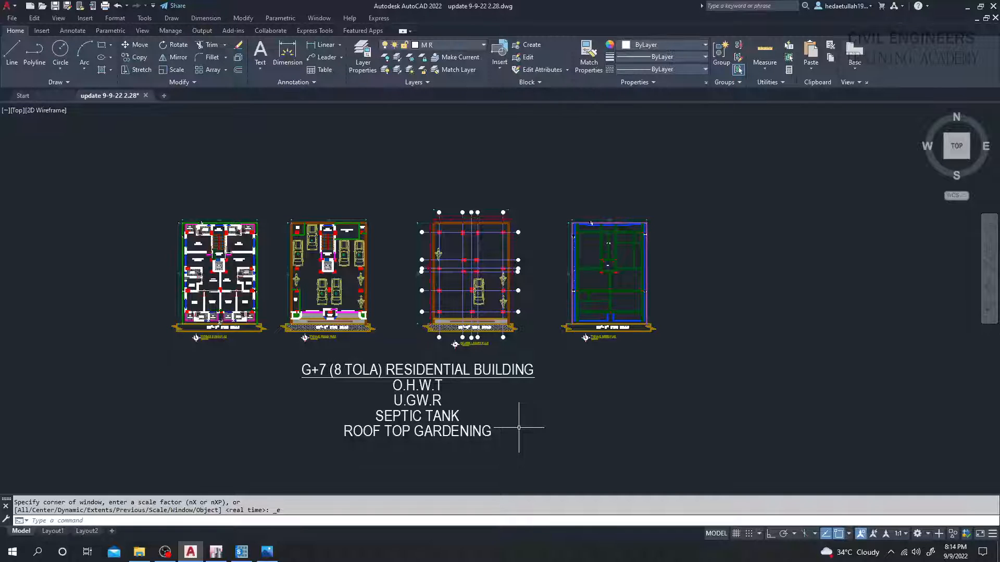
Examine the column layout plan, checking the columns along gridlines 1 to 6 and A to E.
{"action": "scroll", "coordinate": [477, 273], "scroll_direction": "up", "scroll_amount": 6}
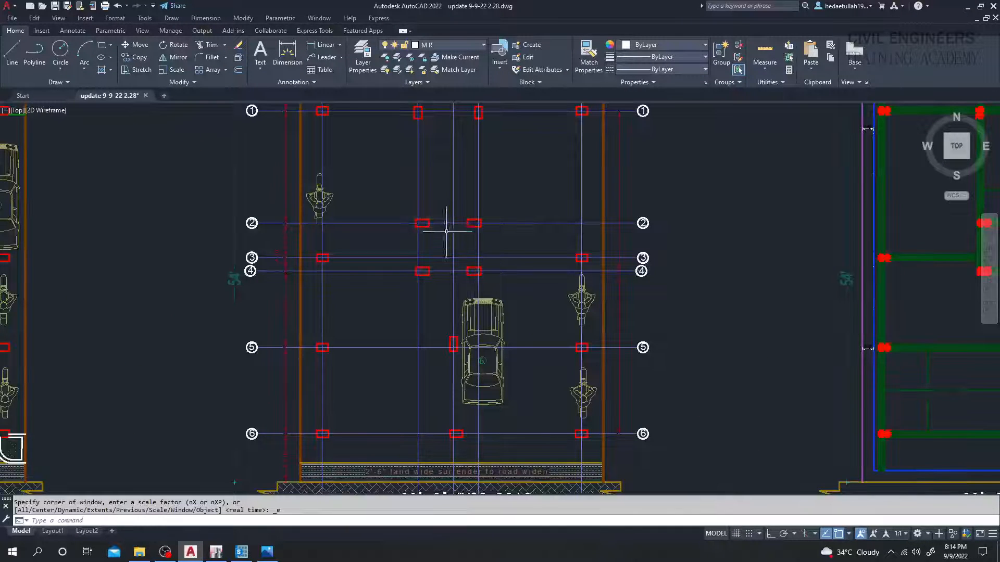
{"action": "middle_click_drag", "start_coordinate": [446, 224], "coordinate": [446, 275]}
{"action": "scroll", "coordinate": [442, 290], "scroll_direction": "up", "scroll_amount": 2}
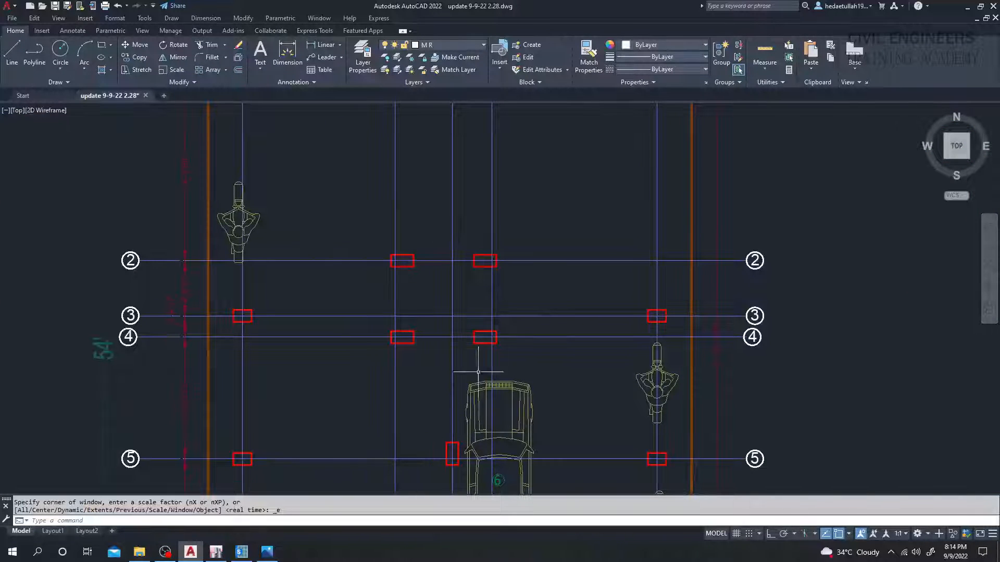
{"action": "middle_click_drag", "start_coordinate": [433, 297], "coordinate": [431, 298]}
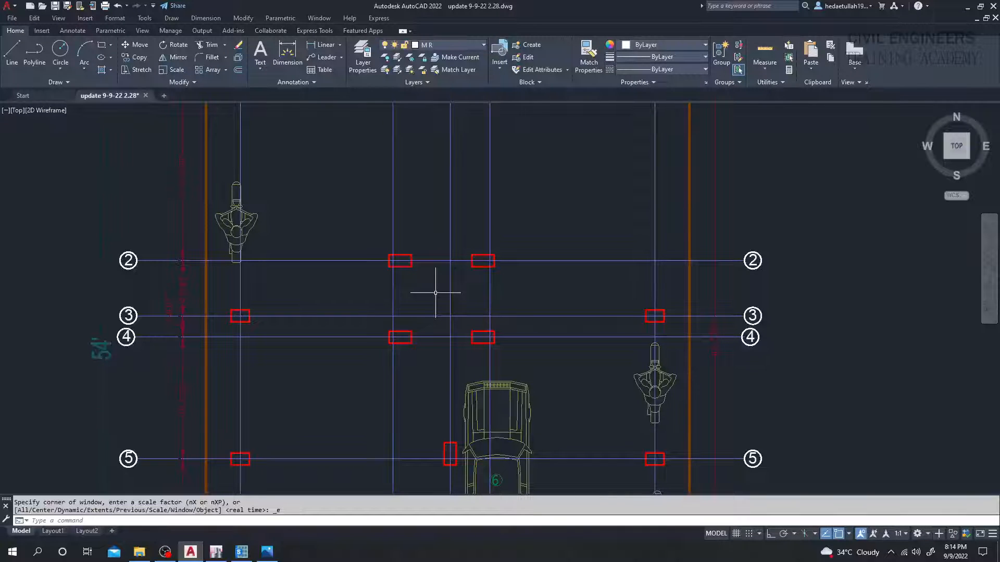
{"action": "middle_click_drag", "start_coordinate": [436, 292], "coordinate": [443, 371]}
{"action": "middle_click_drag", "start_coordinate": [444, 277], "coordinate": [449, 355]}
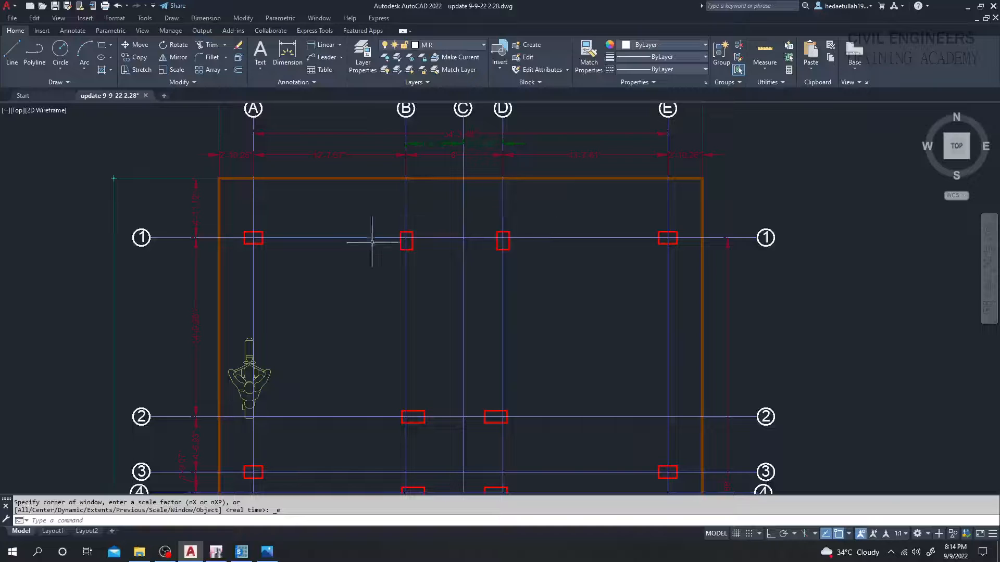
{"action": "middle_click_drag", "start_coordinate": [437, 286], "coordinate": [432, 176]}
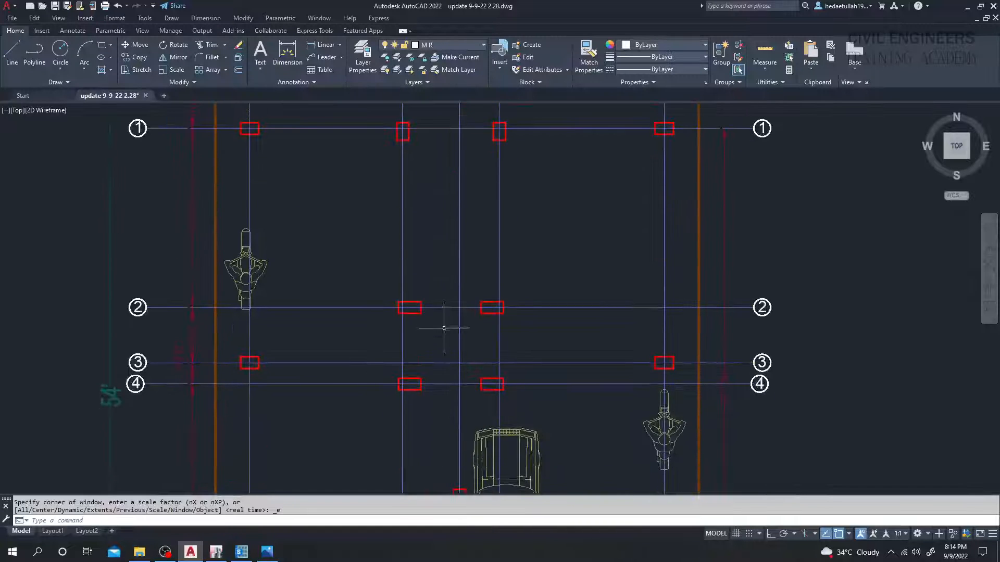
{"action": "middle_click_drag", "start_coordinate": [446, 348], "coordinate": [449, 335]}
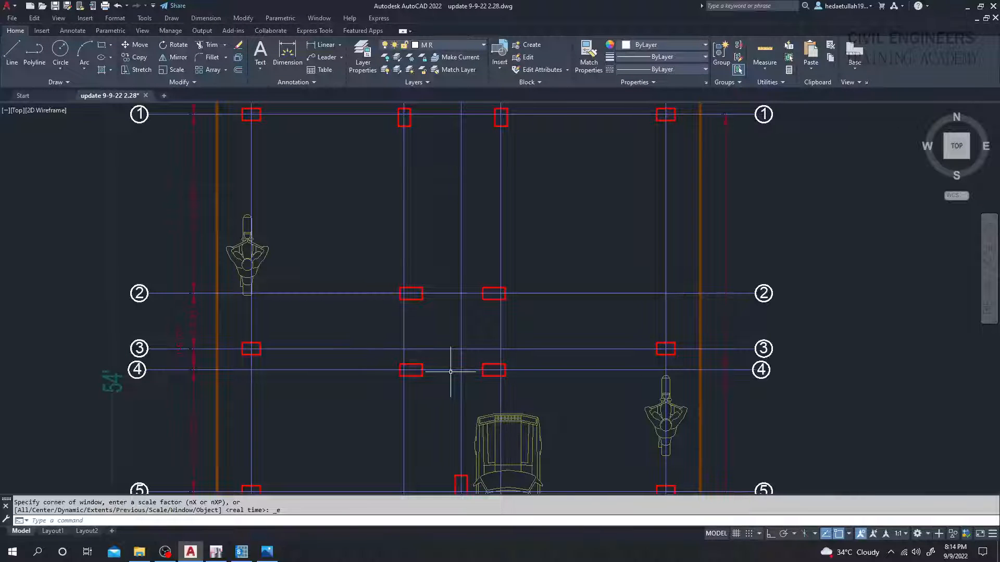
{"action": "scroll", "coordinate": [442, 318], "scroll_direction": "down", "scroll_amount": 4}
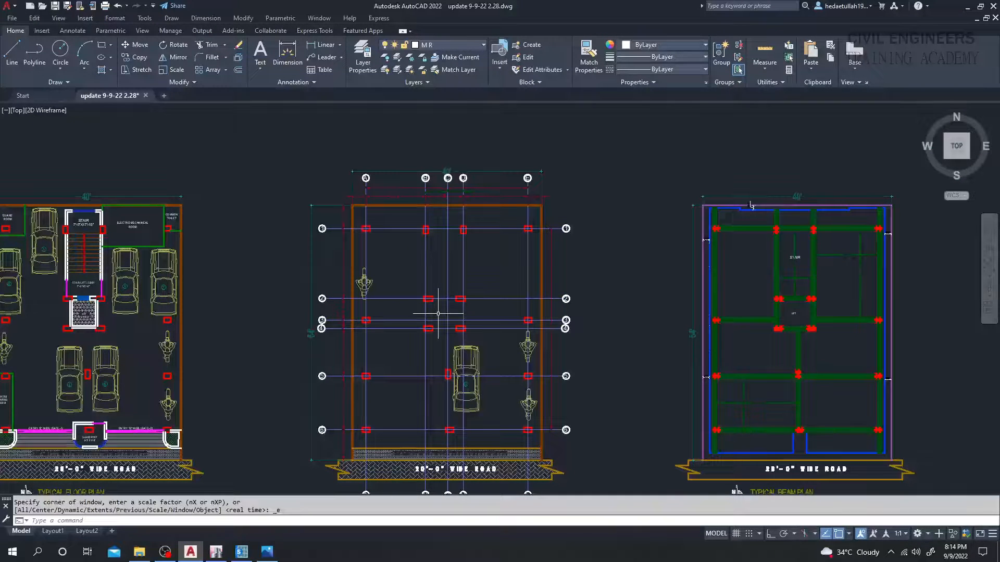
{"action": "scroll", "coordinate": [438, 313], "scroll_direction": "up", "scroll_amount": 3}
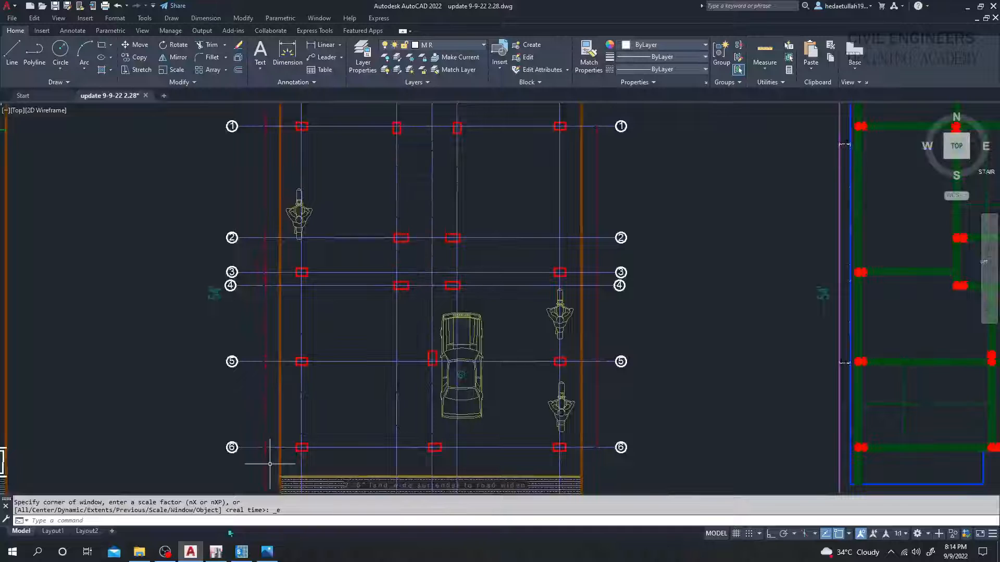
Switch to ETABS and check the GL combo among the load combinations offered for the base reactions display, without applying it.
{"action": "left_click", "coordinate": [216, 552]}
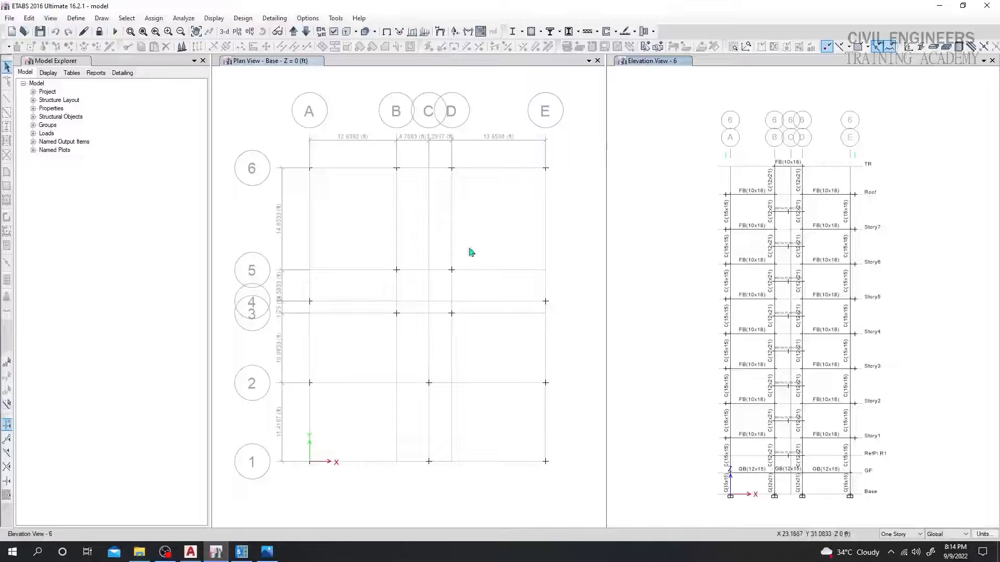
{"action": "middle_click_drag", "start_coordinate": [473, 252], "coordinate": [502, 236]}
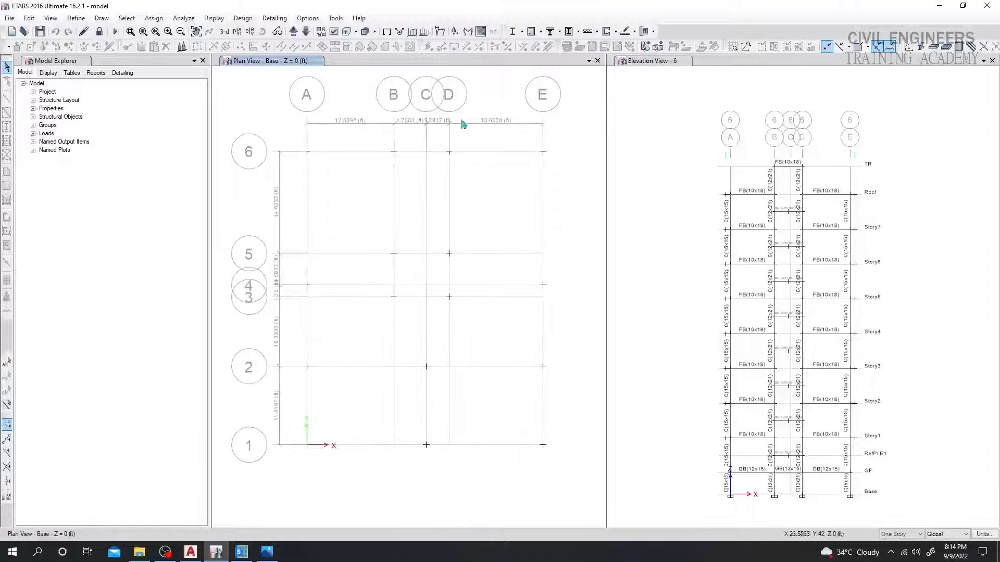
{"action": "left_click", "coordinate": [454, 31]}
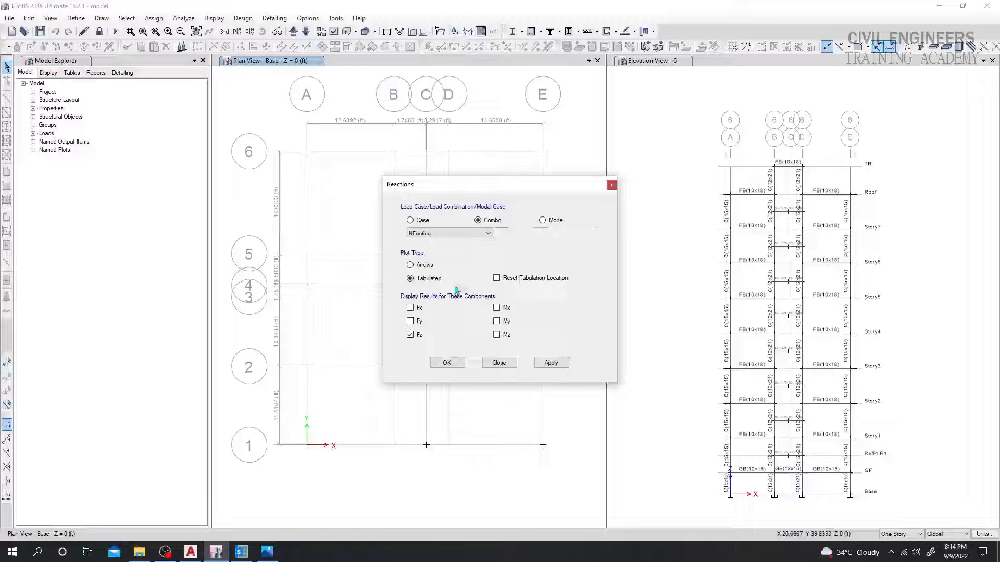
{"action": "left_click", "coordinate": [473, 234]}
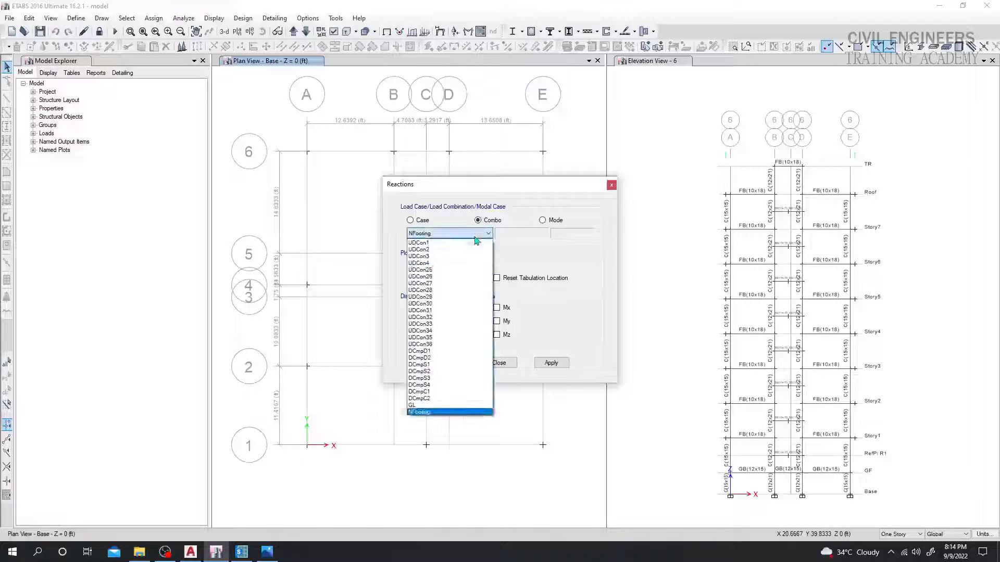
{"action": "left_click", "coordinate": [418, 406]}
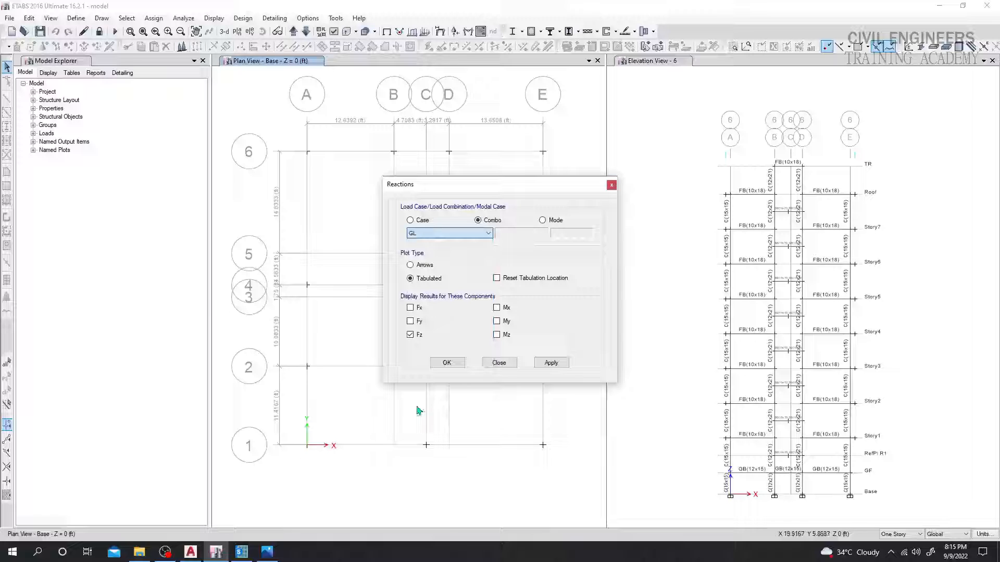
{"action": "left_click", "coordinate": [499, 362]}
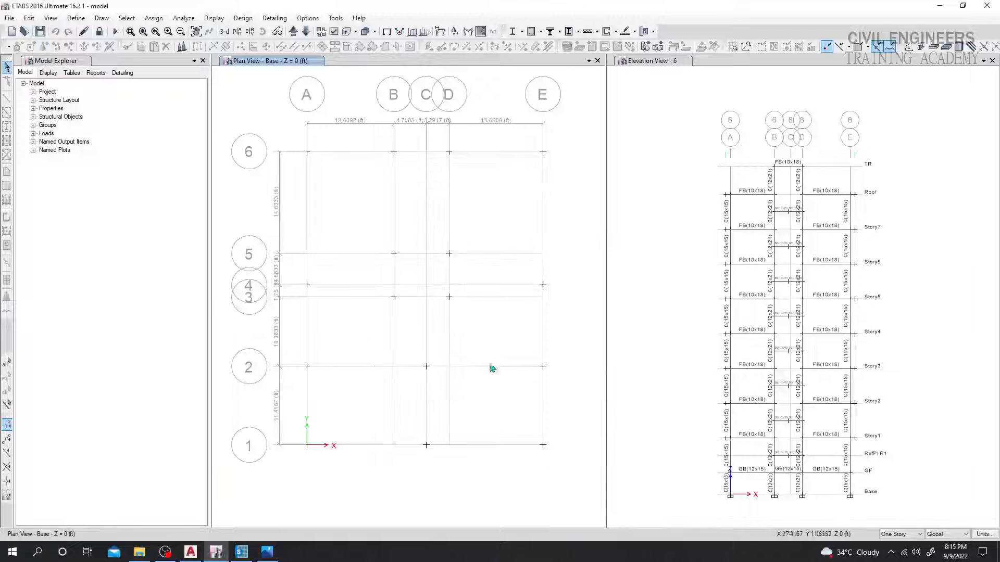
Review the load cases and scale factors that define the GL load combination.
{"action": "left_click", "coordinate": [82, 20]}
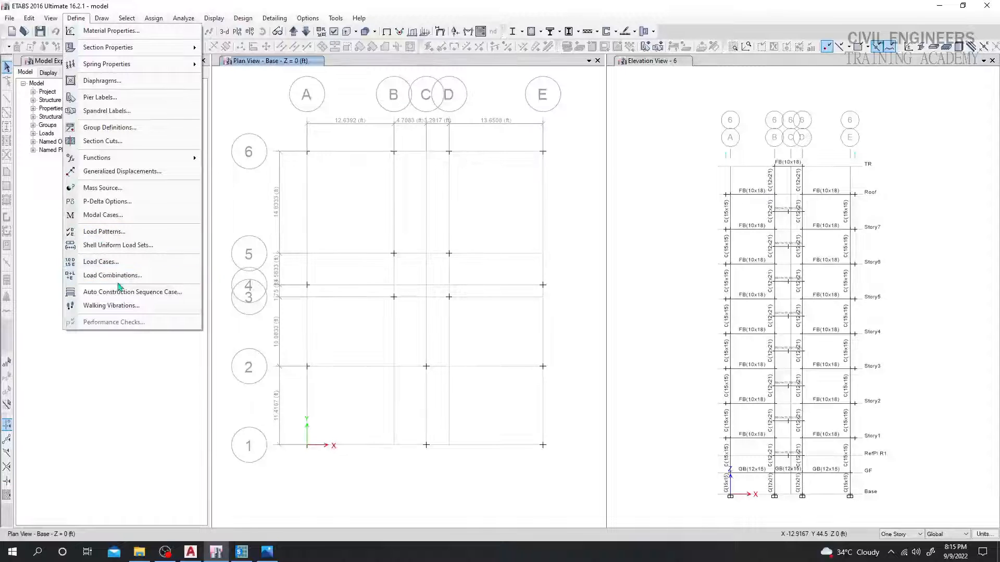
{"action": "left_click", "coordinate": [119, 276]}
{"action": "scroll", "coordinate": [417, 271], "scroll_direction": "down", "scroll_amount": 2}
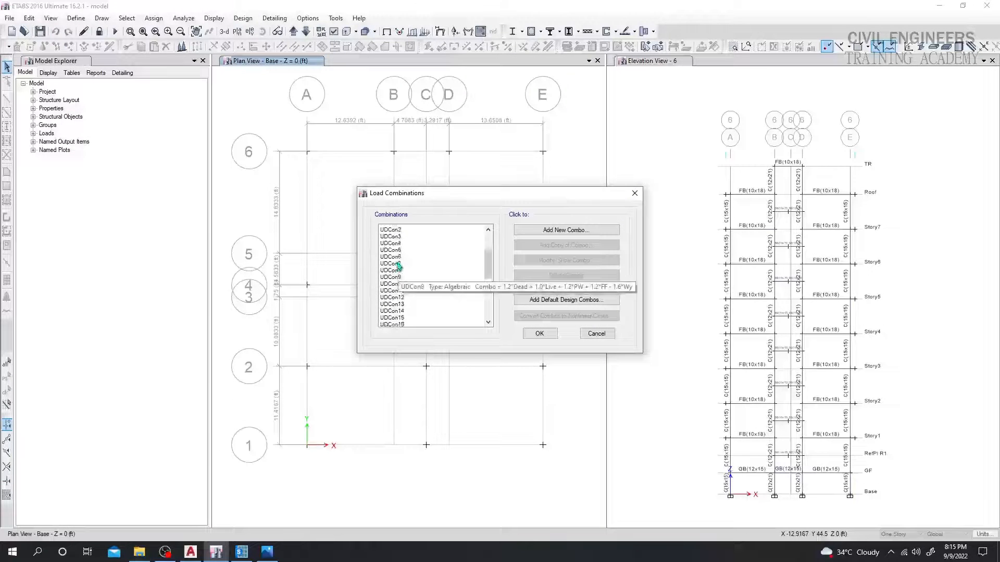
{"action": "left_click", "coordinate": [390, 242]}
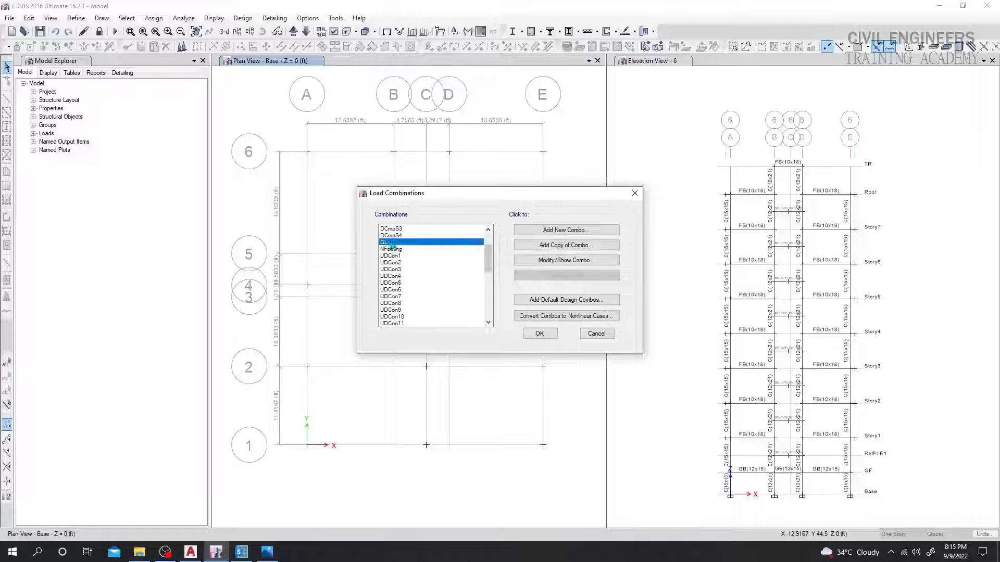
{"action": "left_click", "coordinate": [567, 260]}
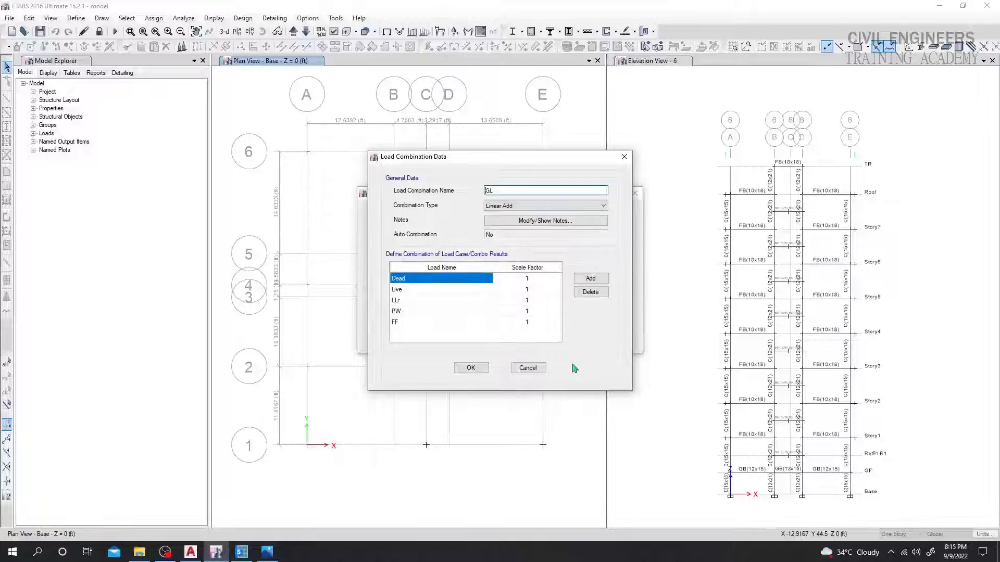
{"action": "left_click", "coordinate": [470, 368]}
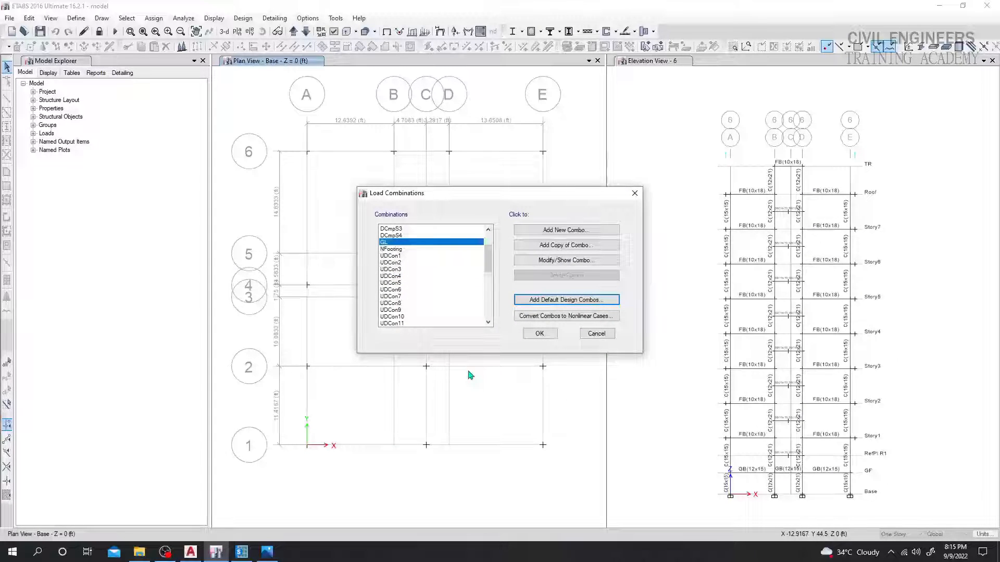
Open the NFooting load combination's definition to review its load and scale factor.
{"action": "scroll", "coordinate": [432, 302], "scroll_direction": "up", "scroll_amount": 2}
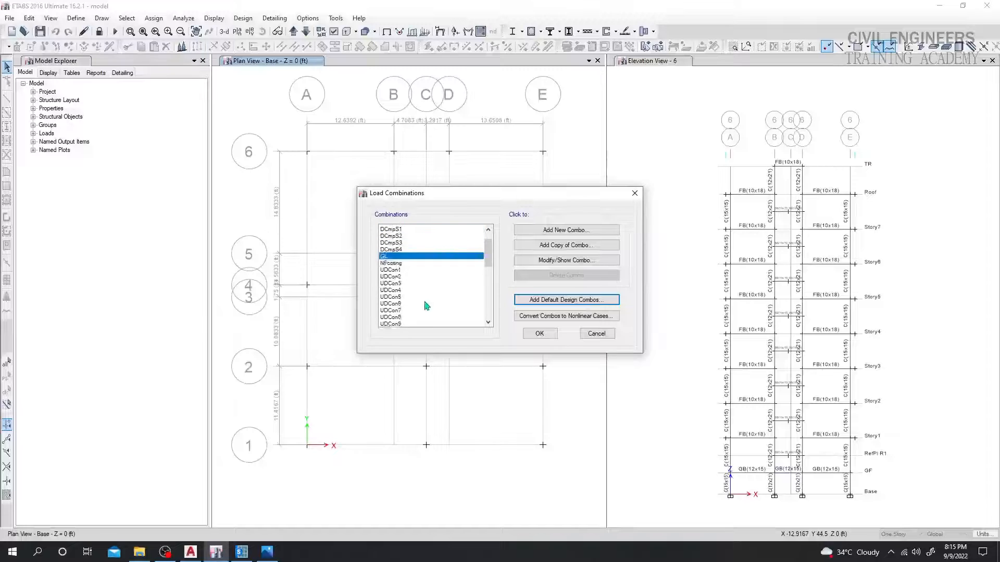
{"action": "left_click", "coordinate": [398, 270]}
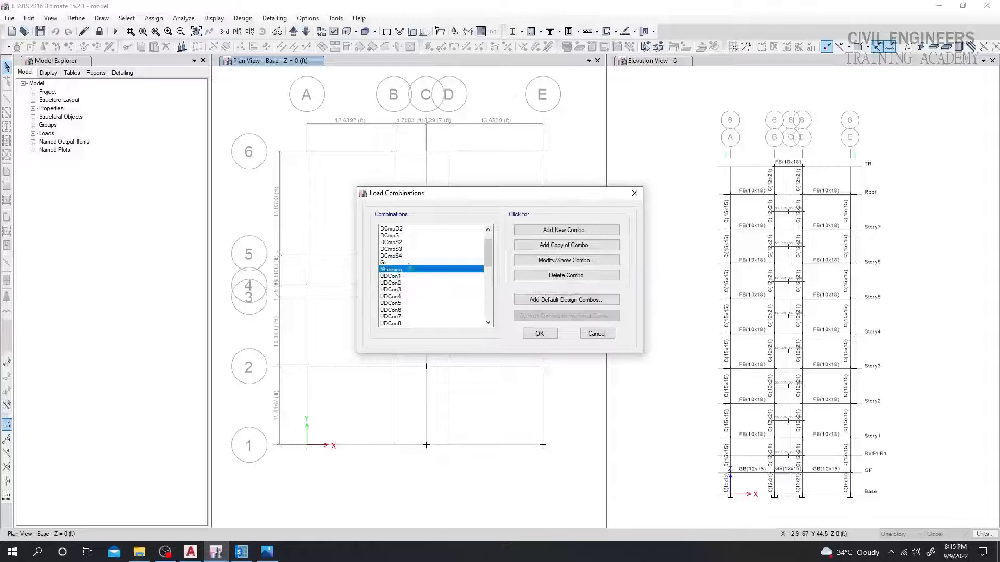
{"action": "left_click", "coordinate": [567, 262]}
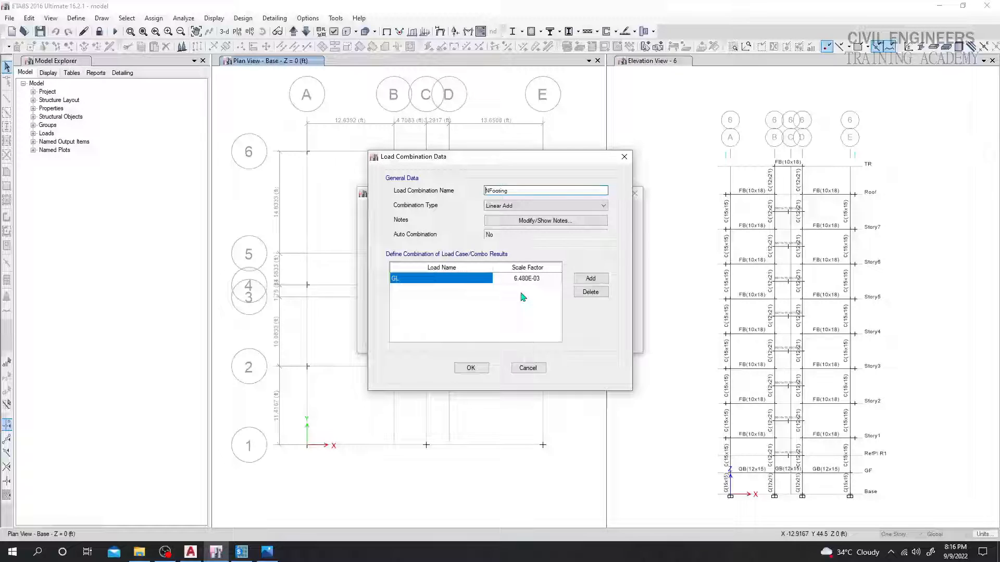
Switch to the soil report image 4.jpg, show its pile bearing capacity table, and open Calculator over it.
{"action": "left_click", "coordinate": [267, 552]}
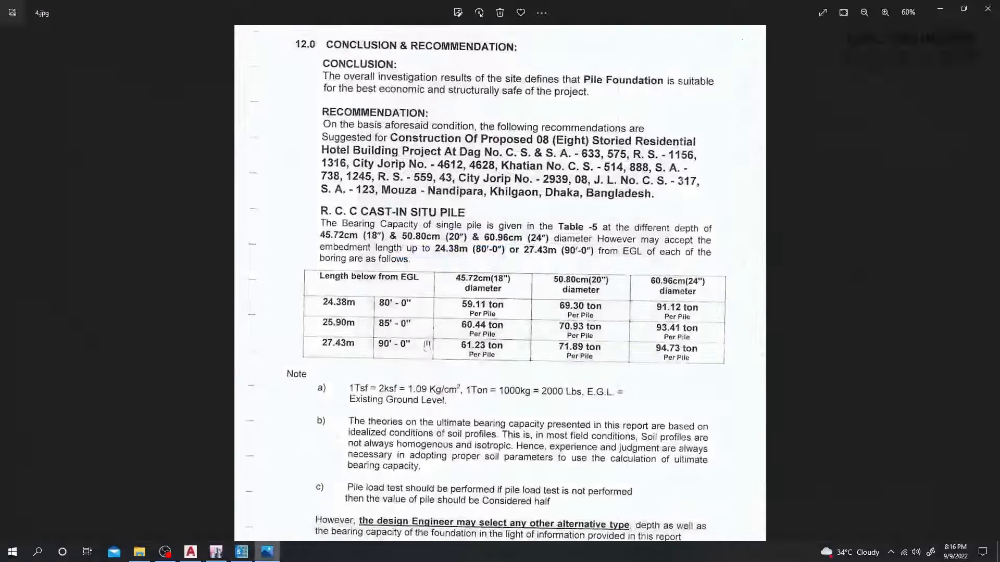
{"action": "scroll", "coordinate": [474, 348], "scroll_direction": "up", "scroll_amount": 2, "text": "ctrl"}
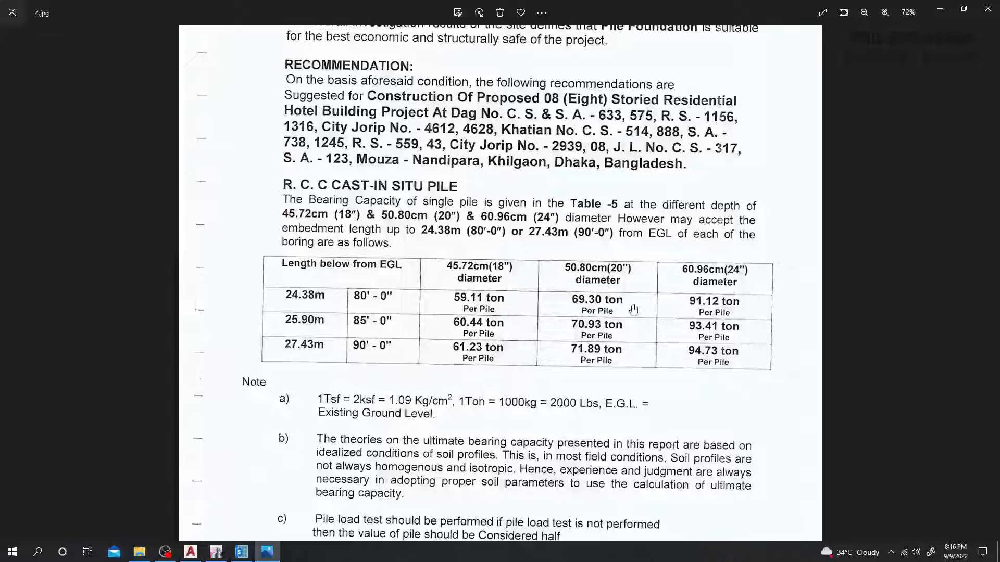
{"action": "left_click", "coordinate": [13, 551]}
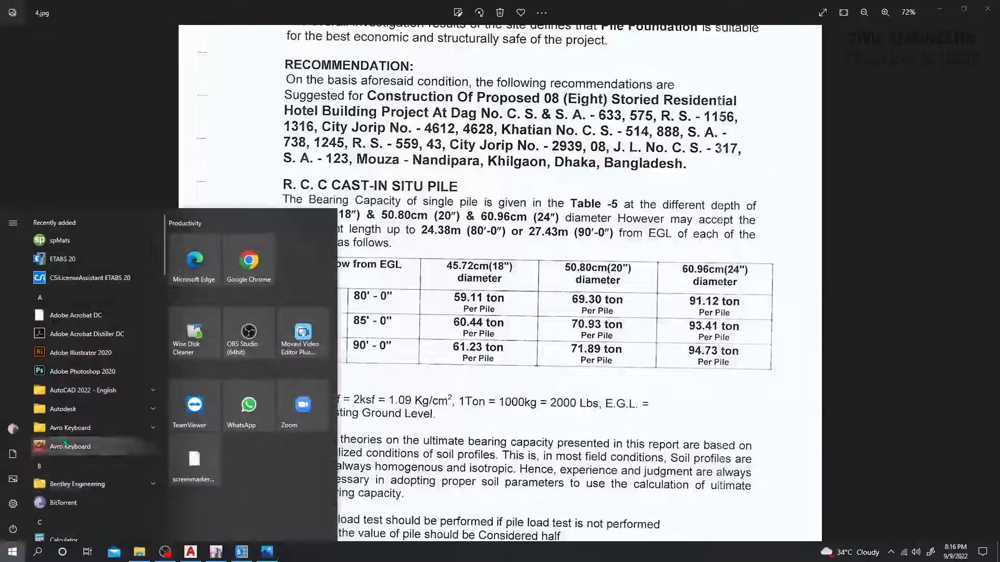
{"action": "left_click", "coordinate": [65, 538]}
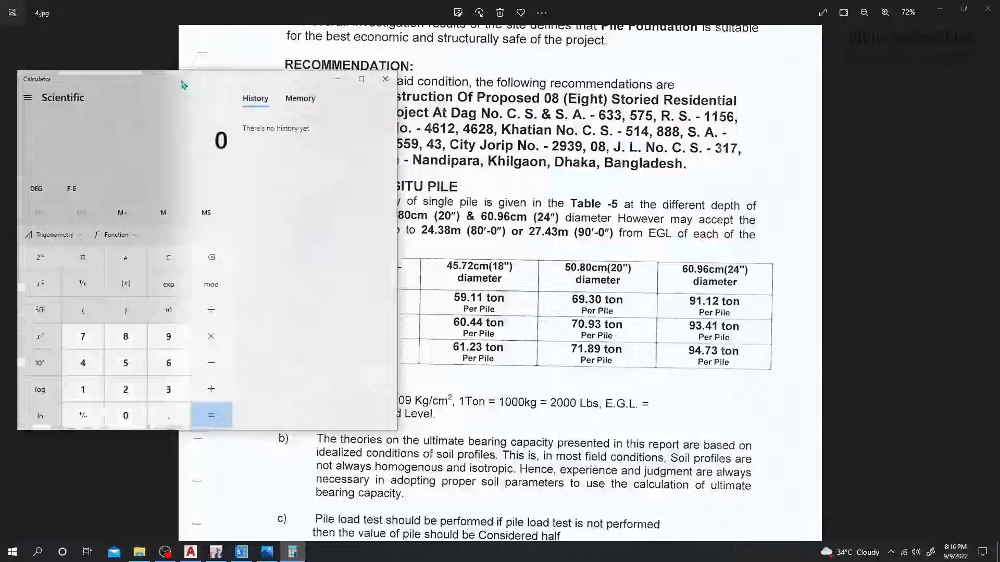
{"action": "left_click_drag", "start_coordinate": [182, 85], "coordinate": [265, 86]}
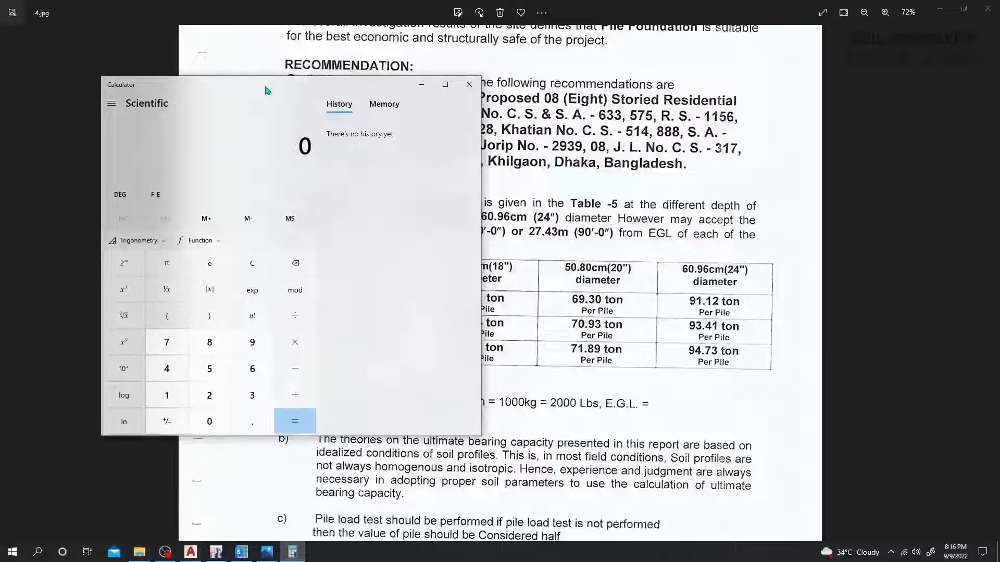
Calculate 70 × 4.44 in Calculator, keeping the pile capacity table readable beside it.
{"action": "left_click", "coordinate": [166, 342]}
{"action": "left_click", "coordinate": [209, 421]}
{"action": "left_click", "coordinate": [295, 344]}
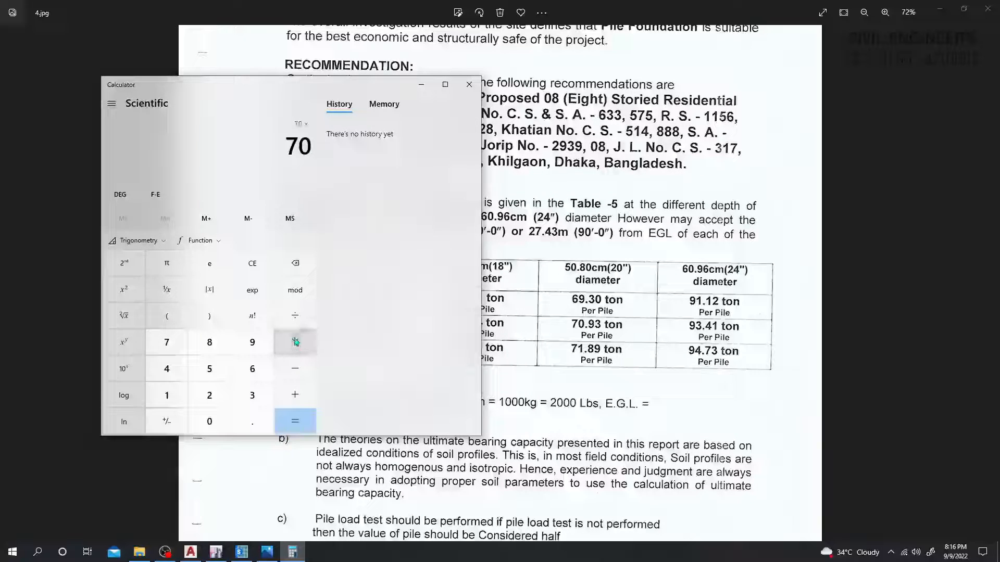
{"action": "left_click", "coordinate": [167, 371]}
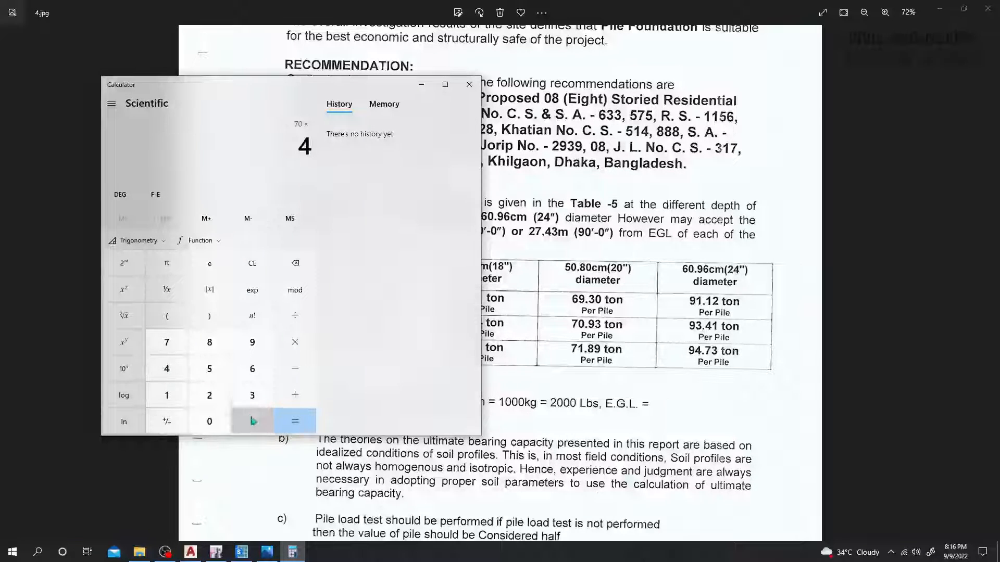
{"action": "left_click", "coordinate": [252, 421]}
{"action": "left_click", "coordinate": [167, 368]}
{"action": "left_click", "coordinate": [167, 369]}
{"action": "left_click", "coordinate": [293, 419]}
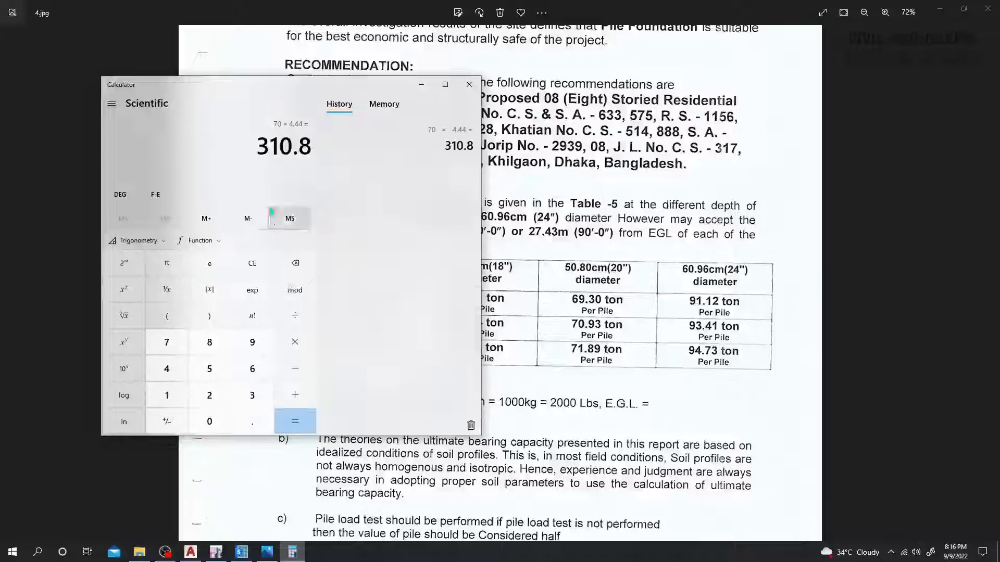
{"action": "left_click_drag", "start_coordinate": [260, 148], "coordinate": [317, 142]}
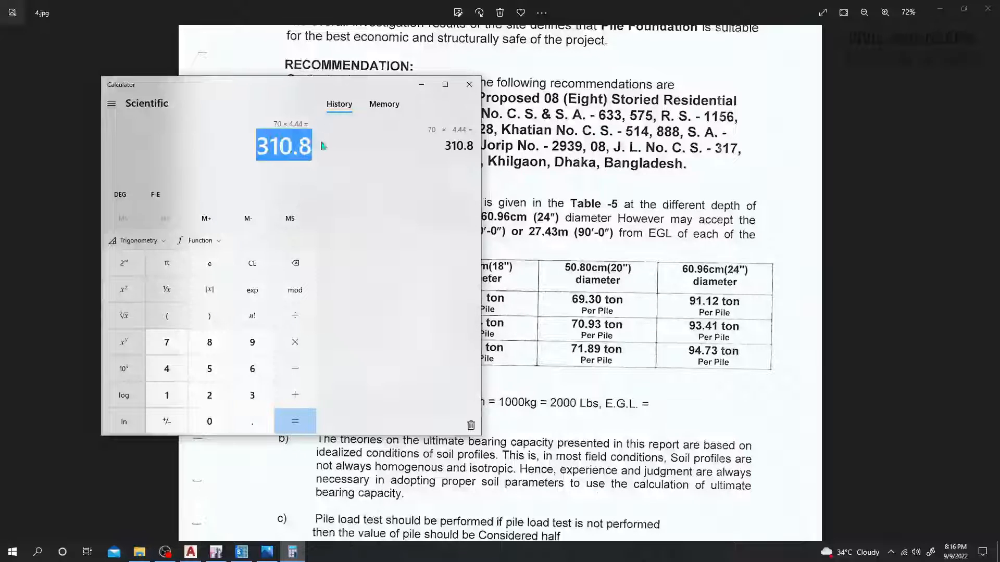
{"action": "left_click", "coordinate": [303, 140]}
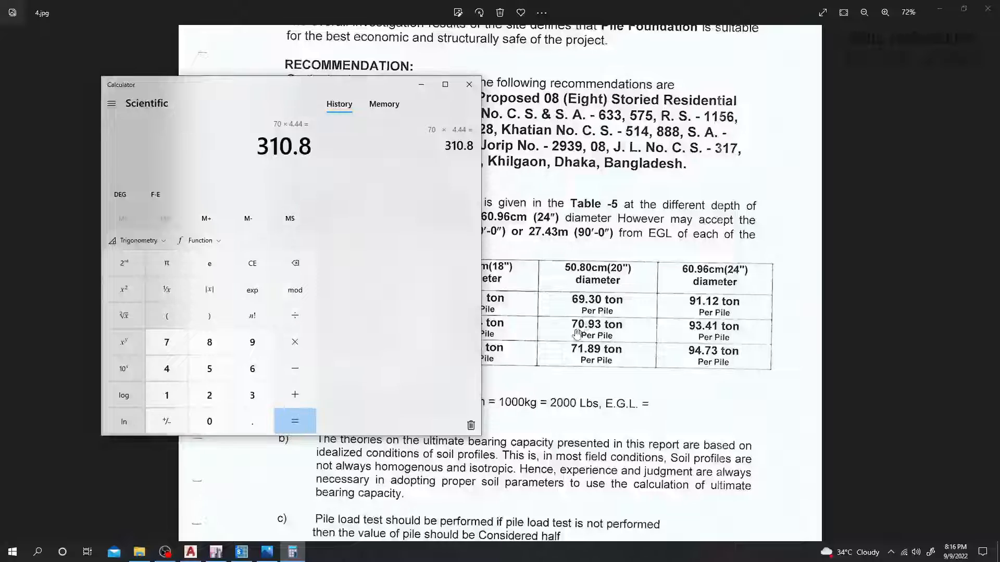
{"action": "left_click_drag", "start_coordinate": [367, 87], "coordinate": [342, 91]}
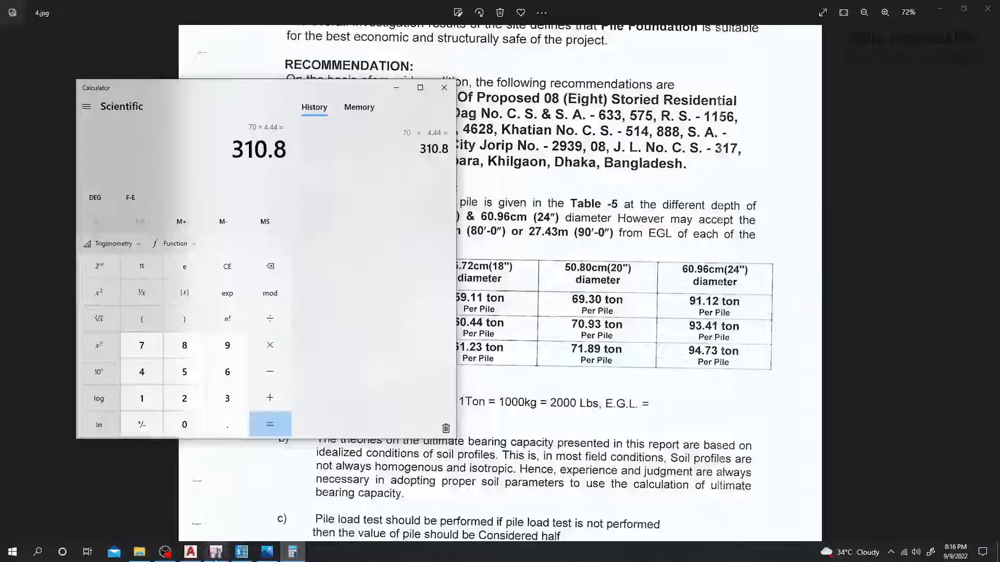
Switch to ETABS to review the NFooting combination's scale factor, and bring Calculator up over it.
{"action": "left_click", "coordinate": [215, 552]}
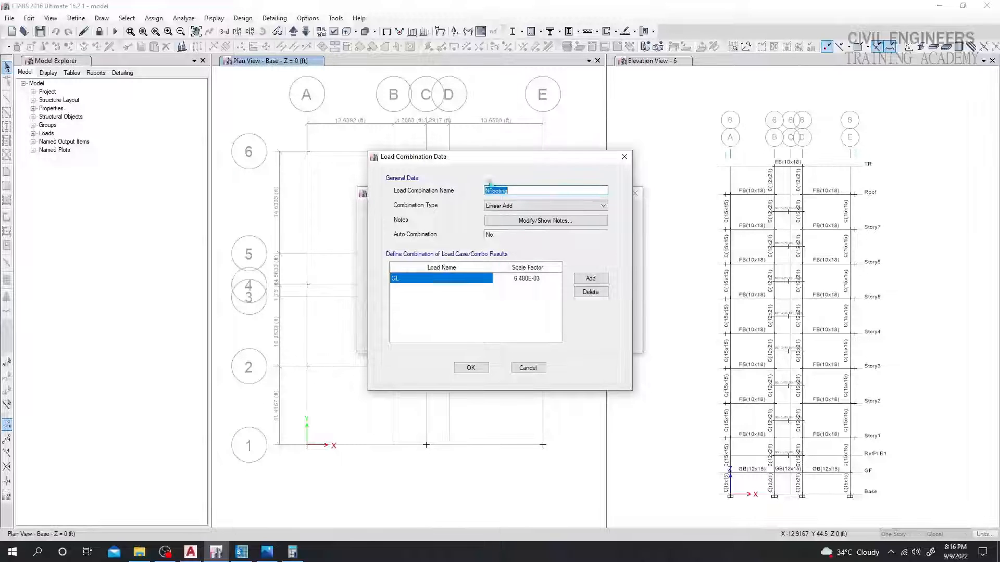
{"action": "left_click_drag", "start_coordinate": [493, 158], "coordinate": [481, 160]}
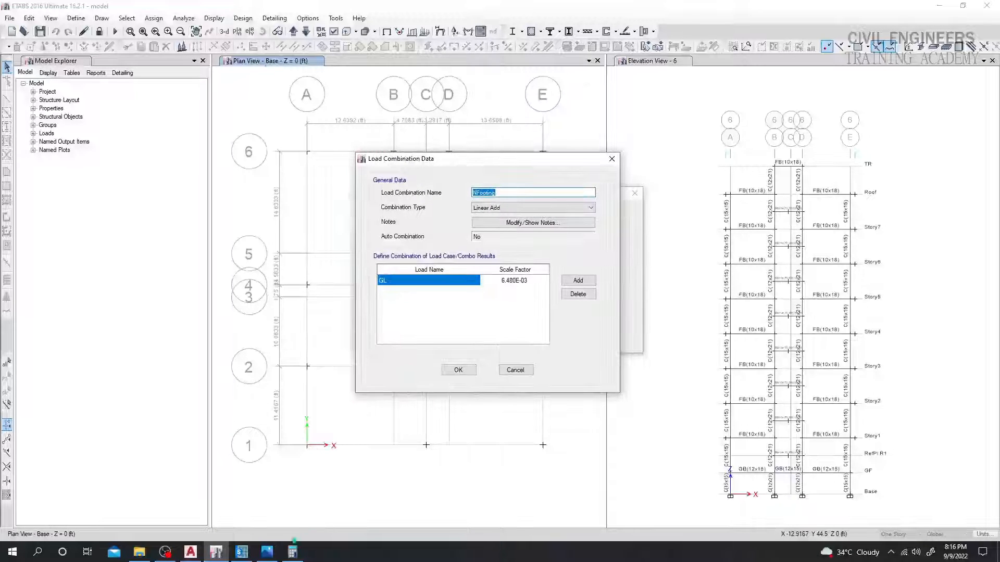
{"action": "left_click", "coordinate": [357, 558]}
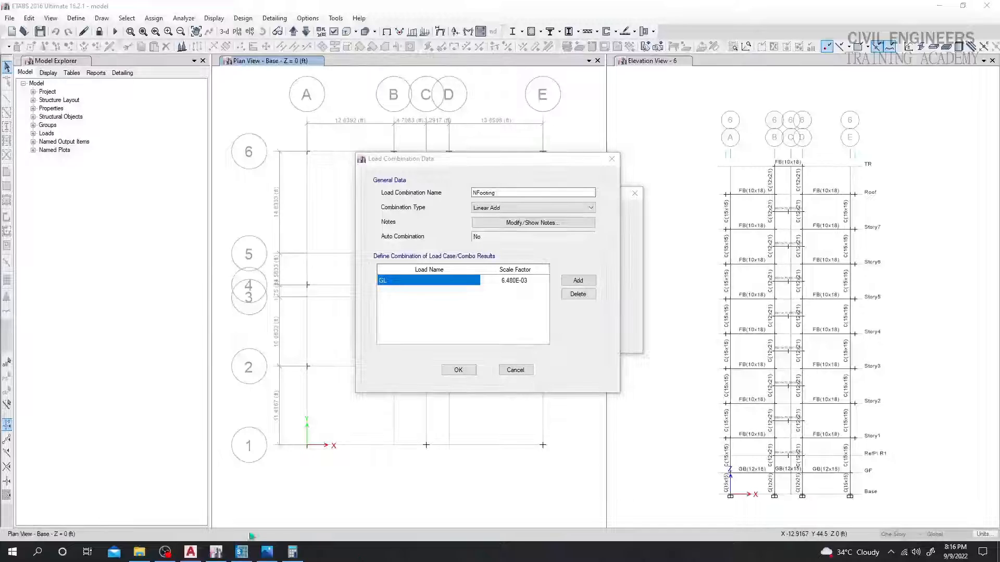
{"action": "left_click", "coordinate": [292, 552]}
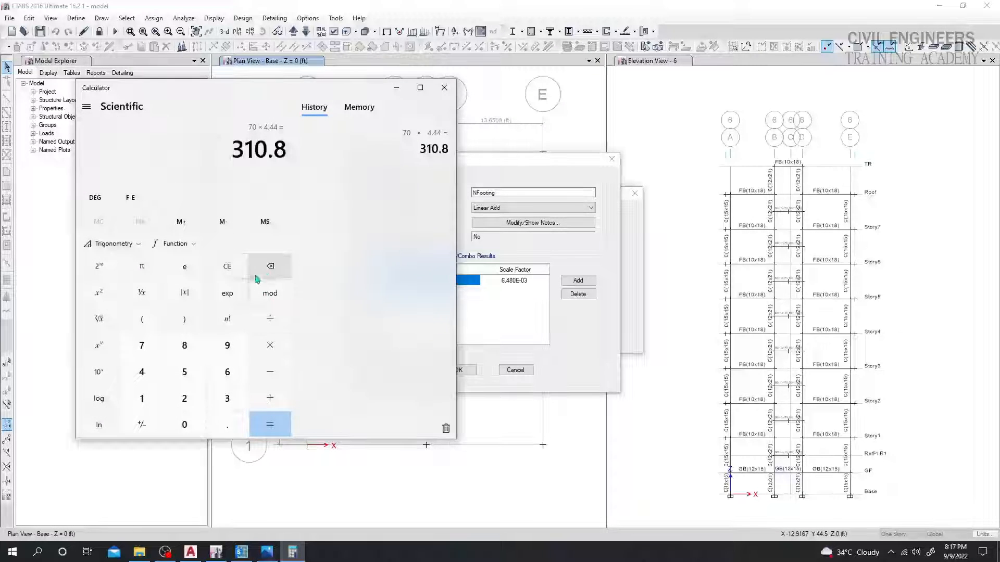
Clear the previous result in Calculator and calculate 70 × 2.204 to convert the pile capacity to kips.
{"action": "left_click", "coordinate": [228, 266]}
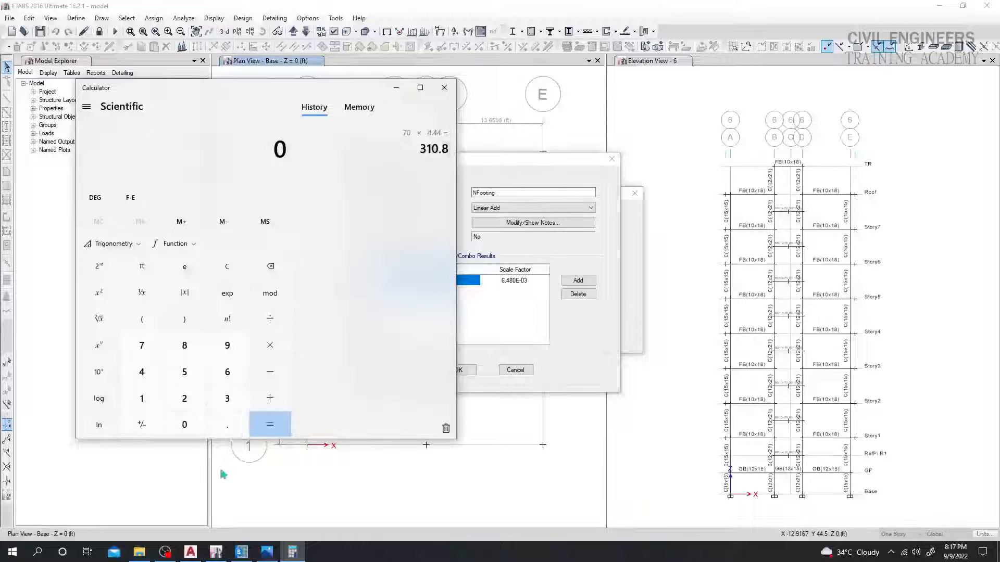
{"action": "left_click", "coordinate": [142, 346]}
{"action": "left_click", "coordinate": [184, 424]}
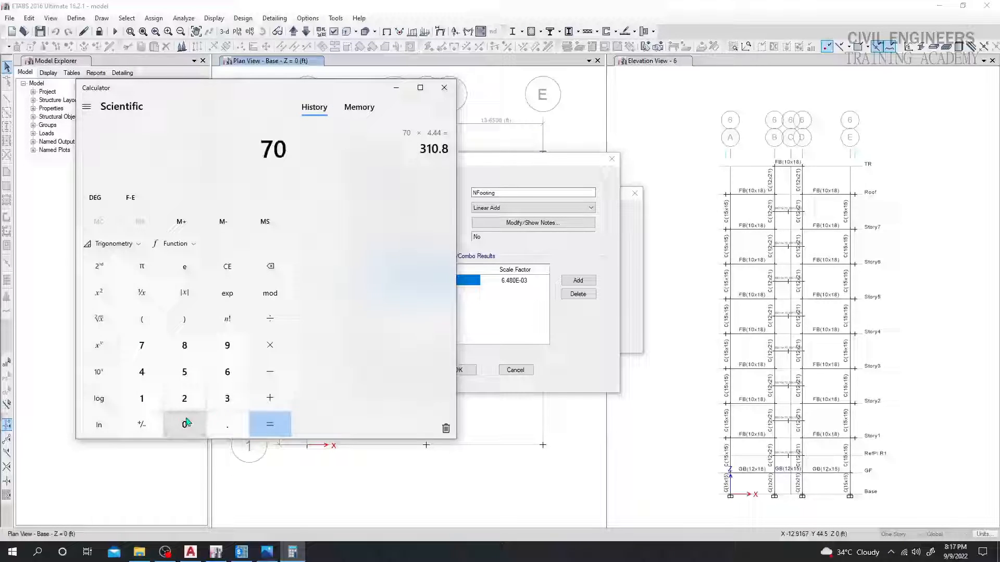
{"action": "left_click", "coordinate": [269, 349]}
{"action": "left_click", "coordinate": [185, 398]}
{"action": "left_click", "coordinate": [227, 425]}
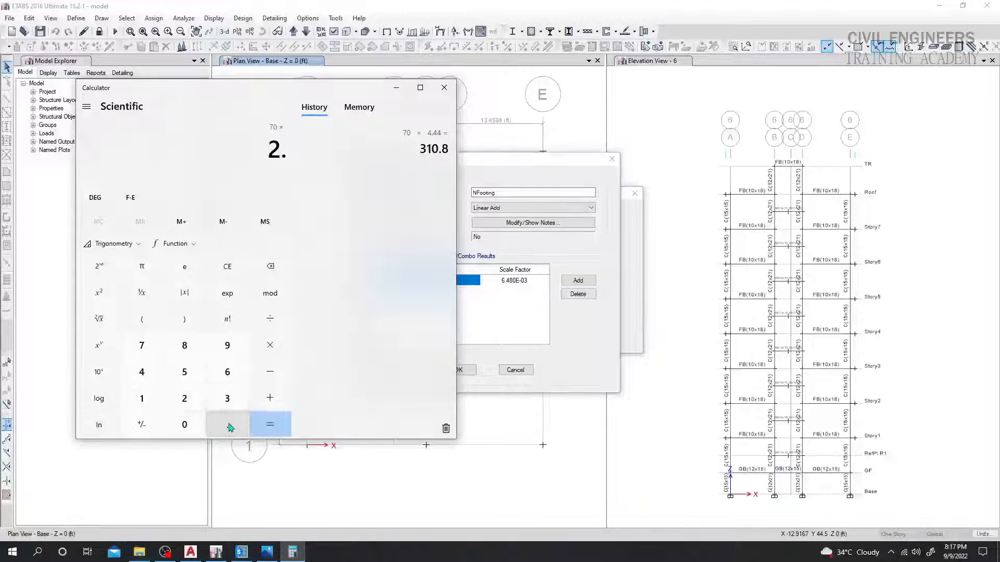
{"action": "left_click", "coordinate": [184, 399]}
{"action": "left_click", "coordinate": [185, 425]}
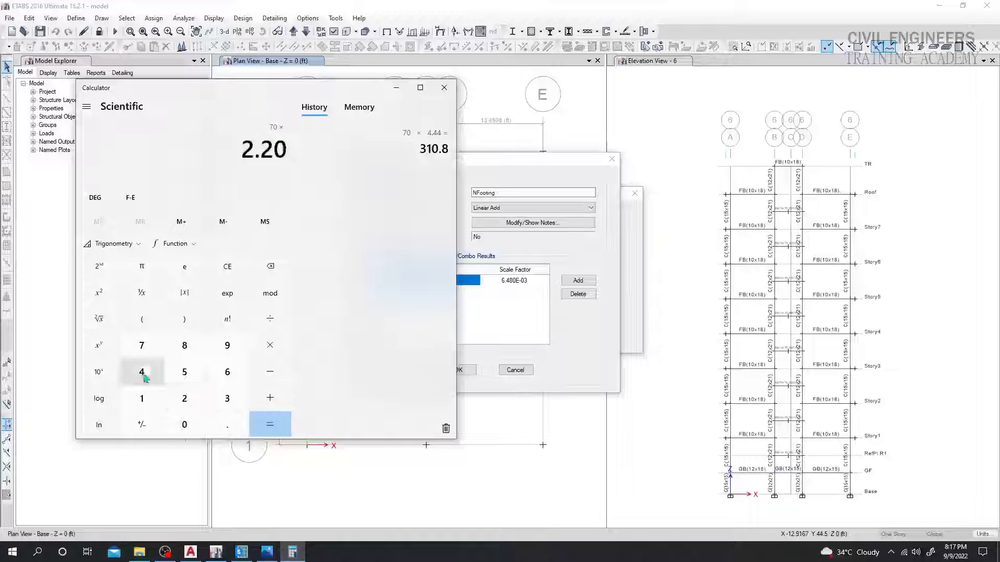
{"action": "left_click", "coordinate": [143, 376]}
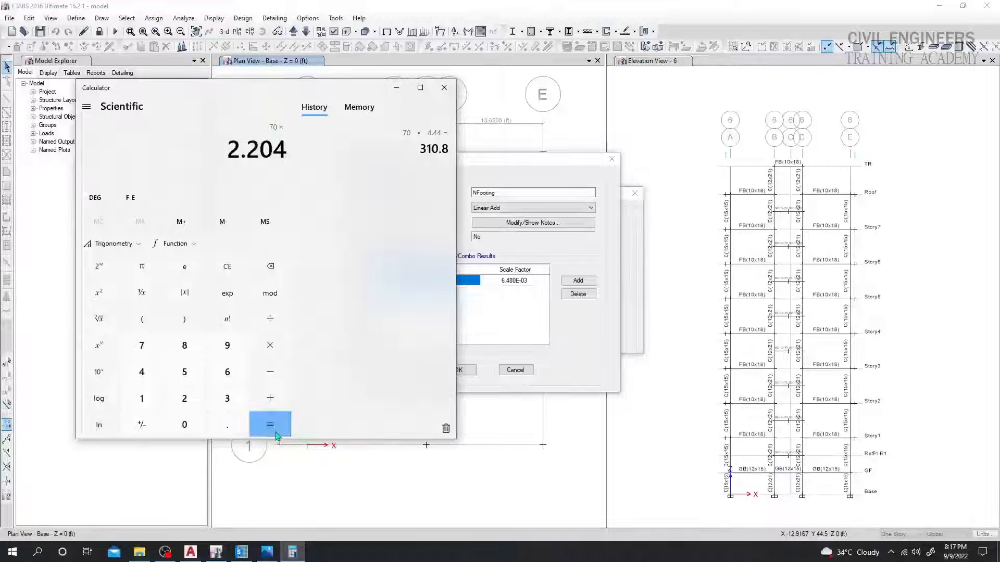
{"action": "left_click_drag", "start_coordinate": [279, 90], "coordinate": [300, 90]}
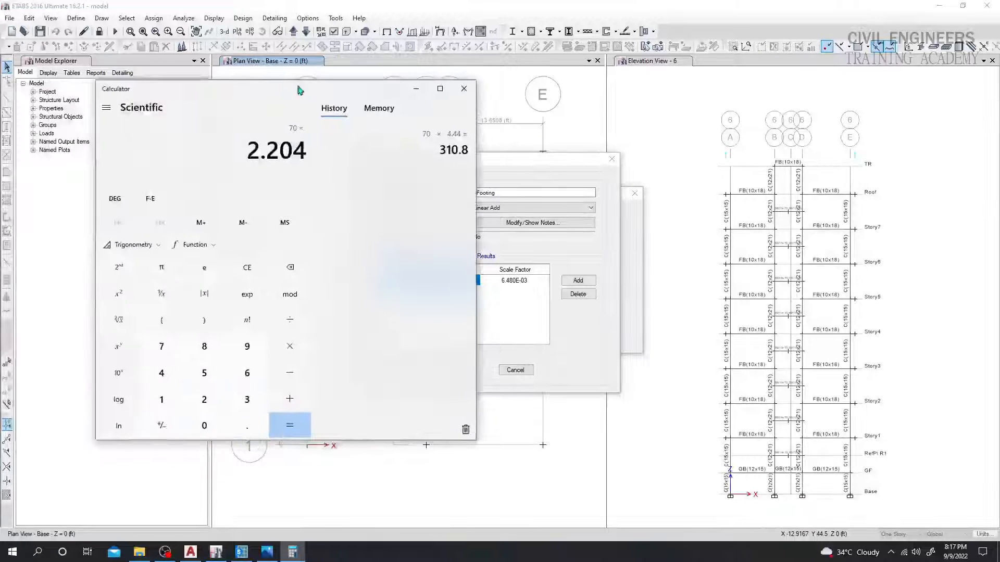
{"action": "left_click", "coordinate": [288, 422]}
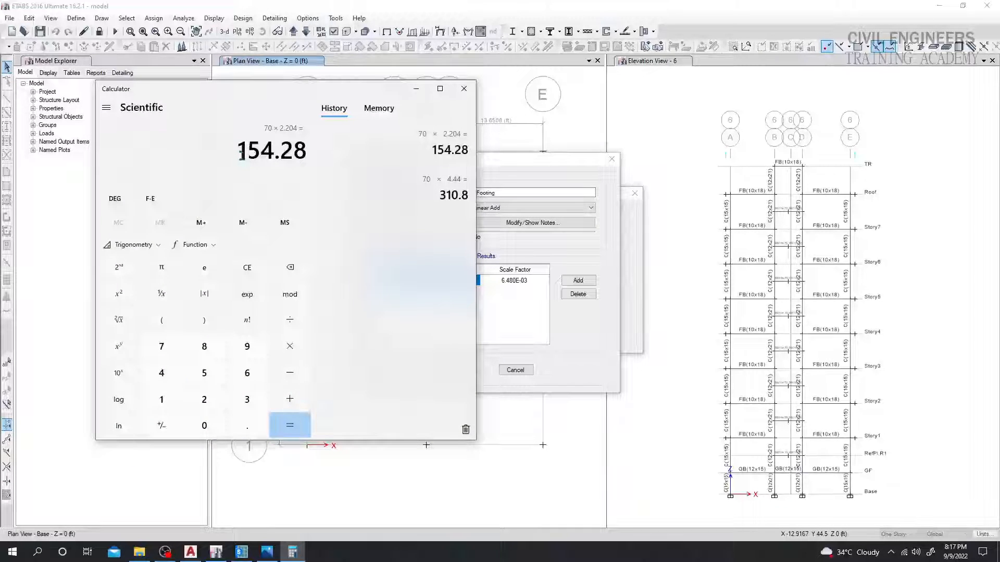
Highlight the converted pile capacity in Calculator's result display.
{"action": "left_click_drag", "start_coordinate": [242, 154], "coordinate": [302, 152]}
{"action": "left_click", "coordinate": [304, 154]}
{"action": "left_click", "coordinate": [241, 155]}
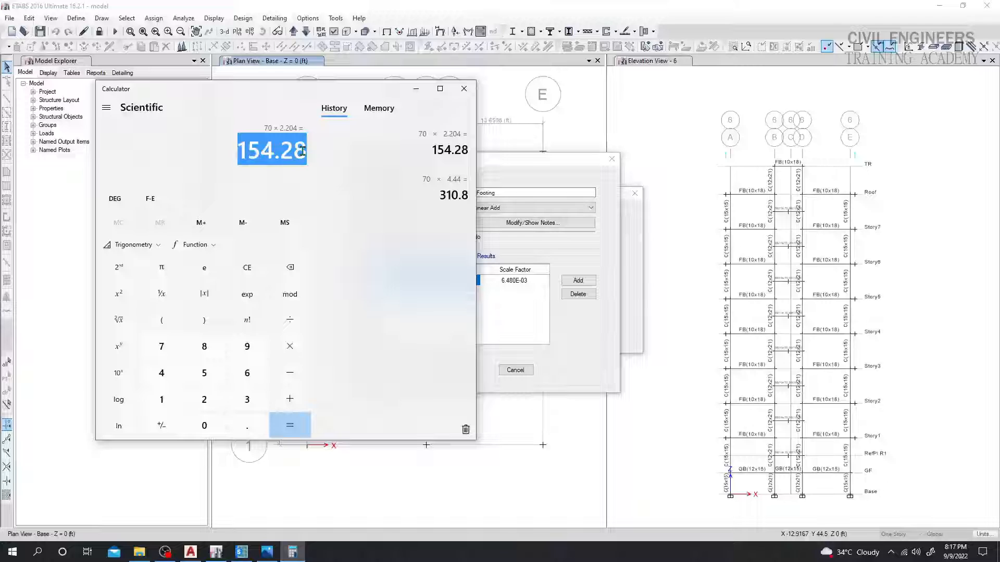
{"action": "left_click_drag", "start_coordinate": [302, 151], "coordinate": [347, 141]}
{"action": "left_click", "coordinate": [236, 159]}
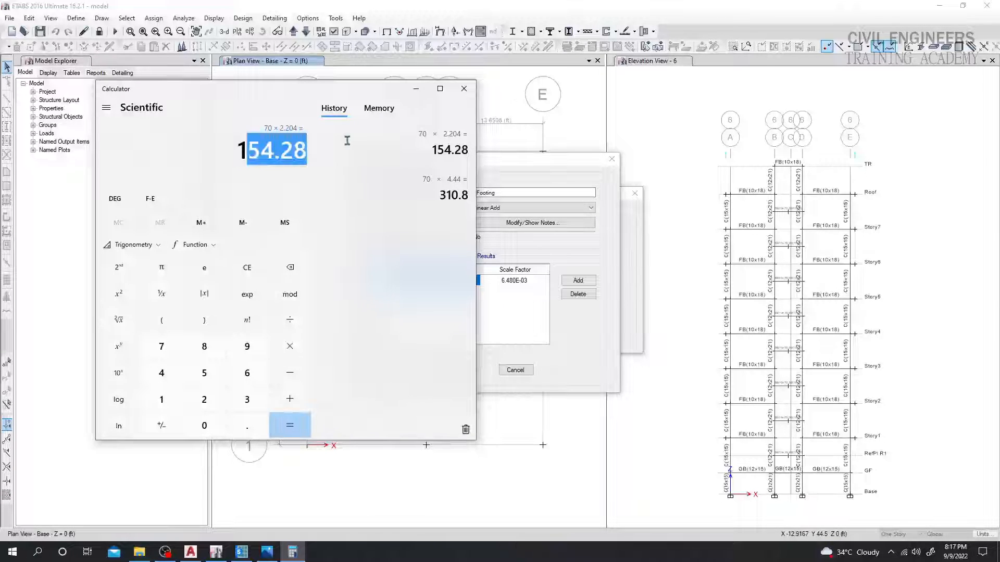
{"action": "left_click", "coordinate": [310, 153]}
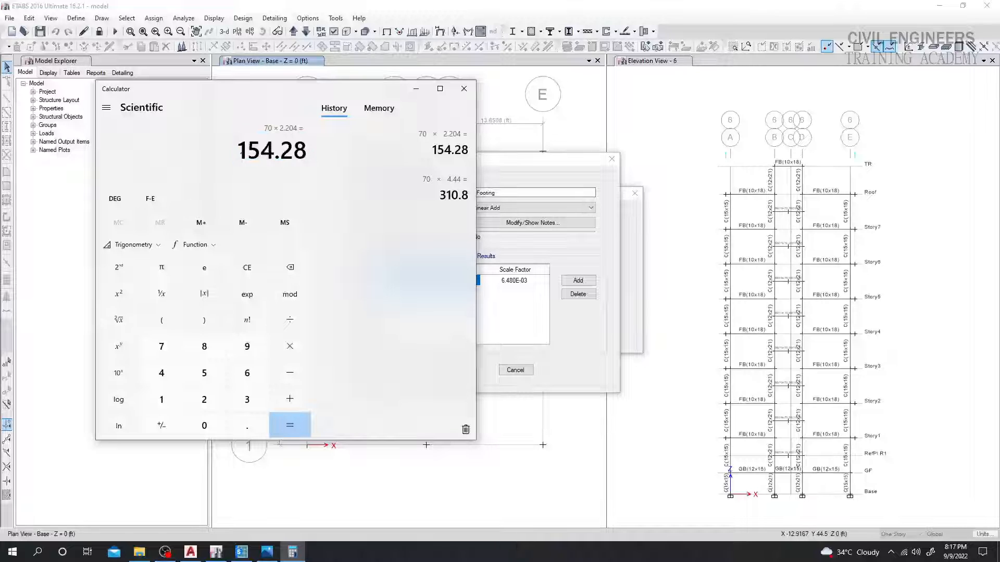
{"action": "left_click_drag", "start_coordinate": [238, 151], "coordinate": [309, 150]}
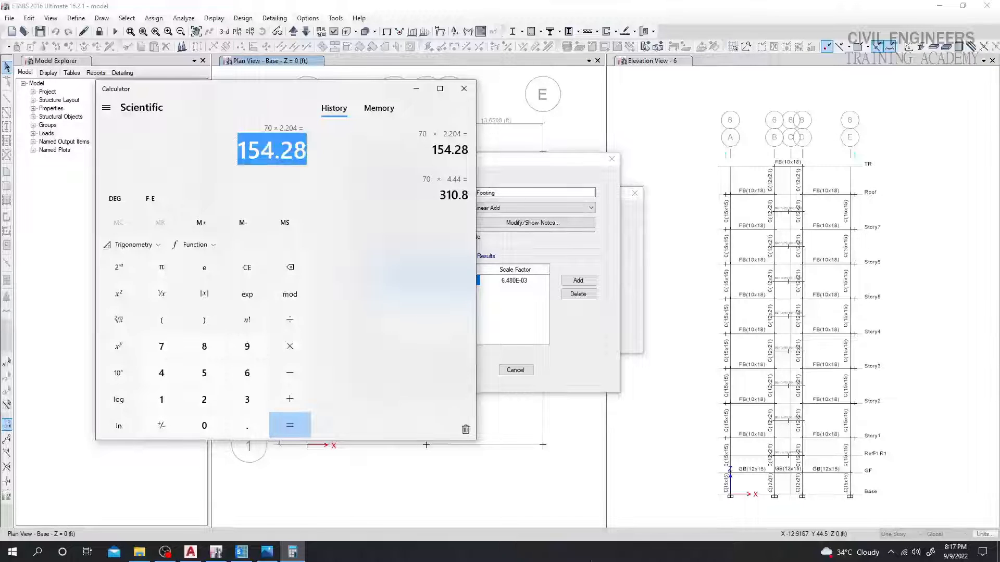
Open New Microsoft Excel Worksheet from the project folder in Excel and dismiss the startup activation dialog.
{"action": "left_click", "coordinate": [139, 552]}
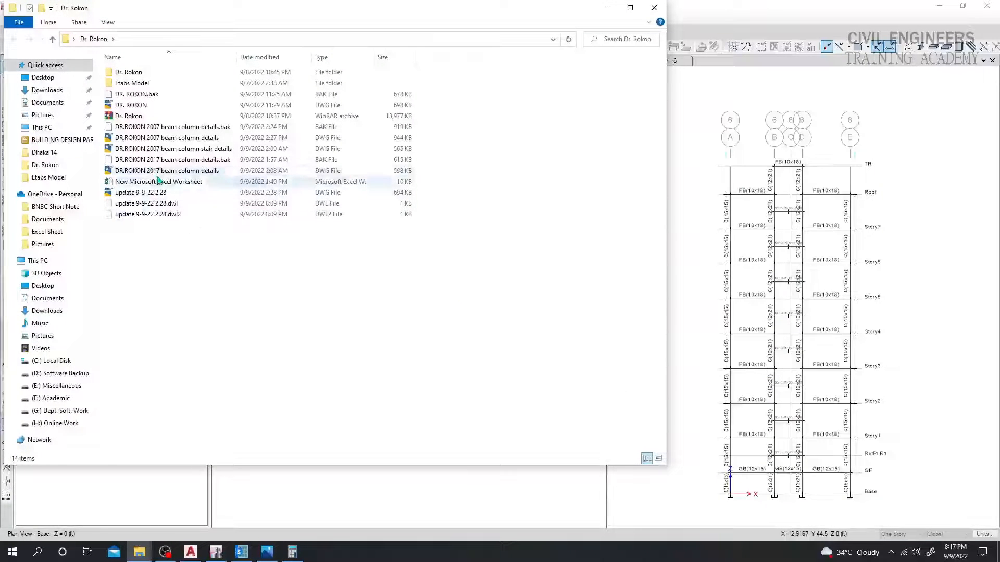
{"action": "left_click", "coordinate": [159, 181]}
{"action": "double_click", "coordinate": [159, 181]}
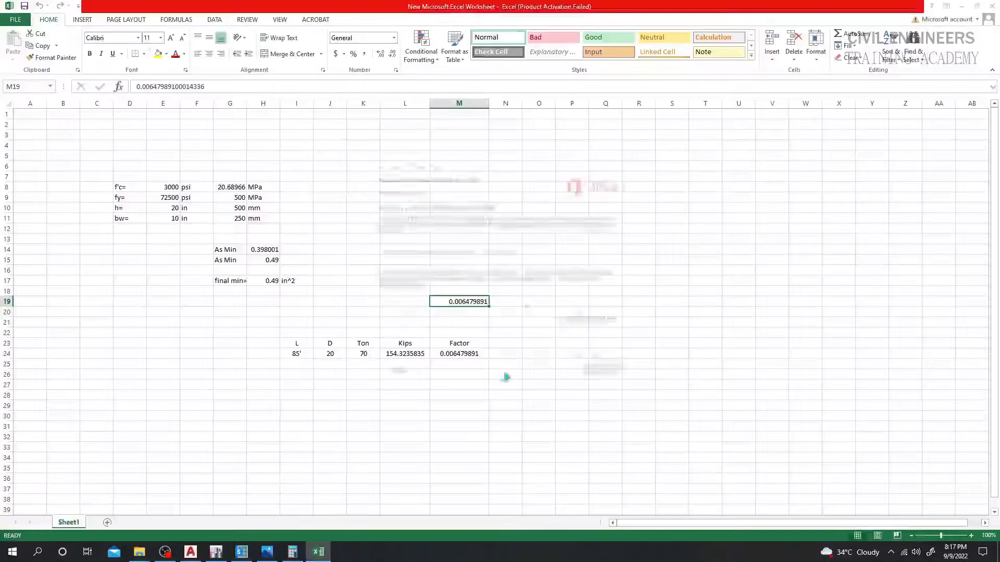
{"action": "left_click", "coordinate": [620, 164]}
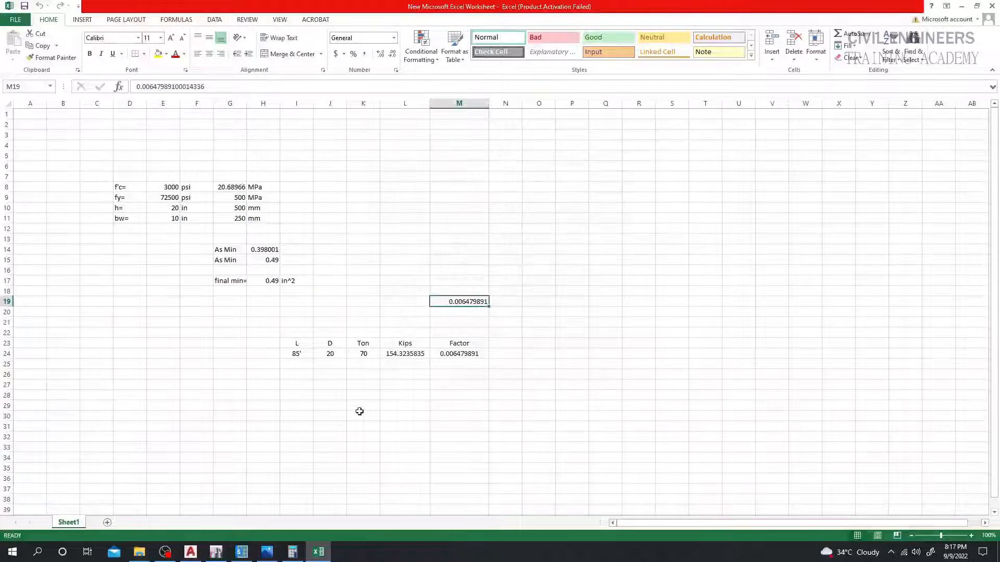
Examine the Ton value in K24 and the Kips conversion formula in L24.
{"action": "left_click", "coordinate": [399, 359]}
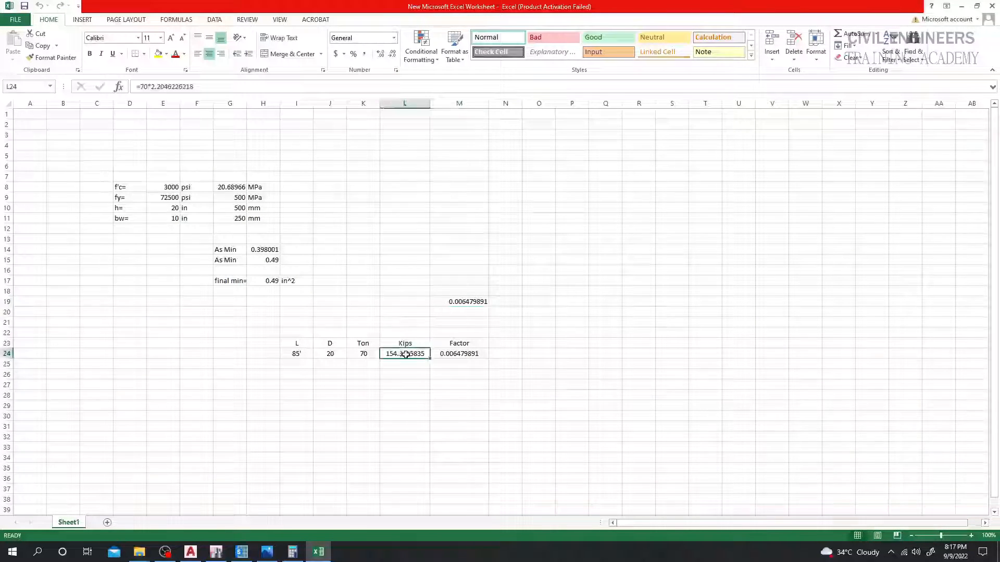
{"action": "left_click", "coordinate": [364, 355]}
{"action": "left_click", "coordinate": [388, 356]}
{"action": "left_click", "coordinate": [399, 398]}
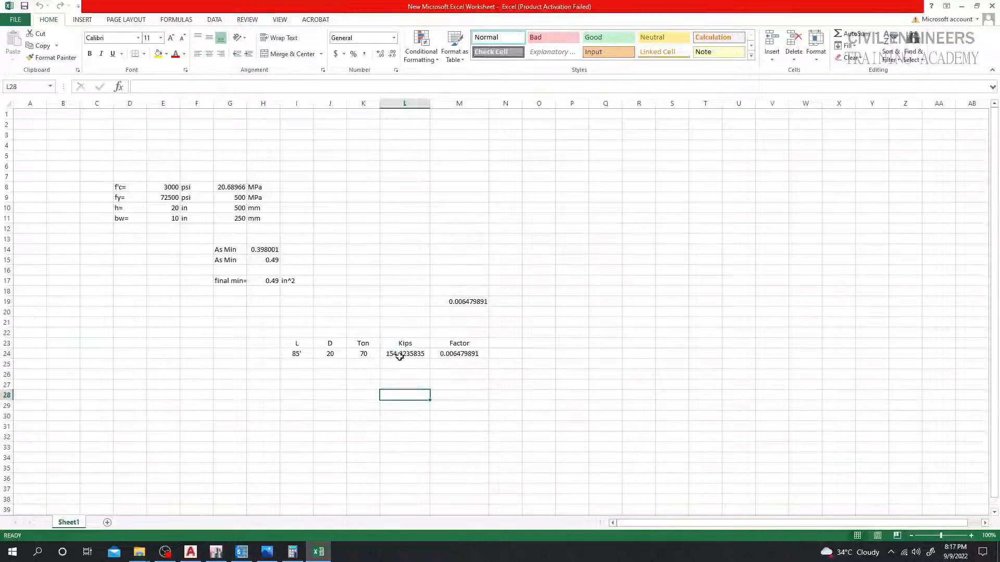
{"action": "left_click", "coordinate": [399, 357]}
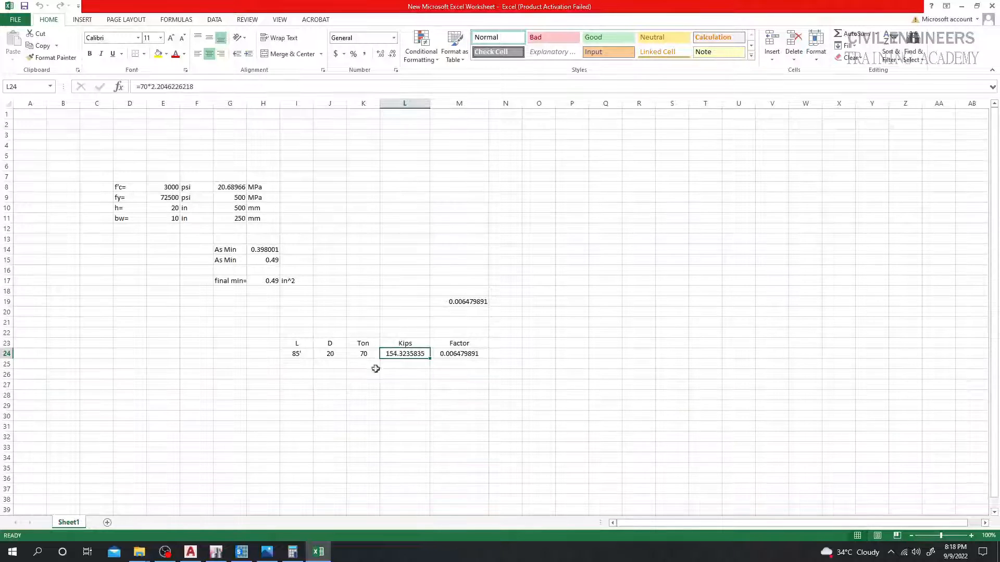
{"action": "left_click", "coordinate": [409, 383]}
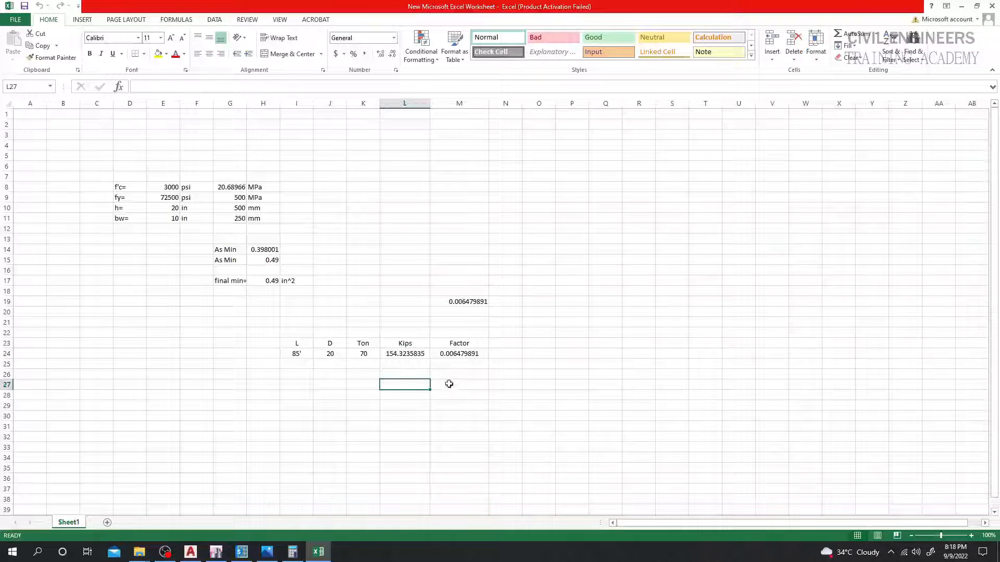
Inspect the Factor formula in M24 and its reference to the Kips cell, keeping the formula as is.
{"action": "left_click", "coordinate": [462, 354]}
{"action": "left_click", "coordinate": [142, 87]}
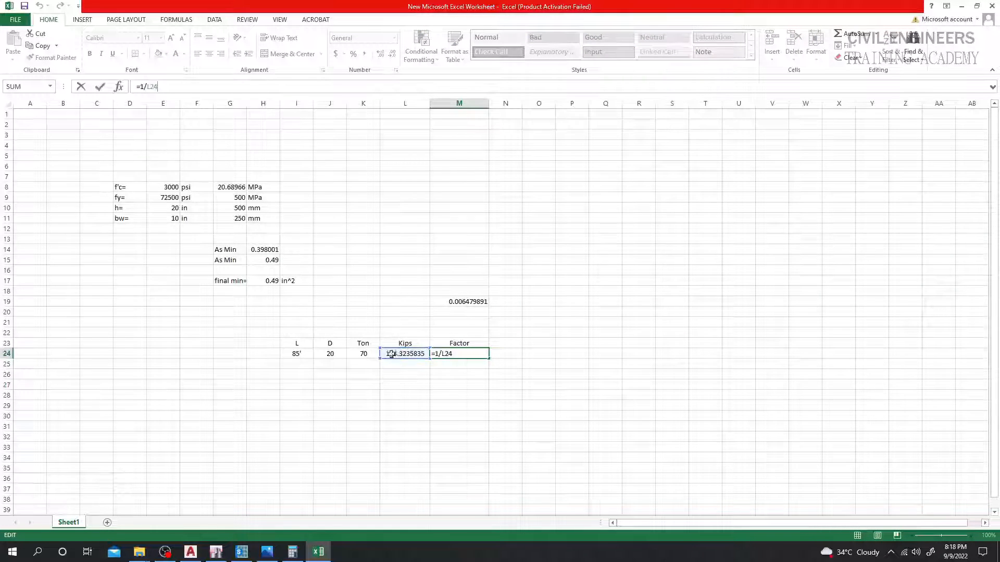
{"action": "key", "text": "ctrl+Return"}
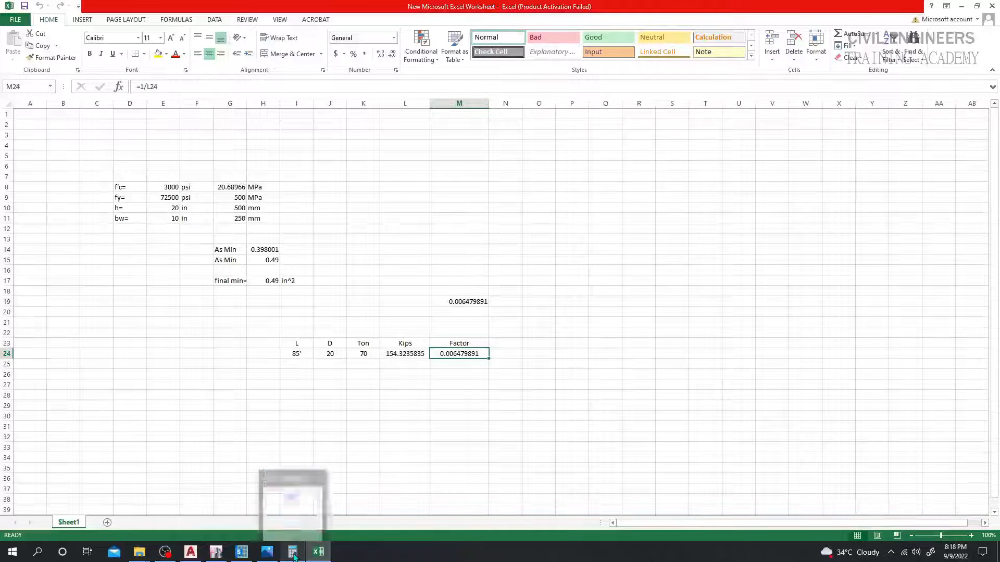
Switch to ETABS and close the NFooting combination data and the load combinations list without making changes.
{"action": "left_click", "coordinate": [216, 552]}
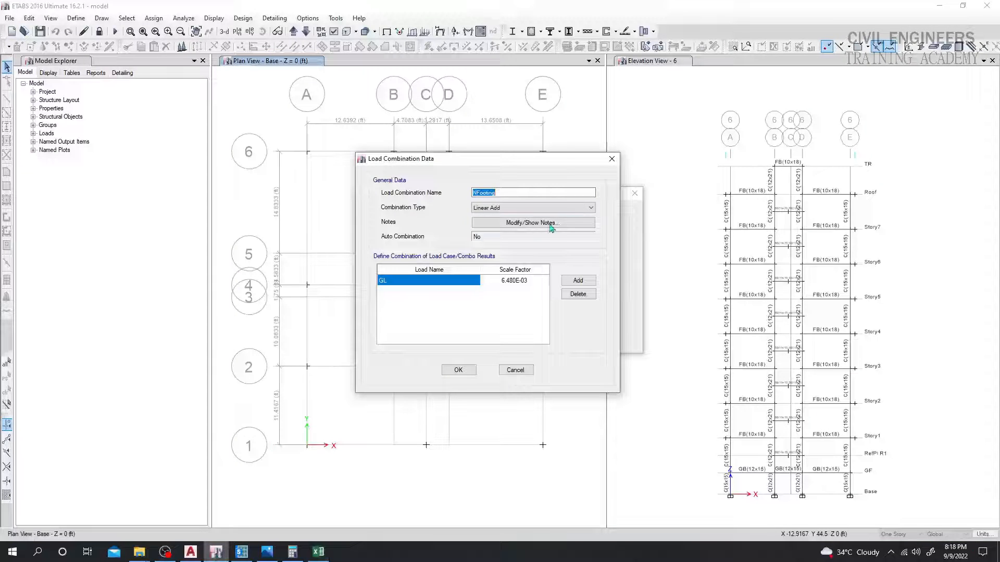
{"action": "left_click", "coordinate": [516, 370]}
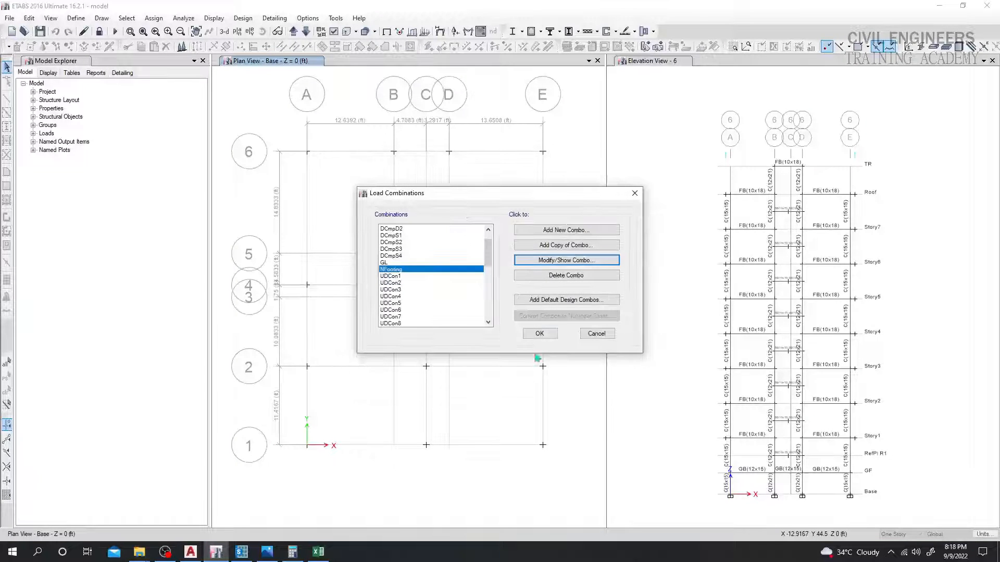
{"action": "left_click", "coordinate": [597, 334]}
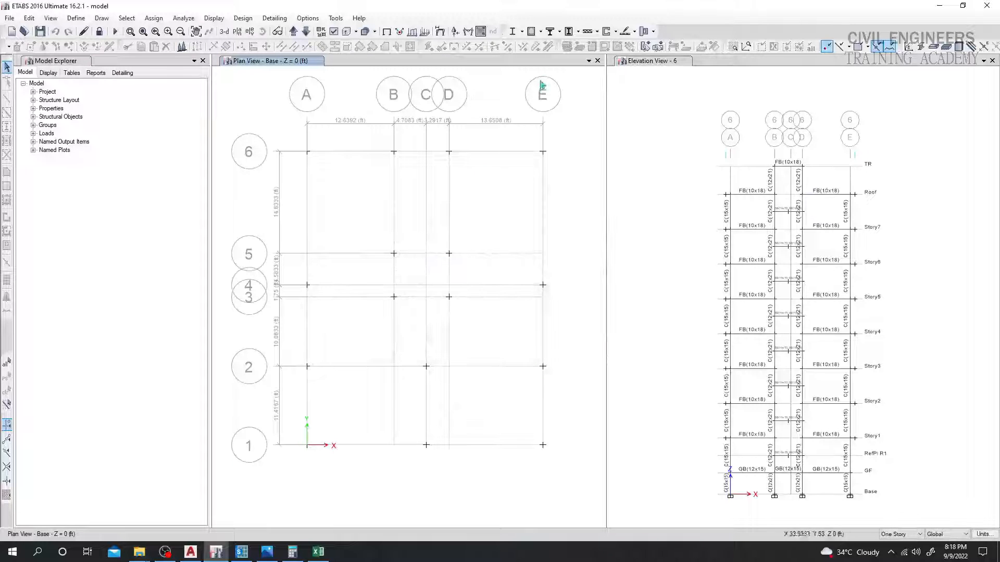
Display tabulated Fz base reactions for the GL combination on the base plan, keeping the Reactions dialog clear of it.
{"action": "left_click", "coordinate": [455, 31]}
{"action": "left_click", "coordinate": [440, 234]}
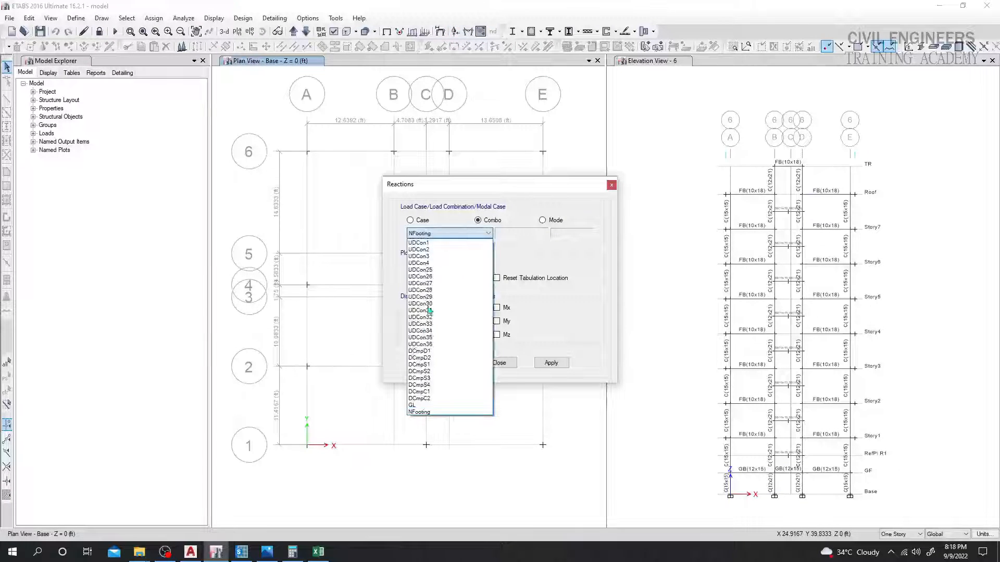
{"action": "left_click", "coordinate": [425, 406]}
{"action": "left_click", "coordinate": [551, 363]}
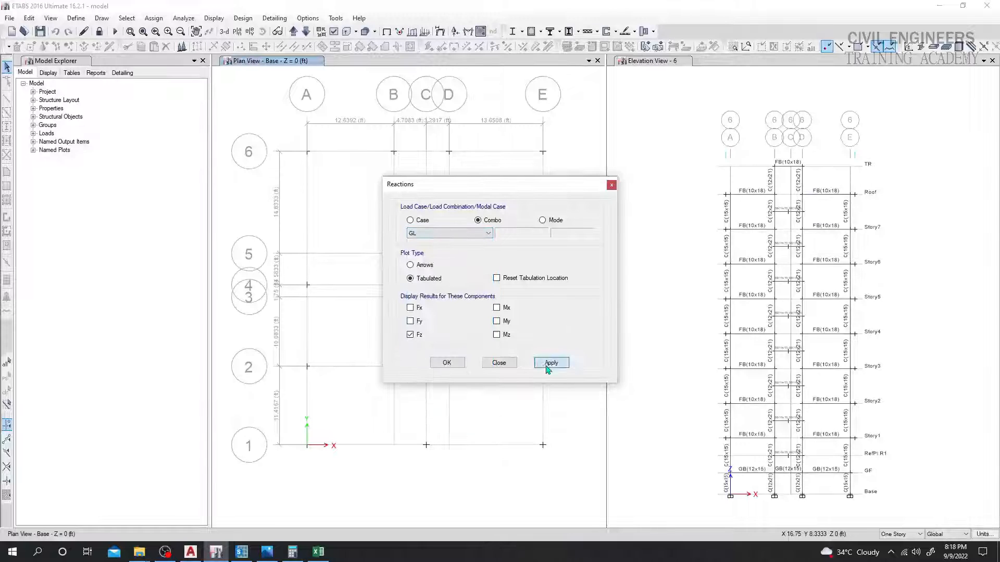
{"action": "left_click_drag", "start_coordinate": [467, 179], "coordinate": [796, 167]}
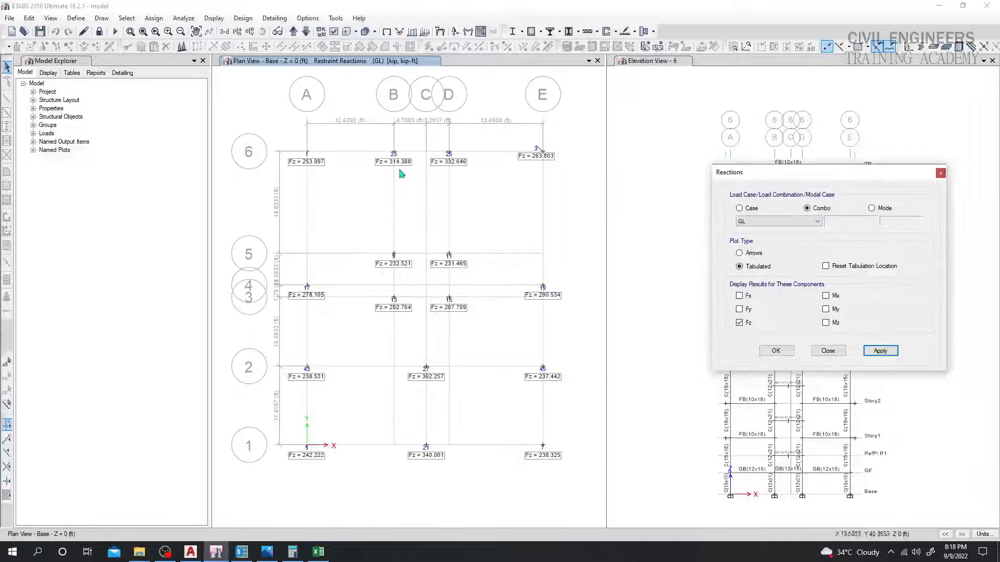
{"action": "scroll", "coordinate": [390, 161], "scroll_direction": "up", "scroll_amount": 4}
{"action": "scroll", "coordinate": [406, 158], "scroll_direction": "down", "scroll_amount": 4}
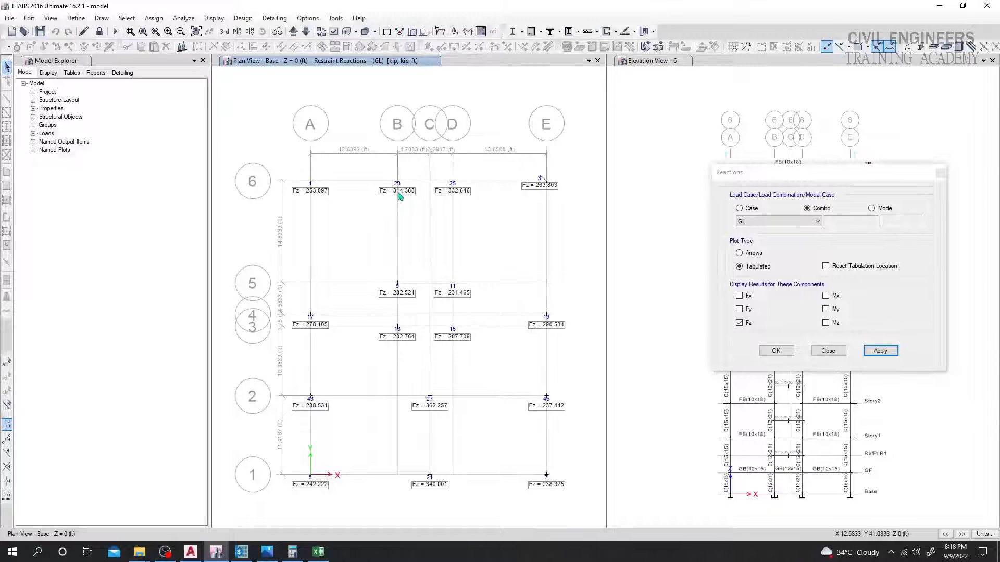
Place Calculator beside the base plan and restart it with an empty history.
{"action": "left_click", "coordinate": [292, 551]}
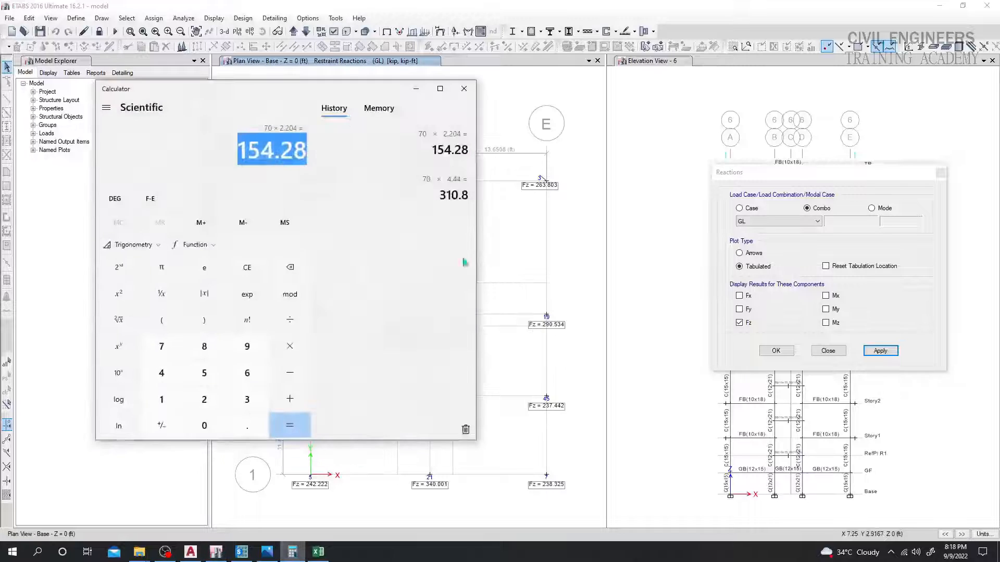
{"action": "left_click_drag", "start_coordinate": [314, 90], "coordinate": [816, 137]}
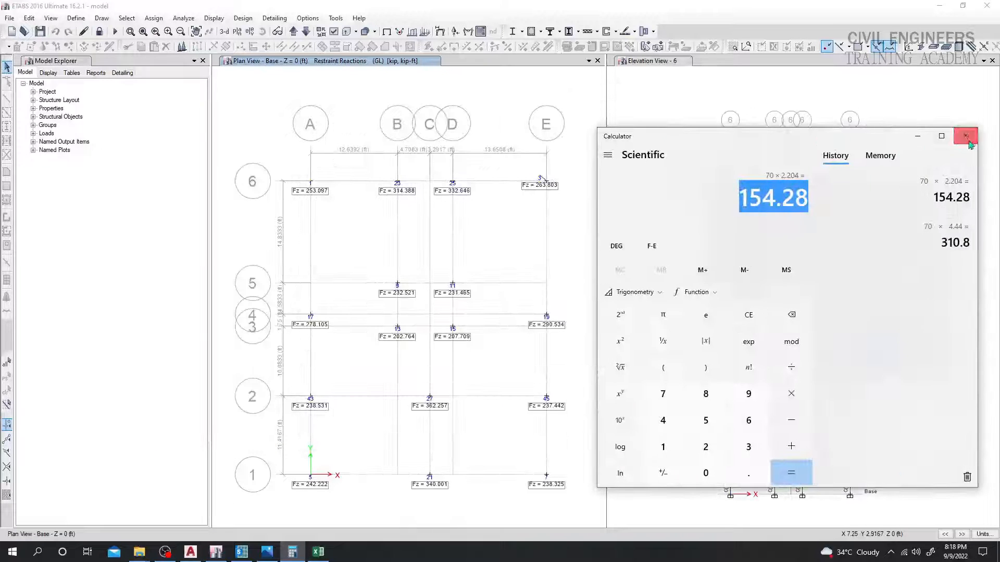
{"action": "left_click", "coordinate": [967, 139]}
{"action": "left_click", "coordinate": [12, 552]}
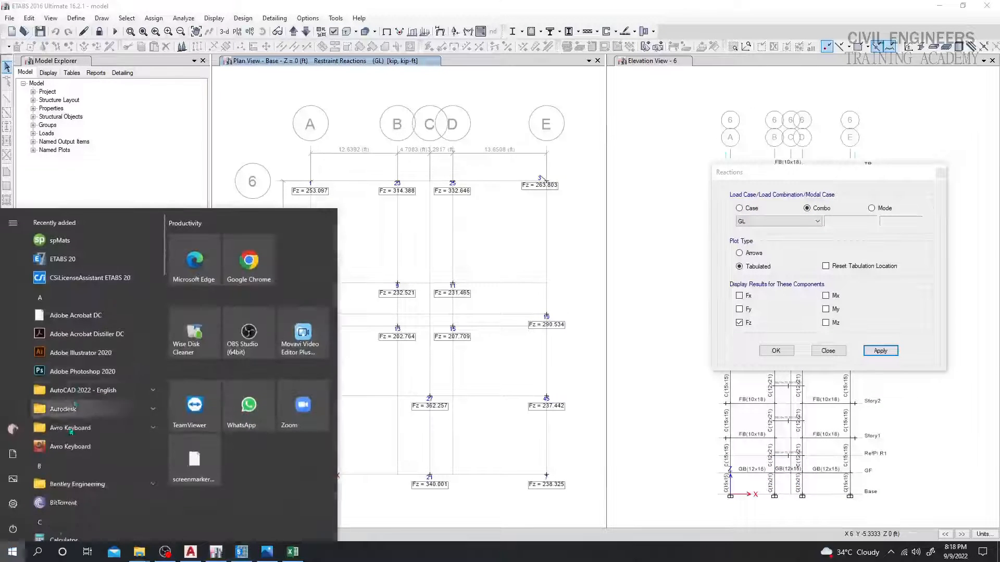
{"action": "left_click", "coordinate": [63, 540]}
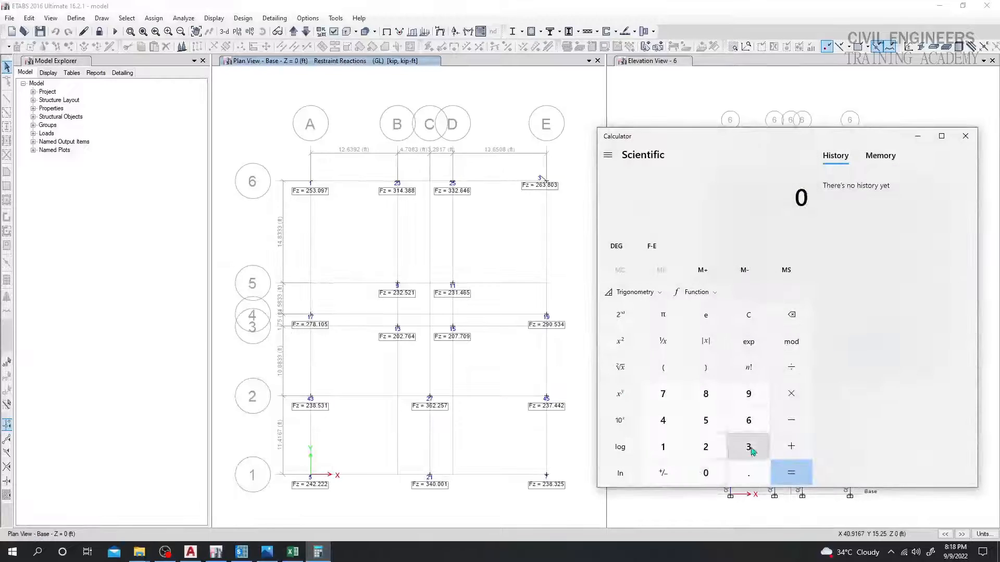
Divide the 314 kip GL reaction at grid B-6 by the 154 pile capacity in Calculator, then close Calculator.
{"action": "left_click", "coordinate": [750, 450]}
{"action": "left_click", "coordinate": [663, 447]}
{"action": "left_click", "coordinate": [663, 421]}
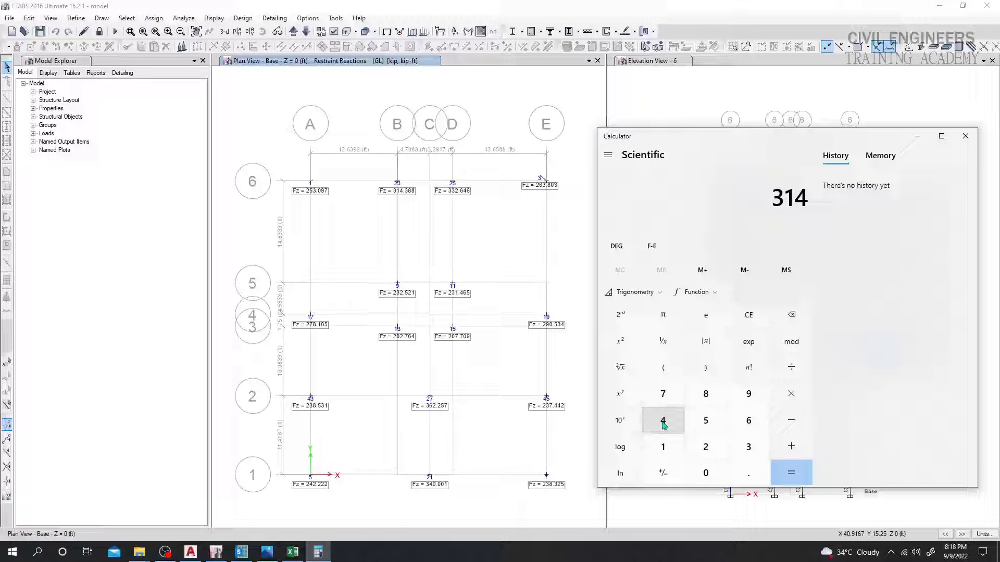
{"action": "left_click", "coordinate": [791, 367]}
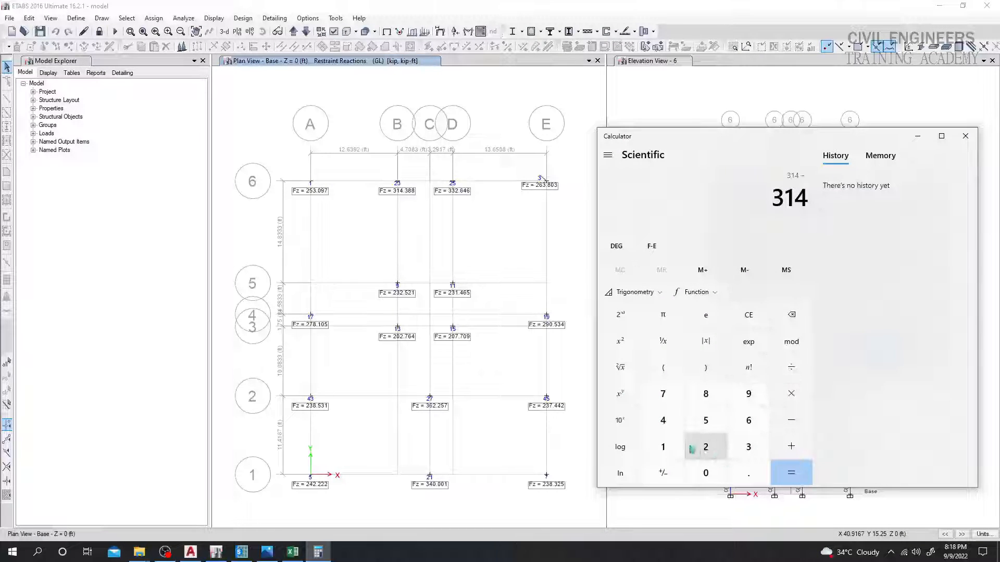
{"action": "left_click", "coordinate": [663, 447]}
{"action": "left_click", "coordinate": [707, 421]}
{"action": "left_click", "coordinate": [662, 420]}
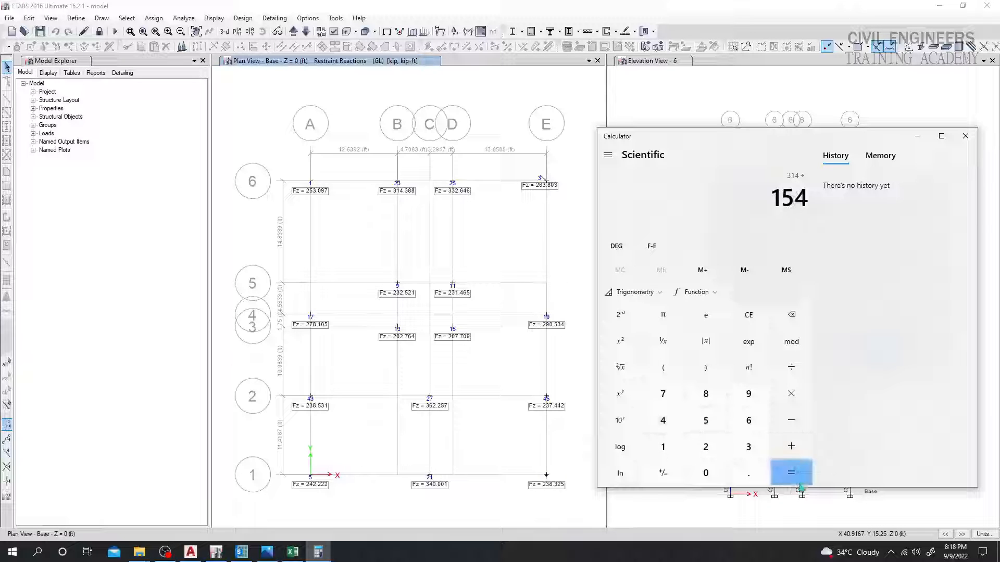
{"action": "left_click", "coordinate": [792, 474]}
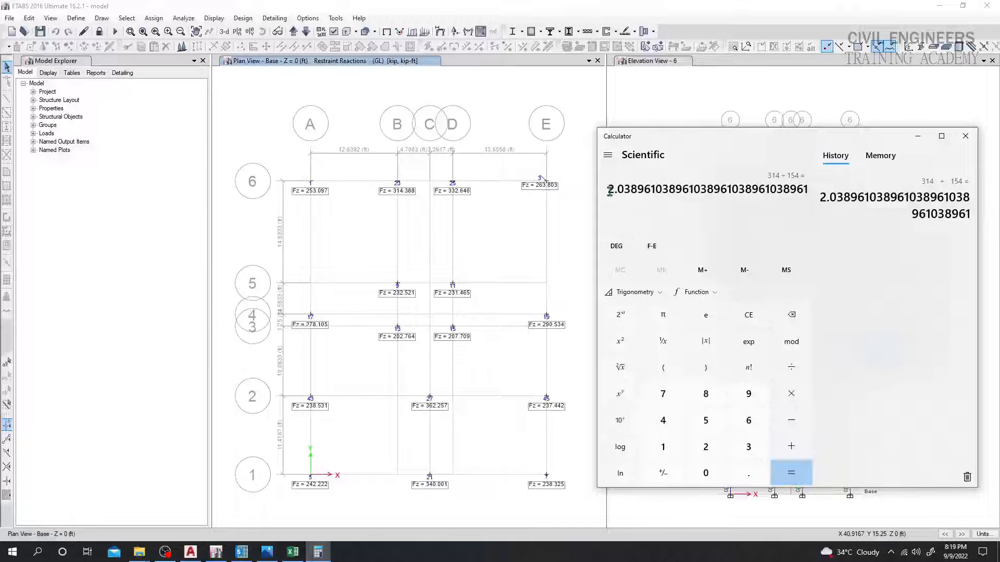
{"action": "left_click_drag", "start_coordinate": [609, 191], "coordinate": [645, 188]}
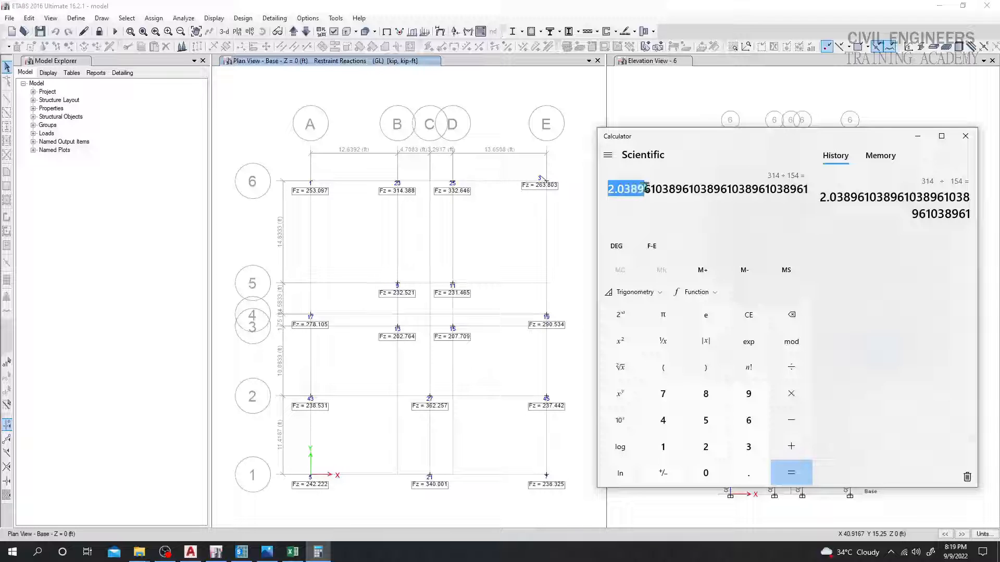
{"action": "left_click", "coordinate": [646, 187]}
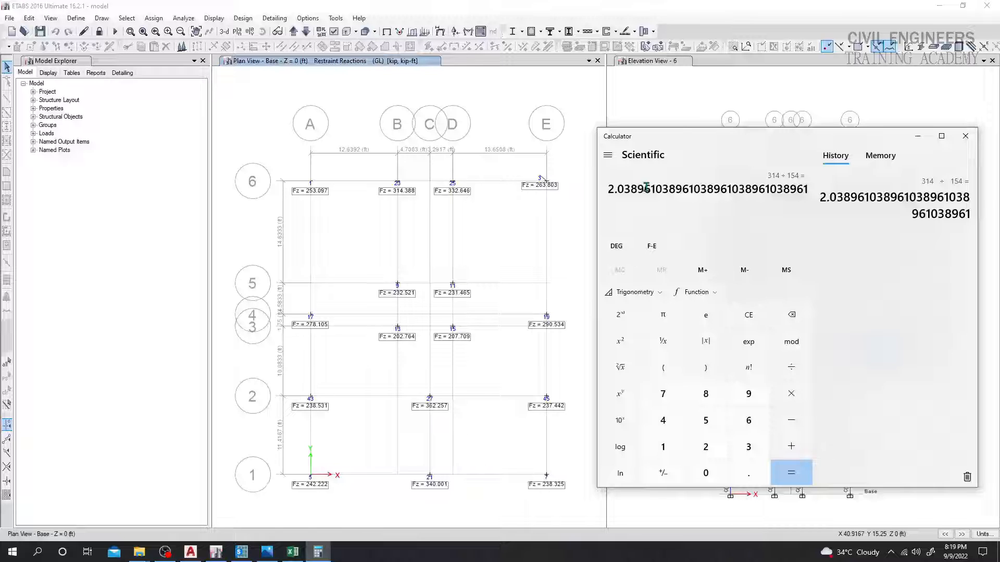
{"action": "left_click_drag", "start_coordinate": [697, 140], "coordinate": [569, 154]}
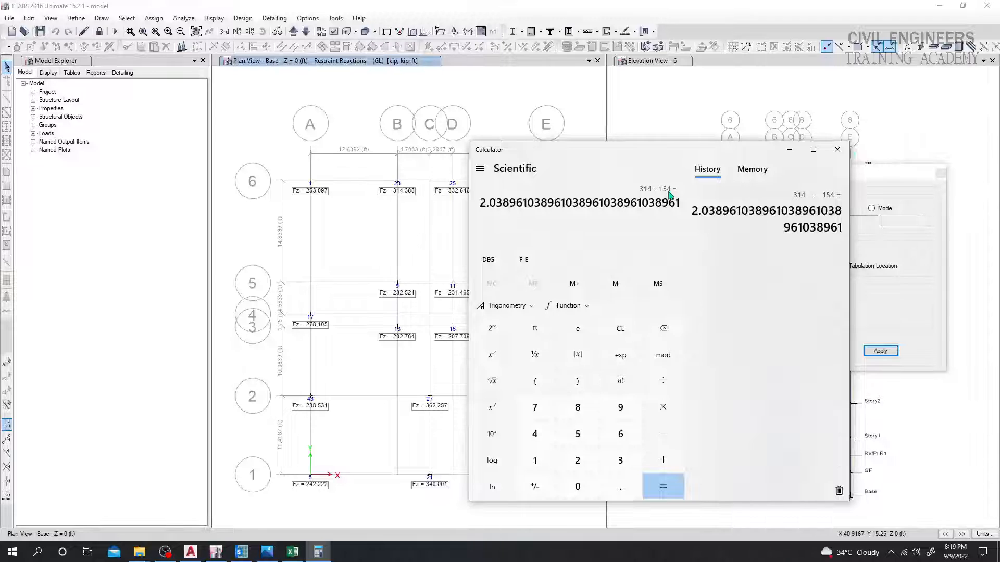
{"action": "left_click", "coordinate": [837, 150]}
Display tabulated Fz base reactions for the NFooting combination on the base plan.
{"action": "left_click_drag", "start_coordinate": [813, 179], "coordinate": [469, 190]}
{"action": "left_click", "coordinate": [472, 233]}
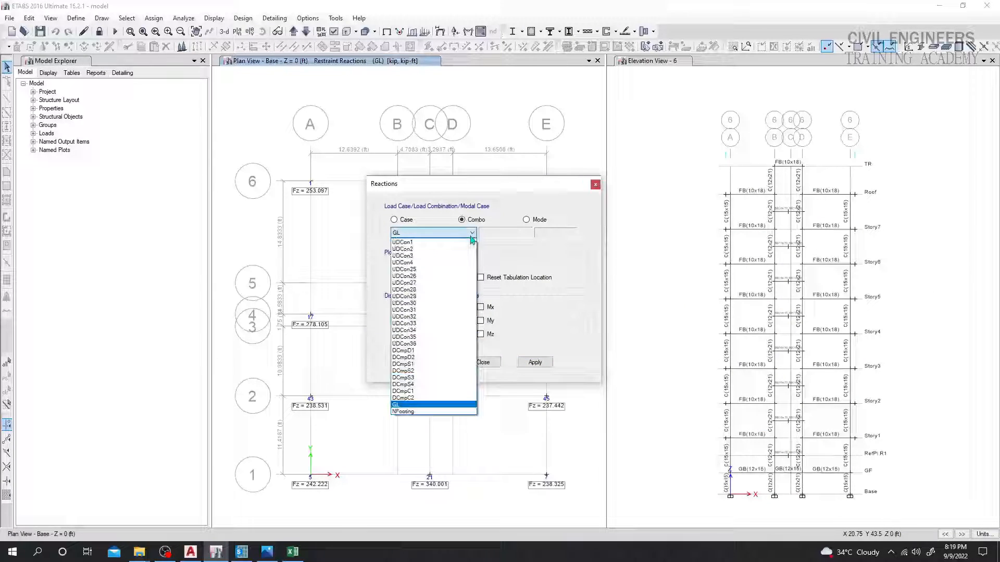
{"action": "scroll", "coordinate": [411, 416], "scroll_direction": "down", "scroll_amount": 3}
{"action": "left_click", "coordinate": [410, 416]}
{"action": "left_click", "coordinate": [429, 233]}
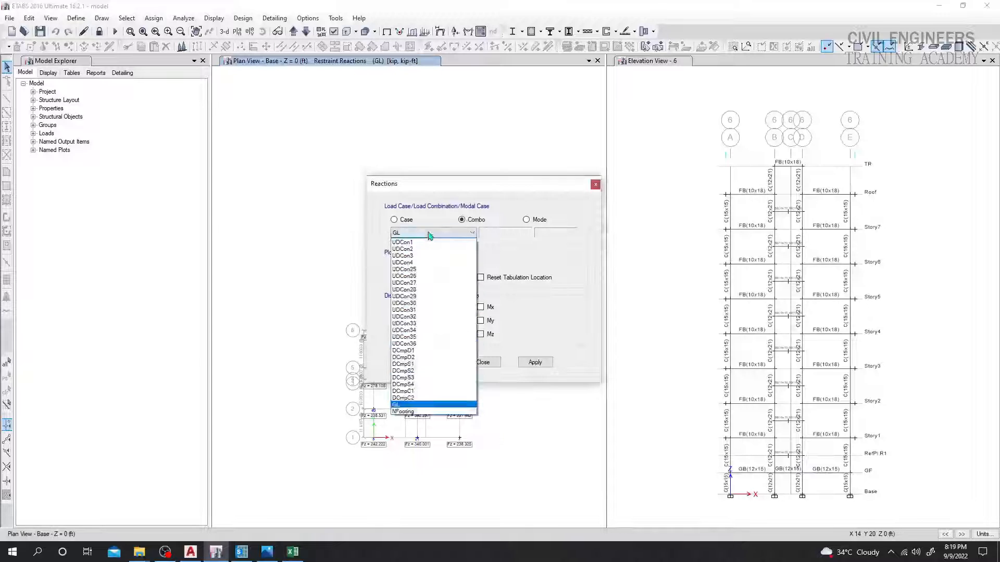
{"action": "left_click", "coordinate": [404, 412]}
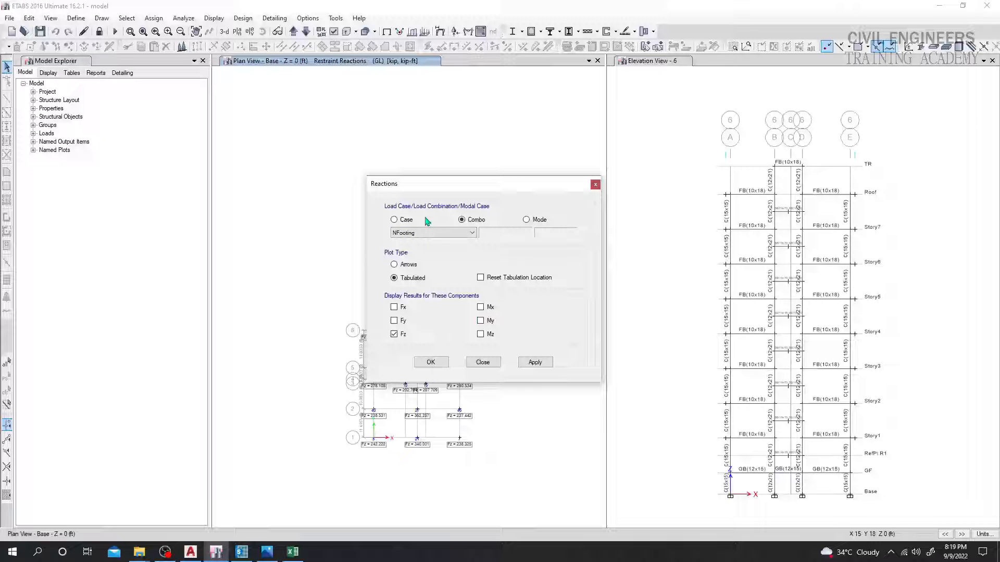
{"action": "left_click", "coordinate": [535, 362]}
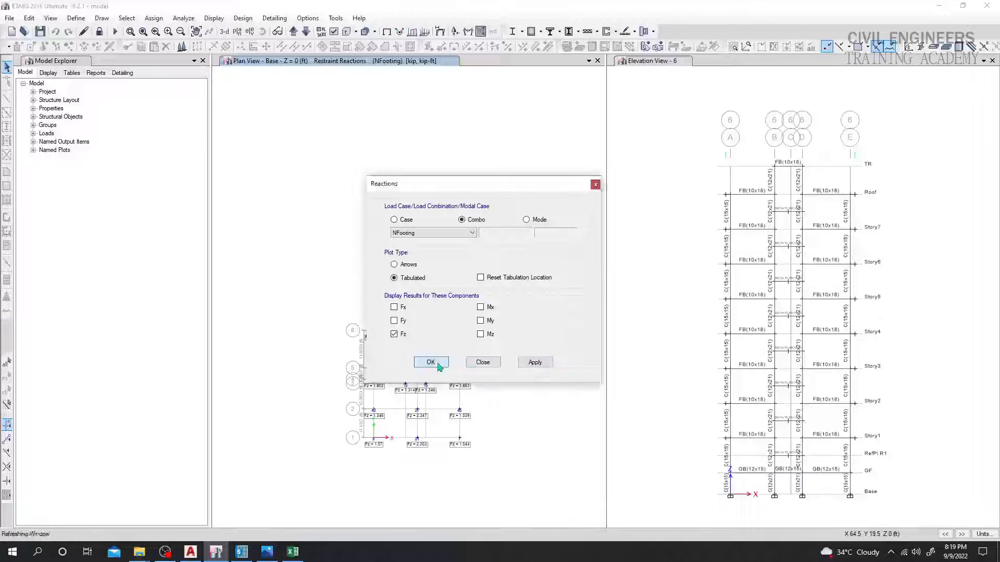
{"action": "left_click", "coordinate": [438, 366]}
Examine the NFooting Fz values across the base plan, including the four central columns at grids B and D.
{"action": "scroll", "coordinate": [450, 364], "scroll_direction": "up", "scroll_amount": 3}
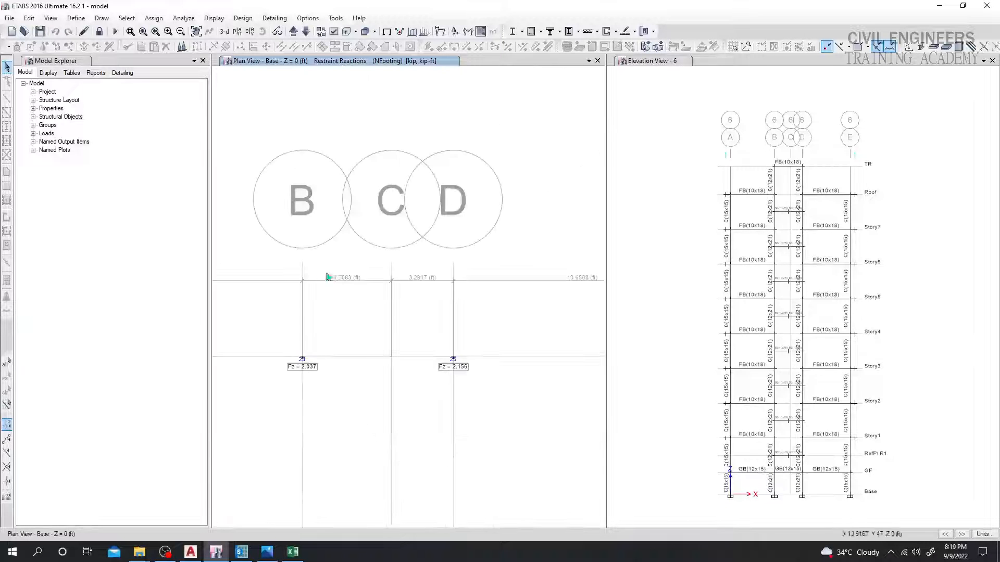
{"action": "scroll", "coordinate": [333, 281], "scroll_direction": "down", "scroll_amount": 5}
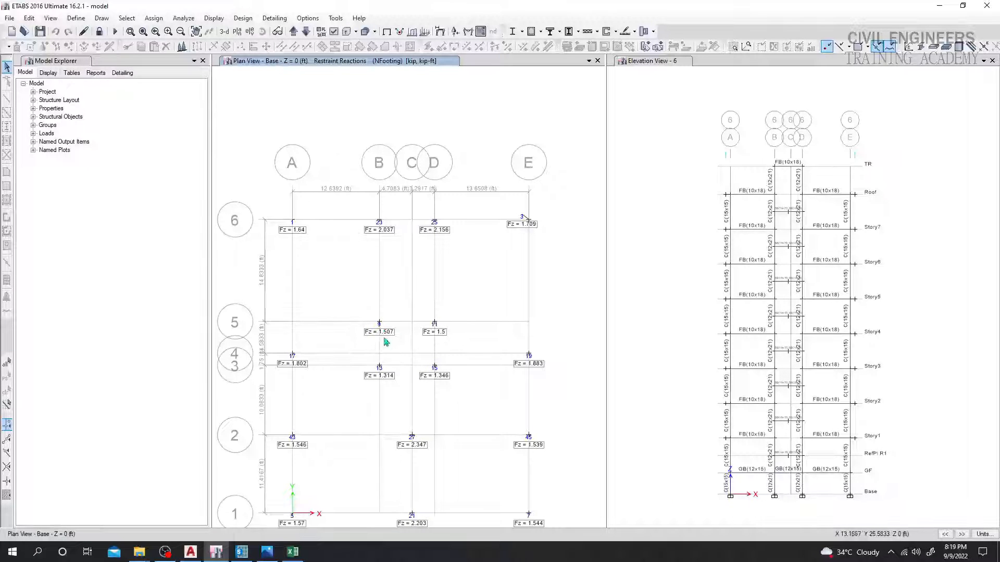
{"action": "middle_click_drag", "start_coordinate": [461, 337], "coordinate": [466, 308]}
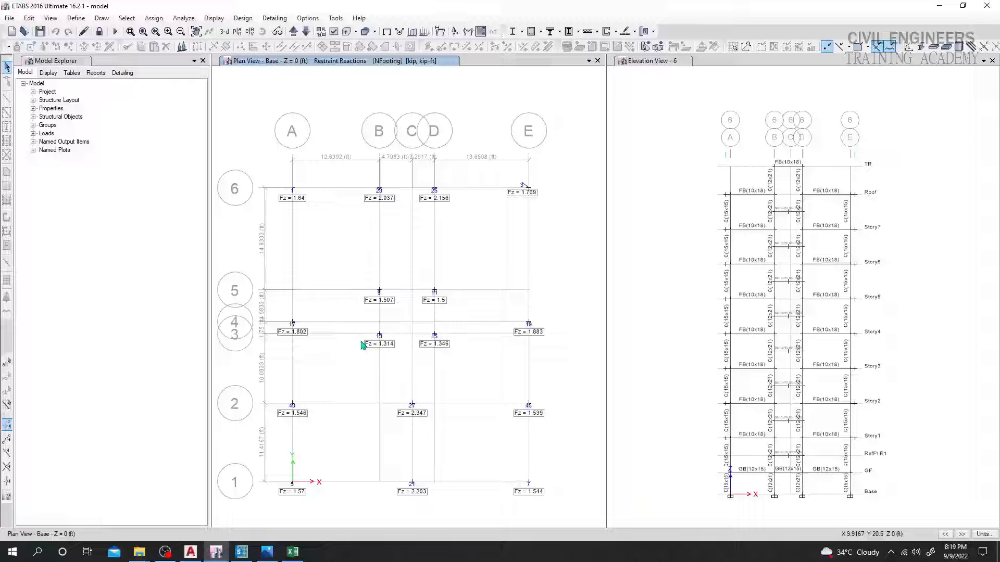
{"action": "middle_click_drag", "start_coordinate": [476, 314], "coordinate": [476, 295]}
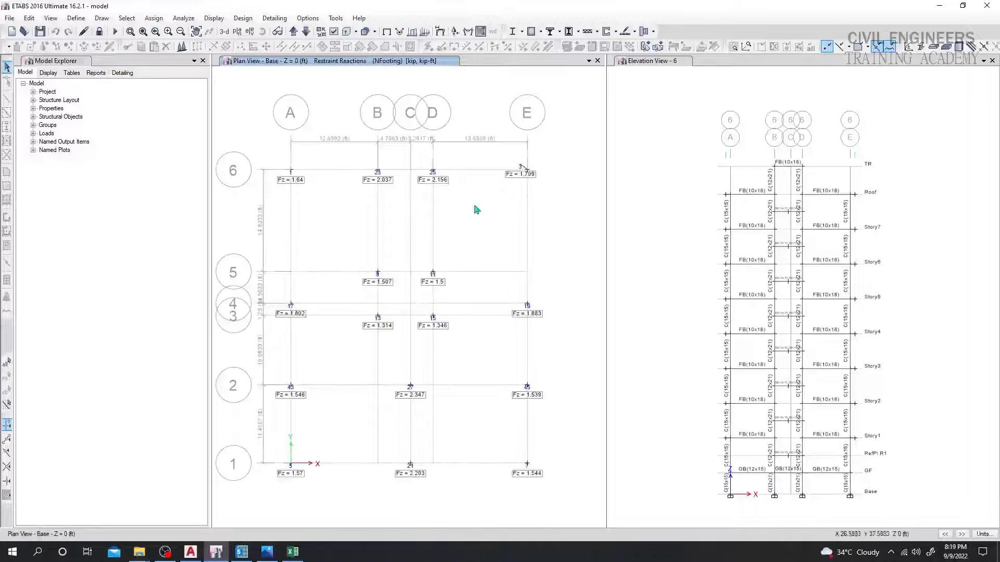
{"action": "middle_click_drag", "start_coordinate": [471, 261], "coordinate": [482, 260]}
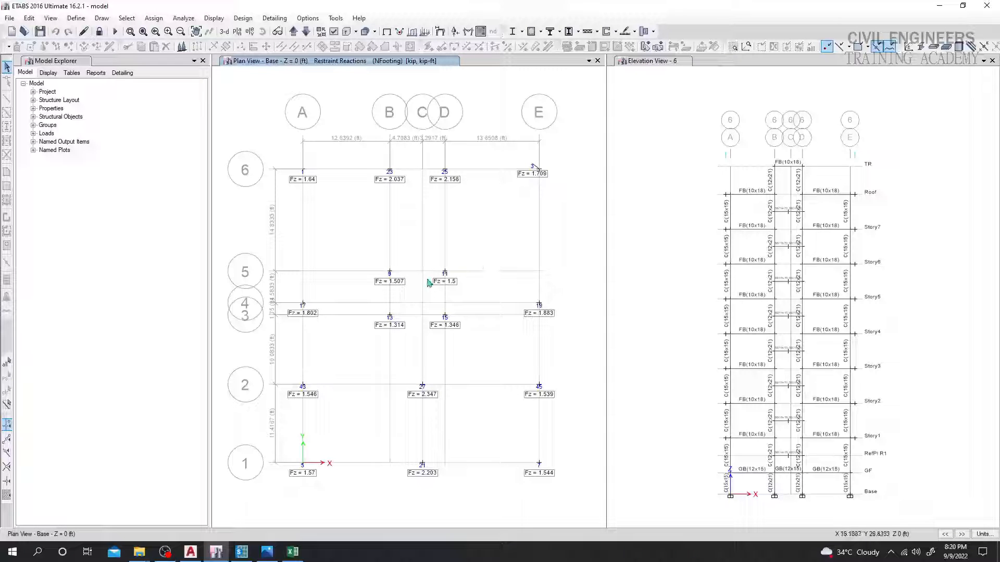
{"action": "middle_click_drag", "start_coordinate": [409, 240], "coordinate": [412, 238]}
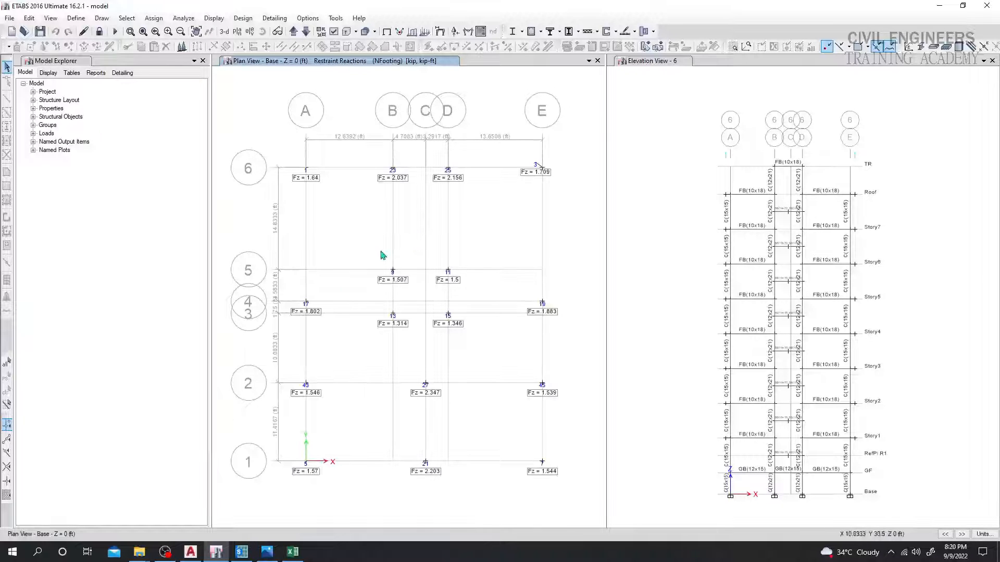
{"action": "mouse_move", "coordinate": [395, 171]}
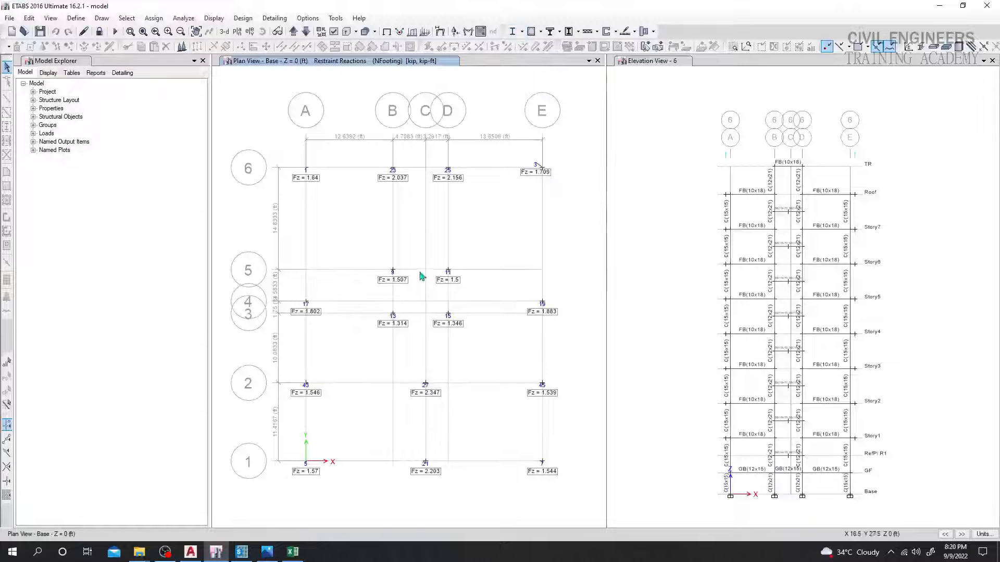
{"action": "middle_click_drag", "start_coordinate": [421, 274], "coordinate": [420, 252]}
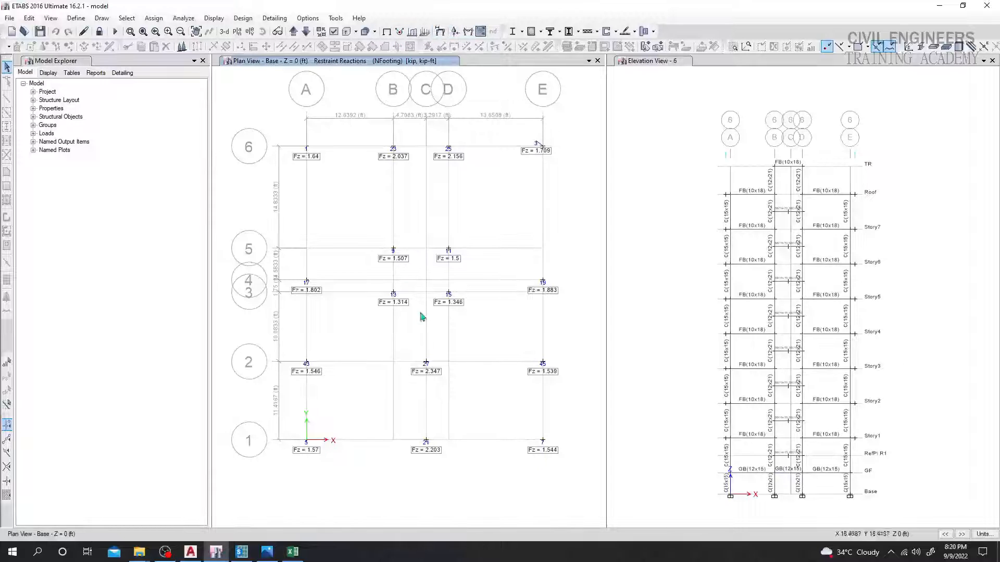
{"action": "middle_click_drag", "start_coordinate": [415, 290], "coordinate": [414, 297]}
{"action": "scroll", "coordinate": [414, 297], "scroll_direction": "up", "scroll_amount": 3}
{"action": "middle_click_drag", "start_coordinate": [398, 263], "coordinate": [368, 292]}
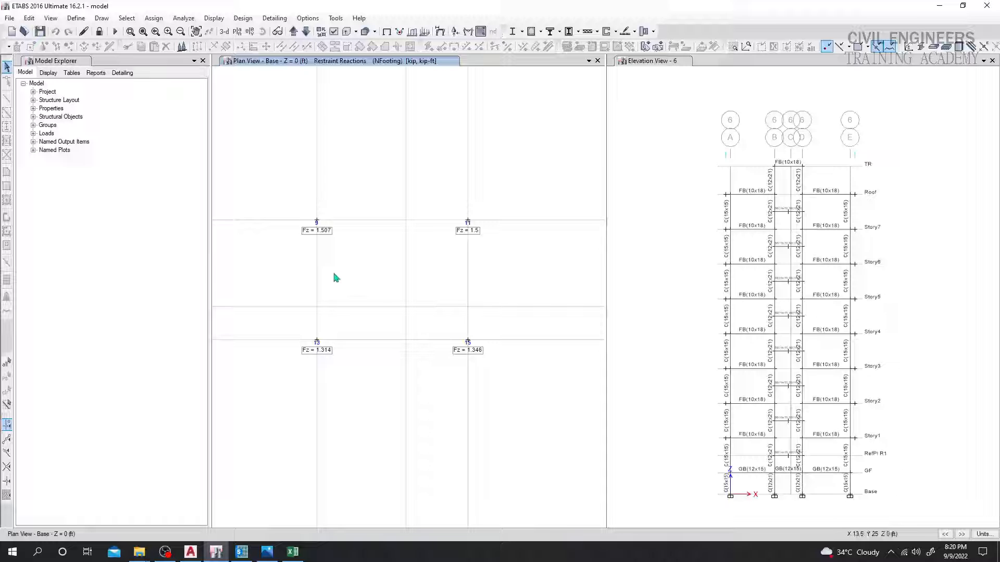
{"action": "middle_click_drag", "start_coordinate": [334, 283], "coordinate": [357, 283]}
{"action": "middle_click_drag", "start_coordinate": [379, 245], "coordinate": [376, 244]}
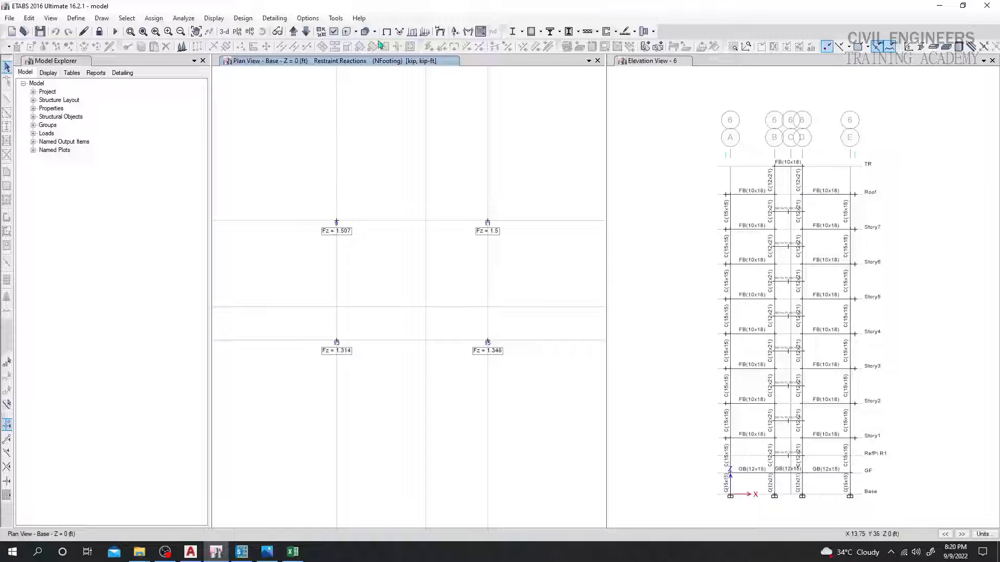
Return the base plan to tabulated Fz reactions for the GL combination.
{"action": "left_click", "coordinate": [454, 32]}
{"action": "left_click", "coordinate": [452, 233]}
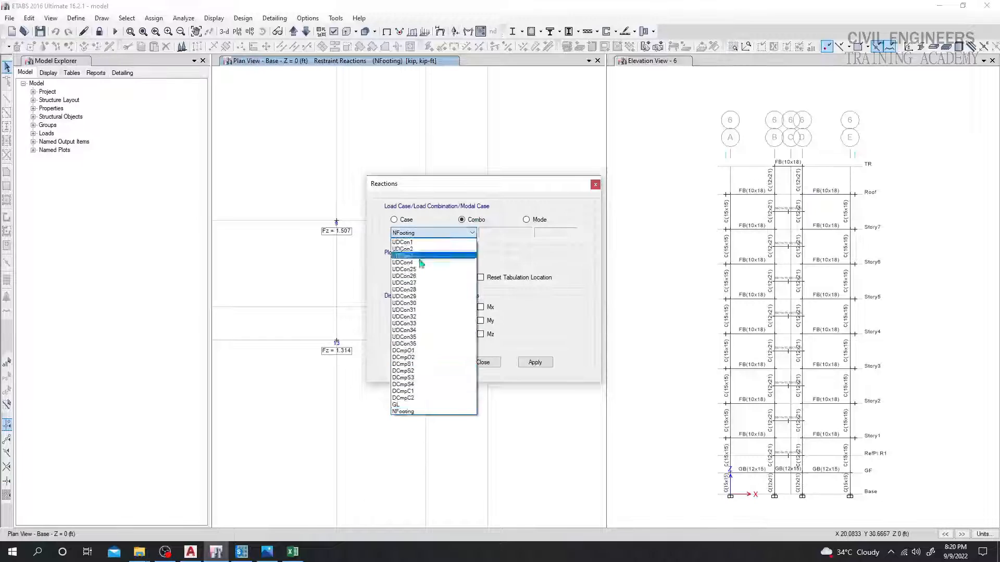
{"action": "left_click", "coordinate": [437, 407]}
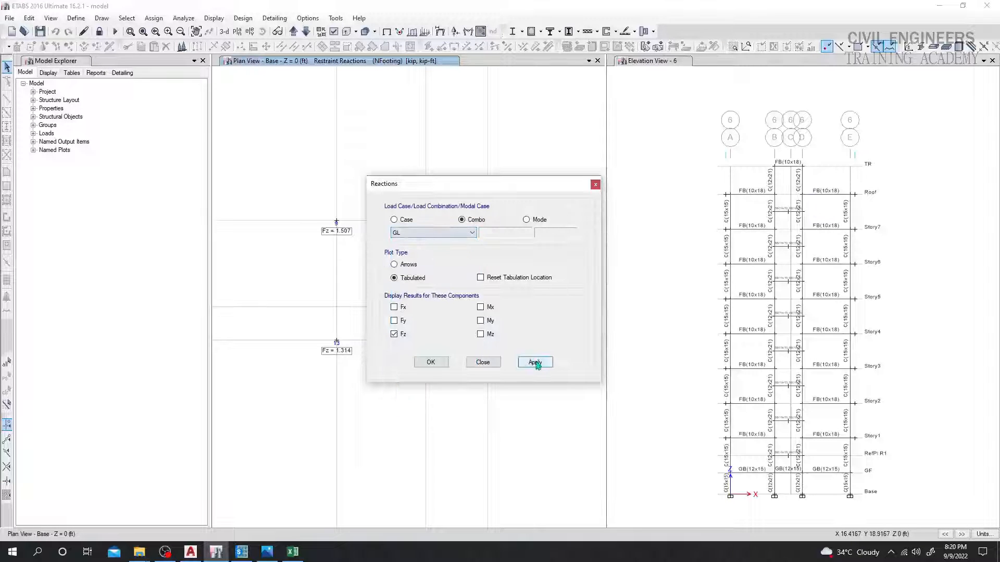
{"action": "left_click", "coordinate": [534, 363]}
{"action": "left_click", "coordinate": [428, 363]}
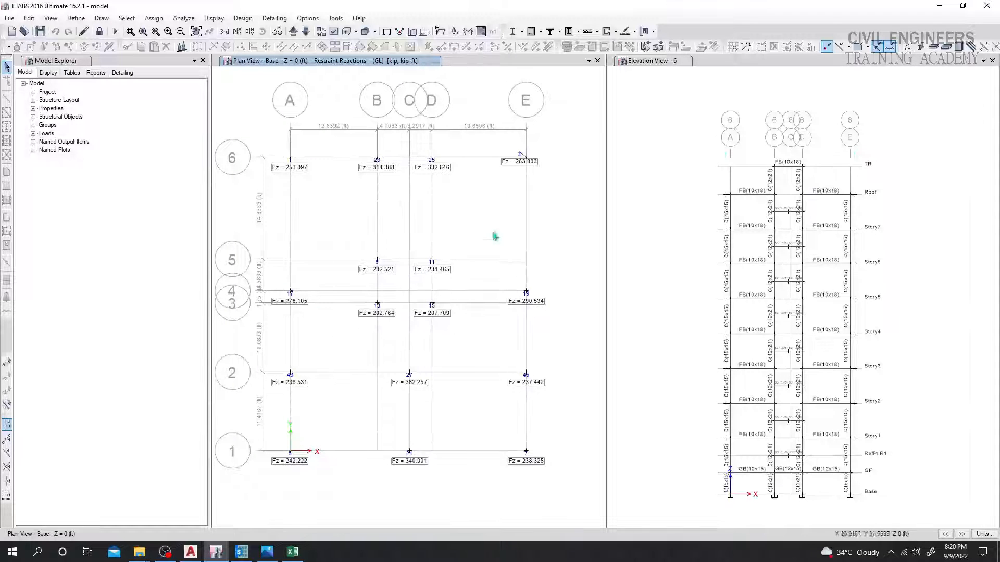
Examine the GL Fz reactions on the base plan, focusing on the four central columns at grids B and D.
{"action": "middle_click_drag", "start_coordinate": [402, 305], "coordinate": [406, 303]}
{"action": "middle_click_drag", "start_coordinate": [402, 345], "coordinate": [406, 337]}
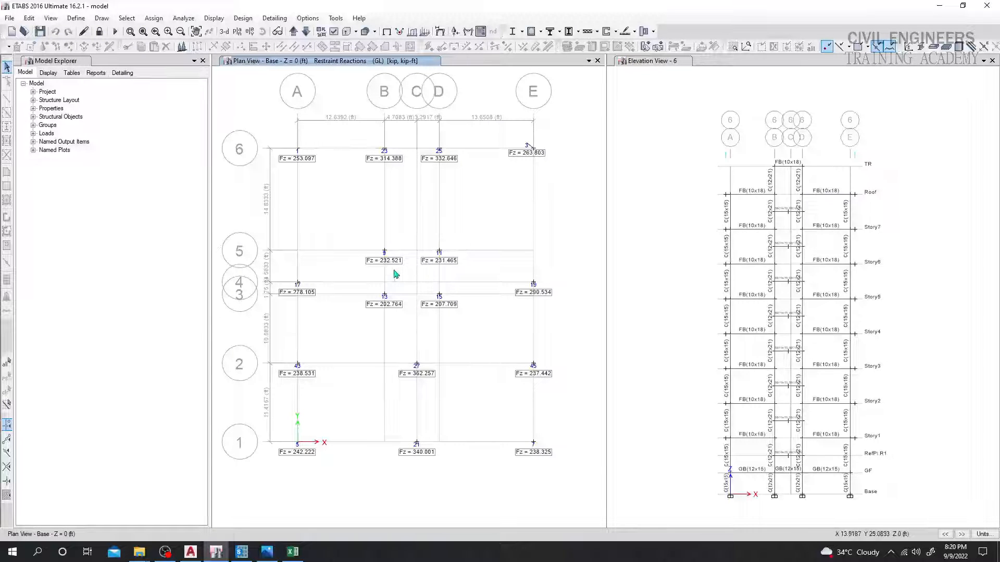
{"action": "mouse_move", "coordinate": [385, 254]}
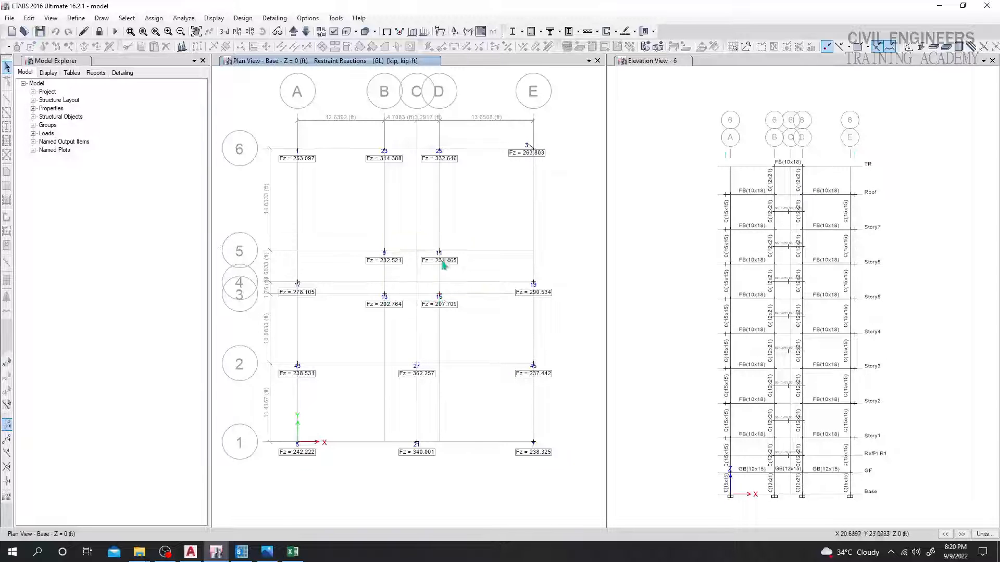
{"action": "mouse_move", "coordinate": [385, 255]}
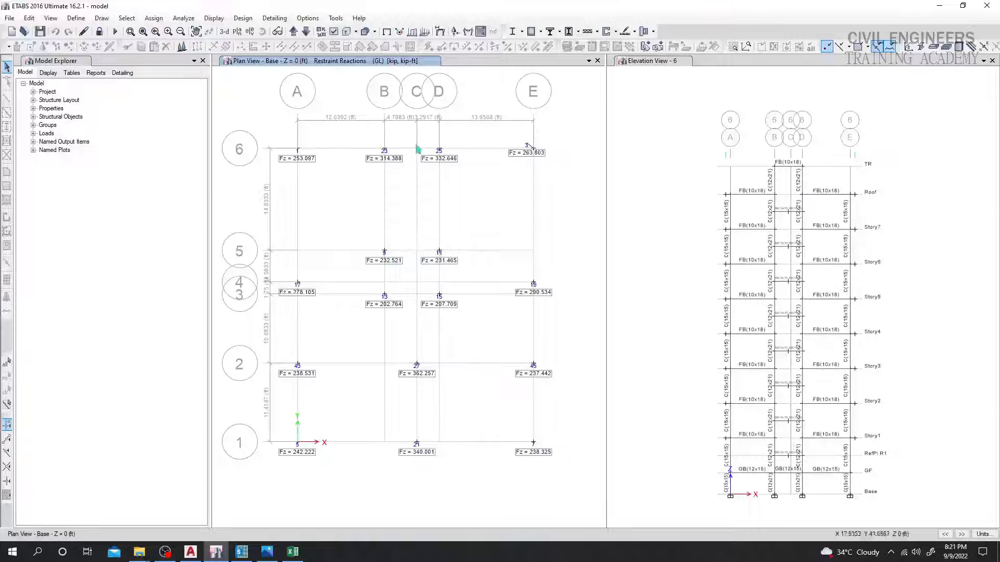
{"action": "scroll", "coordinate": [414, 128], "scroll_direction": "up", "scroll_amount": 4}
{"action": "scroll", "coordinate": [415, 131], "scroll_direction": "down", "scroll_amount": 4}
{"action": "middle_click_drag", "start_coordinate": [406, 276], "coordinate": [407, 270]}
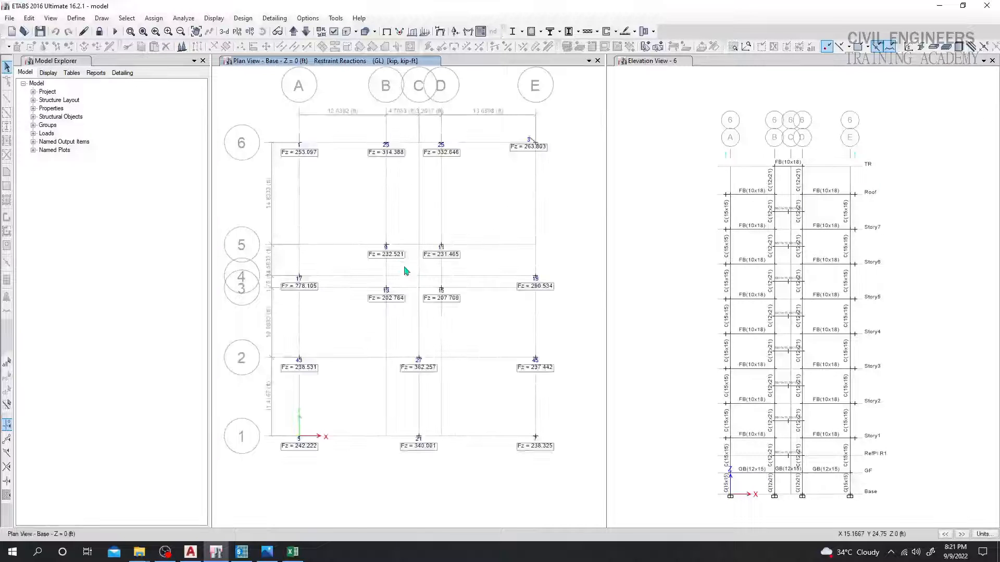
{"action": "scroll", "coordinate": [405, 271], "scroll_direction": "up", "scroll_amount": 4}
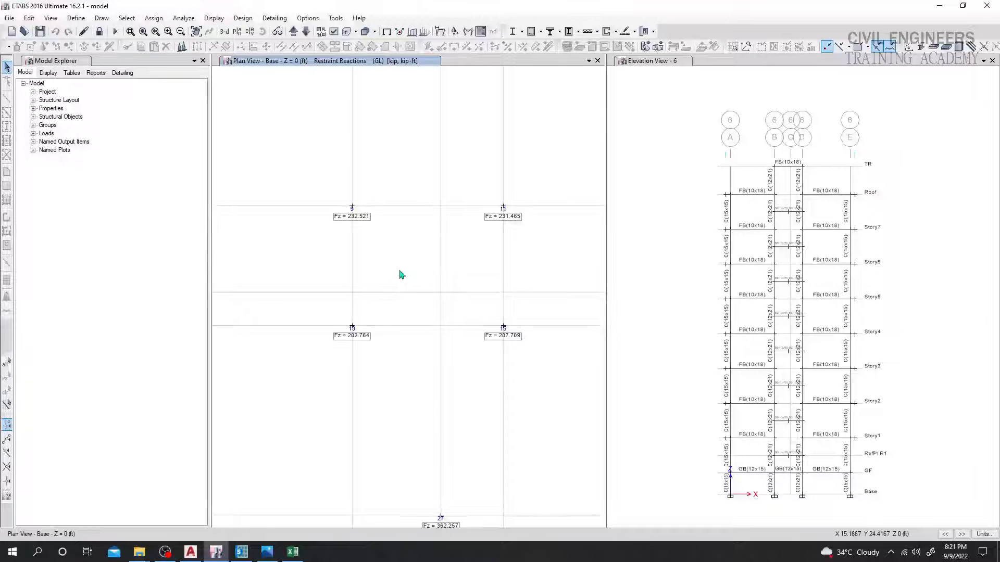
{"action": "middle_click_drag", "start_coordinate": [402, 274], "coordinate": [397, 286]}
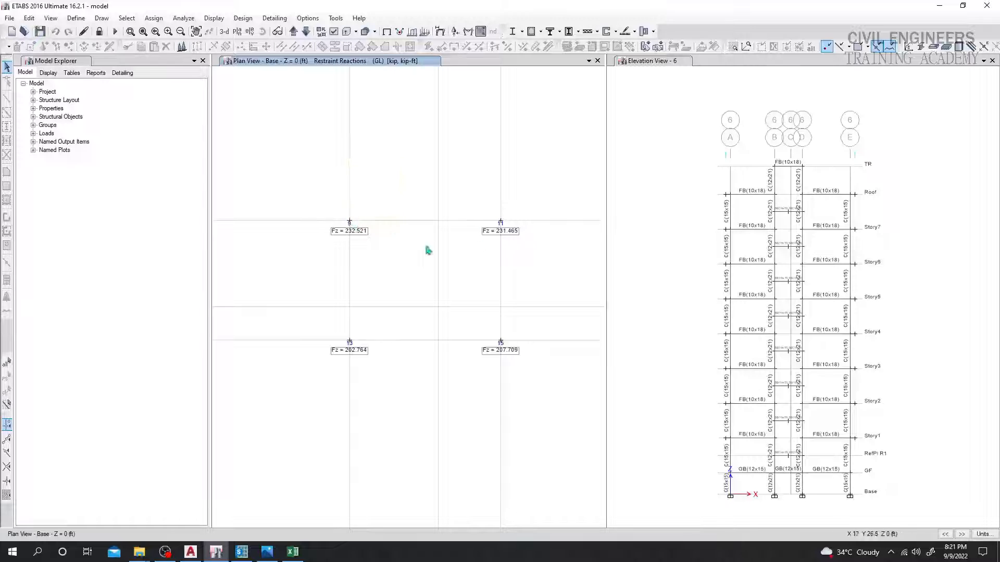
{"action": "middle_click_drag", "start_coordinate": [427, 248], "coordinate": [416, 249]}
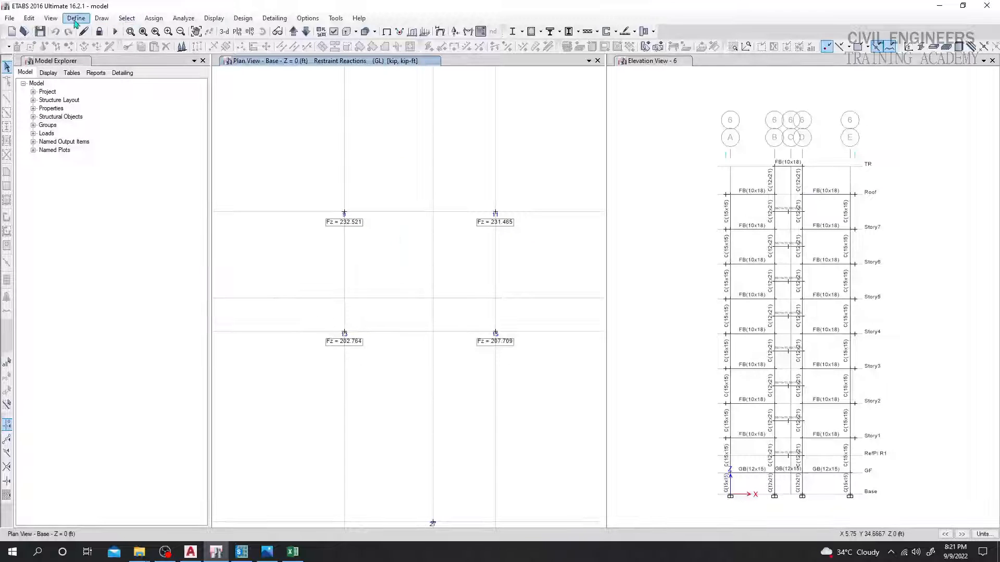
{"action": "left_click", "coordinate": [103, 20]}
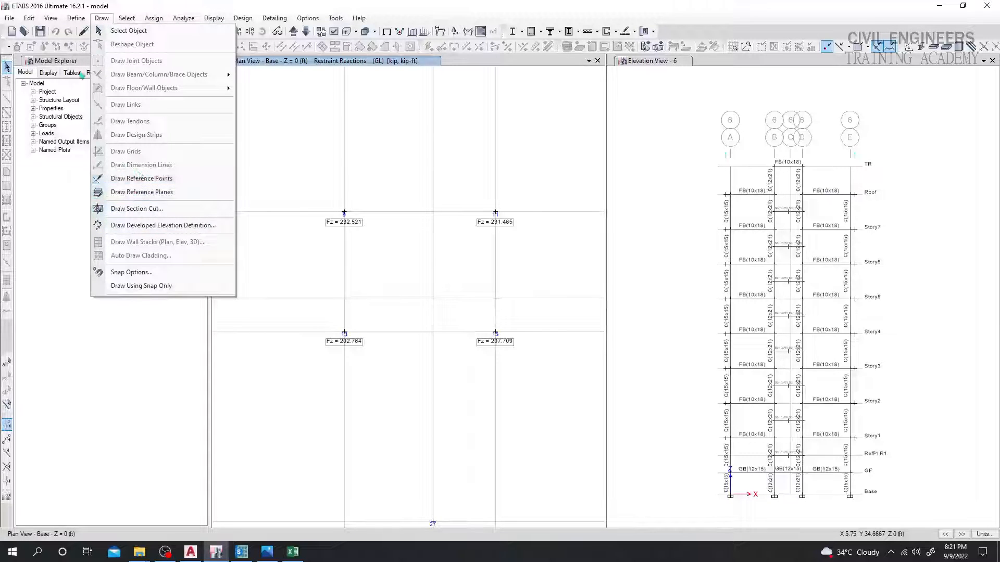
{"action": "left_click", "coordinate": [130, 5]}
{"action": "left_click", "coordinate": [99, 31]}
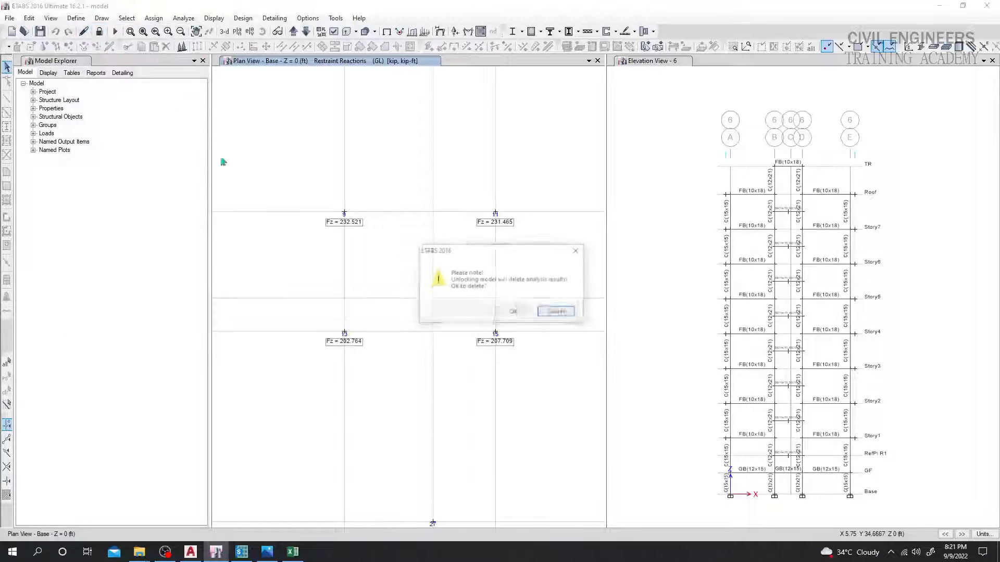
{"action": "left_click", "coordinate": [557, 312]}
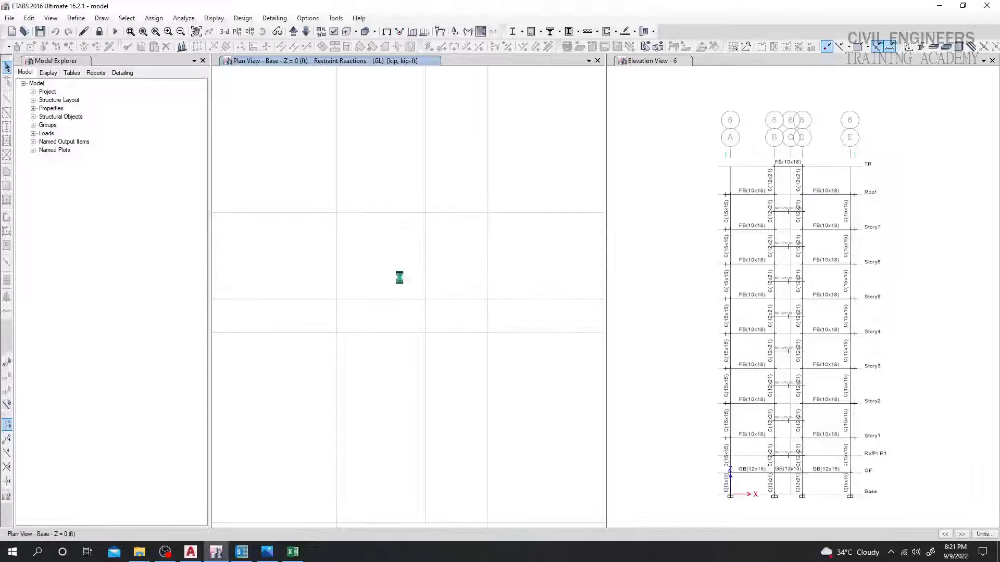
Open Snipping Tool and capture the GL Fz reactions of the four central columns on the base plan.
{"action": "left_click", "coordinate": [12, 551]}
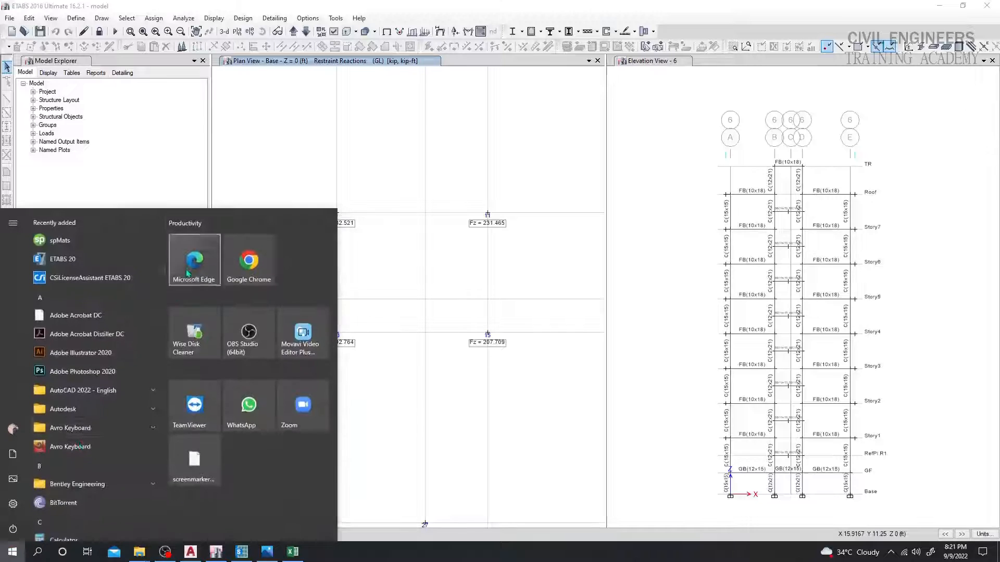
{"action": "scroll", "coordinate": [70, 471], "scroll_direction": "down", "scroll_amount": 2}
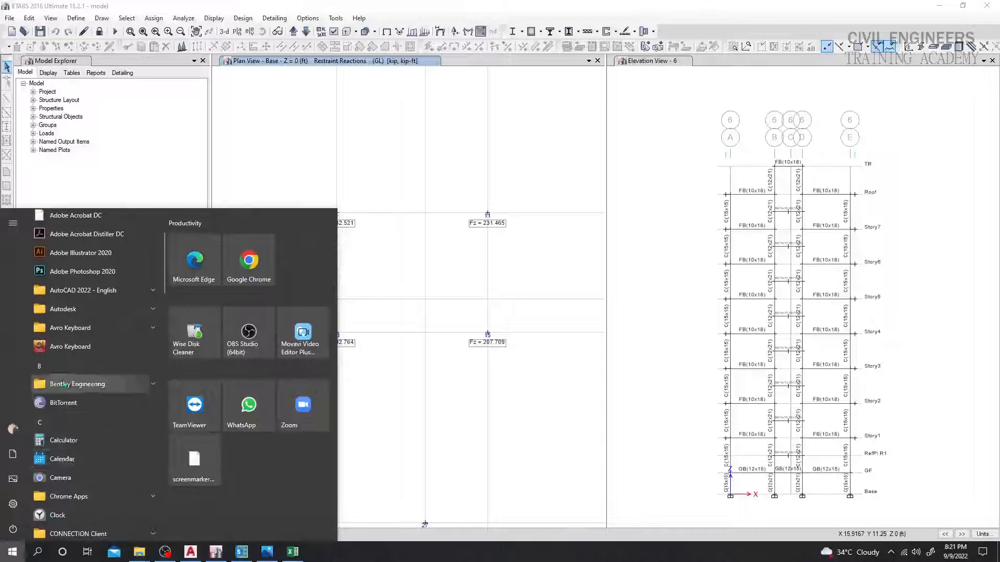
{"action": "scroll", "coordinate": [74, 365], "scroll_direction": "up", "scroll_amount": 2}
{"action": "left_click", "coordinate": [38, 552]}
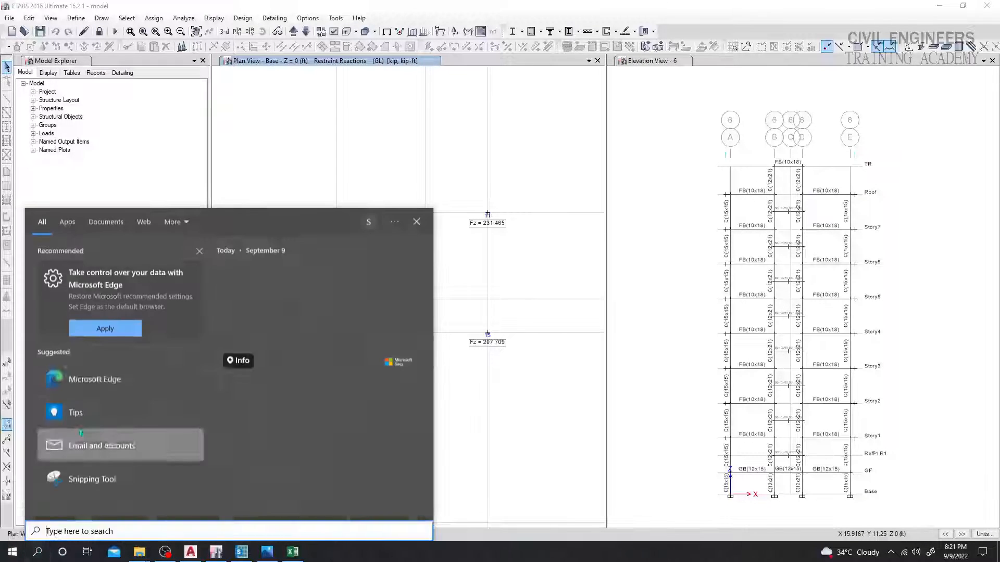
{"action": "left_click", "coordinate": [79, 478]}
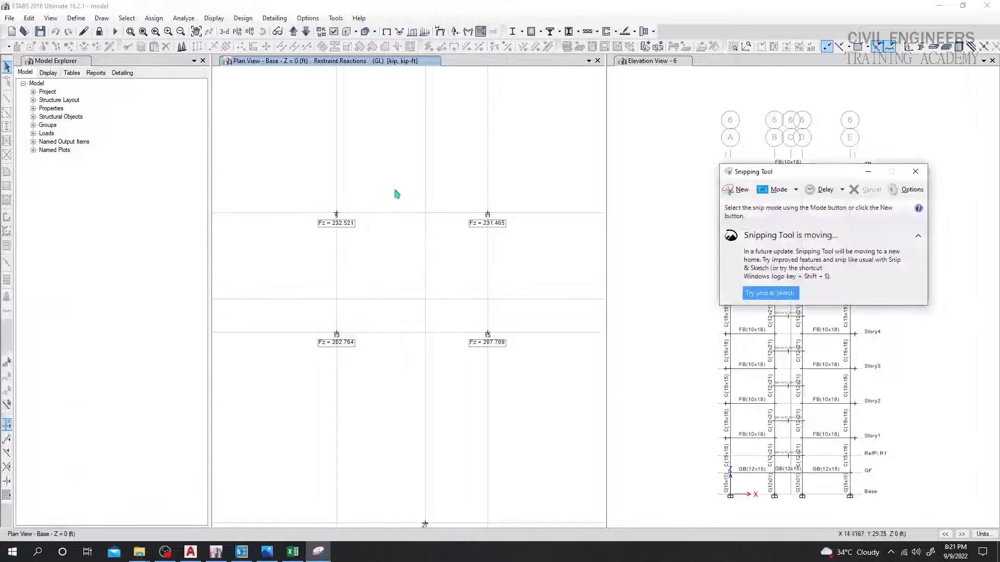
{"action": "left_click", "coordinate": [745, 191]}
{"action": "left_click_drag", "start_coordinate": [296, 192], "coordinate": [560, 401]}
{"action": "left_click", "coordinate": [553, 102]}
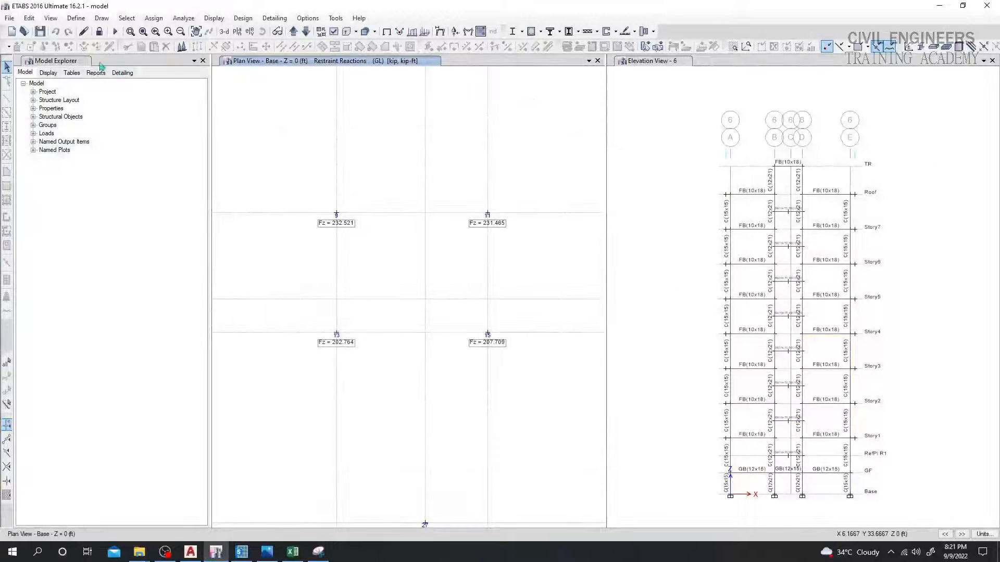
Unlock the model and measure the central columns' spacing from grid point B5 to D5 and from B5 to B3 with dimension lines.
{"action": "left_click", "coordinate": [98, 31]}
{"action": "left_click", "coordinate": [508, 313]}
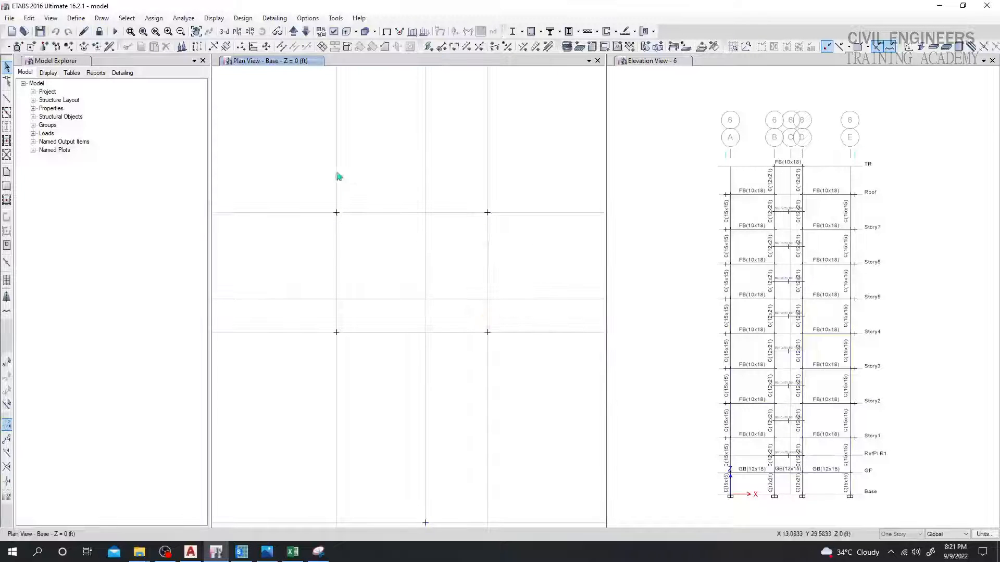
{"action": "left_click", "coordinate": [101, 18]}
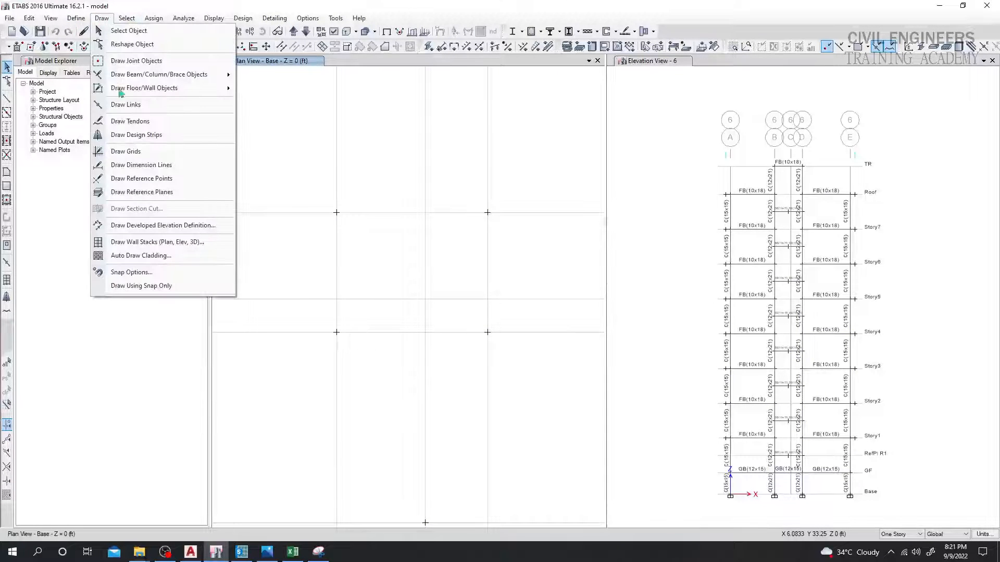
{"action": "left_click", "coordinate": [136, 164]}
{"action": "left_click", "coordinate": [337, 212]}
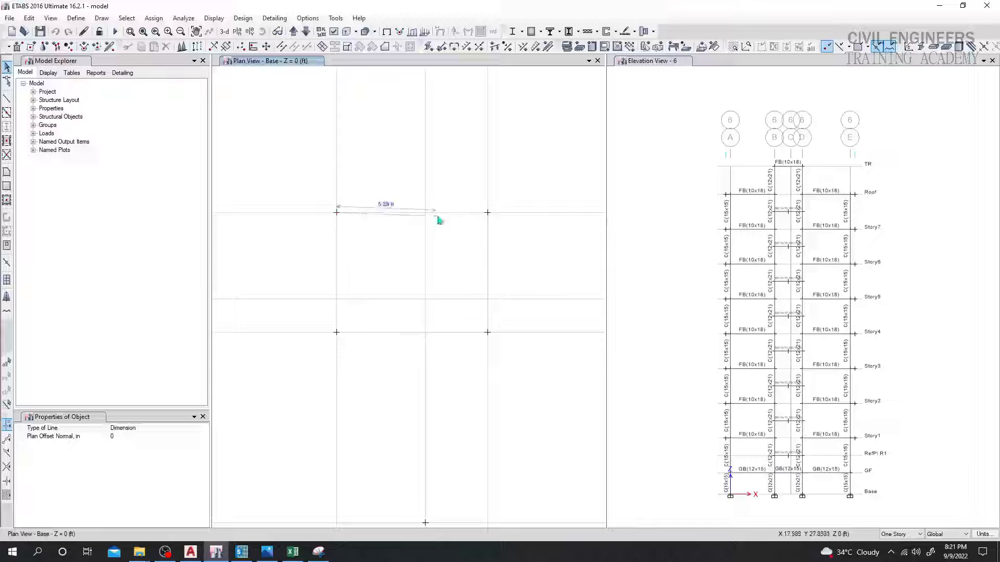
{"action": "left_click", "coordinate": [487, 213]}
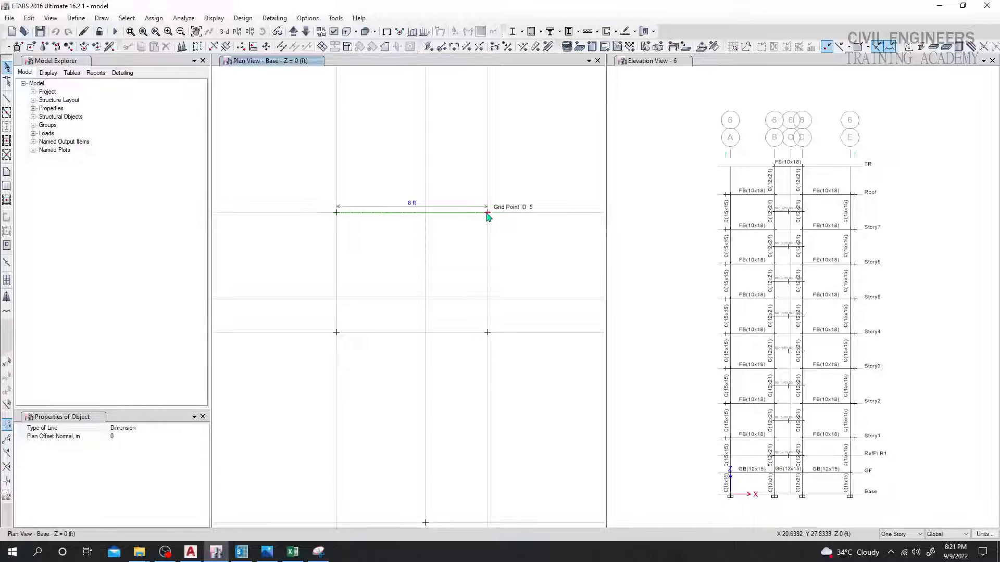
{"action": "left_click", "coordinate": [336, 213]}
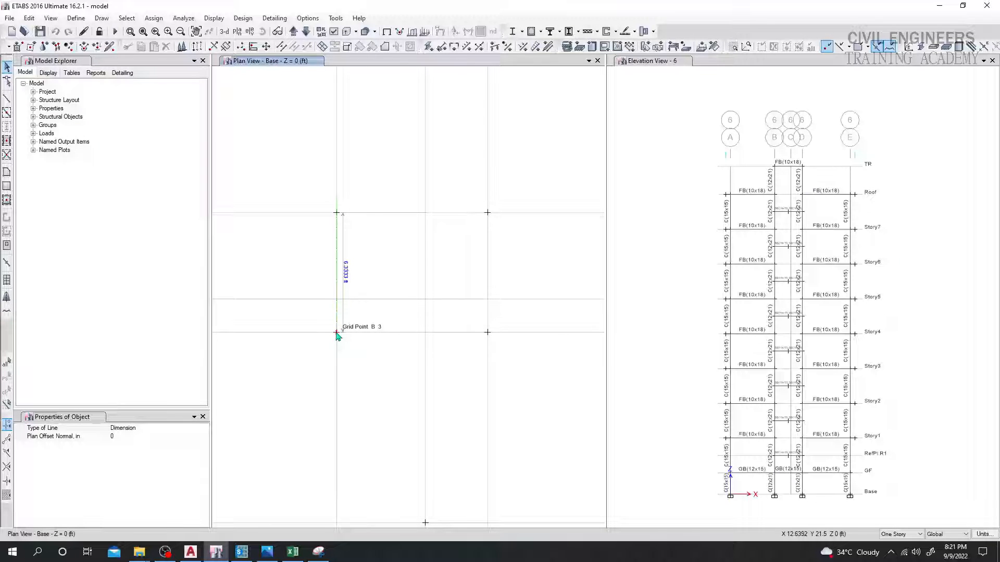
{"action": "left_click", "coordinate": [336, 332]}
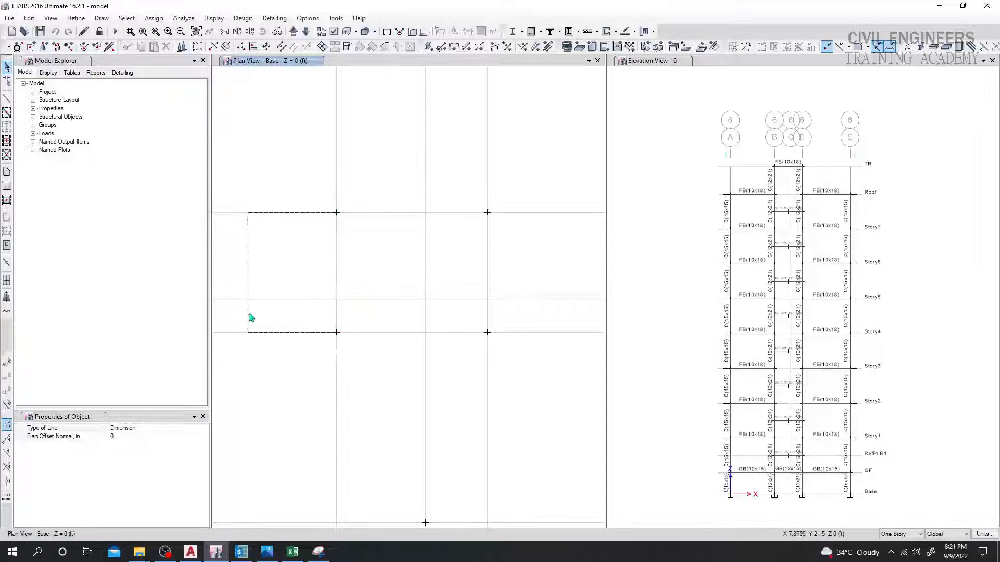
{"action": "left_click", "coordinate": [276, 317]}
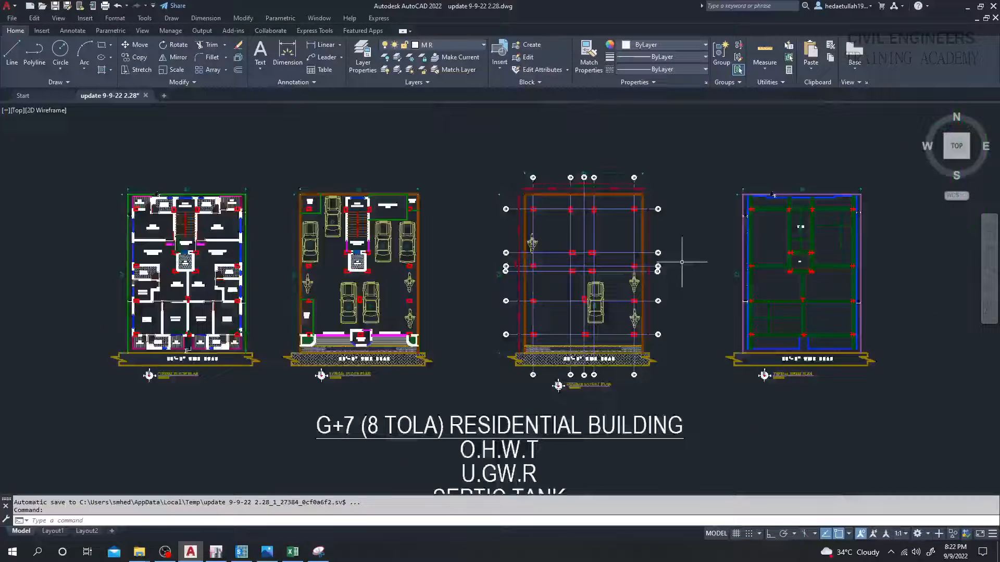
In AutoCAD's column layout plan, draw a closed rectangle of lines through the centres of the four central columns on grids 2 and 4.
{"action": "scroll", "coordinate": [683, 289], "scroll_direction": "down", "scroll_amount": 1}
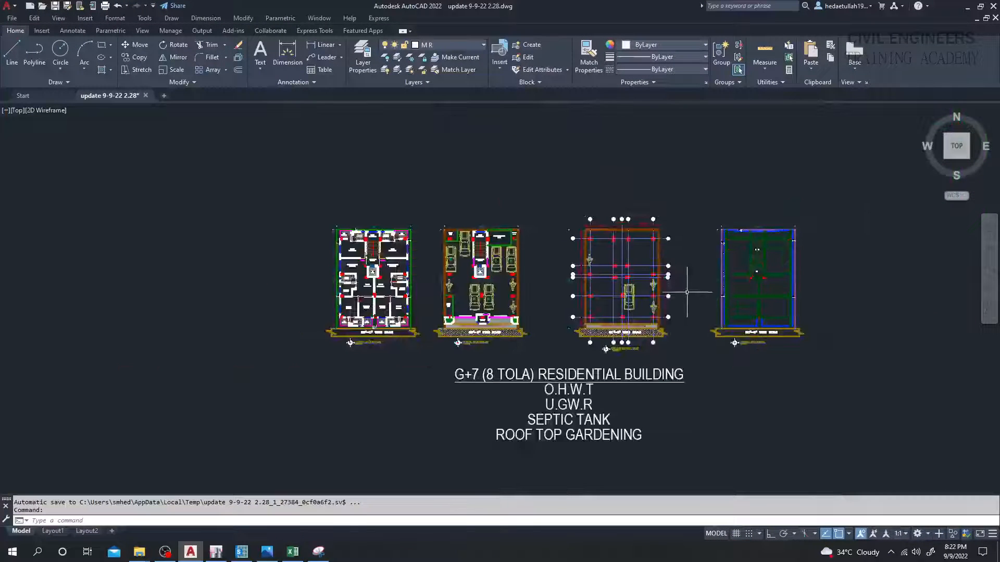
{"action": "middle_click_drag", "start_coordinate": [695, 318], "coordinate": [491, 345]}
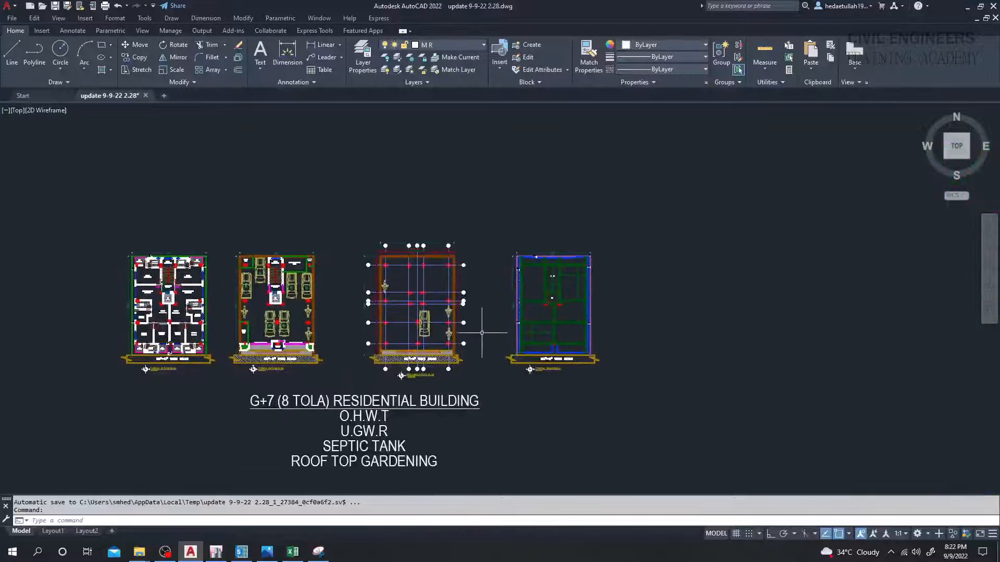
{"action": "scroll", "coordinate": [408, 296], "scroll_direction": "up", "scroll_amount": 5}
{"action": "scroll", "coordinate": [368, 275], "scroll_direction": "up", "scroll_amount": 2}
{"action": "scroll", "coordinate": [371, 276], "scroll_direction": "up", "scroll_amount": 2}
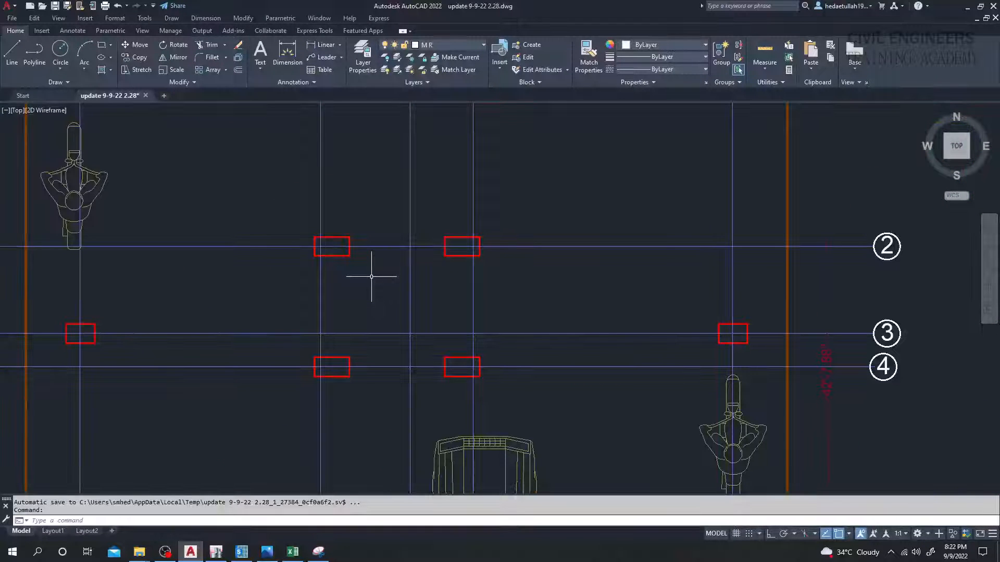
{"action": "scroll", "coordinate": [370, 277], "scroll_direction": "down", "scroll_amount": 4}
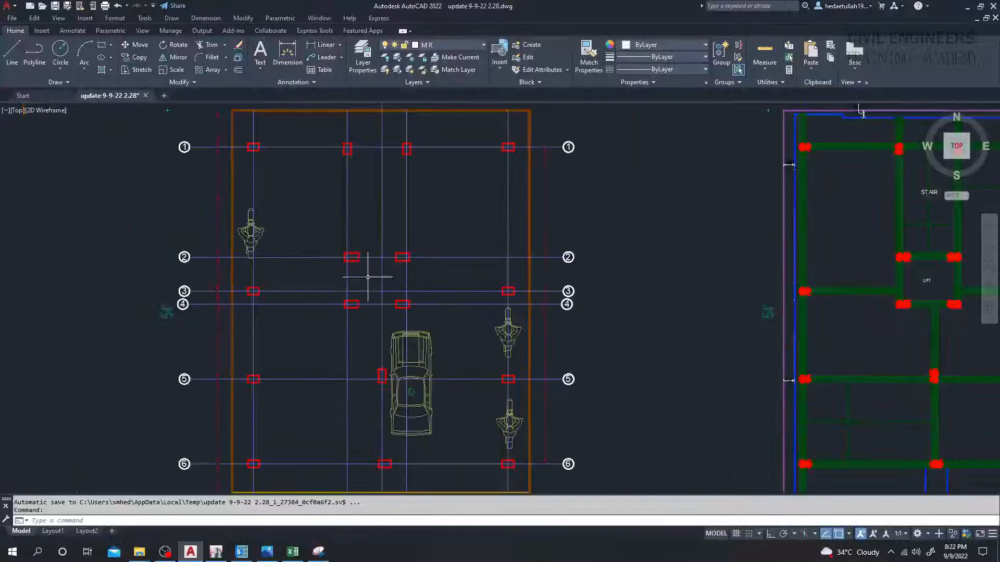
{"action": "scroll", "coordinate": [341, 247], "scroll_direction": "up", "scroll_amount": 8}
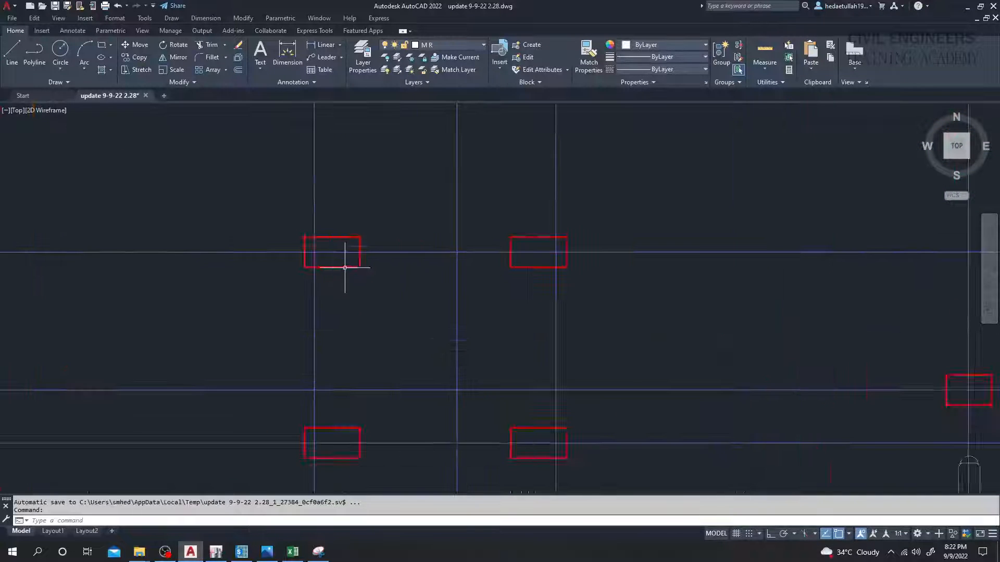
{"action": "middle_click_drag", "start_coordinate": [338, 257], "coordinate": [341, 241]}
{"action": "scroll", "coordinate": [343, 229], "scroll_direction": "down", "scroll_amount": 1}
{"action": "middle_click_drag", "start_coordinate": [375, 297], "coordinate": [372, 282]}
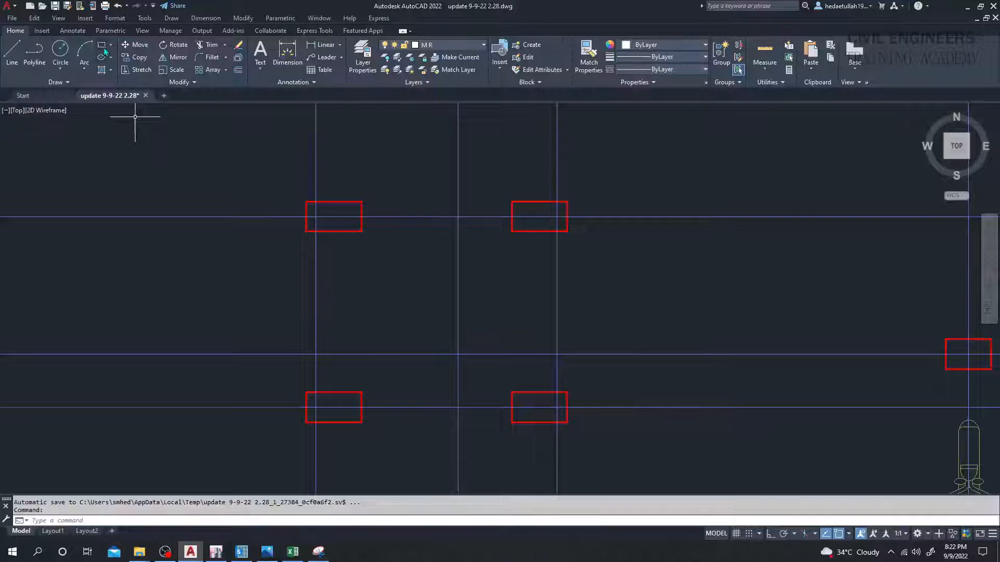
{"action": "left_click", "coordinate": [12, 53]}
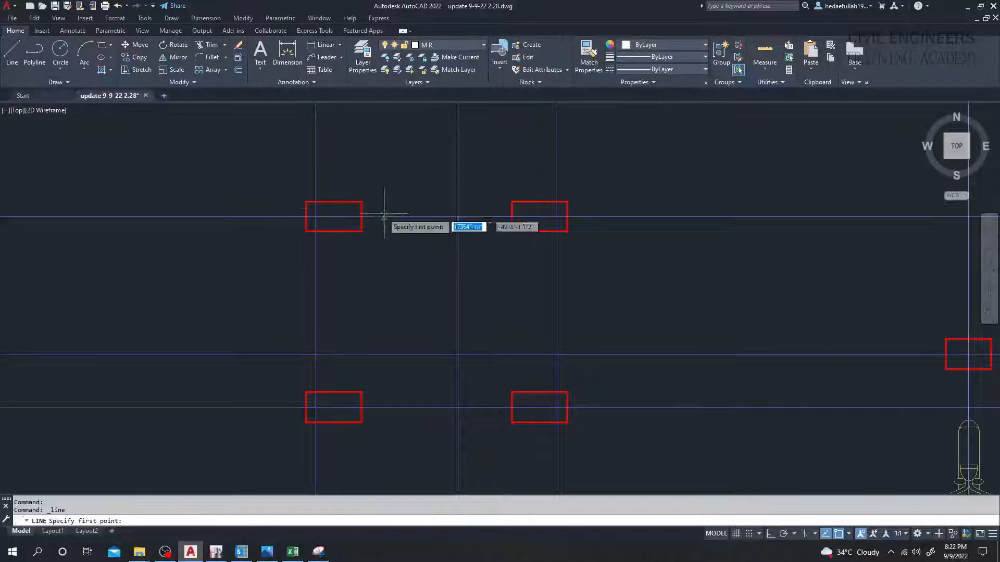
{"action": "left_click", "coordinate": [333, 215]}
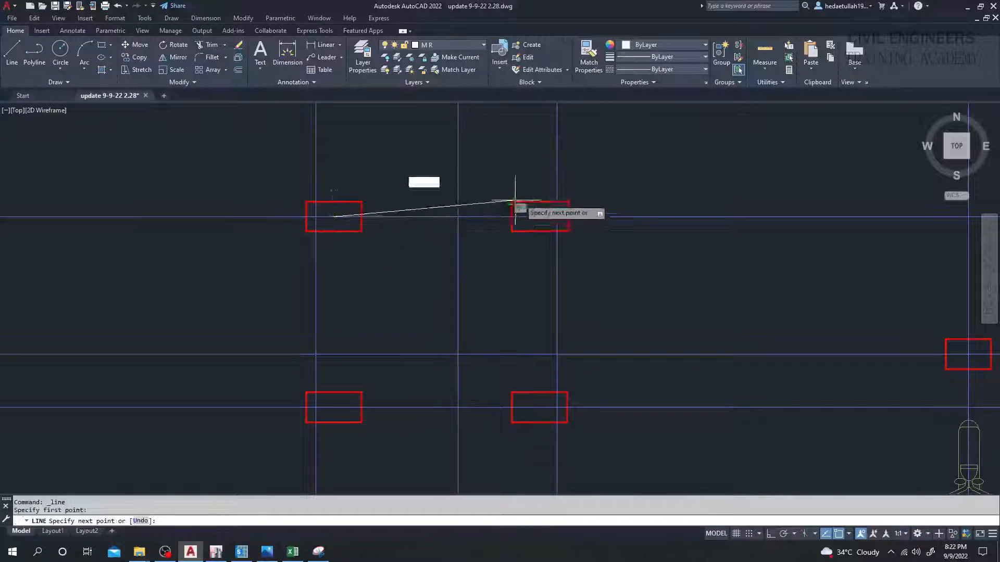
{"action": "left_click", "coordinate": [538, 217]}
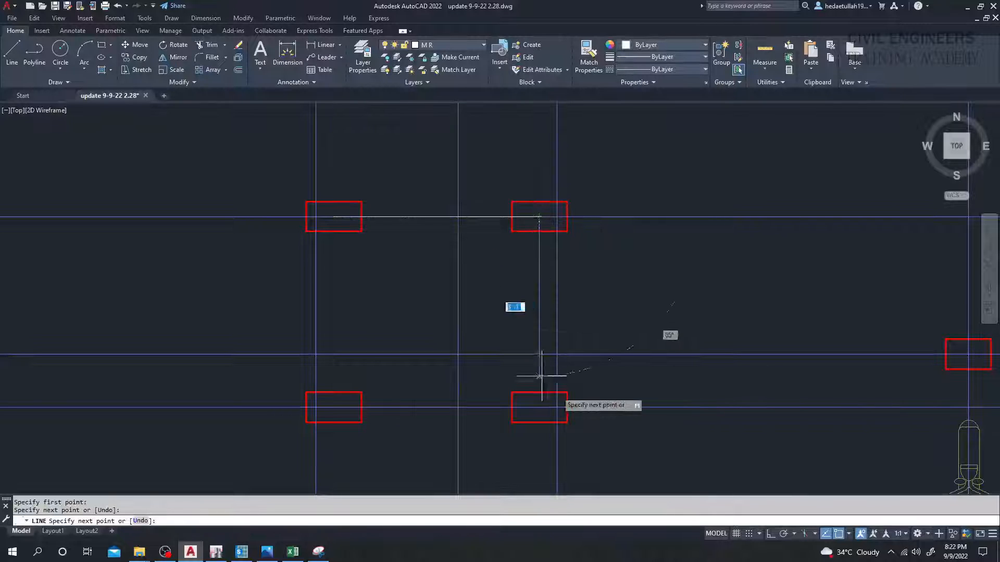
{"action": "left_click", "coordinate": [539, 407]}
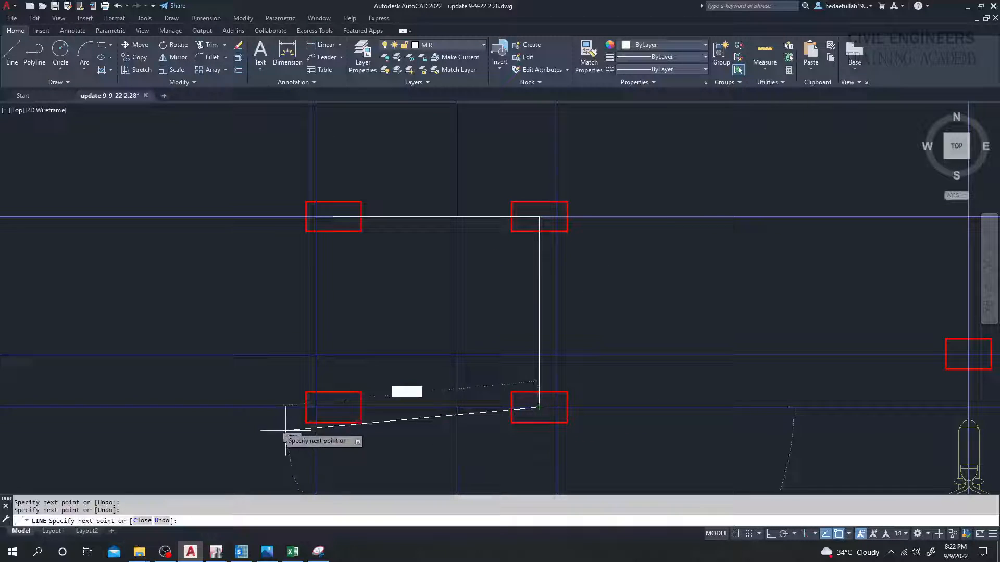
{"action": "left_click", "coordinate": [334, 406]}
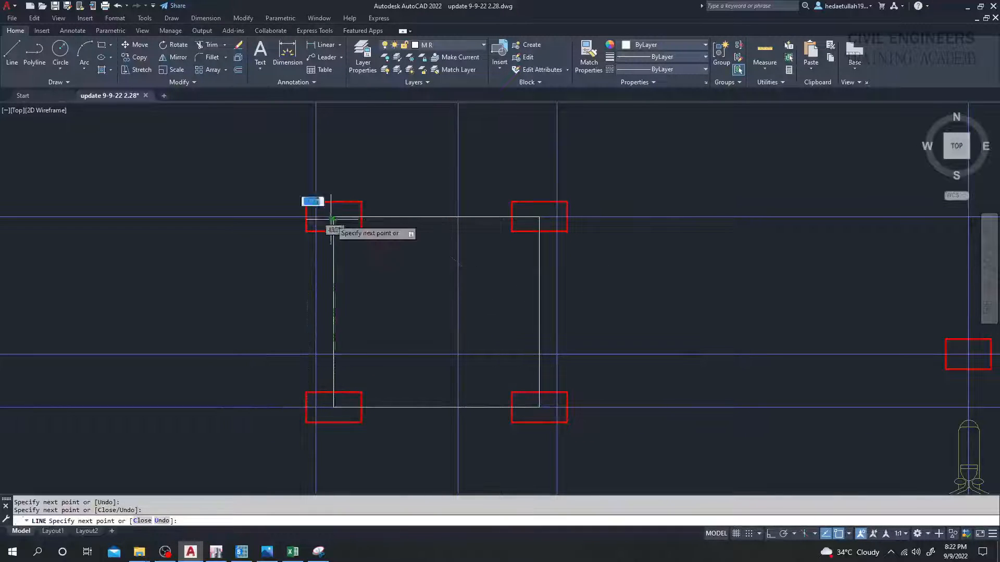
{"action": "left_click", "coordinate": [333, 216]}
{"action": "key", "text": "Escape"}
Copy the four lines joining the central columns and paste them into the empty space beyond the beam plan.
{"action": "middle_click_drag", "start_coordinate": [458, 304], "coordinate": [455, 304]}
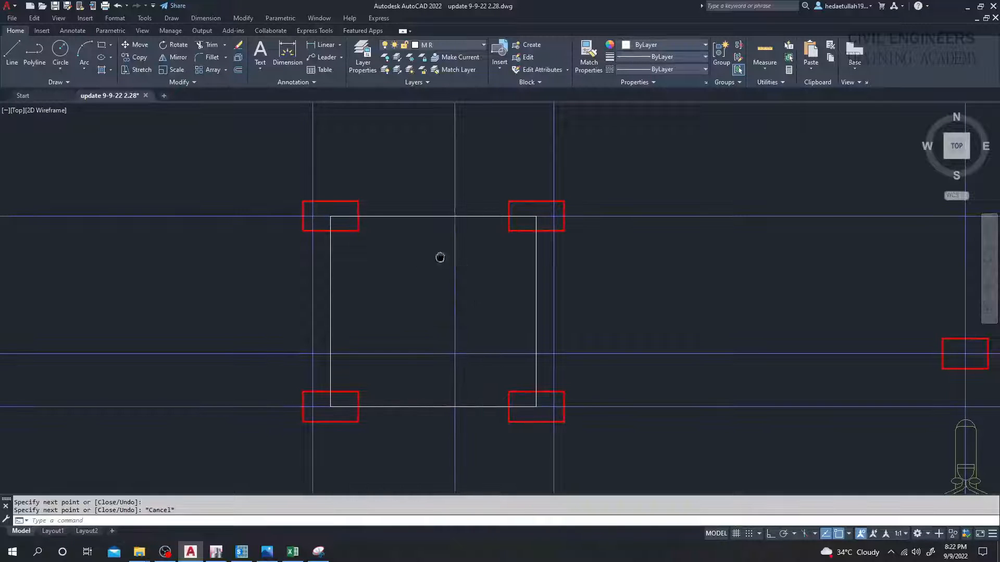
{"action": "middle_click_drag", "start_coordinate": [440, 257], "coordinate": [457, 257]}
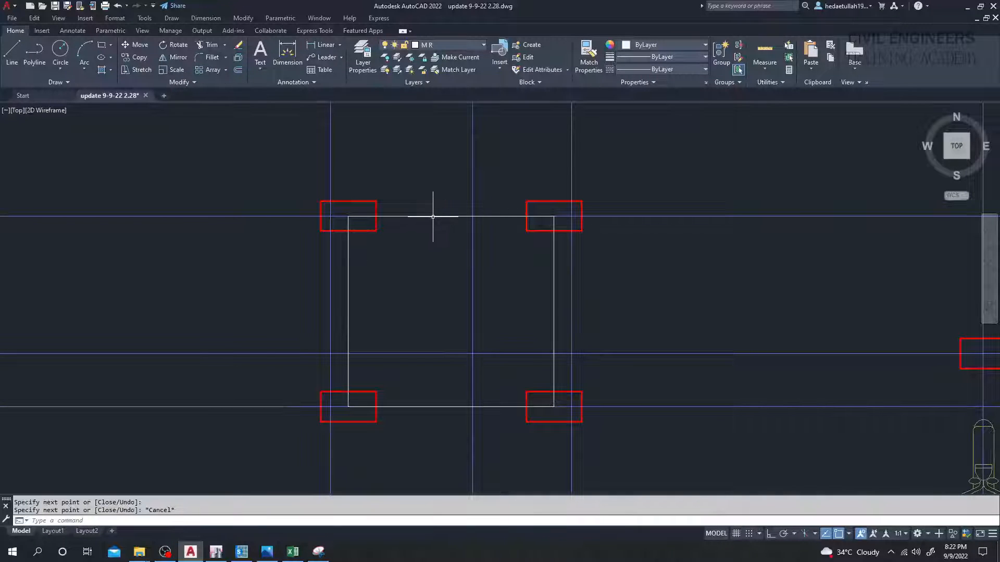
{"action": "left_click", "coordinate": [426, 216]}
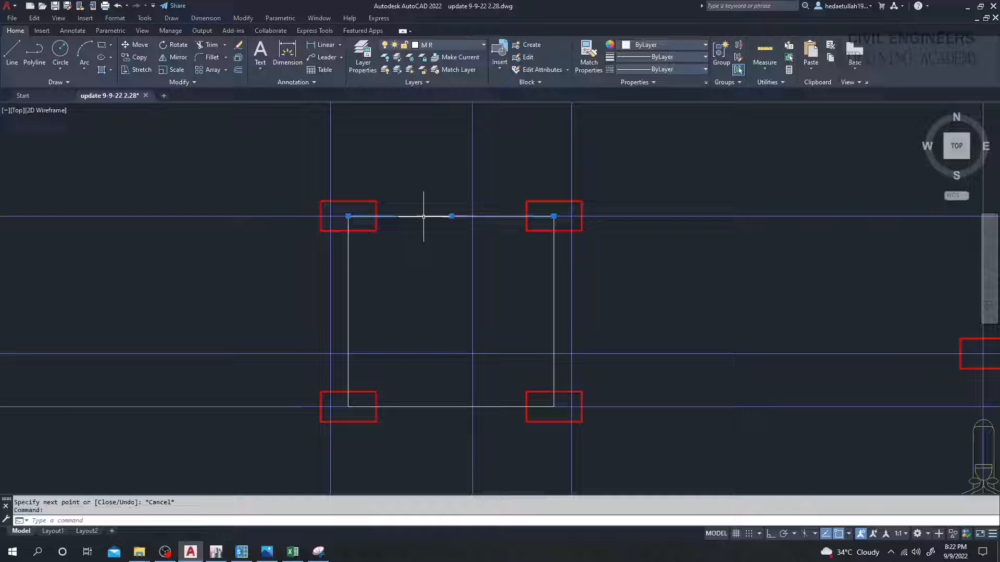
{"action": "left_click", "coordinate": [348, 274]}
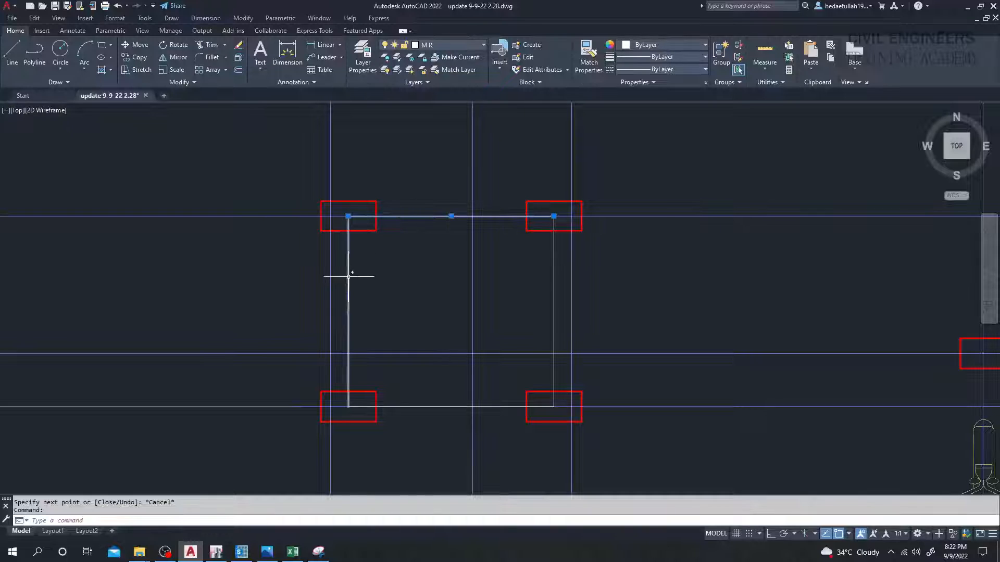
{"action": "left_click", "coordinate": [434, 406]}
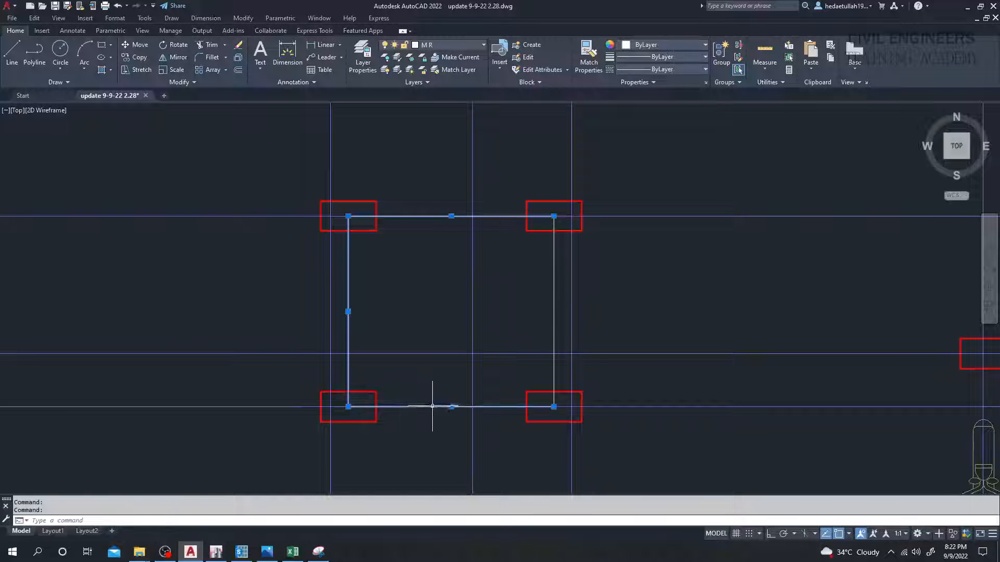
{"action": "left_click", "coordinate": [552, 294]}
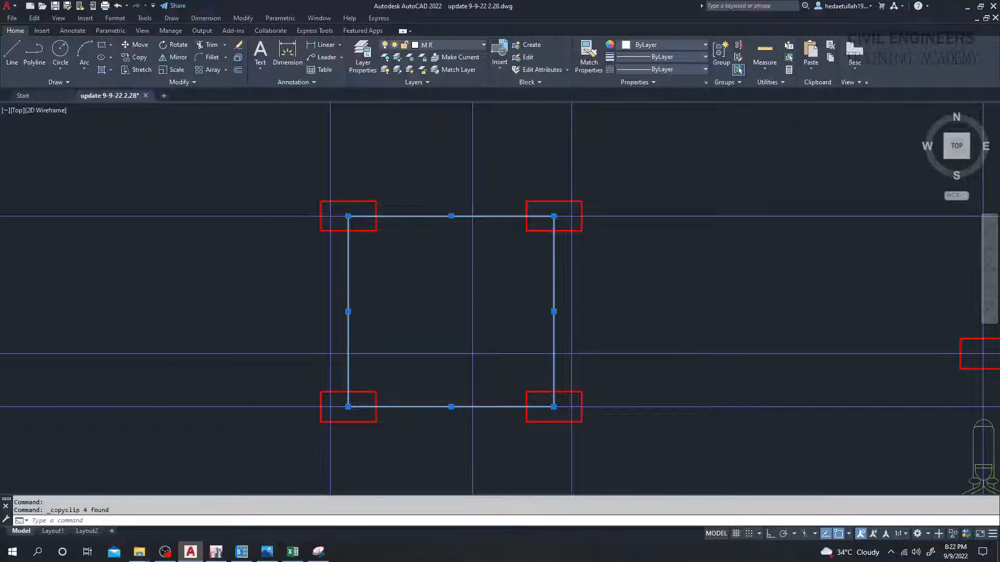
{"action": "scroll", "coordinate": [516, 308], "scroll_direction": "down", "scroll_amount": 4}
{"action": "middle_click_drag", "start_coordinate": [516, 308], "coordinate": [402, 258]}
{"action": "scroll", "coordinate": [402, 259], "scroll_direction": "down", "scroll_amount": 2}
{"action": "middle_click_drag", "start_coordinate": [468, 328], "coordinate": [426, 221]}
{"action": "middle_click_drag", "start_coordinate": [664, 318], "coordinate": [579, 345]}
{"action": "key", "text": "ctrl+v"}
{"action": "scroll", "coordinate": [578, 323], "scroll_direction": "up", "scroll_amount": 4}
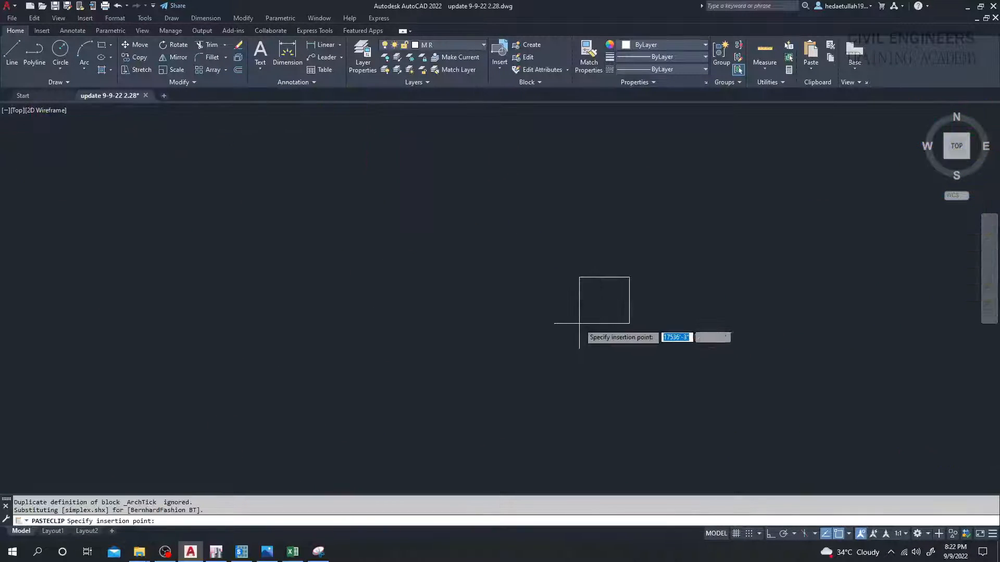
{"action": "left_click", "coordinate": [579, 323]}
Examine the pasted rectangle and its corners, which mark the four central column centres.
{"action": "scroll", "coordinate": [610, 298], "scroll_direction": "down", "scroll_amount": 4}
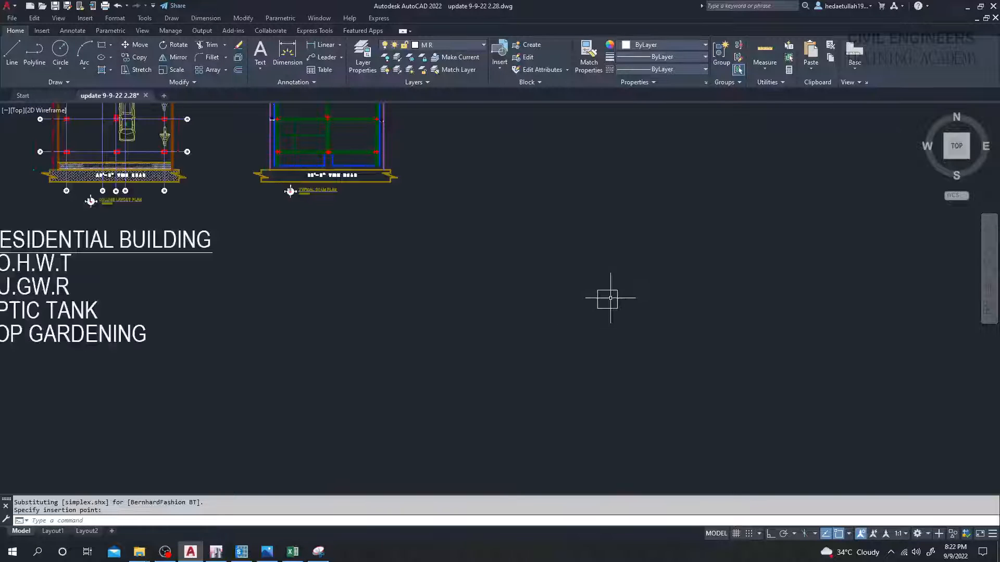
{"action": "middle_click_drag", "start_coordinate": [610, 298], "coordinate": [641, 319]}
{"action": "scroll", "coordinate": [641, 320], "scroll_direction": "up", "scroll_amount": 6}
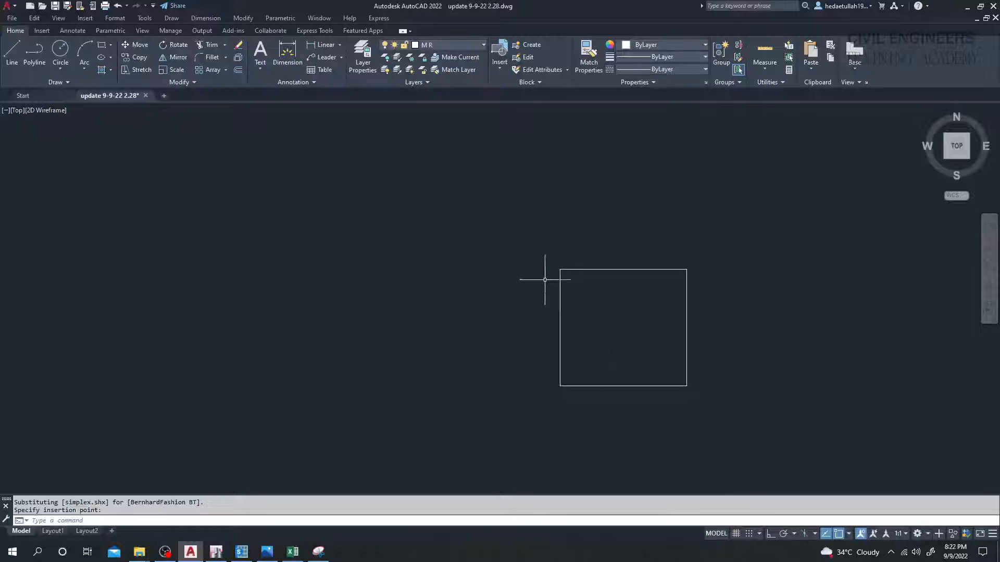
{"action": "scroll", "coordinate": [557, 271], "scroll_direction": "up", "scroll_amount": 2}
{"action": "middle_click_drag", "start_coordinate": [677, 318], "coordinate": [488, 285]}
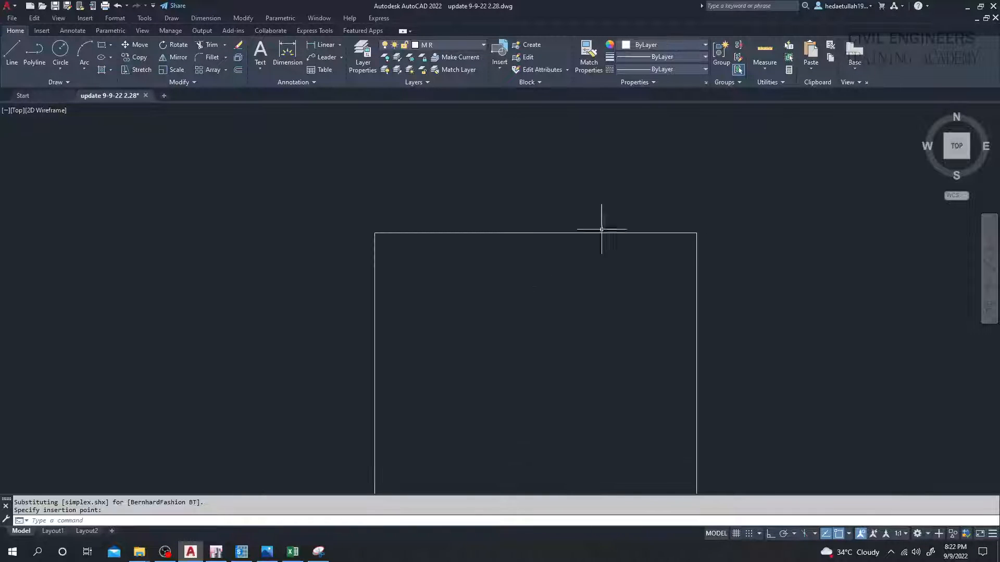
{"action": "scroll", "coordinate": [647, 323], "scroll_direction": "down", "scroll_amount": 2}
{"action": "middle_click_drag", "start_coordinate": [641, 375], "coordinate": [638, 302]}
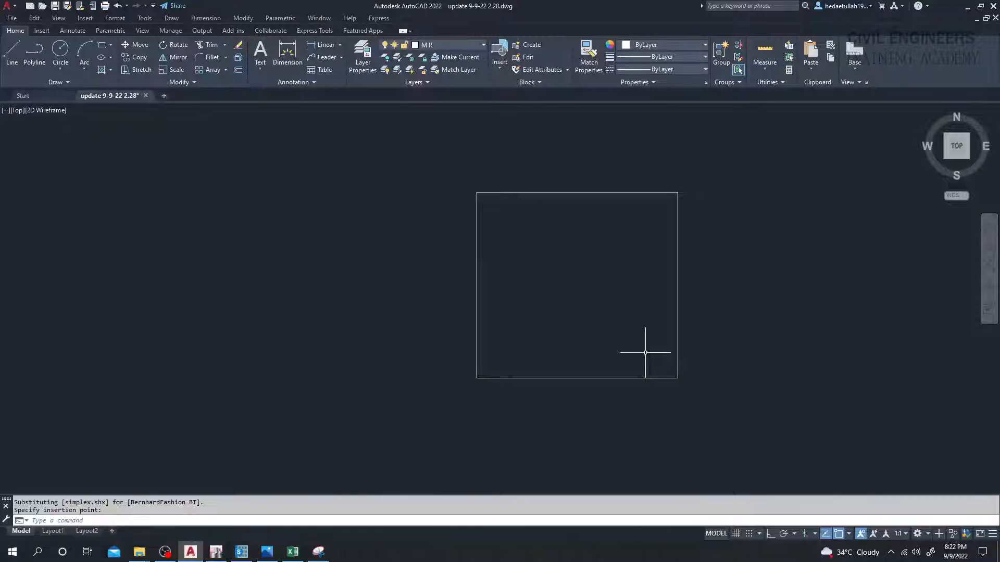
{"action": "scroll", "coordinate": [627, 338], "scroll_direction": "down", "scroll_amount": 2}
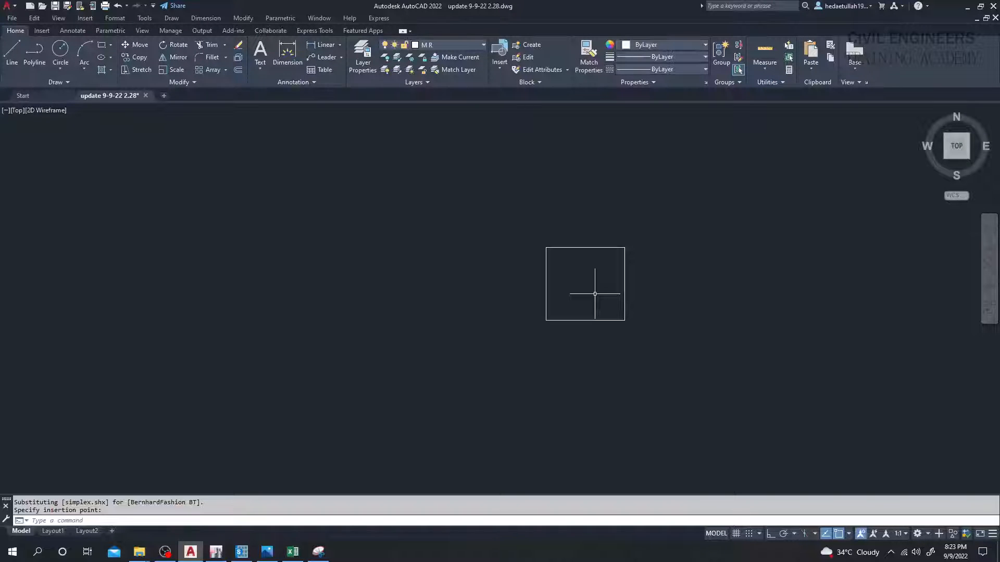
Add linear dimensions to the left and top edges of the pasted column-centre rectangle.
{"action": "scroll", "coordinate": [594, 293], "scroll_direction": "up", "scroll_amount": 2}
{"action": "middle_click_drag", "start_coordinate": [574, 290], "coordinate": [462, 286]}
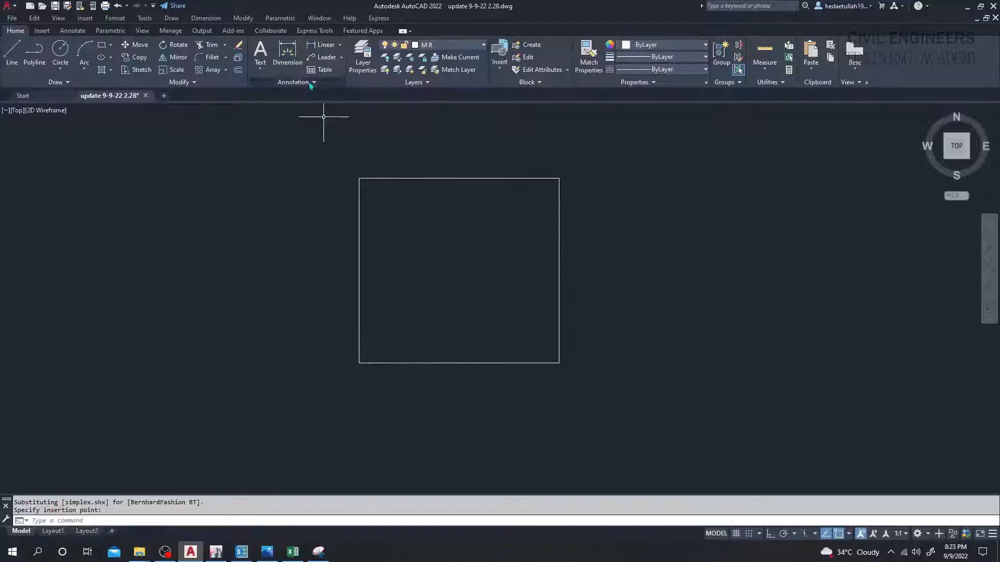
{"action": "left_click", "coordinate": [323, 45]}
{"action": "left_click", "coordinate": [359, 178]}
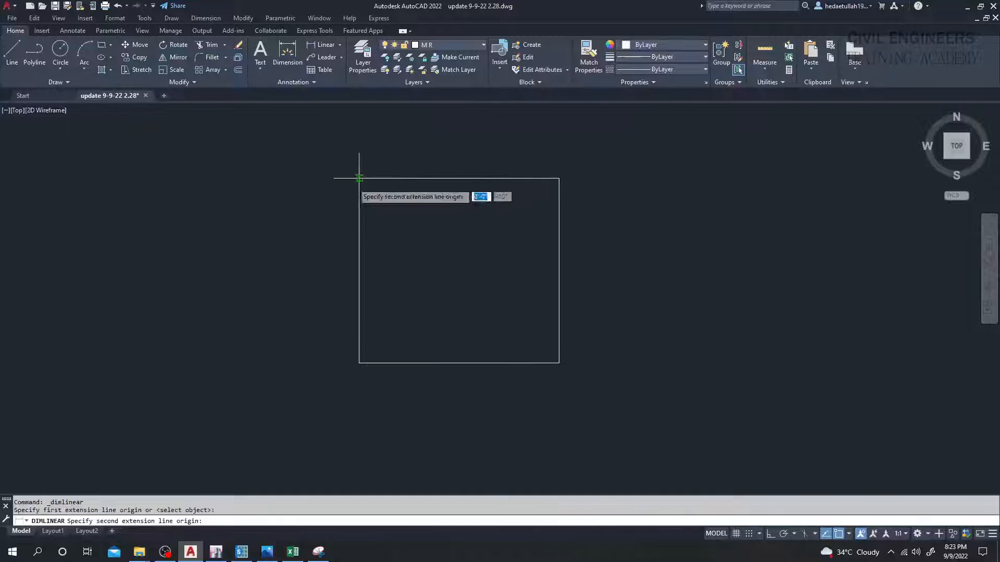
{"action": "left_click", "coordinate": [359, 363]}
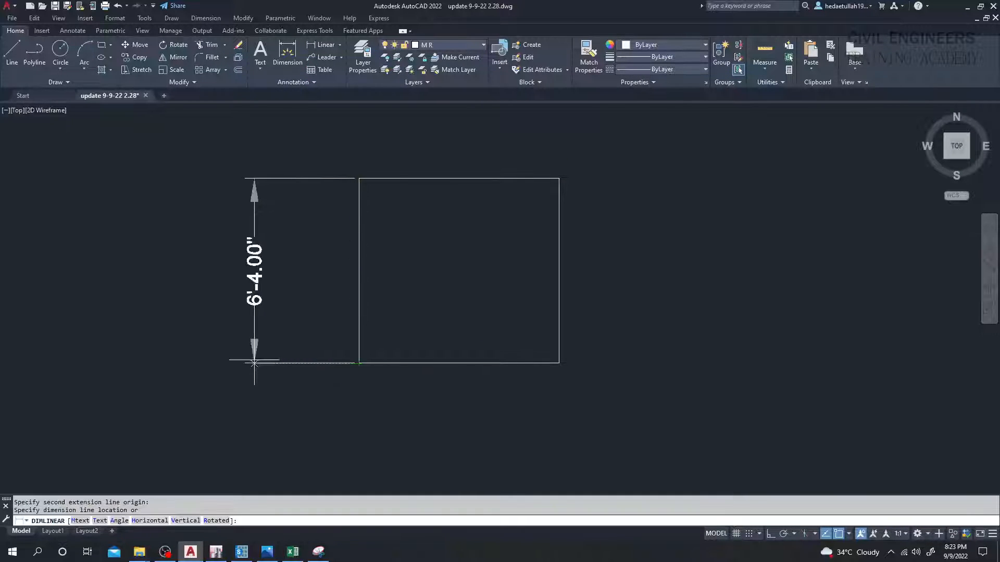
{"action": "left_click", "coordinate": [254, 363]}
{"action": "key", "text": "Return"}
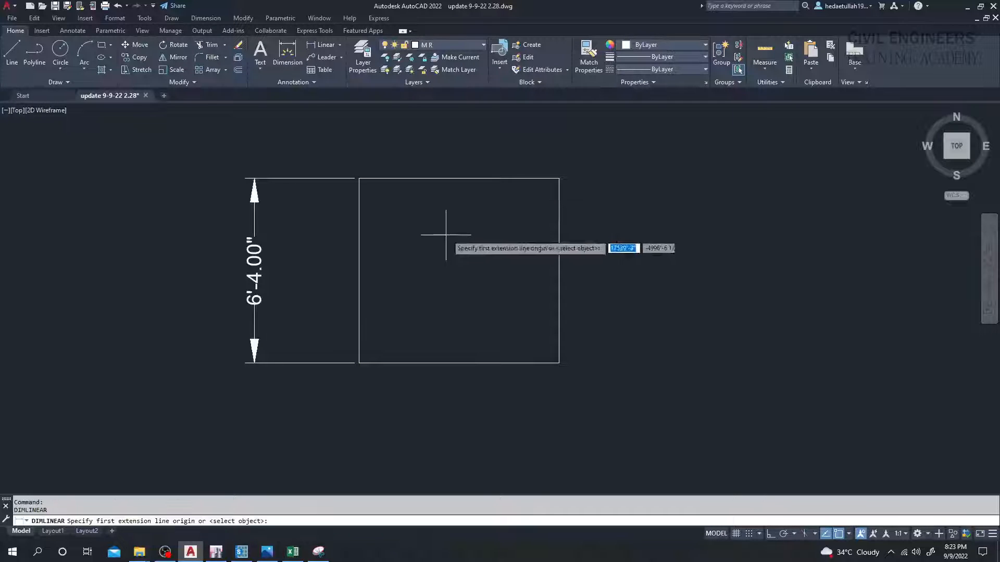
{"action": "left_click", "coordinate": [362, 178]}
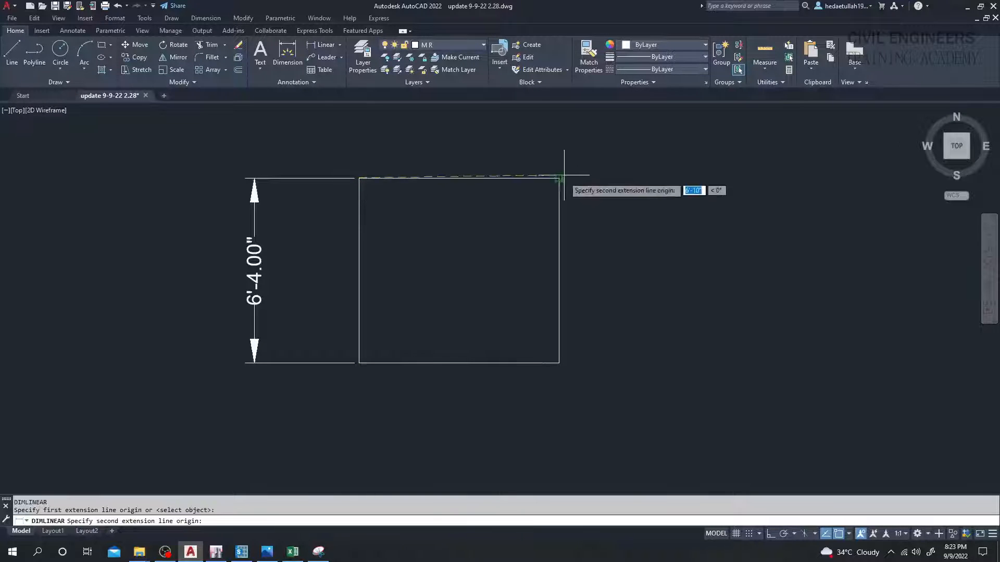
{"action": "left_click", "coordinate": [558, 178]}
{"action": "left_click", "coordinate": [555, 143]}
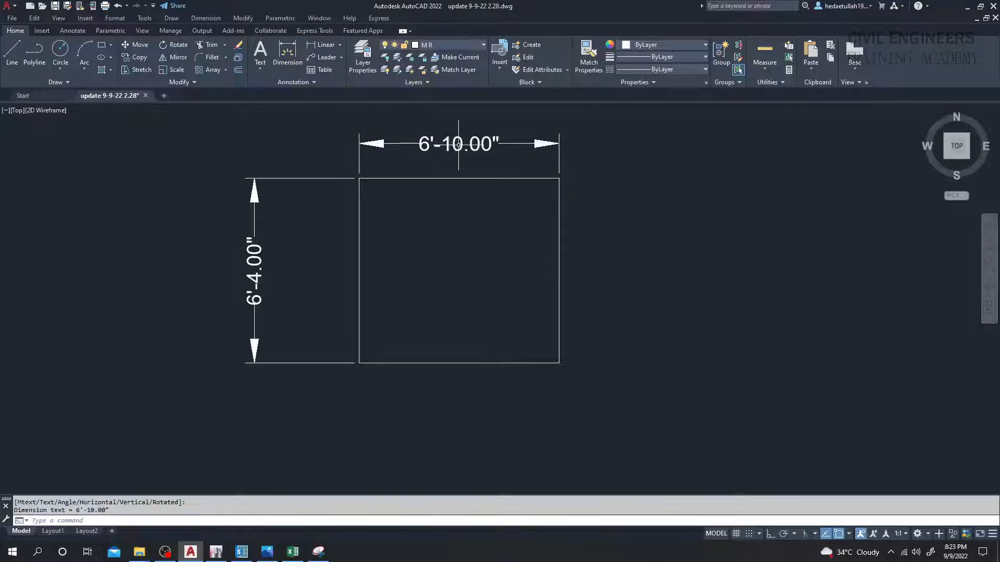
{"action": "middle_click_drag", "start_coordinate": [478, 233], "coordinate": [482, 232]}
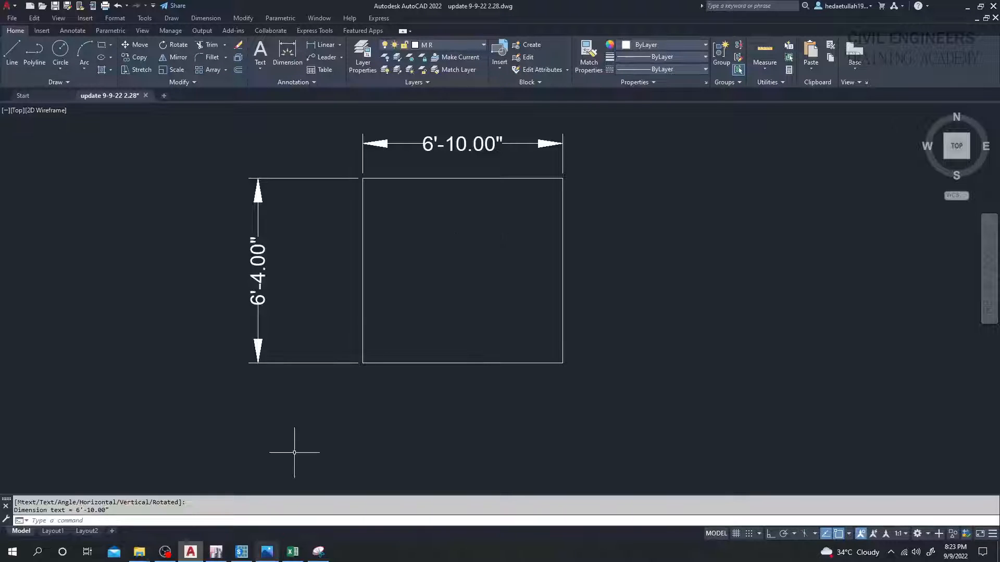
Open Calculator, move it clear of the dimensioned rectangle, and multiply 2.5 by 20 for the pile spacing.
{"action": "left_click", "coordinate": [388, 557]}
{"action": "key", "text": "super"}
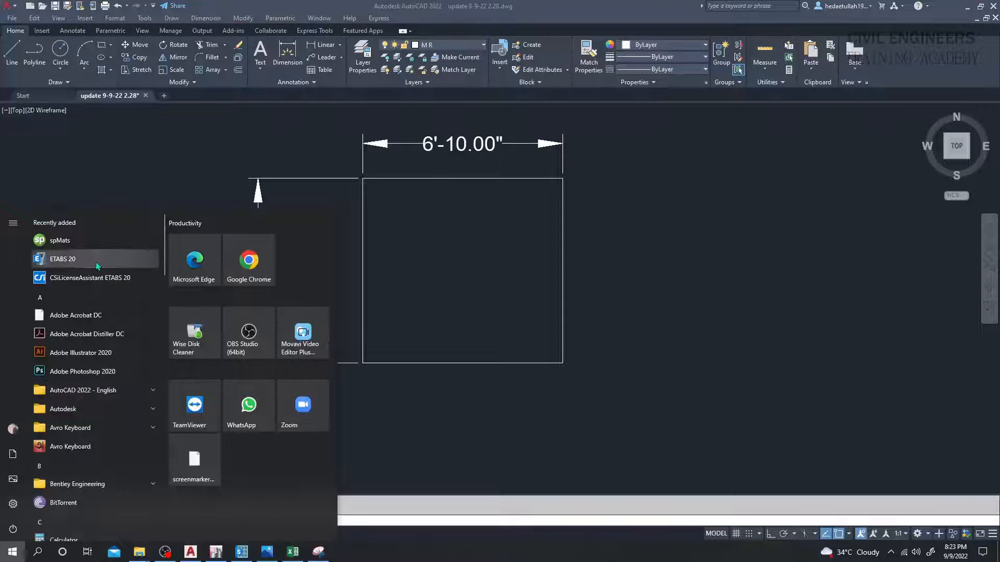
{"action": "scroll", "coordinate": [78, 453], "scroll_direction": "down", "scroll_amount": 2}
{"action": "left_click", "coordinate": [81, 441]}
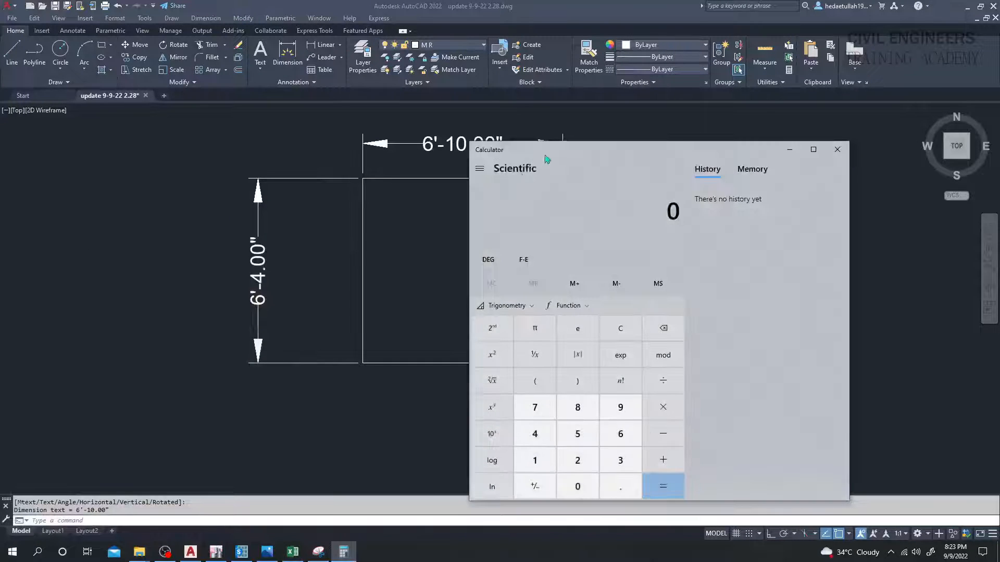
{"action": "left_click_drag", "start_coordinate": [486, 146], "coordinate": [599, 94]}
{"action": "left_click", "coordinate": [690, 404]}
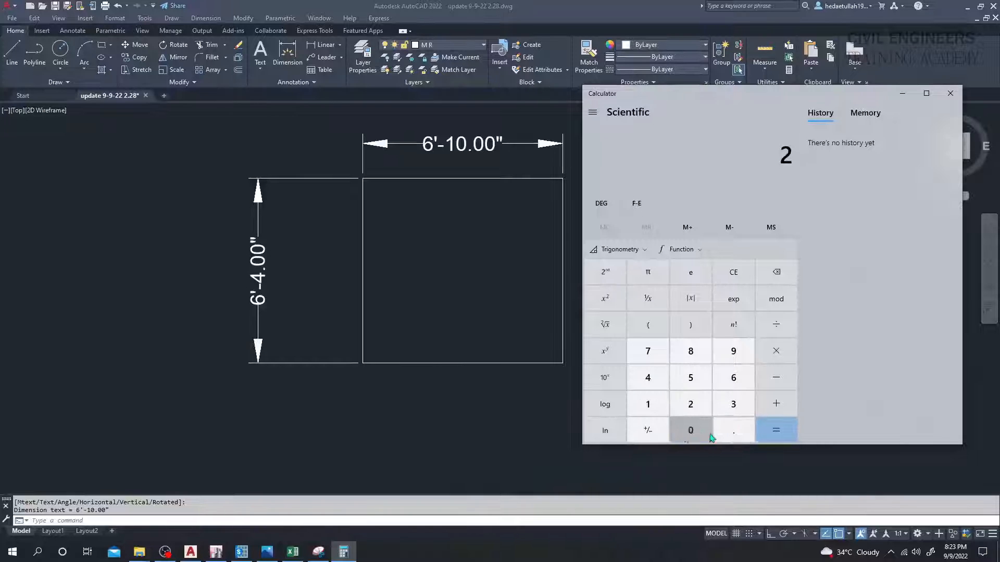
{"action": "left_click", "coordinate": [733, 431]}
{"action": "left_click", "coordinate": [691, 378]}
{"action": "left_click", "coordinate": [777, 359]}
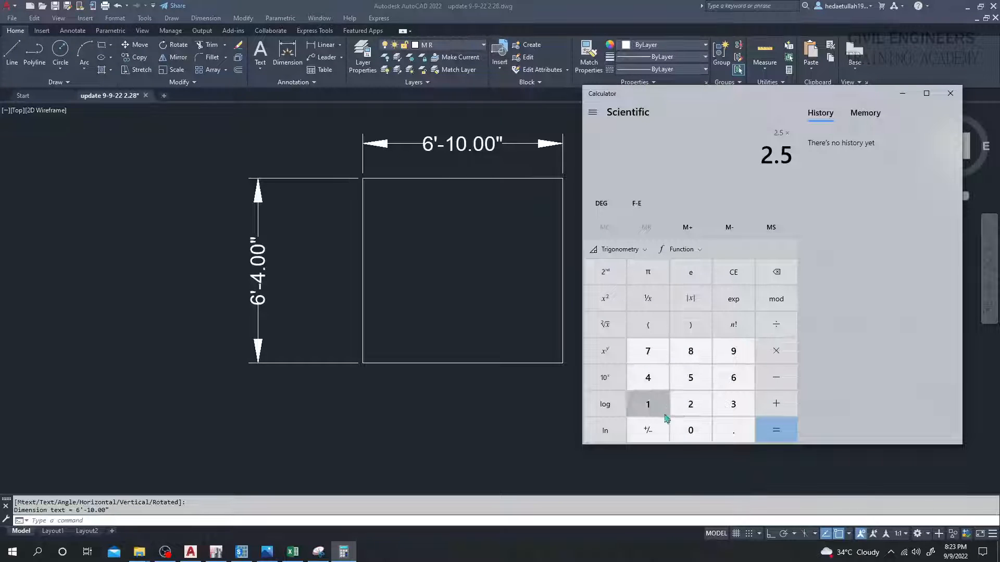
{"action": "left_click", "coordinate": [690, 404]}
{"action": "left_click", "coordinate": [691, 430]}
{"action": "left_click", "coordinate": [769, 436]}
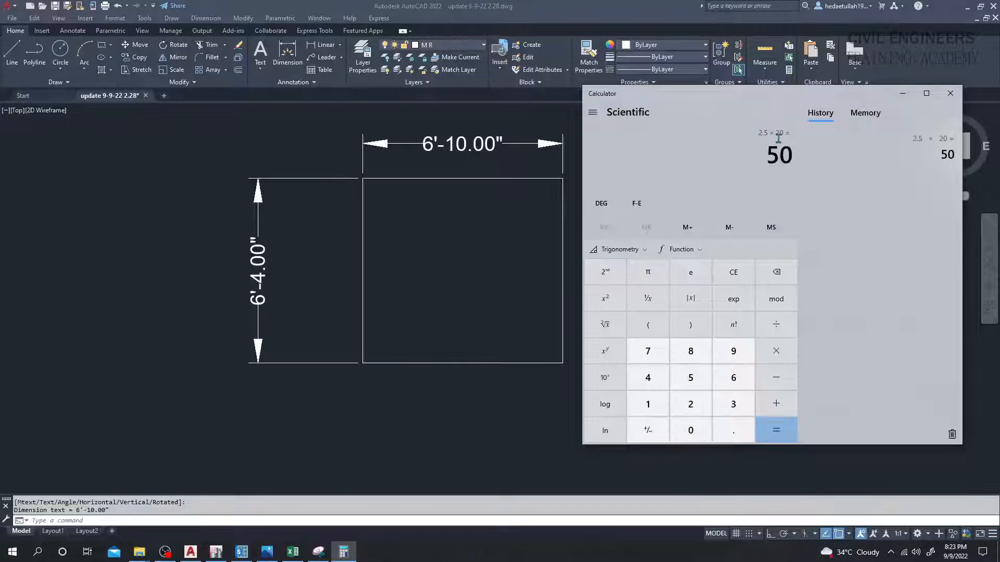
Divide the calculated pile spacing by 12 to convert it from inches to feet.
{"action": "key", "text": "ctrl+c"}
{"action": "left_click_drag", "start_coordinate": [771, 155], "coordinate": [797, 156]}
{"action": "left_click", "coordinate": [790, 157]}
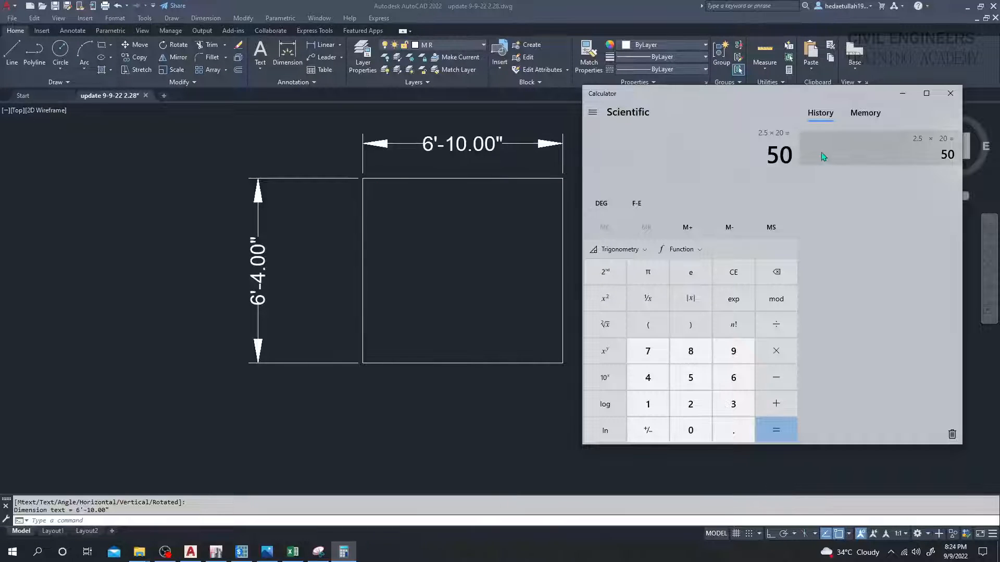
{"action": "double_click", "coordinate": [773, 155]}
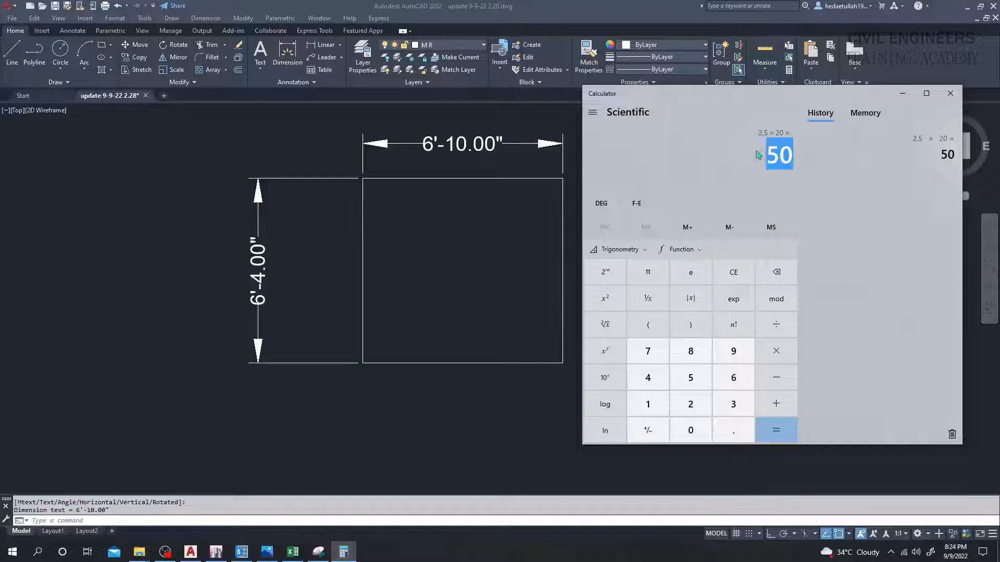
{"action": "left_click", "coordinate": [787, 155]}
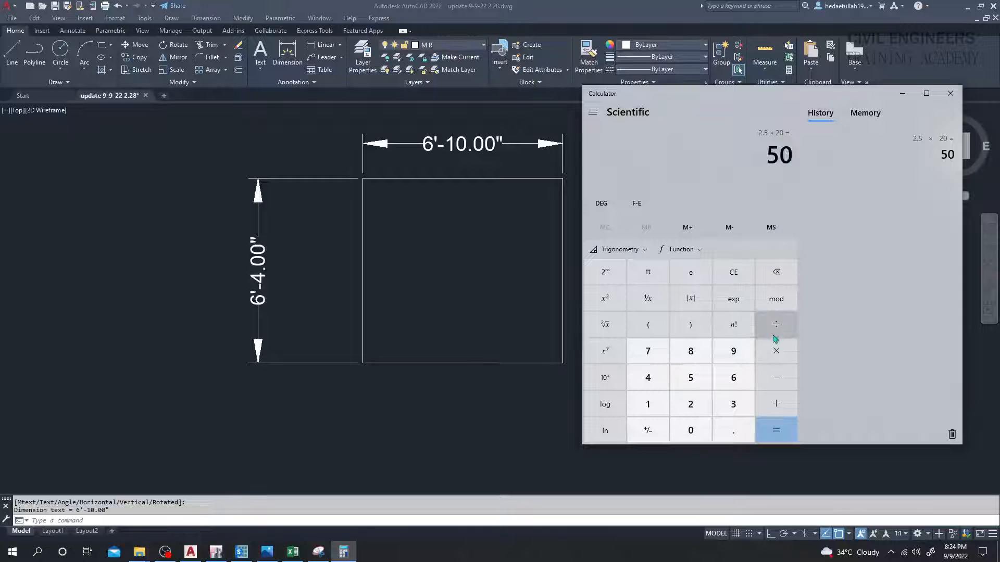
{"action": "left_click", "coordinate": [656, 405]}
{"action": "left_click", "coordinate": [688, 405]}
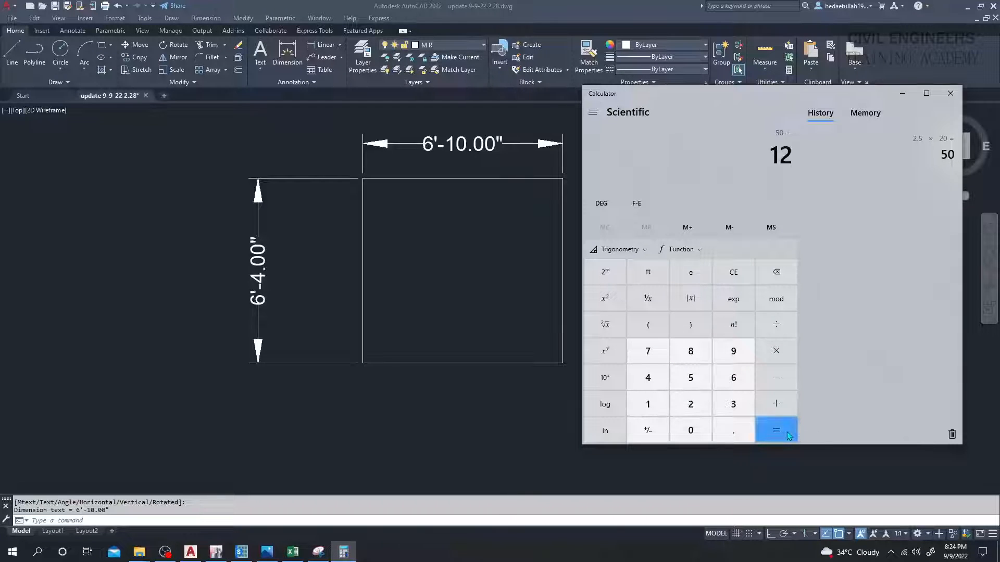
{"action": "left_click", "coordinate": [775, 430]}
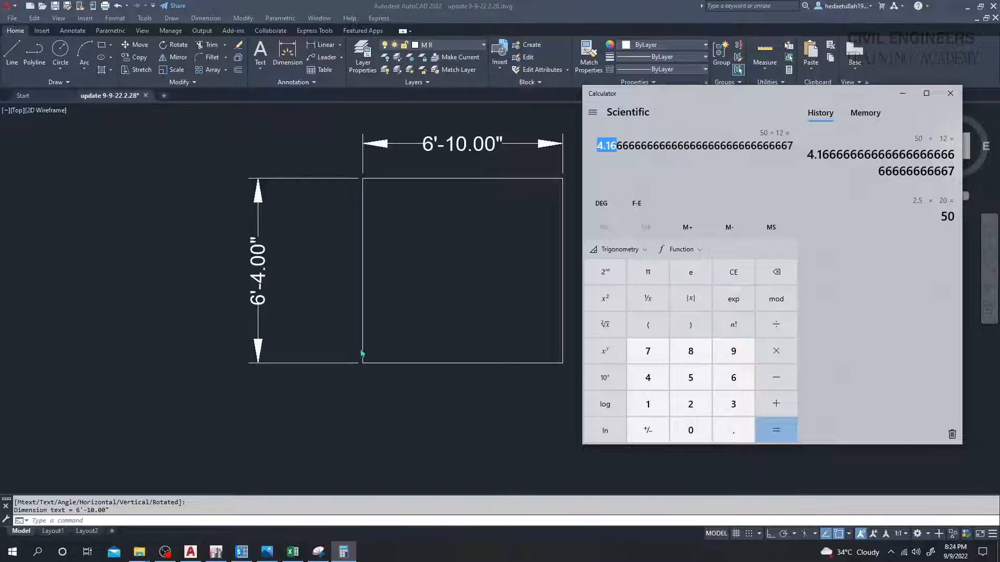
Return to AutoCAD and delete the rectangle's horizontal and vertical dimensions.
{"action": "left_click", "coordinate": [392, 261]}
{"action": "middle_click_drag", "start_coordinate": [354, 263], "coordinate": [306, 265]}
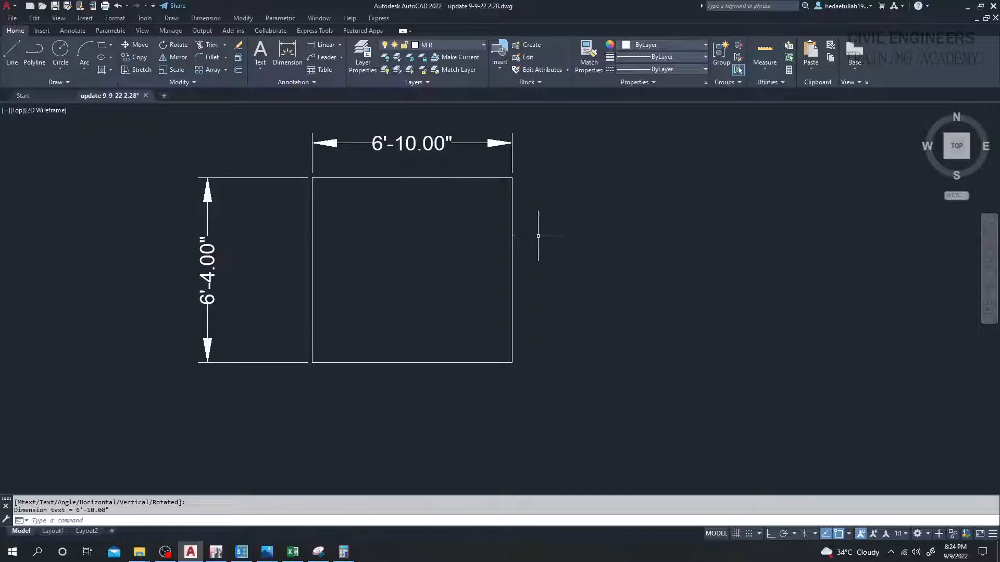
{"action": "middle_click_drag", "start_coordinate": [338, 193], "coordinate": [338, 215]}
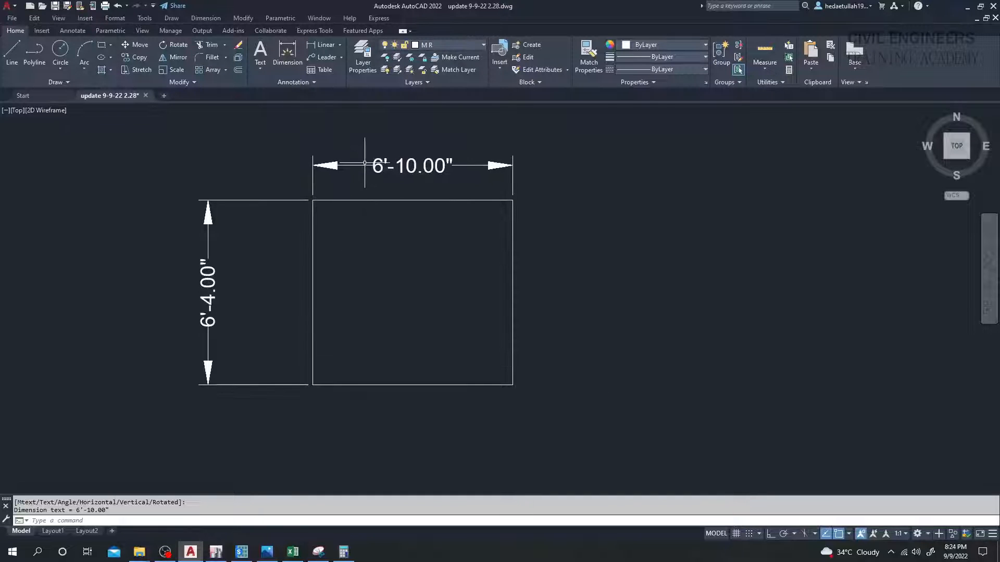
{"action": "left_click", "coordinate": [364, 165]}
{"action": "key", "text": "Delete"}
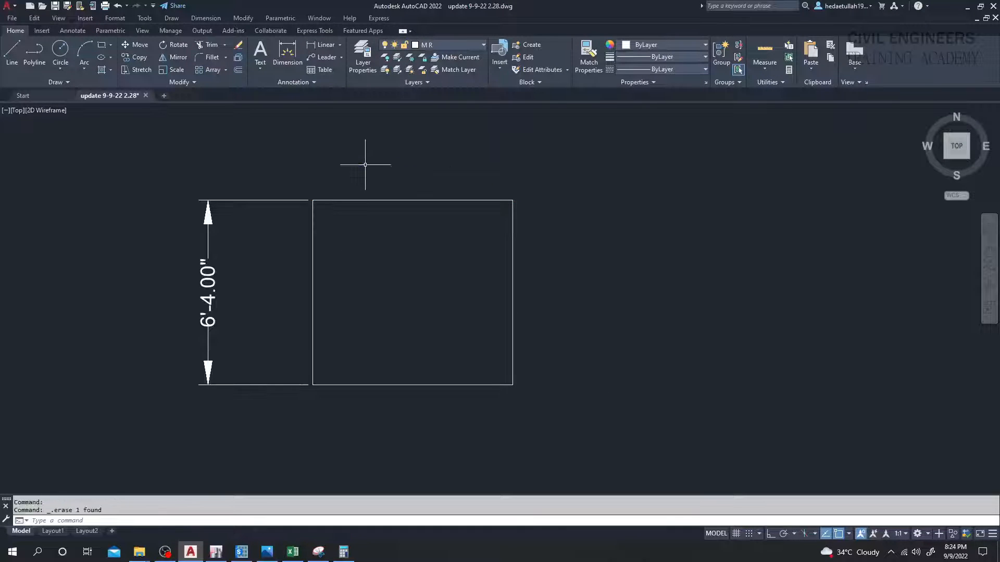
{"action": "left_click", "coordinate": [275, 199]}
{"action": "key", "text": "Delete"}
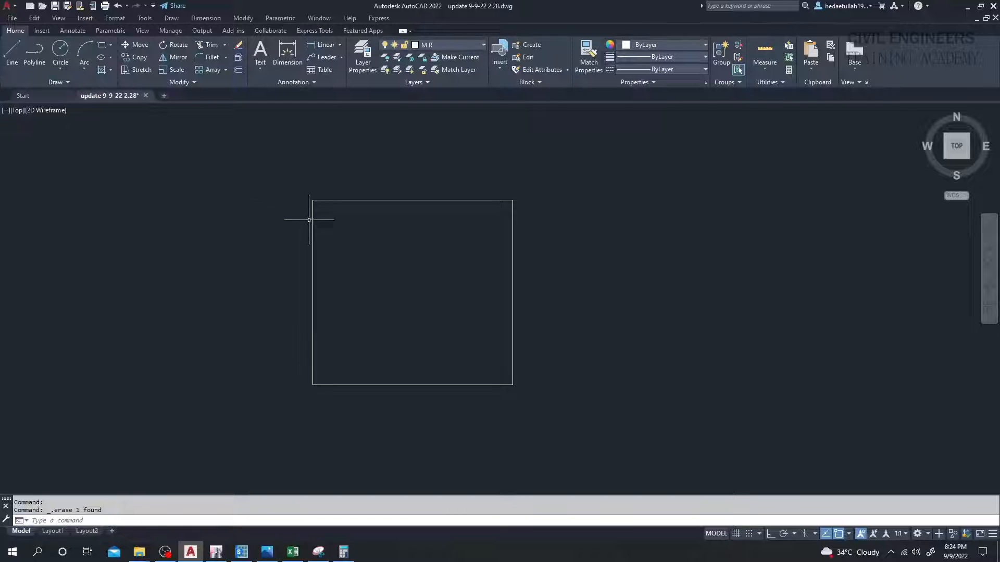
Draw a pile circle with a radius of 10 in the empty space to the right of the rectangle.
{"action": "middle_click_drag", "start_coordinate": [361, 247], "coordinate": [341, 230]}
{"action": "scroll", "coordinate": [343, 231], "scroll_direction": "down", "scroll_amount": 2}
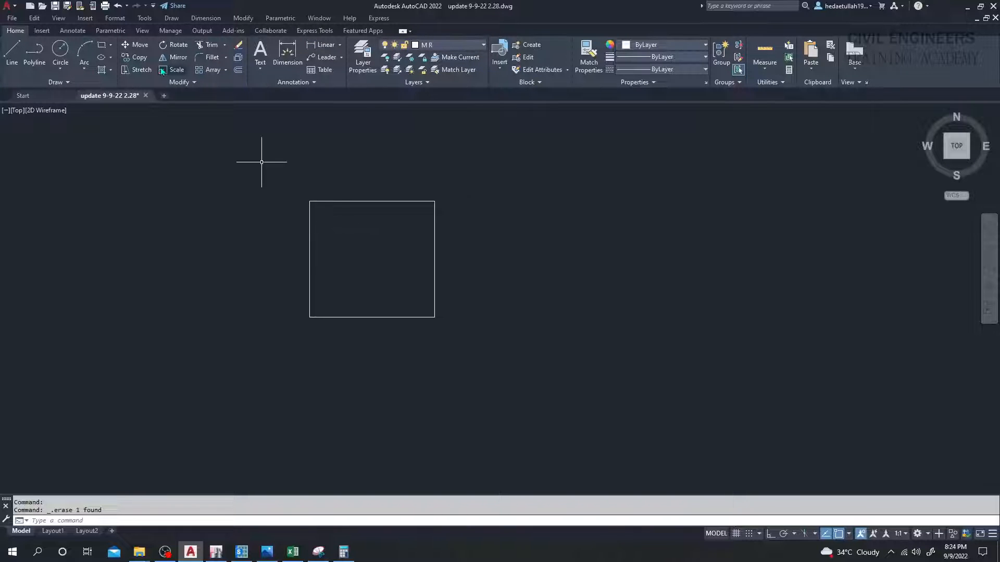
{"action": "left_click", "coordinate": [60, 51]}
{"action": "left_click", "coordinate": [510, 211]}
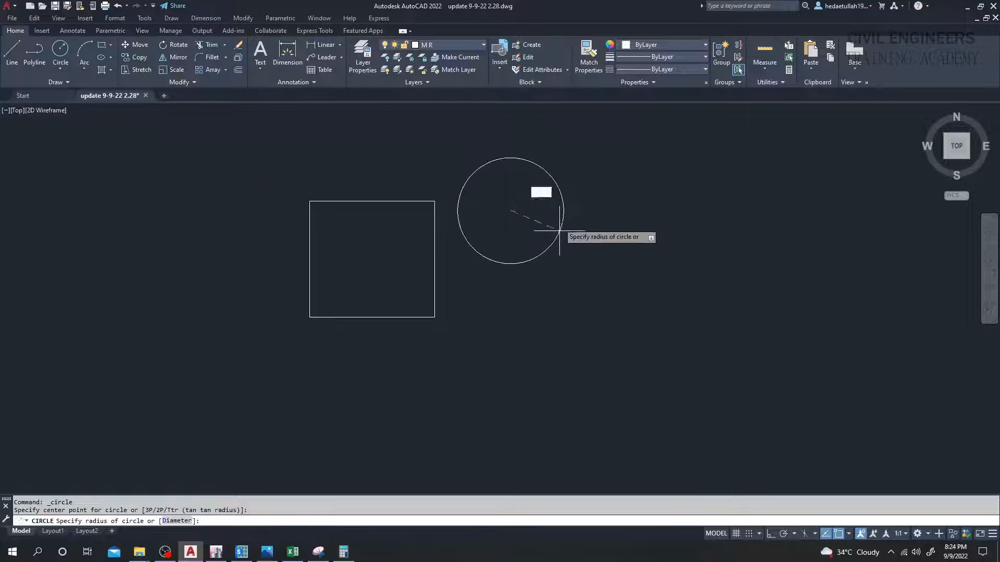
{"action": "type", "text": "20"}
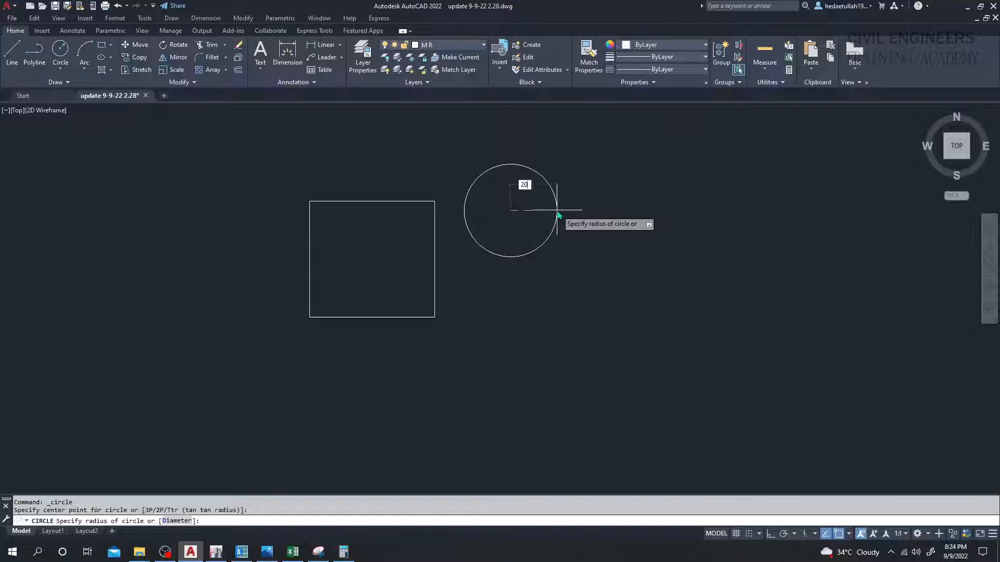
{"action": "type", "text": "0"}
{"action": "key", "text": "Return"}
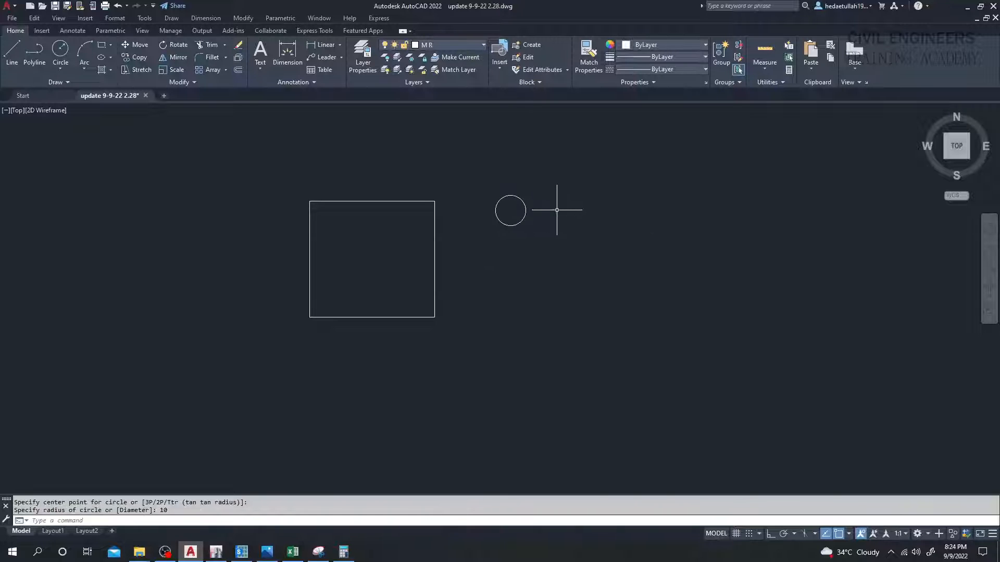
Copy the pile circle by its centre into the rectangle, about 1'-3" inward from the midpoint of the left edge.
{"action": "middle_click_drag", "start_coordinate": [553, 208], "coordinate": [565, 209]}
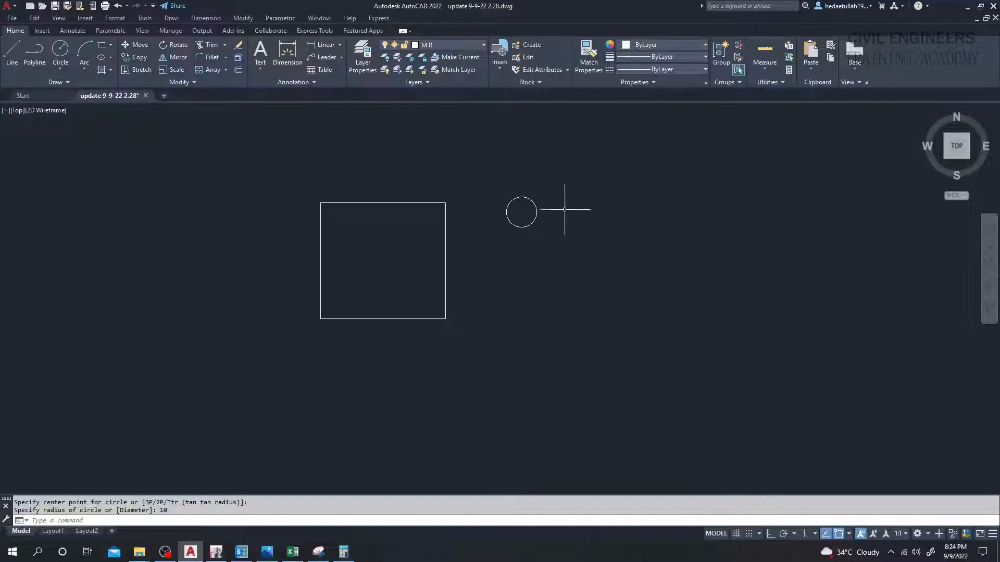
{"action": "left_click", "coordinate": [536, 211]}
{"action": "type", "text": "co"}
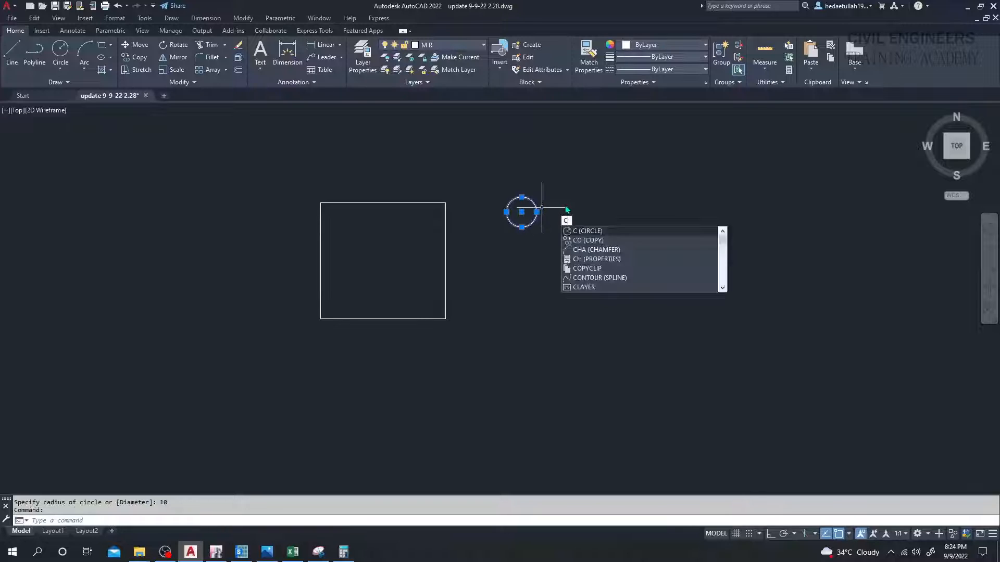
{"action": "key", "text": "Return"}
{"action": "left_click", "coordinate": [521, 213]}
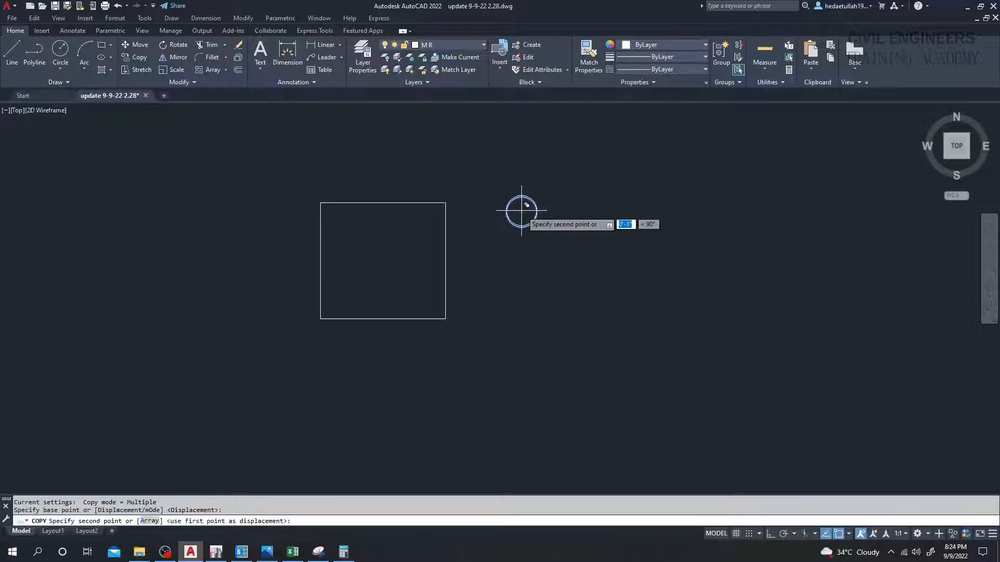
{"action": "scroll", "coordinate": [359, 239], "scroll_direction": "up", "scroll_amount": 4}
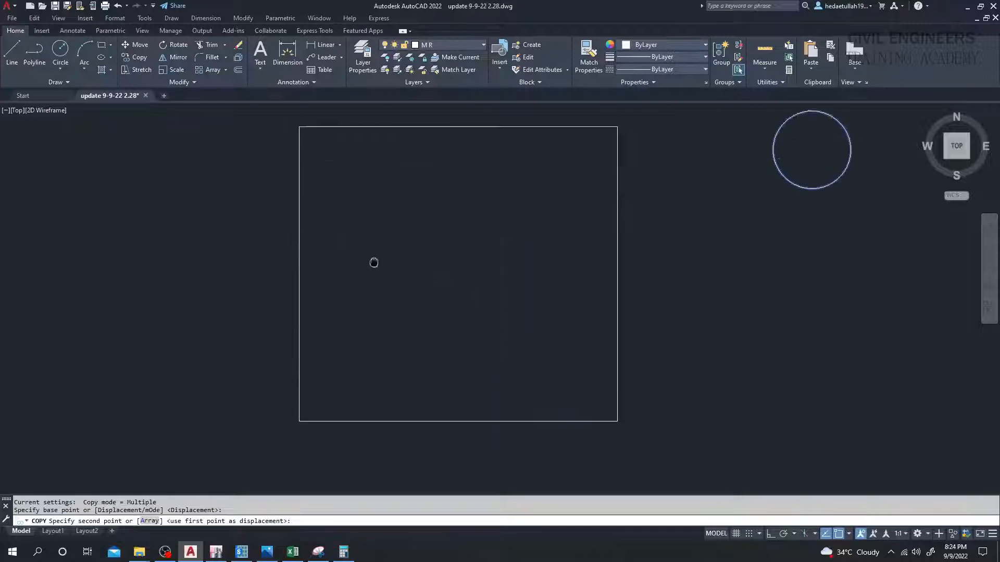
{"action": "scroll", "coordinate": [374, 261], "scroll_direction": "down", "scroll_amount": 2}
{"action": "middle_click_drag", "start_coordinate": [371, 272], "coordinate": [377, 281]}
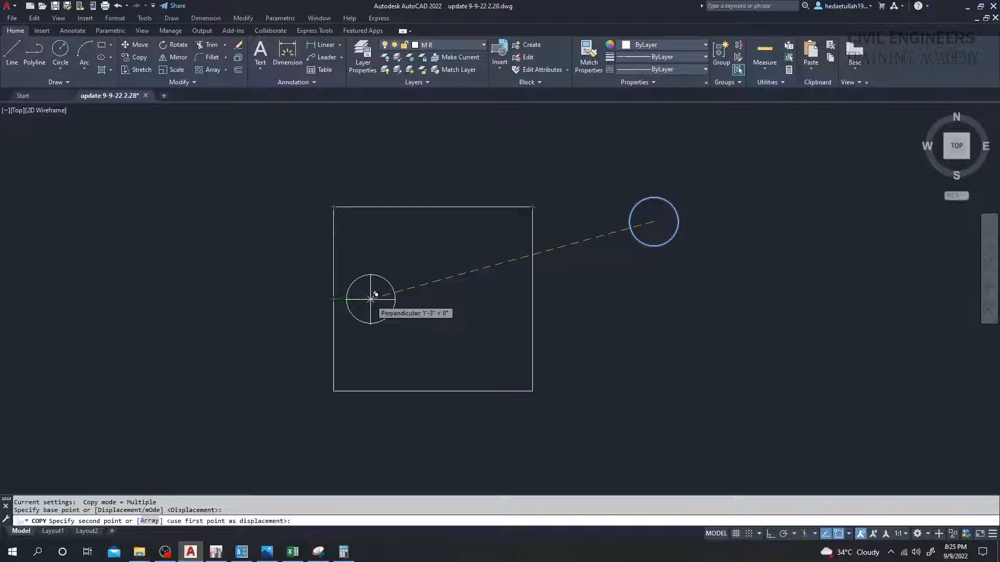
{"action": "left_click", "coordinate": [376, 295]}
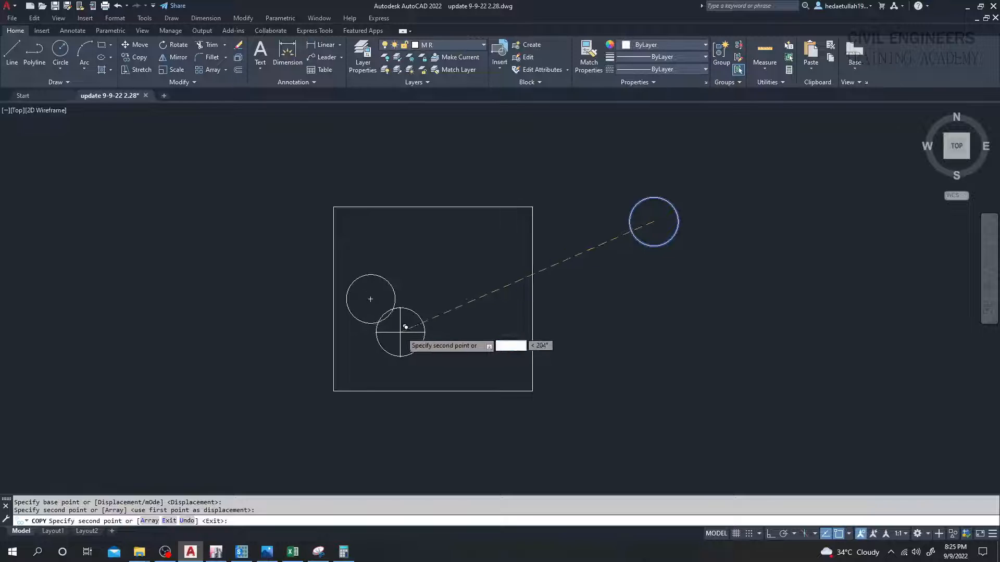
{"action": "middle_click_drag", "start_coordinate": [420, 313], "coordinate": [448, 315]}
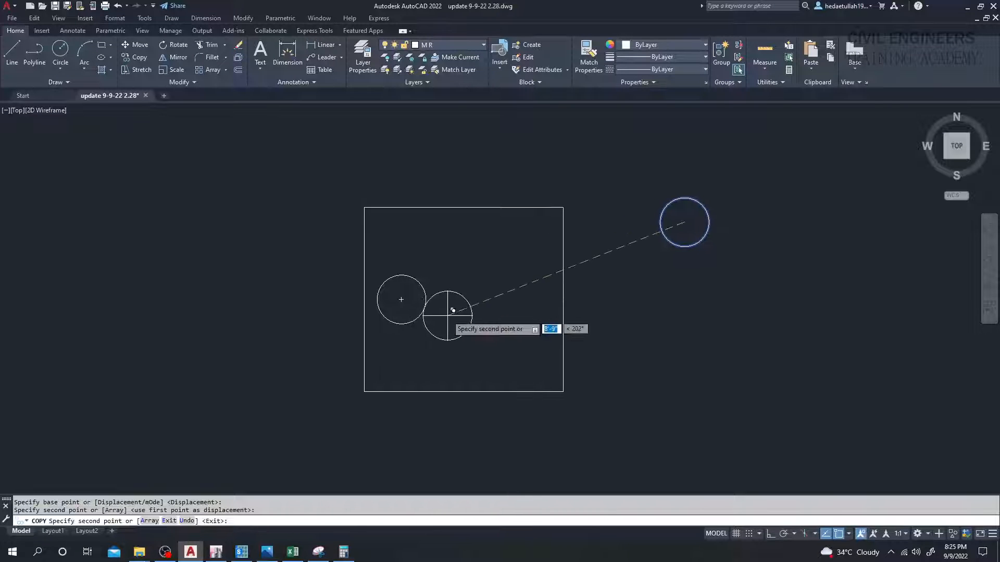
{"action": "key", "text": "Escape"}
{"action": "left_click", "coordinate": [424, 308]}
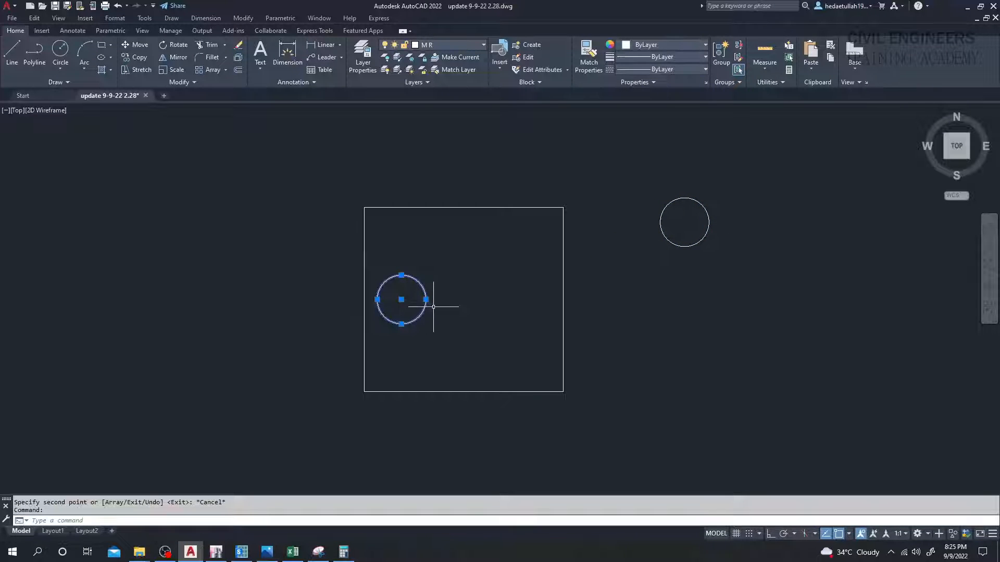
{"action": "middle_click_drag", "start_coordinate": [434, 308], "coordinate": [431, 306]}
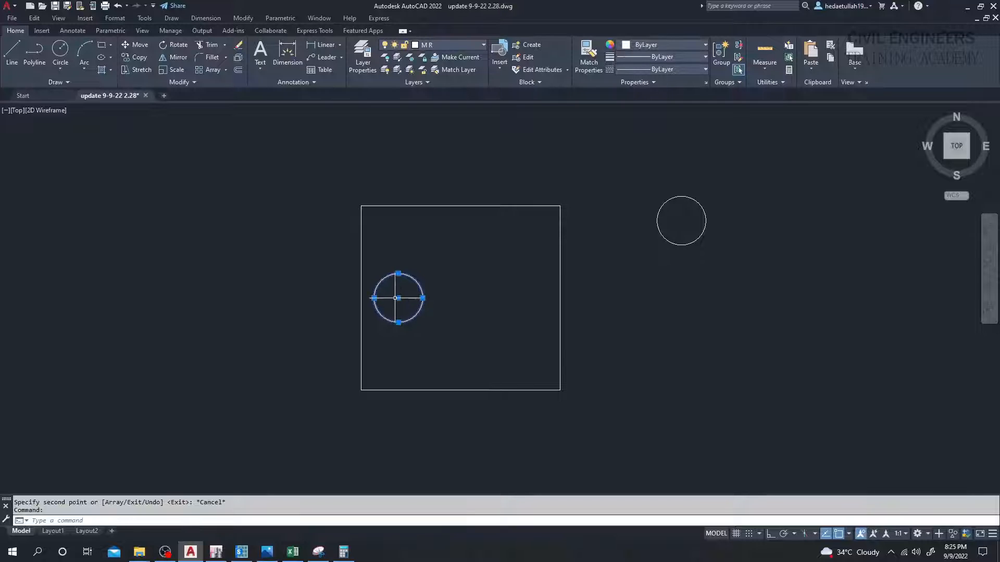
{"action": "key", "text": "Escape"}
{"action": "key", "text": "Escape"}
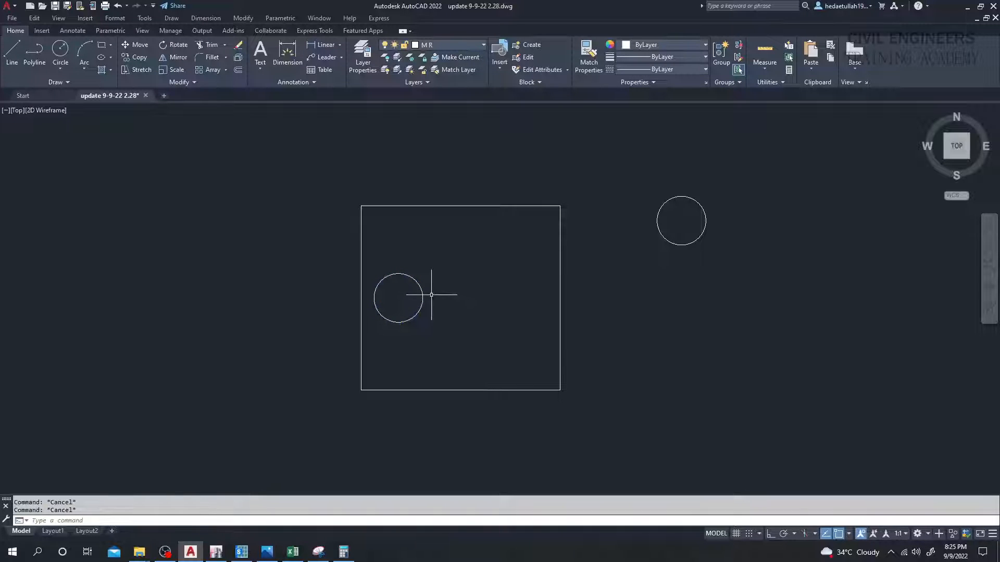
{"action": "left_click", "coordinate": [422, 294]}
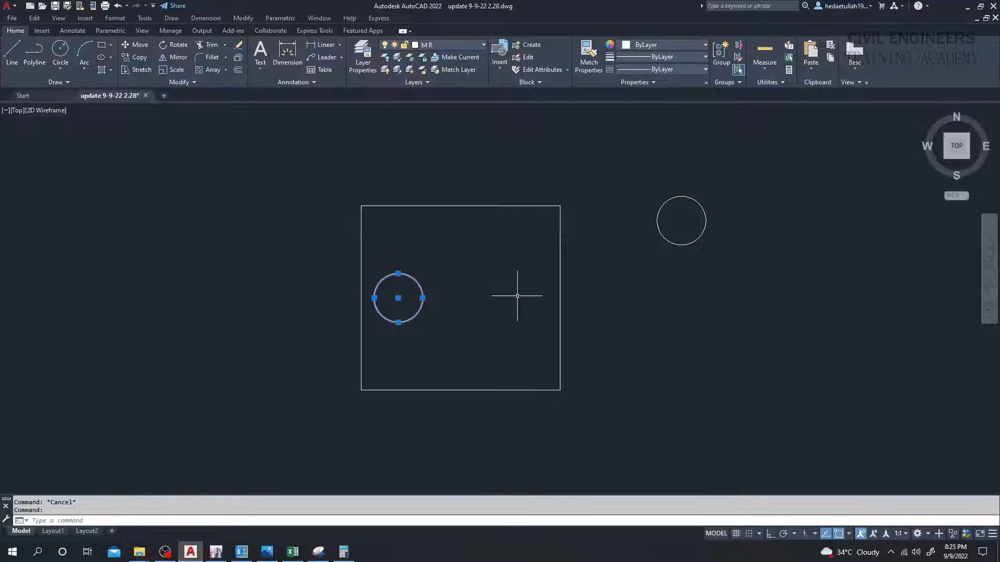
{"action": "key", "text": "Escape"}
{"action": "key", "text": "Escape"}
Copy the pile circle outside the rectangle 50 in horizontally to its right, using its centre as base point with Ortho on.
{"action": "middle_click_drag", "start_coordinate": [625, 297], "coordinate": [579, 318]}
{"action": "left_click", "coordinate": [630, 266]}
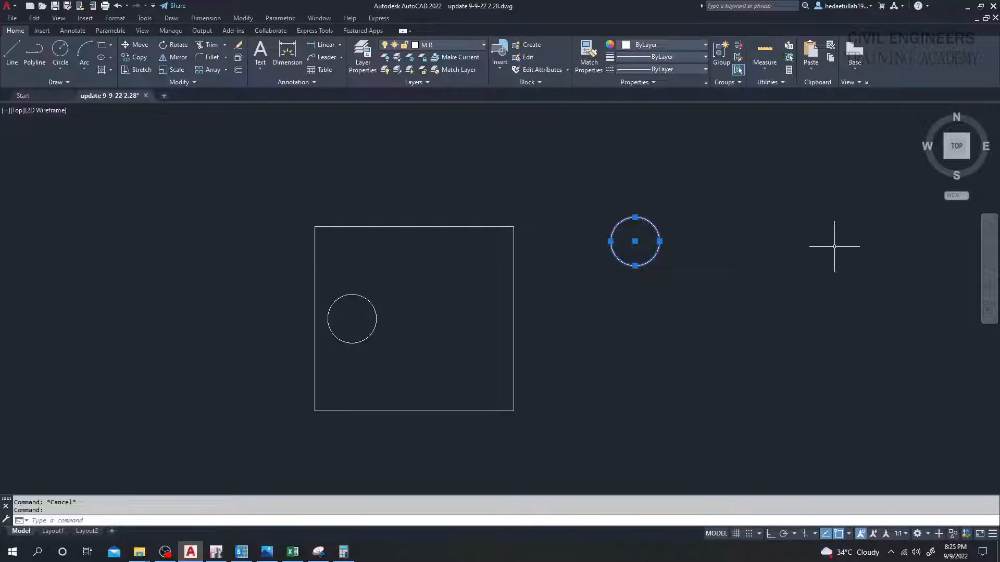
{"action": "middle_click_drag", "start_coordinate": [764, 241], "coordinate": [702, 252]}
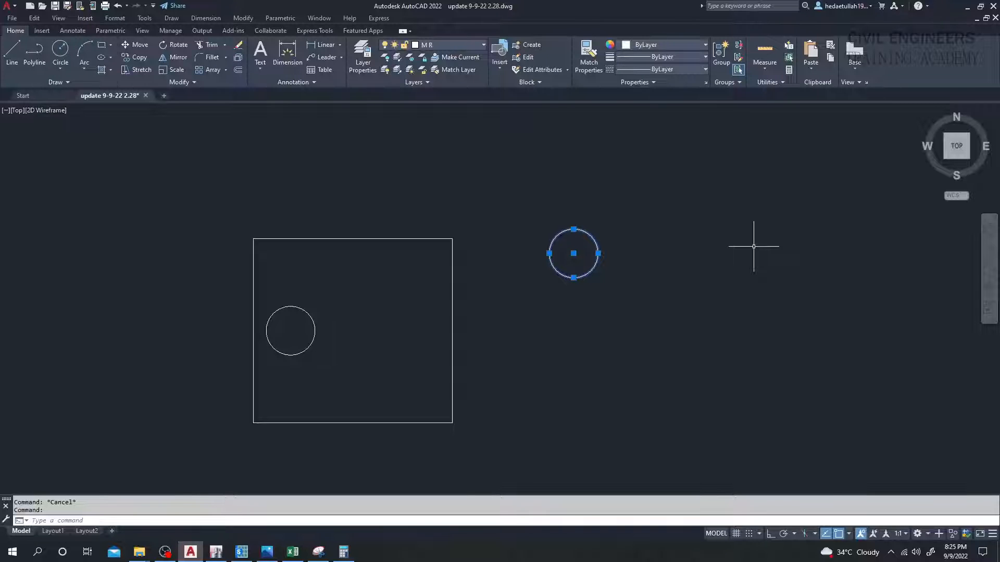
{"action": "key", "text": "Return"}
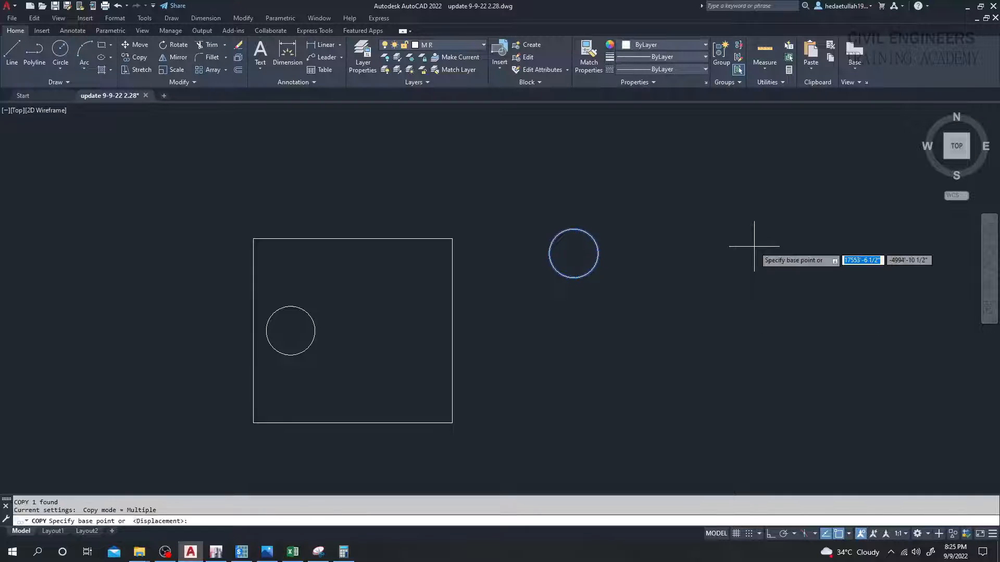
{"action": "left_click", "coordinate": [574, 254]}
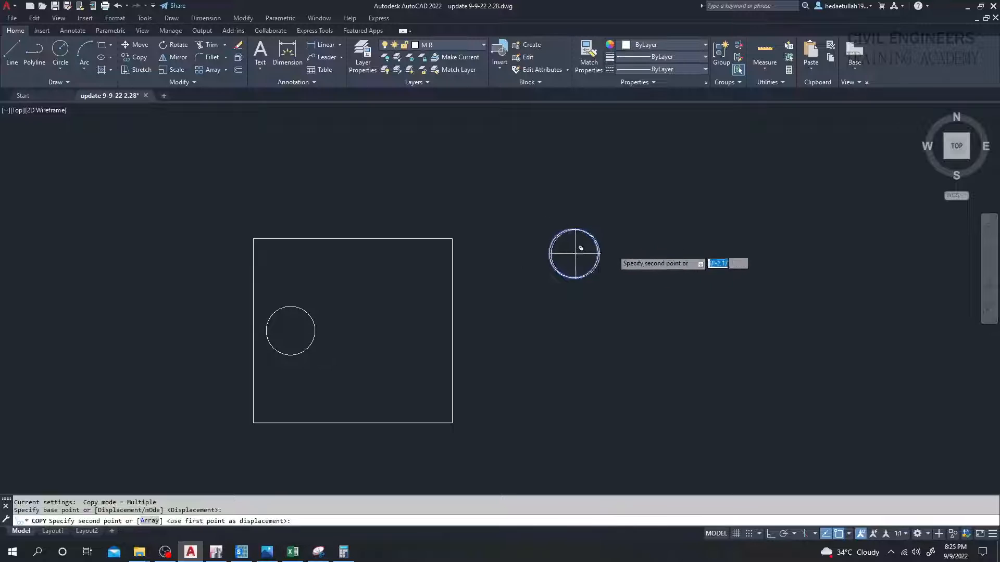
{"action": "key", "text": "F8"}
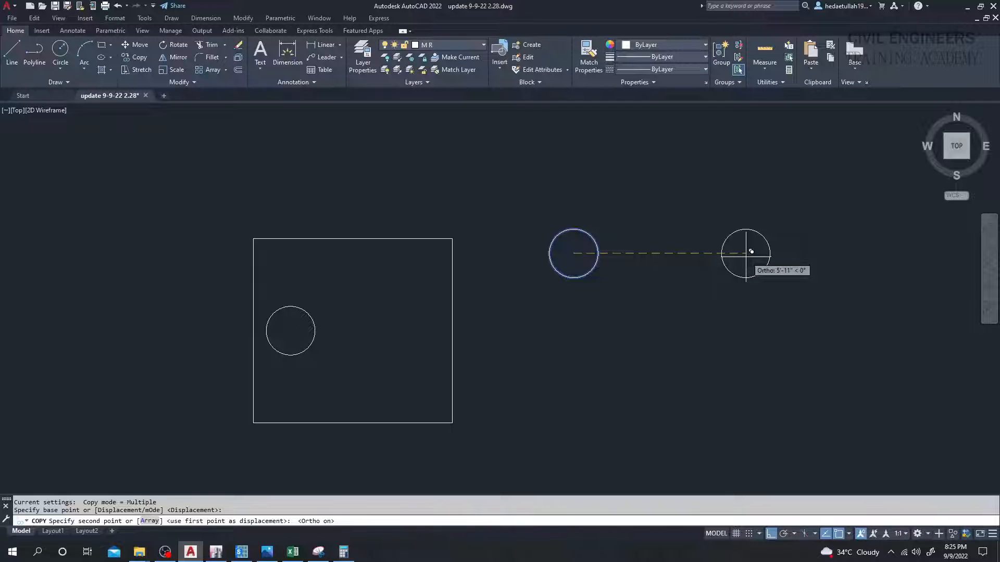
{"action": "type", "text": "50"}
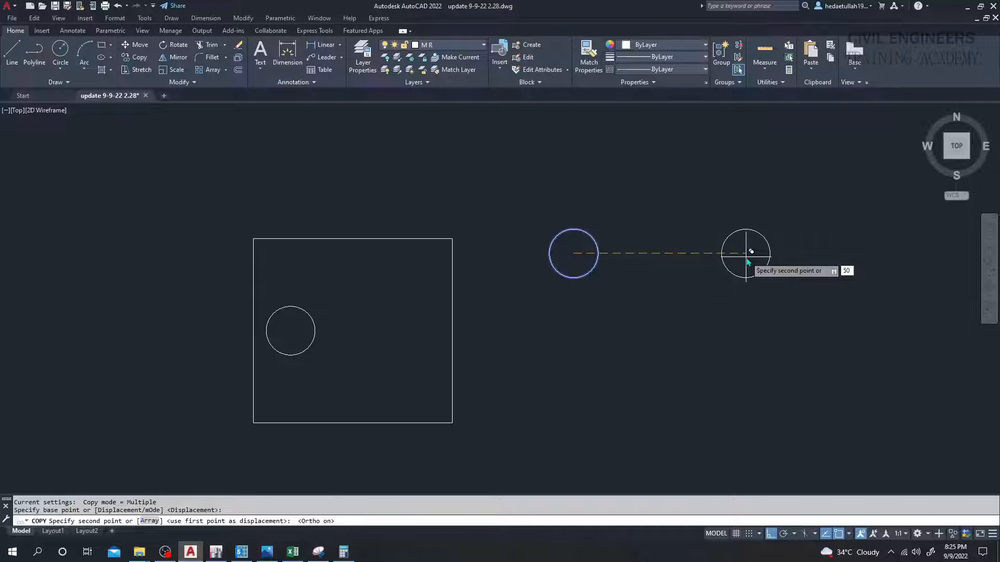
{"action": "key", "text": "Return"}
{"action": "key", "text": "Escape"}
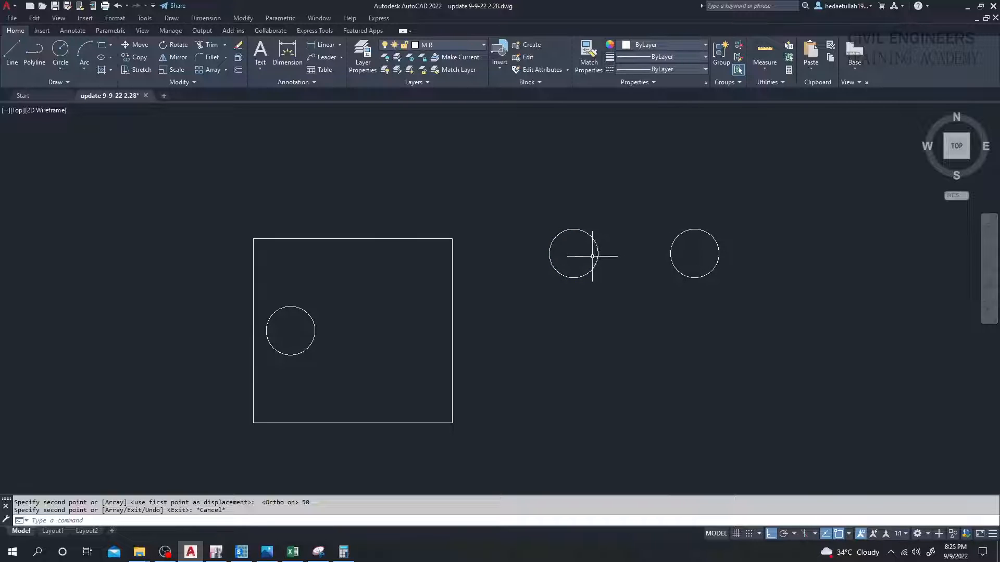
Delete the pile circle inside the rectangle and draw both corner-to-corner diagonal lines across the rectangle.
{"action": "left_click", "coordinate": [312, 319]}
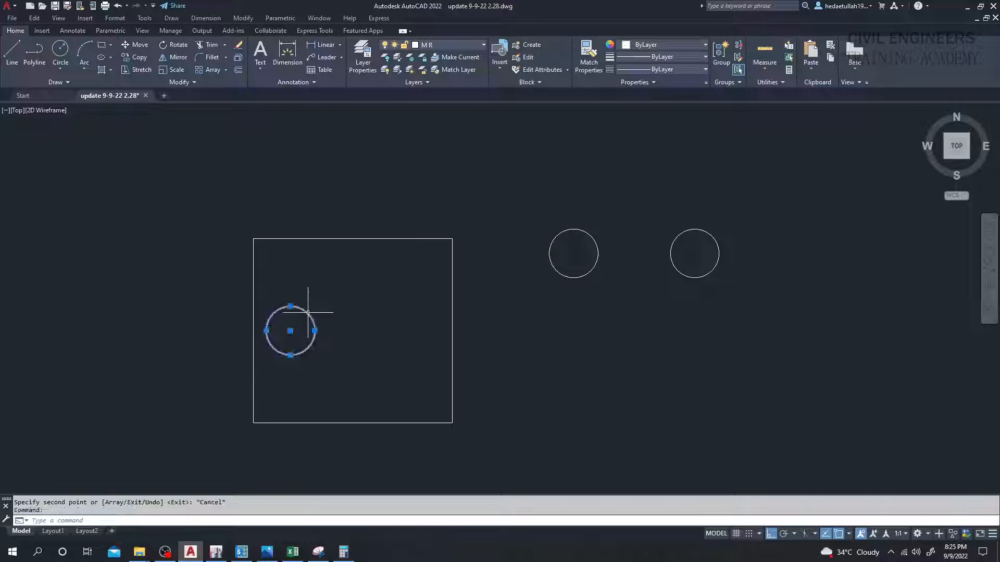
{"action": "key", "text": "Delete"}
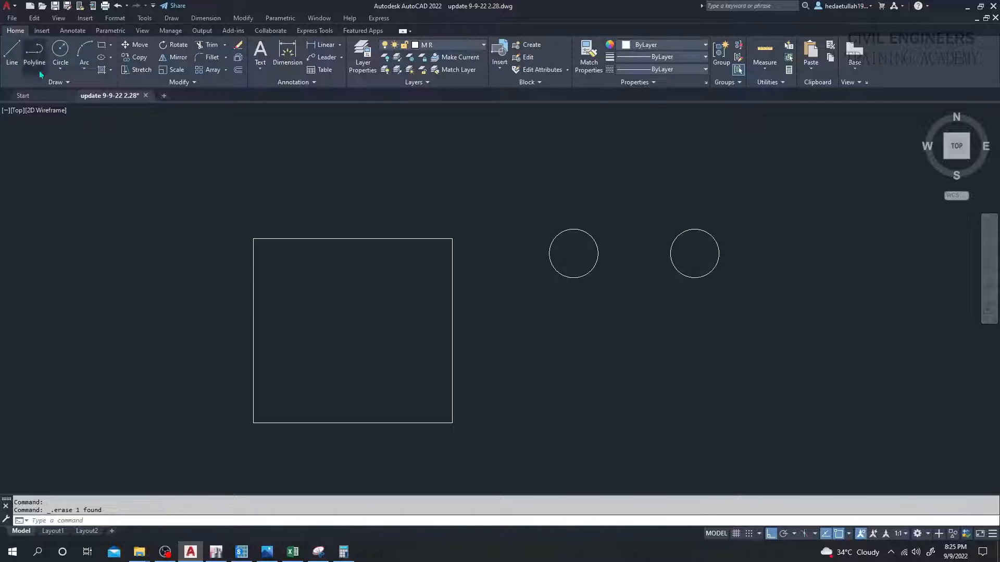
{"action": "left_click", "coordinate": [12, 52]}
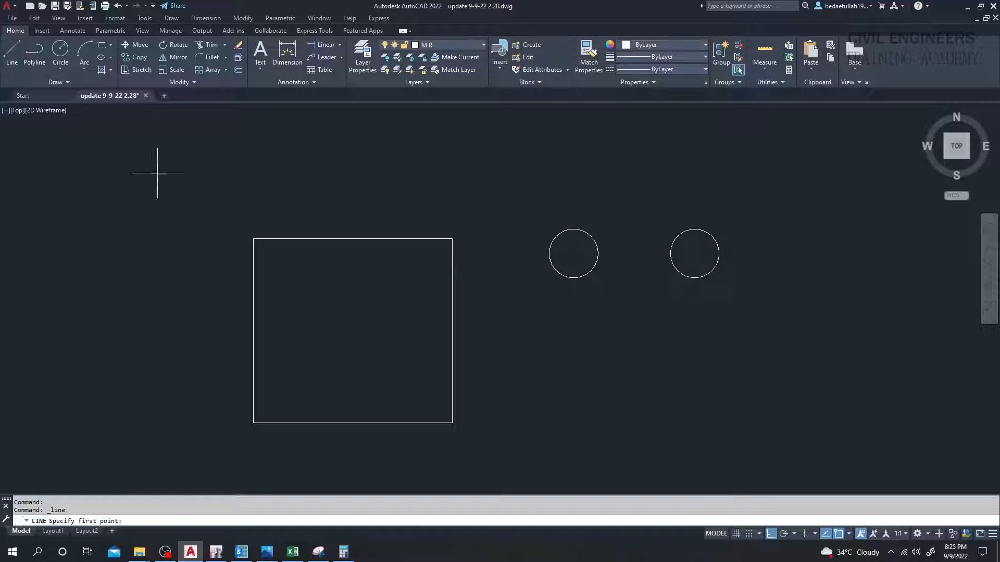
{"action": "left_click", "coordinate": [254, 239]}
{"action": "key", "text": "F8"}
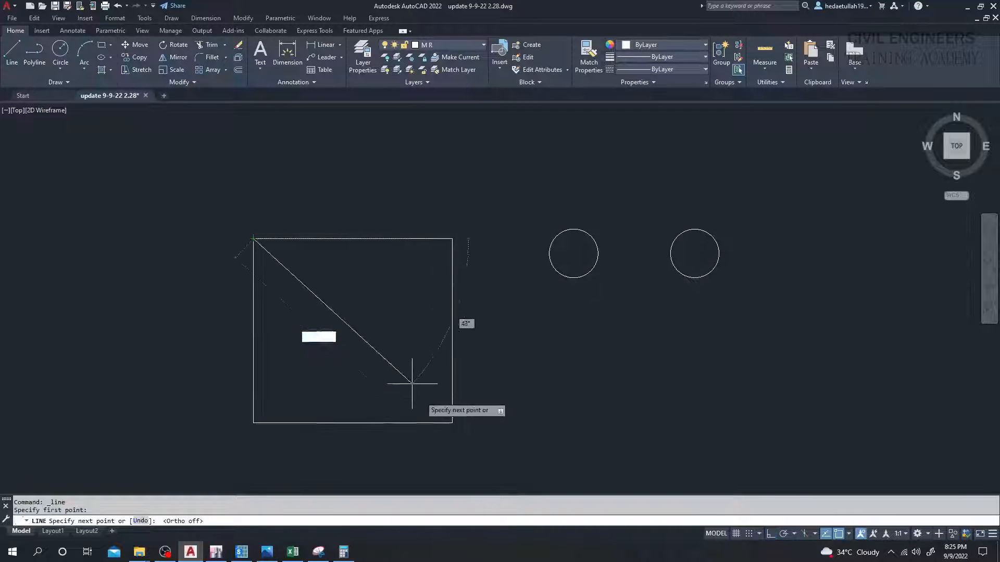
{"action": "left_click", "coordinate": [451, 422]}
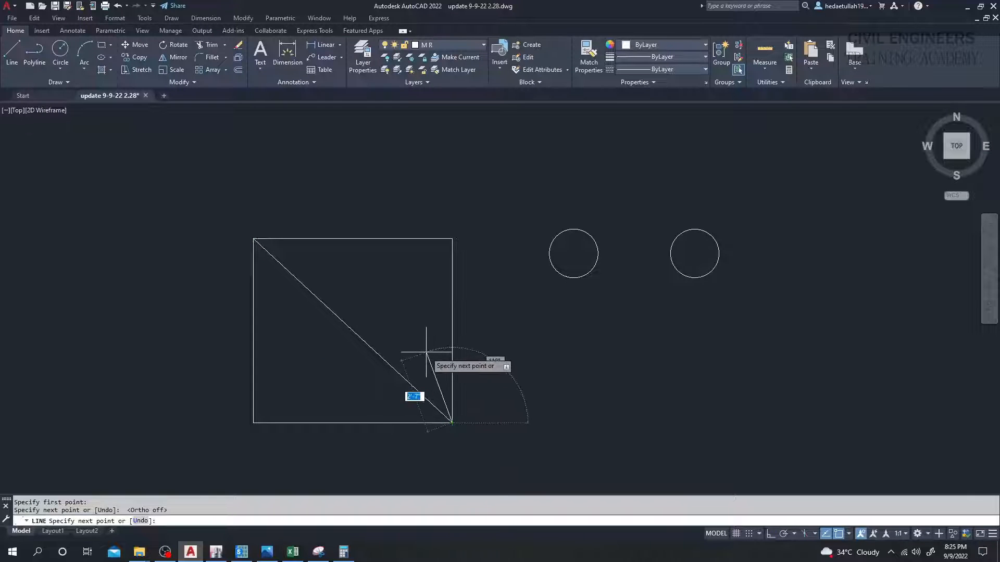
{"action": "key", "text": "Return"}
{"action": "key", "text": "Return"}
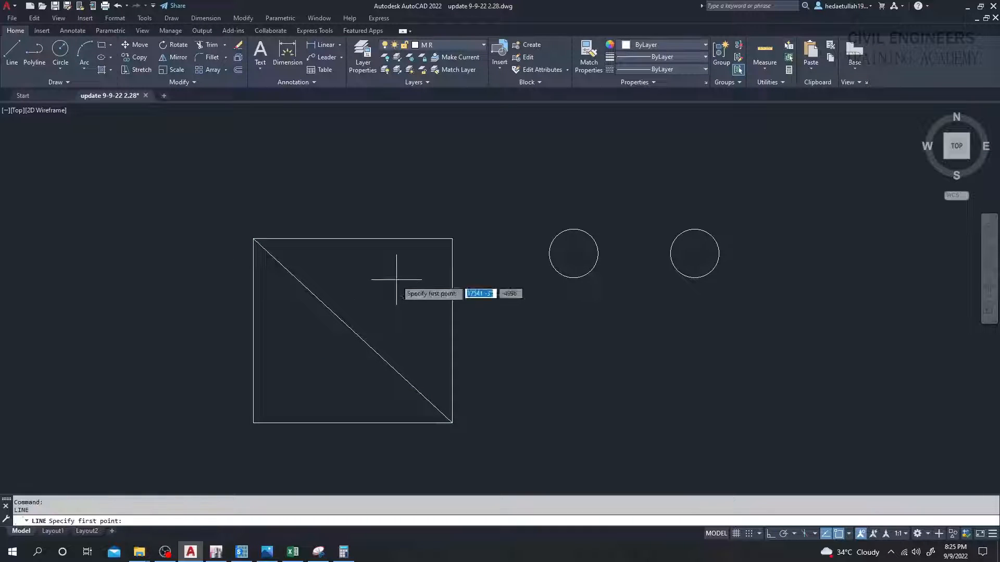
{"action": "left_click", "coordinate": [254, 423]}
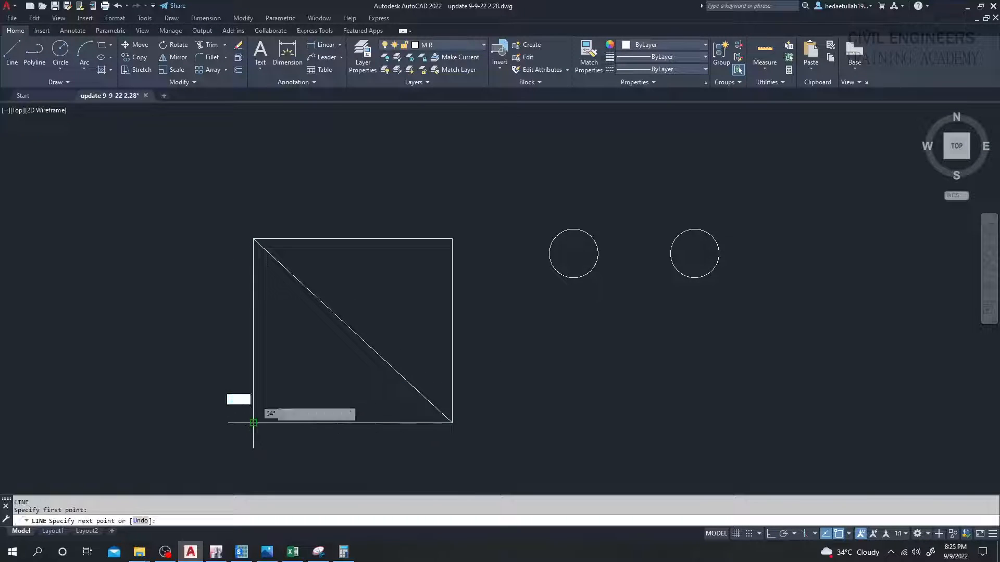
{"action": "left_click", "coordinate": [451, 240]}
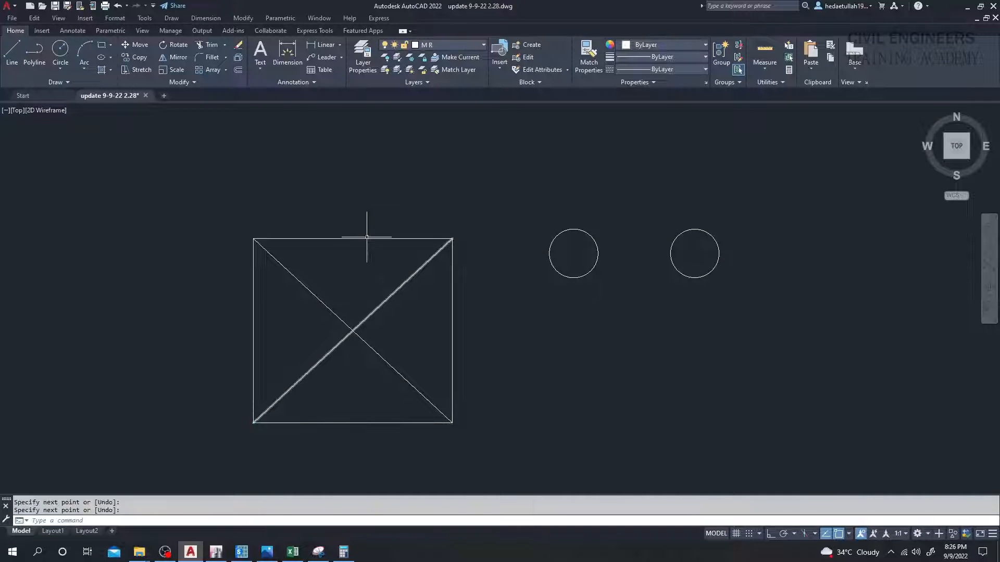
{"action": "key", "text": "Return"}
{"action": "middle_click_drag", "start_coordinate": [397, 357], "coordinate": [417, 354]}
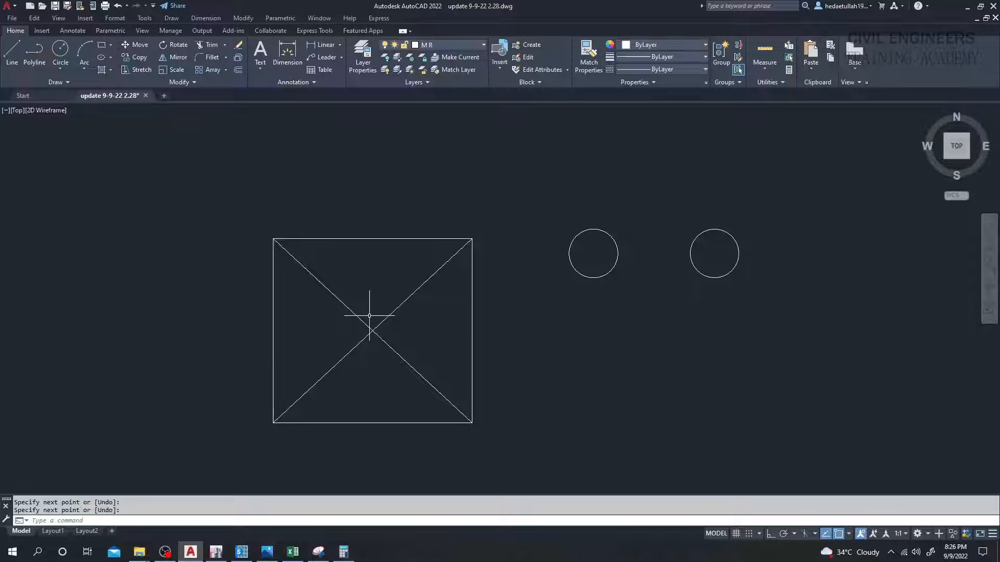
{"action": "middle_click_drag", "start_coordinate": [359, 309], "coordinate": [367, 293]}
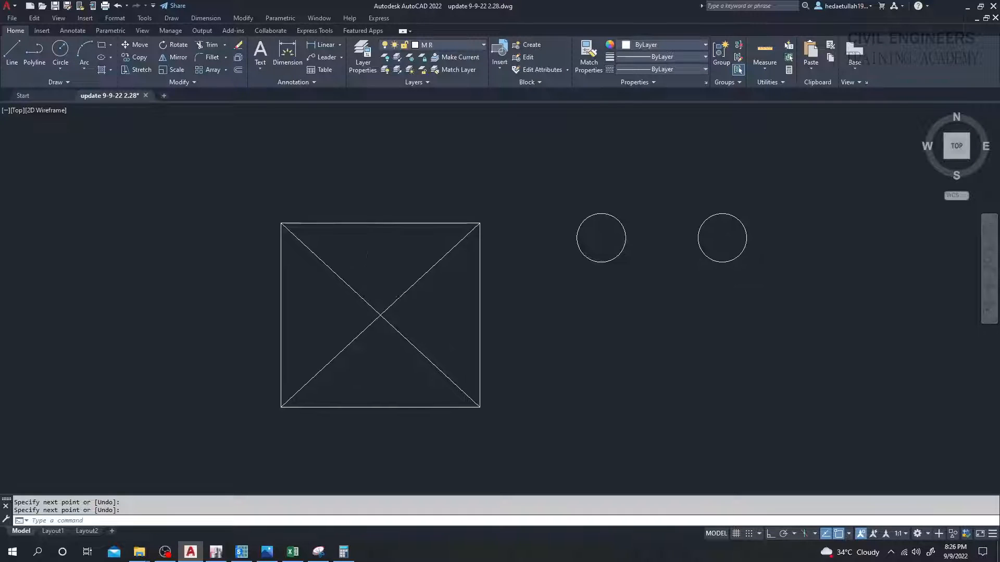
{"action": "left_click", "coordinate": [11, 52]}
{"action": "left_click", "coordinate": [322, 44]}
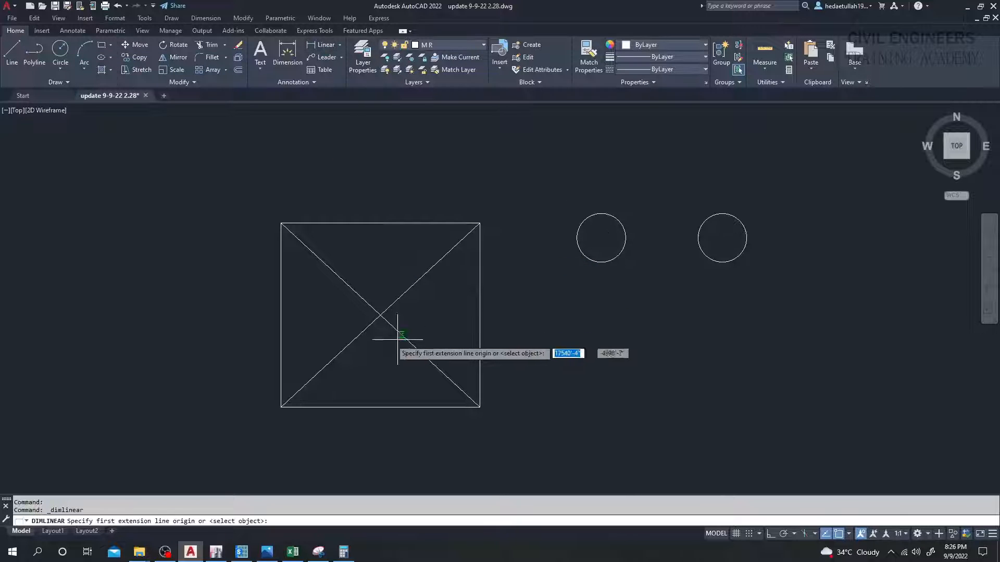
{"action": "left_click", "coordinate": [381, 316]}
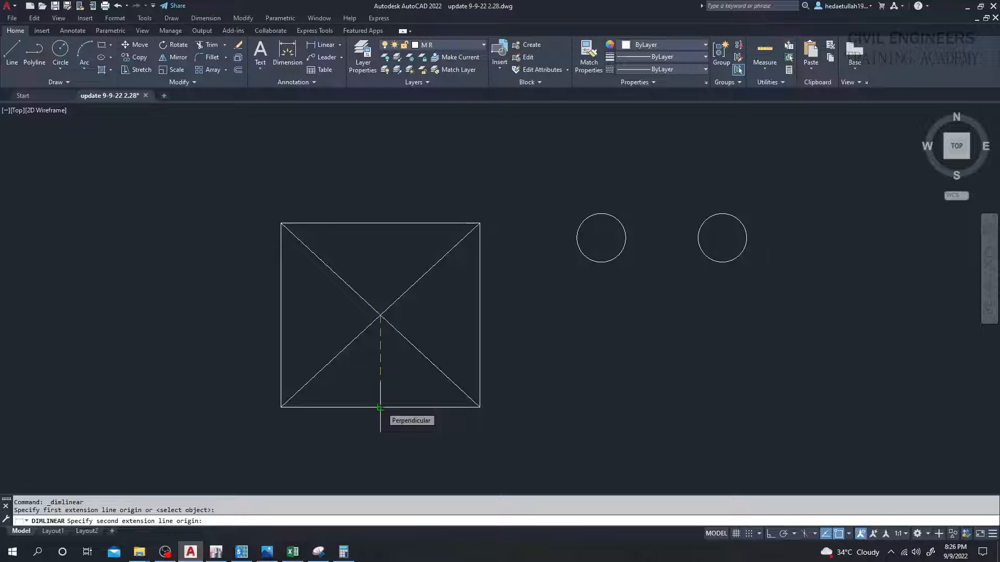
{"action": "key", "text": "Escape"}
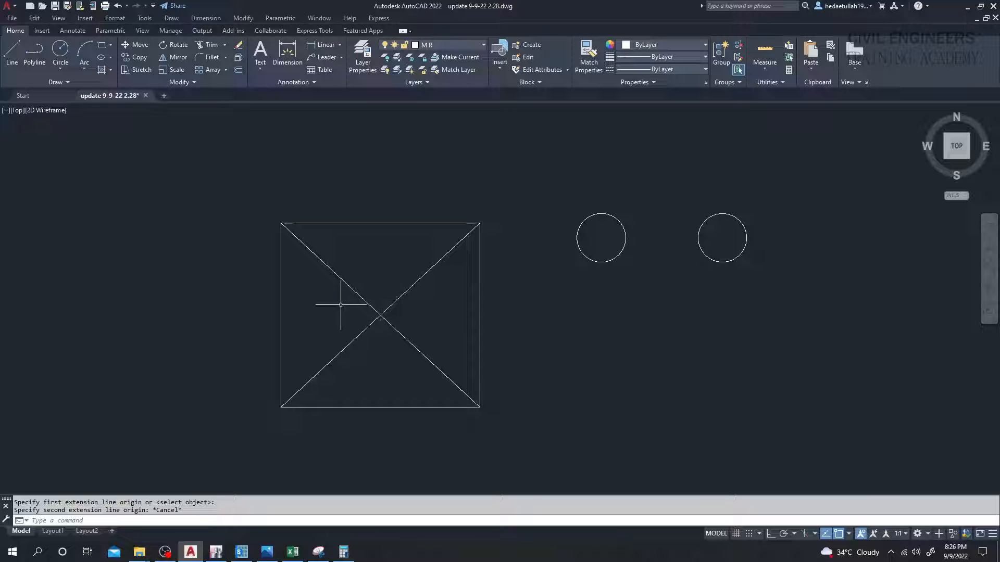
Draw a 6 in vertical line upward from the intersection of the rectangle's diagonals, with Ortho on.
{"action": "type", "text": "l"}
{"action": "key", "text": "Return"}
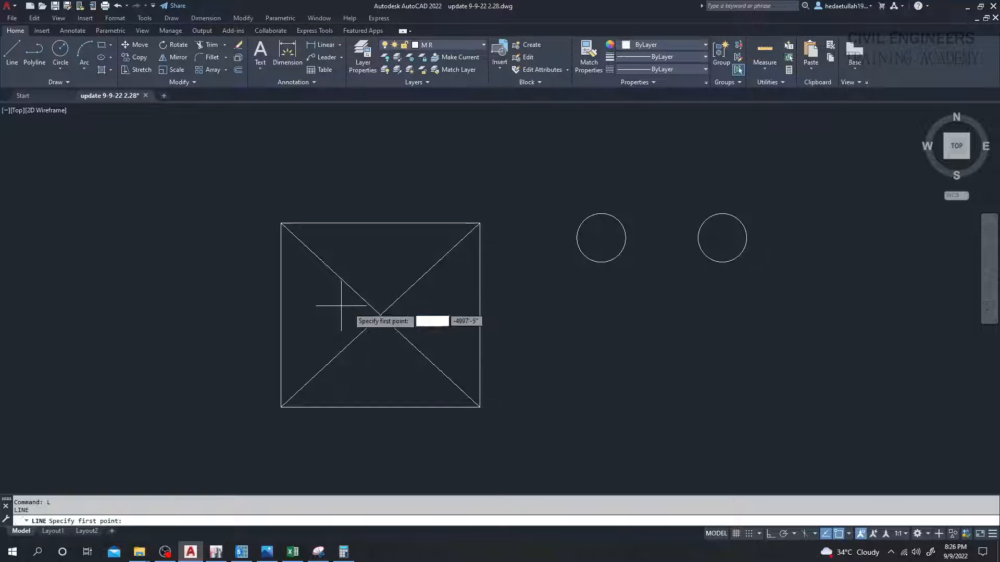
{"action": "left_click", "coordinate": [381, 315]}
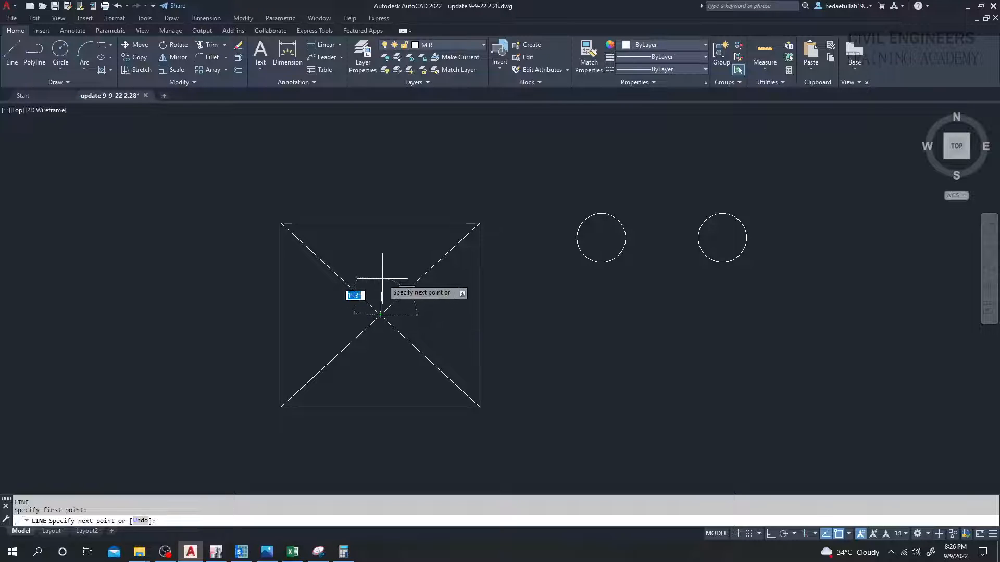
{"action": "key", "text": "F8"}
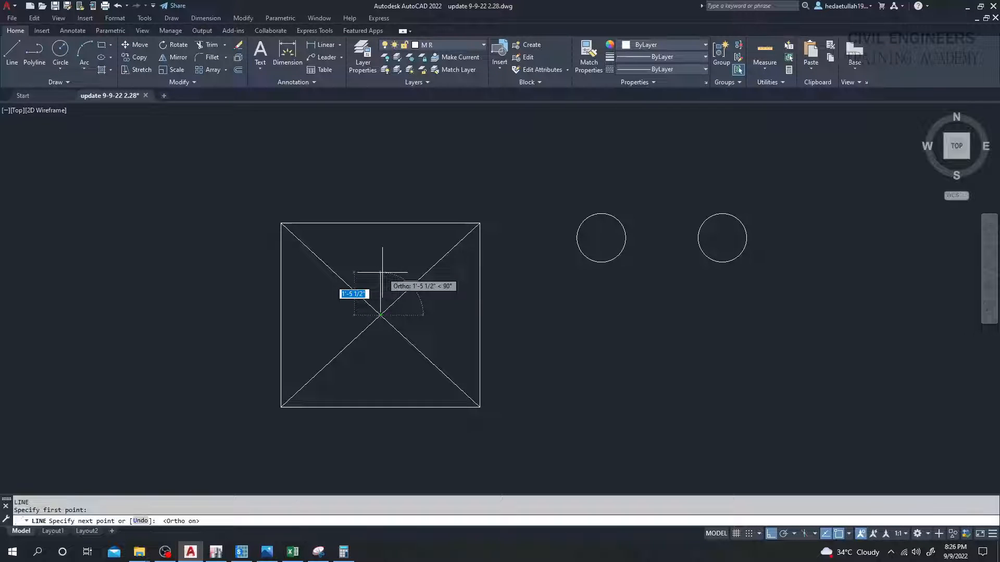
{"action": "type", "text": "6"}
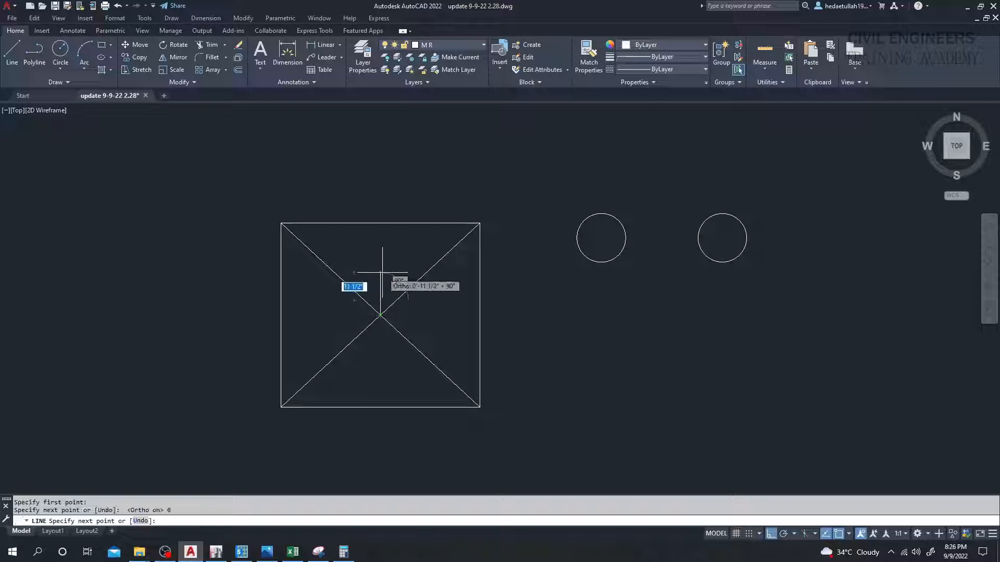
{"action": "key", "text": "Return"}
{"action": "key", "text": "Escape"}
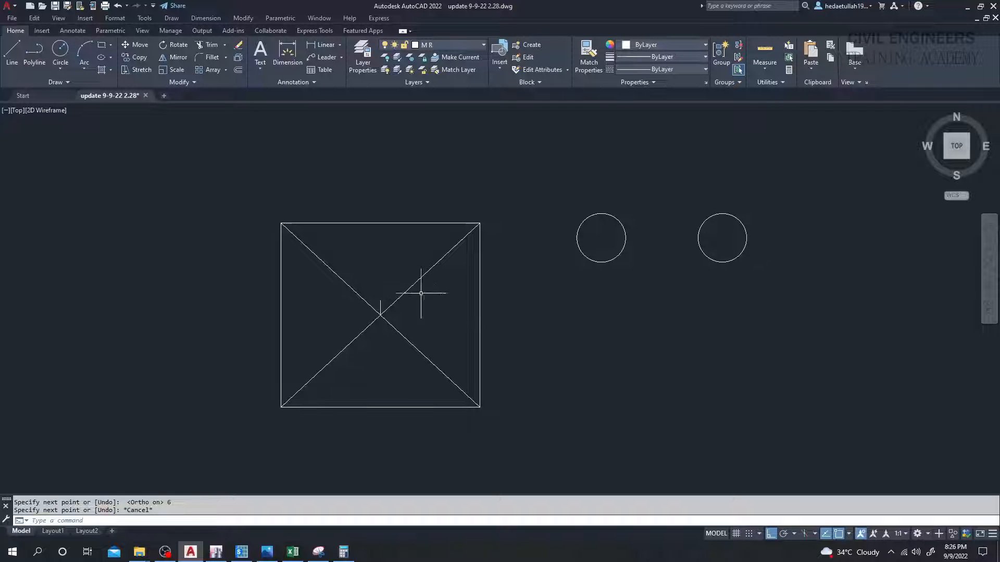
{"action": "left_click", "coordinate": [614, 216]}
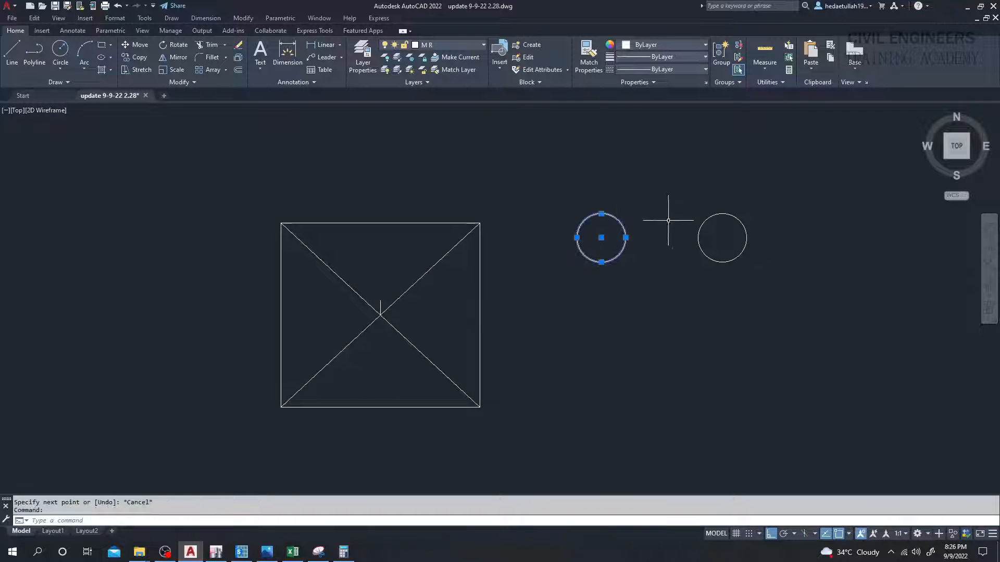
{"action": "left_click", "coordinate": [715, 214]}
{"action": "middle_click_drag", "start_coordinate": [651, 276], "coordinate": [667, 279]}
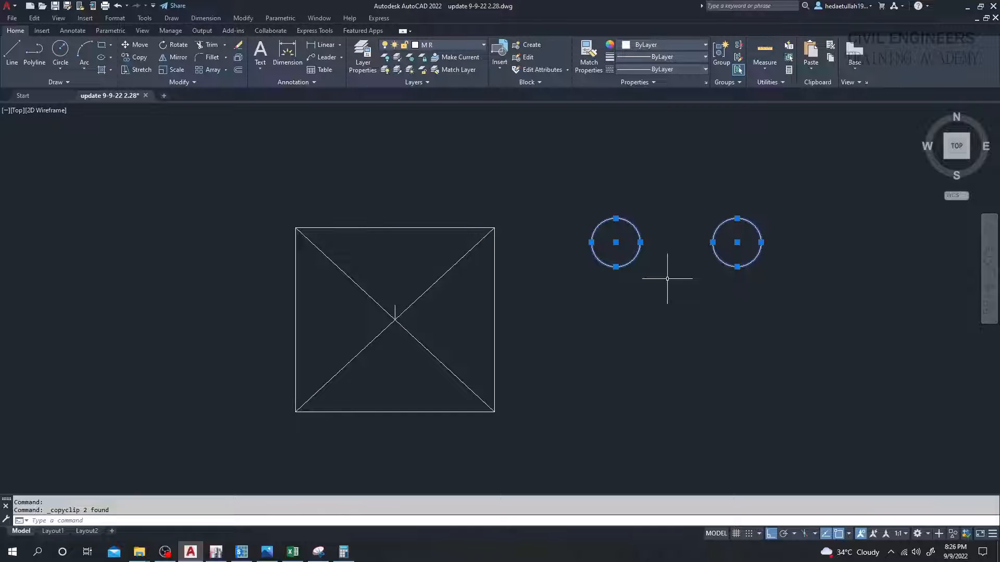
{"action": "key", "text": "space"}
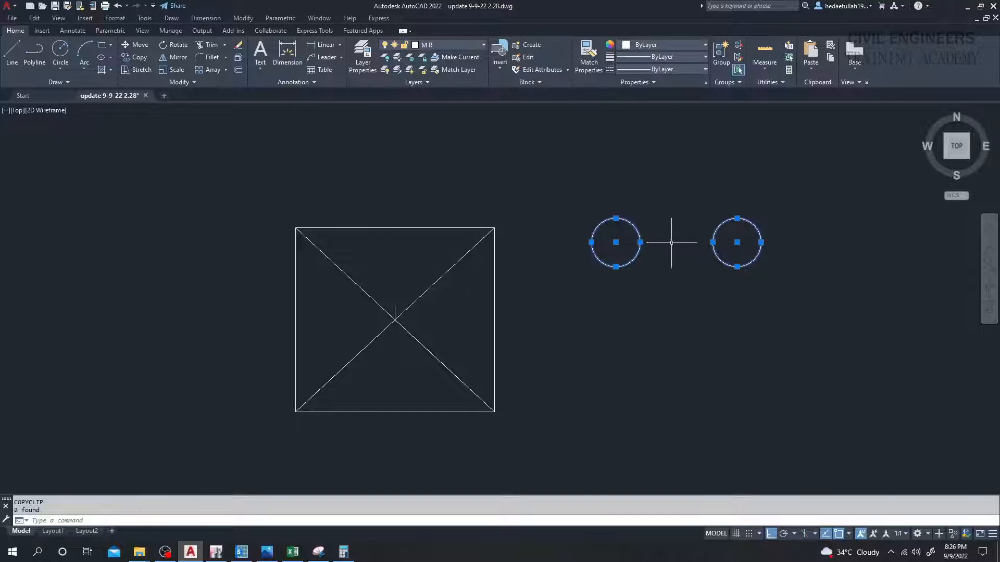
{"action": "middle_click_drag", "start_coordinate": [671, 242], "coordinate": [678, 245]}
{"action": "key", "text": "Escape"}
{"action": "key", "text": "Escape"}
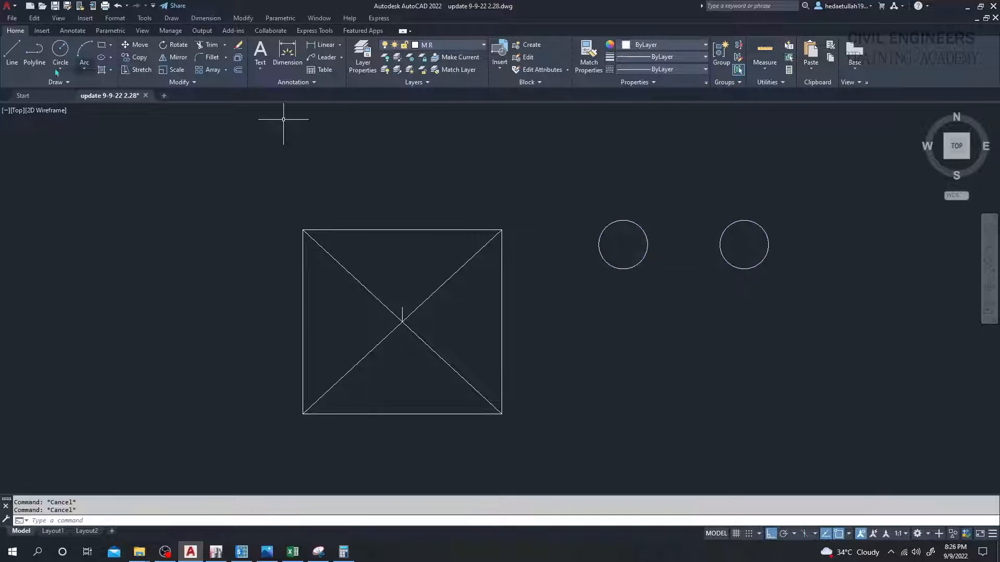
Draw a horizontal line joining the facing quadrant points of the two pile circles outside the rectangle.
{"action": "left_click", "coordinate": [12, 52]}
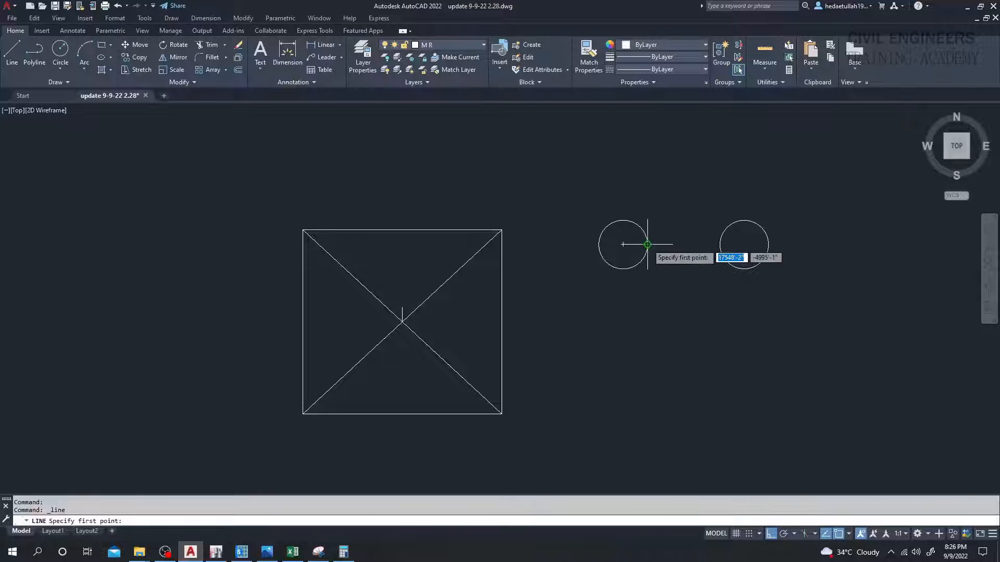
{"action": "left_click", "coordinate": [647, 245]}
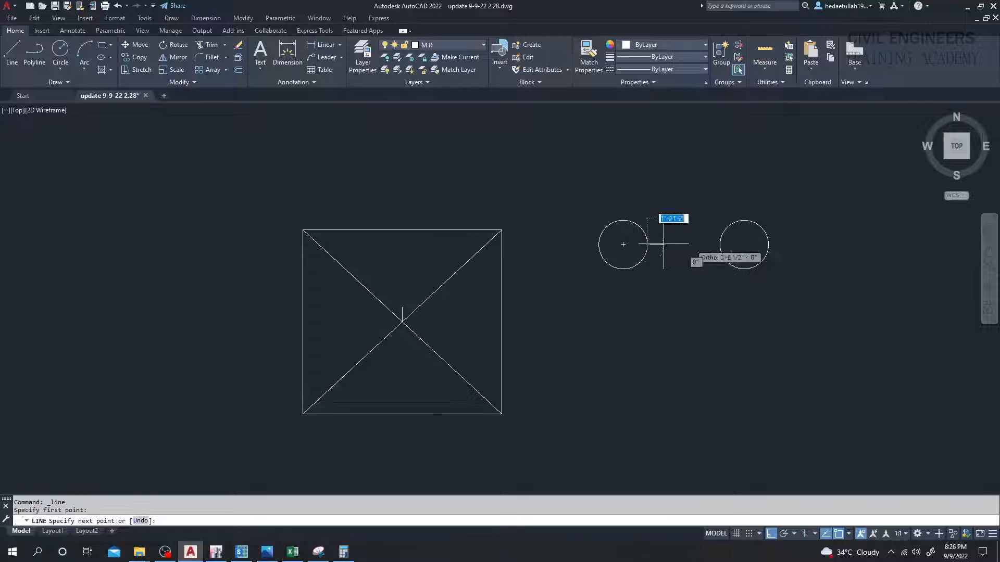
{"action": "left_click", "coordinate": [718, 244]}
{"action": "key", "text": "Return"}
Copy both pile circles from the midpoint of their connecting line to the upper end of the rectangle's 6 in line, with Ortho off.
{"action": "middle_click_drag", "start_coordinate": [676, 226], "coordinate": [673, 225]}
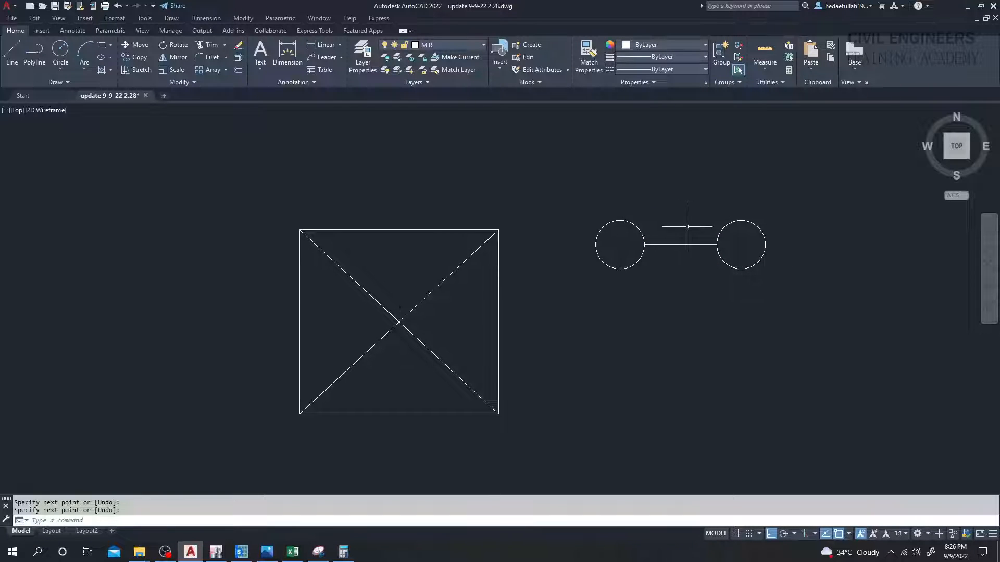
{"action": "left_click", "coordinate": [634, 223]}
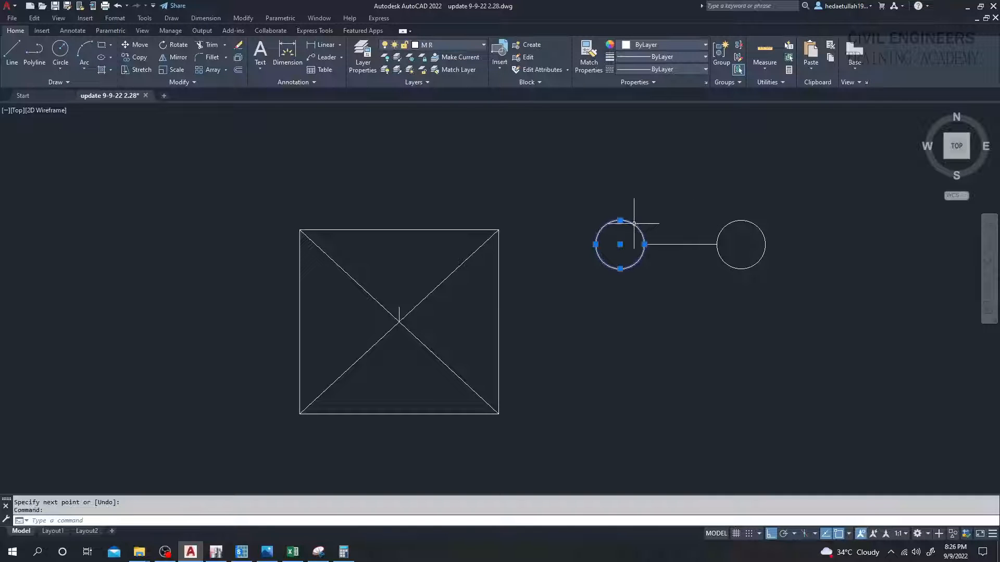
{"action": "left_click", "coordinate": [728, 228]}
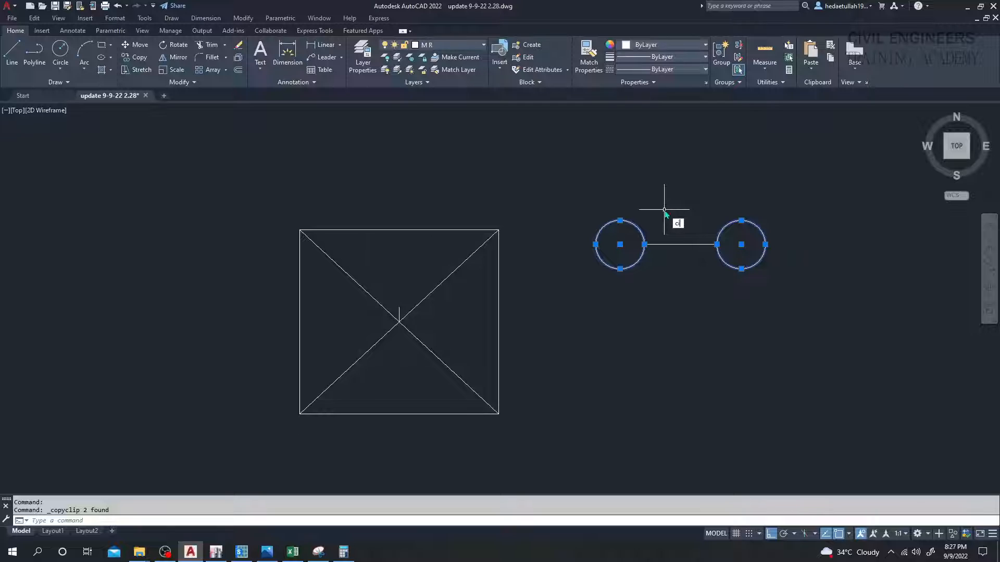
{"action": "key", "text": "BackSpace"}
{"action": "type", "text": "O"}
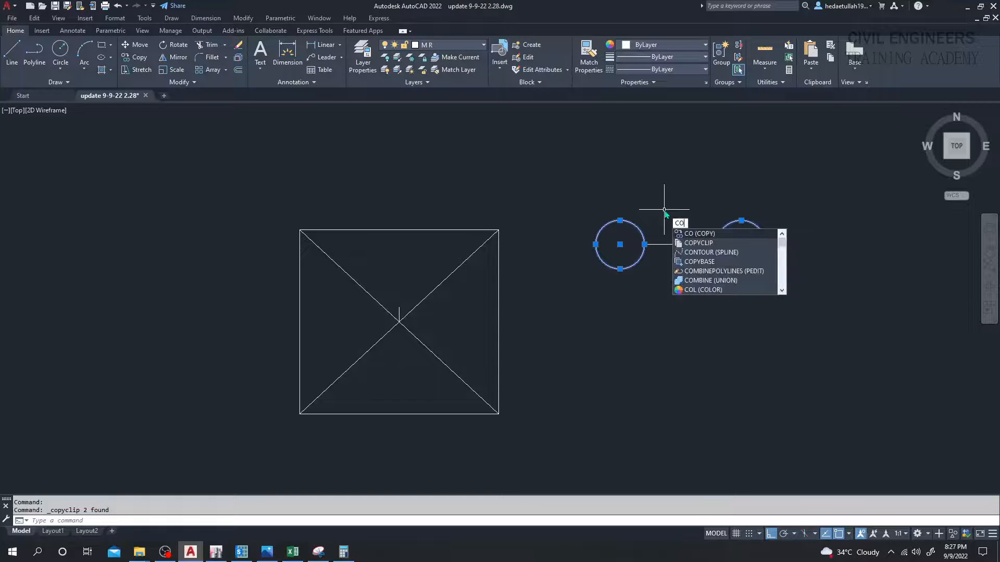
{"action": "key", "text": "Return"}
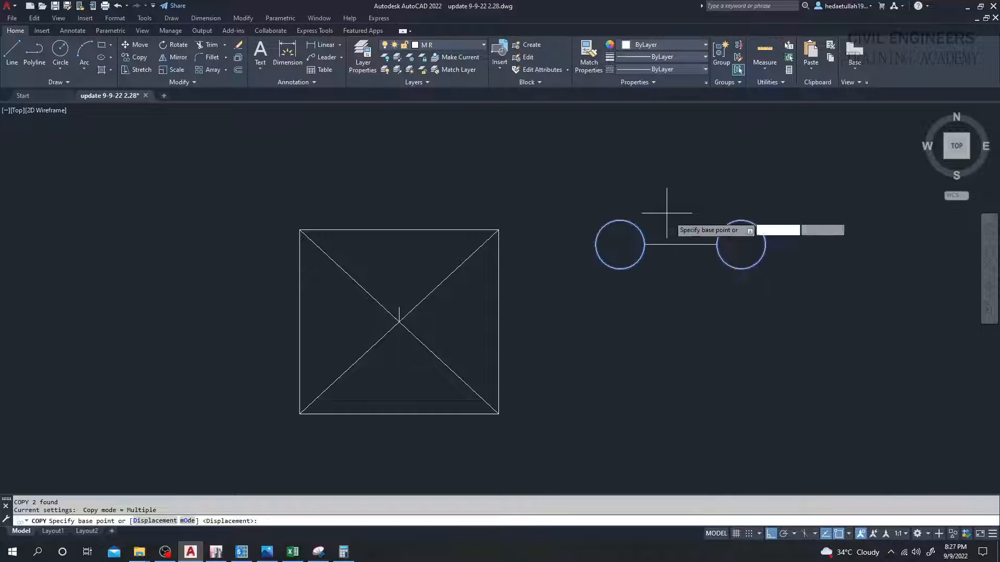
{"action": "left_click", "coordinate": [679, 244]}
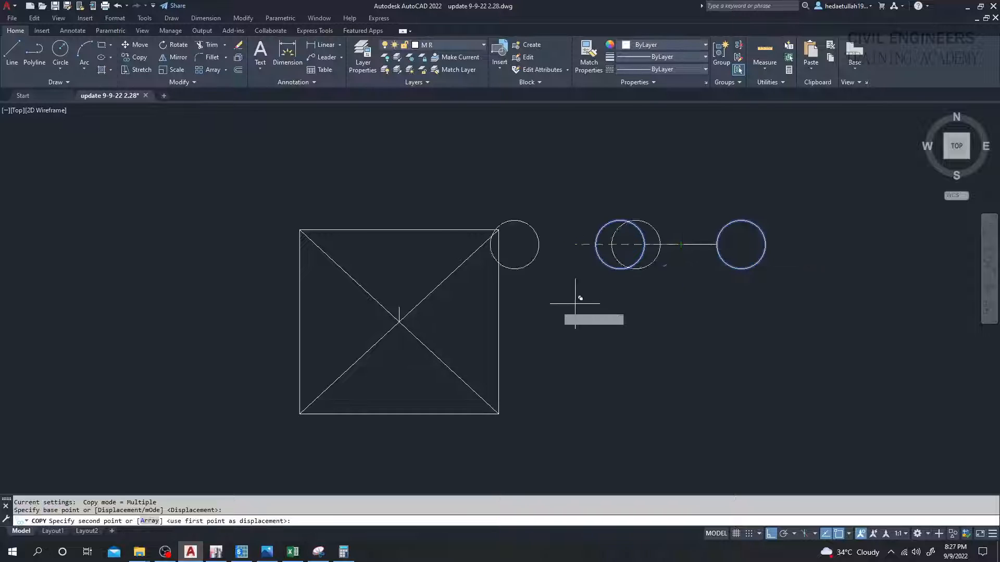
{"action": "key", "text": "F8"}
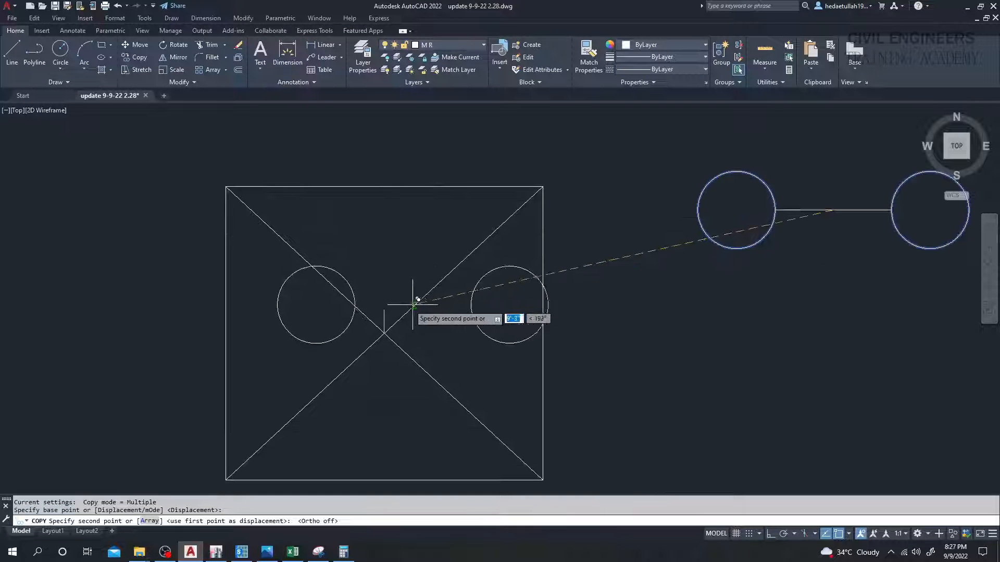
{"action": "scroll", "coordinate": [417, 300], "scroll_direction": "up", "scroll_amount": 2}
{"action": "left_click", "coordinate": [384, 310]}
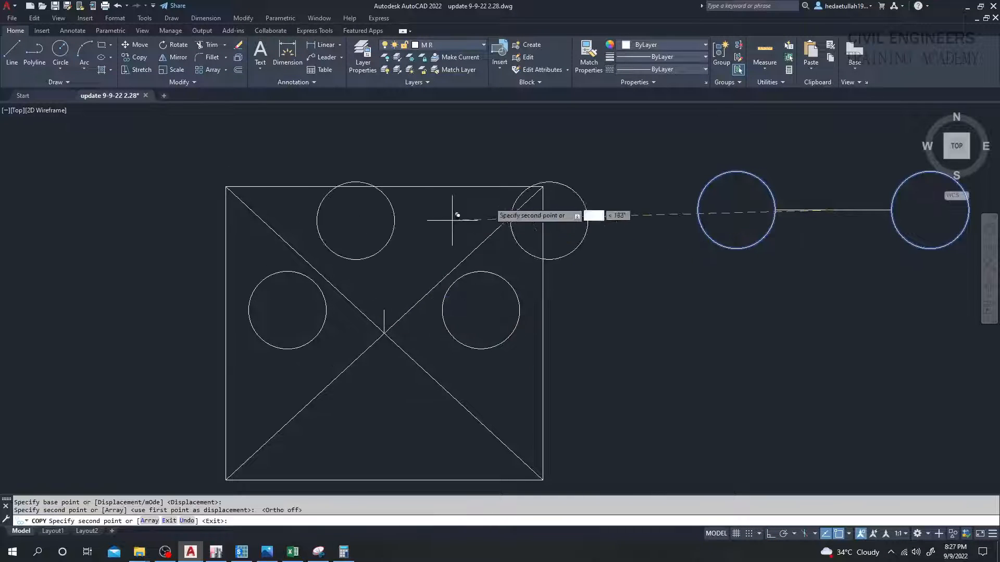
{"action": "key", "text": "Escape"}
{"action": "scroll", "coordinate": [612, 245], "scroll_direction": "down", "scroll_amount": 4}
{"action": "middle_click_drag", "start_coordinate": [615, 292], "coordinate": [612, 316]}
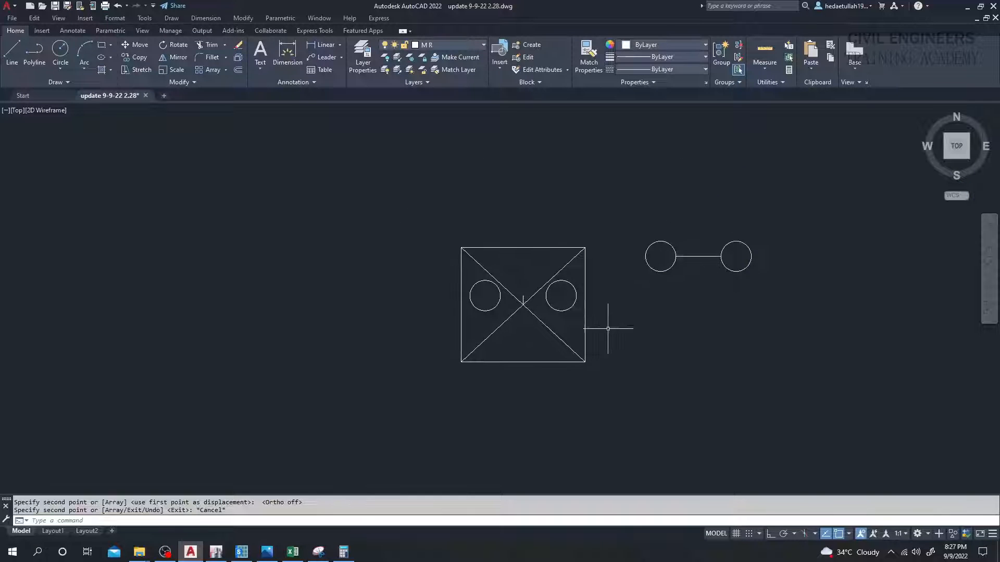
Draw a 50 ft vertical line upward from the centre of the left pile circle inside the rectangle with Ortho on, and delete it.
{"action": "scroll", "coordinate": [540, 330], "scroll_direction": "up", "scroll_amount": 2}
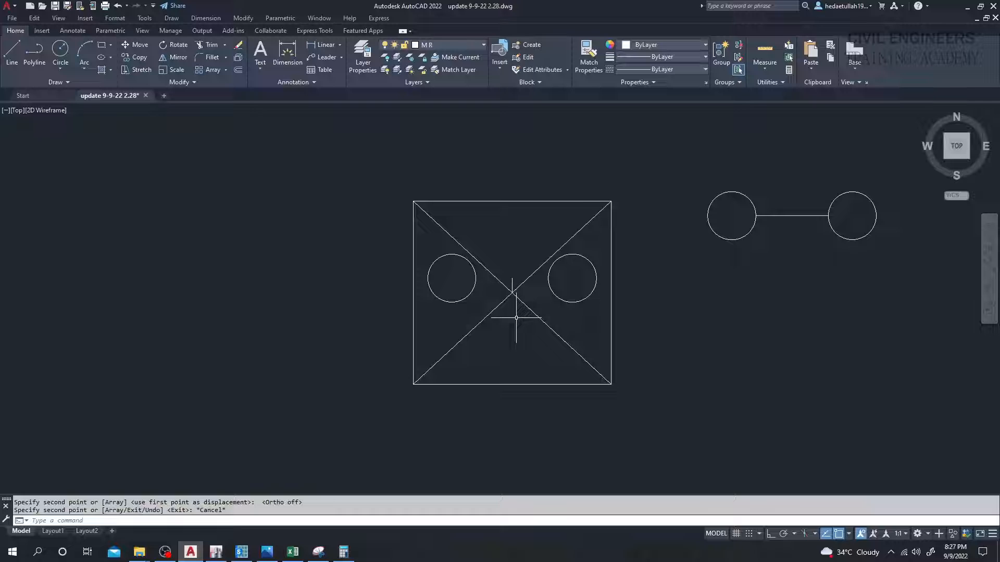
{"action": "middle_click_drag", "start_coordinate": [363, 348], "coordinate": [346, 369]}
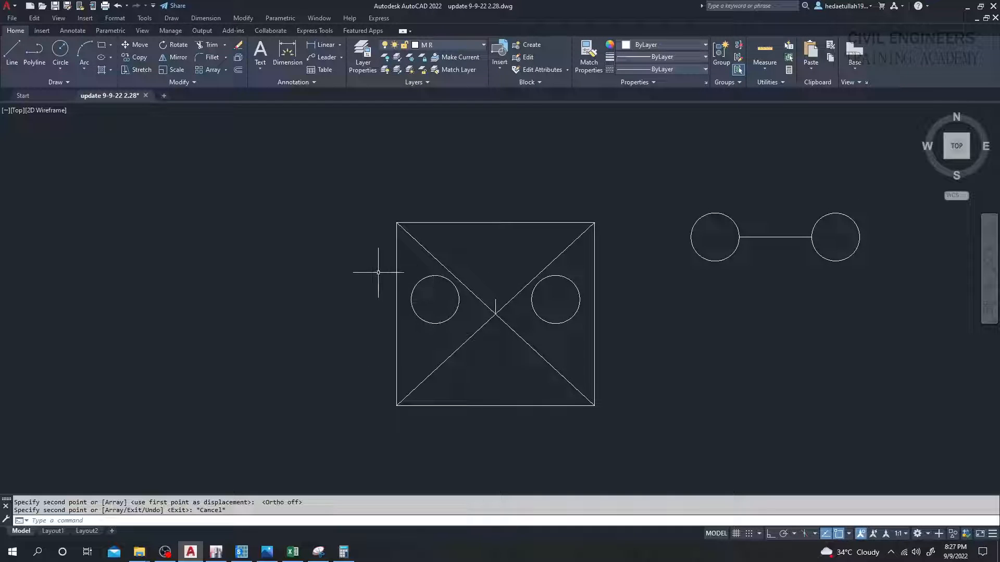
{"action": "left_click", "coordinate": [12, 52]}
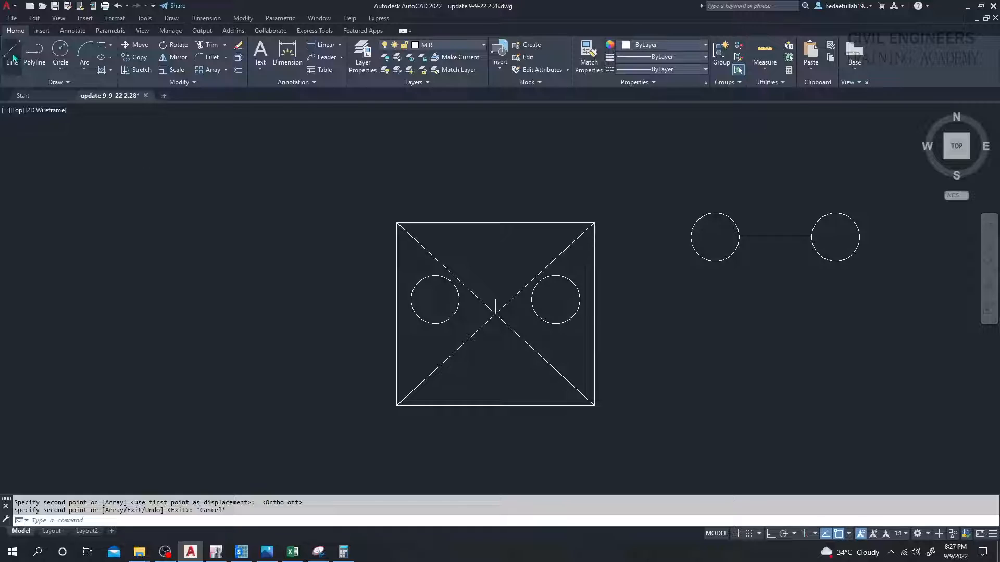
{"action": "left_click", "coordinate": [434, 300]}
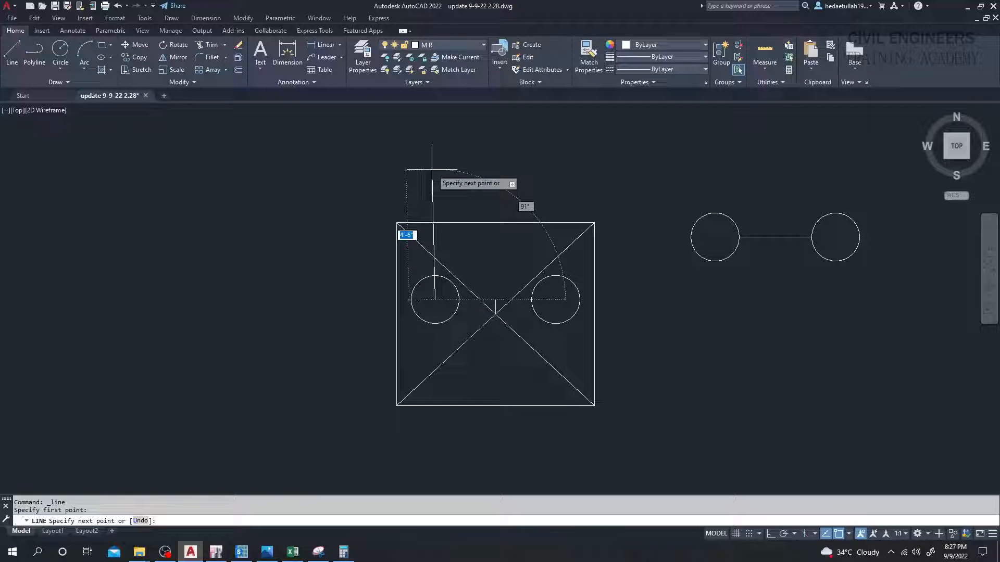
{"action": "key", "text": "F8"}
{"action": "type", "text": "50"}
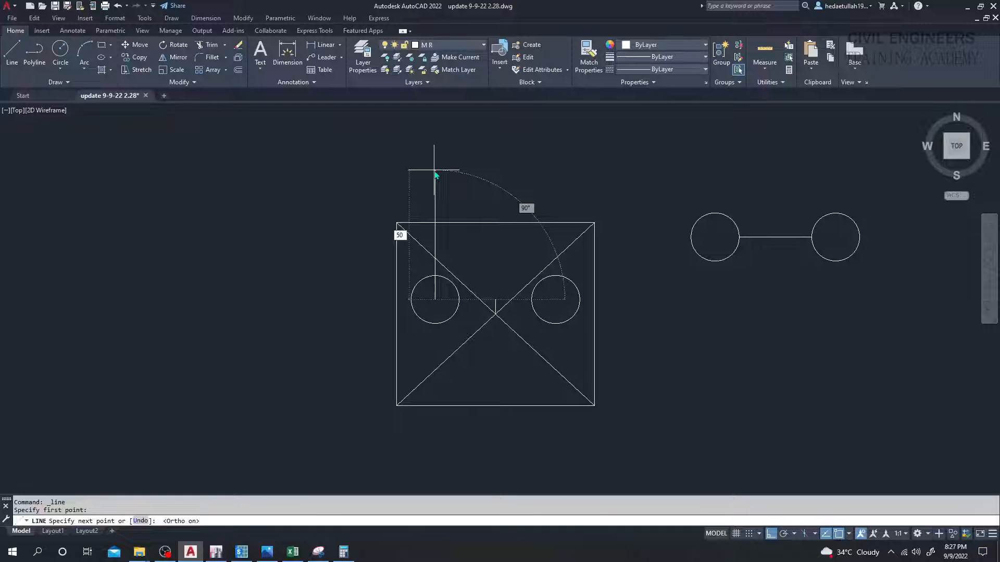
{"action": "key", "text": "Return"}
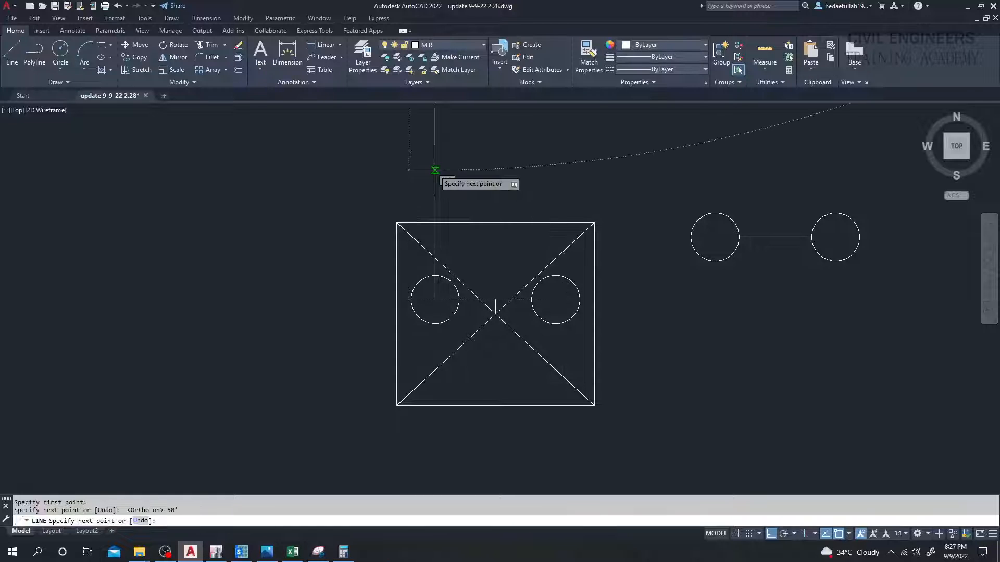
{"action": "scroll", "coordinate": [346, 156], "scroll_direction": "down", "scroll_amount": 5}
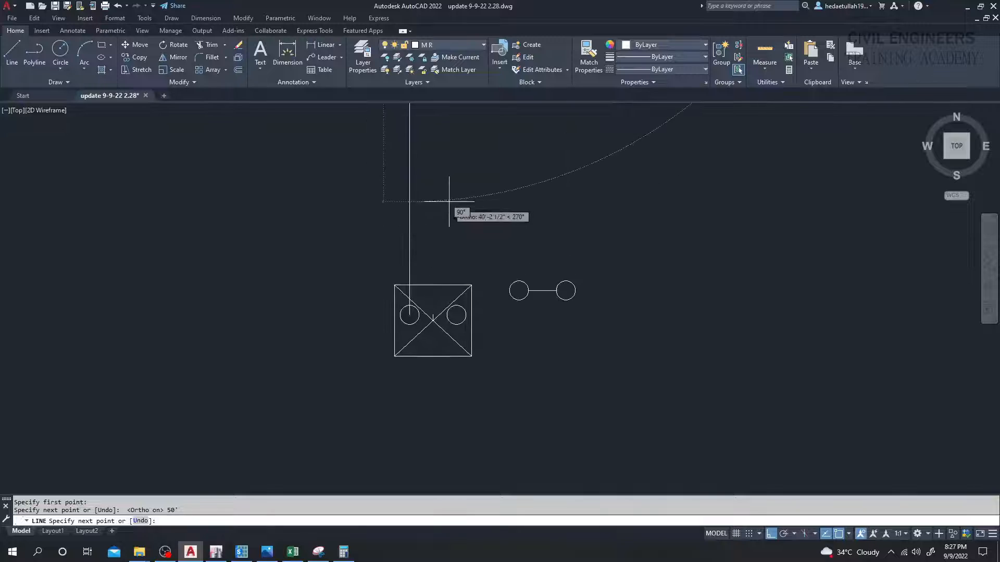
{"action": "key", "text": "Escape"}
{"action": "left_click", "coordinate": [409, 222]}
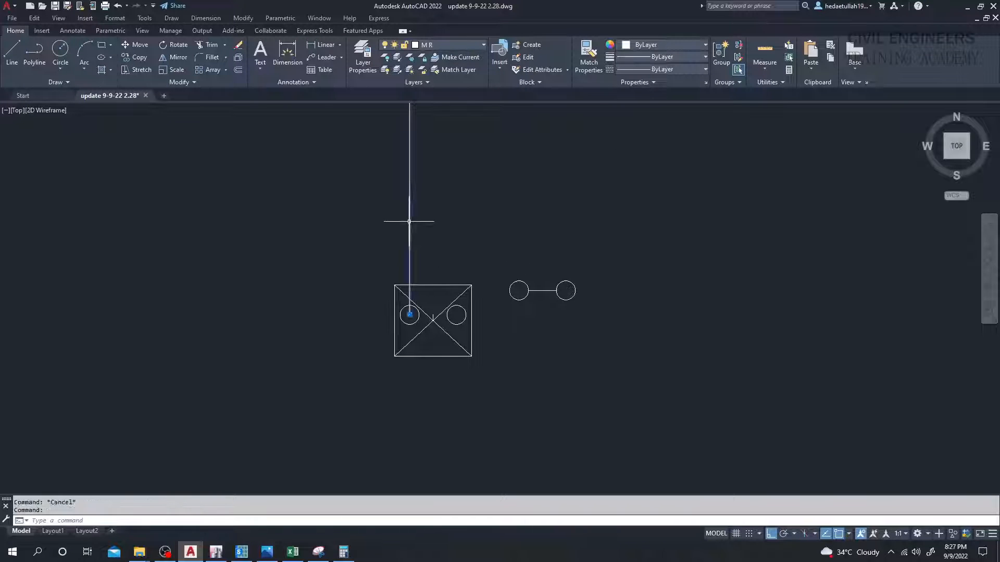
{"action": "key", "text": "Delete"}
Draw a 50 in vertical line upward from the centre of the rectangle's left pile circle, and delete it.
{"action": "scroll", "coordinate": [411, 219], "scroll_direction": "up", "scroll_amount": 6}
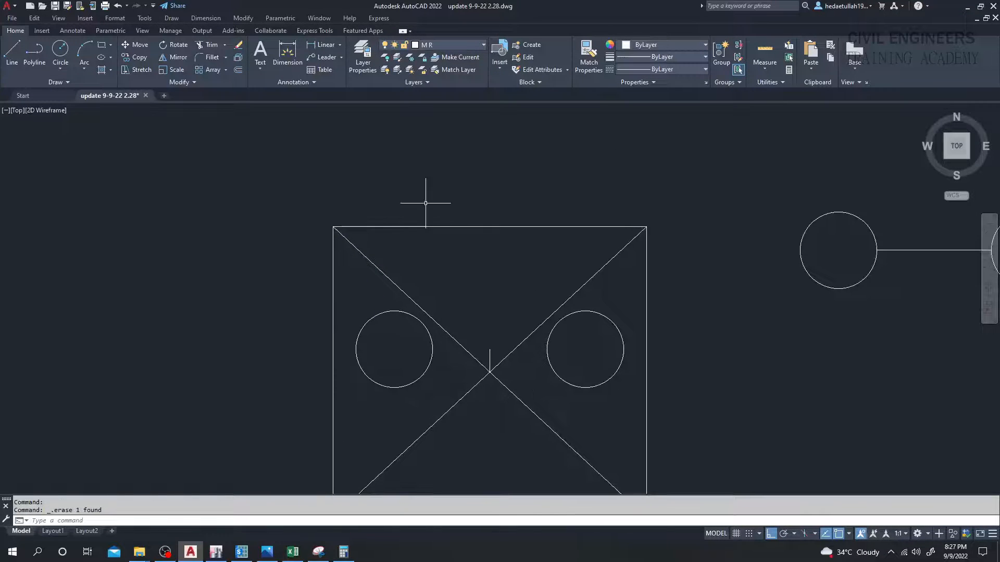
{"action": "type", "text": "l"}
{"action": "key", "text": "Return"}
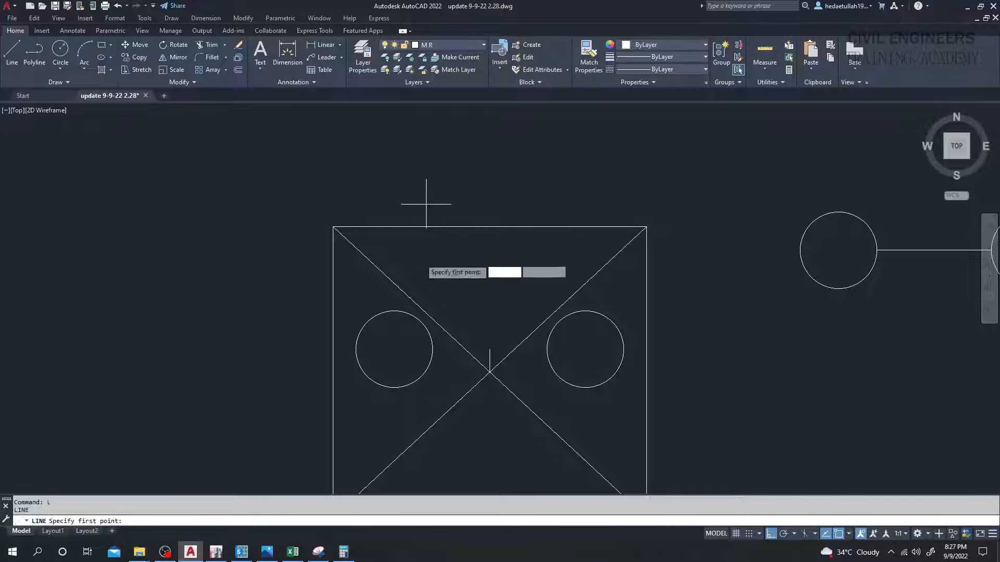
{"action": "left_click", "coordinate": [394, 350]}
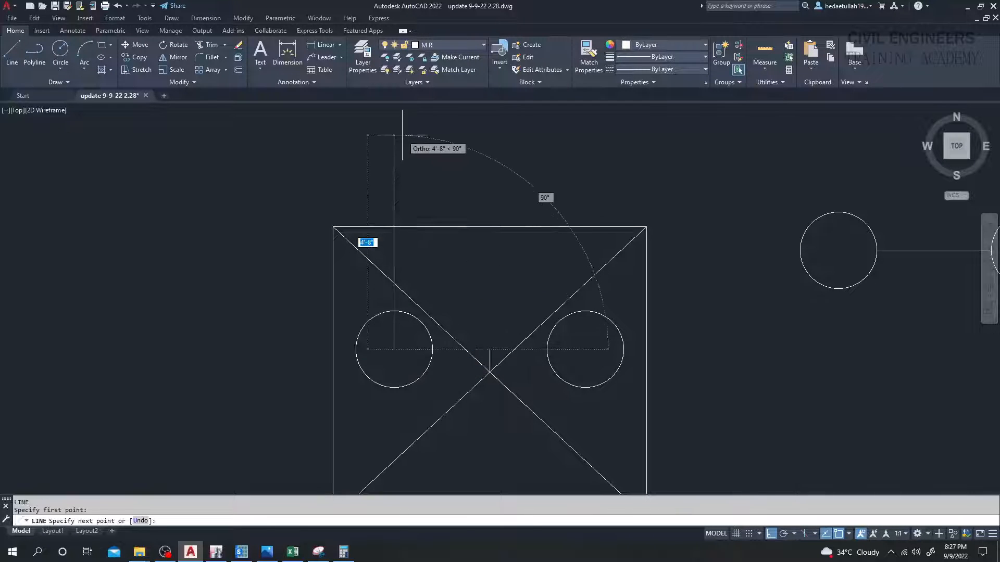
{"action": "type", "text": "50"}
{"action": "key", "text": "Return"}
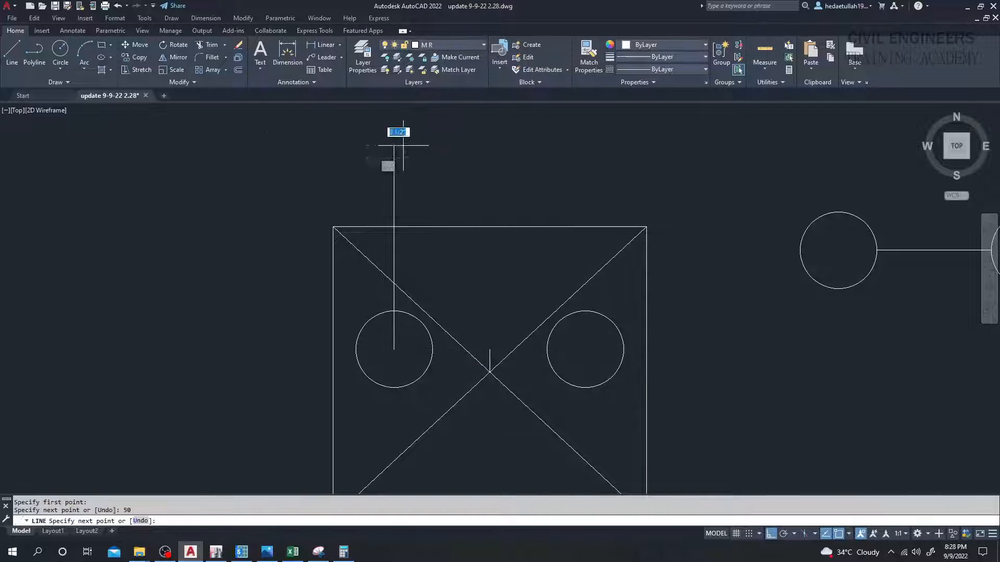
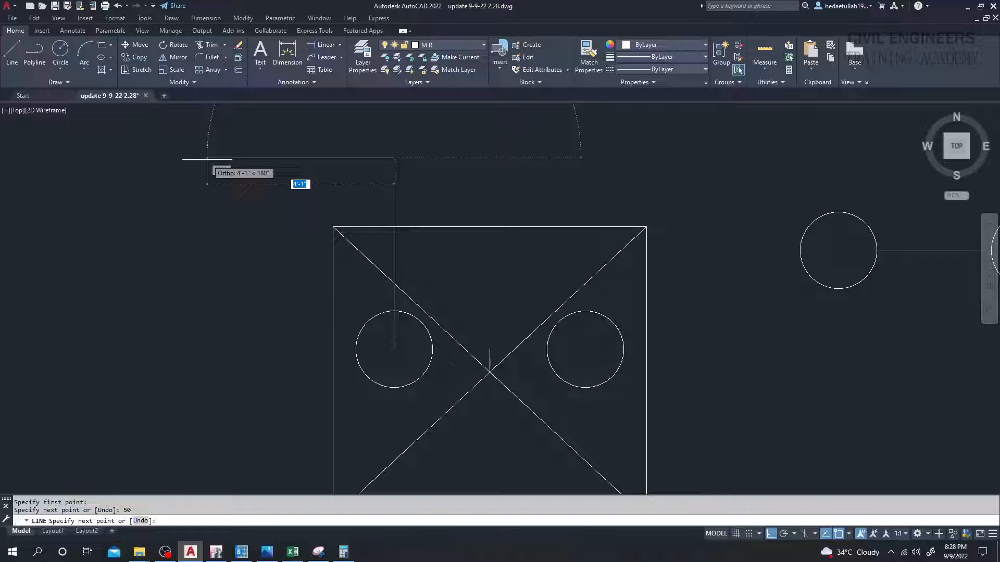
{"action": "key", "text": "Escape"}
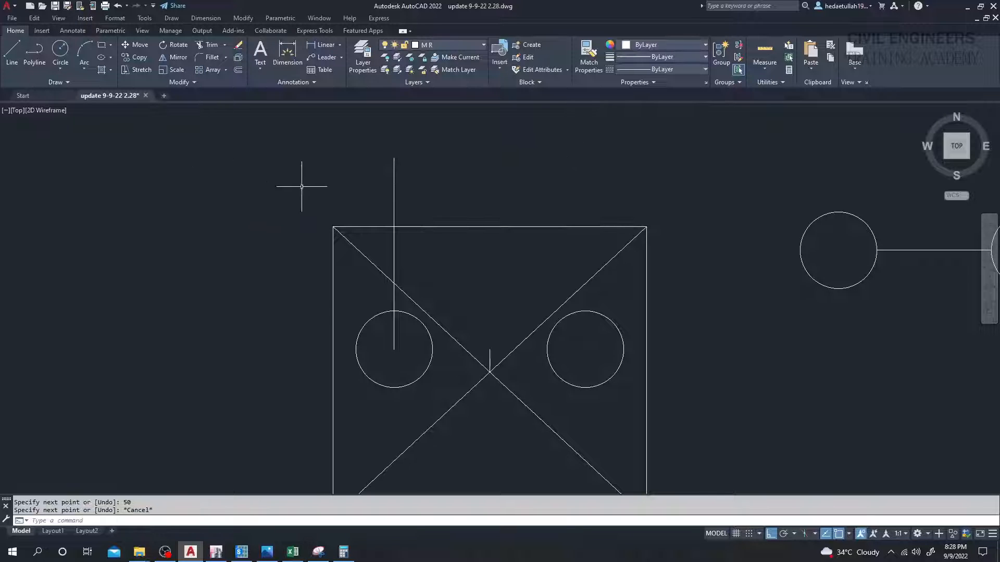
{"action": "left_click", "coordinate": [394, 186]}
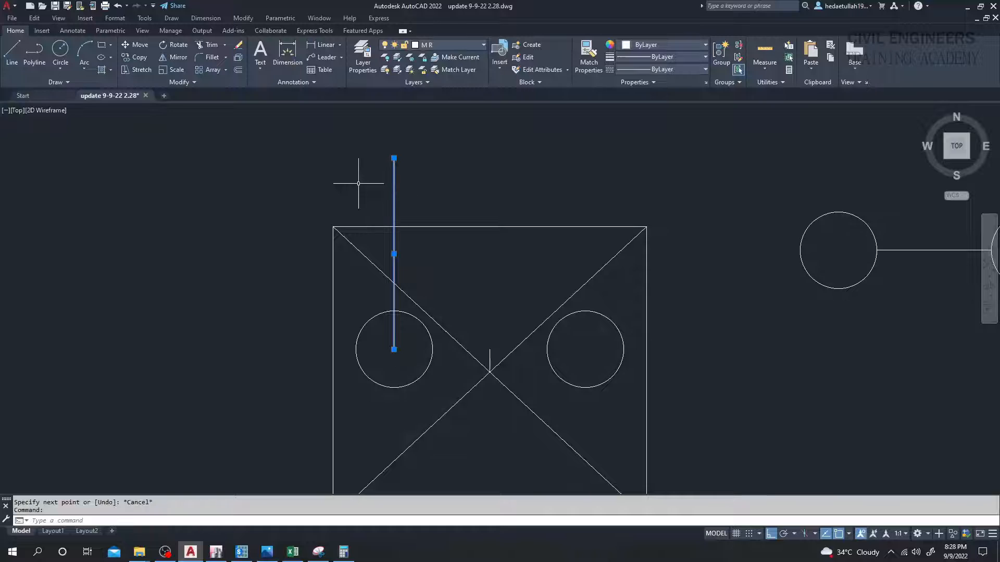
{"action": "key", "text": "Delete"}
Draw a vertical line and an equally long horizontal line rightward from its upper end, in the empty area left of the rectangle.
{"action": "middle_click_drag", "start_coordinate": [373, 180], "coordinate": [401, 180]}
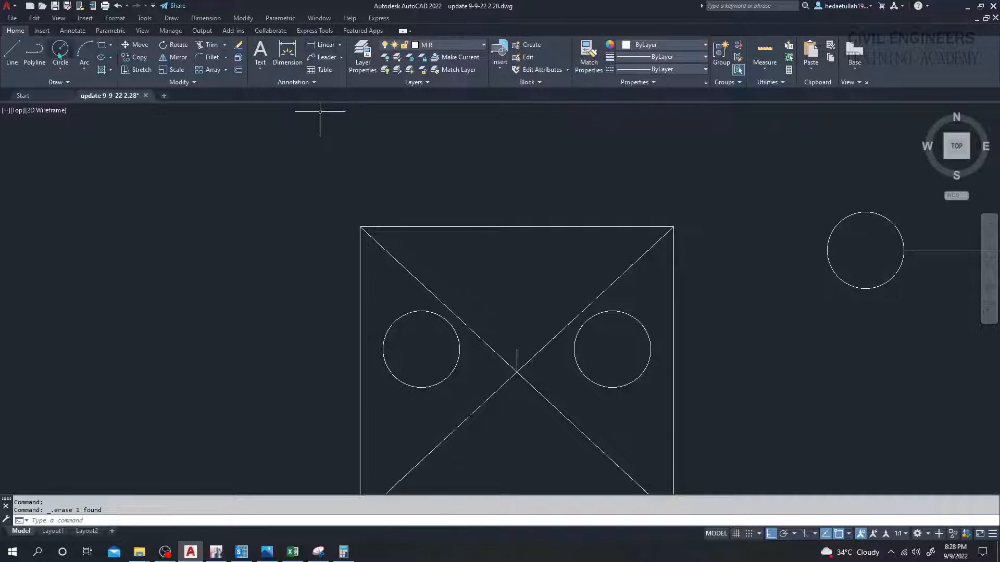
{"action": "left_click", "coordinate": [12, 52]}
{"action": "left_click", "coordinate": [122, 327]}
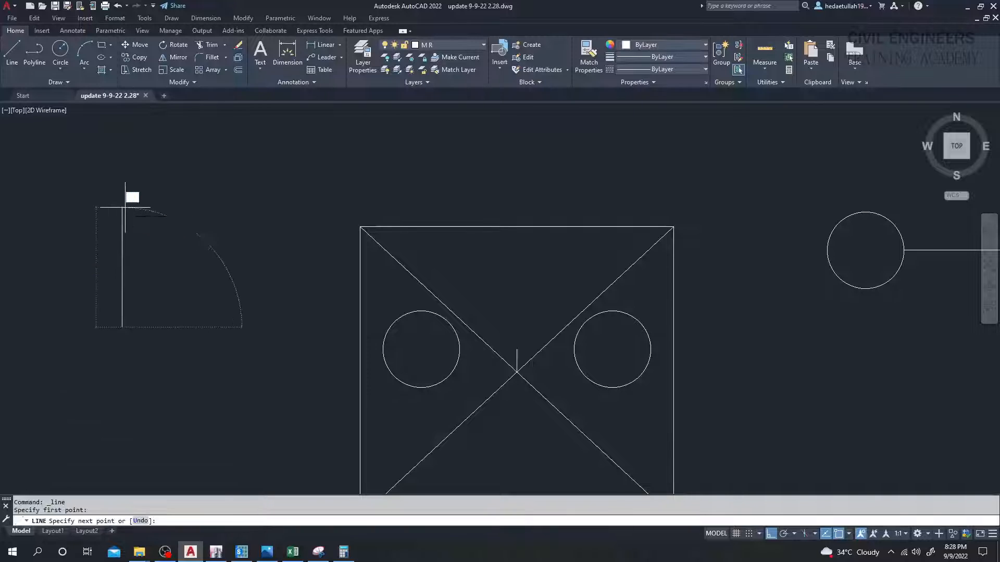
{"action": "left_click", "coordinate": [128, 207]}
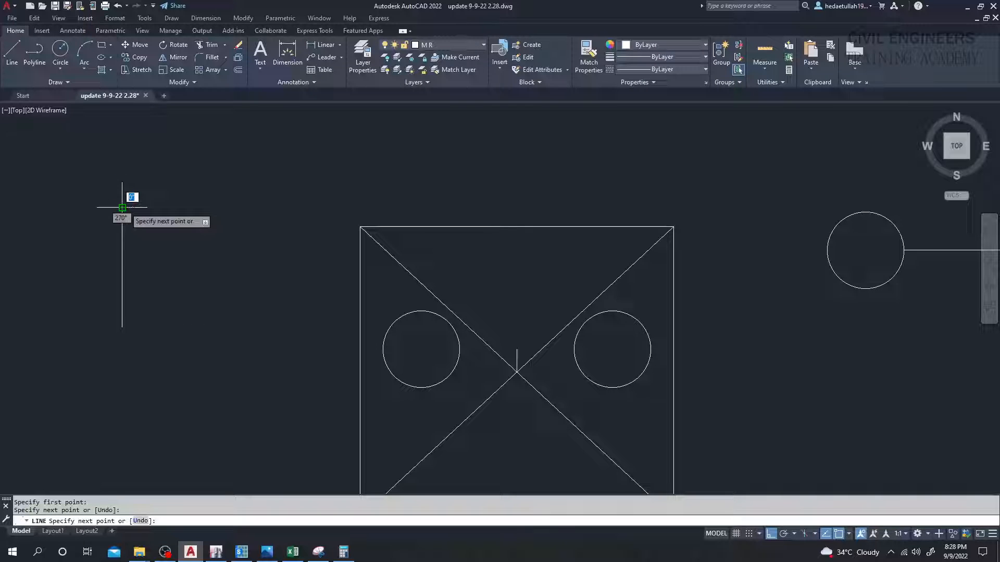
{"action": "left_click", "coordinate": [242, 207]}
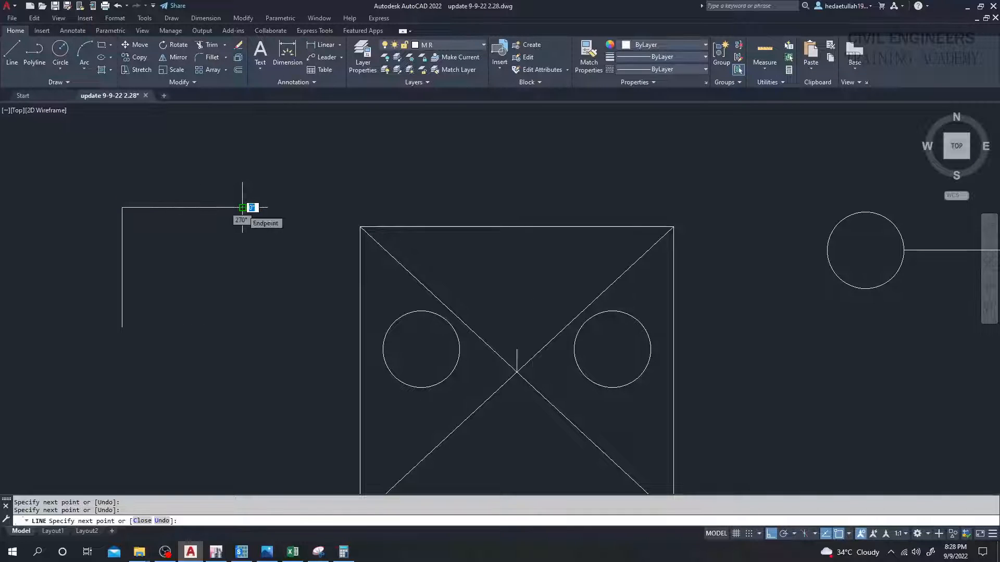
{"action": "key", "text": "Escape"}
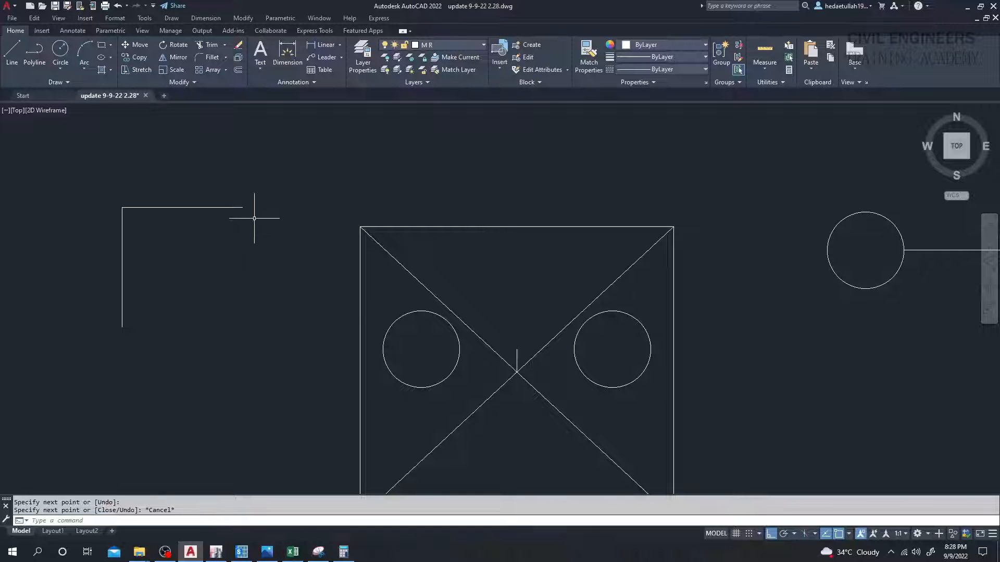
Close the two perpendicular lines into a right triangle with a diagonal line between their free ends, with Ortho off.
{"action": "key", "text": "space"}
{"action": "left_click", "coordinate": [122, 327]}
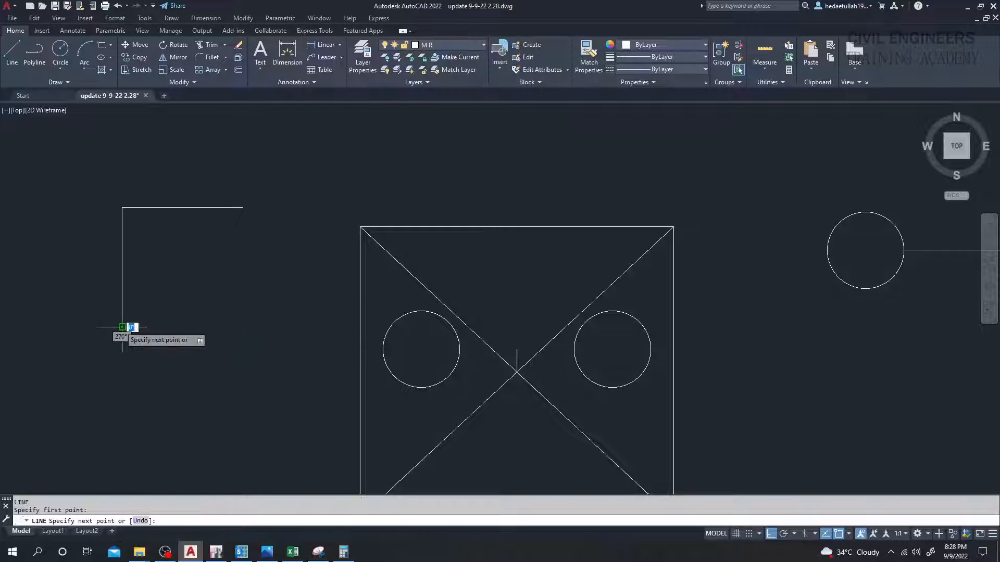
{"action": "key", "text": "F8"}
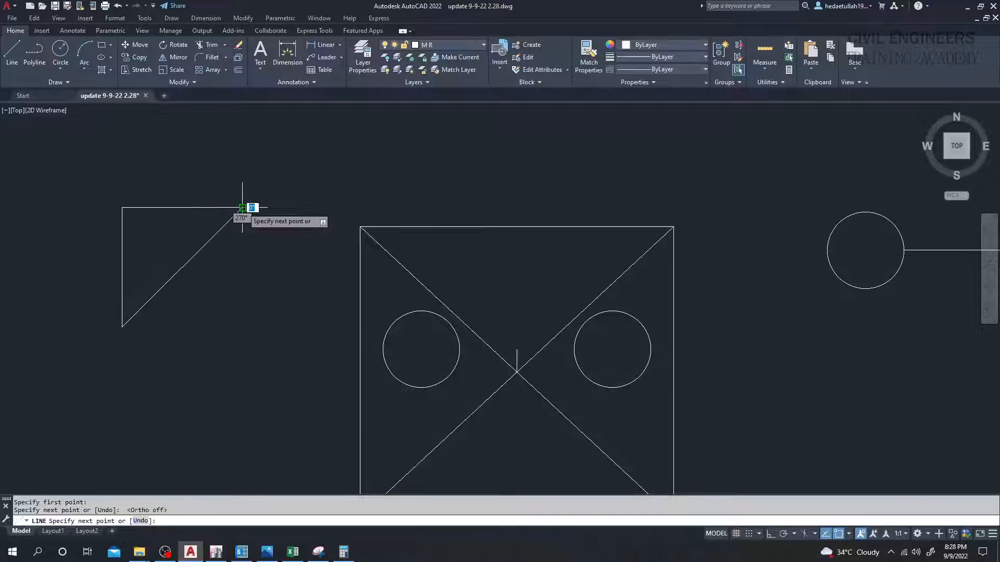
{"action": "left_click", "coordinate": [242, 208]}
{"action": "key", "text": "Return"}
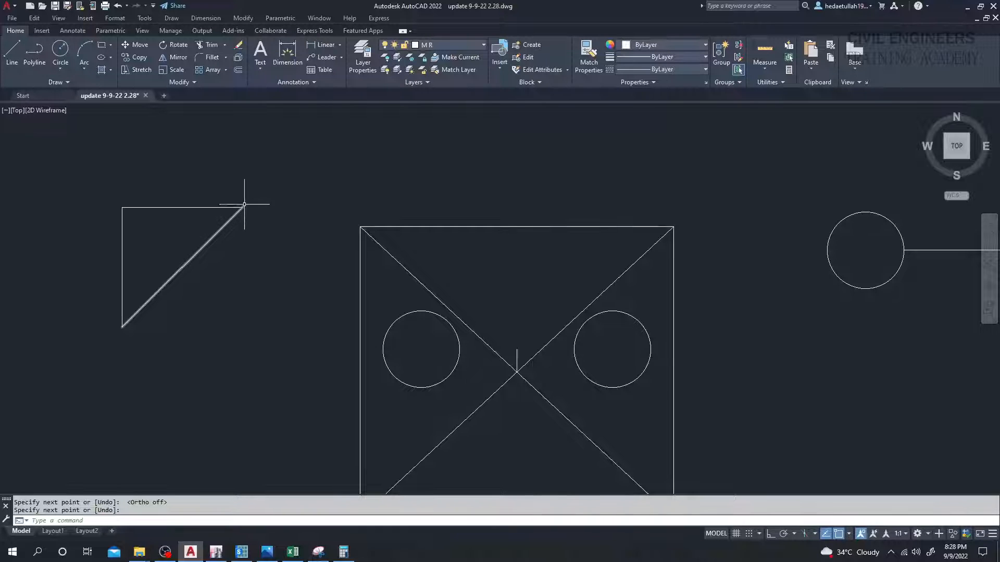
{"action": "middle_click_drag", "start_coordinate": [261, 240], "coordinate": [282, 240]}
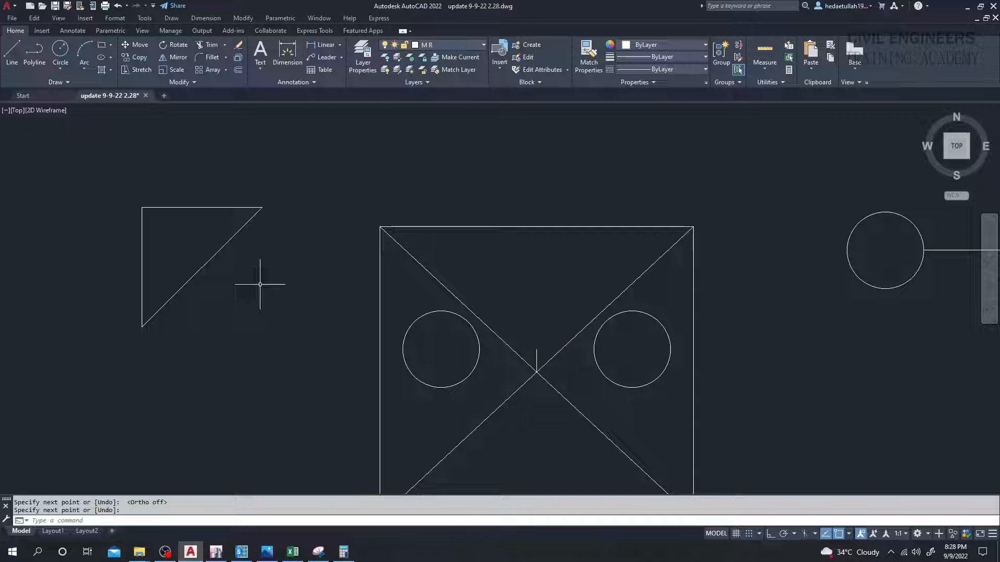
{"action": "middle_click_drag", "start_coordinate": [260, 284], "coordinate": [288, 285]}
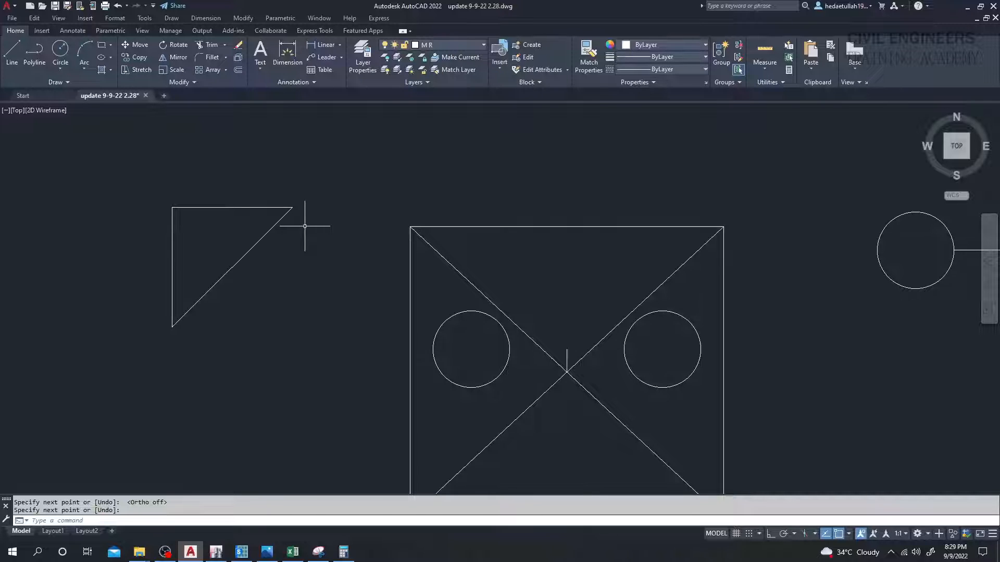
{"action": "scroll", "coordinate": [305, 226], "scroll_direction": "down", "scroll_amount": 2}
{"action": "middle_click_drag", "start_coordinate": [332, 279], "coordinate": [337, 283]}
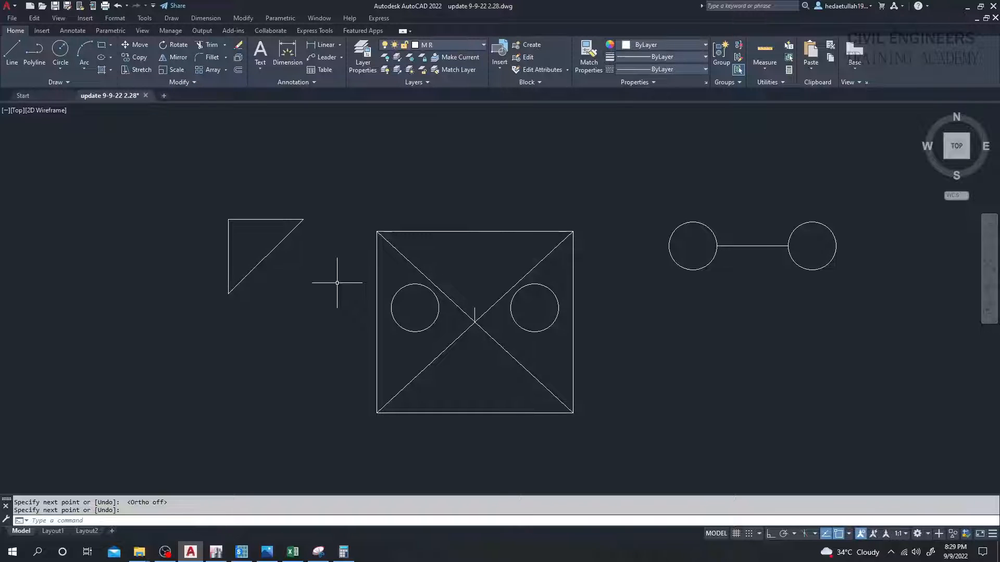
Draw a 50 in diagonal line from the rectangle's left pile circle centre up and to the left at about 135°, with Ortho off.
{"action": "scroll", "coordinate": [399, 243], "scroll_direction": "up", "scroll_amount": 2}
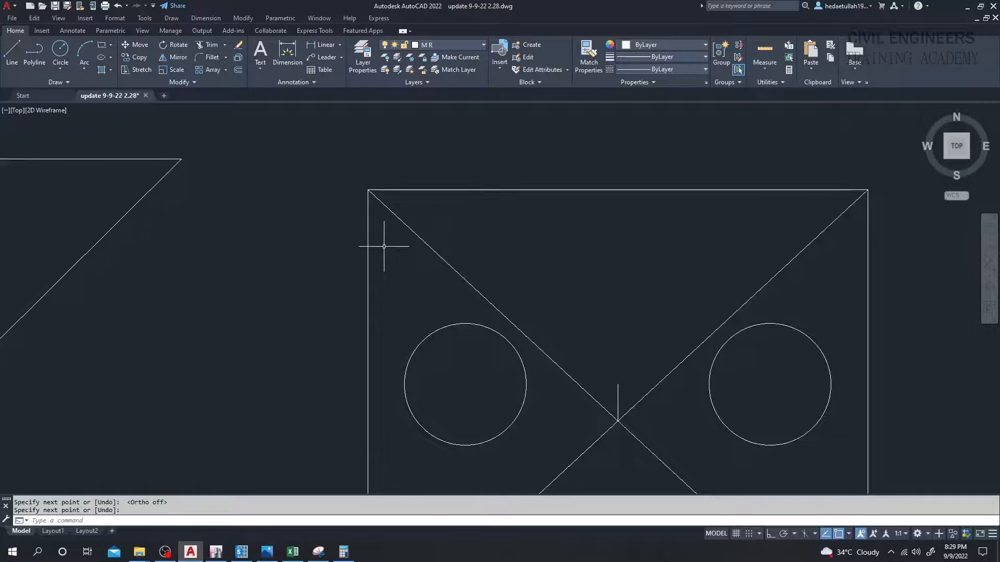
{"action": "scroll", "coordinate": [386, 251], "scroll_direction": "down", "scroll_amount": 1}
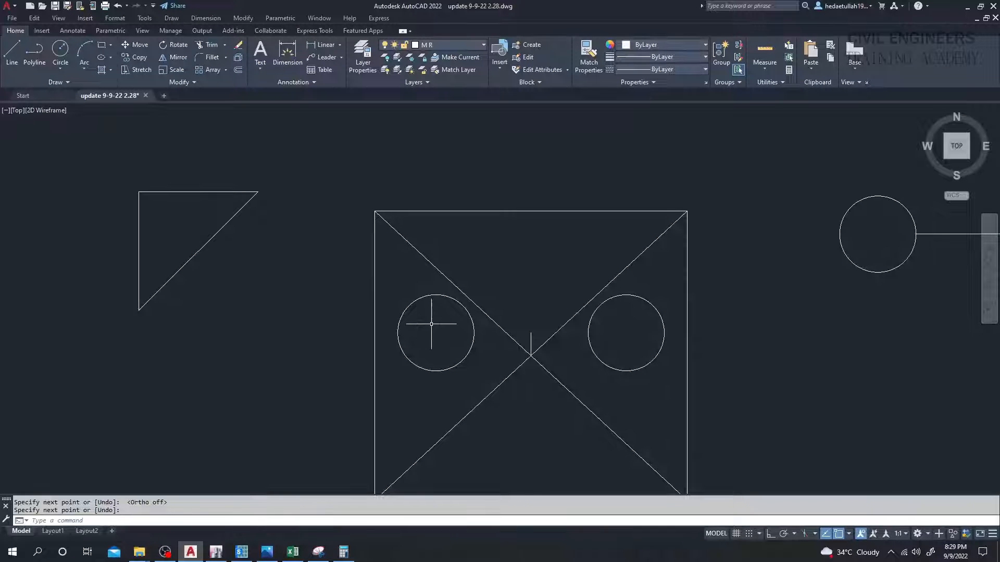
{"action": "middle_click_drag", "start_coordinate": [289, 269], "coordinate": [289, 309]}
{"action": "middle_click_drag", "start_coordinate": [324, 260], "coordinate": [329, 278]}
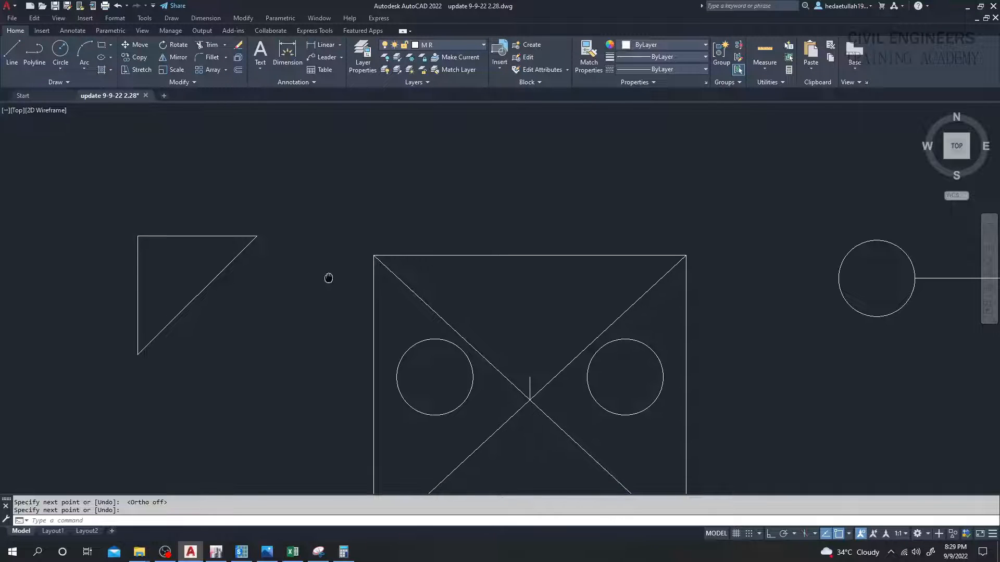
{"action": "middle_click_drag", "start_coordinate": [434, 363], "coordinate": [437, 359]}
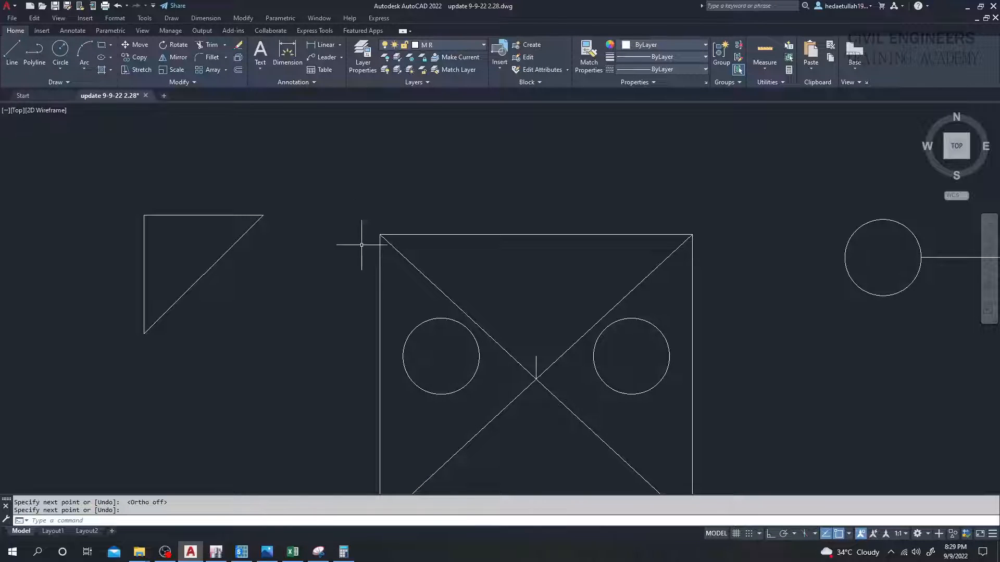
{"action": "left_click", "coordinate": [16, 58]}
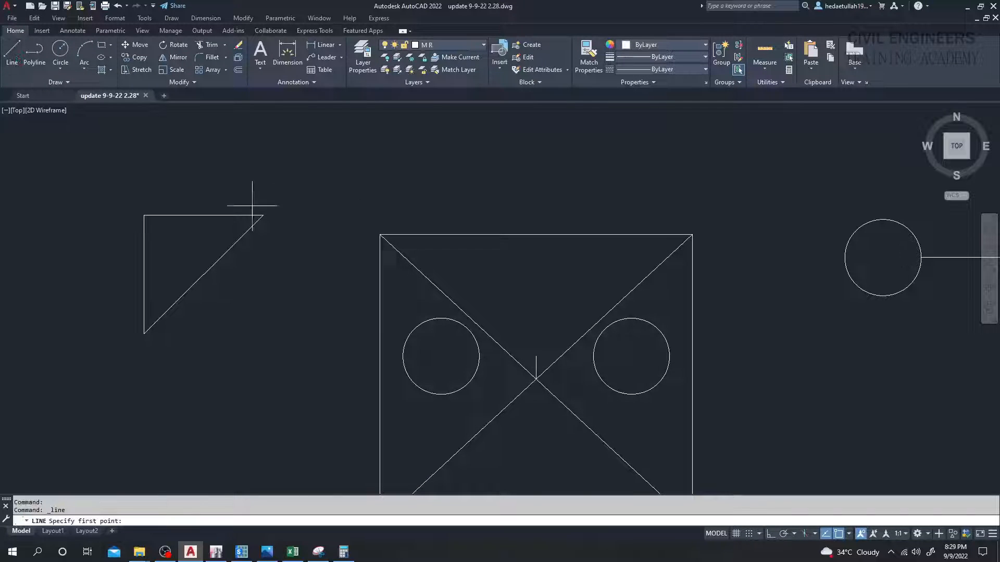
{"action": "left_click", "coordinate": [440, 357]}
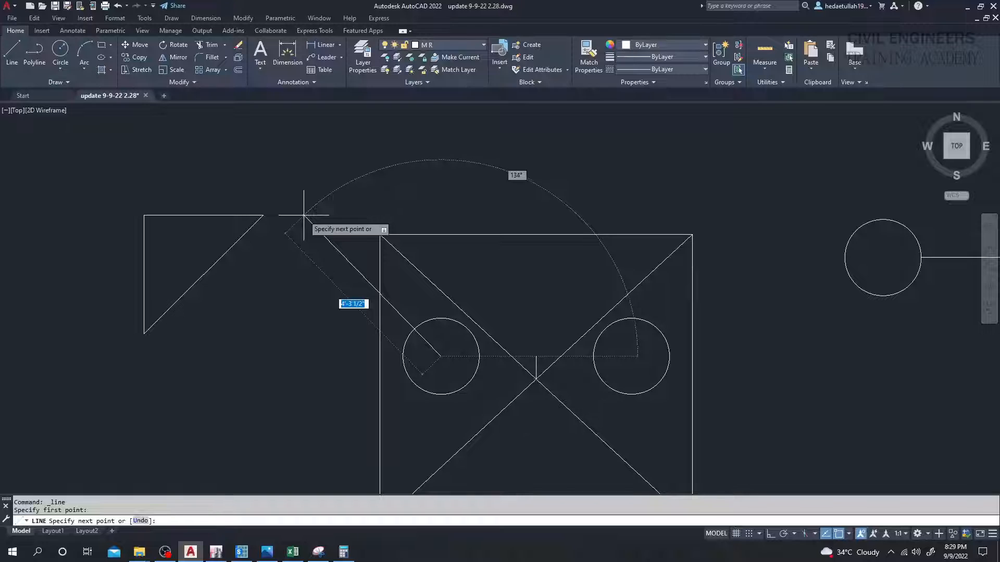
{"action": "type", "text": "50"}
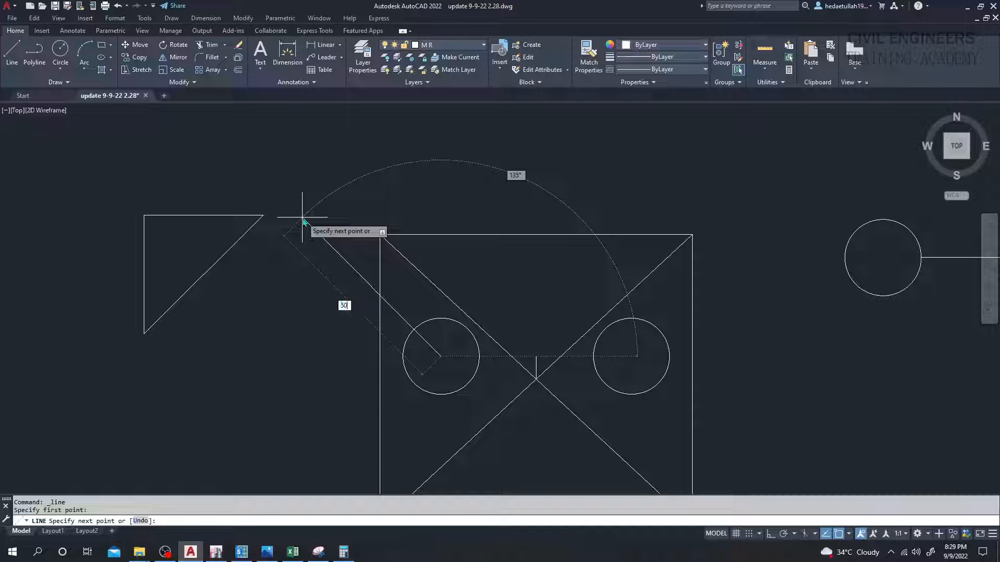
{"action": "key", "text": "Return"}
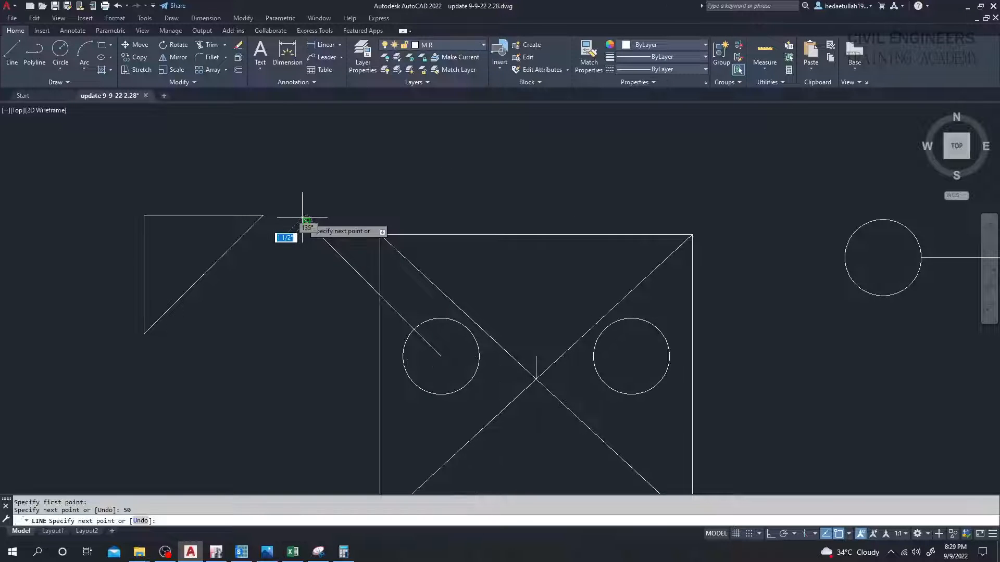
{"action": "left_click", "coordinate": [303, 219]}
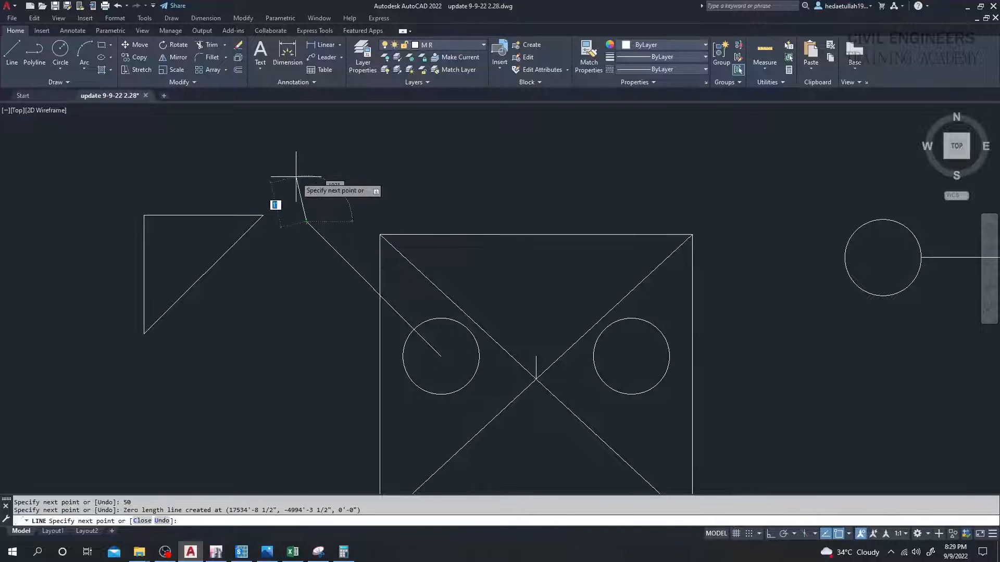
{"action": "key", "text": "Escape"}
{"action": "scroll", "coordinate": [320, 219], "scroll_direction": "down", "scroll_amount": 2}
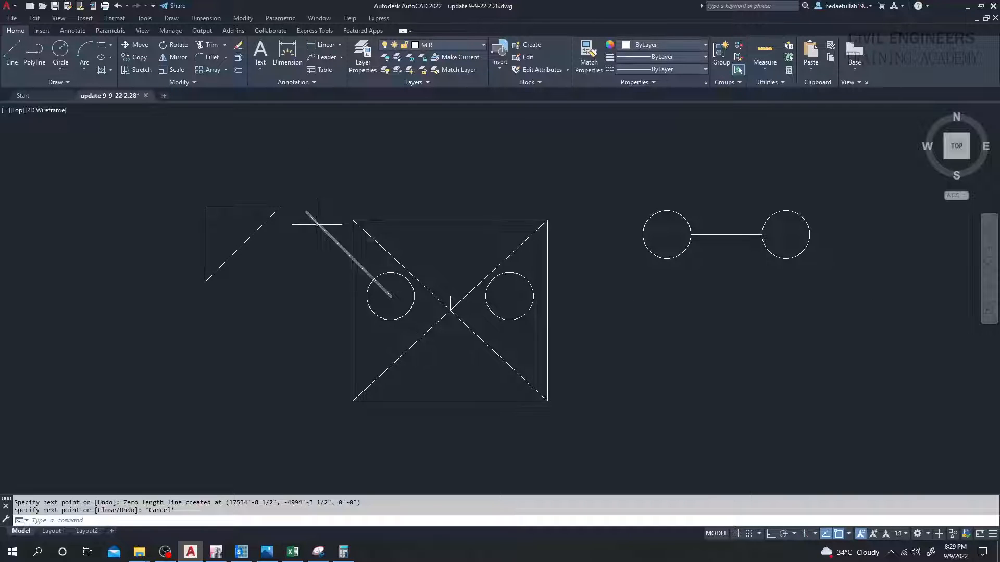
Draw a horizontal line extending leftward from the rectangle's upper-left corner, past the 50 in diagonal line.
{"action": "scroll", "coordinate": [319, 218], "scroll_direction": "up", "scroll_amount": 4}
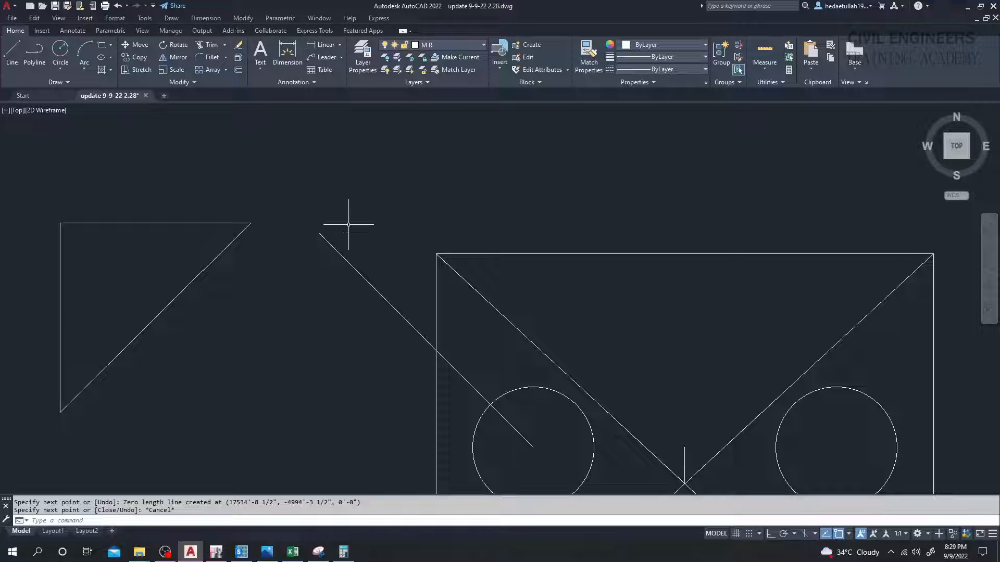
{"action": "left_click", "coordinate": [11, 53]}
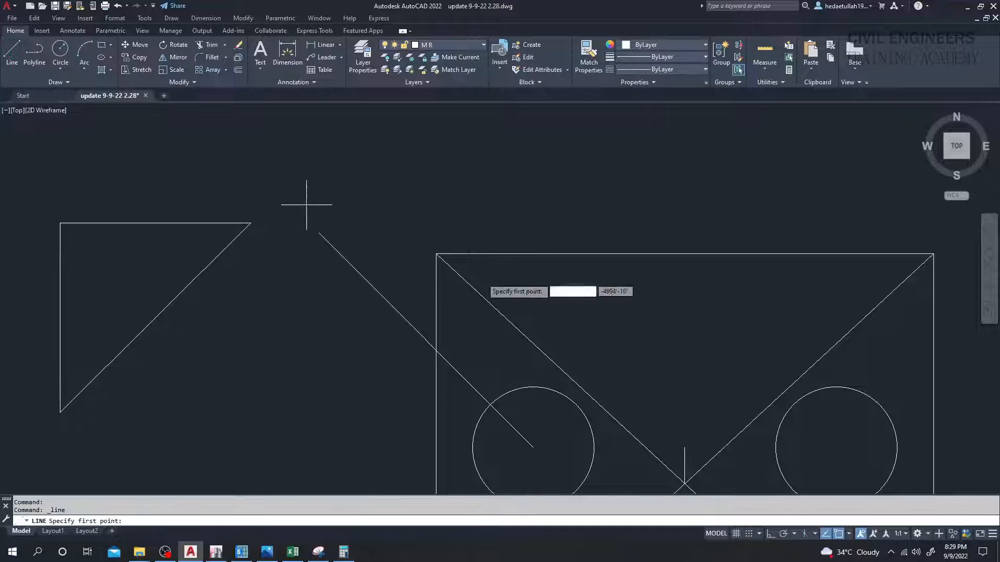
{"action": "left_click", "coordinate": [436, 255]}
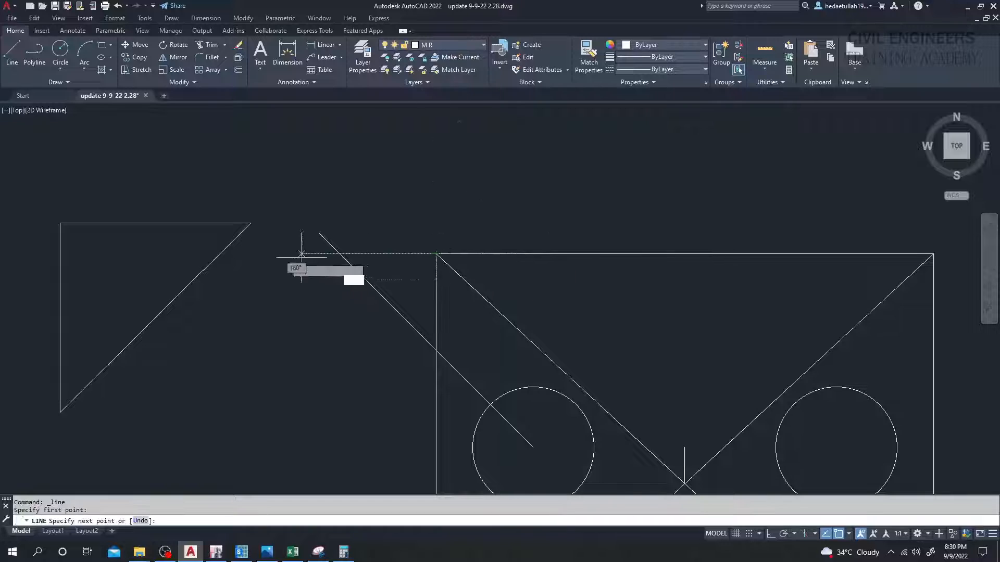
{"action": "left_click", "coordinate": [254, 254]}
{"action": "key", "text": "Return"}
Draw a vertical line upward from the rectangle's upper-left corner with Ortho on.
{"action": "key", "text": "Return"}
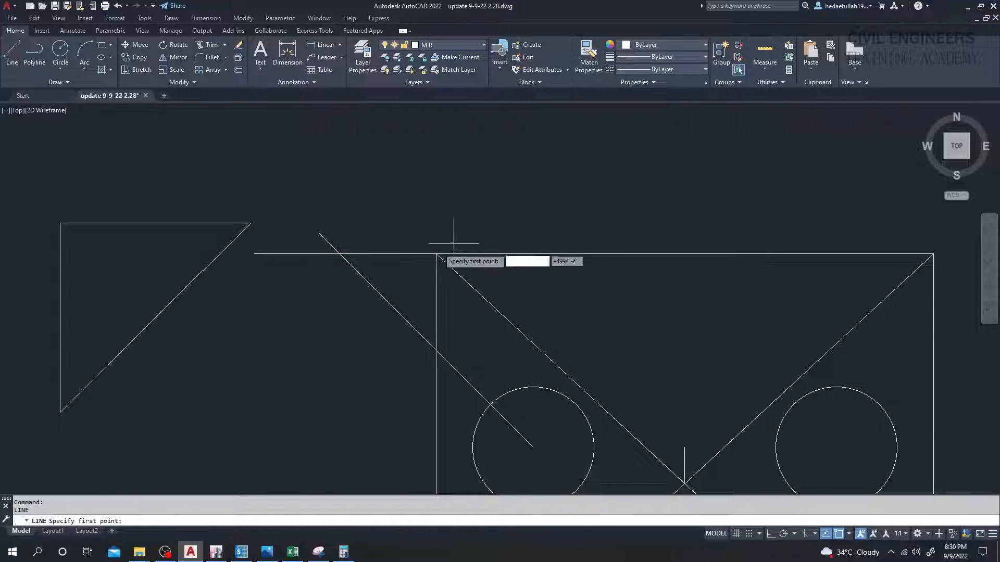
{"action": "left_click", "coordinate": [436, 254]}
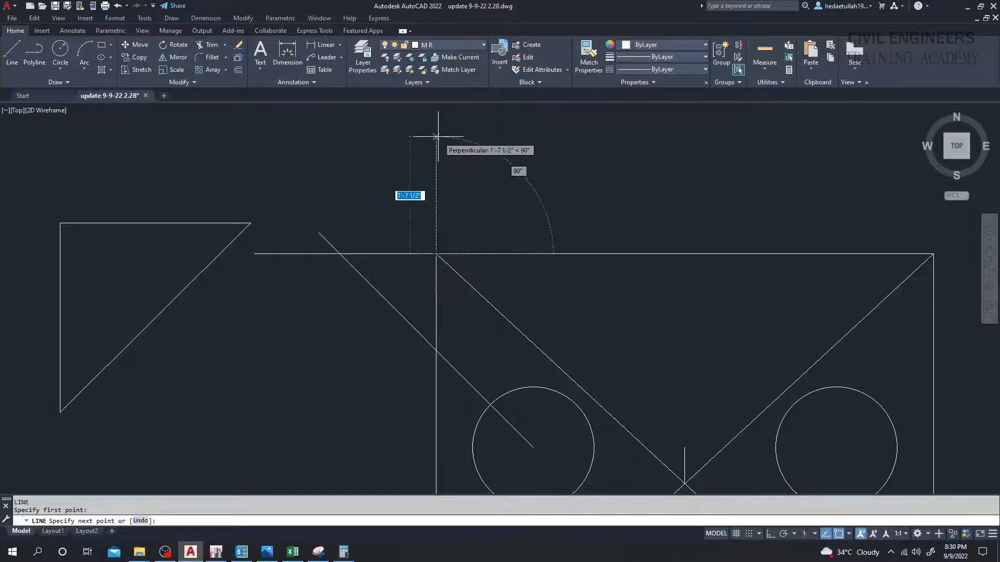
{"action": "key", "text": "F8"}
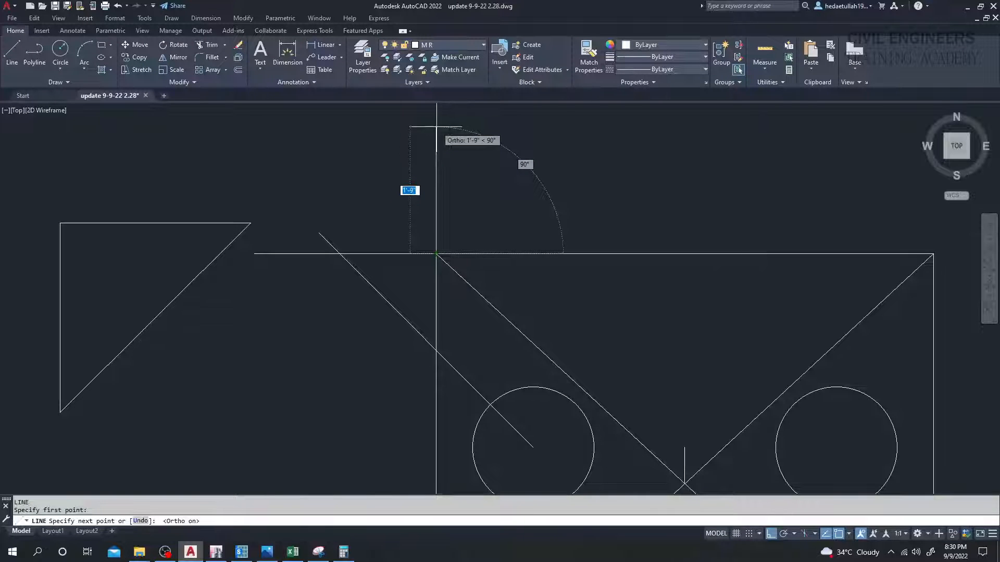
{"action": "middle_click_drag", "start_coordinate": [436, 128], "coordinate": [444, 182]}
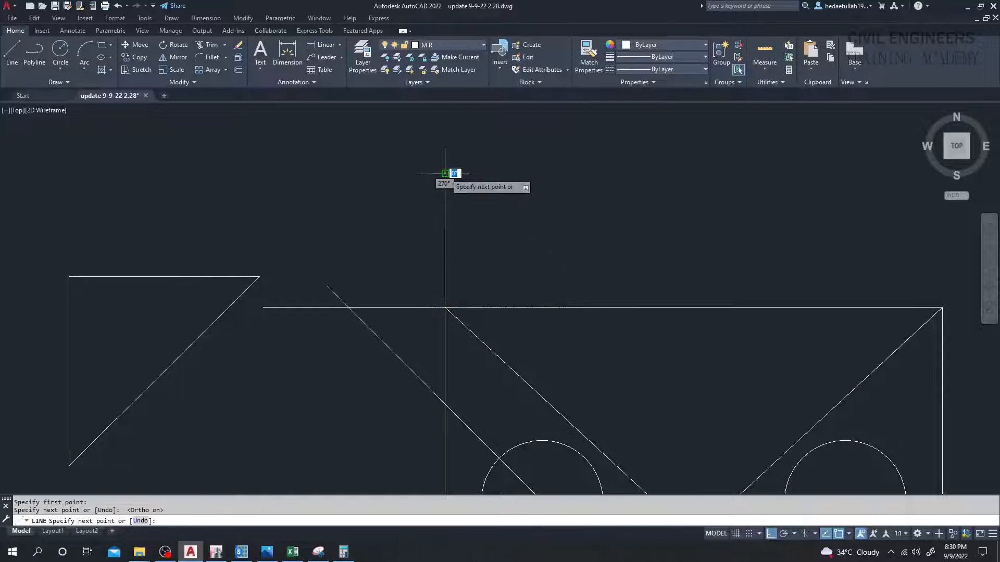
{"action": "left_click", "coordinate": [444, 173]}
{"action": "key", "text": "Escape"}
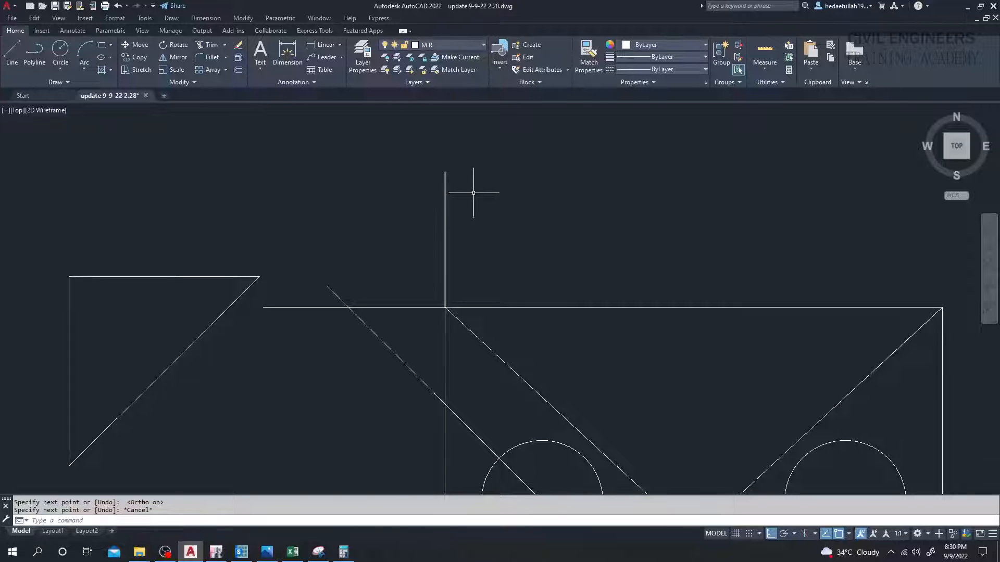
Draw a horizontal line from the 50 in diagonal's outer end rightward to the vertical line above the rectangle's corner.
{"action": "middle_click_drag", "start_coordinate": [469, 189], "coordinate": [465, 190]}
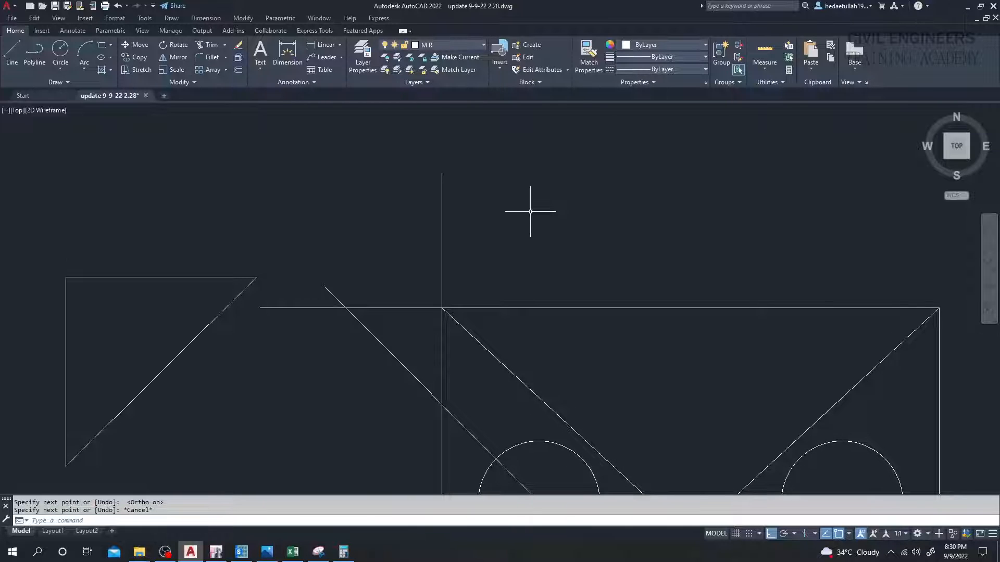
{"action": "scroll", "coordinate": [530, 211], "scroll_direction": "down", "scroll_amount": 2}
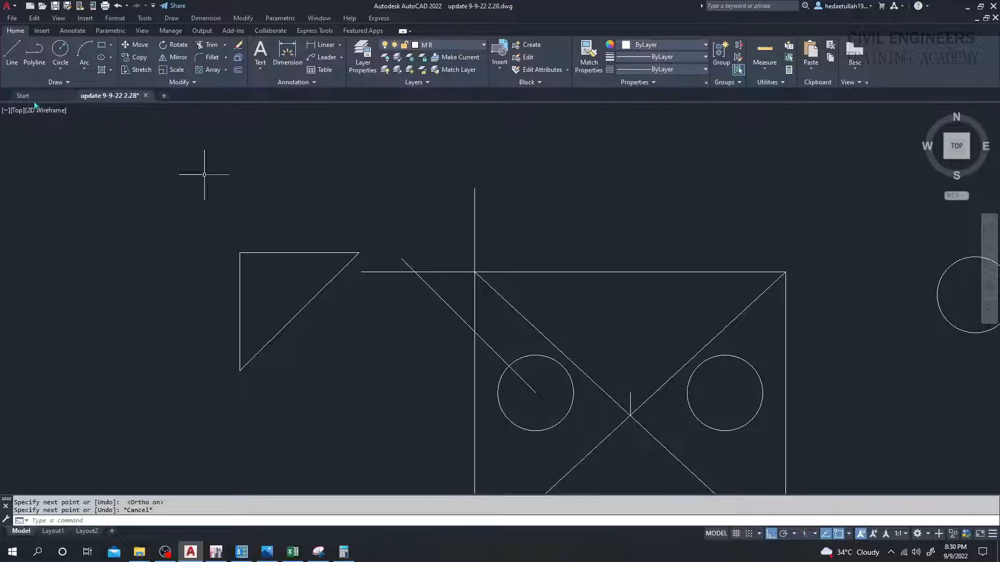
{"action": "left_click", "coordinate": [12, 57]}
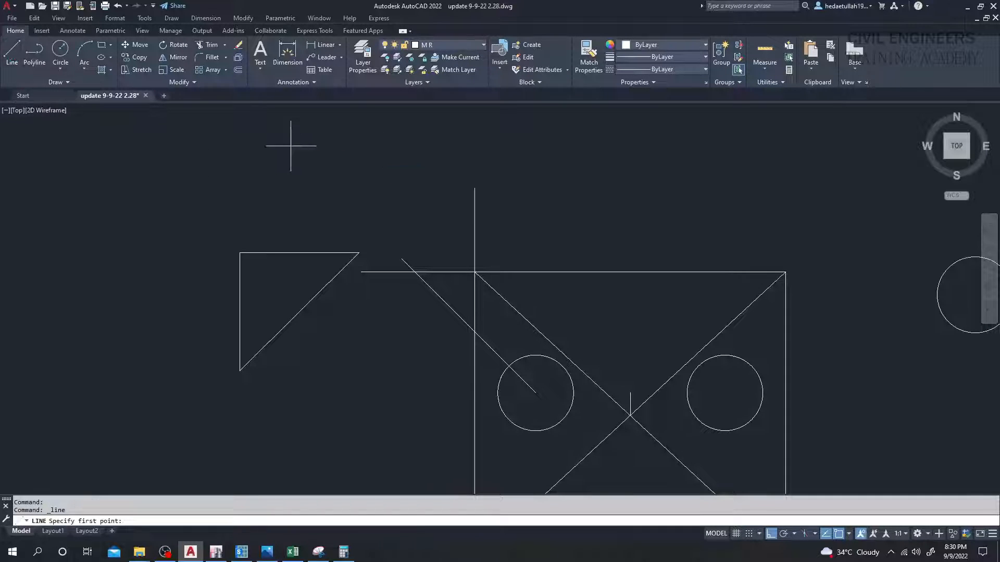
{"action": "scroll", "coordinate": [405, 256], "scroll_direction": "up", "scroll_amount": 3}
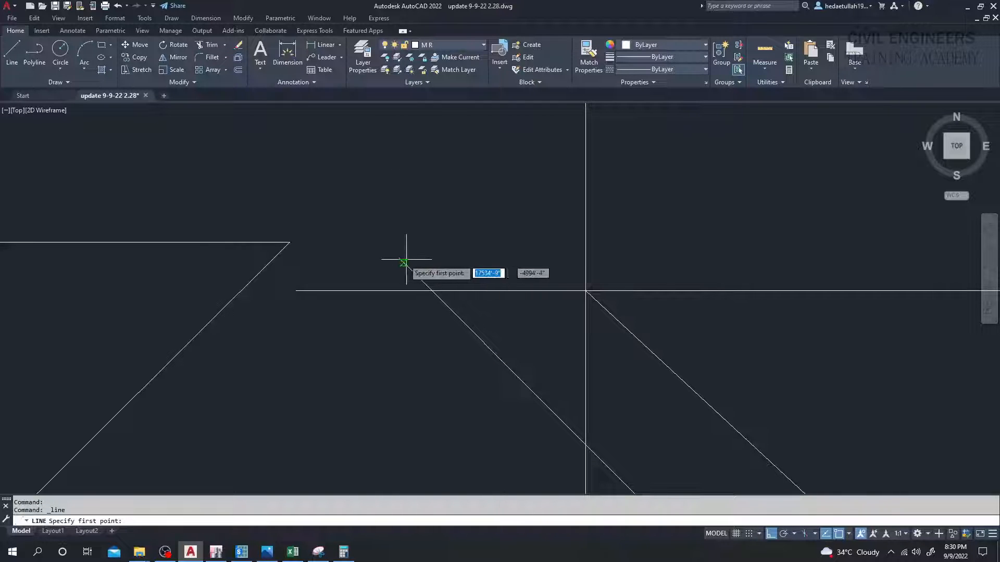
{"action": "left_click", "coordinate": [400, 258]}
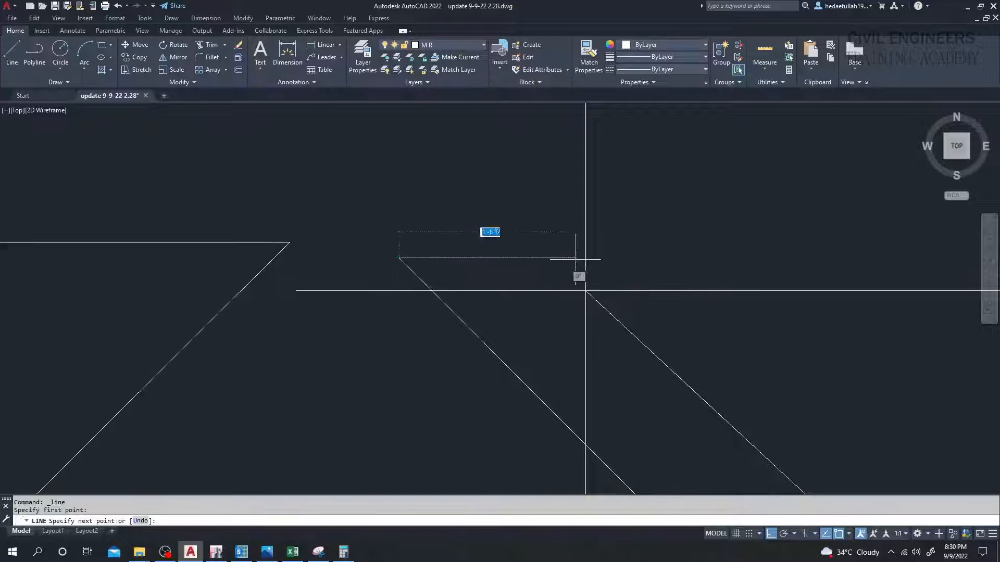
{"action": "left_click", "coordinate": [559, 229]}
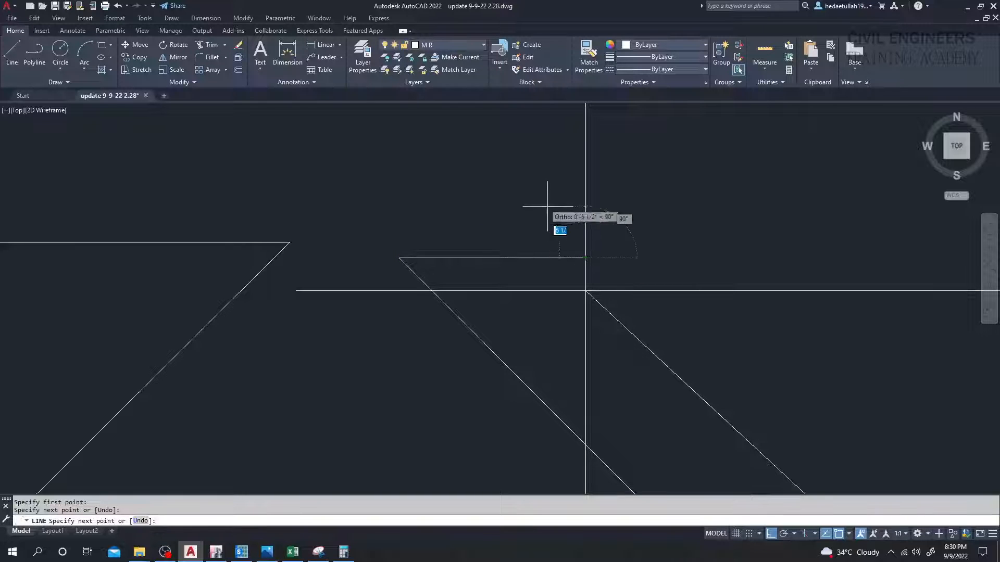
{"action": "key", "text": "Return"}
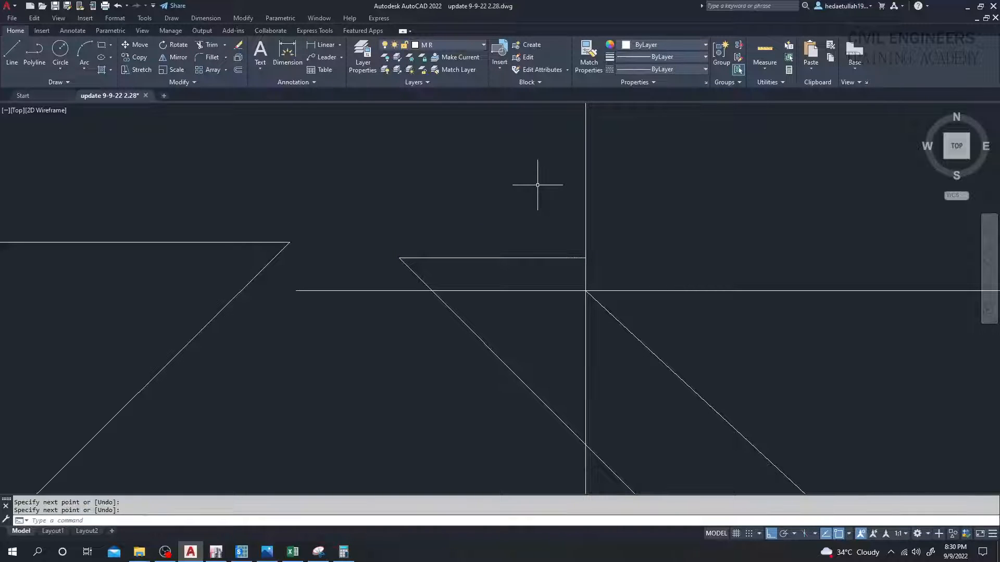
Draw a short vertical line downward from the 50 in diagonal's outer end, crossing the horizontal extension of the rectangle's upper edge.
{"action": "left_click", "coordinate": [20, 62]}
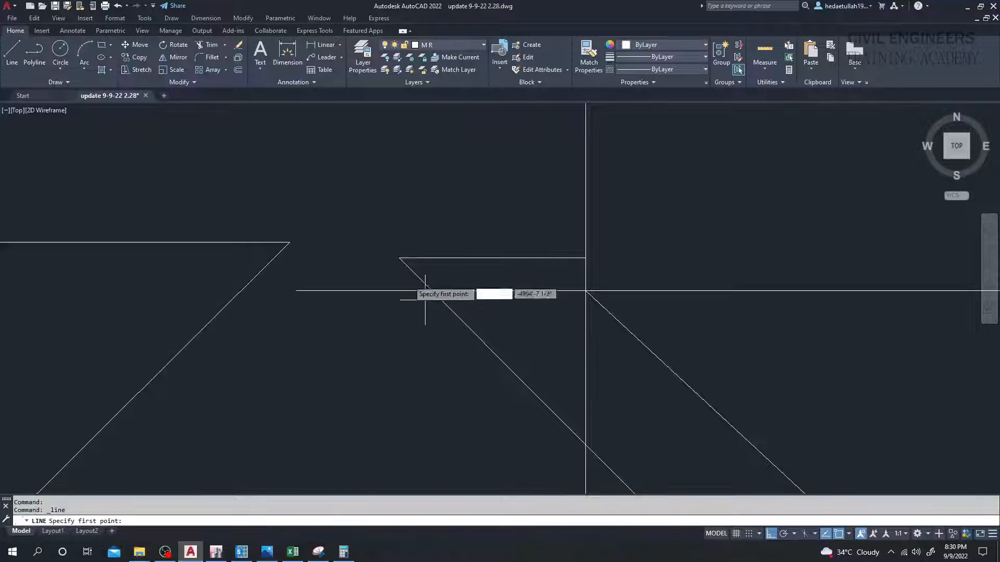
{"action": "left_click", "coordinate": [399, 258]}
{"action": "left_click", "coordinate": [399, 343]}
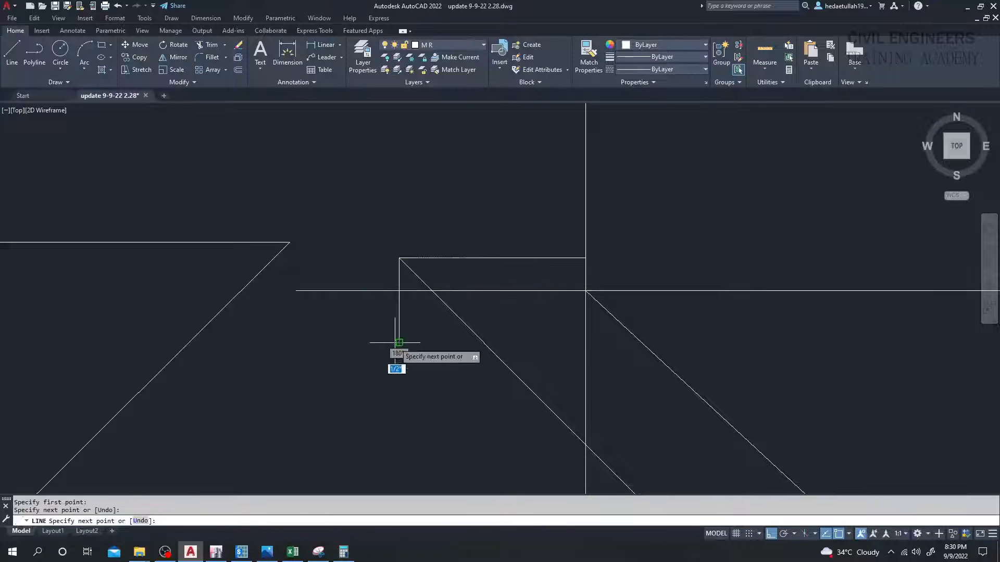
{"action": "key", "text": "Escape"}
{"action": "scroll", "coordinate": [399, 342], "scroll_direction": "down", "scroll_amount": 4}
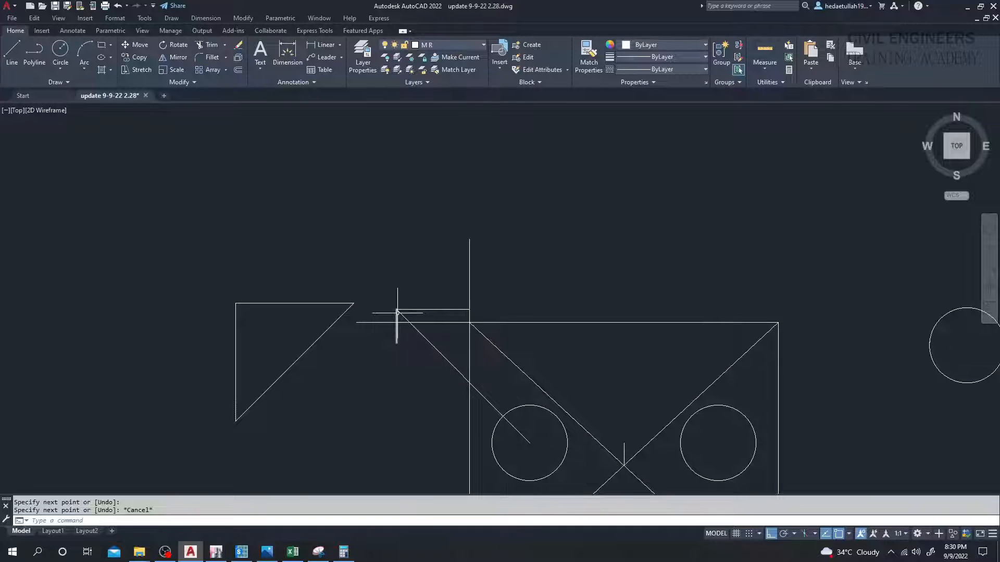
{"action": "key", "text": "Escape"}
{"action": "key", "text": "Escape"}
{"action": "middle_click_drag", "start_coordinate": [405, 270], "coordinate": [406, 228]}
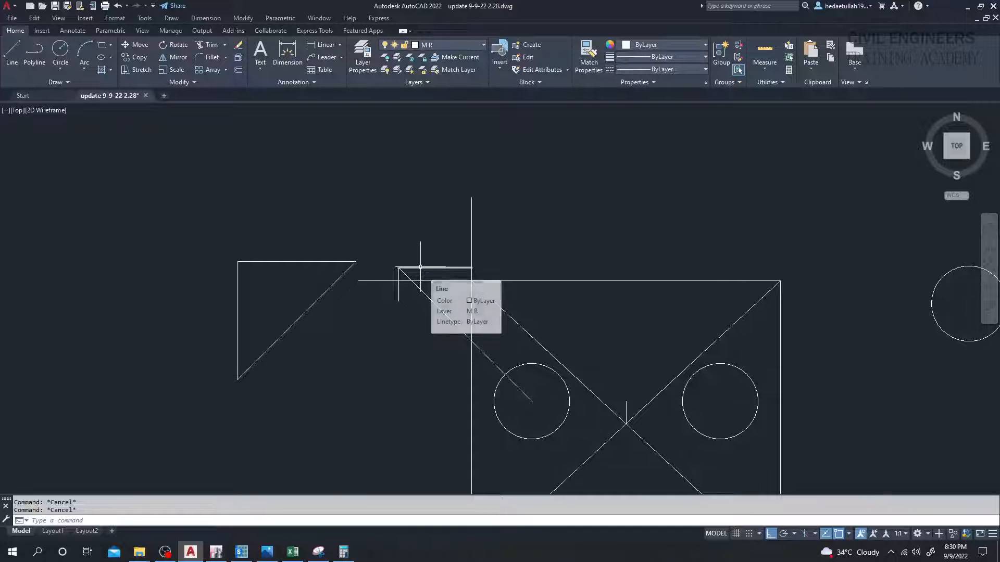
Draw a second 50 in line from the left pile circle's centre, steeper than the first at about 125°, with Ortho off.
{"action": "scroll", "coordinate": [420, 266], "scroll_direction": "up", "scroll_amount": 2}
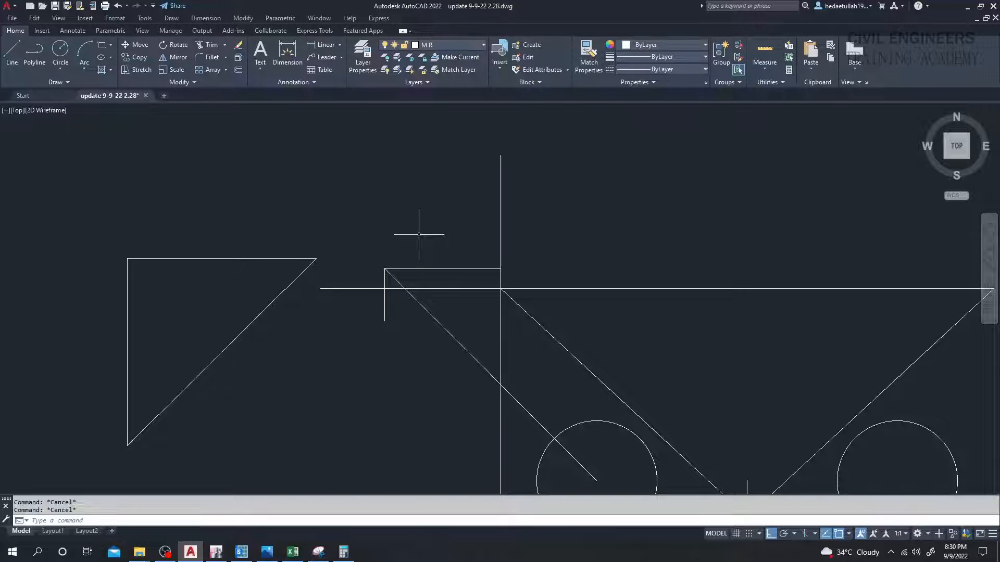
{"action": "left_click", "coordinate": [17, 60]}
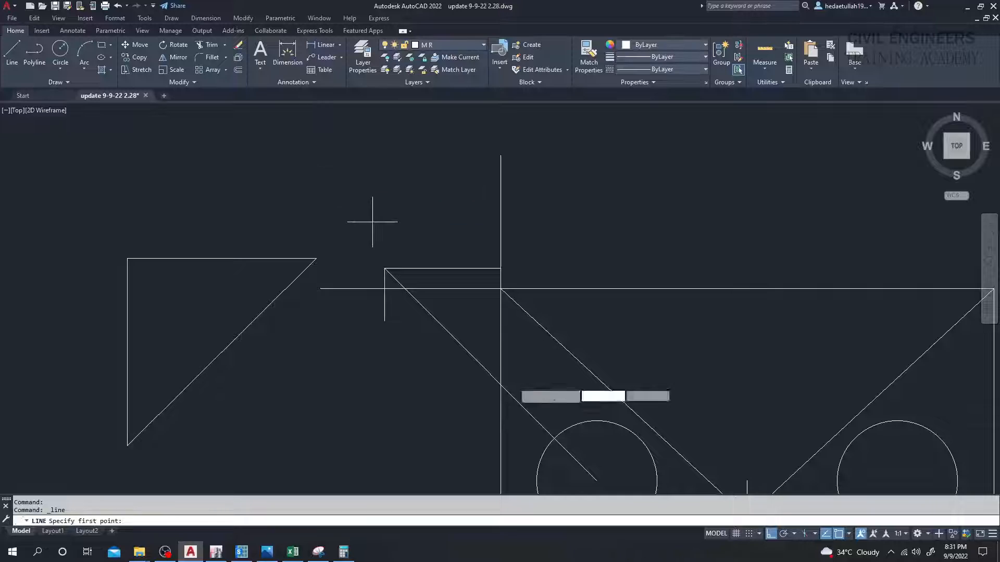
{"action": "left_click", "coordinate": [596, 480]}
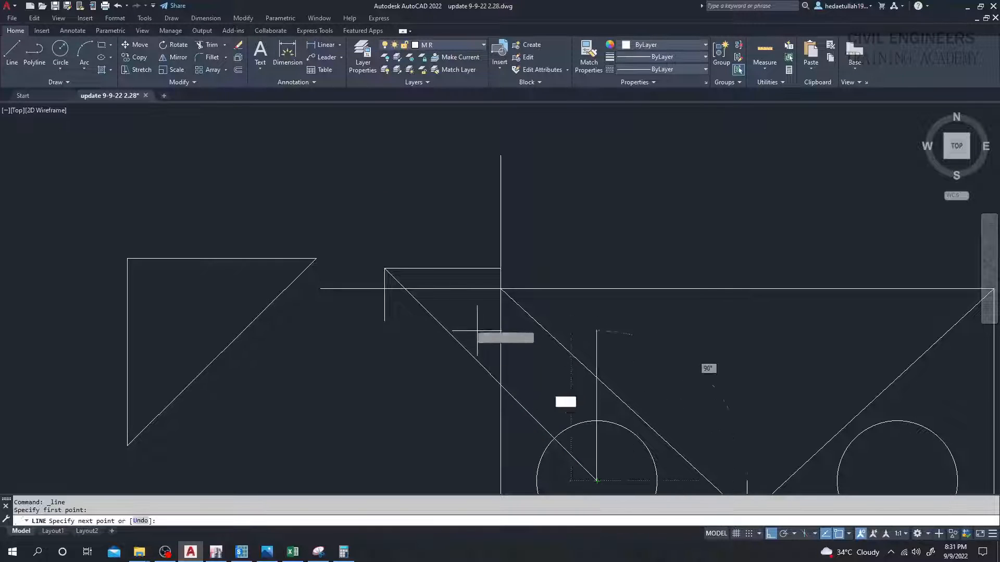
{"action": "key", "text": "F8"}
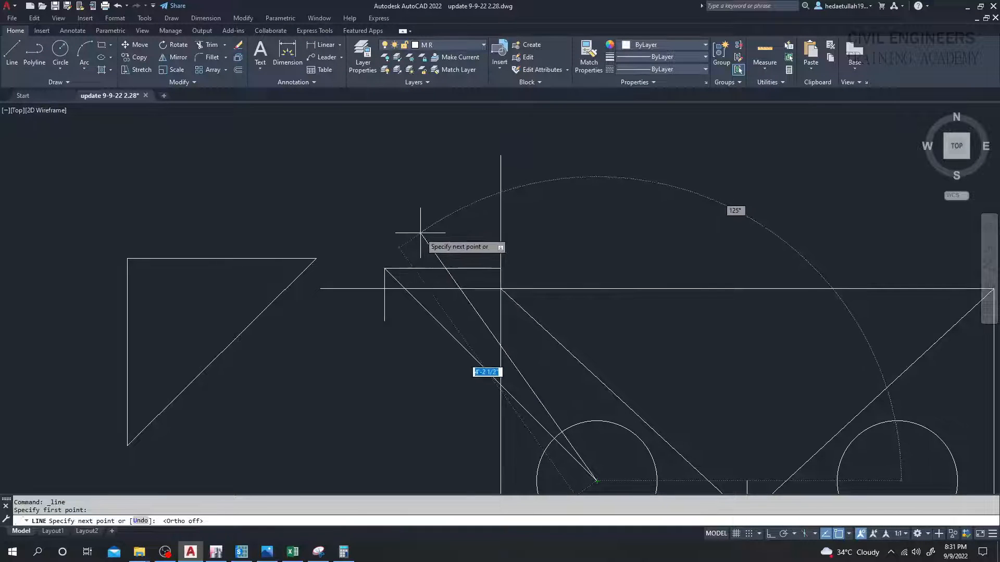
{"action": "key", "text": "Return"}
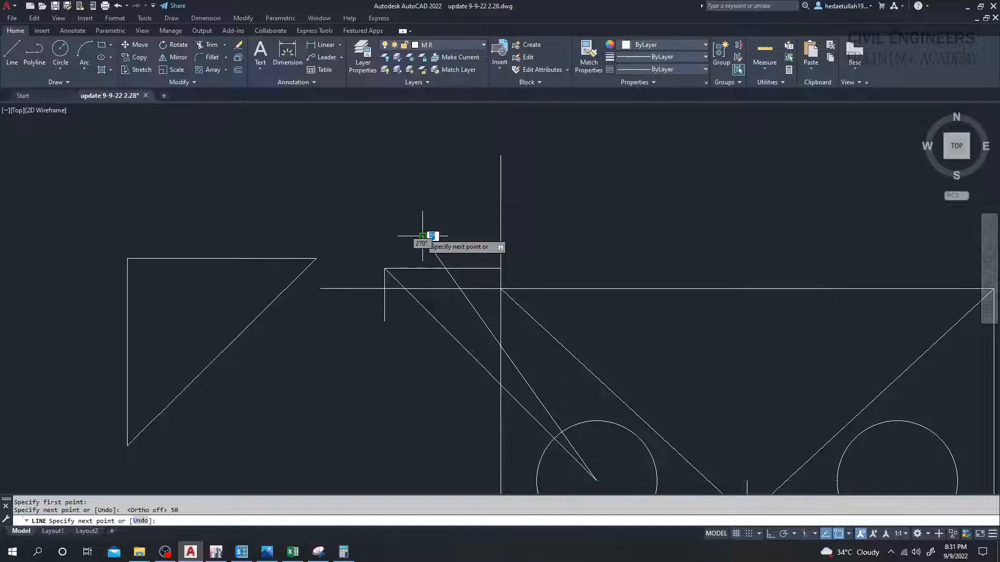
{"action": "key", "text": "Escape"}
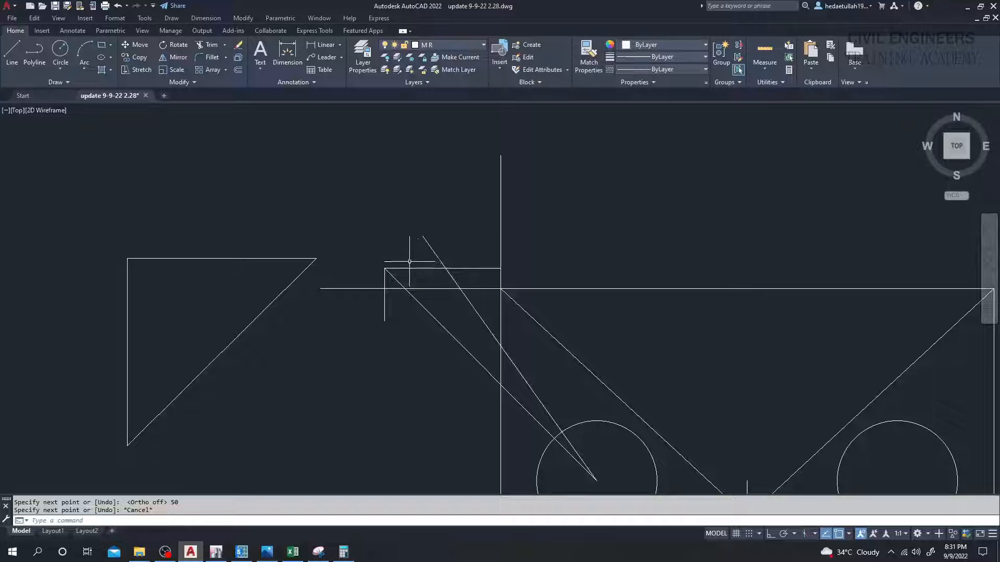
Erase the first 50 in diagonal together with the horizontal and short vertical lines at its outer end.
{"action": "left_click_drag", "start_coordinate": [411, 267], "coordinate": [377, 278]}
{"action": "key", "text": "Delete"}
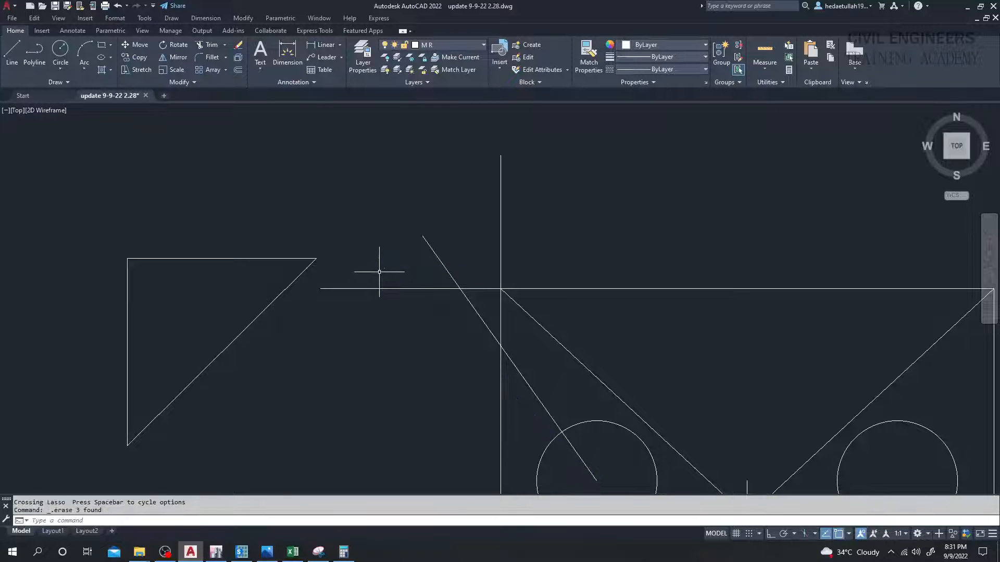
{"action": "left_click", "coordinate": [12, 52]}
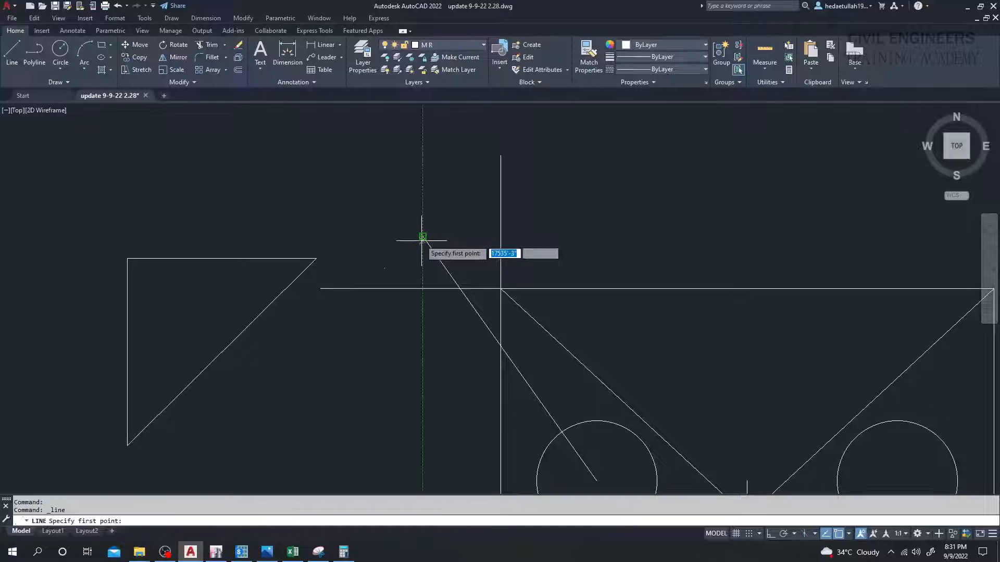
{"action": "scroll", "coordinate": [411, 235], "scroll_direction": "down", "scroll_amount": 3}
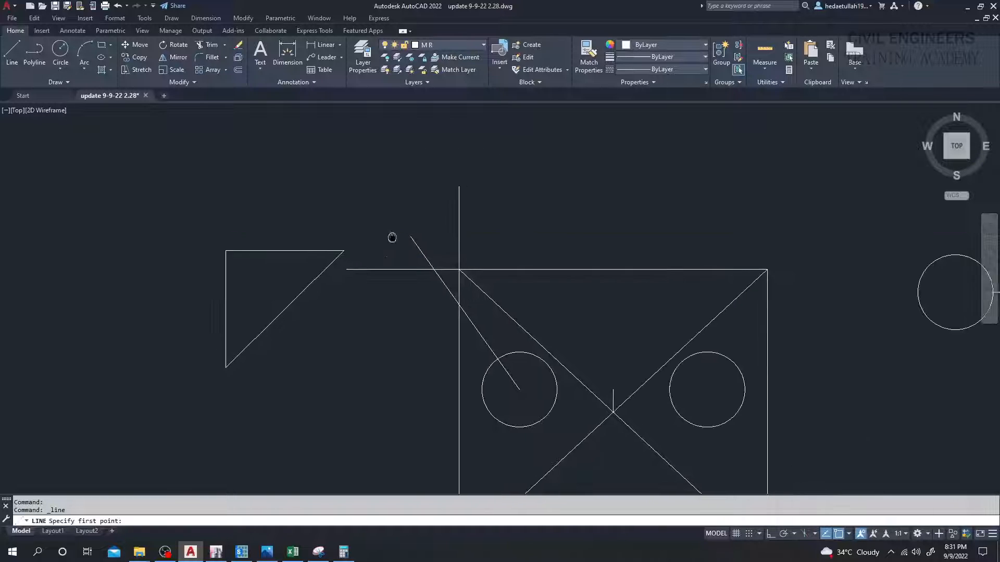
{"action": "key", "text": "Escape"}
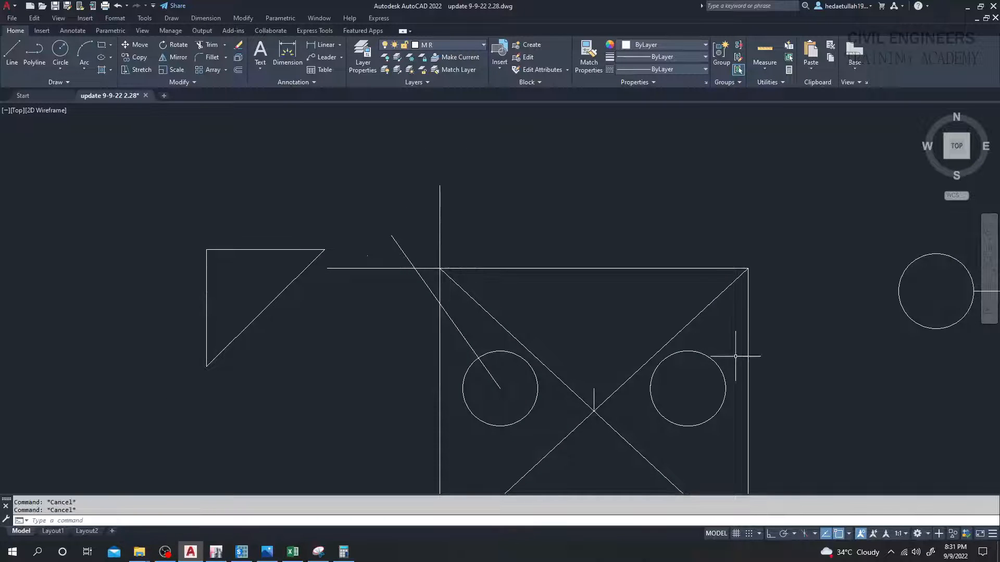
Copy the right pile circle from its centre to the outer end of the steeper 50 in line.
{"action": "left_click", "coordinate": [719, 363]}
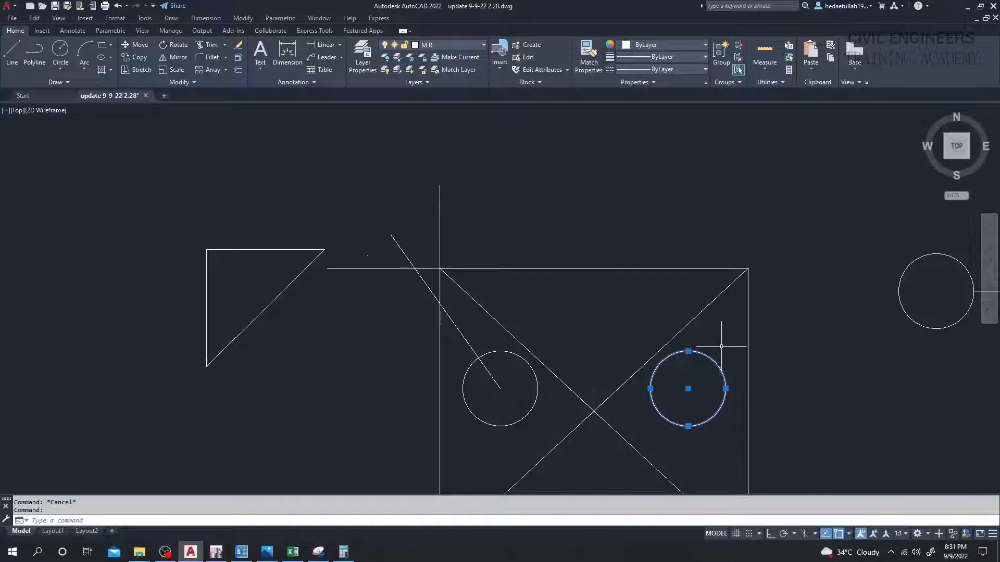
{"action": "type", "text": "co"}
{"action": "key", "text": "Return"}
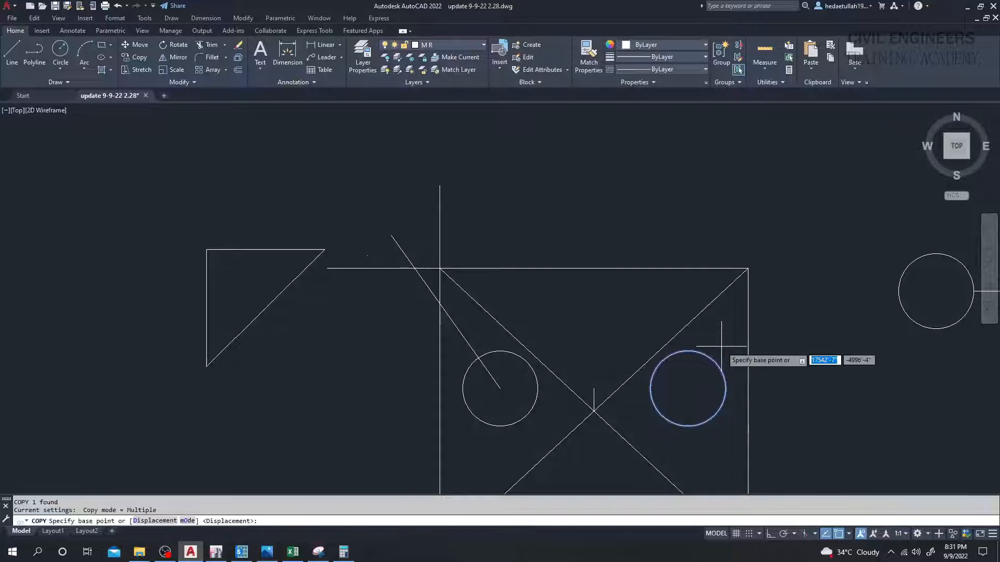
{"action": "left_click", "coordinate": [688, 389]}
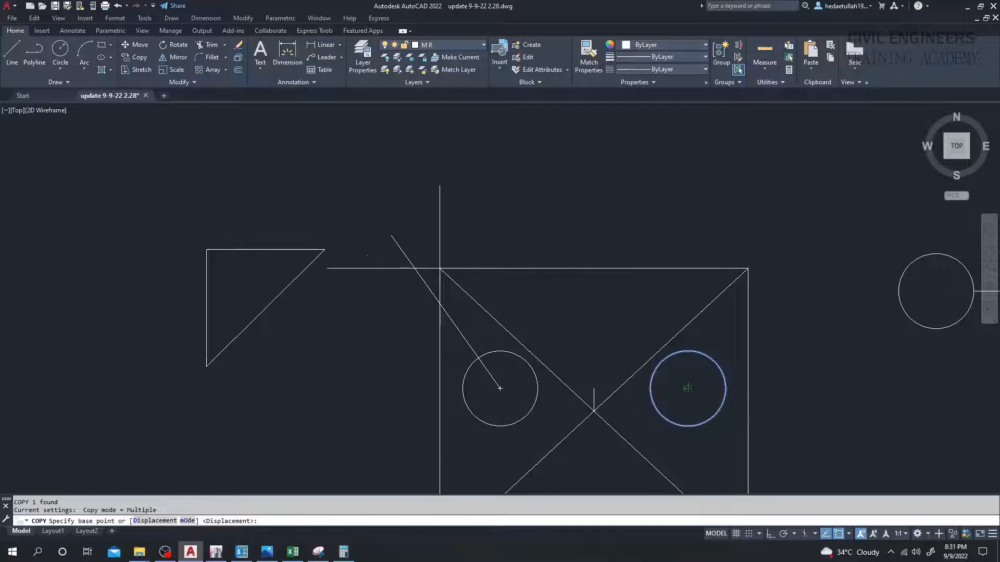
{"action": "left_click", "coordinate": [391, 236]}
{"action": "key", "text": "Escape"}
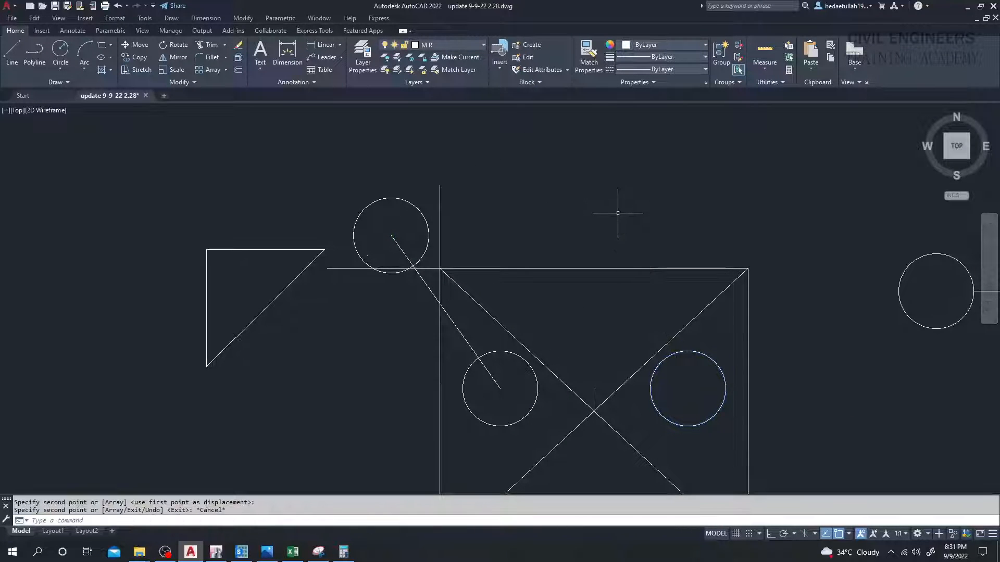
Erase the remaining 50 in line and the horizontal and vertical extension lines at the rectangle's upper-left corner.
{"action": "scroll", "coordinate": [403, 277], "scroll_direction": "up", "scroll_amount": 4}
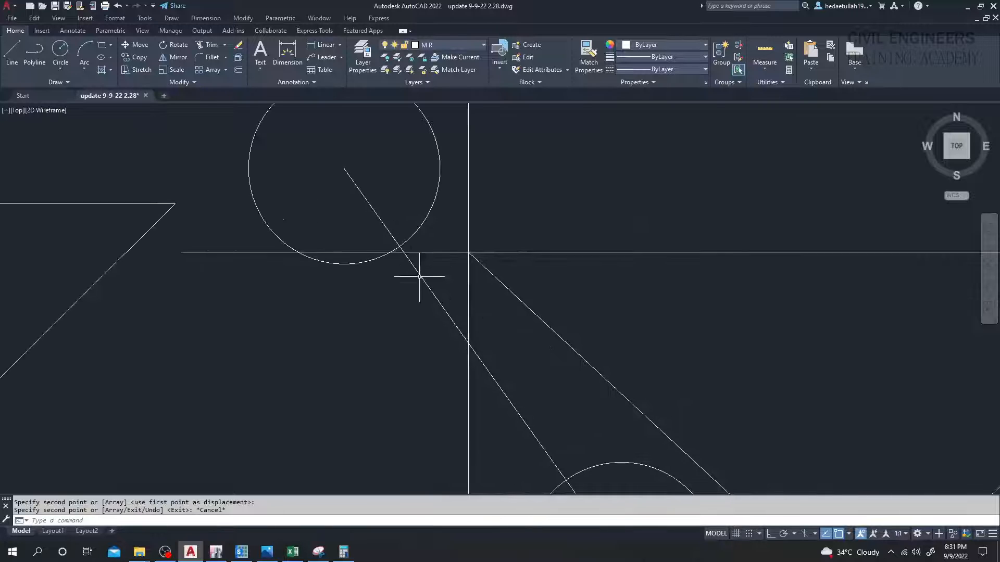
{"action": "left_click_drag", "start_coordinate": [431, 252], "coordinate": [401, 297]}
{"action": "key", "text": "Delete"}
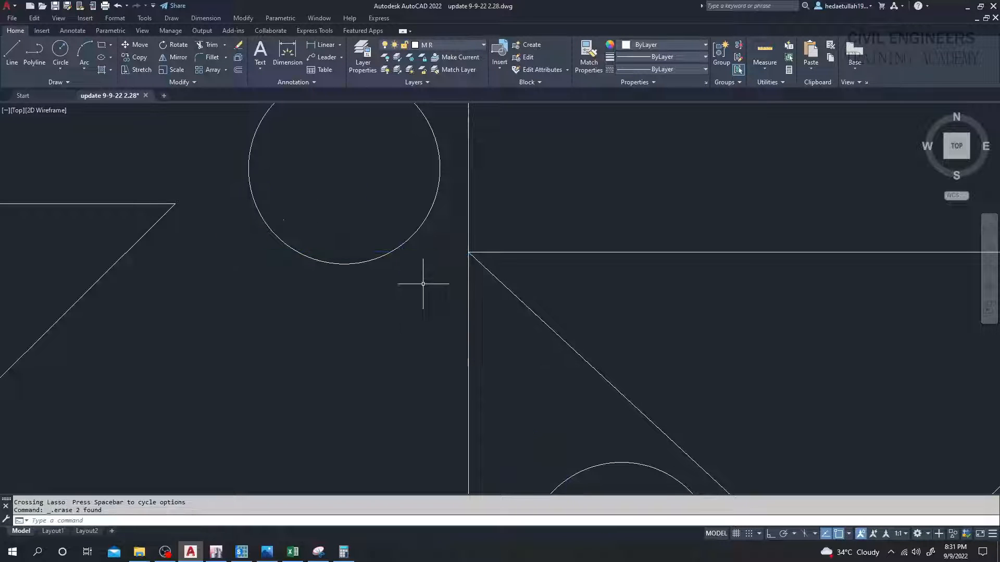
{"action": "key", "text": "Delete"}
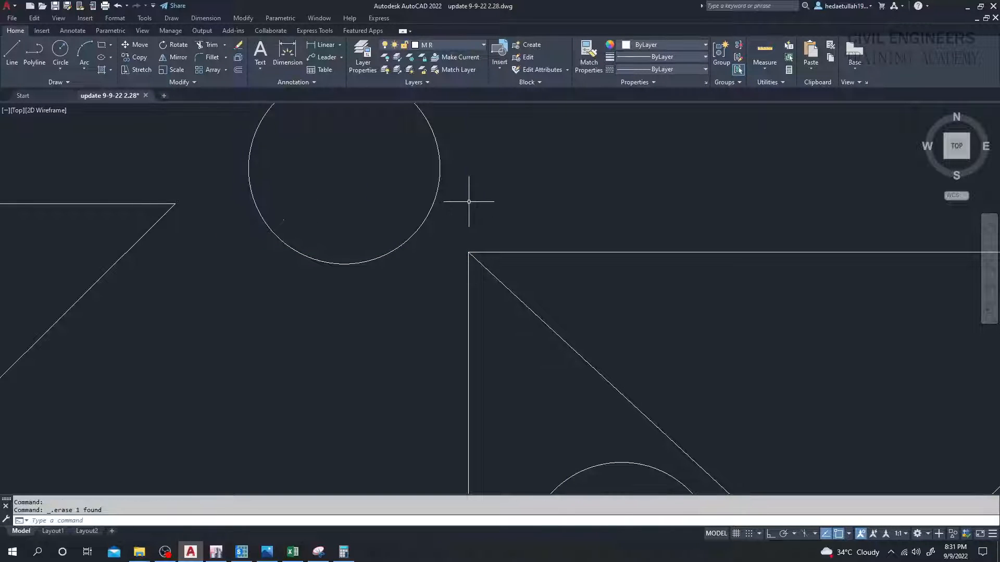
{"action": "scroll", "coordinate": [468, 200], "scroll_direction": "down", "scroll_amount": 8}
{"action": "scroll", "coordinate": [420, 209], "scroll_direction": "up", "scroll_amount": 8}
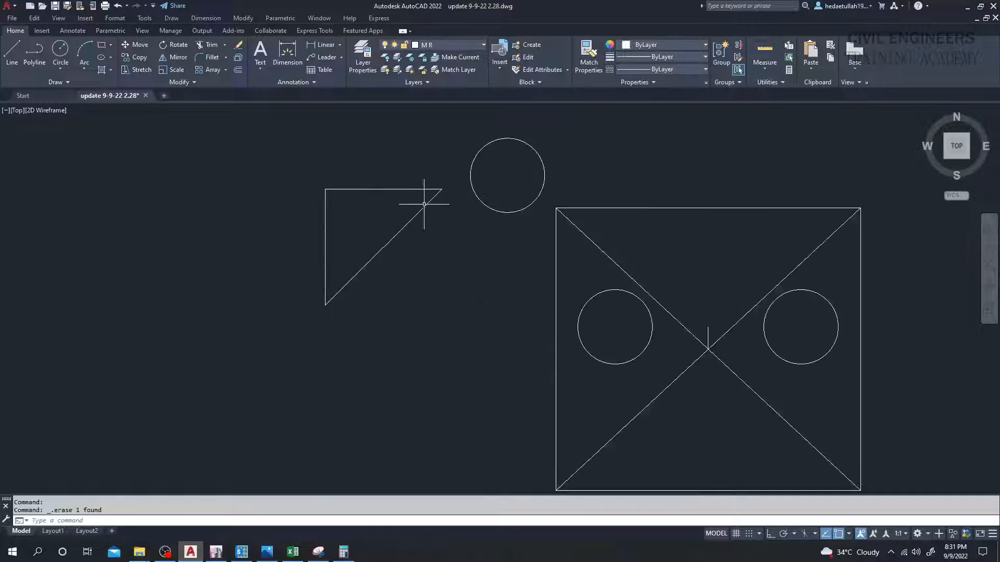
Erase the stray mark inside the copied circle and the construction triangle beside the foundation rectangle.
{"action": "mouse_move", "coordinate": [570, 164]}
{"action": "left_mouse_down"}
{"action": "mouse_move", "coordinate": [550, 182]}
{"action": "mouse_move", "coordinate": [567, 187]}
{"action": "left_mouse_up"}
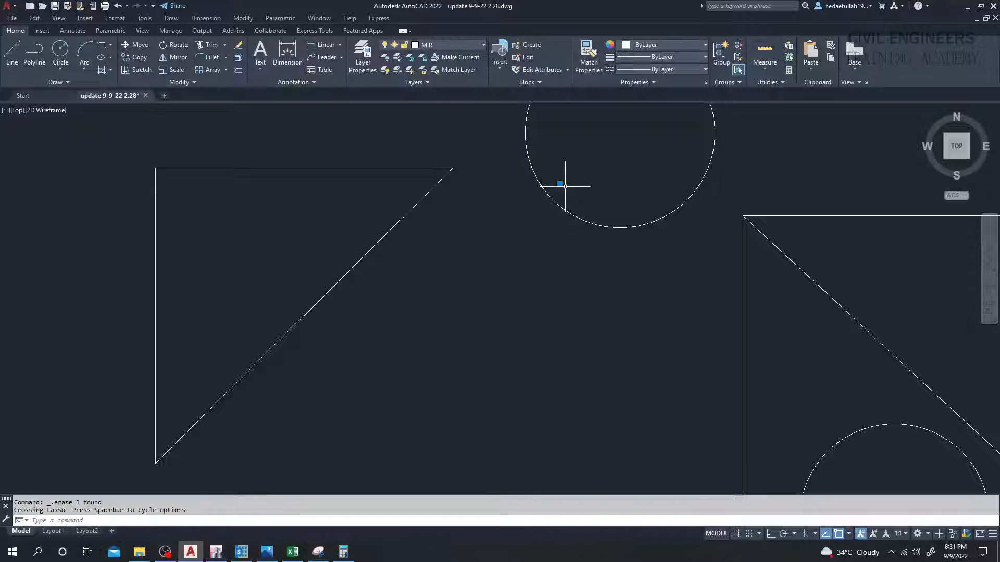
{"action": "scroll", "coordinate": [456, 209], "scroll_direction": "down", "scroll_amount": 4}
{"action": "left_click_drag", "start_coordinate": [463, 188], "coordinate": [344, 329]}
{"action": "key", "text": "Delete"}
{"action": "scroll", "coordinate": [233, 161], "scroll_direction": "down", "scroll_amount": 4}
{"action": "middle_click_drag", "start_coordinate": [268, 256], "coordinate": [255, 272]}
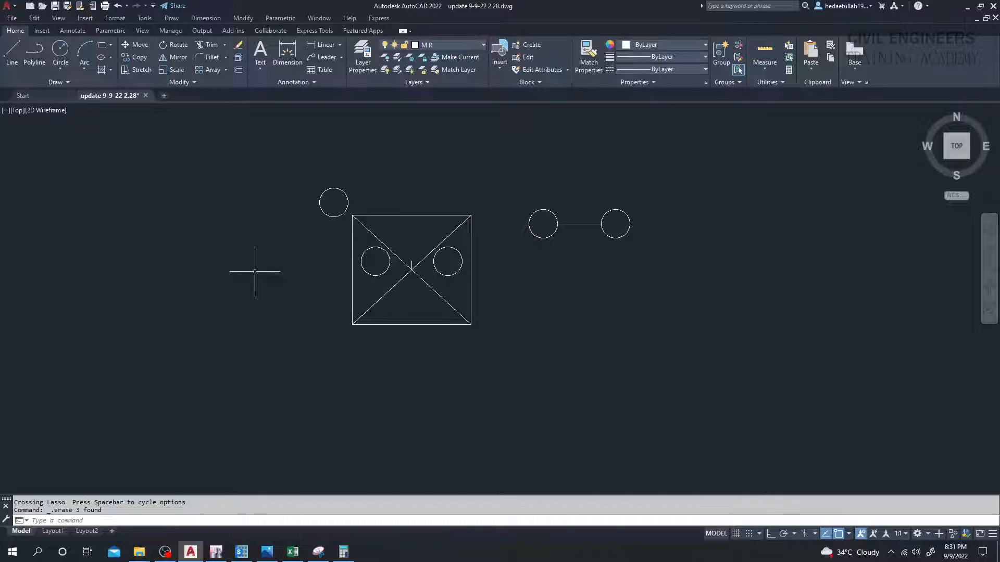
Erase the short vertical line at the crossing of the foundation rectangle's diagonals.
{"action": "scroll", "coordinate": [401, 230], "scroll_direction": "up", "scroll_amount": 4}
{"action": "left_click", "coordinate": [424, 314]}
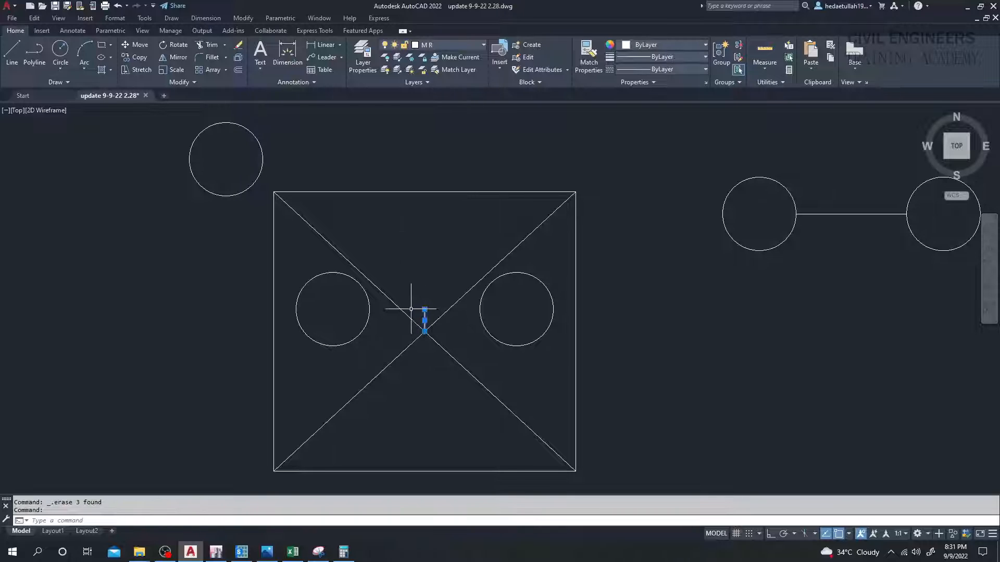
{"action": "key", "text": "Delete"}
{"action": "middle_click_drag", "start_coordinate": [427, 286], "coordinate": [422, 288]}
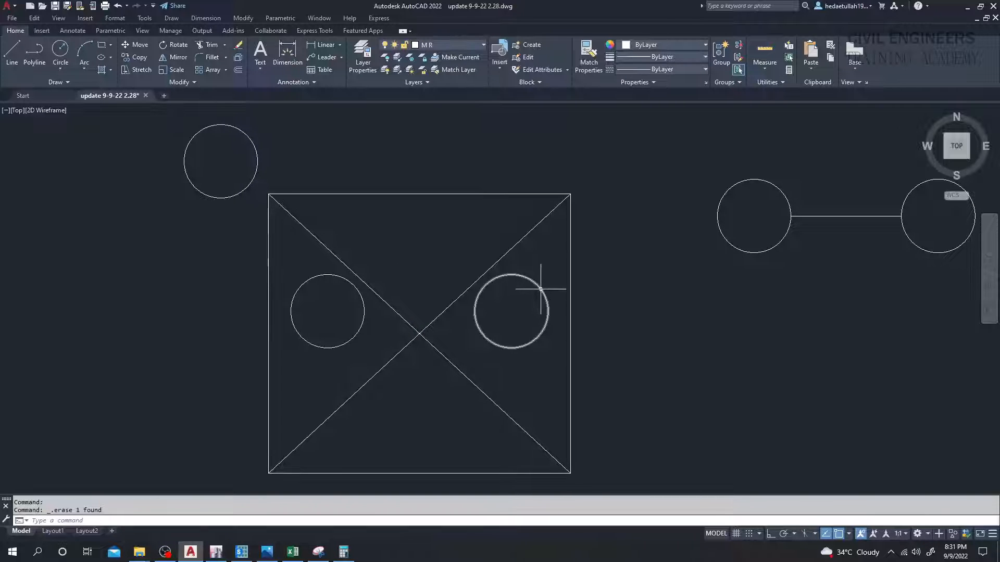
Mirror the upper-left pile circle about the vertical line through the midpoint of the rectangle's upper edge, keeping the source circle.
{"action": "middle_click_drag", "start_coordinate": [593, 172], "coordinate": [579, 220]}
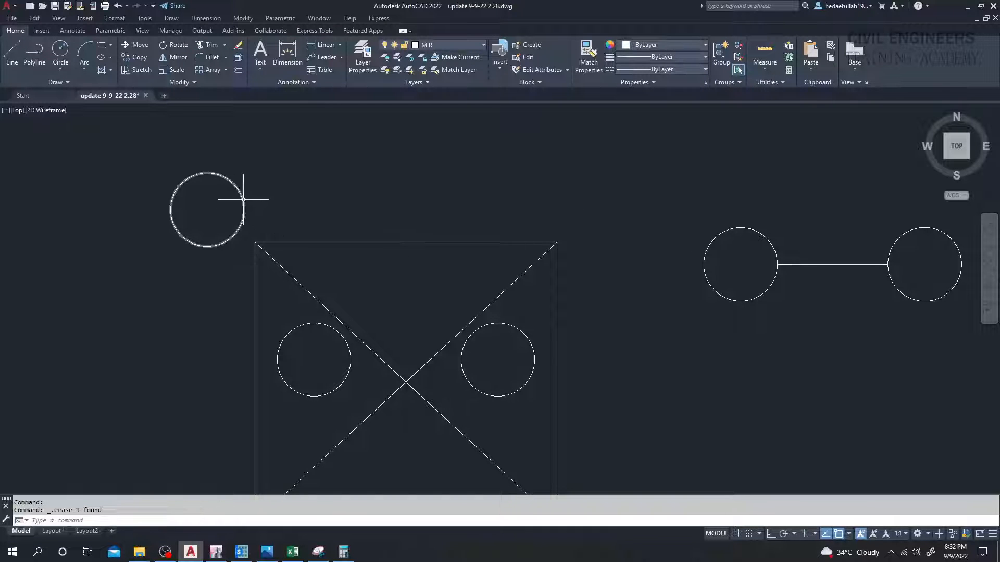
{"action": "left_click_drag", "start_coordinate": [290, 185], "coordinate": [196, 213]}
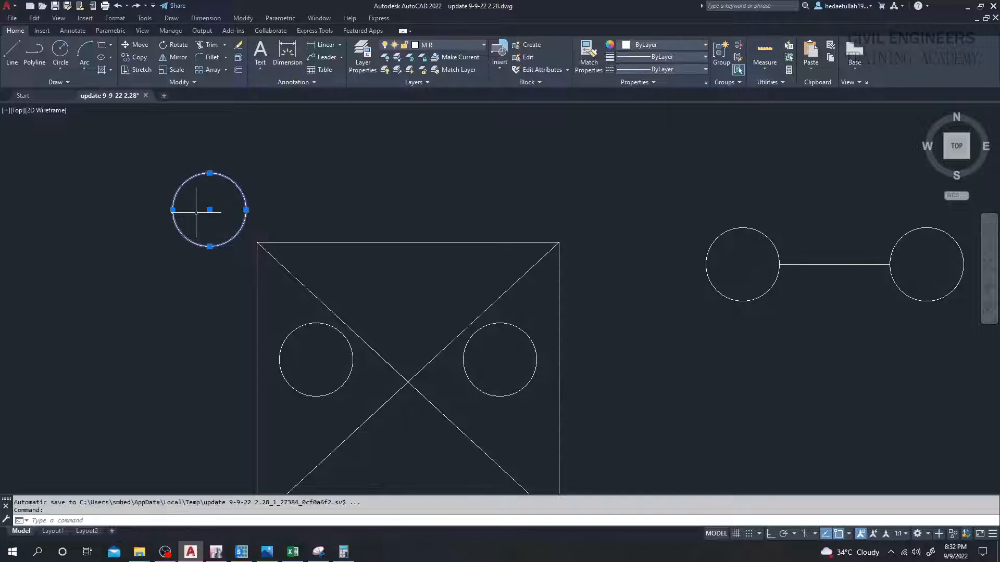
{"action": "type", "text": "i"}
{"action": "key", "text": "Return"}
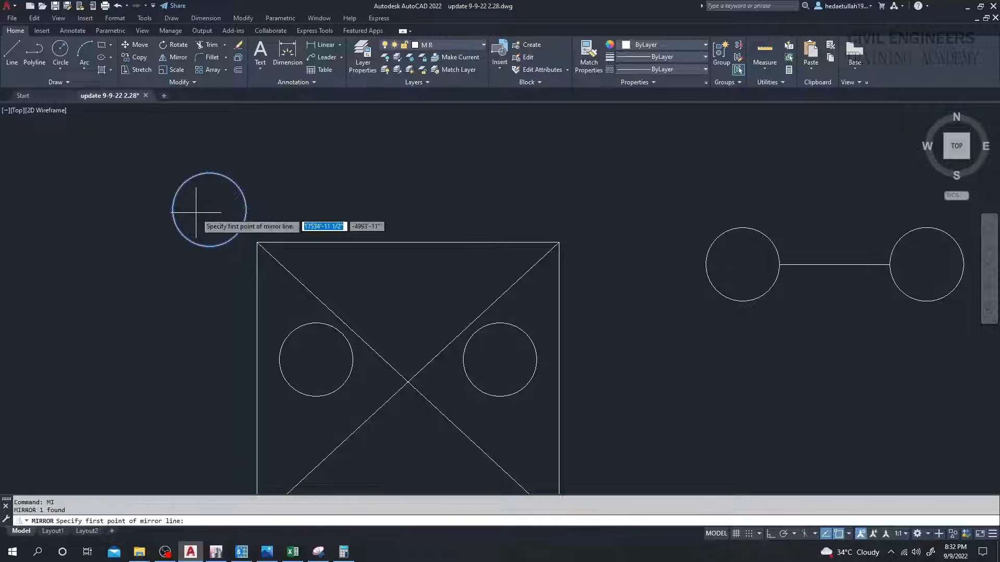
{"action": "left_click", "coordinate": [407, 239]}
{"action": "left_click", "coordinate": [408, 155]}
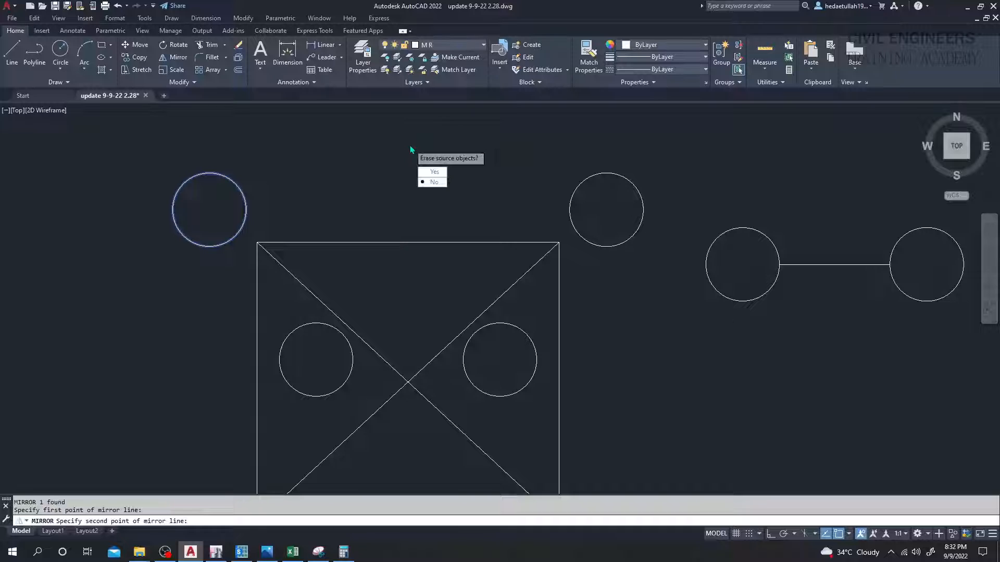
{"action": "left_click", "coordinate": [434, 181]}
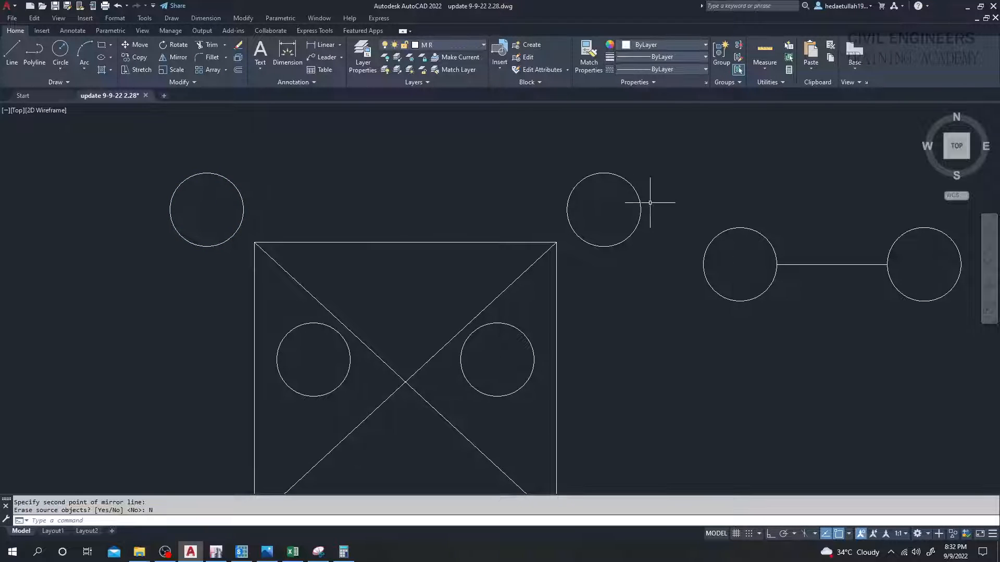
Erase the two circles joined by a line to the right of the foundation rectangle.
{"action": "scroll", "coordinate": [733, 222], "scroll_direction": "down", "scroll_amount": 1}
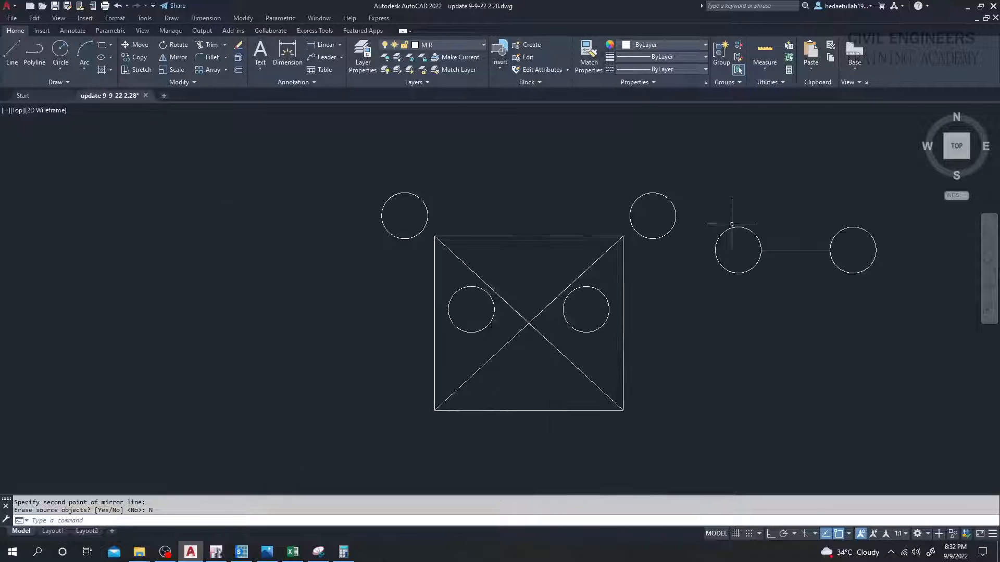
{"action": "middle_click_drag", "start_coordinate": [850, 210], "coordinate": [767, 236]}
{"action": "mouse_move", "coordinate": [822, 230]}
{"action": "left_mouse_down"}
{"action": "mouse_move", "coordinate": [770, 347]}
{"action": "mouse_move", "coordinate": [620, 229]}
{"action": "mouse_move", "coordinate": [649, 196]}
{"action": "left_mouse_up"}
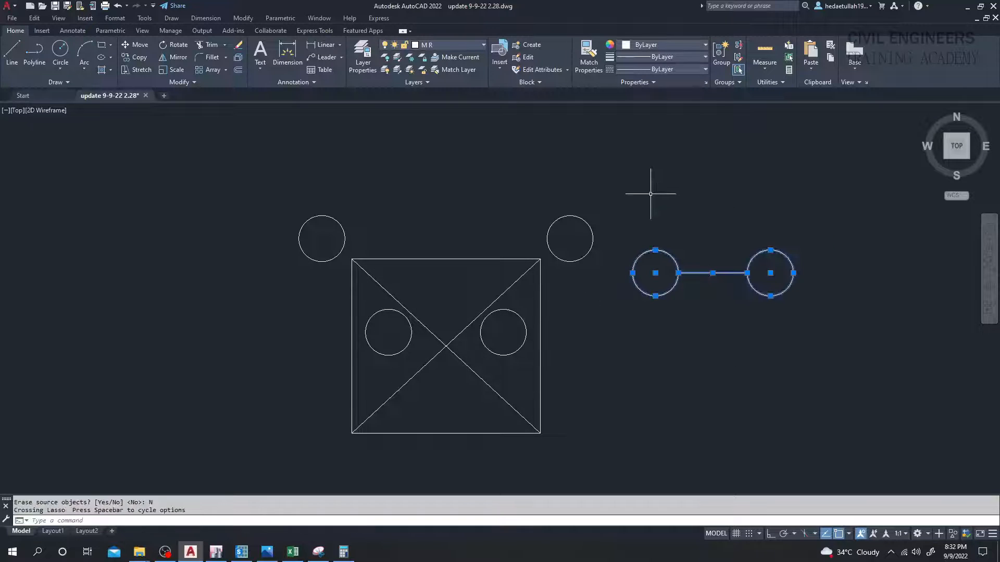
{"action": "key", "text": "Delete"}
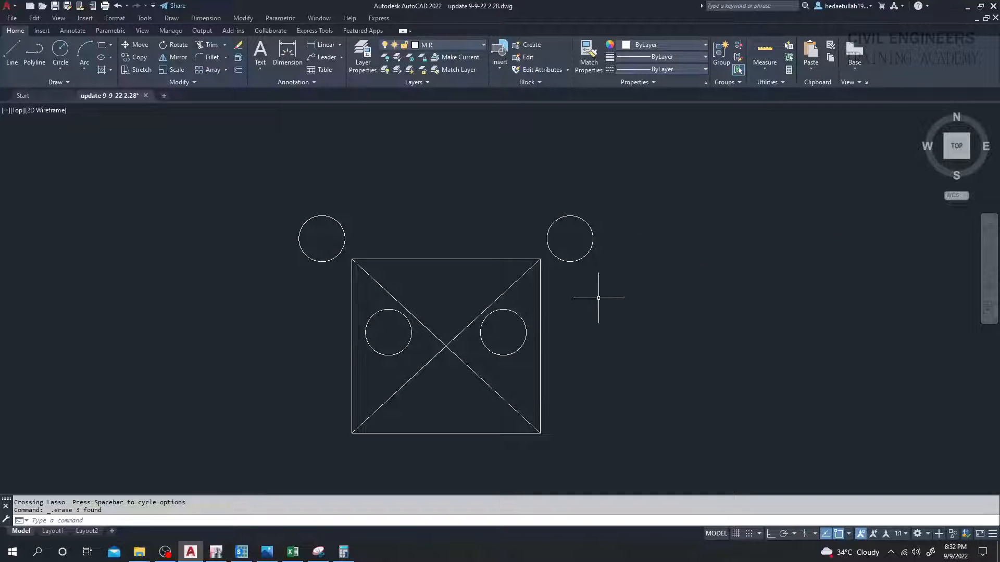
Erase both diagonals of the foundation rectangle.
{"action": "middle_click_drag", "start_coordinate": [581, 321], "coordinate": [614, 251]}
{"action": "middle_click_drag", "start_coordinate": [347, 324], "coordinate": [351, 350]}
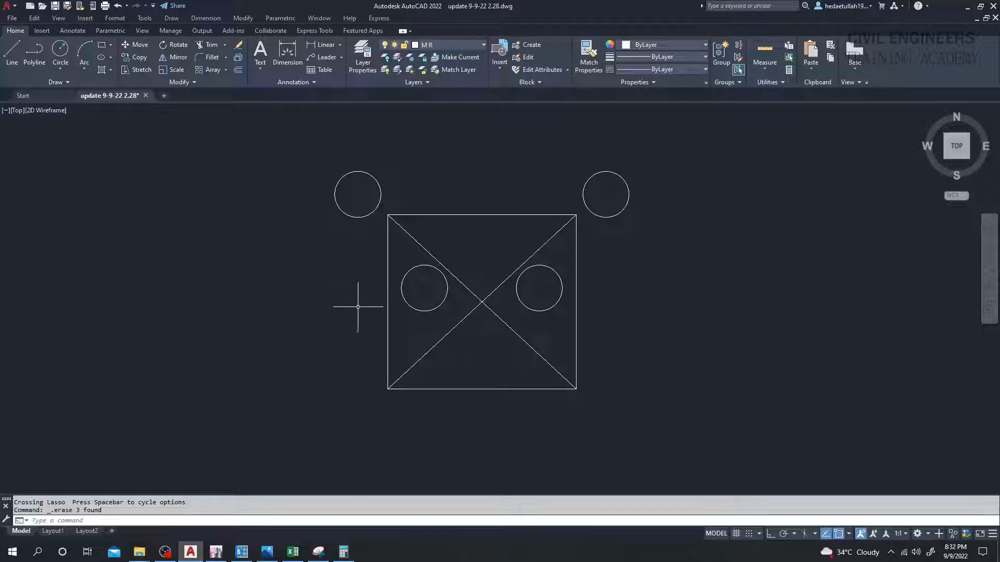
{"action": "scroll", "coordinate": [457, 366], "scroll_direction": "up", "scroll_amount": 2}
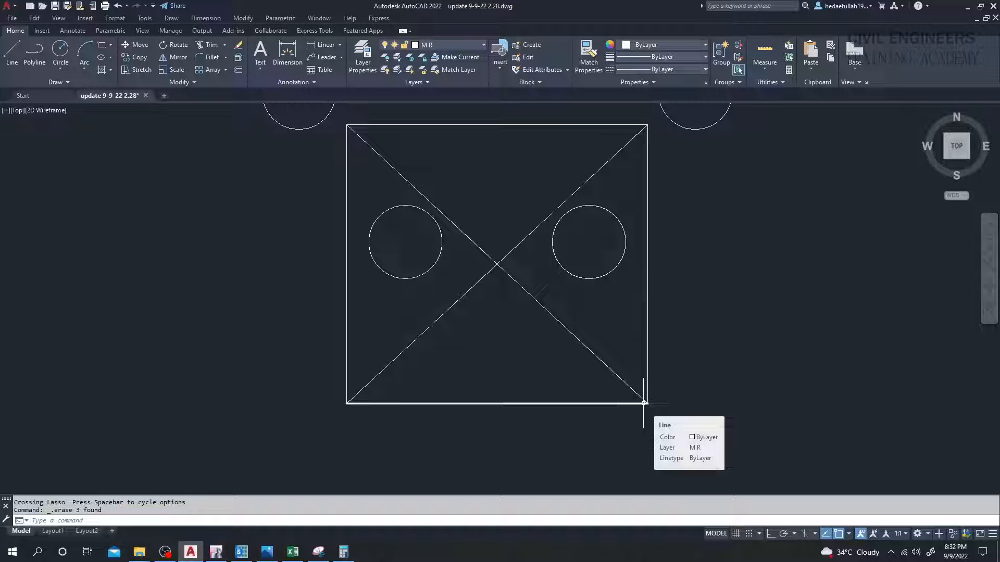
{"action": "mouse_move", "coordinate": [531, 260]}
{"action": "left_mouse_down"}
{"action": "mouse_move", "coordinate": [491, 253]}
{"action": "mouse_move", "coordinate": [495, 232]}
{"action": "left_mouse_up"}
{"action": "key", "text": "Delete"}
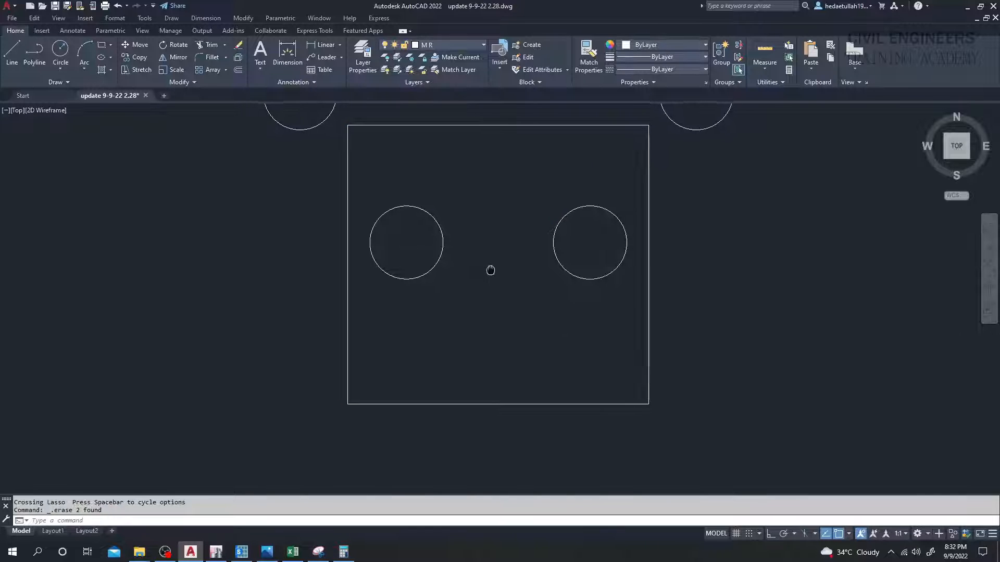
{"action": "middle_click_drag", "start_coordinate": [513, 237], "coordinate": [527, 252]}
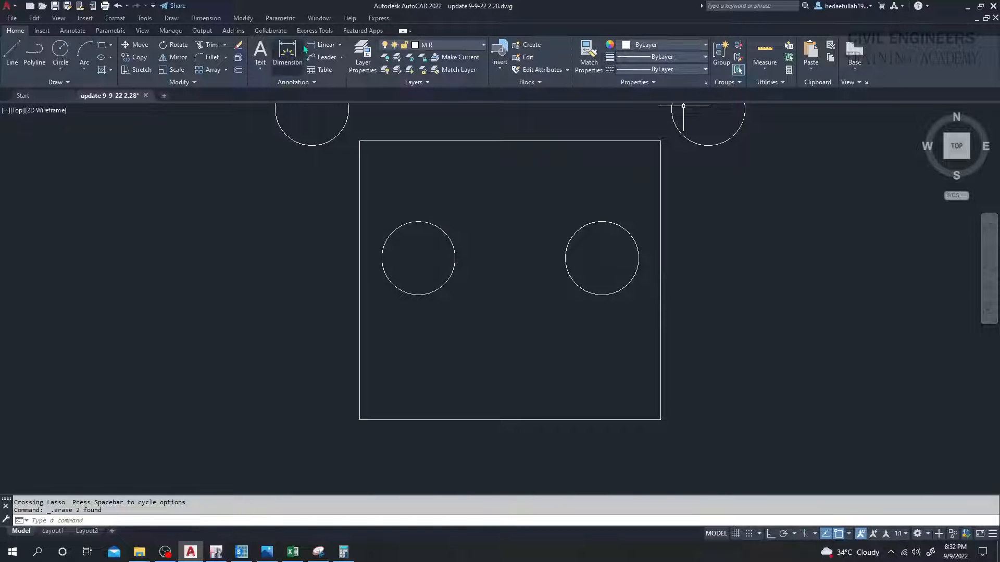
{"action": "left_click", "coordinate": [326, 45]}
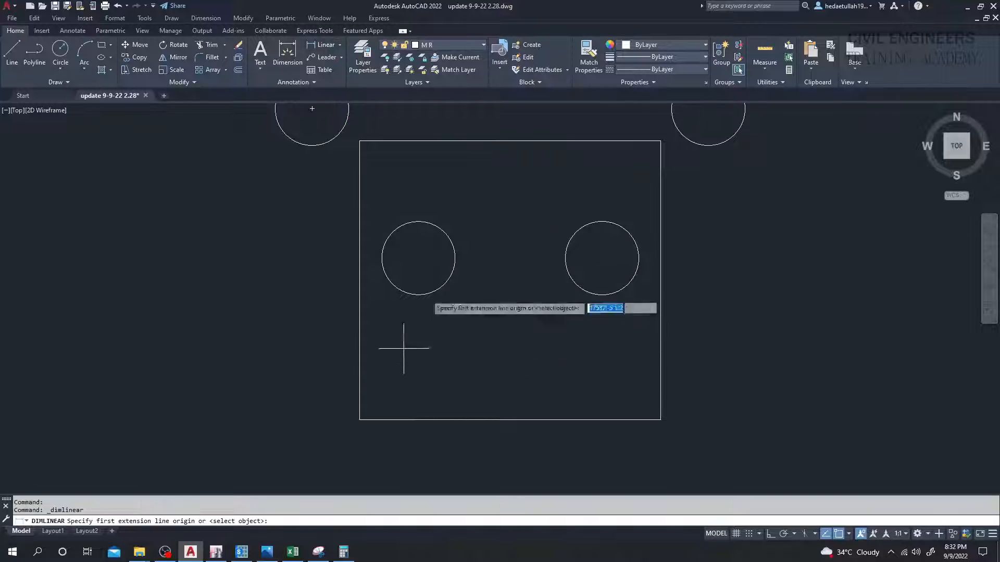
{"action": "left_click", "coordinate": [418, 255]}
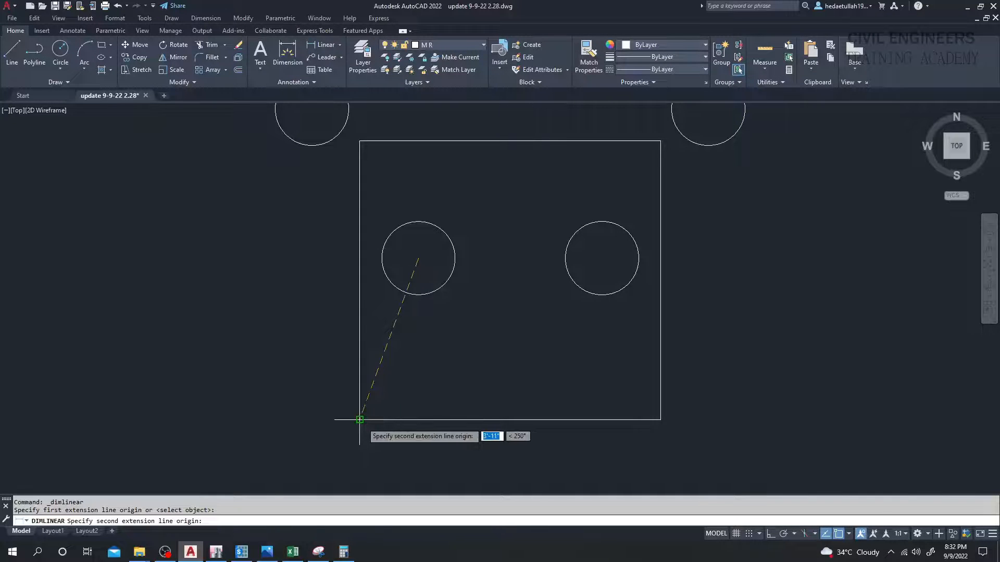
{"action": "middle_click_drag", "start_coordinate": [336, 358], "coordinate": [349, 457]}
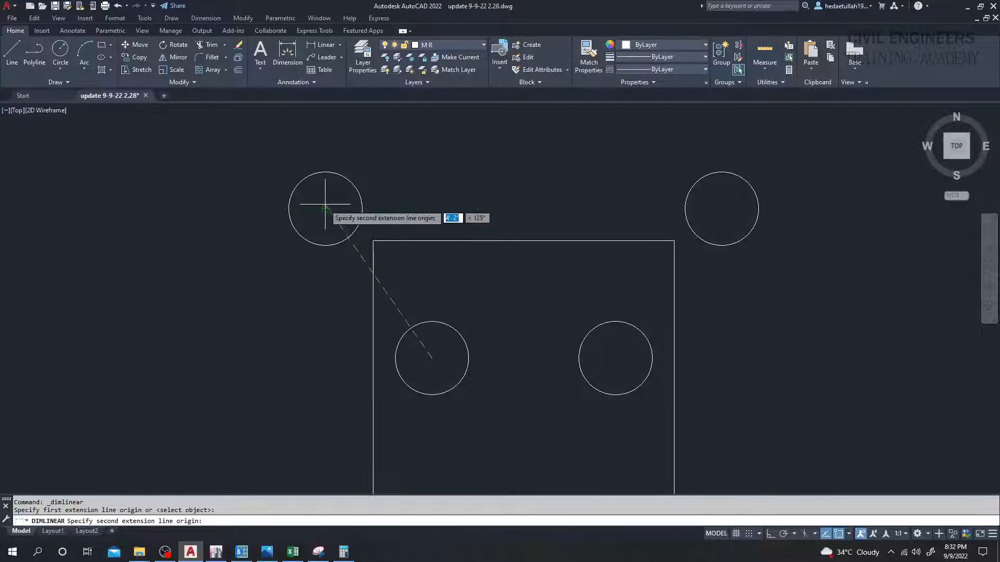
{"action": "middle_click_drag", "start_coordinate": [330, 342], "coordinate": [411, 123]}
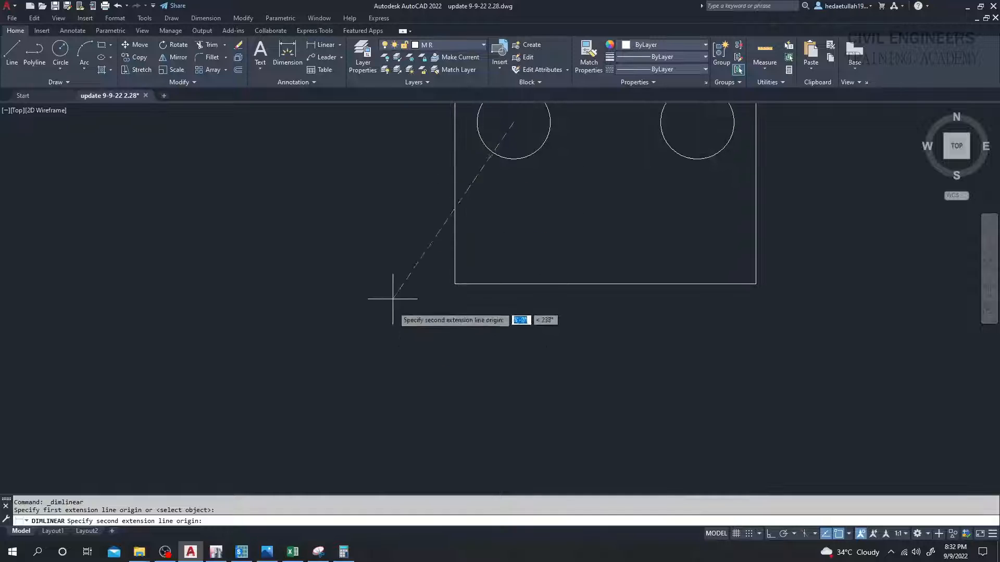
{"action": "scroll", "coordinate": [404, 344], "scroll_direction": "down", "scroll_amount": 1}
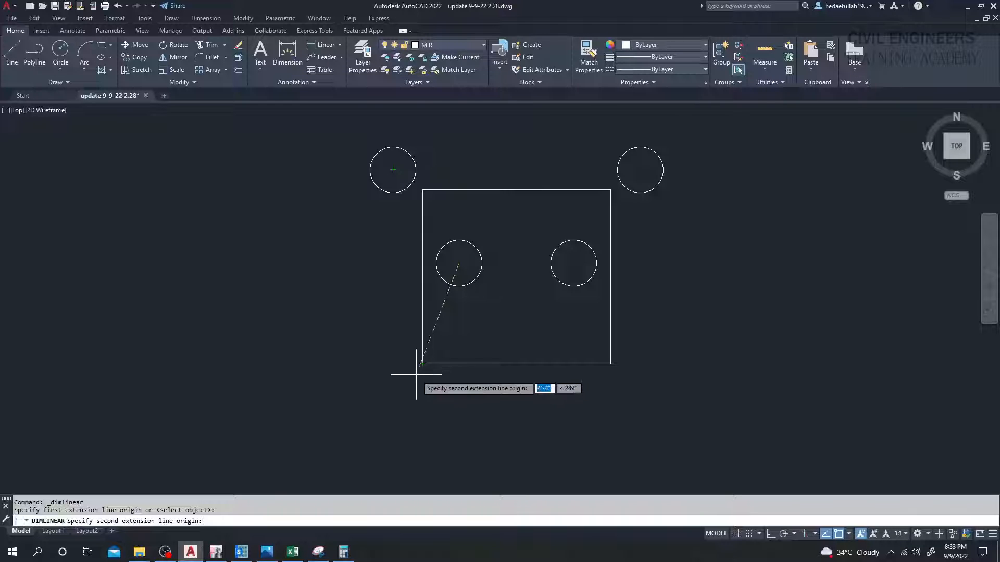
{"action": "scroll", "coordinate": [416, 374], "scroll_direction": "up", "scroll_amount": 4}
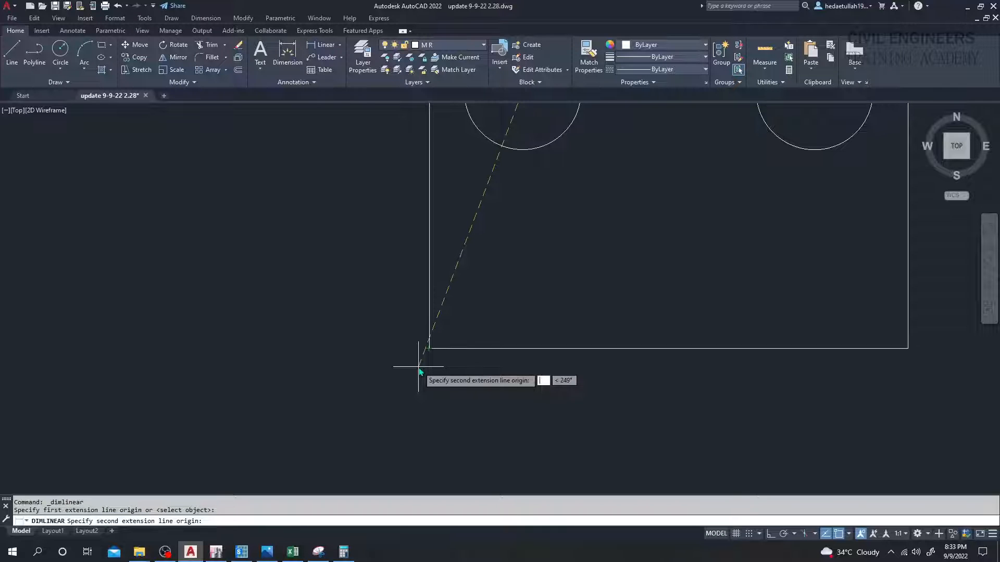
{"action": "key", "text": "Return"}
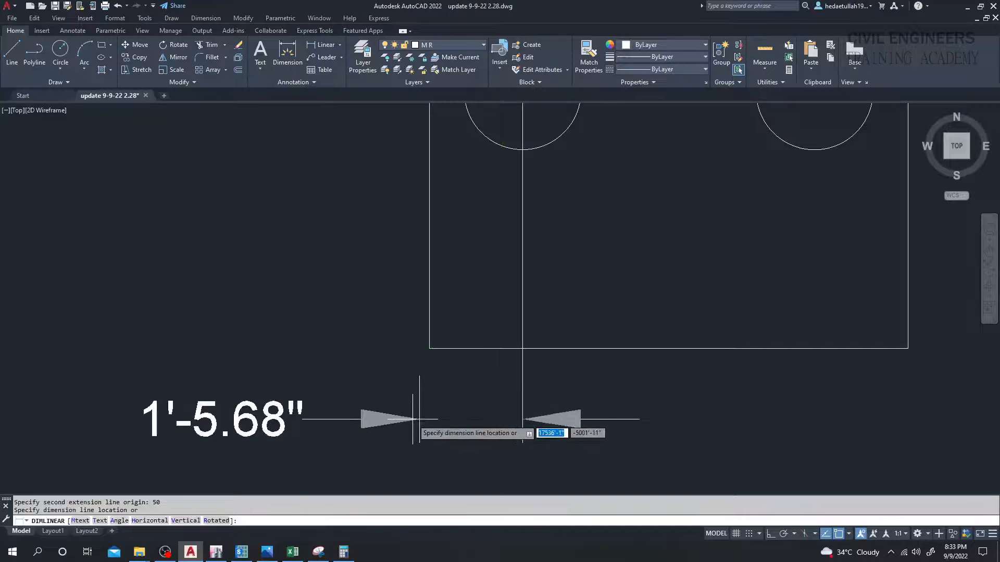
{"action": "scroll", "coordinate": [423, 388], "scroll_direction": "down", "scroll_amount": 2}
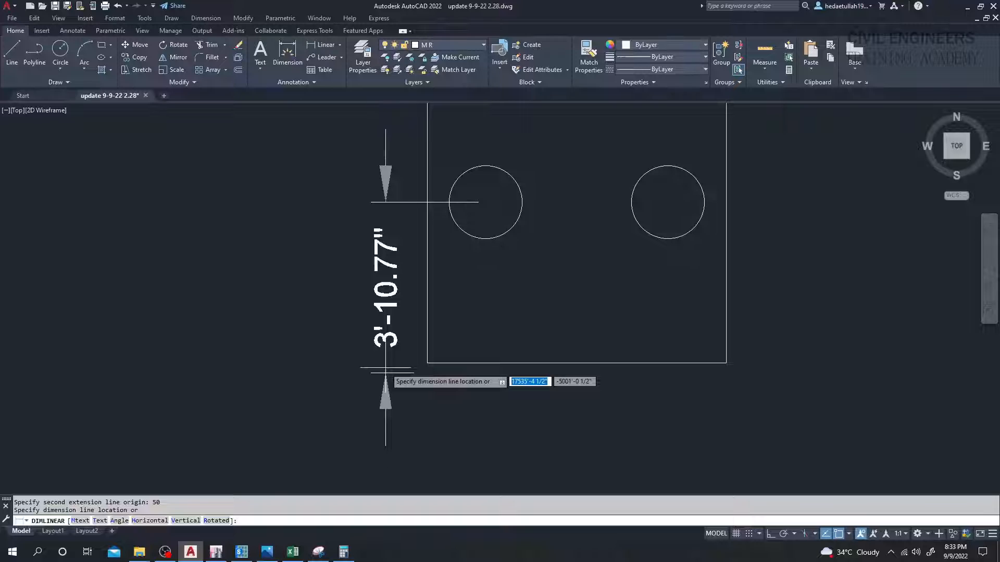
{"action": "key", "text": "F8"}
{"action": "key", "text": "Escape"}
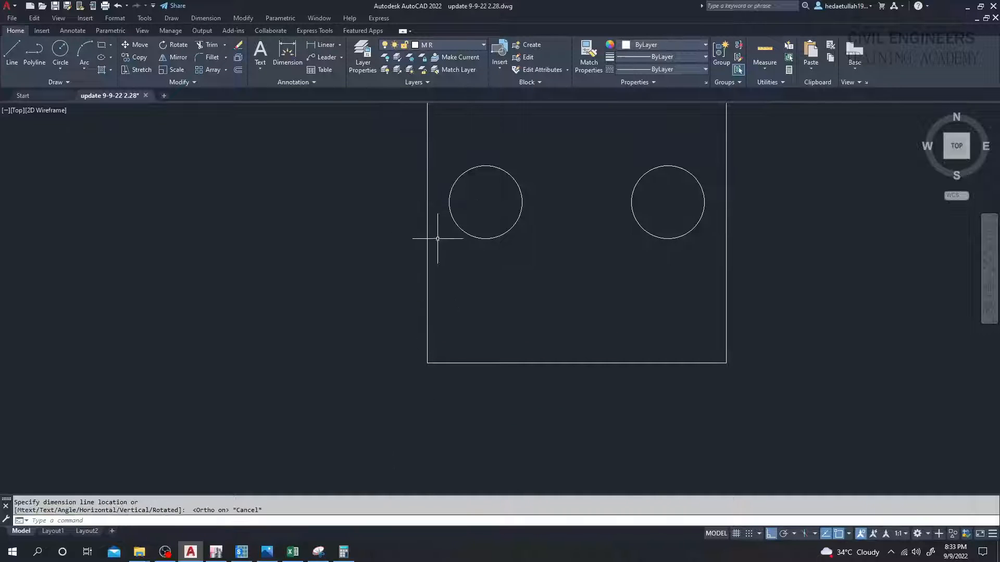
Draw a sloping line about 4'-2" long from the left inner pile circle's centre to just beyond the rectangle's lower-left corner.
{"action": "left_click", "coordinate": [11, 53]}
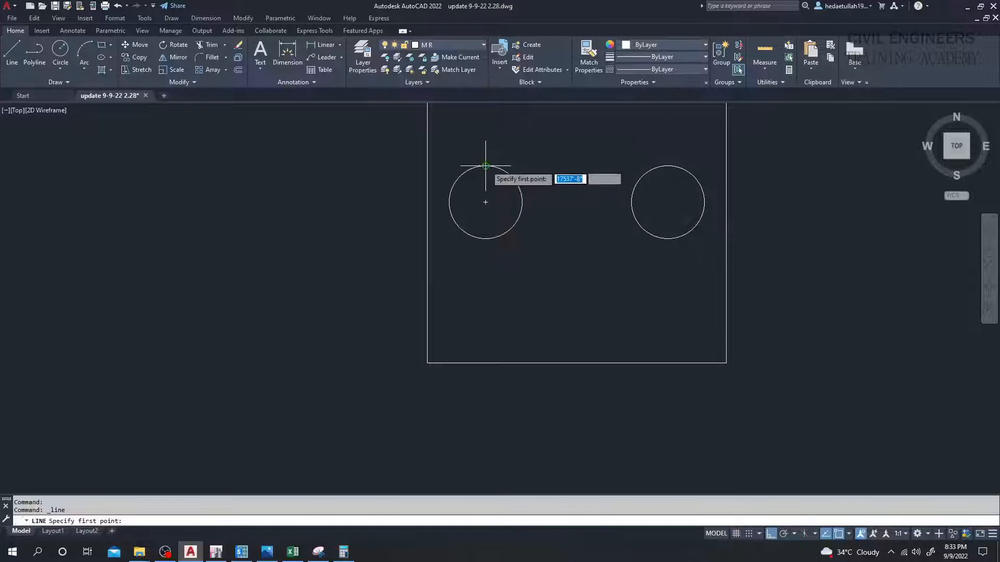
{"action": "left_click", "coordinate": [486, 202]}
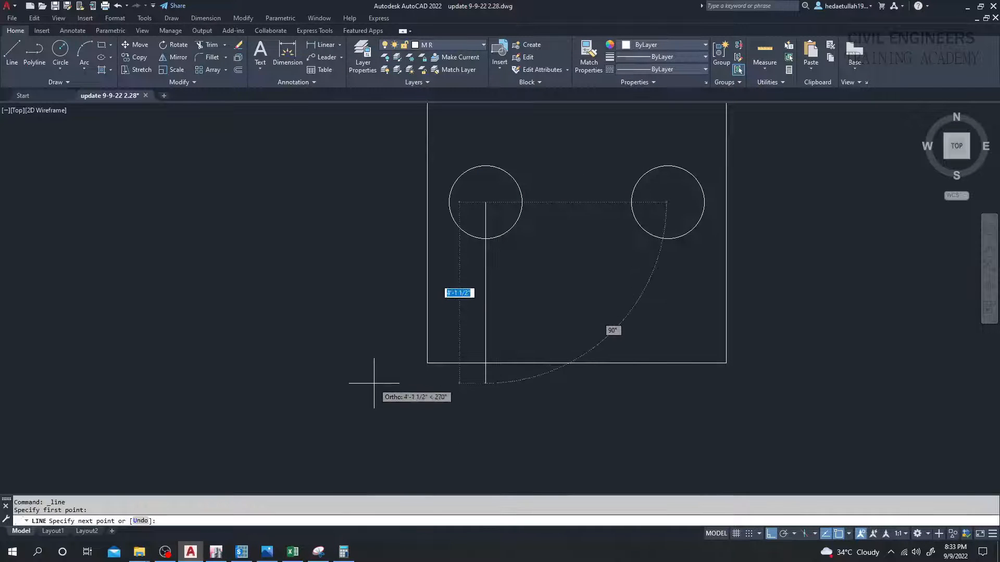
{"action": "key", "text": "F8"}
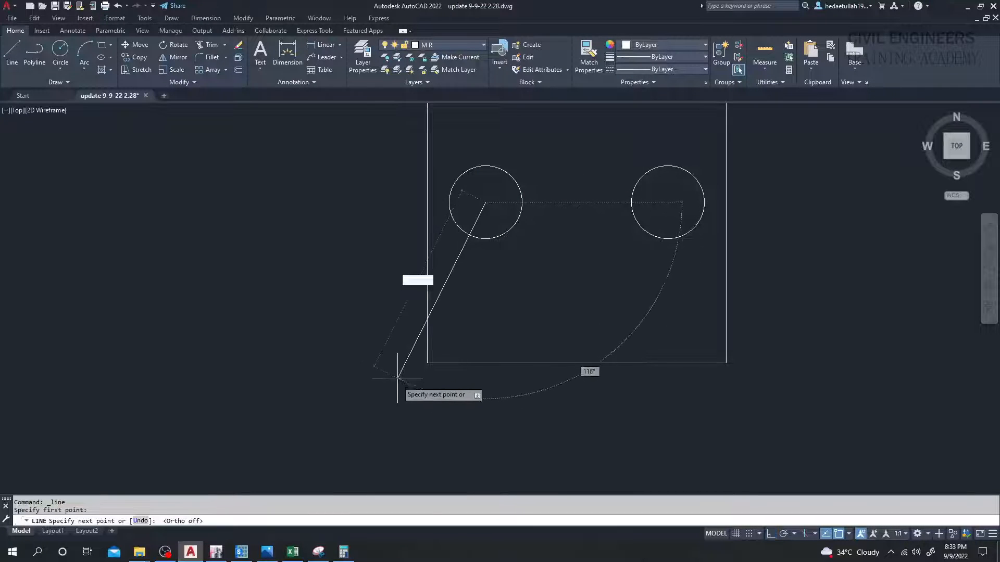
{"action": "scroll", "coordinate": [405, 378], "scroll_direction": "up", "scroll_amount": 2}
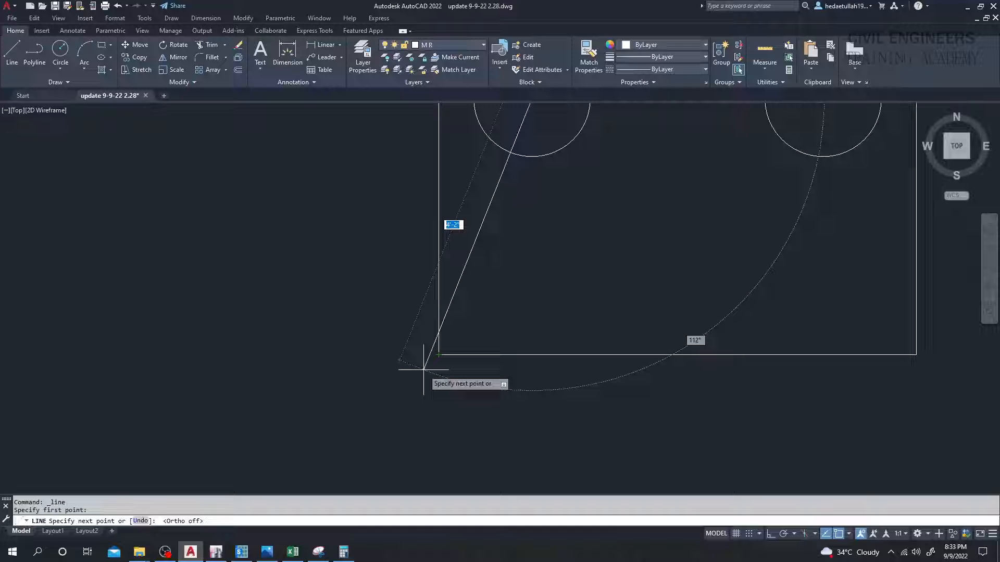
{"action": "left_click", "coordinate": [423, 370]}
{"action": "key", "text": "Escape"}
{"action": "scroll", "coordinate": [417, 384], "scroll_direction": "down", "scroll_amount": 2}
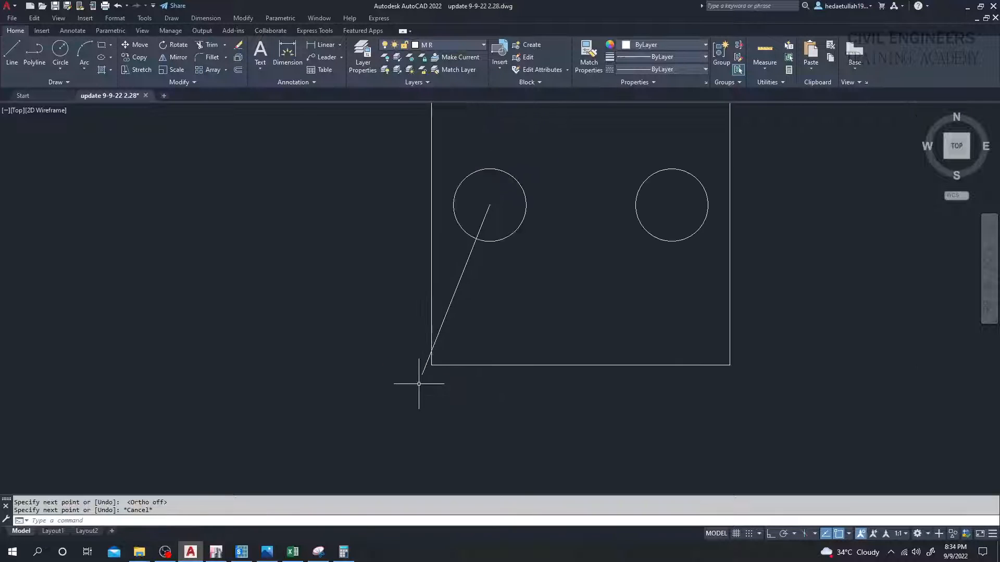
Start another line for the pile layout around the foundation rectangle.
{"action": "middle_click_drag", "start_coordinate": [417, 384], "coordinate": [441, 431]}
{"action": "scroll", "coordinate": [409, 371], "scroll_direction": "down", "scroll_amount": 2}
{"action": "left_click", "coordinate": [12, 53]}
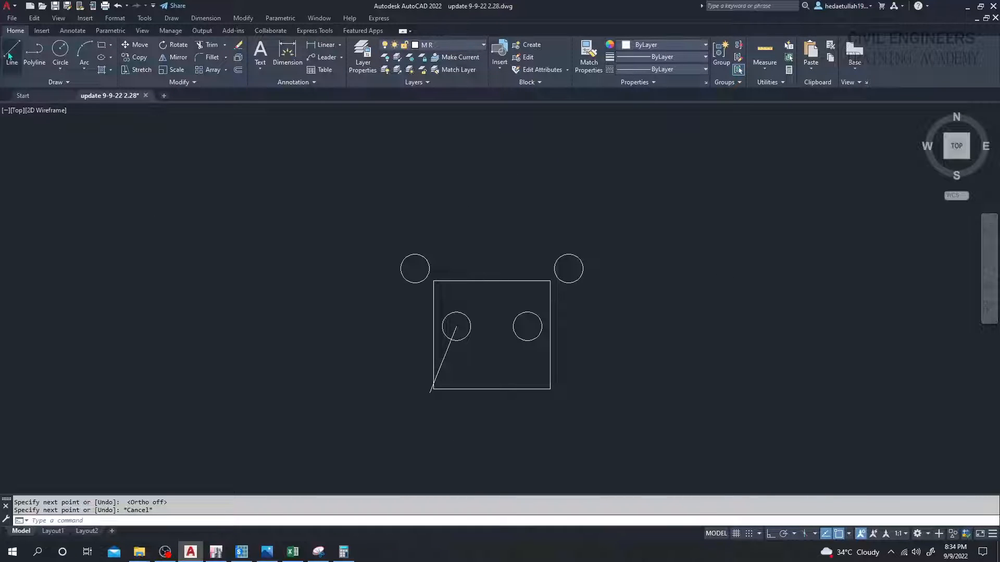
{"action": "scroll", "coordinate": [354, 265], "scroll_direction": "up", "scroll_amount": 2}
{"action": "middle_click_drag", "start_coordinate": [383, 270], "coordinate": [332, 185]}
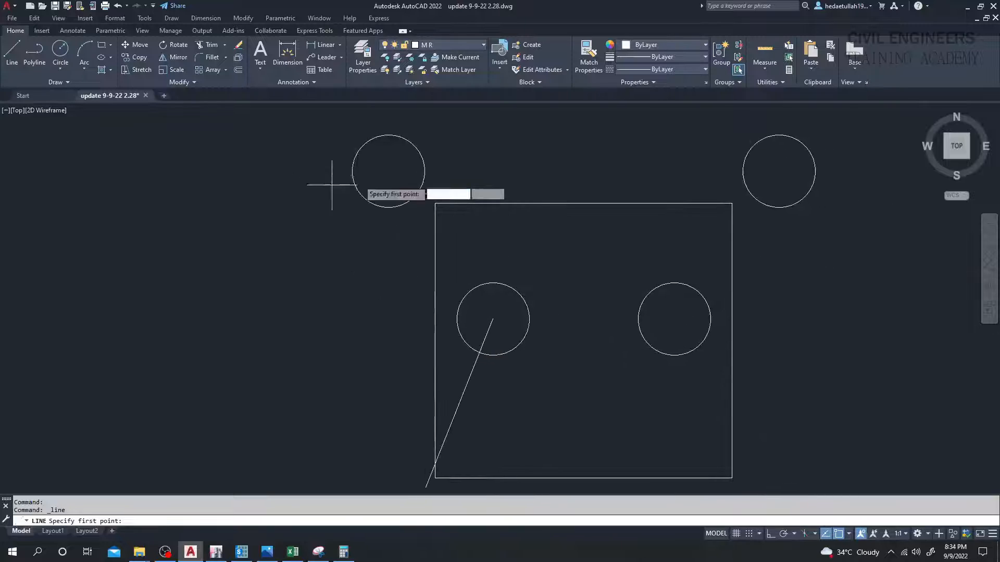
{"action": "left_click", "coordinate": [388, 171]}
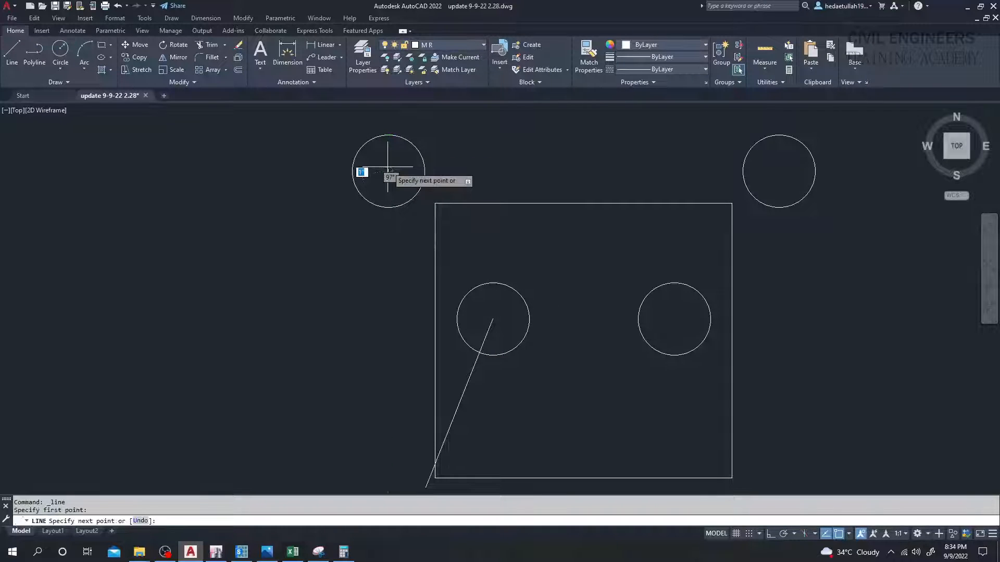
{"action": "key", "text": "Escape"}
Draw a vertical line with Ortho on from the upper-left outer circle's centre down to the level of the diagonal line's lower end.
{"action": "left_click", "coordinate": [12, 52]}
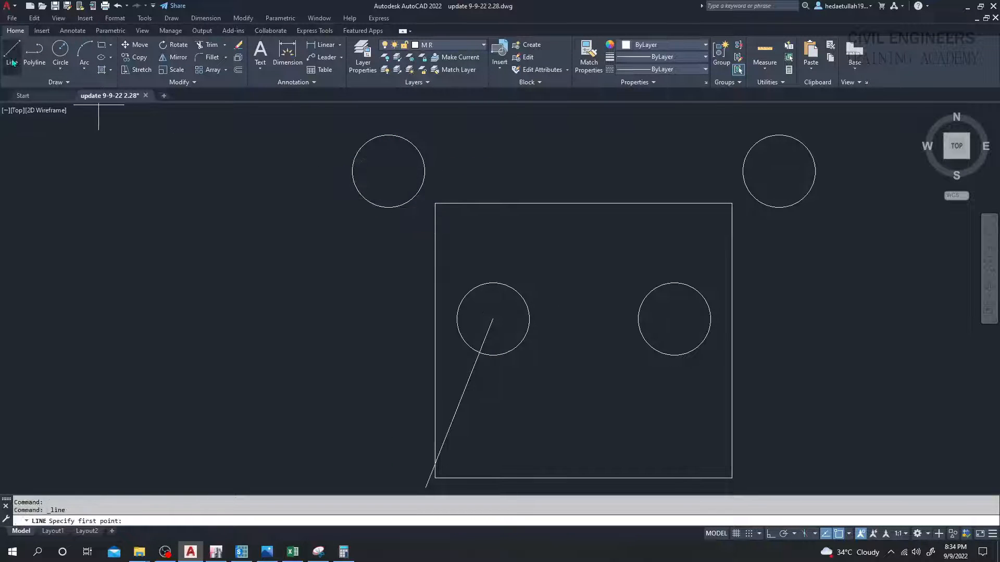
{"action": "left_click", "coordinate": [388, 171]}
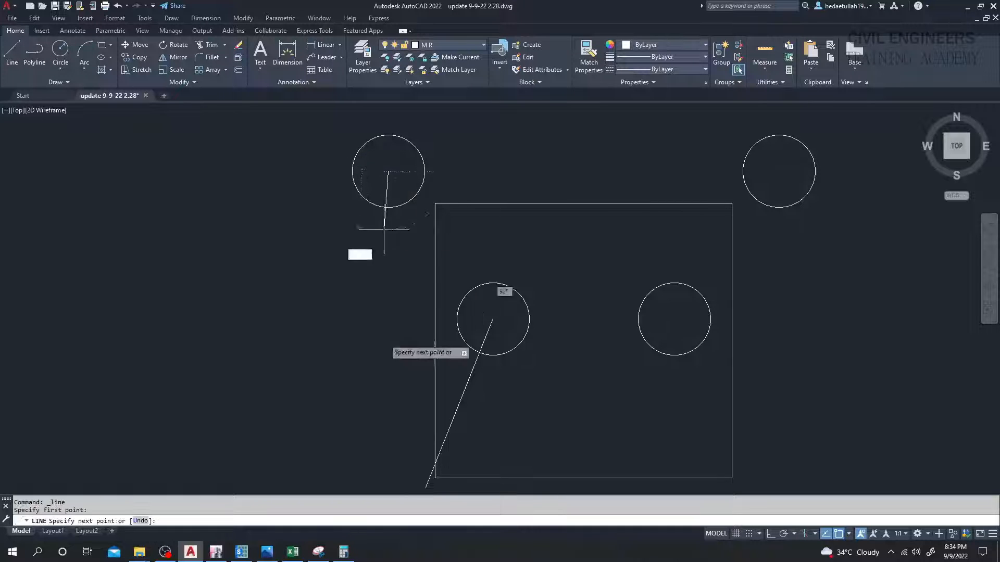
{"action": "middle_click_drag", "start_coordinate": [381, 408], "coordinate": [367, 328]}
{"action": "key", "text": "F8"}
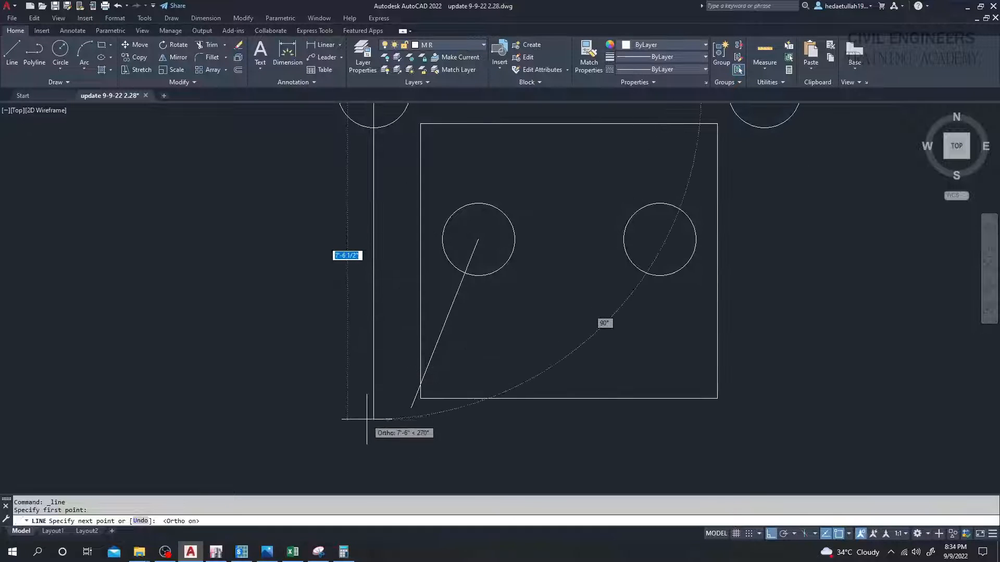
{"action": "scroll", "coordinate": [375, 411], "scroll_direction": "up", "scroll_amount": 4}
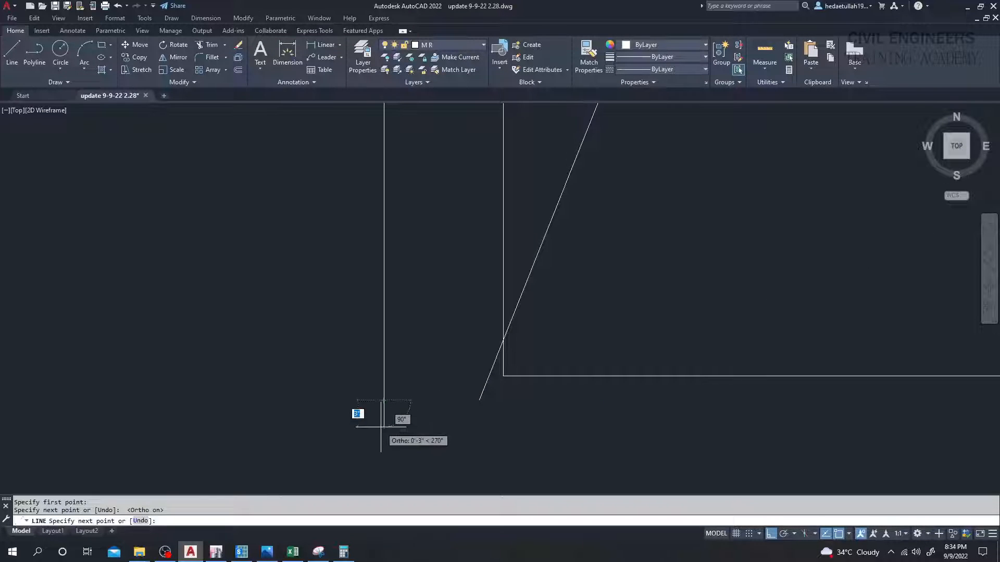
{"action": "key", "text": "Escape"}
{"action": "scroll", "coordinate": [415, 410], "scroll_direction": "down", "scroll_amount": 2}
{"action": "scroll", "coordinate": [448, 417], "scroll_direction": "down", "scroll_amount": 2}
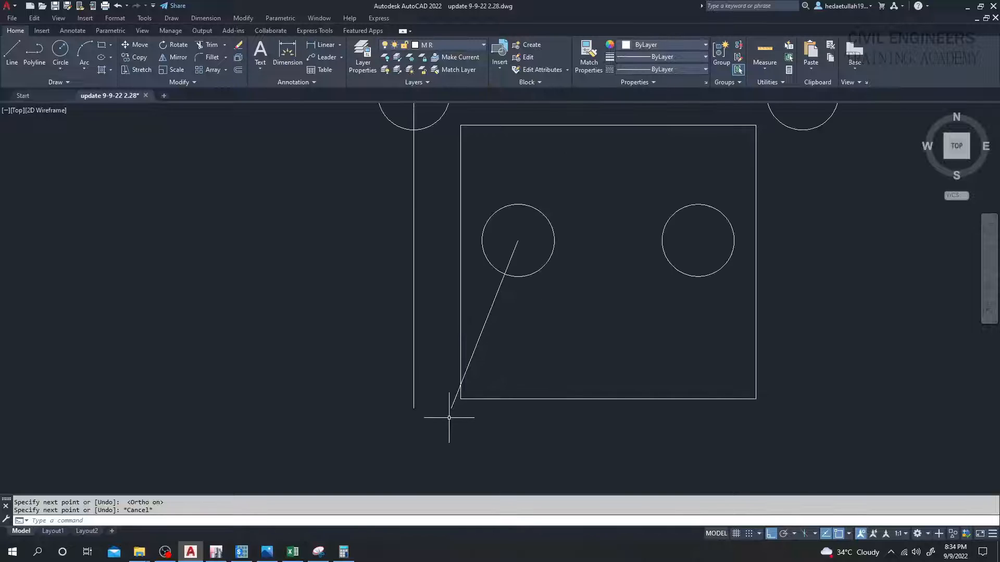
{"action": "scroll", "coordinate": [449, 418], "scroll_direction": "down", "scroll_amount": 2}
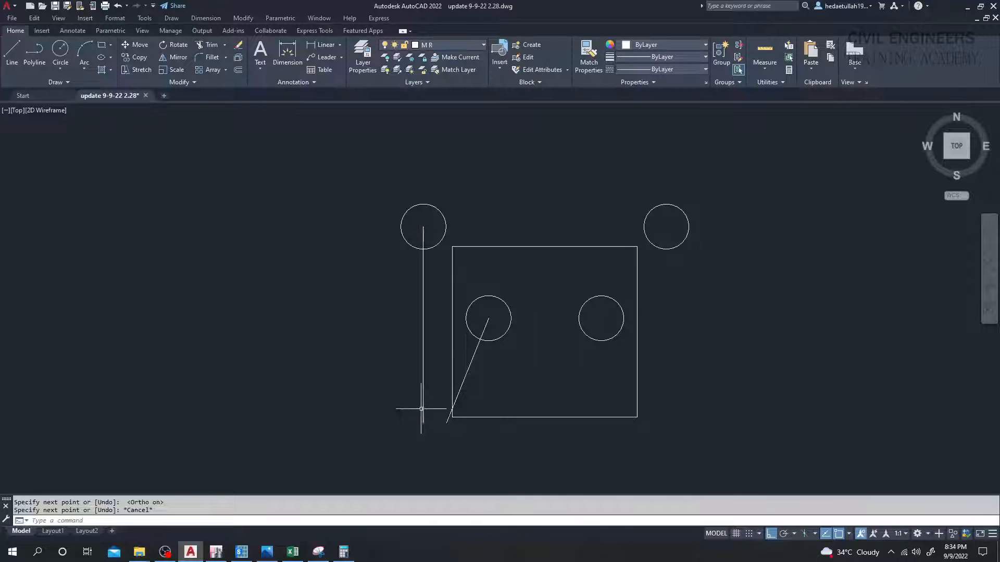
Erase the vertical line just drawn from the upper-left outer circle's centre.
{"action": "scroll", "coordinate": [420, 427], "scroll_direction": "up", "scroll_amount": 3}
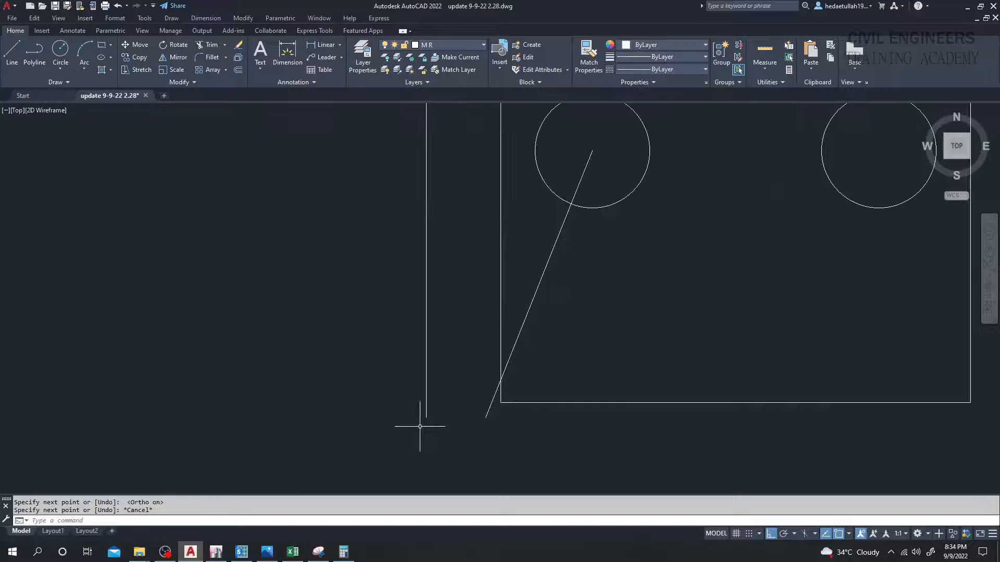
{"action": "left_click", "coordinate": [426, 392]}
{"action": "scroll", "coordinate": [420, 437], "scroll_direction": "down", "scroll_amount": 2}
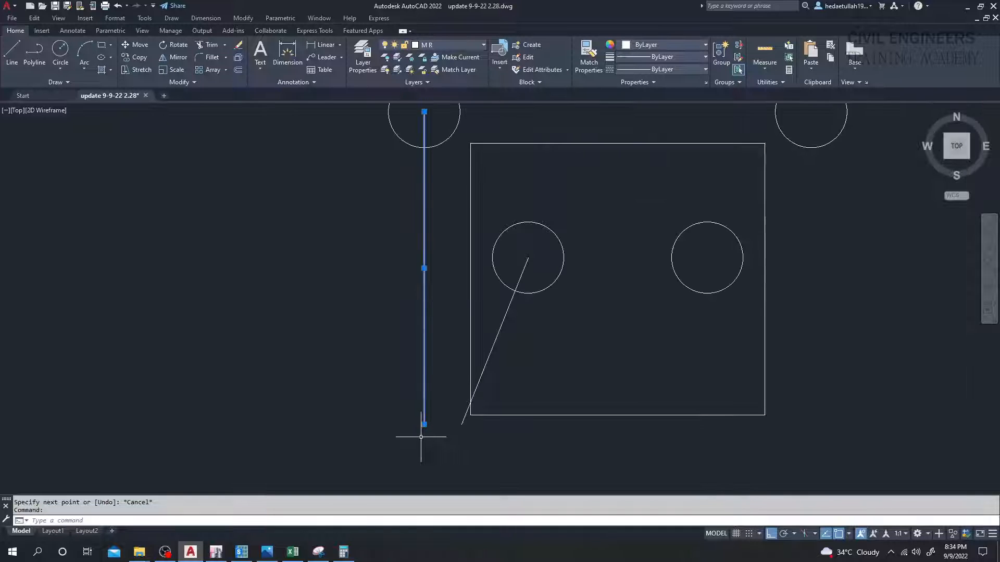
{"action": "middle_click_drag", "start_coordinate": [444, 380], "coordinate": [437, 379]}
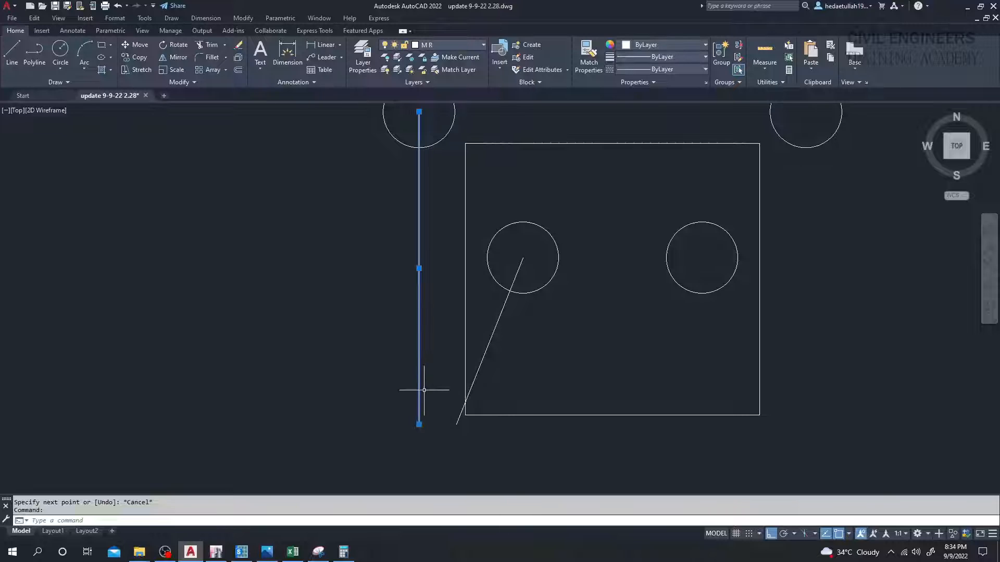
{"action": "key", "text": "Delete"}
Draw a 7'-6" vertical line straight down from the upper-left outer circle's centre.
{"action": "left_click", "coordinate": [8, 62]}
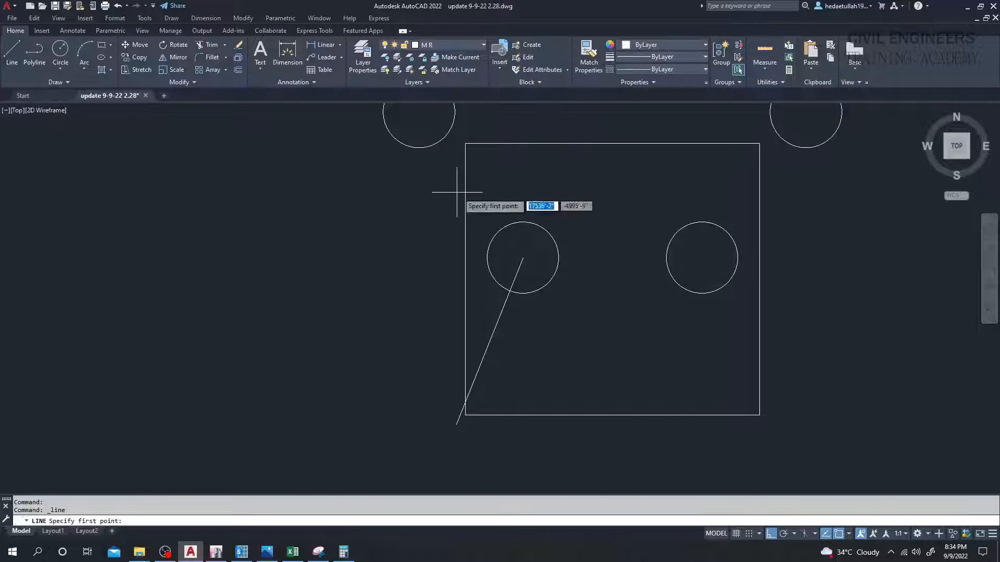
{"action": "middle_click_drag", "start_coordinate": [431, 115], "coordinate": [429, 135]}
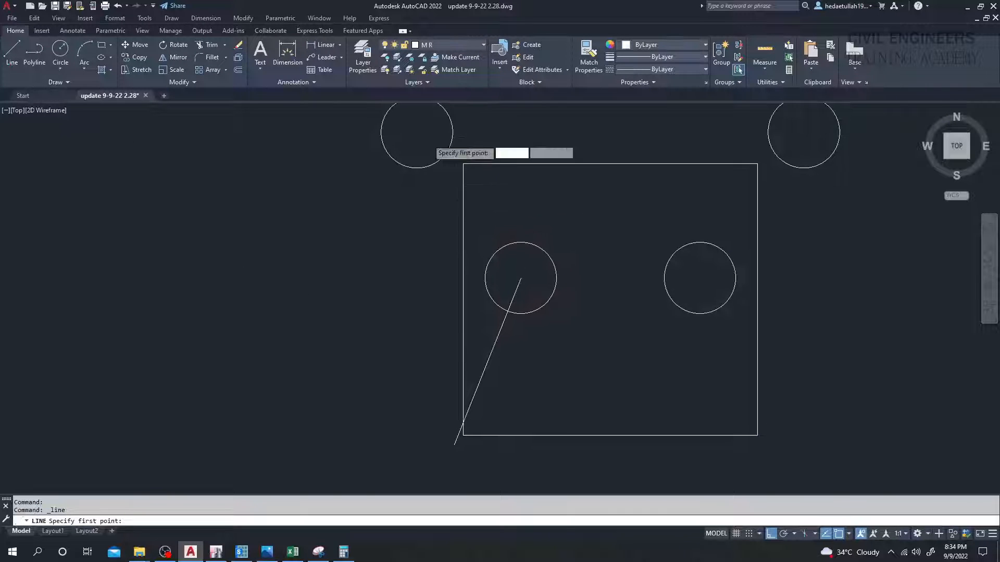
{"action": "left_click", "coordinate": [416, 132]}
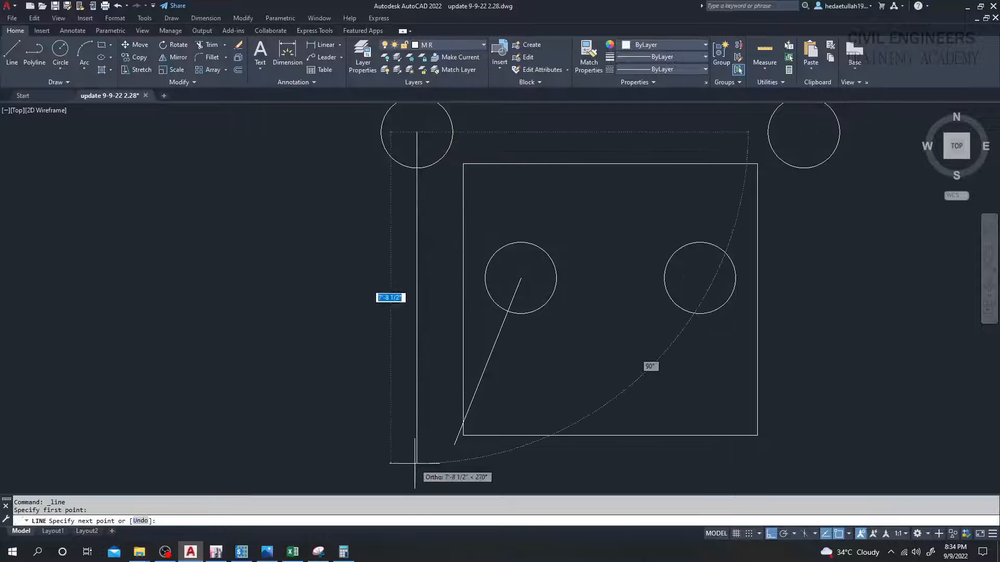
{"action": "scroll", "coordinate": [418, 451], "scroll_direction": "up", "scroll_amount": 4}
{"action": "scroll", "coordinate": [417, 452], "scroll_direction": "down", "scroll_amount": 4}
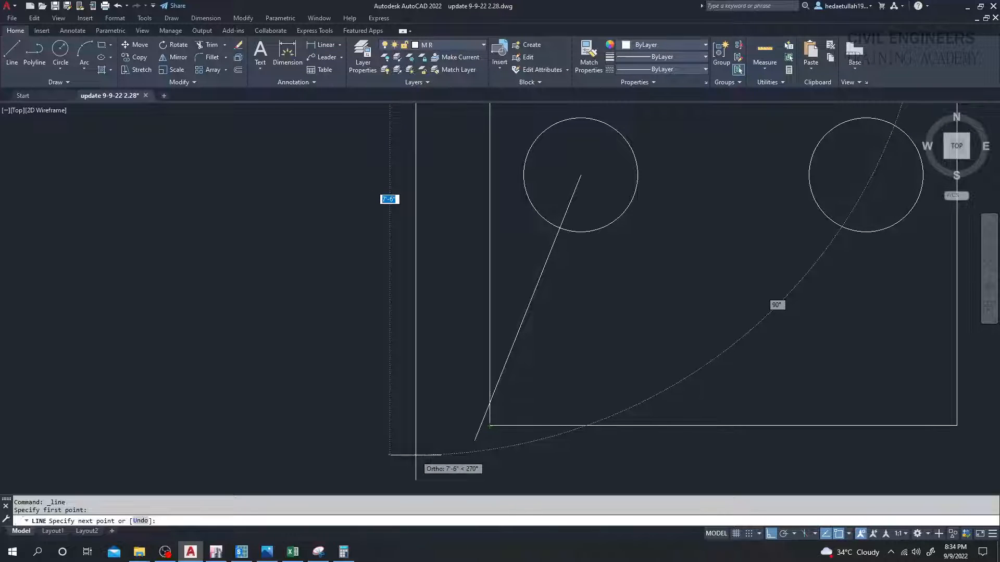
{"action": "left_click", "coordinate": [415, 454]}
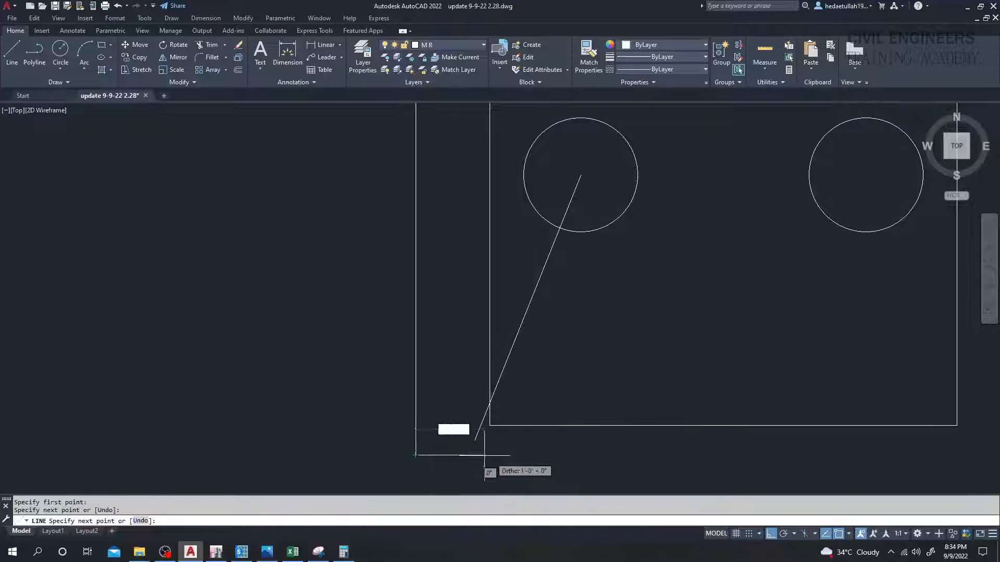
Continue with a horizontal line below the rectangle, ending directly under the upper-right outer circle's centre.
{"action": "scroll", "coordinate": [491, 458], "scroll_direction": "down", "scroll_amount": 1}
{"action": "middle_click_drag", "start_coordinate": [537, 457], "coordinate": [365, 465]}
{"action": "scroll", "coordinate": [364, 464], "scroll_direction": "down", "scroll_amount": 4}
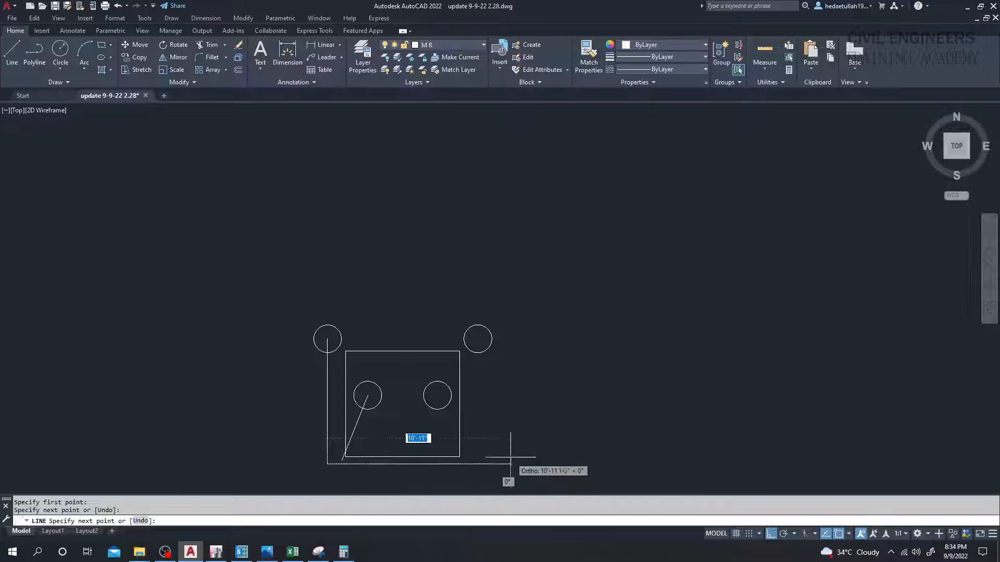
{"action": "scroll", "coordinate": [513, 446], "scroll_direction": "up", "scroll_amount": 2}
{"action": "mouse_move", "coordinate": [458, 269]}
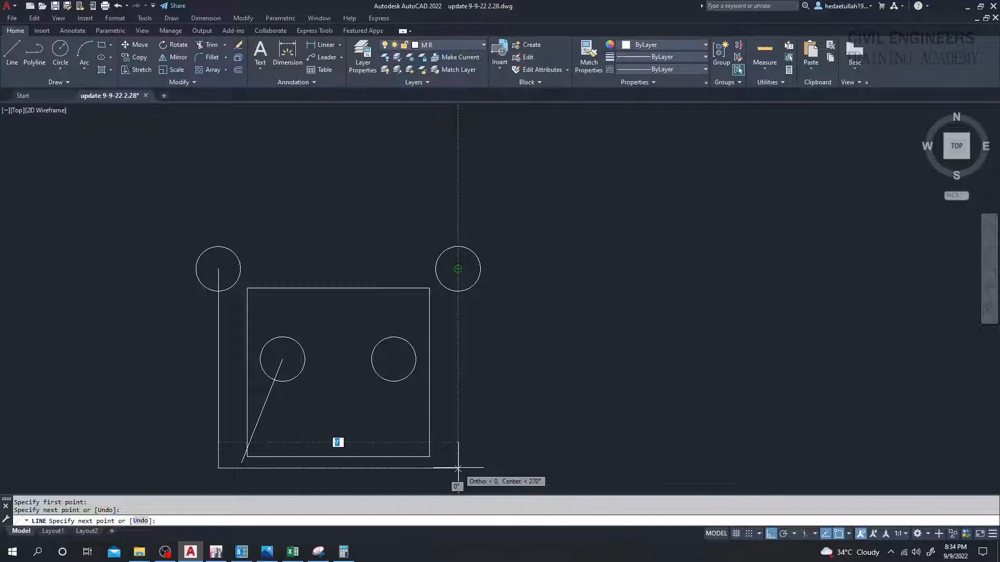
{"action": "left_click", "coordinate": [458, 469]}
{"action": "key", "text": "Escape"}
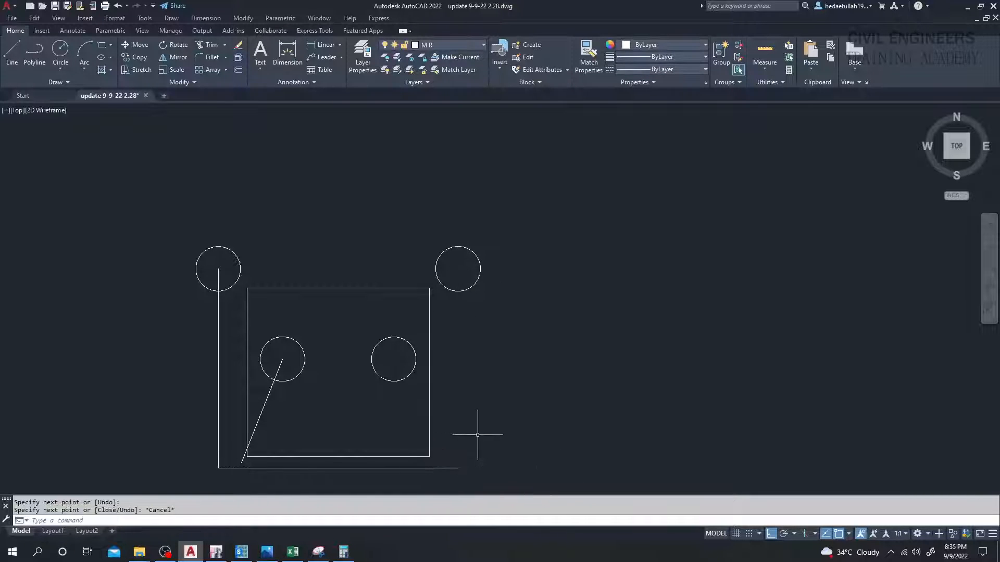
Erase the diagonal line that starts at the left inner circle's centre.
{"action": "middle_click_drag", "start_coordinate": [479, 434], "coordinate": [567, 415]}
{"action": "left_click_drag", "start_coordinate": [370, 414], "coordinate": [345, 390]}
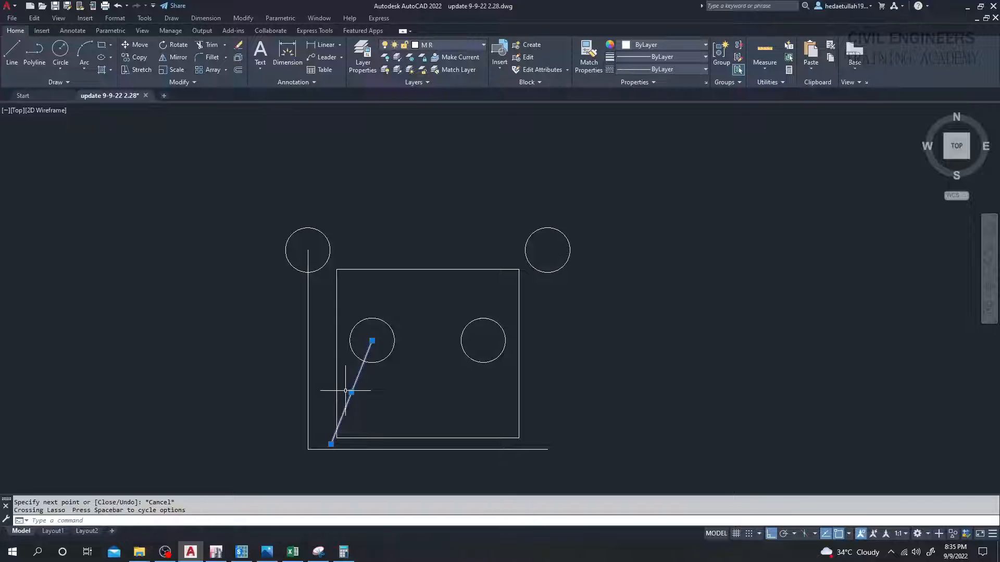
{"action": "key", "text": "Delete"}
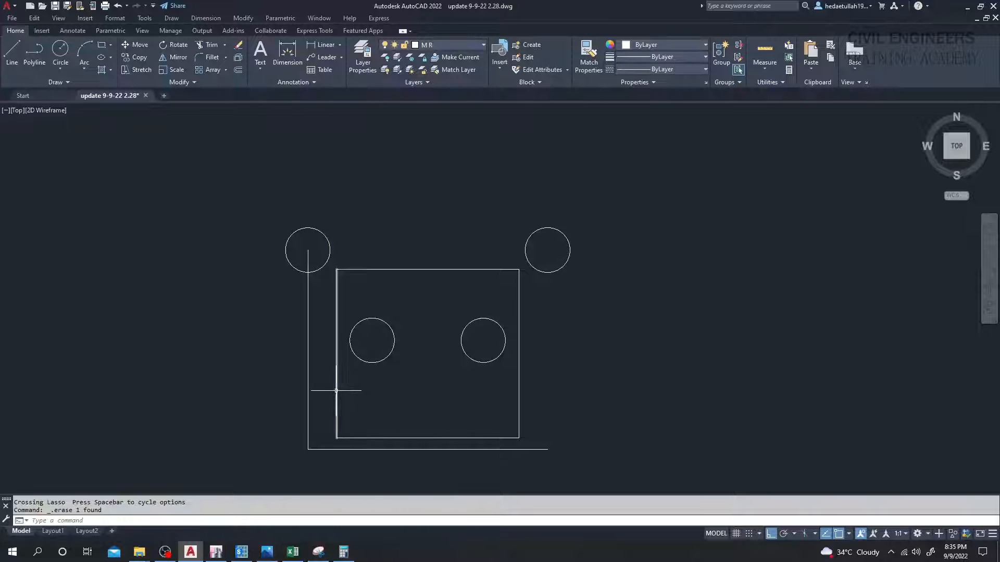
Erase the rectangle's left edge and undo that erasure.
{"action": "left_click", "coordinate": [336, 391]}
{"action": "key", "text": "Delete"}
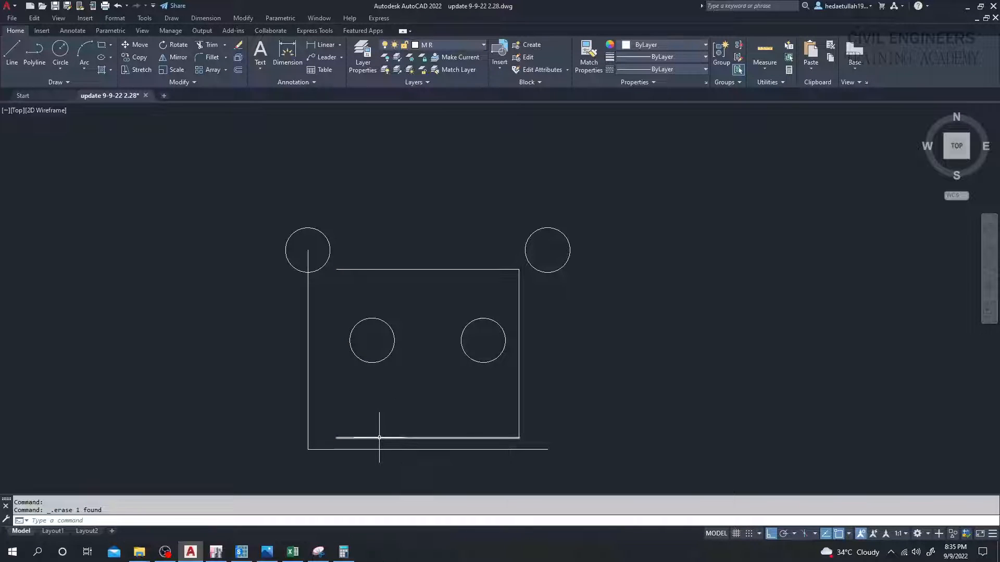
{"action": "key", "text": "ctrl+z"}
Copy the left inner circle by its centre, with Ortho off, onto the corner where the two guide lines meet.
{"action": "mouse_move", "coordinate": [368, 401]}
{"action": "middle_mouse_down"}
{"action": "mouse_move", "coordinate": [357, 404]}
{"action": "mouse_move", "coordinate": [391, 403]}
{"action": "middle_mouse_up"}
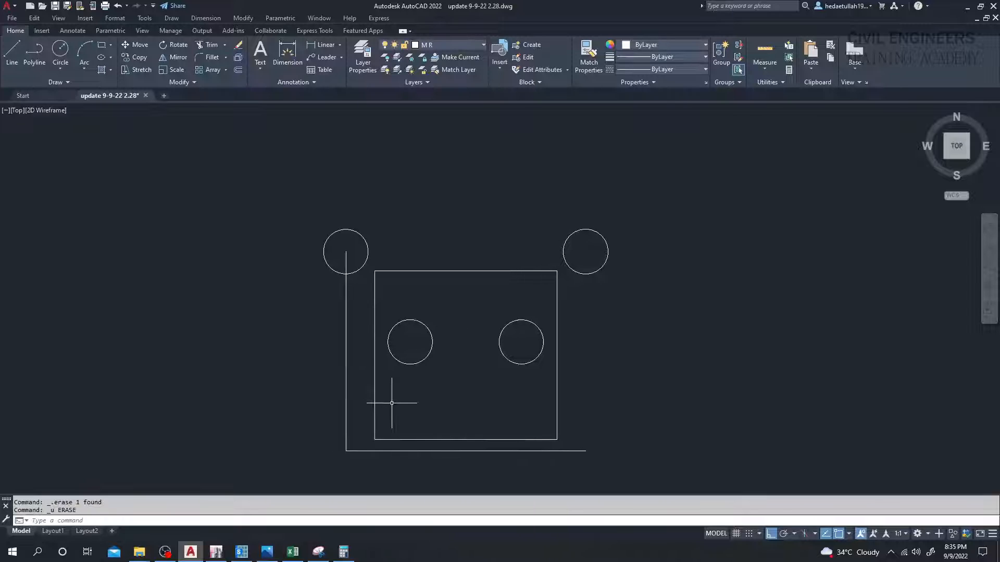
{"action": "middle_click_drag", "start_coordinate": [228, 326], "coordinate": [220, 298]}
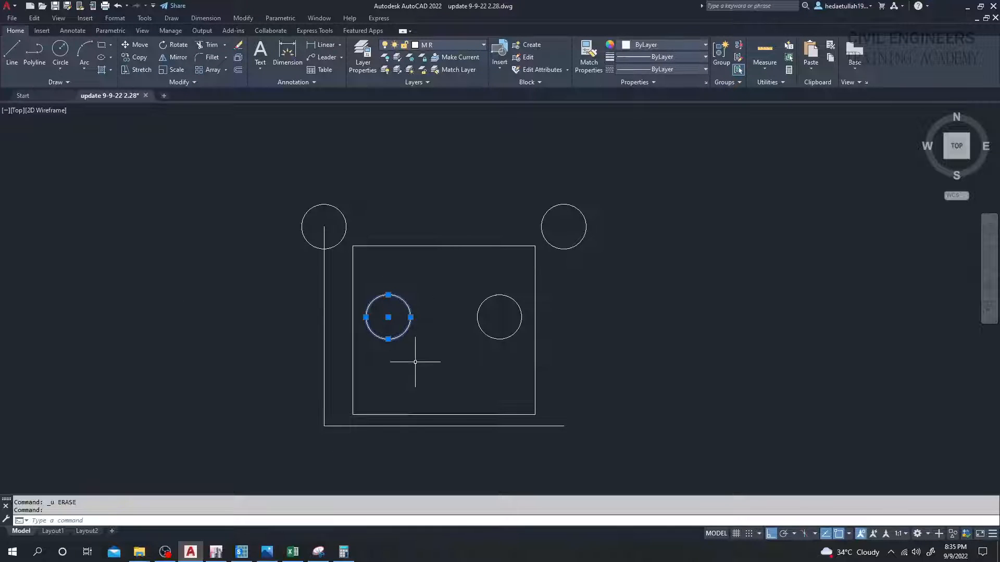
{"action": "key", "text": "Return"}
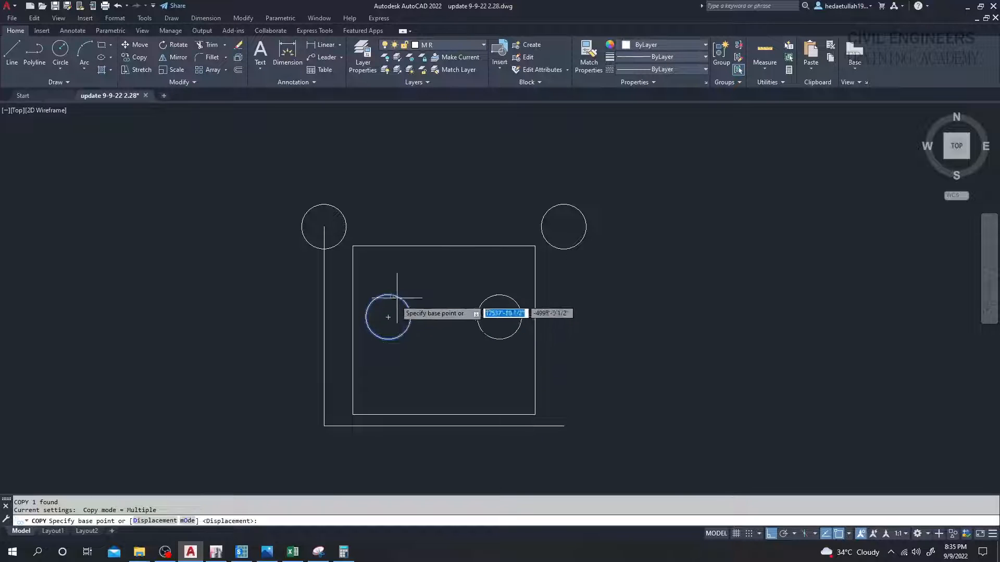
{"action": "left_click", "coordinate": [388, 317]}
{"action": "key", "text": "F8"}
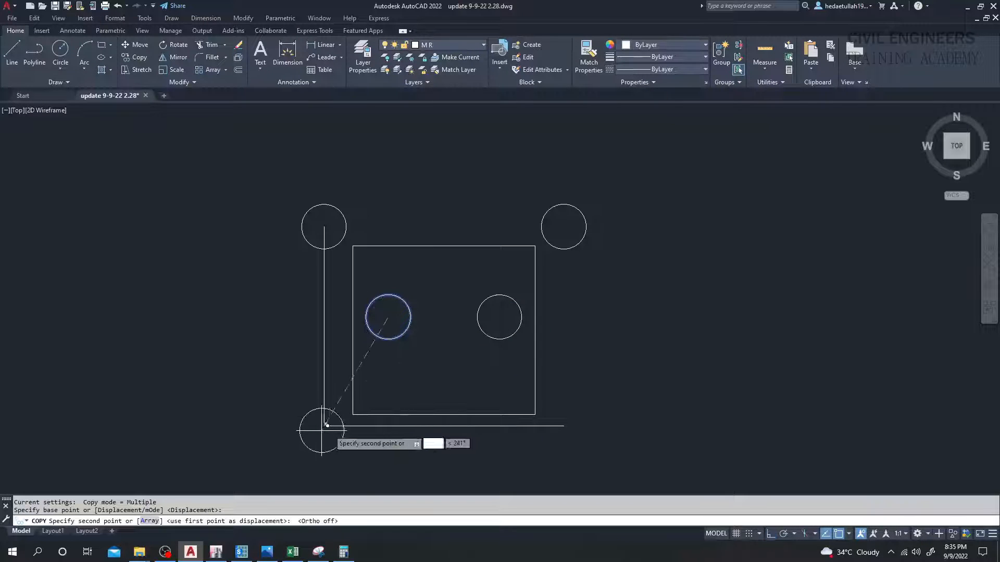
{"action": "scroll", "coordinate": [330, 424], "scroll_direction": "up", "scroll_amount": 5}
{"action": "left_click", "coordinate": [302, 424]}
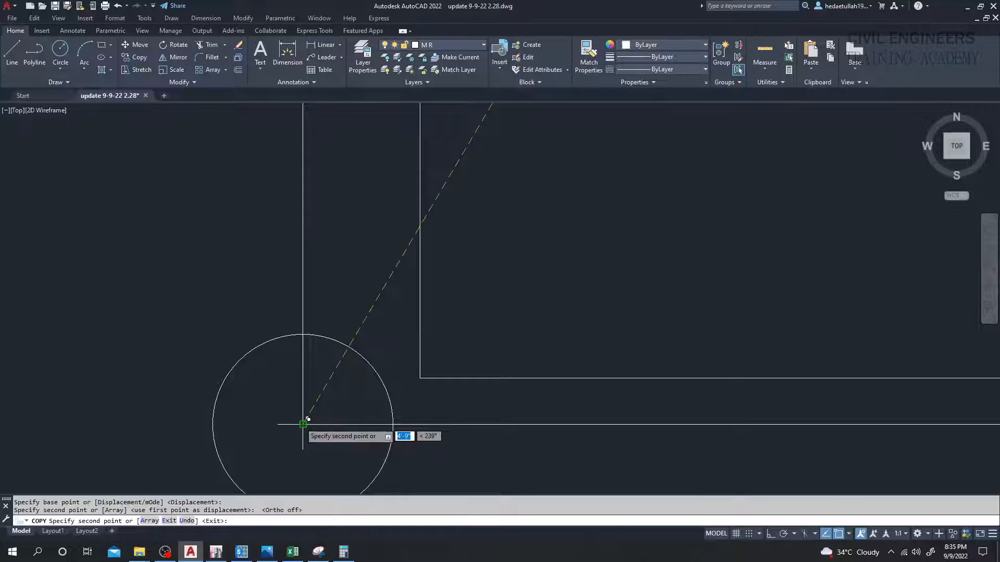
Place a second copy of the circle on the right end of the horizontal guide line and finish copying.
{"action": "scroll", "coordinate": [302, 424], "scroll_direction": "down", "scroll_amount": 4}
{"action": "middle_click_drag", "start_coordinate": [514, 432], "coordinate": [401, 428]}
{"action": "scroll", "coordinate": [471, 430], "scroll_direction": "up", "scroll_amount": 5}
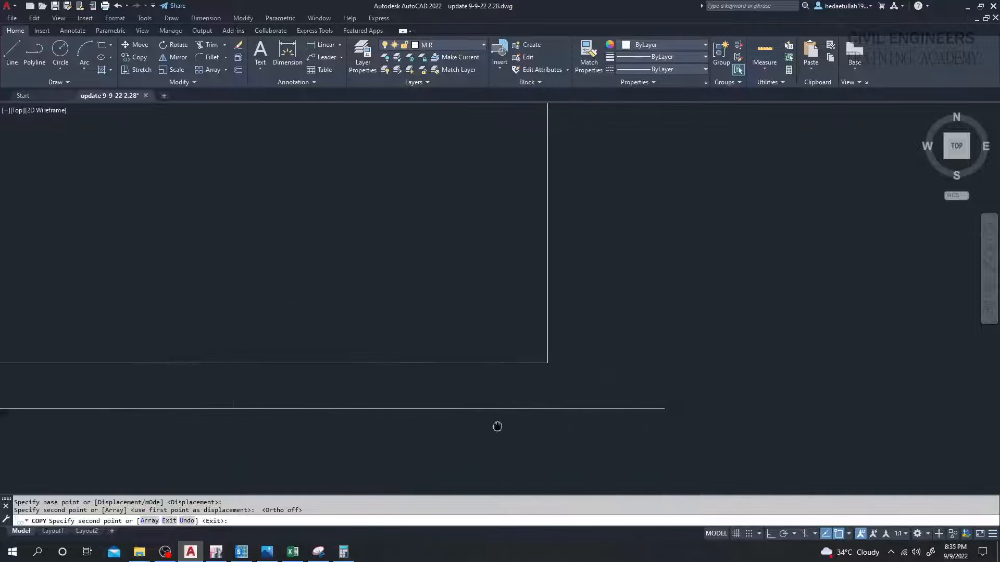
{"action": "left_click", "coordinate": [566, 408]}
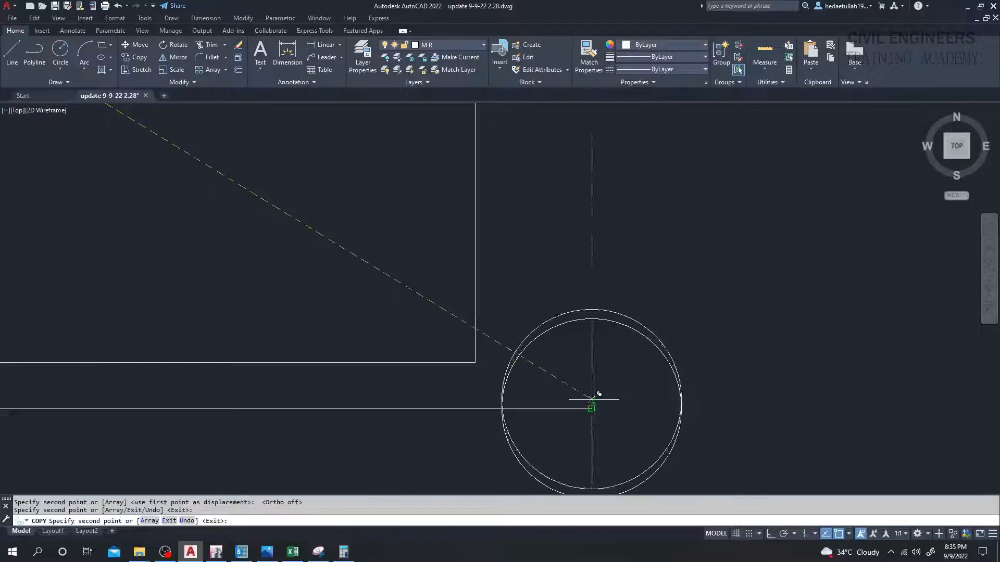
{"action": "scroll", "coordinate": [594, 400], "scroll_direction": "down", "scroll_amount": 3}
{"action": "middle_click_drag", "start_coordinate": [619, 339], "coordinate": [663, 401]}
{"action": "key", "text": "Escape"}
Erase the vertical and horizontal guide lines connecting the outer circles.
{"action": "scroll", "coordinate": [663, 383], "scroll_direction": "down", "scroll_amount": 4}
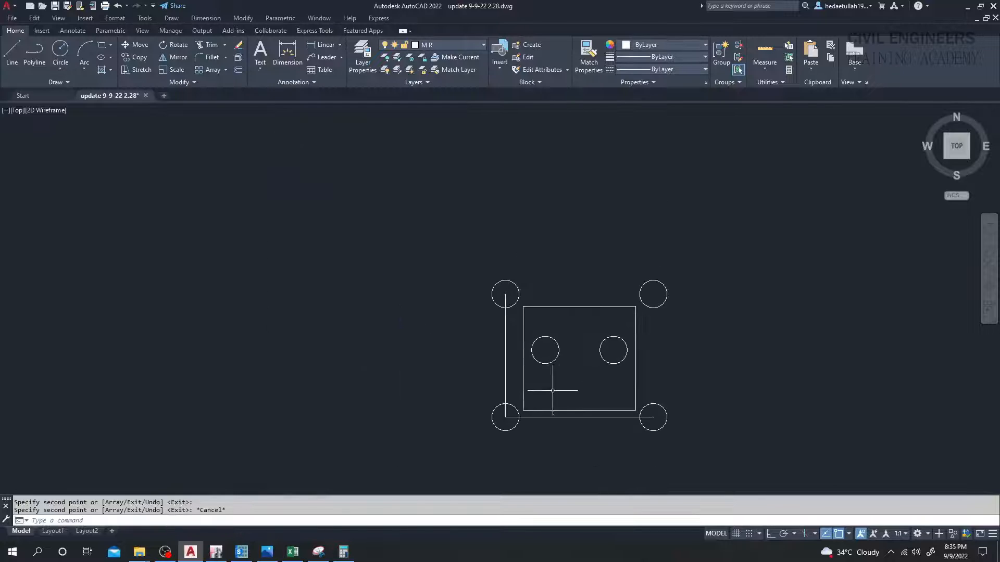
{"action": "left_click_drag", "start_coordinate": [513, 368], "coordinate": [477, 367]}
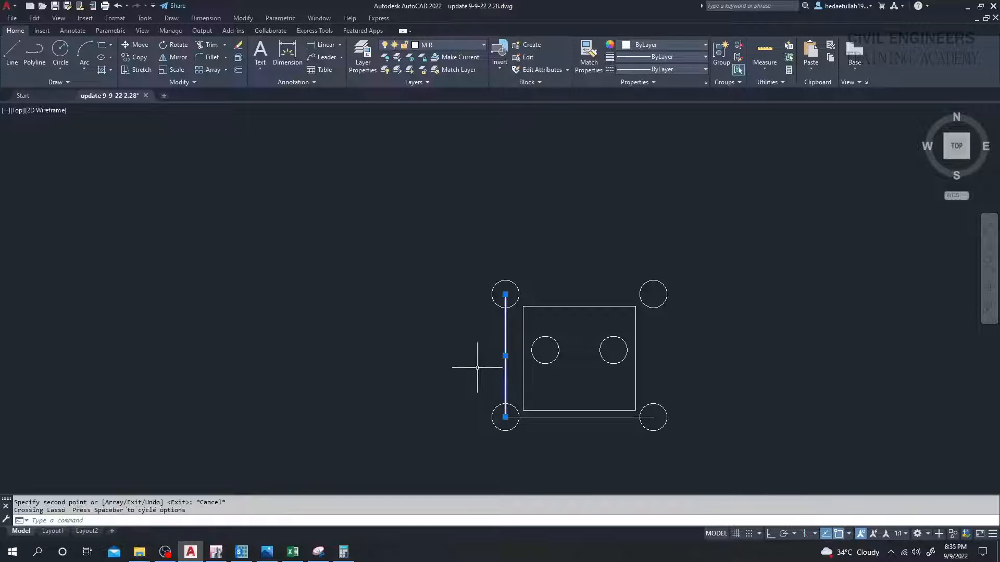
{"action": "key", "text": "Delete"}
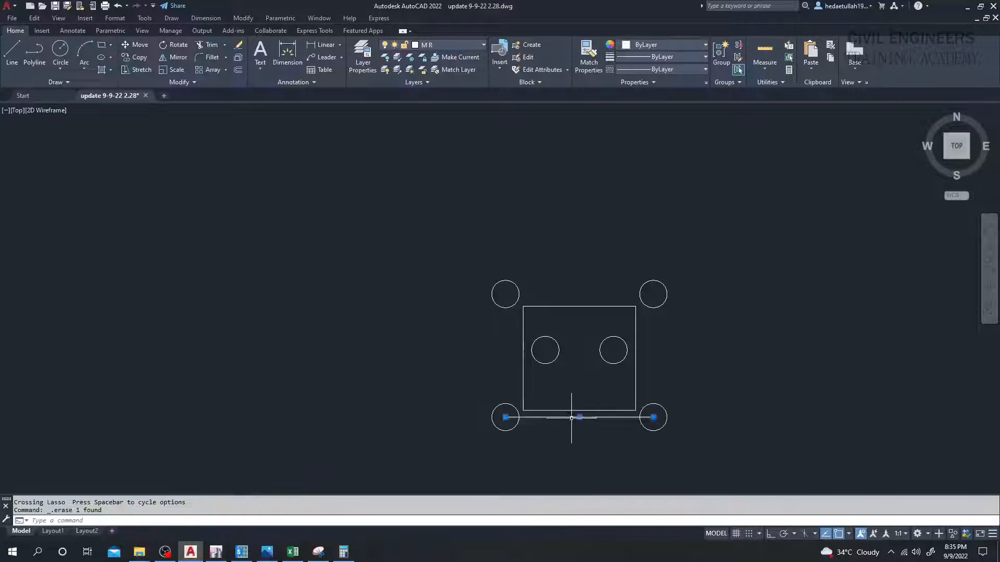
{"action": "key", "text": "Delete"}
Draw a closed rectangular polyline through the centres of the four outer circles.
{"action": "middle_click_drag", "start_coordinate": [368, 362], "coordinate": [287, 354]}
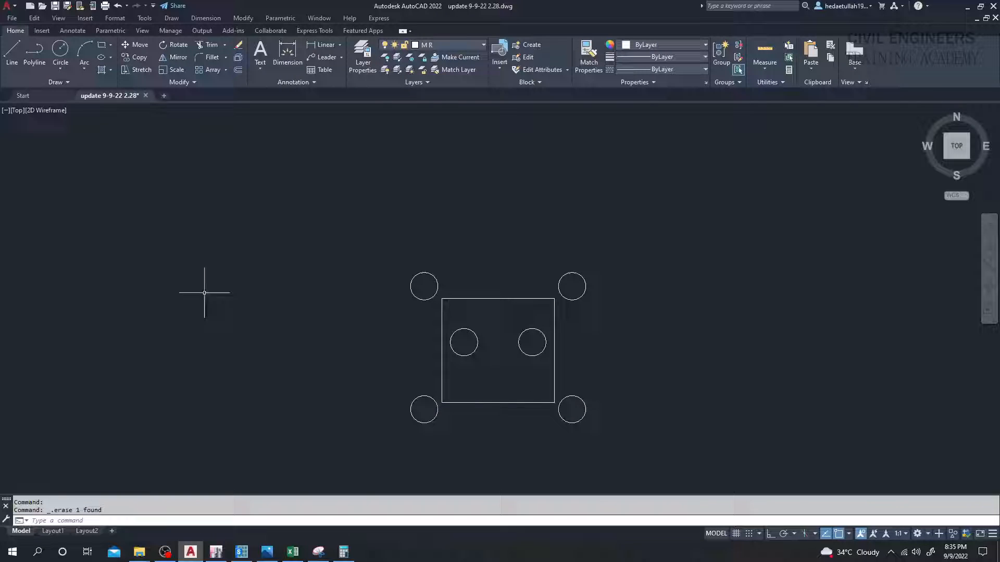
{"action": "left_click", "coordinate": [33, 51]}
{"action": "scroll", "coordinate": [539, 261], "scroll_direction": "up", "scroll_amount": 1}
{"action": "middle_click_drag", "start_coordinate": [537, 262], "coordinate": [501, 197]}
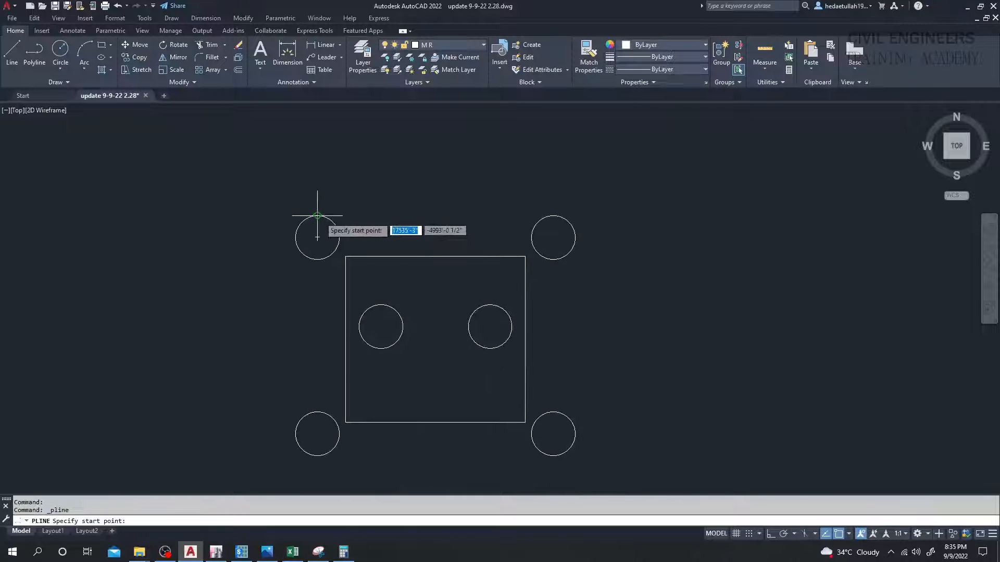
{"action": "left_click", "coordinate": [317, 237]}
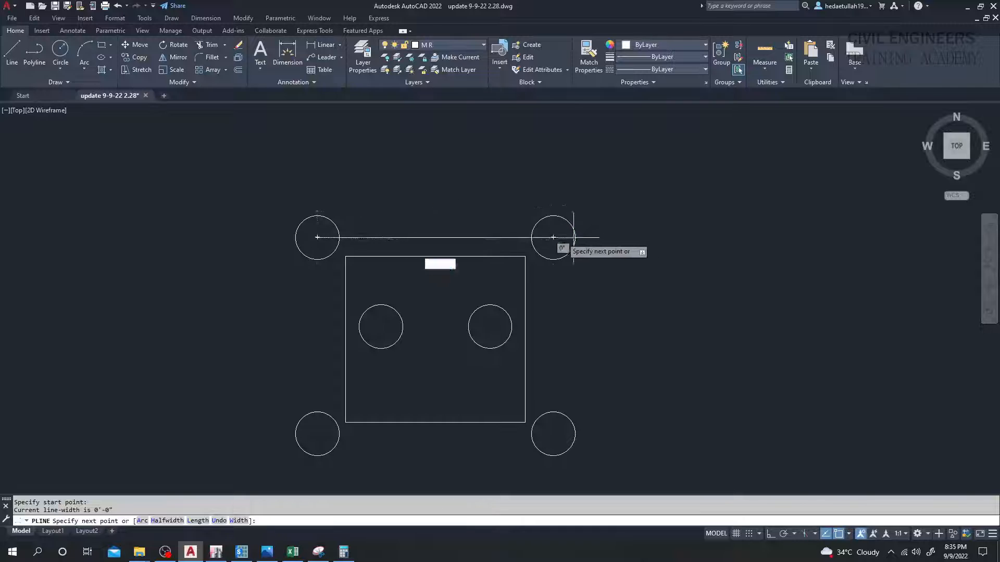
{"action": "left_click", "coordinate": [572, 238]}
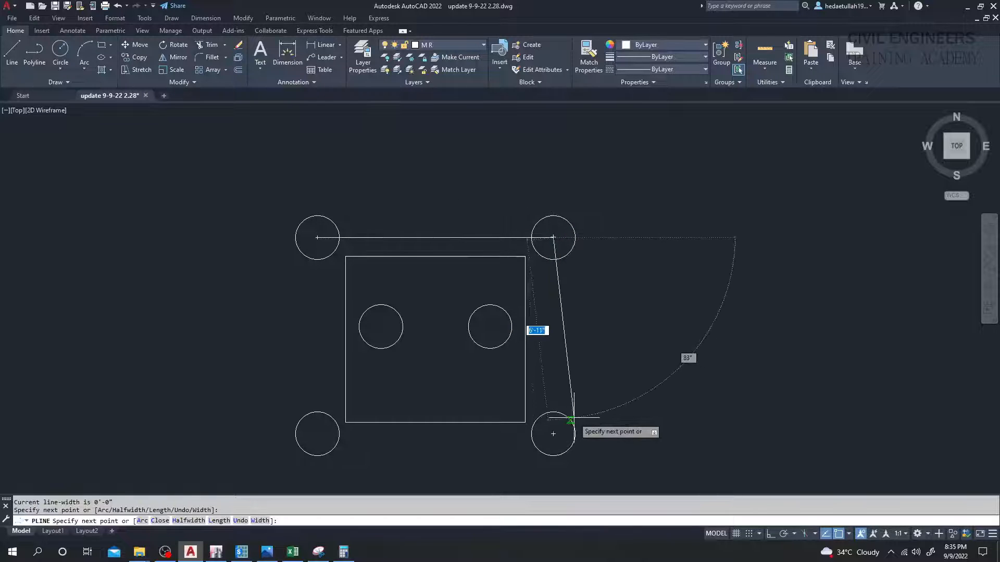
{"action": "left_click", "coordinate": [553, 434]}
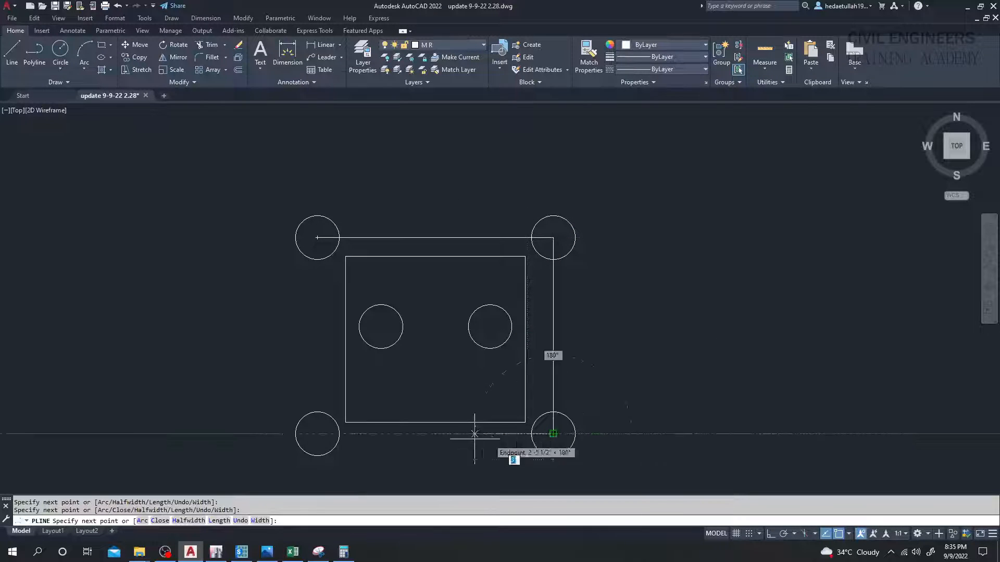
{"action": "left_click", "coordinate": [317, 434]}
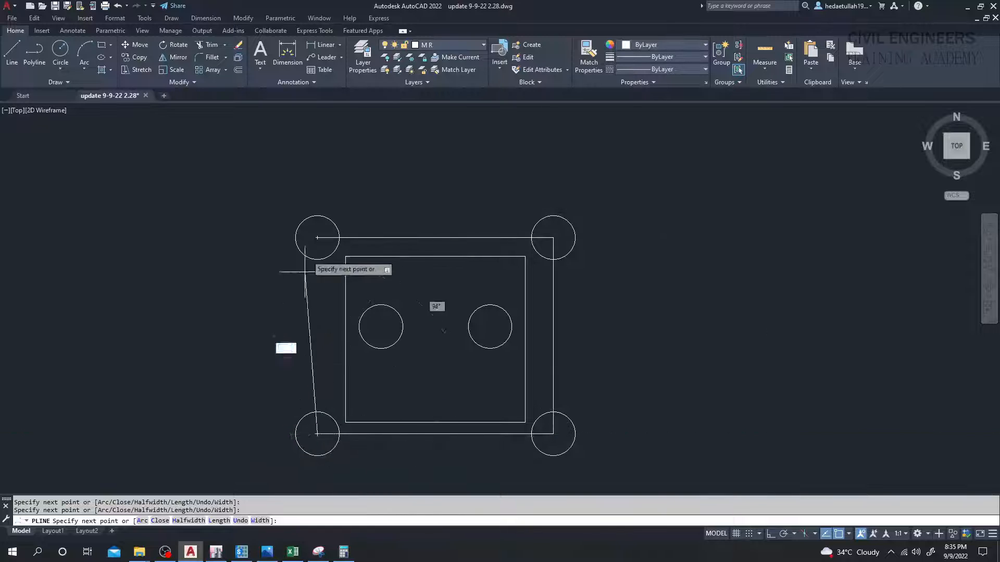
{"action": "left_click", "coordinate": [317, 238]}
{"action": "key", "text": "Return"}
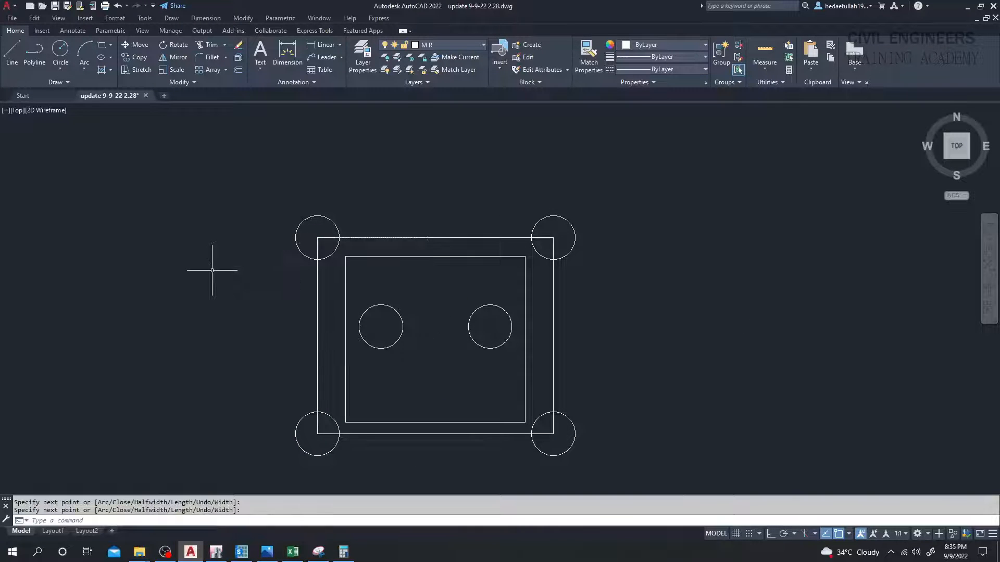
Offset the polyline through the circle centres outward by 20 and erase the original polyline.
{"action": "middle_click_drag", "start_coordinate": [227, 275], "coordinate": [239, 277]}
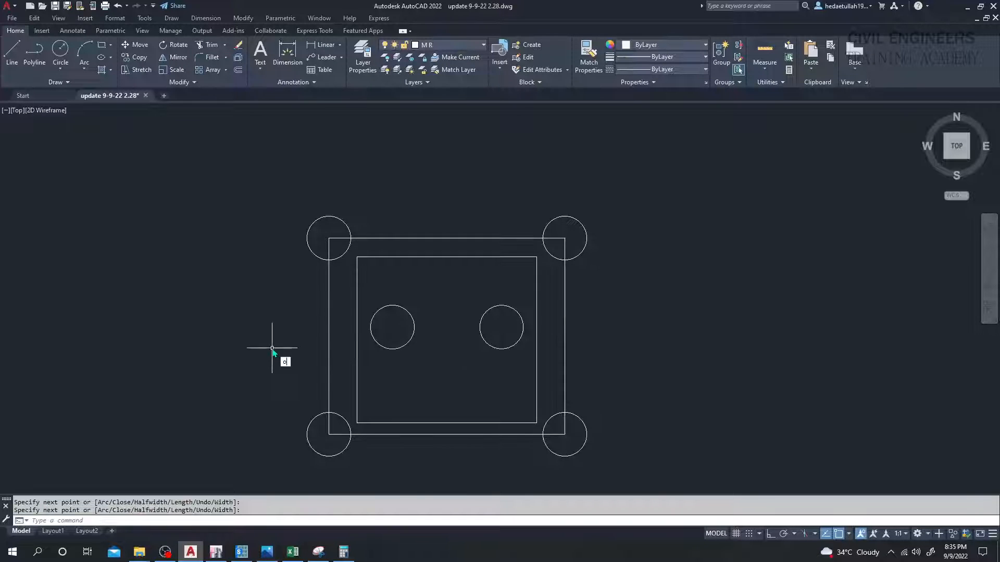
{"action": "key", "text": "Return"}
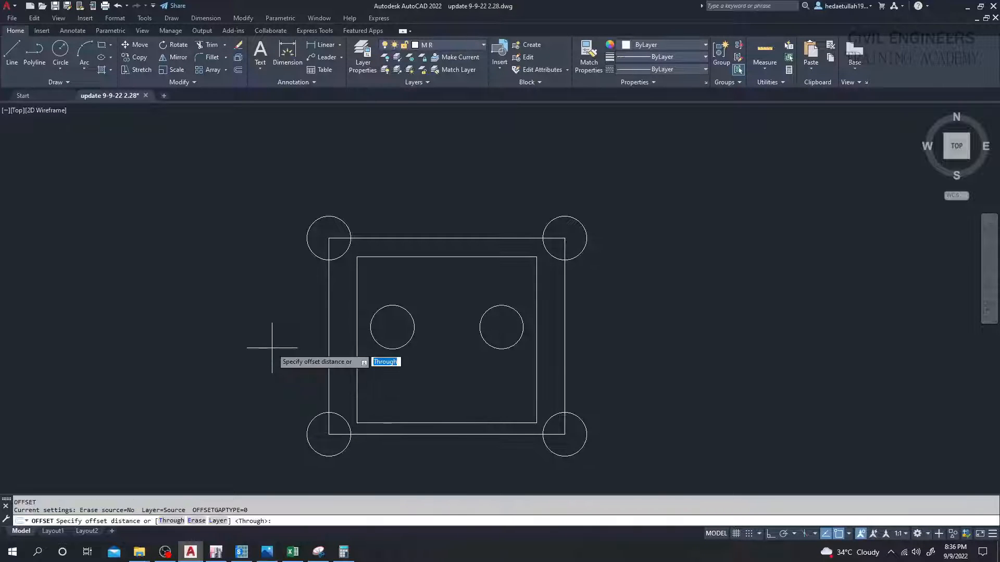
{"action": "type", "text": "20"}
{"action": "key", "text": "Return"}
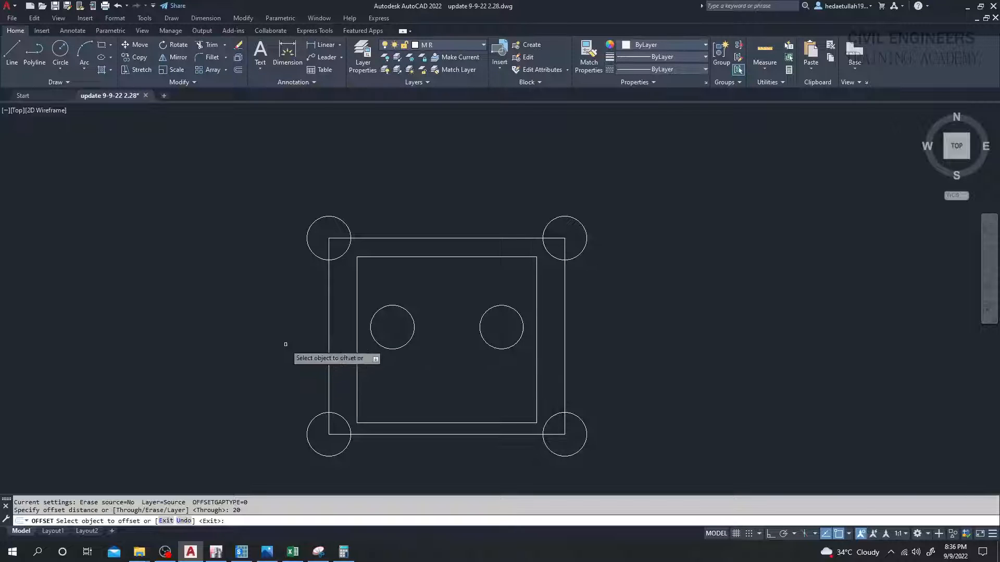
{"action": "left_click", "coordinate": [328, 340]}
{"action": "left_click", "coordinate": [218, 356]}
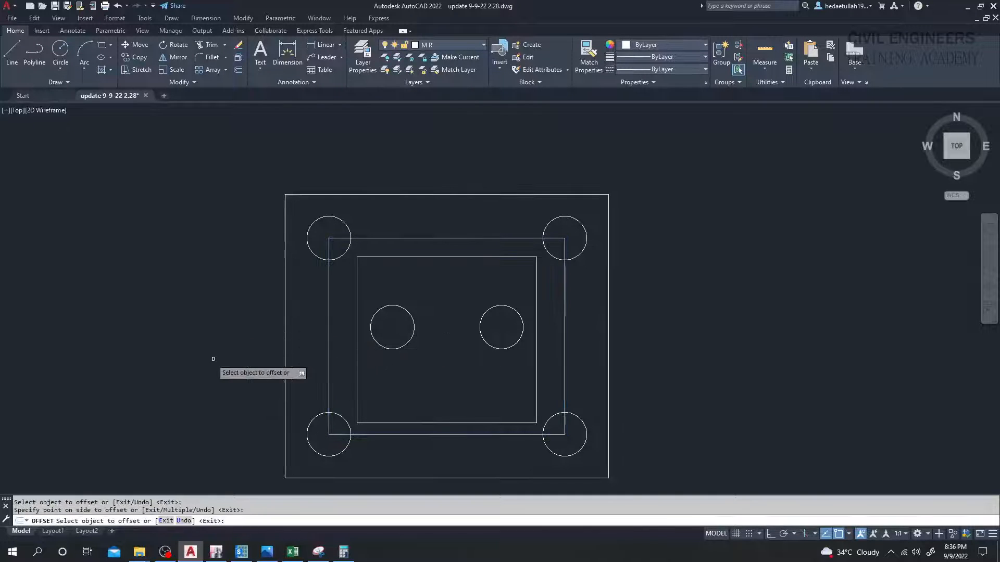
{"action": "middle_click_drag", "start_coordinate": [218, 357], "coordinate": [263, 345]}
{"action": "key", "text": "Escape"}
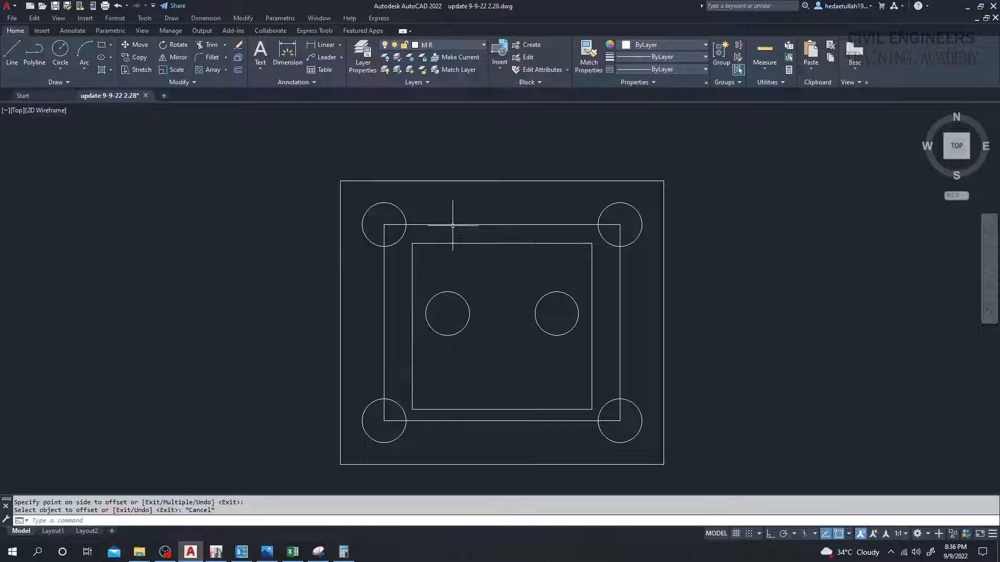
{"action": "left_click", "coordinate": [452, 225]}
{"action": "key", "text": "Delete"}
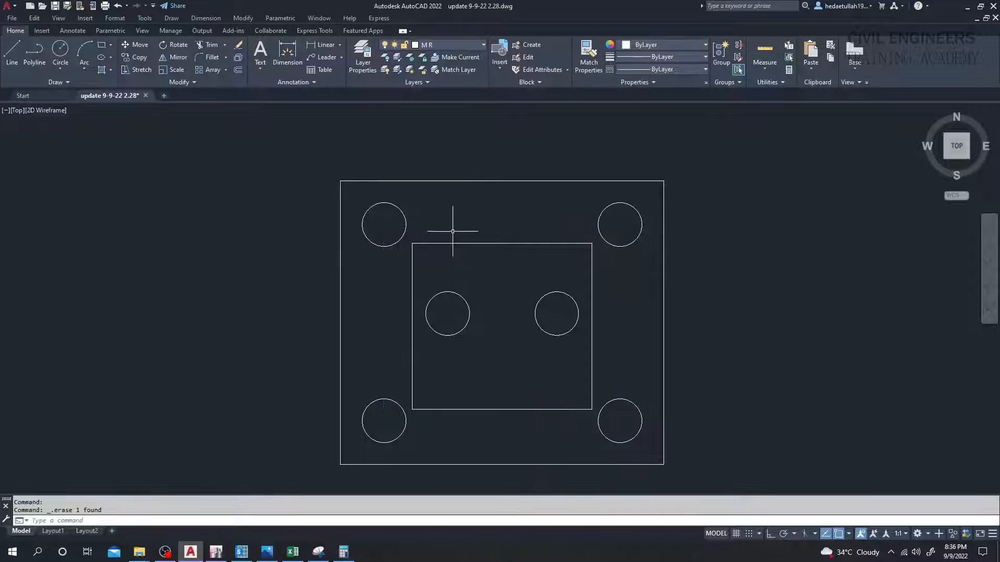
Erase the two circles inside the inner rectangle.
{"action": "key", "text": "Delete"}
{"action": "left_click", "coordinate": [547, 296]}
{"action": "key", "text": "Delete"}
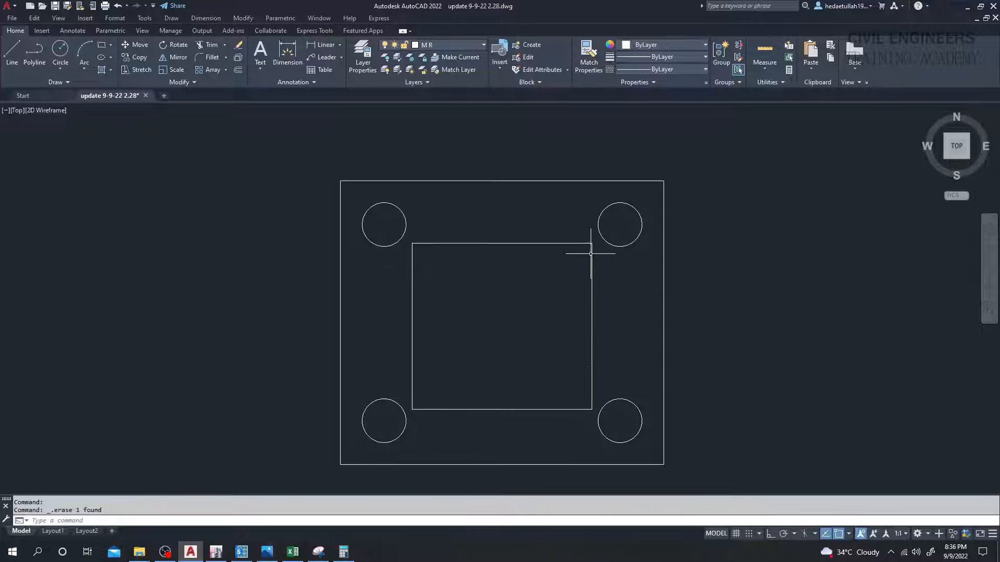
Copy the four red columns around the rectangle between grids 2 and 4 onto the detail's inner rectangle, using the upper-right corner as base point.
{"action": "scroll", "coordinate": [446, 329], "scroll_direction": "down", "scroll_amount": 5}
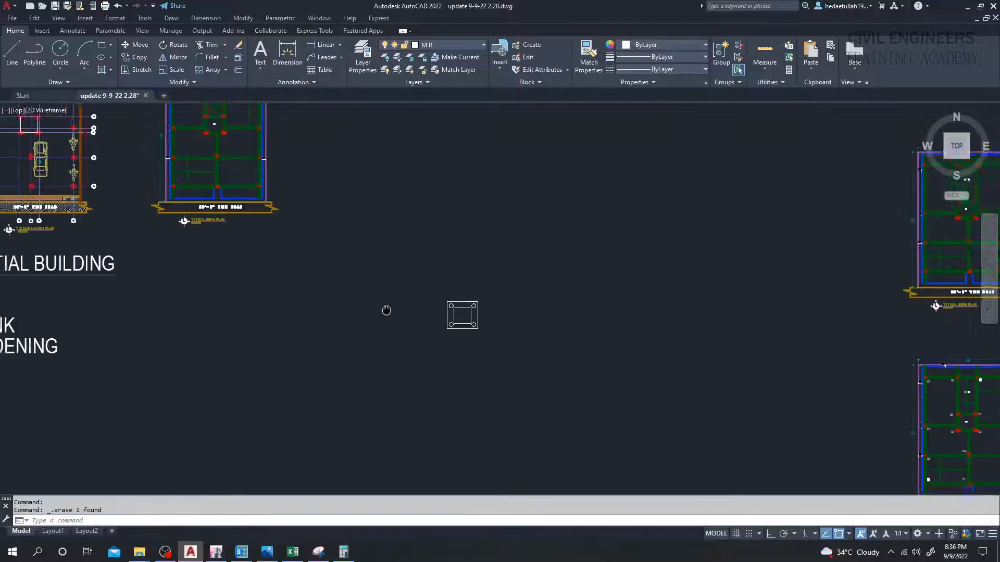
{"action": "scroll", "coordinate": [314, 339], "scroll_direction": "up", "scroll_amount": 4}
{"action": "scroll", "coordinate": [200, 284], "scroll_direction": "up", "scroll_amount": 8}
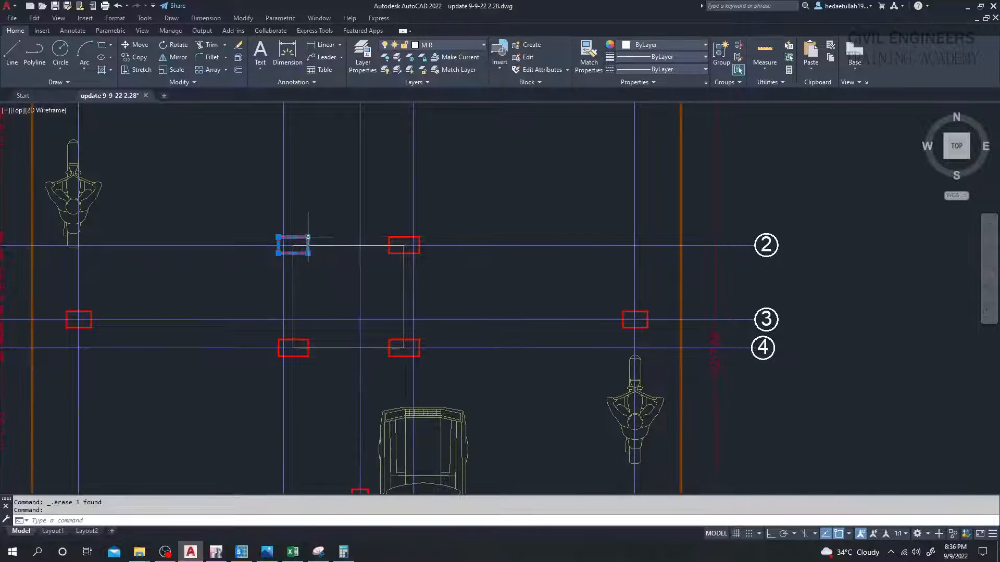
{"action": "left_click", "coordinate": [399, 237]}
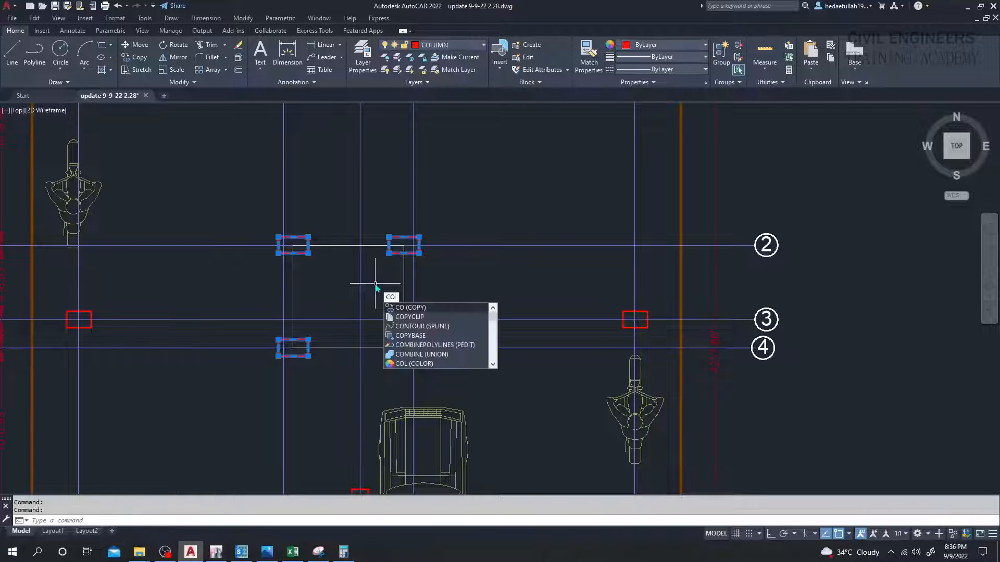
{"action": "key", "text": "Return"}
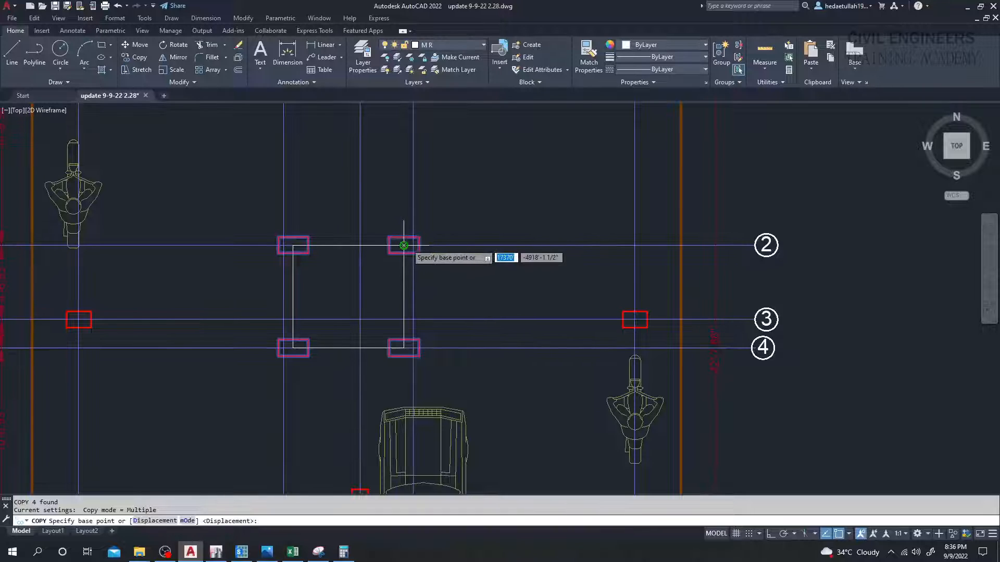
{"action": "left_click", "coordinate": [403, 245]}
{"action": "scroll", "coordinate": [403, 245], "scroll_direction": "down", "scroll_amount": 5}
{"action": "middle_click_drag", "start_coordinate": [696, 319], "coordinate": [370, 238]}
{"action": "scroll", "coordinate": [460, 327], "scroll_direction": "up", "scroll_amount": 6}
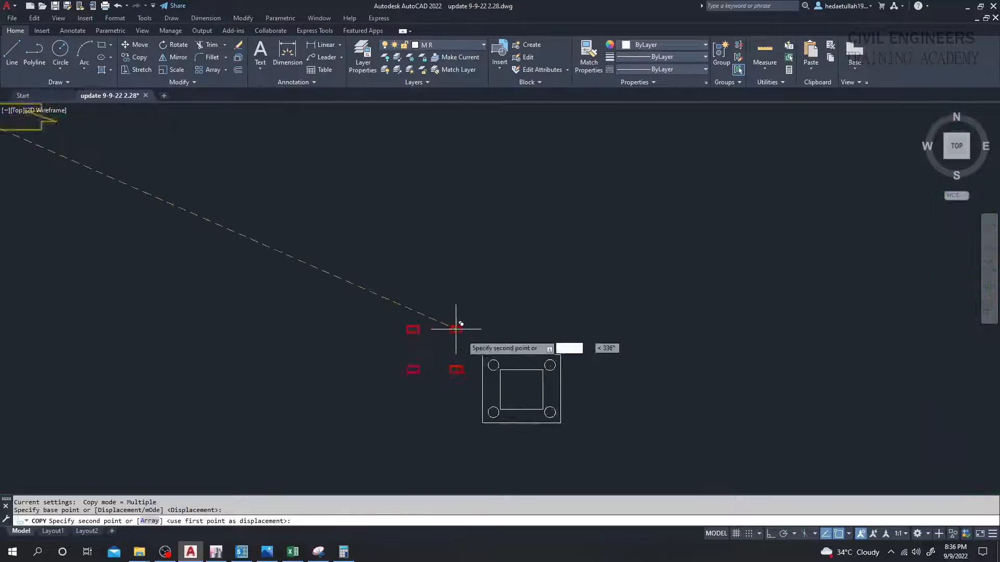
{"action": "middle_click_drag", "start_coordinate": [491, 340], "coordinate": [424, 261]}
{"action": "scroll", "coordinate": [480, 291], "scroll_direction": "up", "scroll_amount": 2}
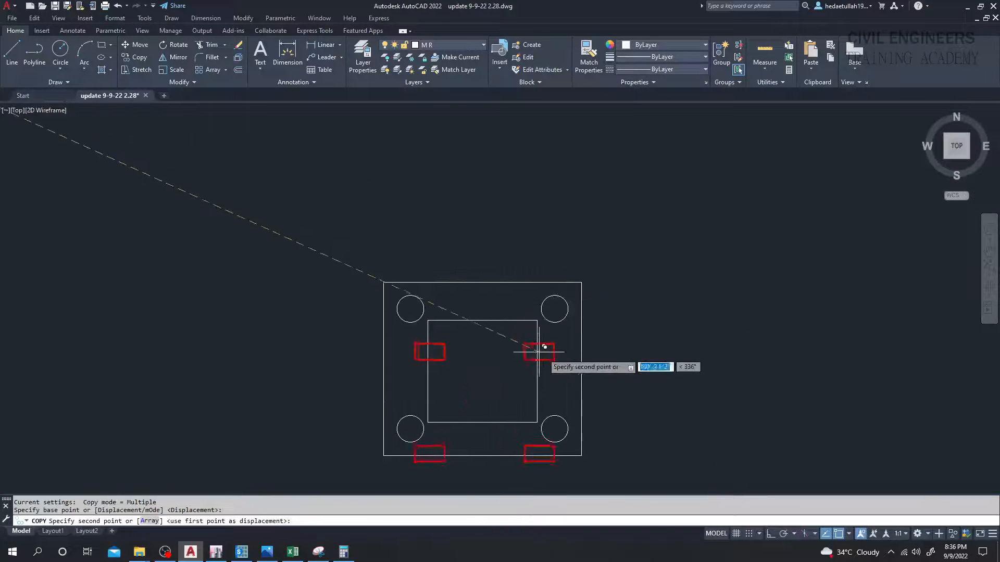
{"action": "left_click", "coordinate": [543, 316]}
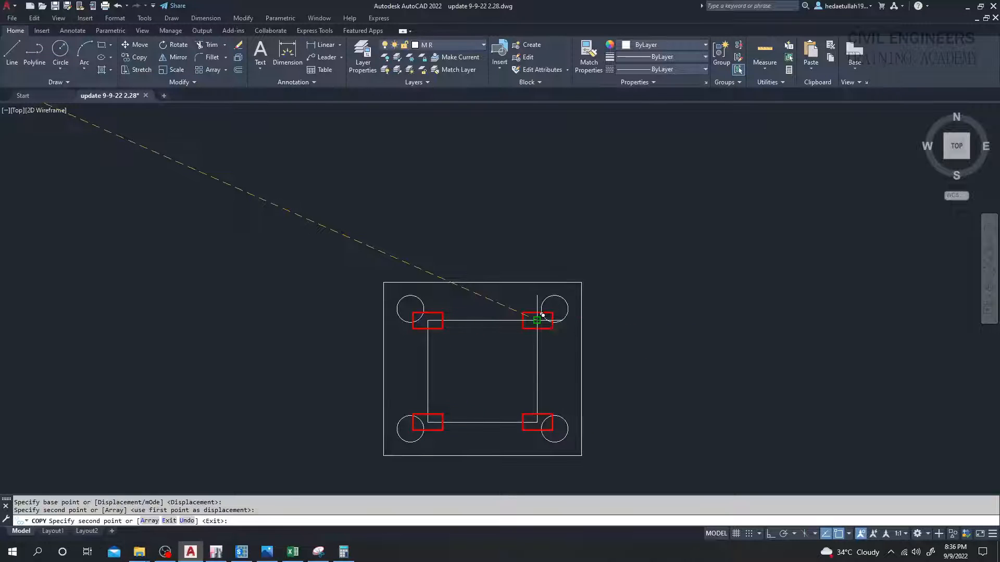
{"action": "key", "text": "Escape"}
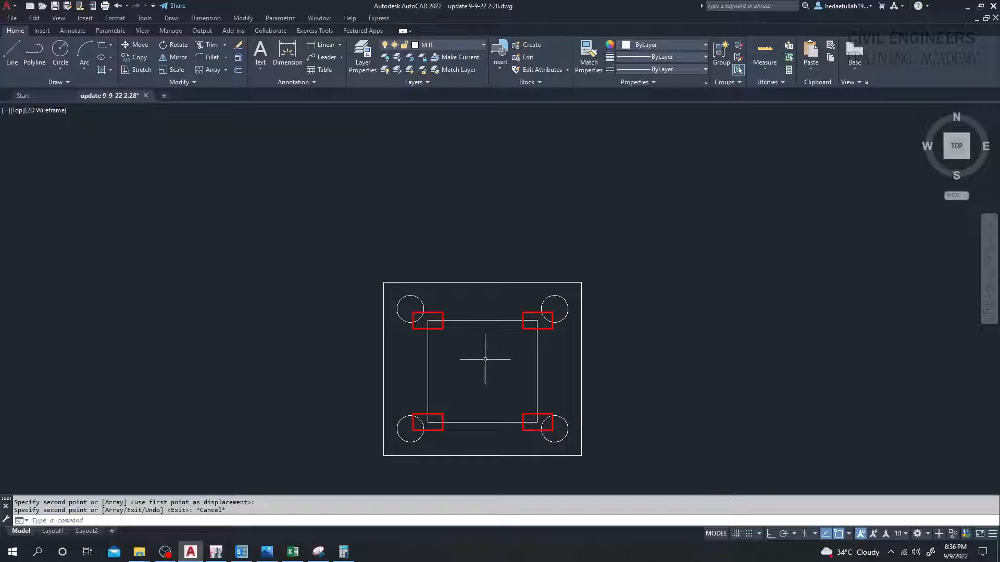
Undo the column copy and the erasure of the two inner circles.
{"action": "scroll", "coordinate": [484, 359], "scroll_direction": "down", "scroll_amount": 3}
{"action": "middle_click_drag", "start_coordinate": [487, 359], "coordinate": [506, 355]}
{"action": "key", "text": "ctrl+z"}
{"action": "key", "text": "ctrl+z"}
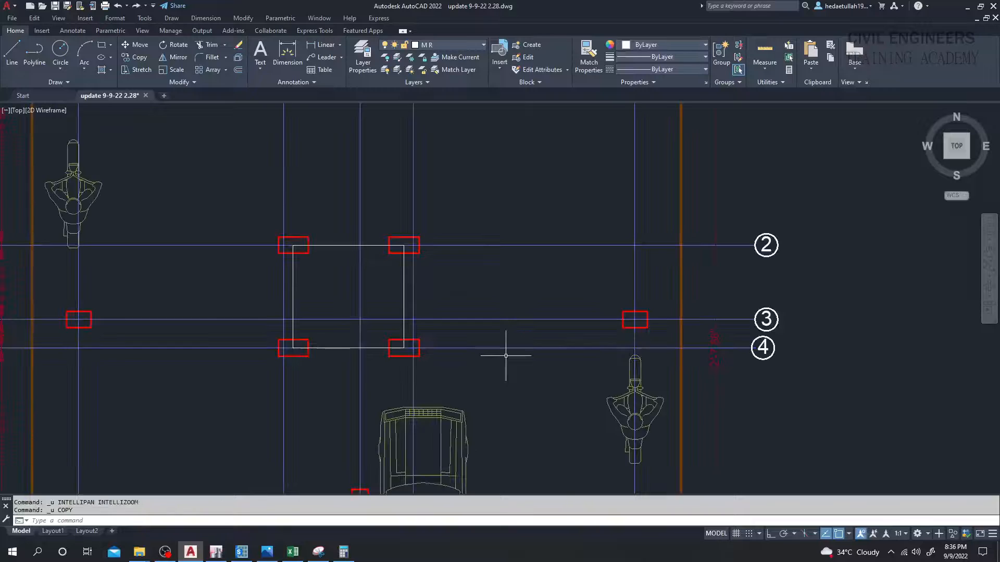
{"action": "key", "text": "ctrl+z"}
{"action": "key", "text": "ctrl+z"}
{"action": "key", "text": "ctrl+z"}
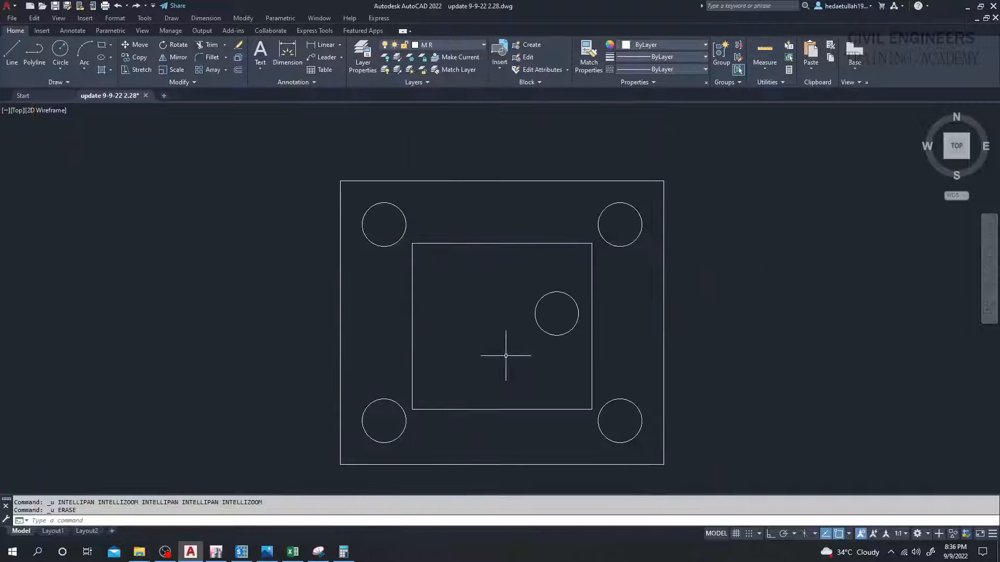
Copy the four red columns between grids 2 and 4 by the upper-right column's centre onto the inner rectangle's upper-right corner, keeping both inner circles.
{"action": "middle_click_drag", "start_coordinate": [508, 353], "coordinate": [489, 320]}
{"action": "scroll", "coordinate": [492, 312], "scroll_direction": "down", "scroll_amount": 4}
{"action": "middle_click_drag", "start_coordinate": [341, 301], "coordinate": [422, 383]}
{"action": "scroll", "coordinate": [239, 279], "scroll_direction": "down", "scroll_amount": 2}
{"action": "middle_click_drag", "start_coordinate": [239, 279], "coordinate": [363, 384]}
{"action": "scroll", "coordinate": [224, 311], "scroll_direction": "up", "scroll_amount": 10}
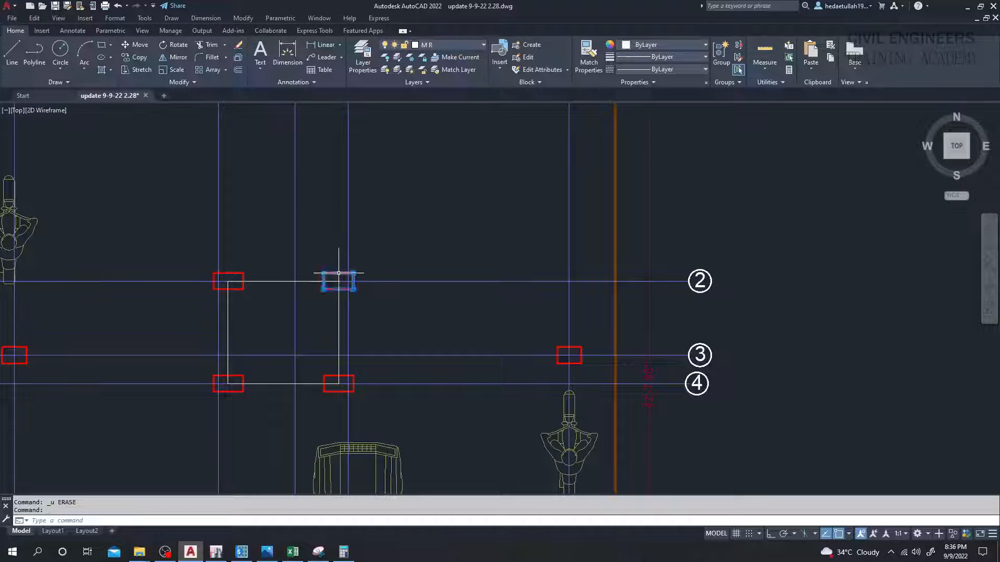
{"action": "left_click", "coordinate": [338, 273]}
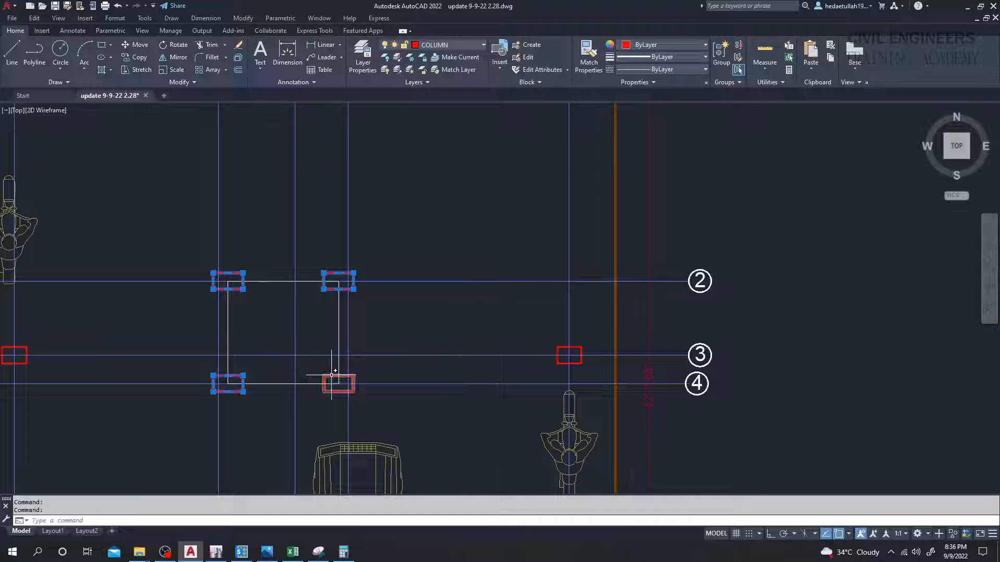
{"action": "key", "text": "Return"}
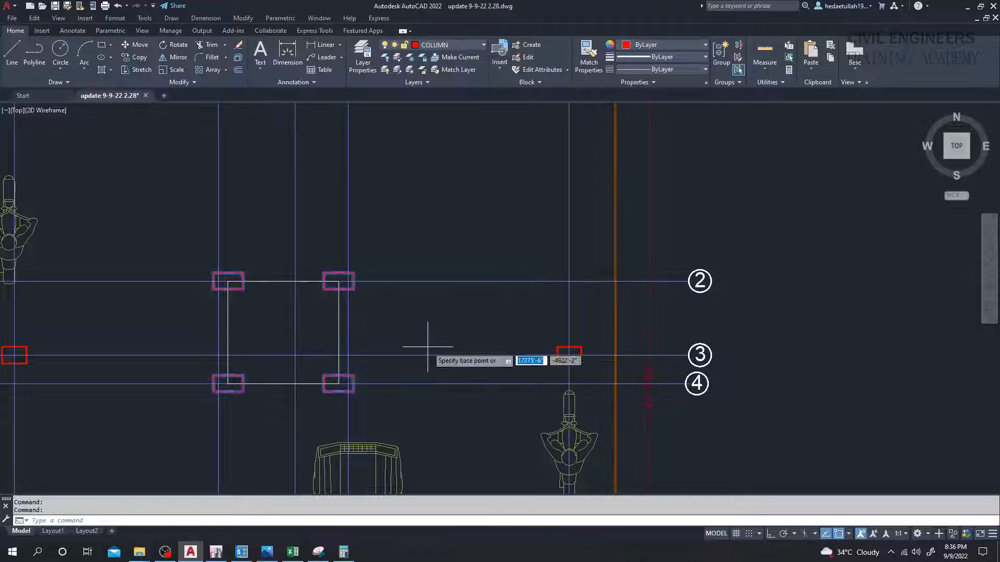
{"action": "left_click", "coordinate": [338, 282]}
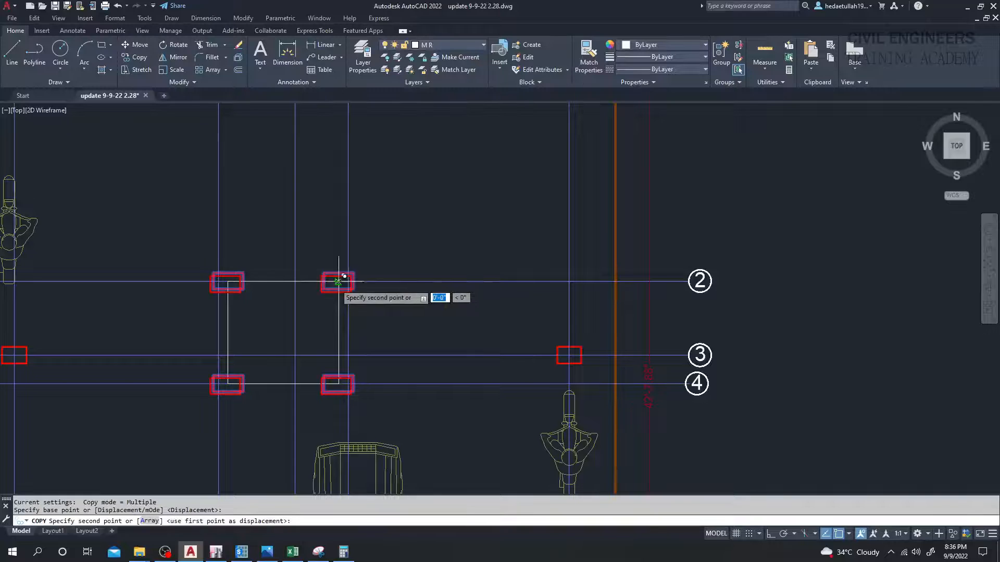
{"action": "scroll", "coordinate": [336, 286], "scroll_direction": "down", "scroll_amount": 6}
{"action": "scroll", "coordinate": [495, 350], "scroll_direction": "up", "scroll_amount": 8}
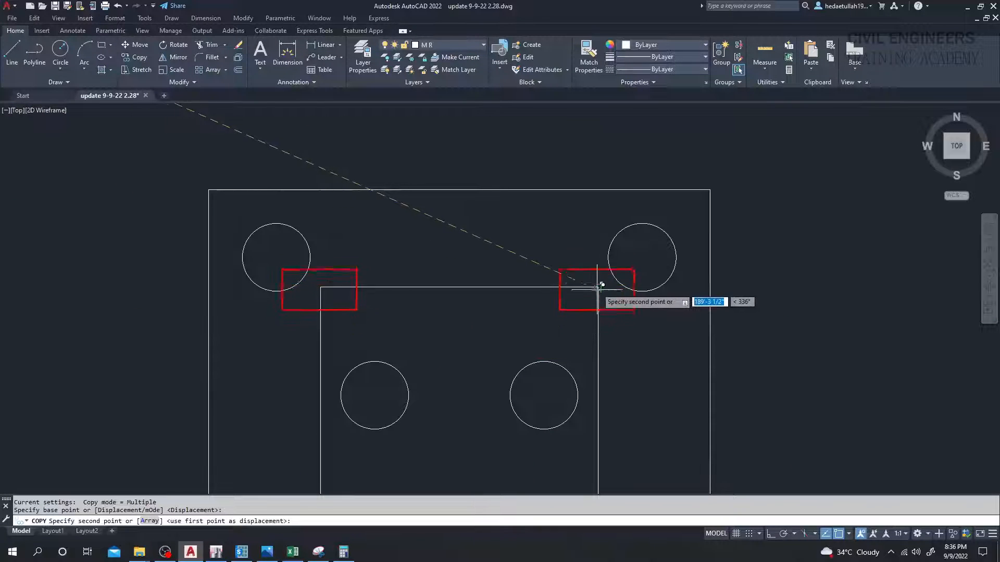
{"action": "left_click", "coordinate": [598, 287]}
{"action": "scroll", "coordinate": [599, 284], "scroll_direction": "down", "scroll_amount": 2}
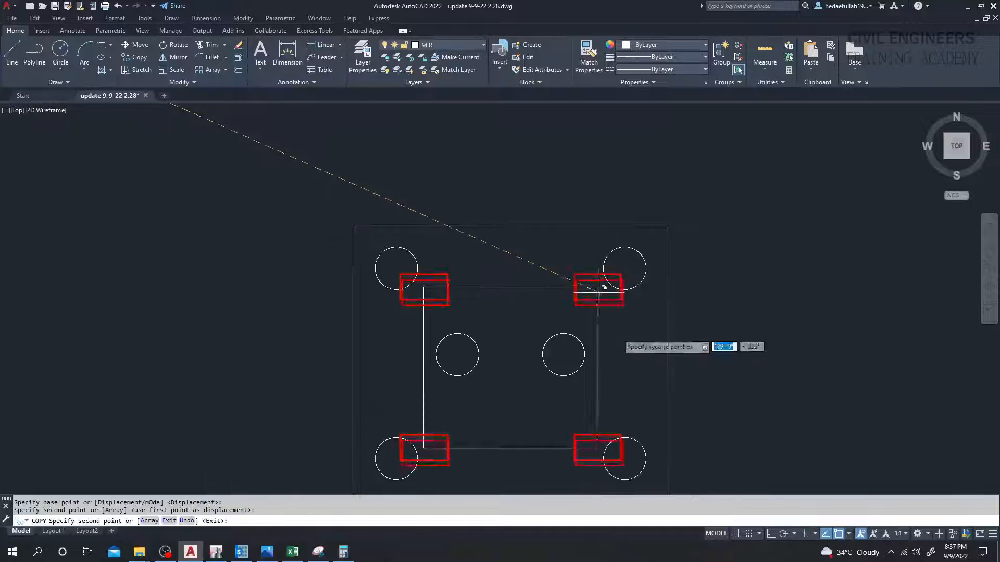
{"action": "key", "text": "Escape"}
Erase all four edges of the inner rectangle connecting the copied columns.
{"action": "scroll", "coordinate": [644, 339], "scroll_direction": "down", "scroll_amount": 2}
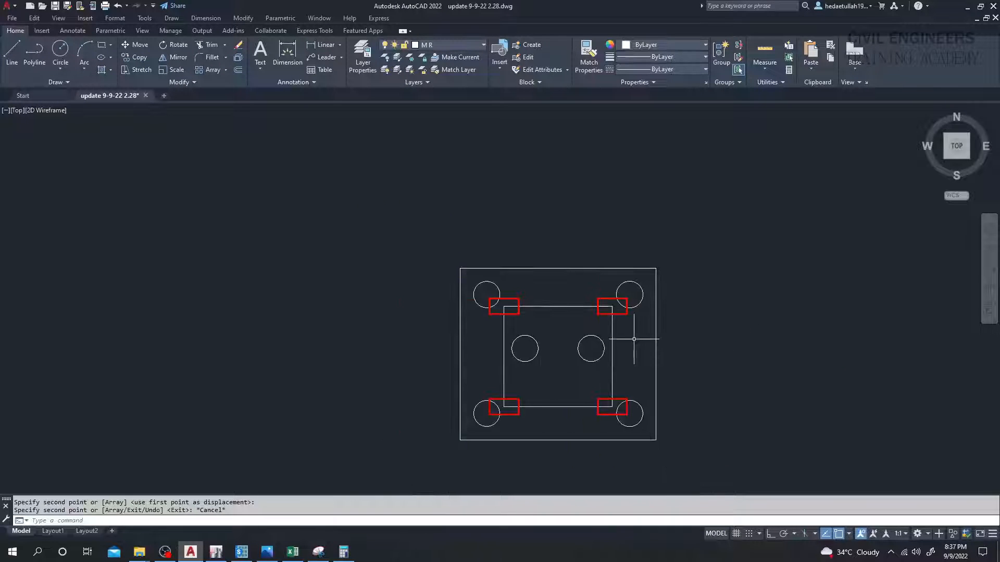
{"action": "left_click_drag", "start_coordinate": [643, 338], "coordinate": [607, 368]}
{"action": "key", "text": "Delete"}
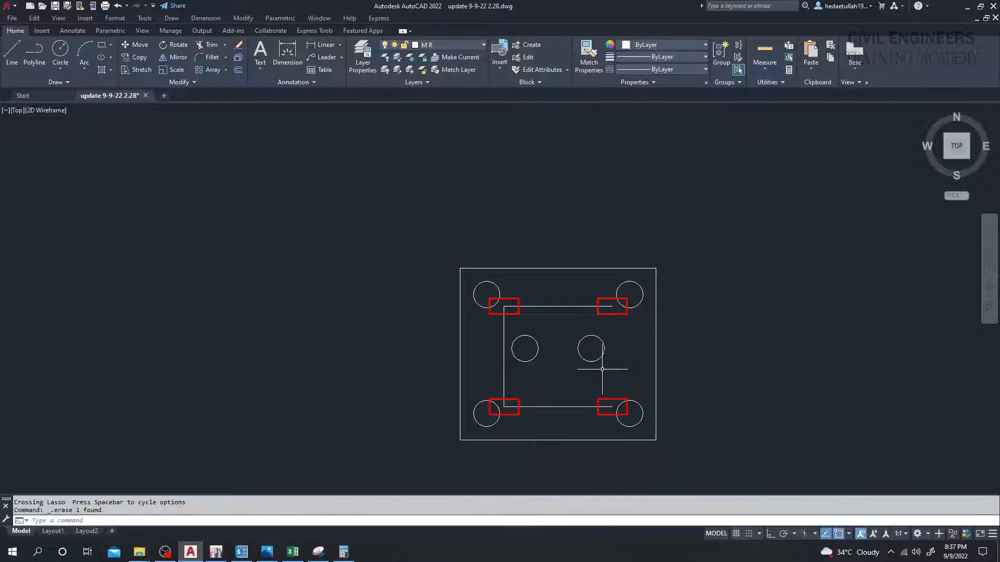
{"action": "left_click_drag", "start_coordinate": [563, 391], "coordinate": [547, 420]}
{"action": "key", "text": "Delete"}
{"action": "left_click_drag", "start_coordinate": [507, 372], "coordinate": [489, 370]}
{"action": "key", "text": "Delete"}
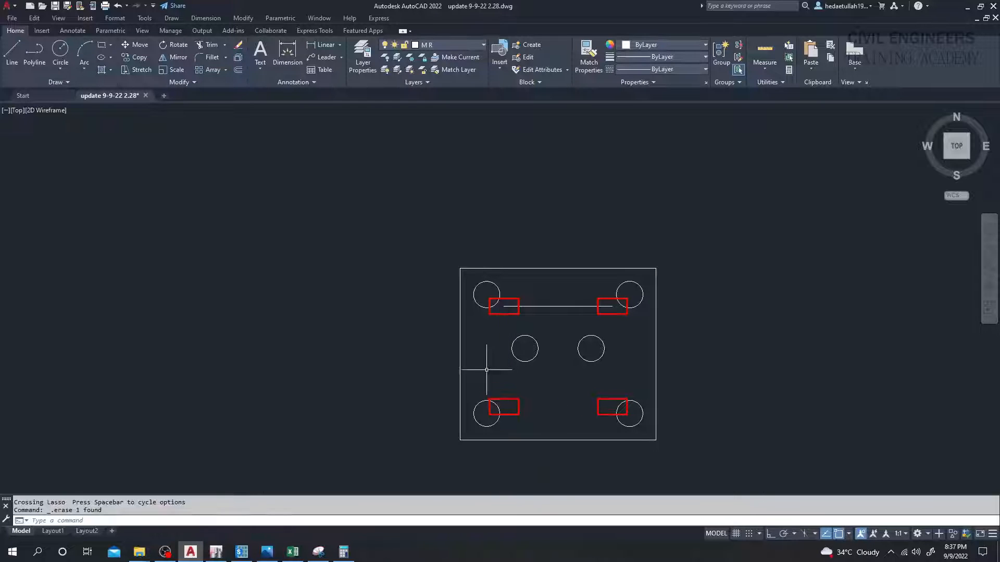
{"action": "left_click", "coordinate": [552, 299]}
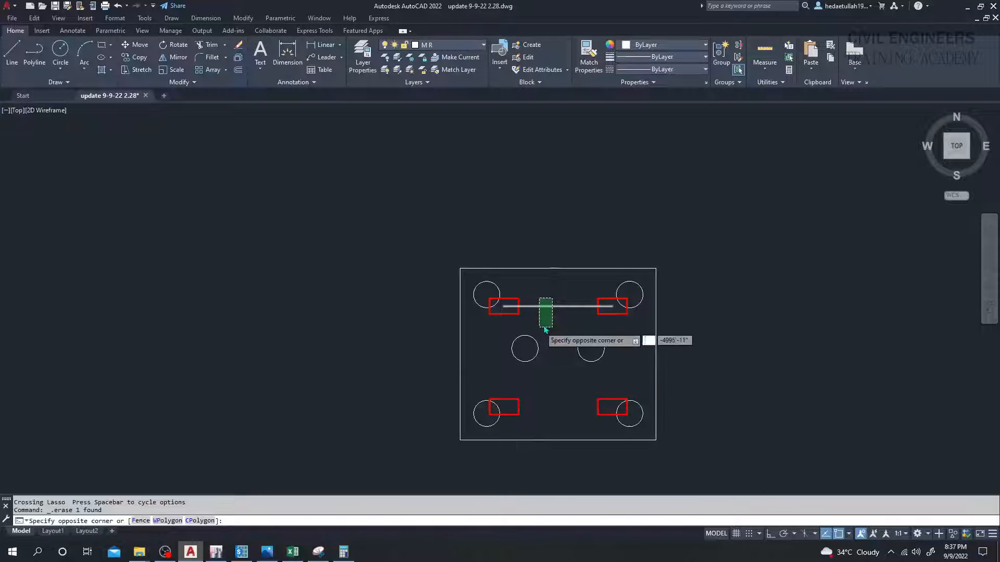
{"action": "left_click", "coordinate": [545, 329]}
{"action": "key", "text": "Delete"}
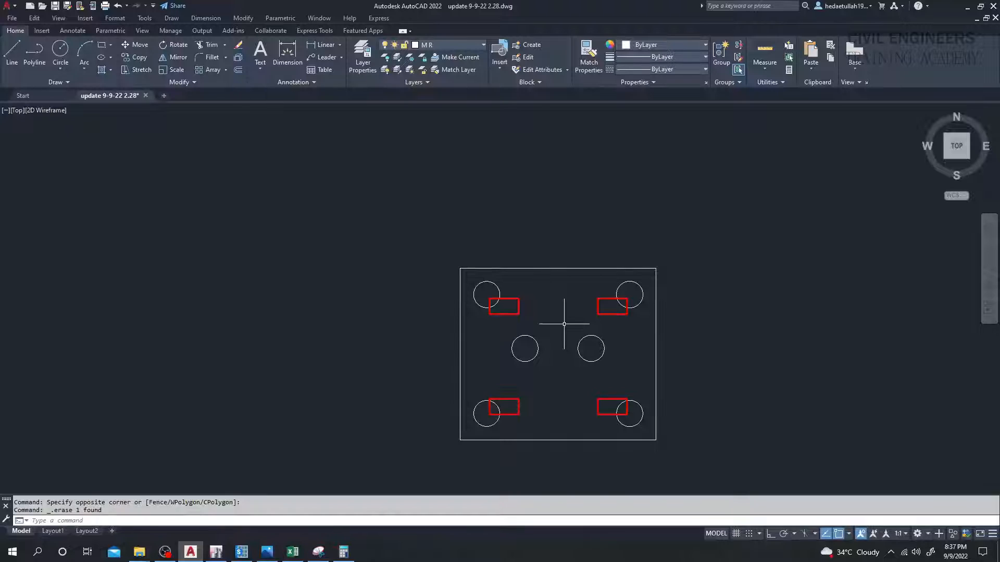
Add a horizontal linear dimension above the outer boundary, spanning its full width between the two upper corners.
{"action": "scroll", "coordinate": [565, 322], "scroll_direction": "down", "scroll_amount": 2}
{"action": "middle_click_drag", "start_coordinate": [566, 323], "coordinate": [497, 279]}
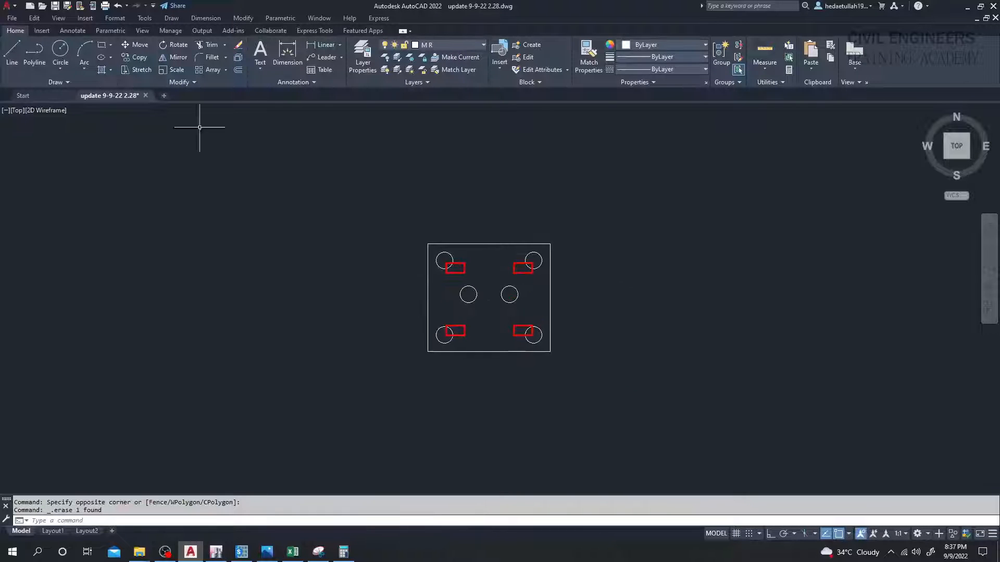
{"action": "left_click", "coordinate": [319, 45]}
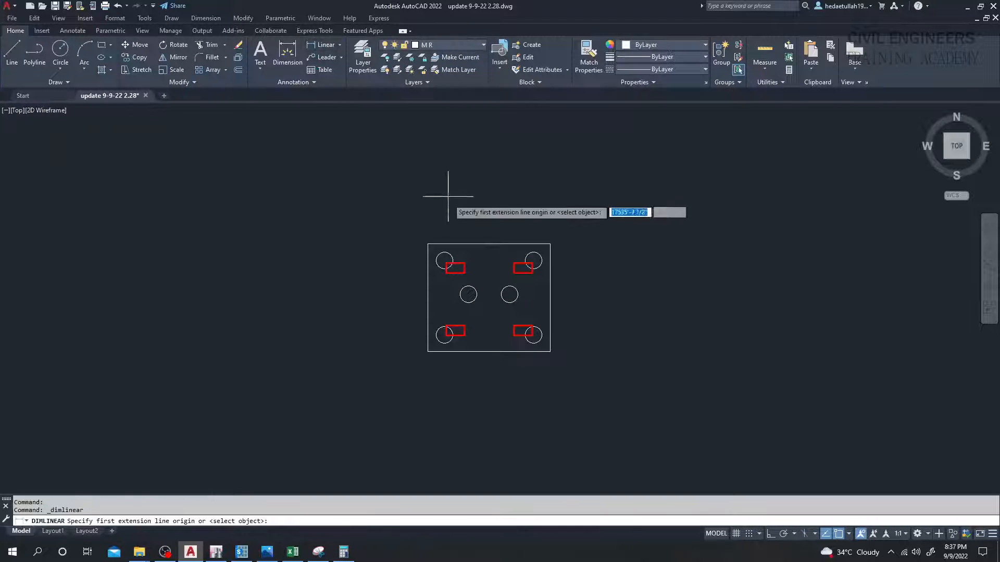
{"action": "scroll", "coordinate": [446, 211], "scroll_direction": "up", "scroll_amount": 4}
{"action": "left_click", "coordinate": [398, 231]}
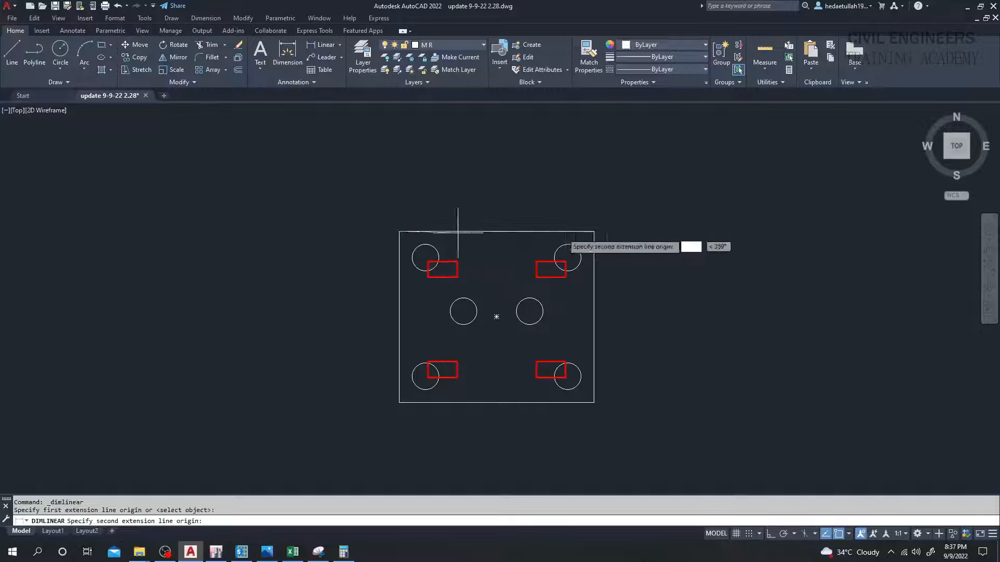
{"action": "left_click", "coordinate": [594, 231]}
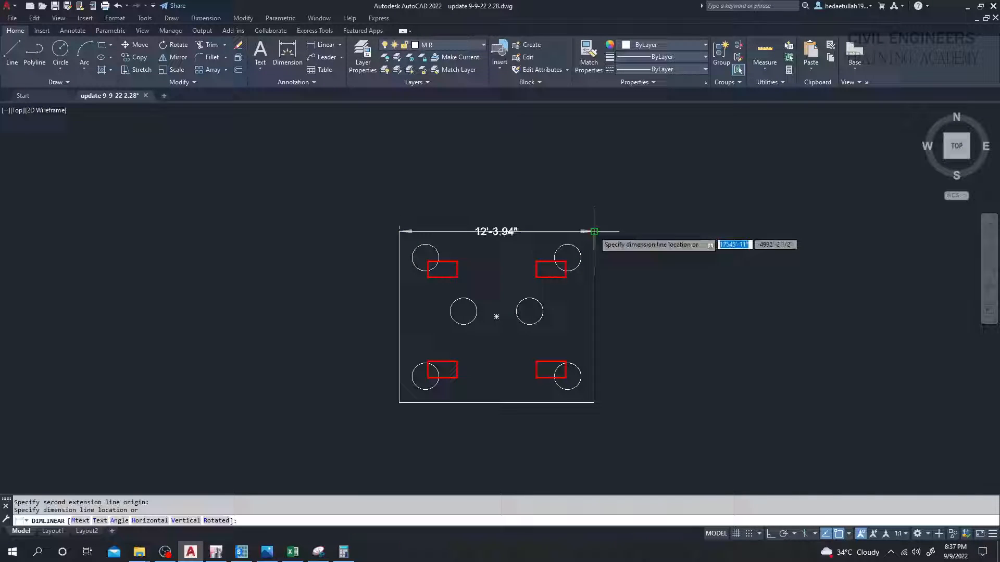
{"action": "left_click", "coordinate": [588, 203]}
{"action": "middle_click_drag", "start_coordinate": [632, 224], "coordinate": [609, 201]}
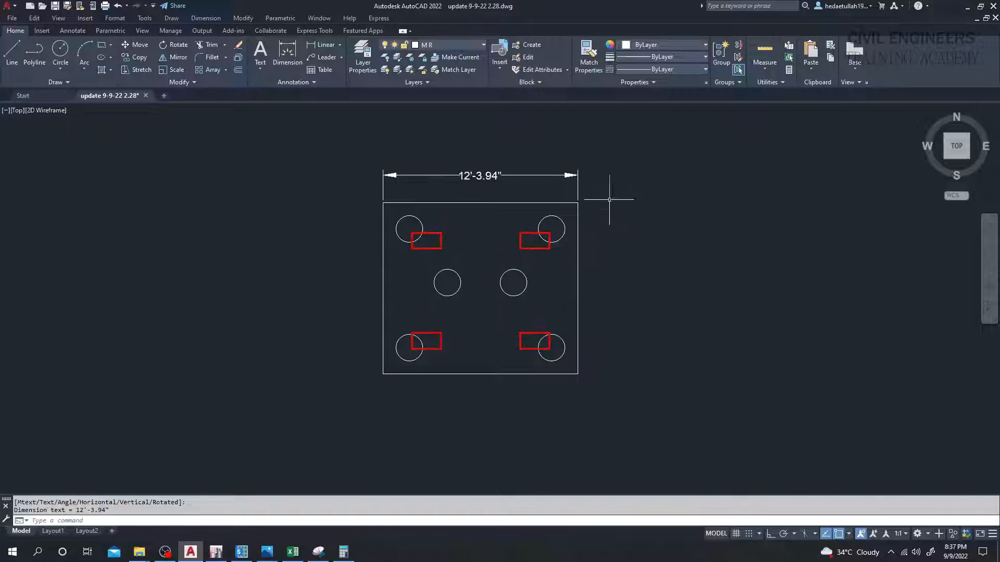
Add a vertical linear dimension beside the outer boundary's right edge, from its upper to its lower corner.
{"action": "left_click", "coordinate": [326, 46]}
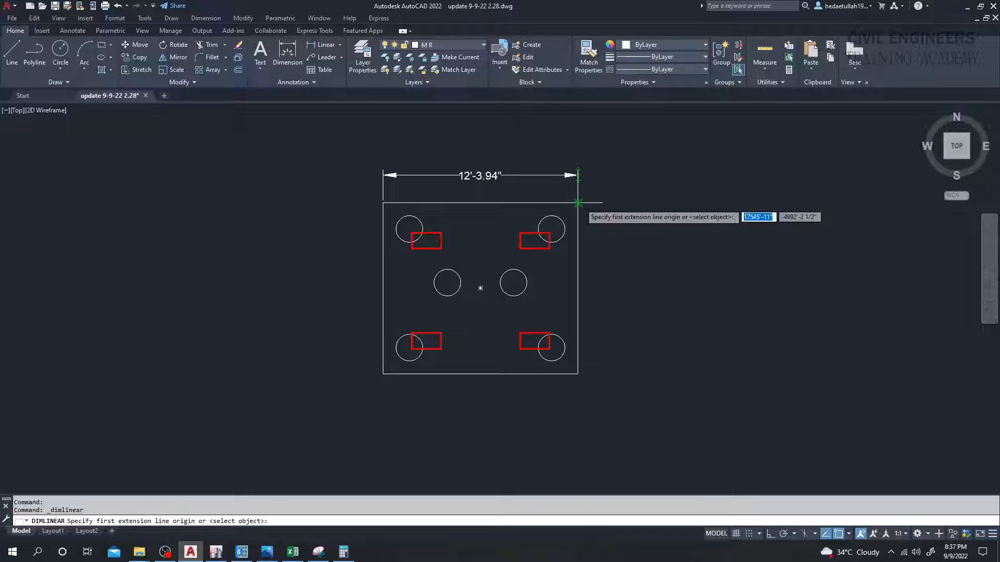
{"action": "left_click", "coordinate": [578, 202]}
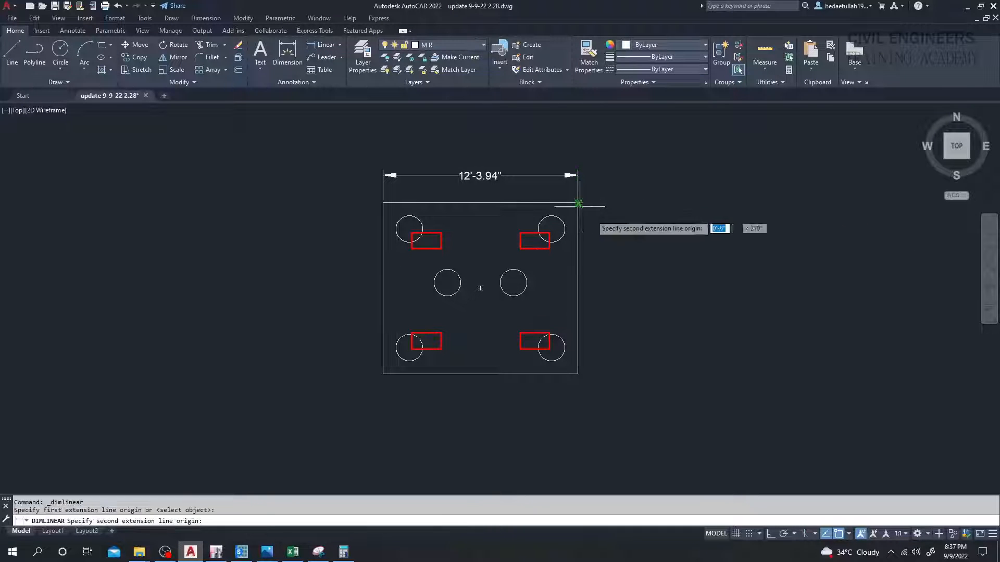
{"action": "left_click", "coordinate": [578, 373]}
{"action": "left_click", "coordinate": [611, 373]}
{"action": "middle_click_drag", "start_coordinate": [656, 336], "coordinate": [677, 337]}
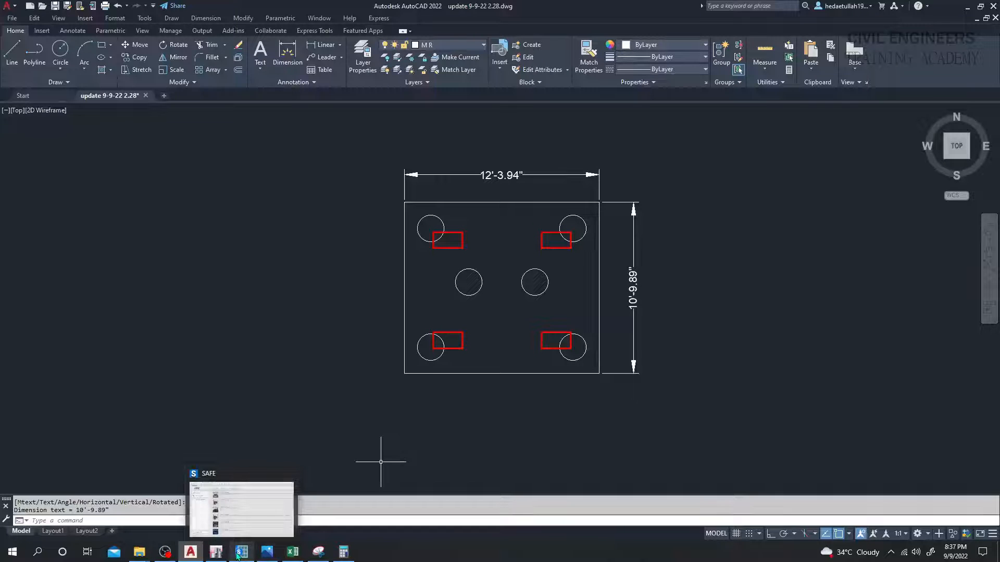
Switch to SAFE and start a new model using built-in U.S. Customary settings with concrete design code ACI 318-08.
{"action": "left_click", "coordinate": [237, 556]}
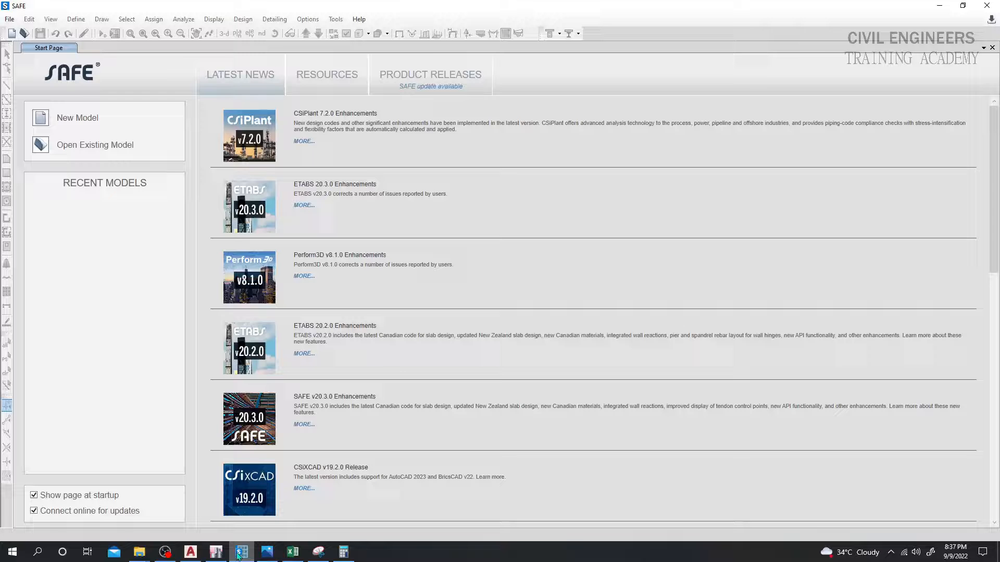
{"action": "left_click", "coordinate": [43, 120]}
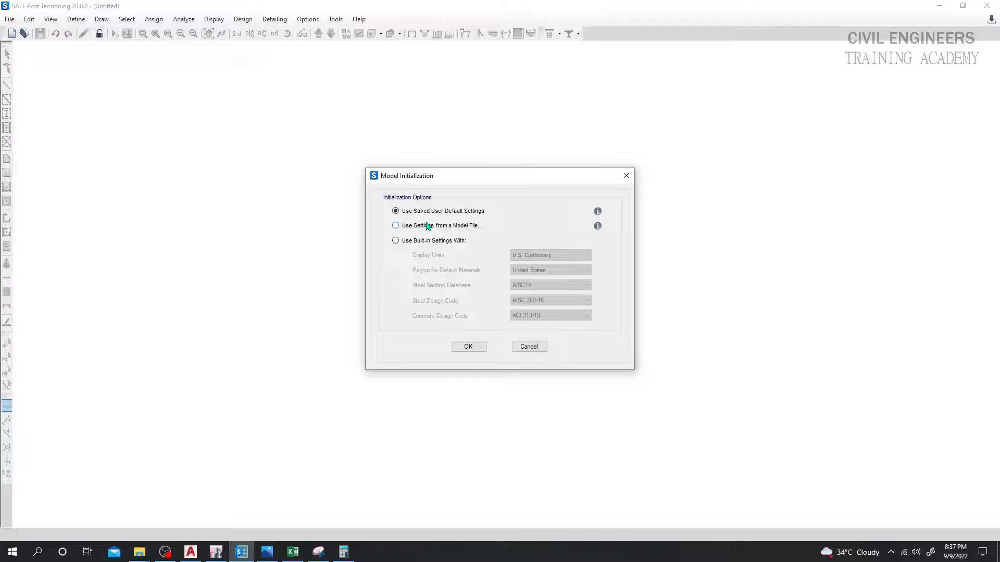
{"action": "left_click_drag", "start_coordinate": [451, 176], "coordinate": [444, 166]}
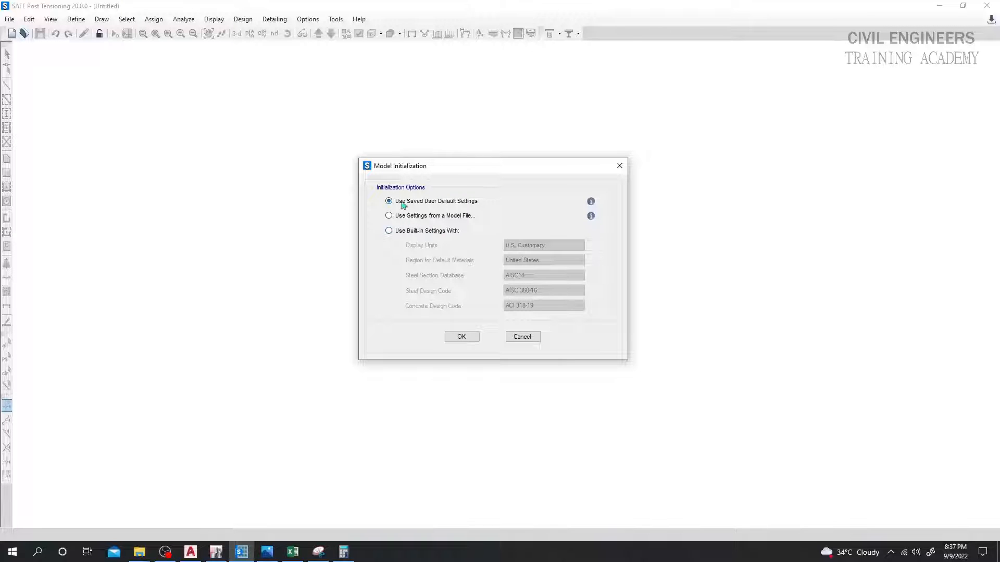
{"action": "left_click", "coordinate": [390, 231]}
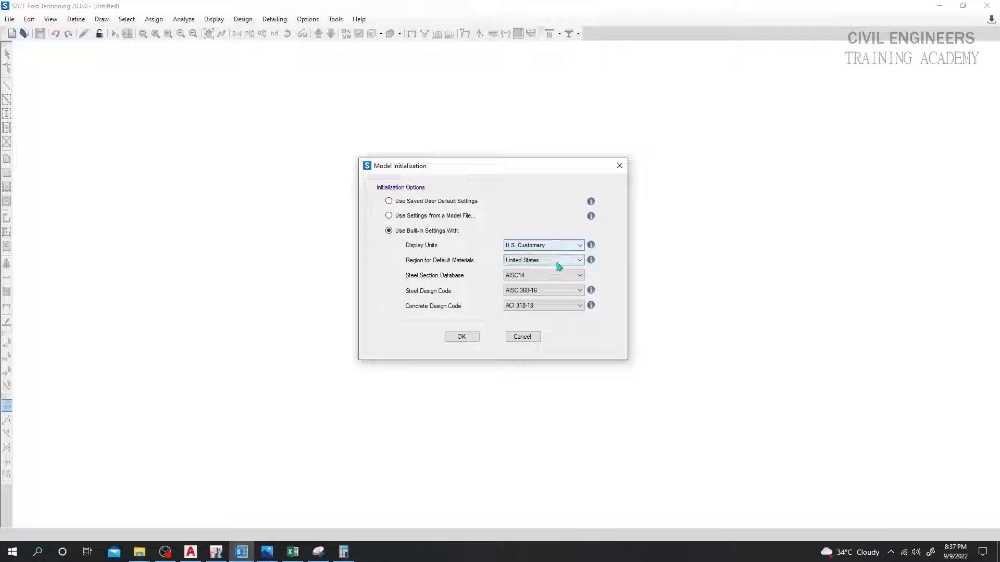
{"action": "left_click", "coordinate": [539, 306]}
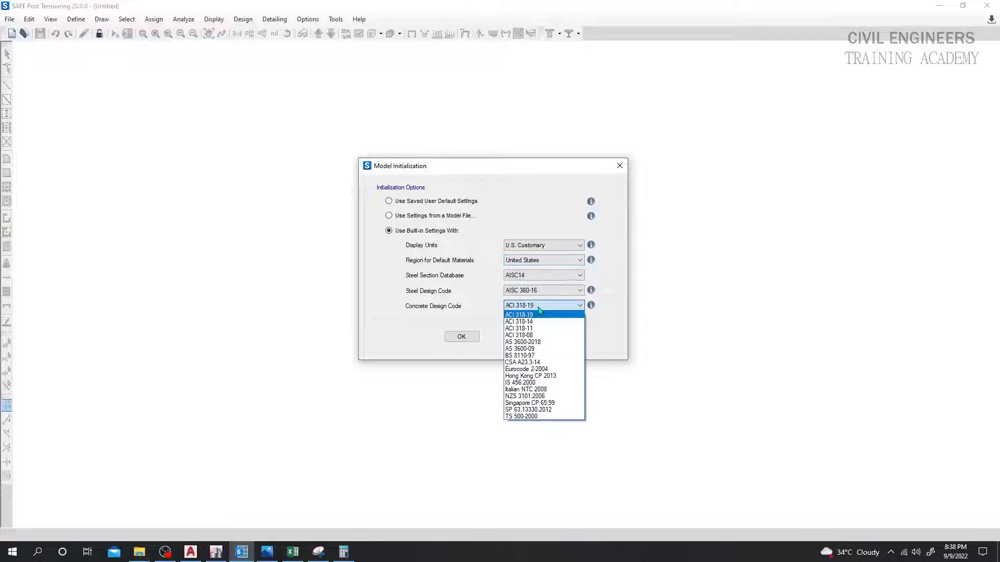
{"action": "left_click", "coordinate": [535, 335]}
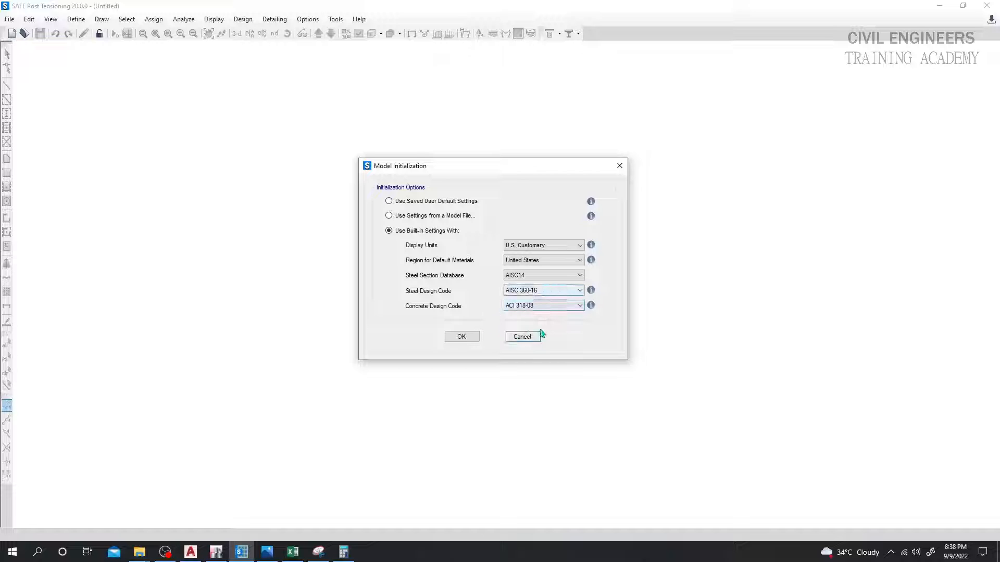
{"action": "left_click", "coordinate": [459, 337]}
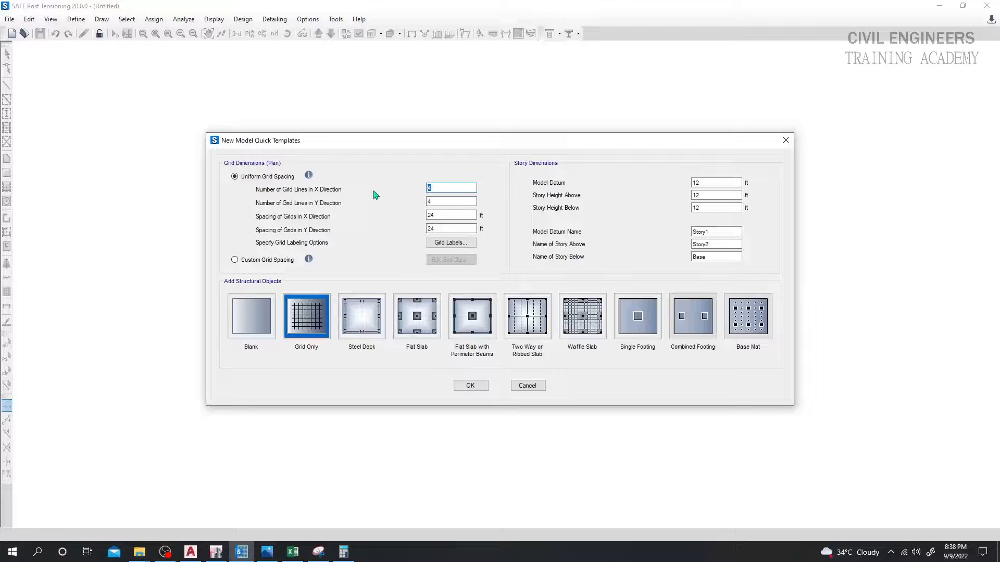
Set the number of grid lines to 2 in both the X and Y directions.
{"action": "type", "text": "2"}
{"action": "key", "text": "Tab"}
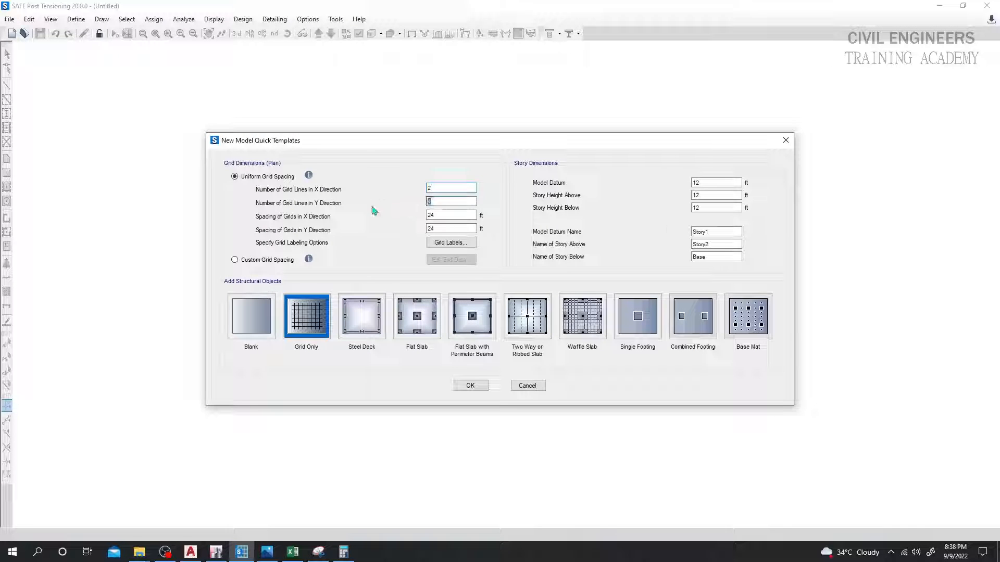
{"action": "type", "text": "2"}
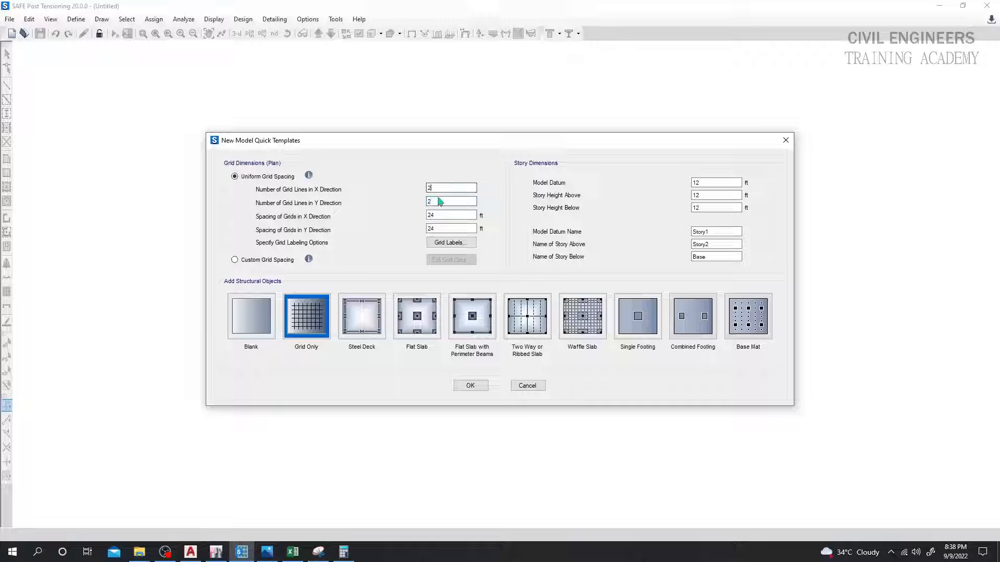
{"action": "left_click_drag", "start_coordinate": [436, 201], "coordinate": [417, 205]}
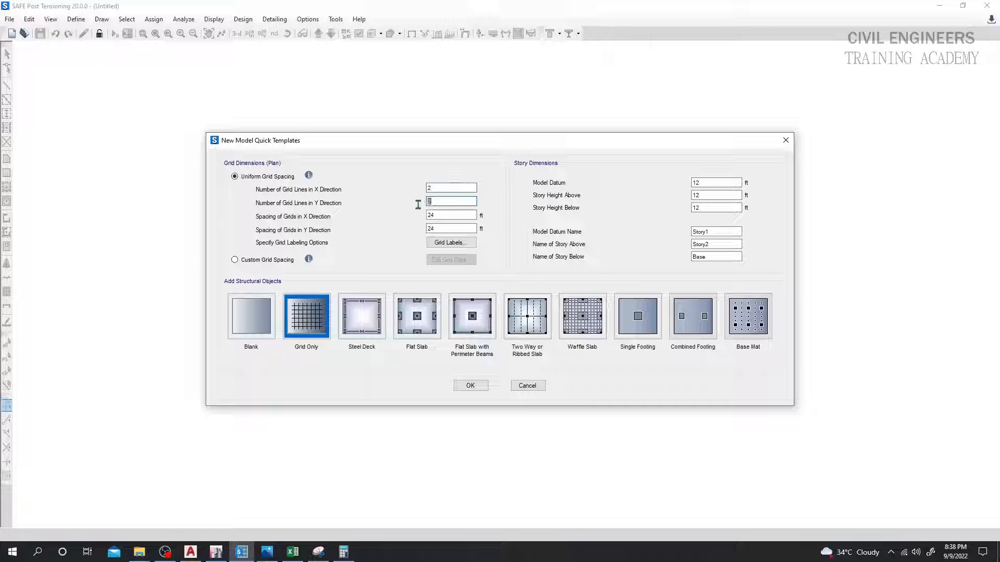
{"action": "left_click", "coordinate": [440, 190]}
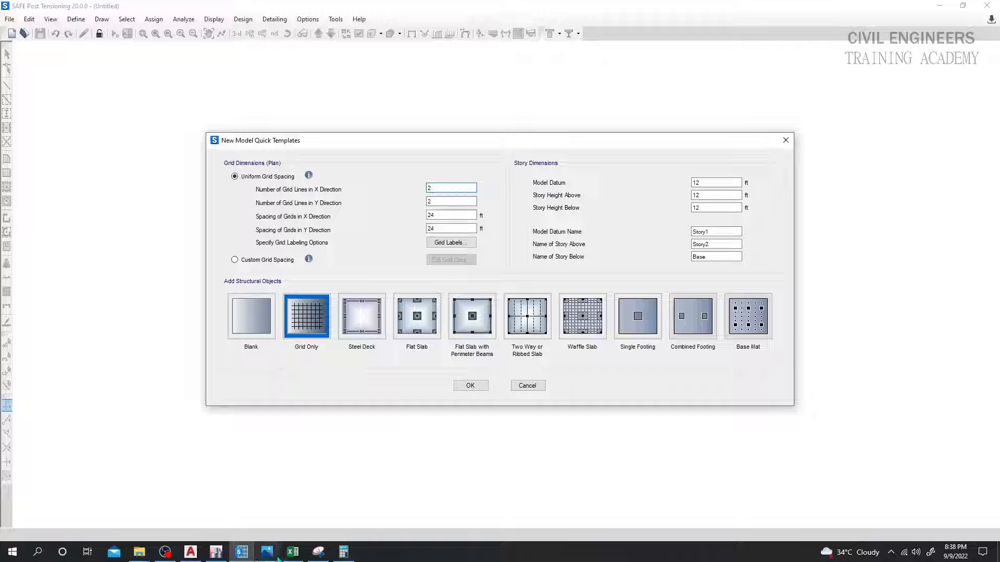
Check the boundary's width dimension in AutoCAD, then return to SAFE and set the X-direction grid spacing to 12'3.94.
{"action": "left_click", "coordinate": [269, 555]}
{"action": "left_click", "coordinate": [269, 555]}
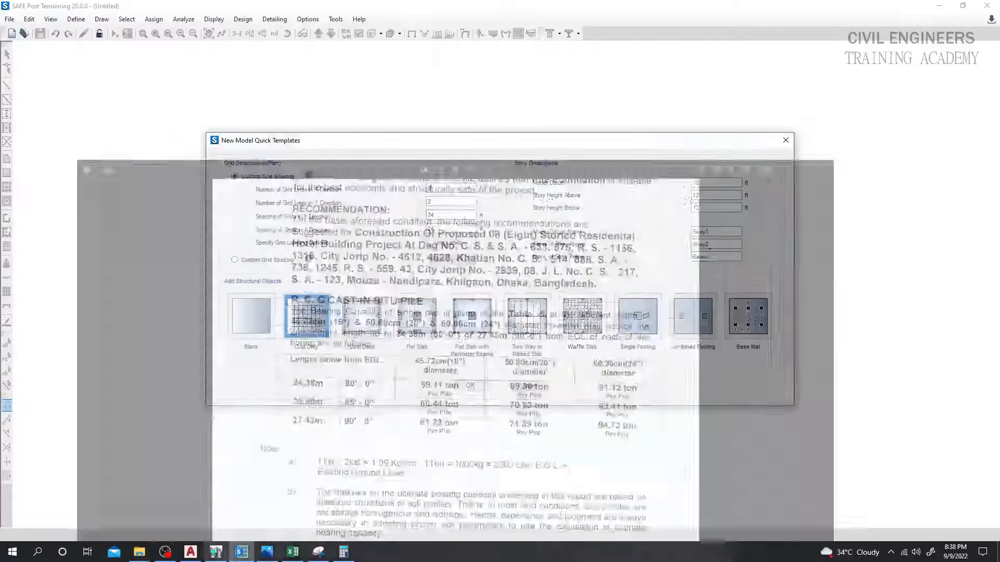
{"action": "left_click", "coordinate": [196, 553]}
{"action": "middle_click_drag", "start_coordinate": [540, 254], "coordinate": [544, 261]}
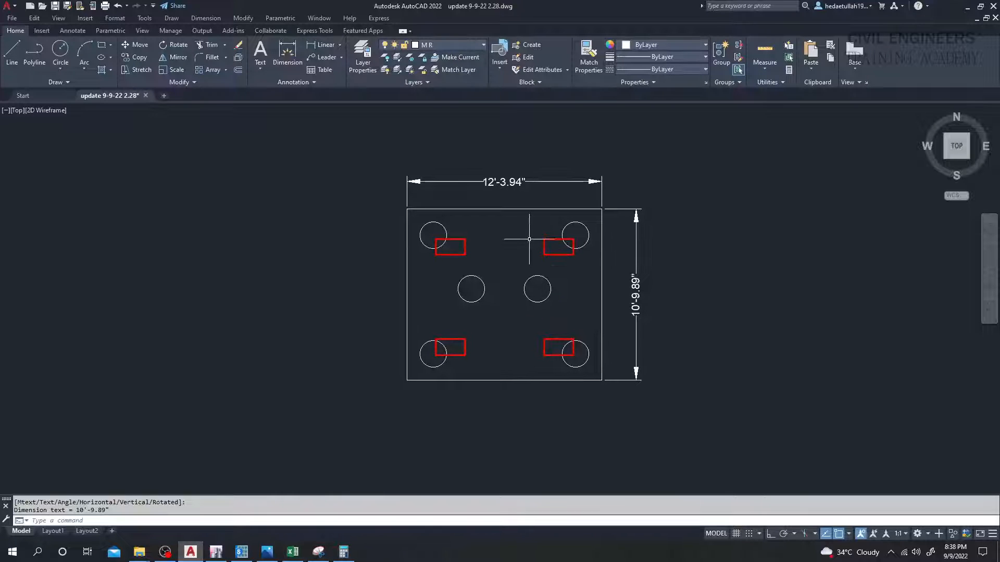
{"action": "scroll", "coordinate": [505, 178], "scroll_direction": "up", "scroll_amount": 2}
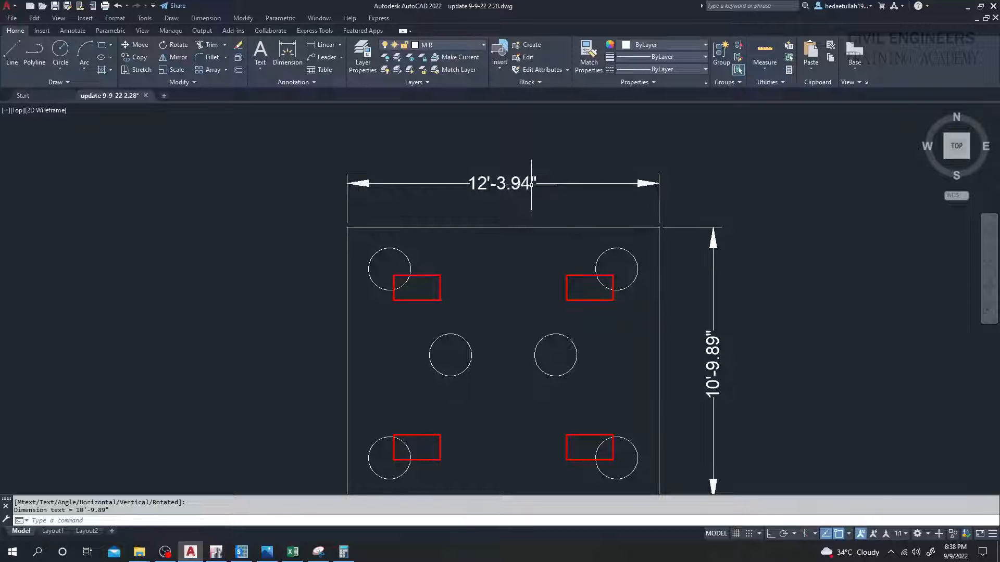
{"action": "scroll", "coordinate": [530, 183], "scroll_direction": "down", "scroll_amount": 2}
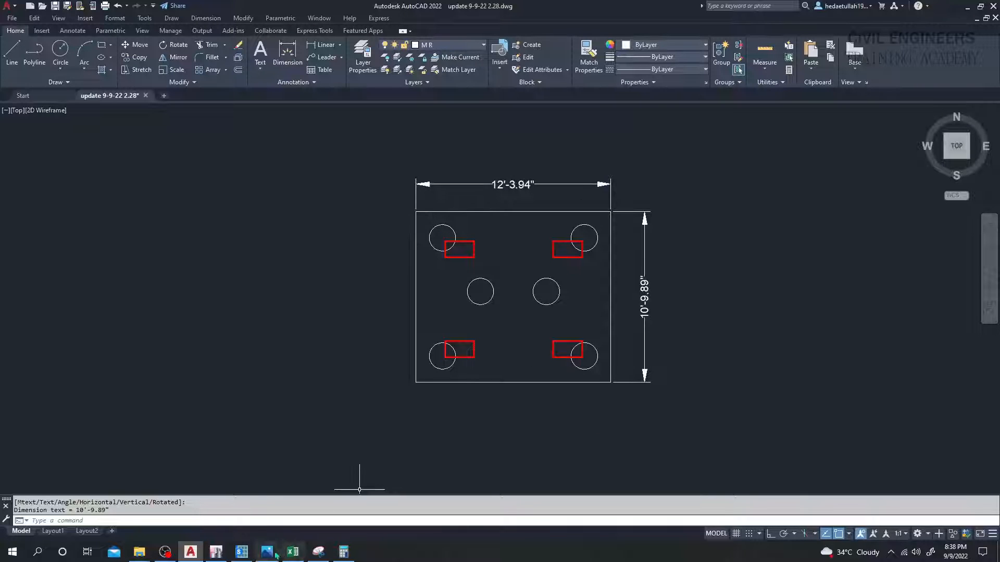
{"action": "left_click", "coordinate": [241, 552]}
{"action": "key", "text": "Tab"}
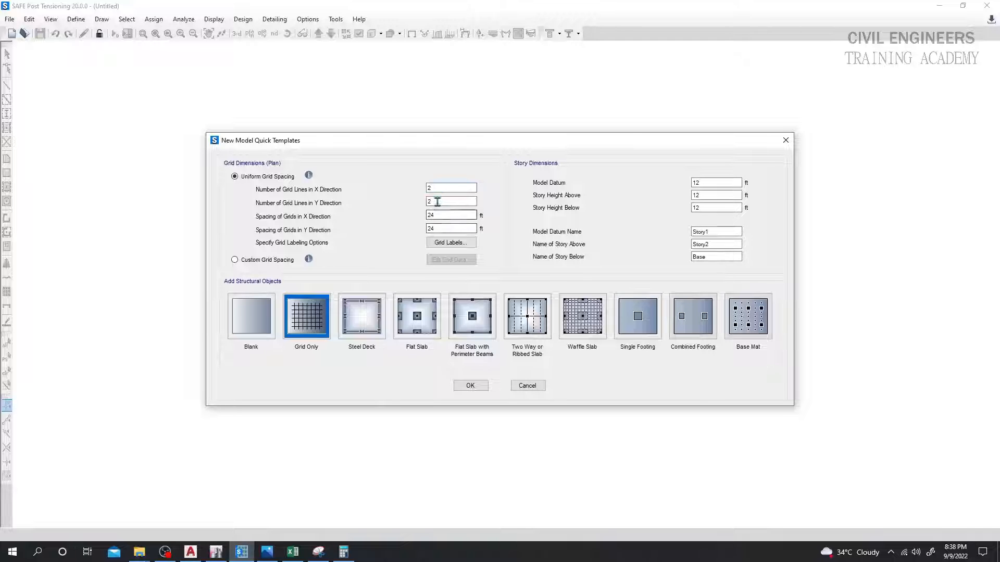
{"action": "key", "text": "Tab"}
{"action": "type", "text": "1"}
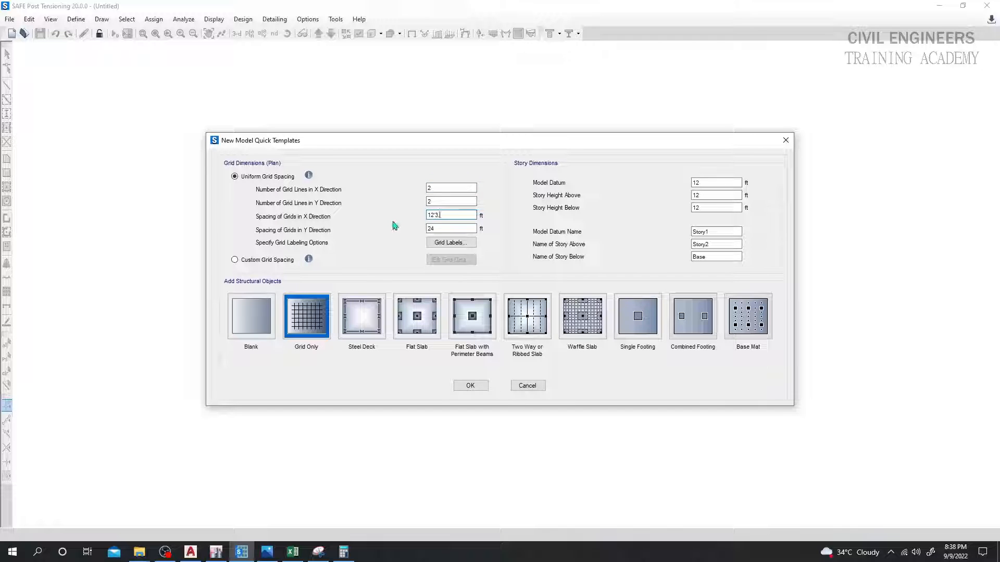
{"action": "type", "text": "'3.94"}
{"action": "key", "text": "Return"}
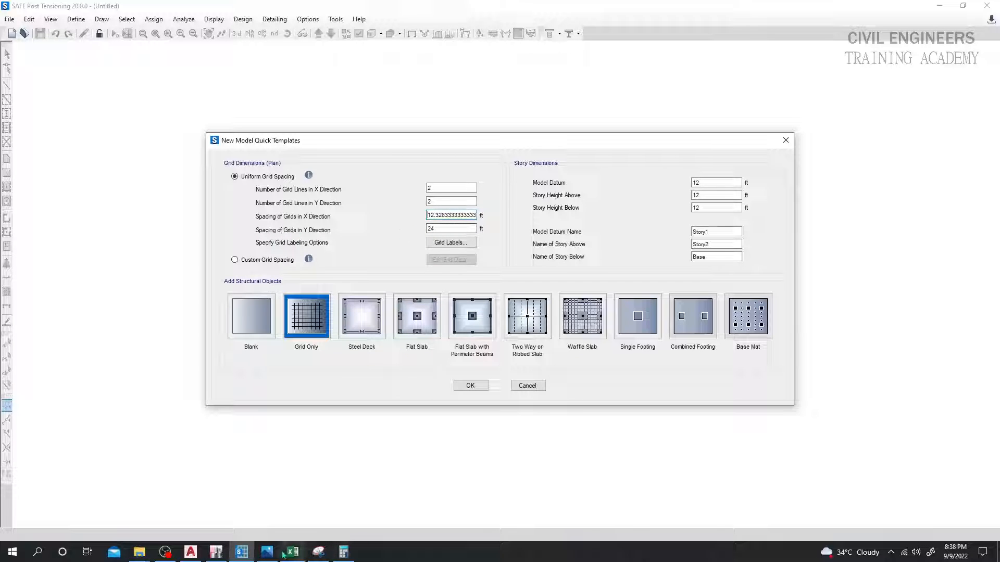
Switch to AutoCAD to read the boundary's vertical dimension, opening Calculator alongside and minimizing it again.
{"action": "left_click", "coordinate": [191, 552]}
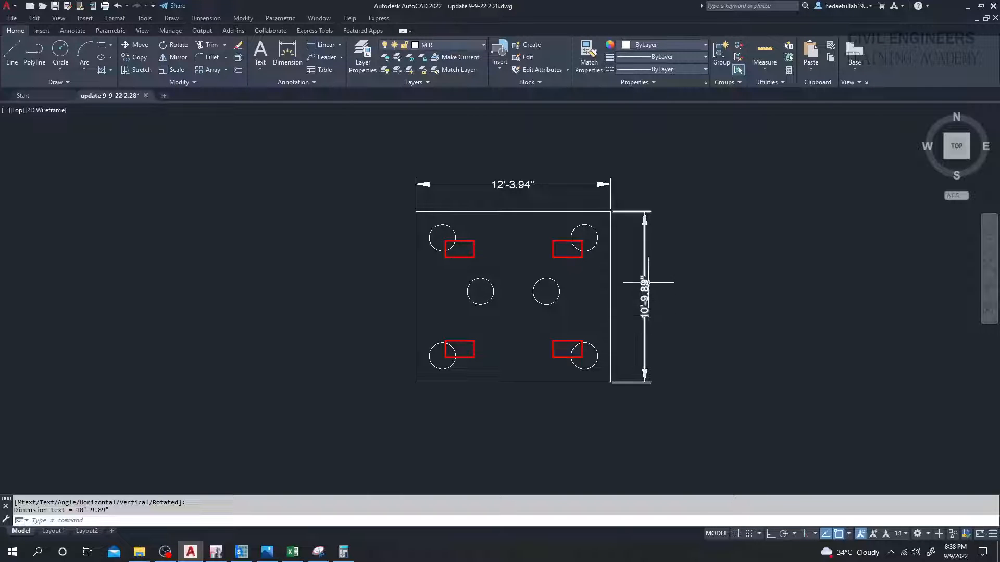
{"action": "left_click", "coordinate": [343, 551]}
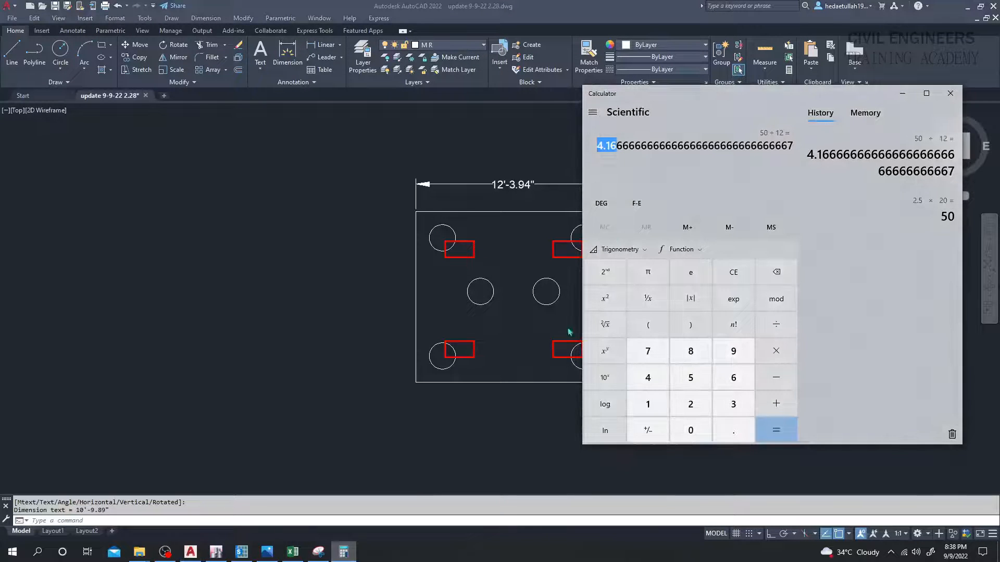
{"action": "mouse_move", "coordinate": [687, 94]}
{"action": "left_mouse_down"}
{"action": "mouse_move", "coordinate": [550, 174]}
{"action": "mouse_move", "coordinate": [156, 192]}
{"action": "mouse_move", "coordinate": [76, 169]}
{"action": "left_mouse_up"}
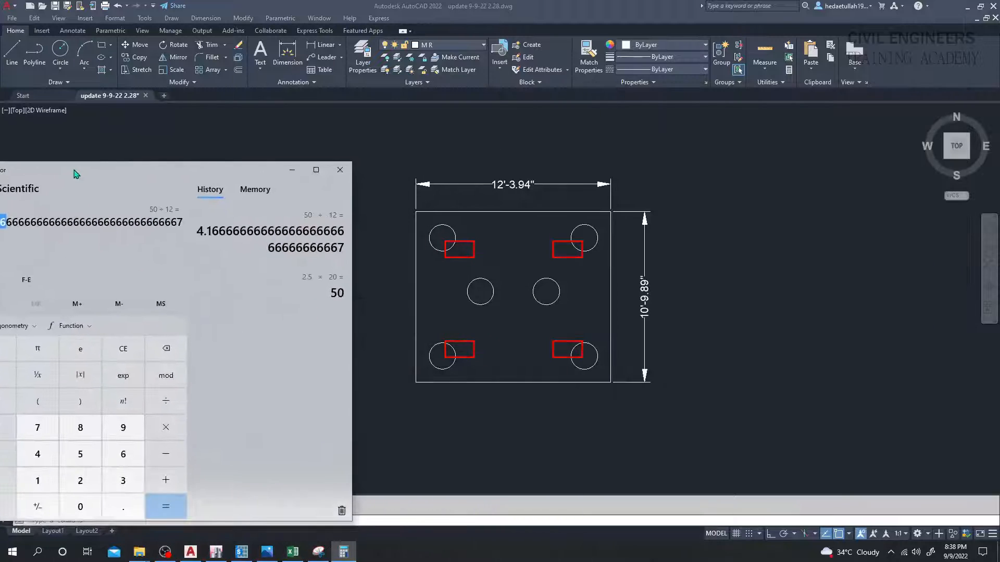
{"action": "left_click_drag", "start_coordinate": [320, 173], "coordinate": [227, 178]}
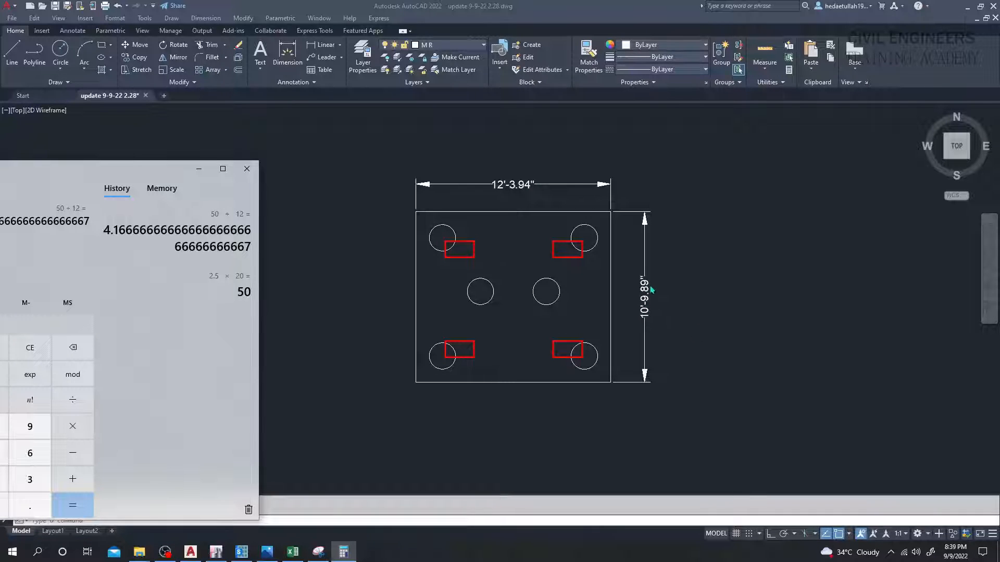
{"action": "left_click_drag", "start_coordinate": [150, 172], "coordinate": [536, 162]}
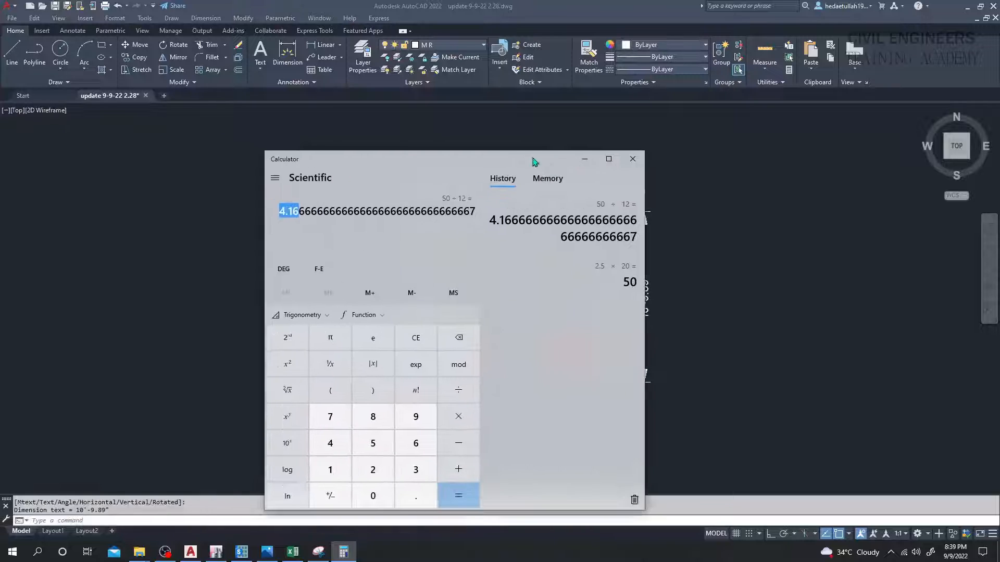
{"action": "left_click", "coordinate": [584, 163]}
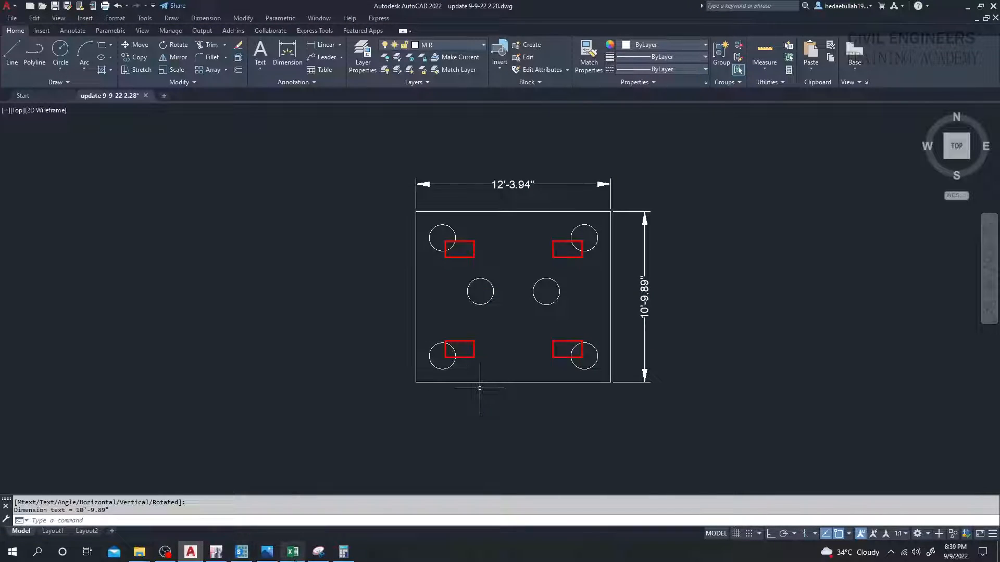
Return to SAFE and set the Y-direction grid spacing to 10'9.89".
{"action": "mouse_move", "coordinate": [216, 556]}
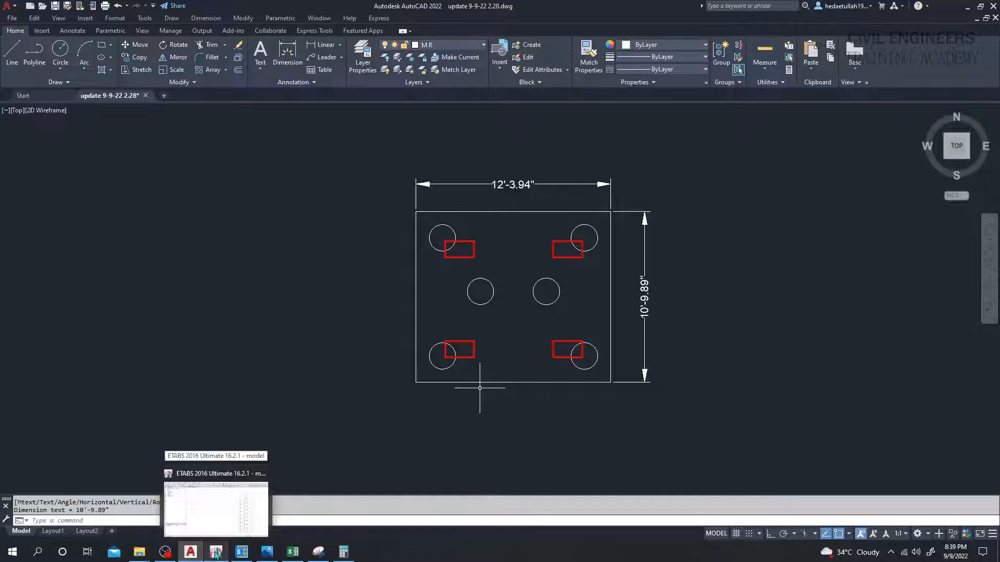
{"action": "left_click", "coordinate": [241, 552]}
{"action": "double_click", "coordinate": [449, 228]}
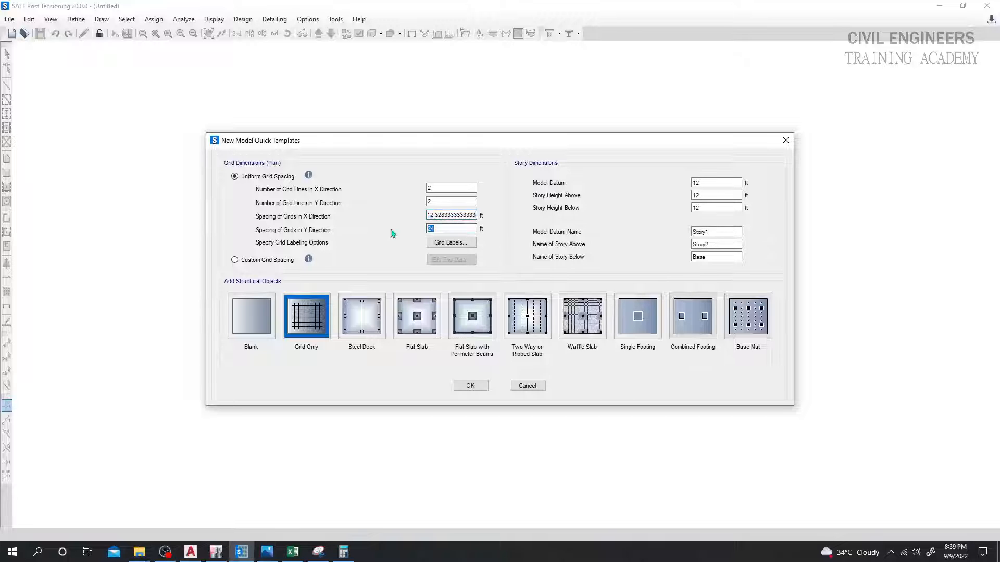
{"action": "type", "text": "10'9.89\""}
{"action": "key", "text": "Return"}
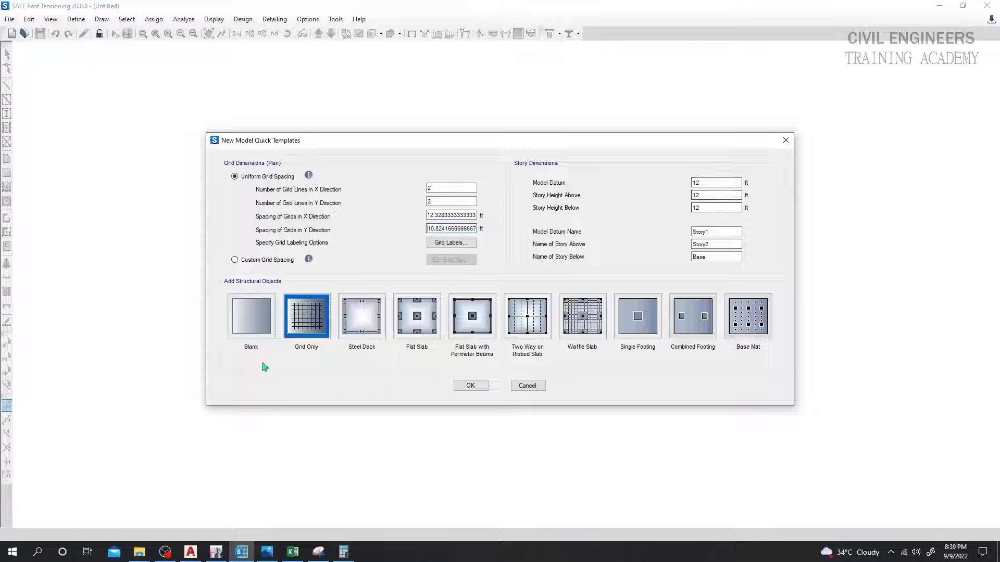
Create the new model from the Grid Only template with the entered grid dimensions.
{"action": "left_click", "coordinate": [470, 386]}
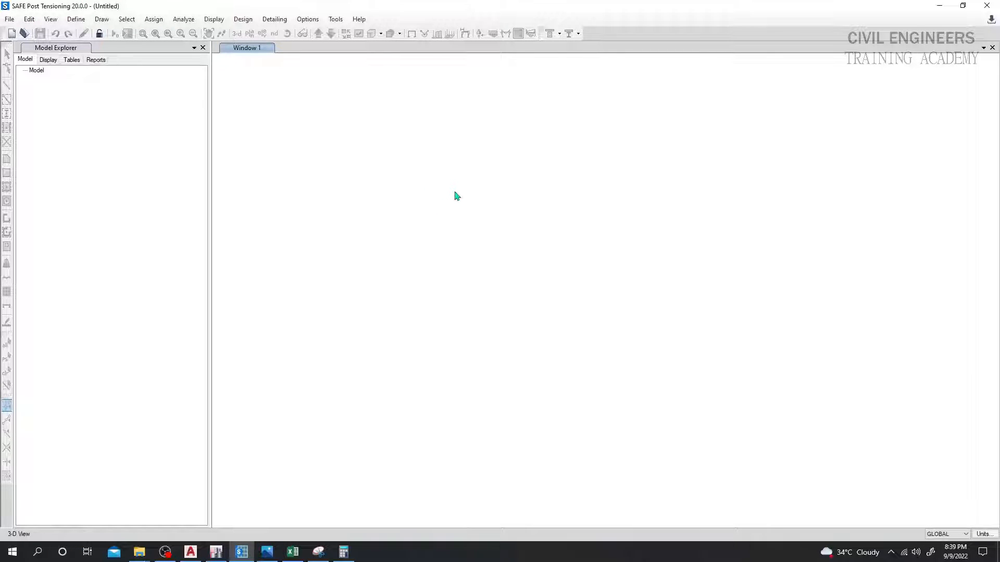
{"action": "scroll", "coordinate": [507, 255], "scroll_direction": "down", "scroll_amount": 6}
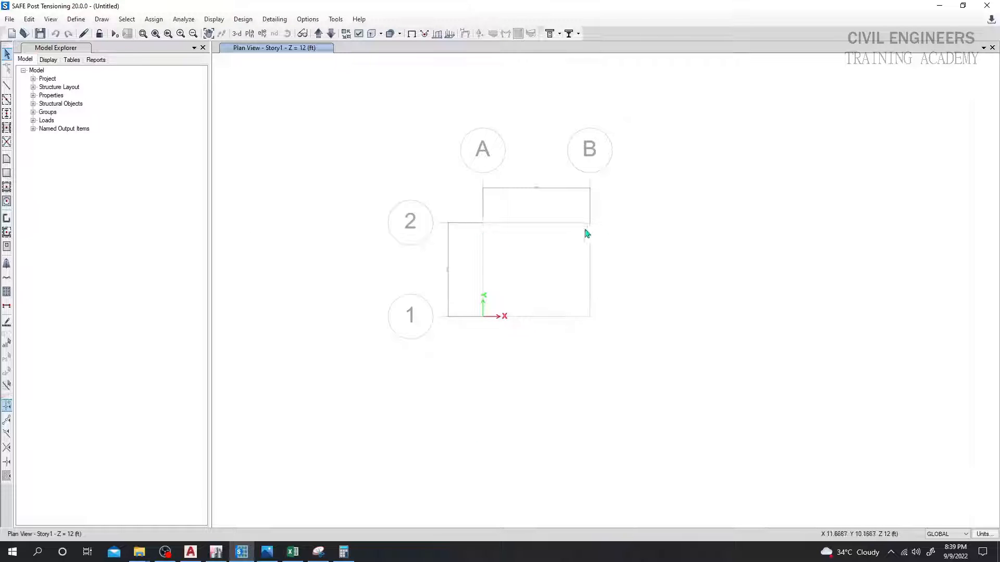
{"action": "scroll", "coordinate": [588, 227], "scroll_direction": "up", "scroll_amount": 4}
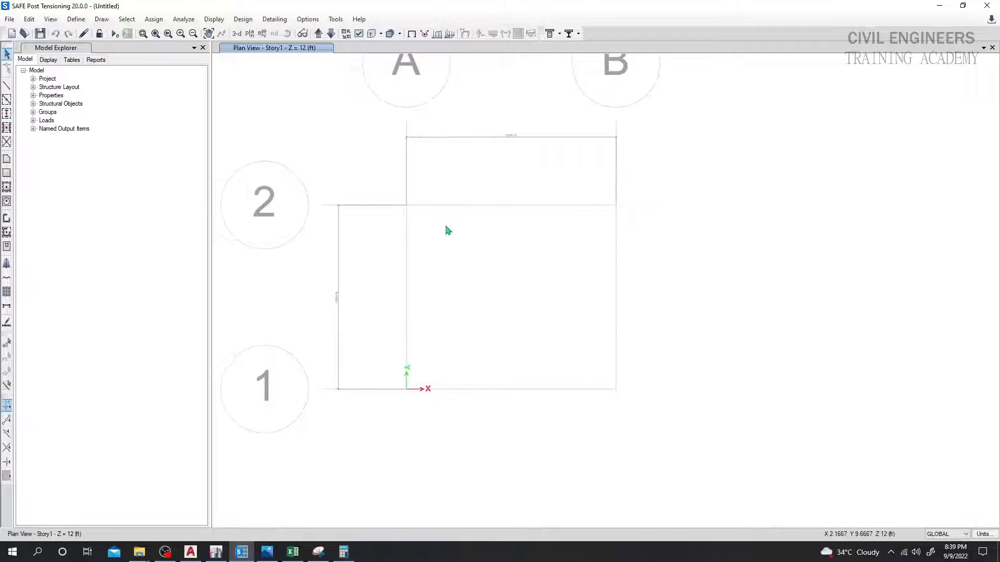
Open the 4000Psi concrete material definition for modification and rename it 3000Psi.
{"action": "left_click", "coordinate": [74, 20]}
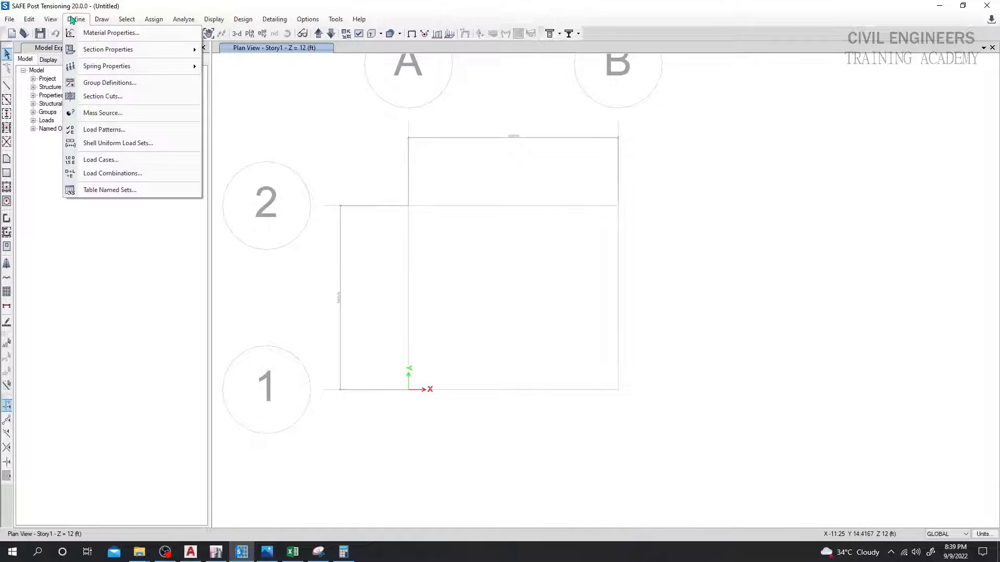
{"action": "left_click", "coordinate": [96, 33]}
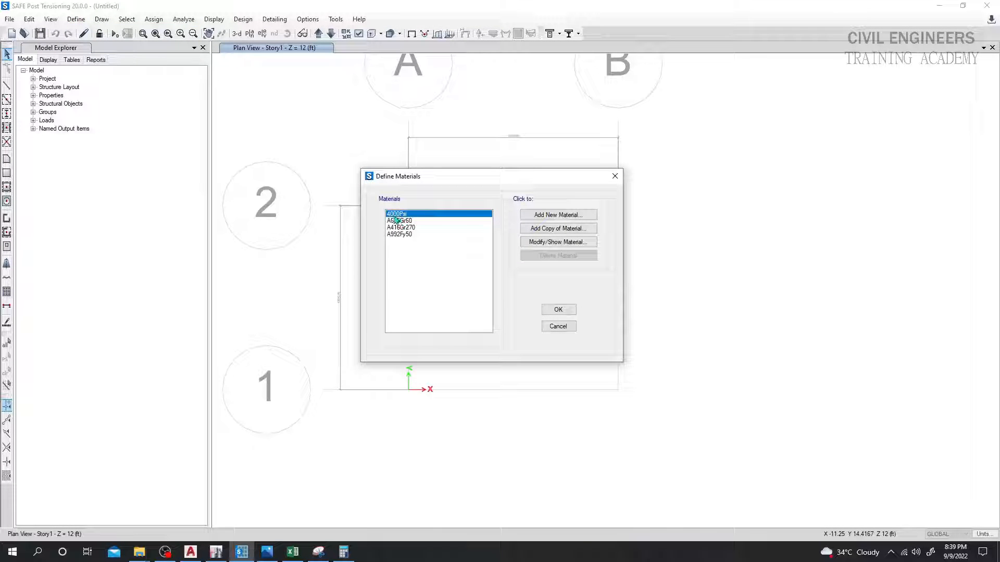
{"action": "left_click", "coordinate": [558, 242]}
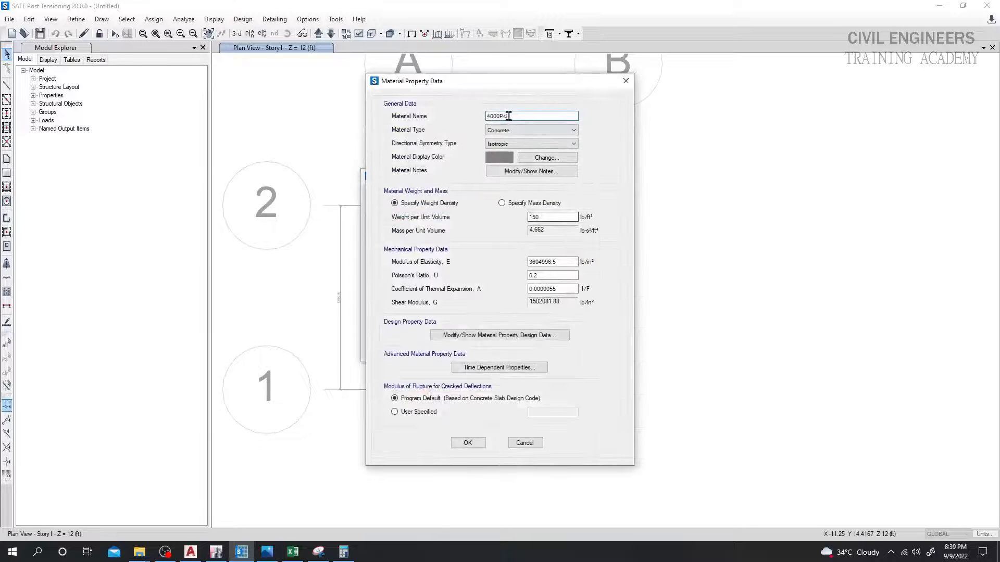
{"action": "left_click_drag", "start_coordinate": [489, 117], "coordinate": [466, 117]}
{"action": "type", "text": "3"}
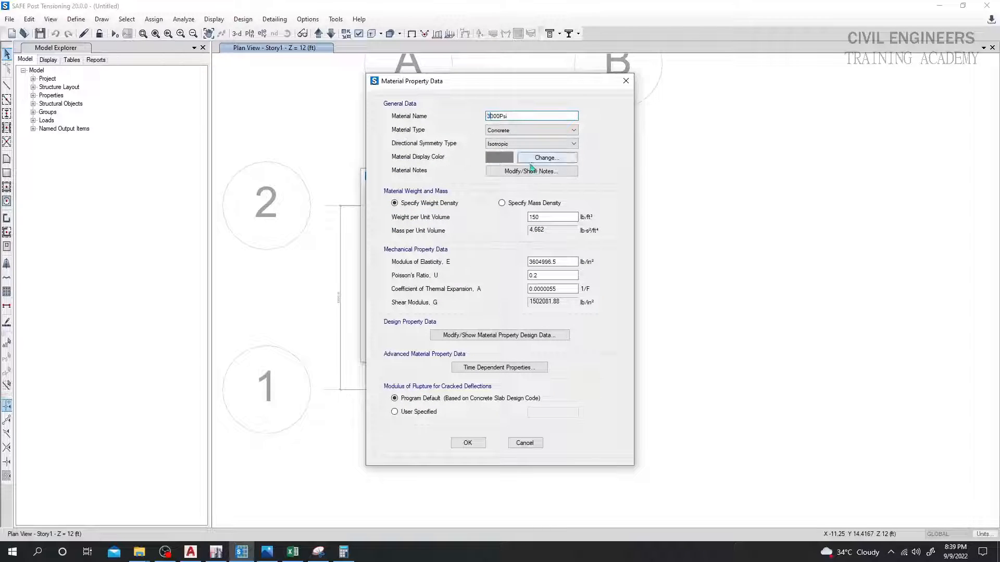
Set the concrete's modulus of elasticity to 57000*3000^0.5 lb/in².
{"action": "double_click", "coordinate": [542, 262]}
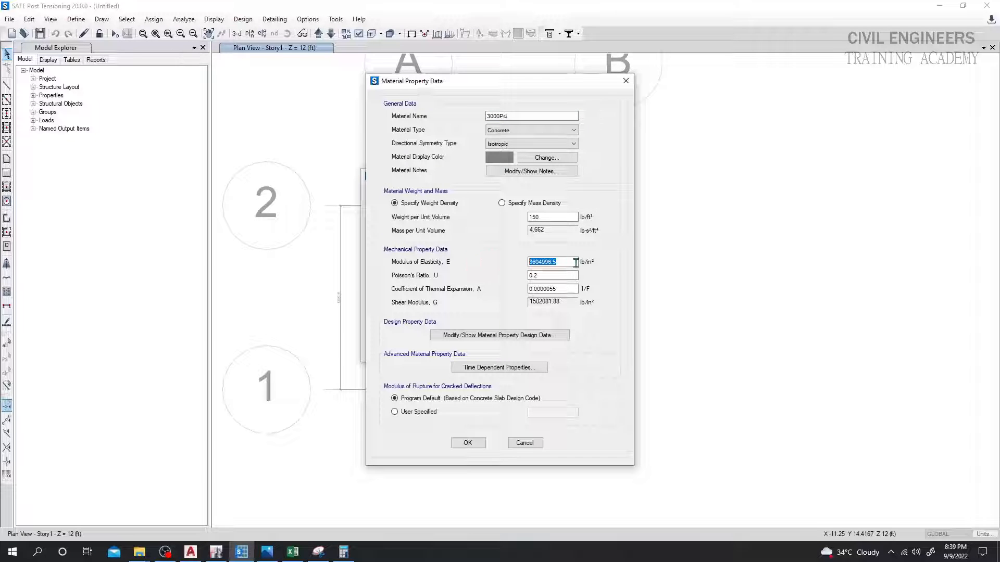
{"action": "type", "text": "57"}
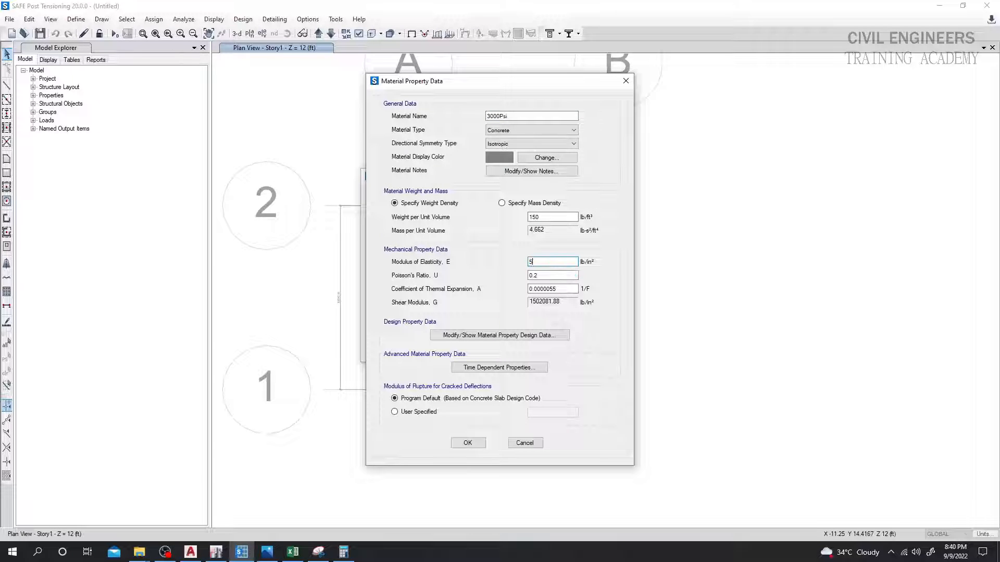
{"action": "type", "text": "000*"}
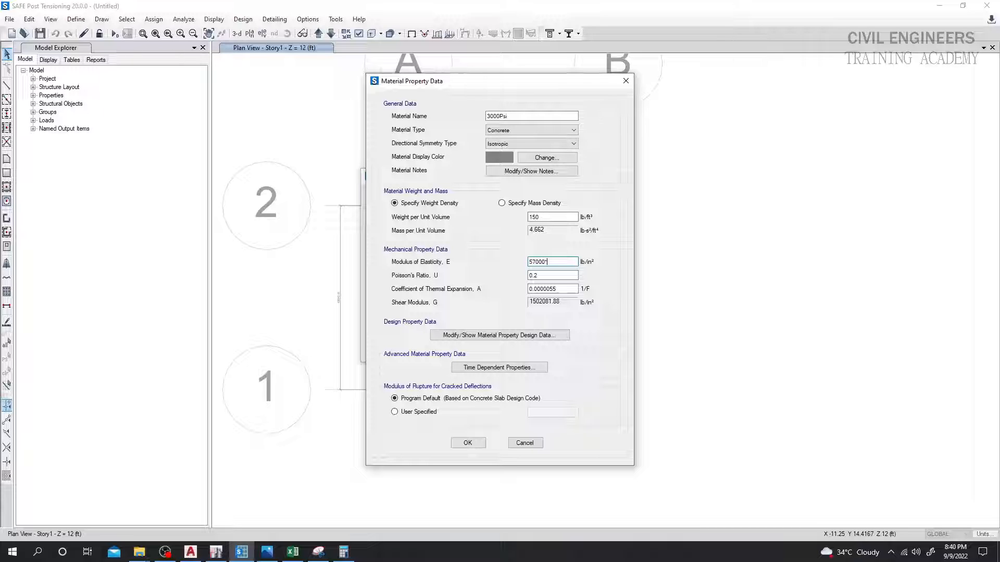
{"action": "type", "text": "3000^0"}
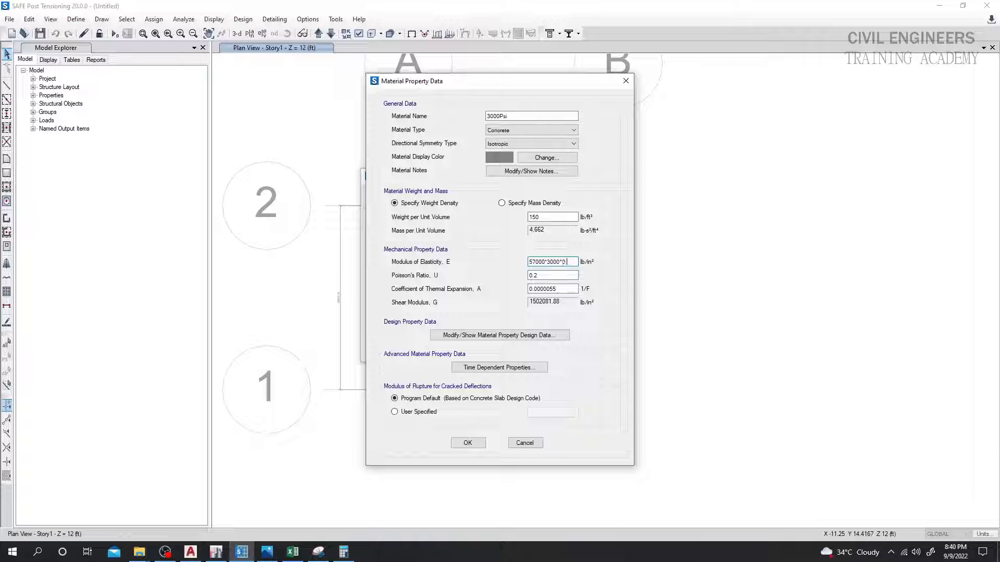
{"action": "type", "text": ".5"}
{"action": "key", "text": "Return"}
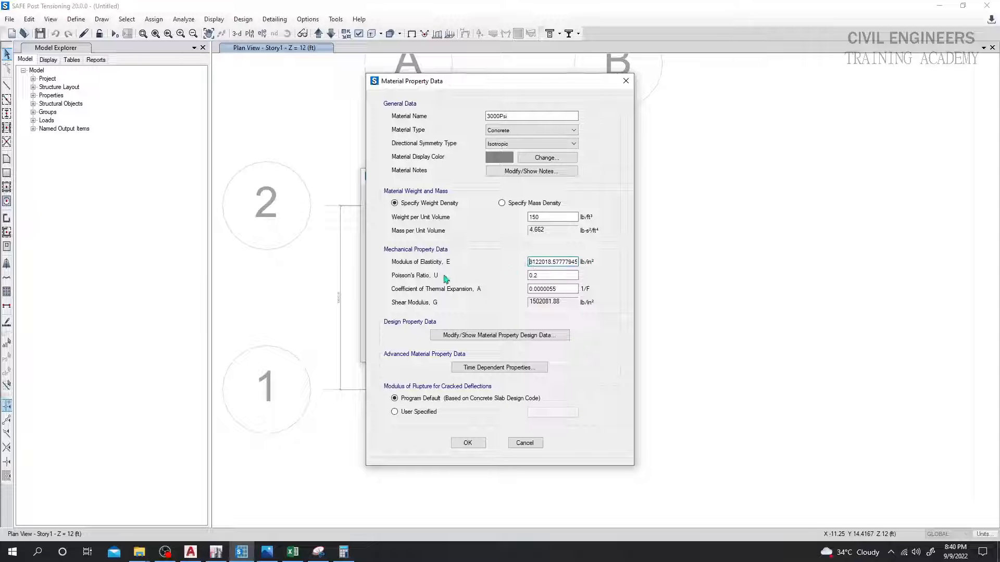
In the concrete's design data, set the grade to f'c 3000 psi and the compressive strength to 3000 lb/in², and accept the material.
{"action": "left_click", "coordinate": [489, 337]}
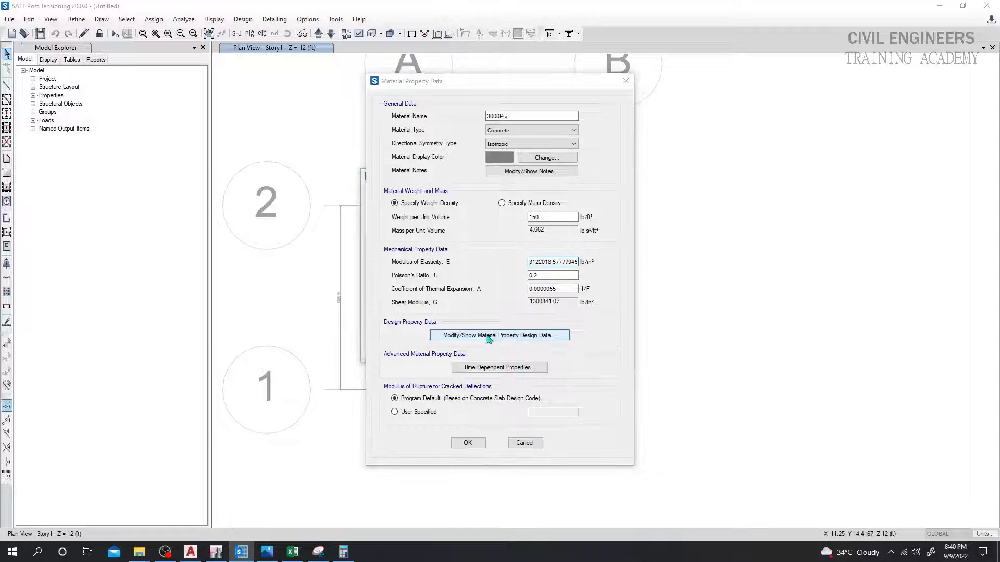
{"action": "left_click_drag", "start_coordinate": [546, 257], "coordinate": [514, 255]}
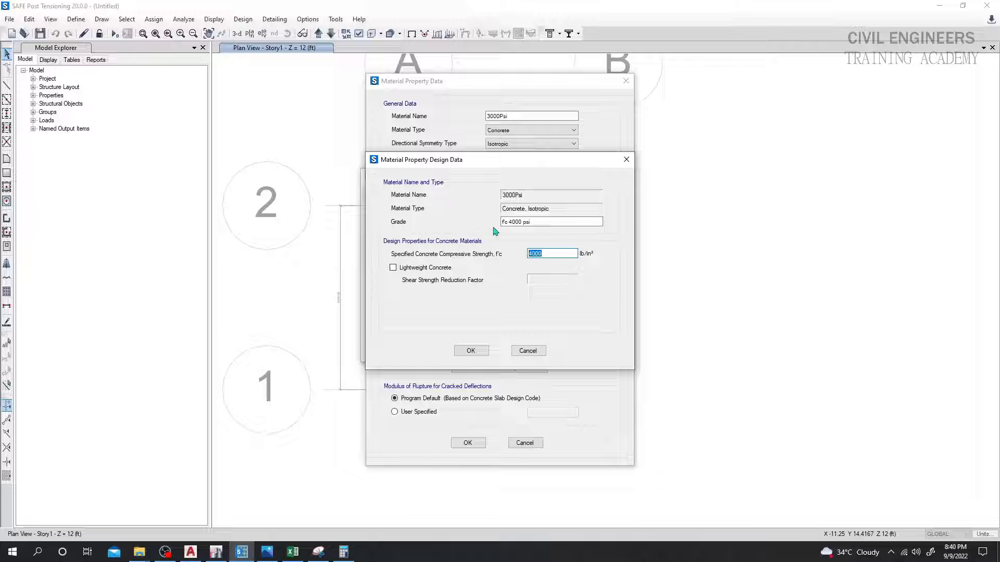
{"action": "left_click", "coordinate": [594, 221]}
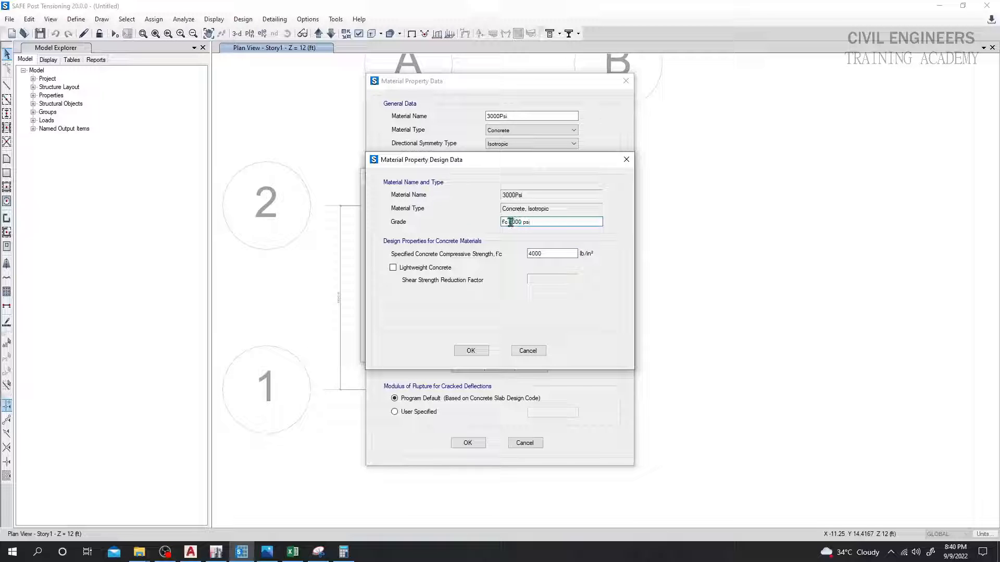
{"action": "type", "text": "3"}
{"action": "left_click_drag", "start_coordinate": [535, 254], "coordinate": [522, 256]}
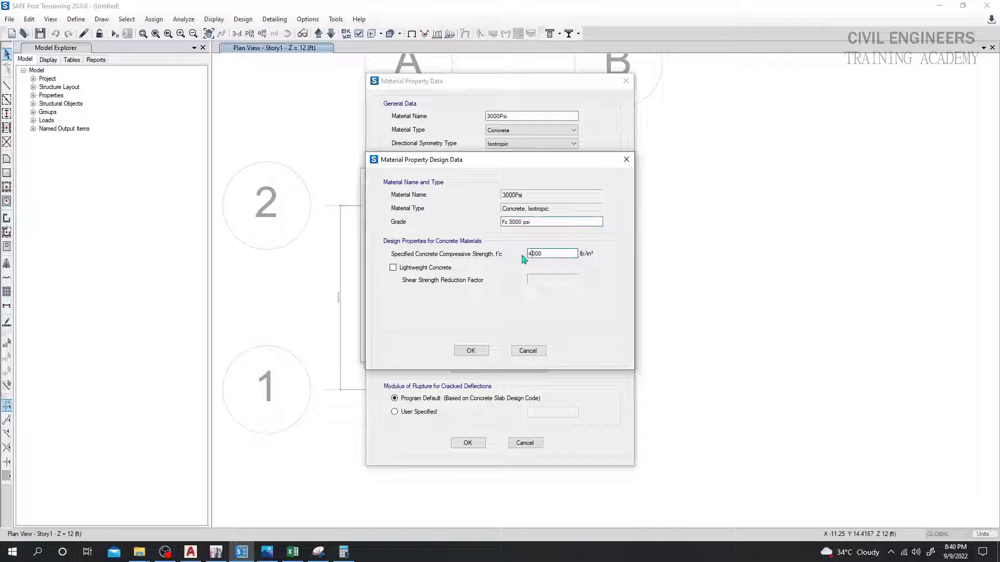
{"action": "key", "text": "BackSpace"}
{"action": "type", "text": "3"}
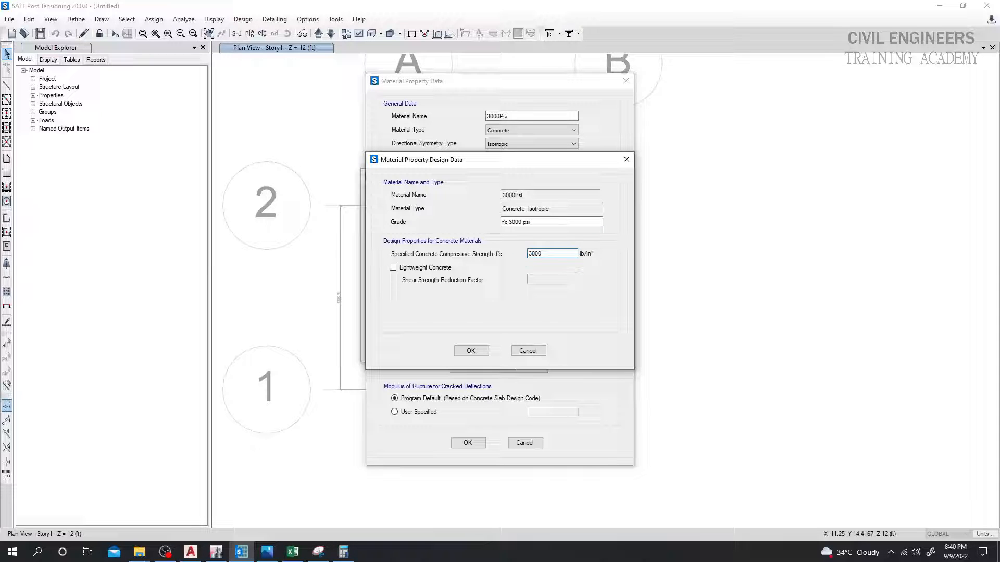
{"action": "left_click", "coordinate": [468, 351]}
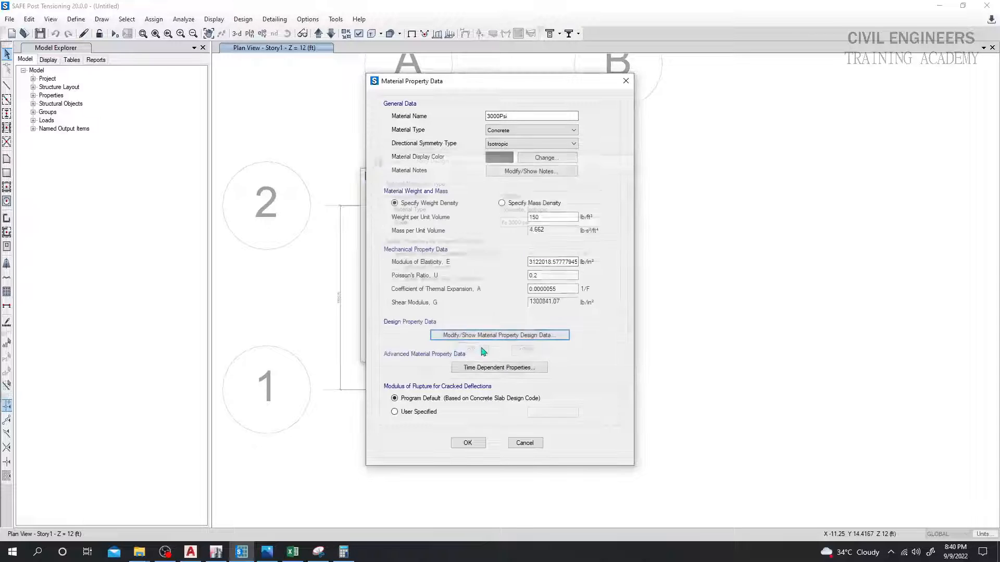
{"action": "left_click", "coordinate": [466, 443]}
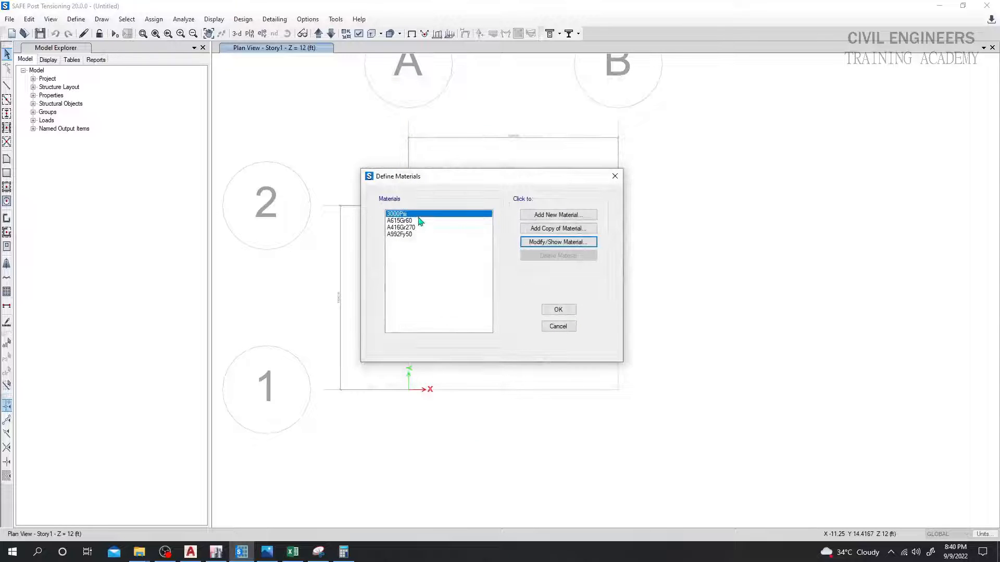
Open the design data of rebar material A615Gr60 and set the minimum yield strength Fy to 72500 lb/in².
{"action": "left_click", "coordinate": [405, 220]}
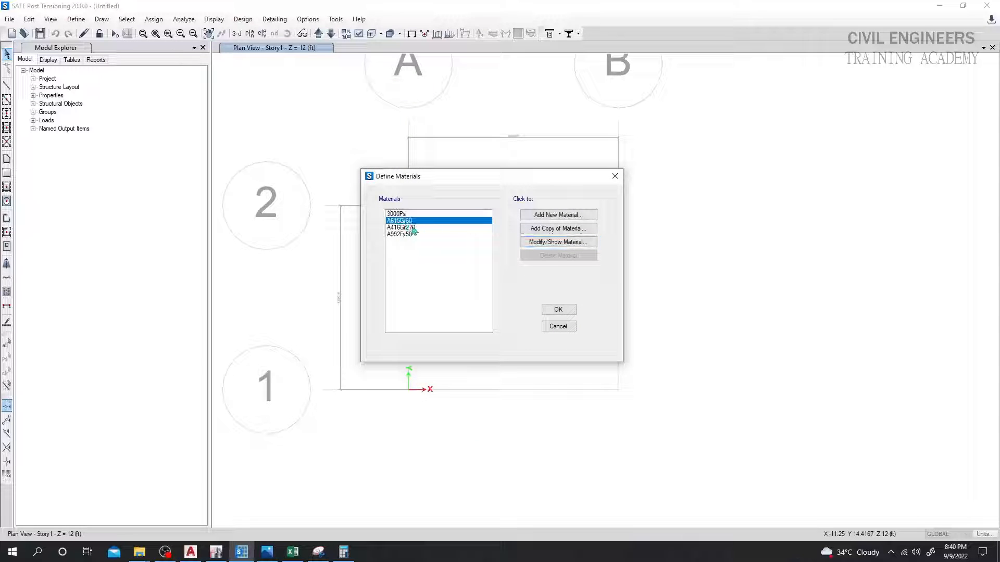
{"action": "left_click", "coordinate": [562, 244]}
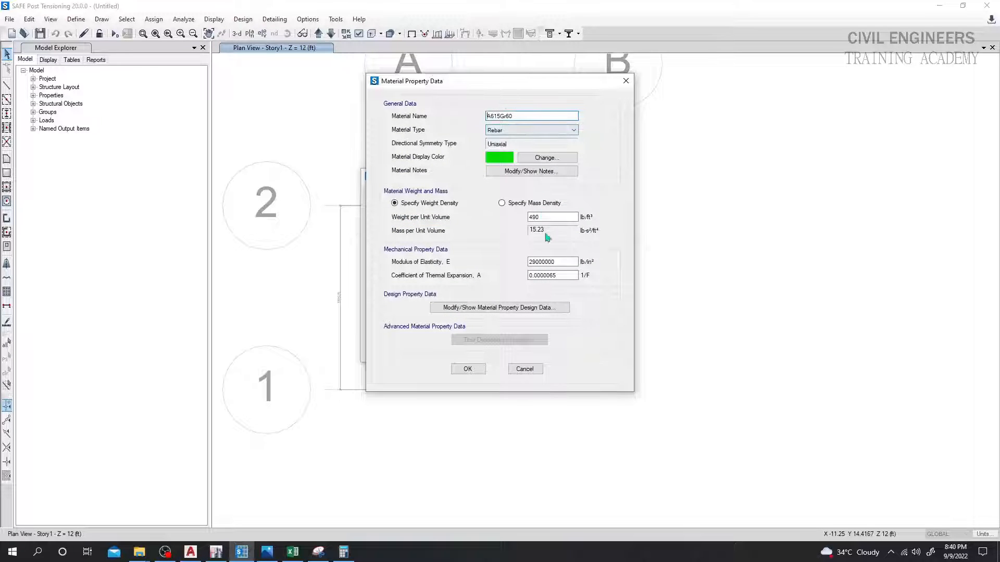
{"action": "left_click", "coordinate": [497, 309]}
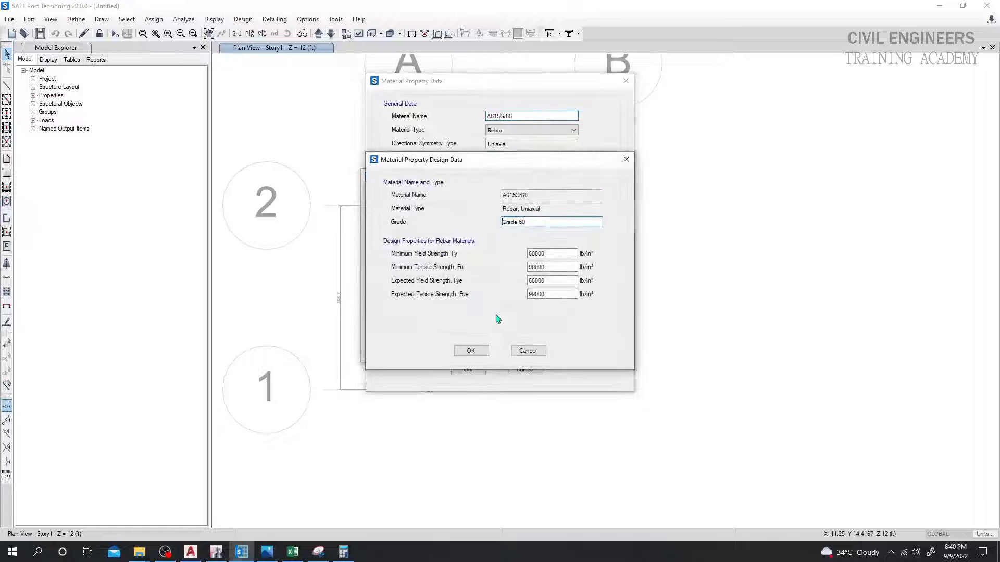
{"action": "left_click_drag", "start_coordinate": [532, 253], "coordinate": [503, 255]}
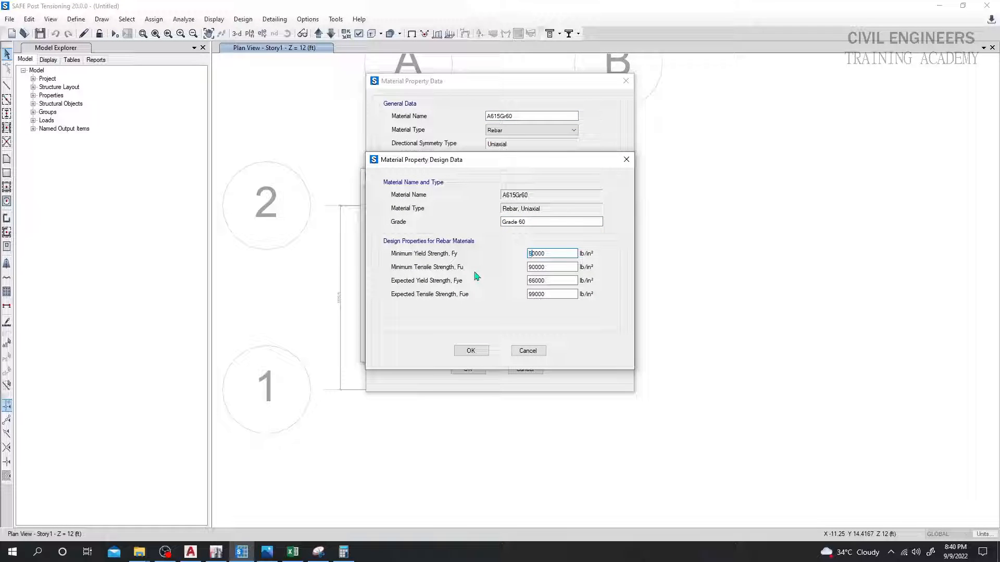
{"action": "key", "text": "Right"}
{"action": "type", "text": "2"}
{"action": "key", "text": "BackSpace"}
{"action": "key", "text": "Right"}
{"action": "key", "text": "Right"}
Set the rebar's minimum tensile strength Fu to 1.25*72500 lb/in².
{"action": "double_click", "coordinate": [555, 253]}
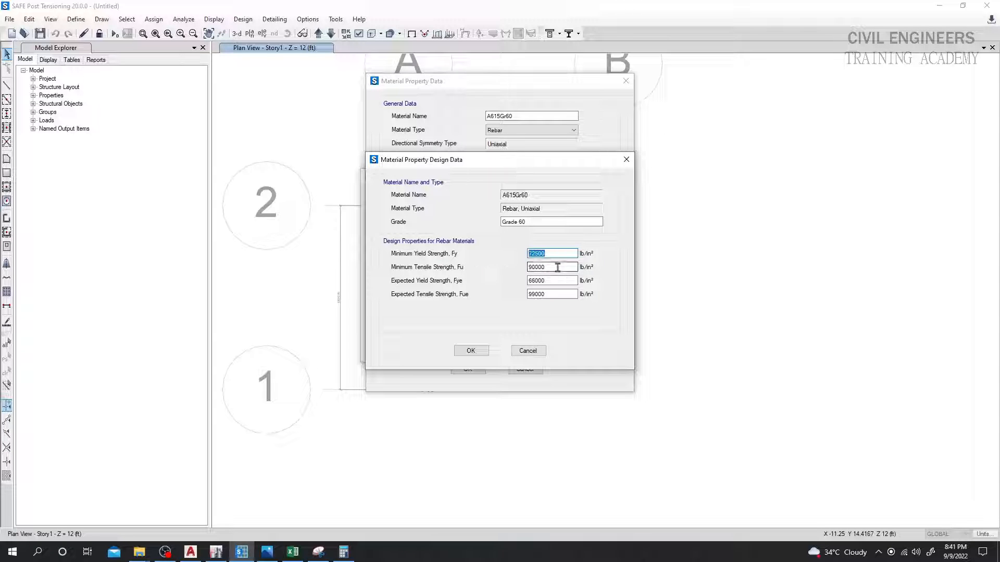
{"action": "key", "text": "Tab"}
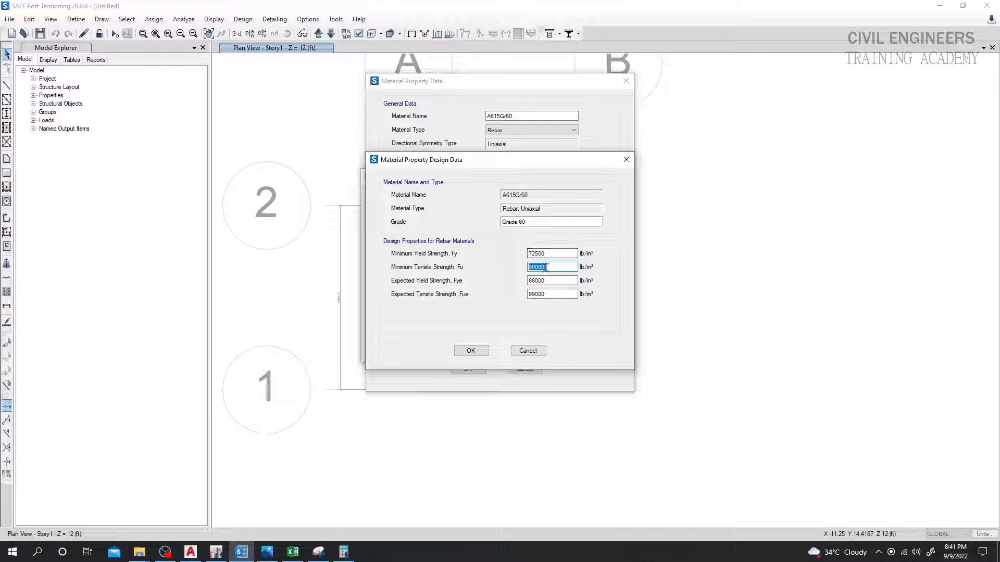
{"action": "type", "text": "1.25"}
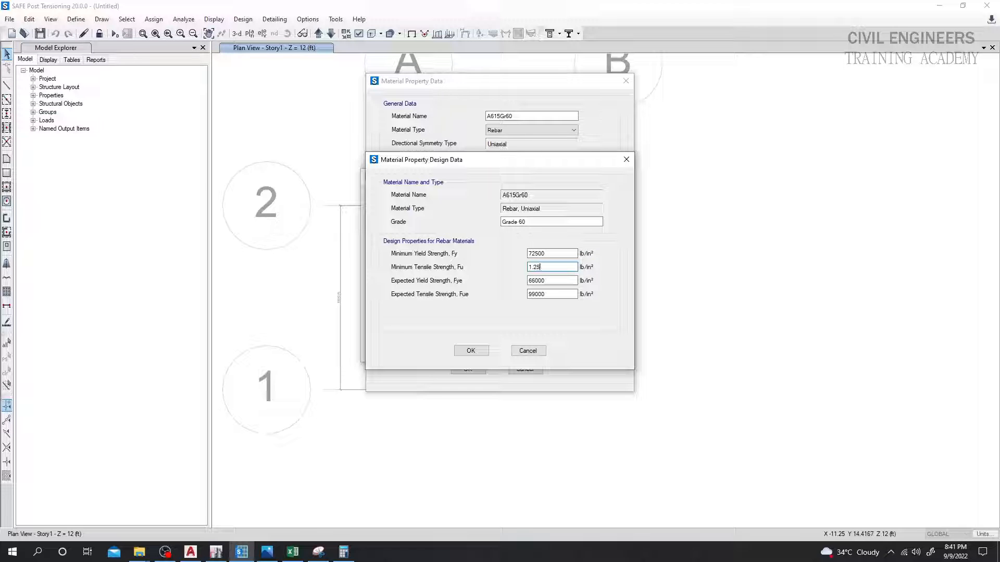
{"action": "type", "text": "*72500"}
{"action": "key", "text": "Return"}
Set the rebar's expected yield strength Fye to 1.1*72500 lb/in².
{"action": "left_click_drag", "start_coordinate": [552, 283], "coordinate": [508, 283]}
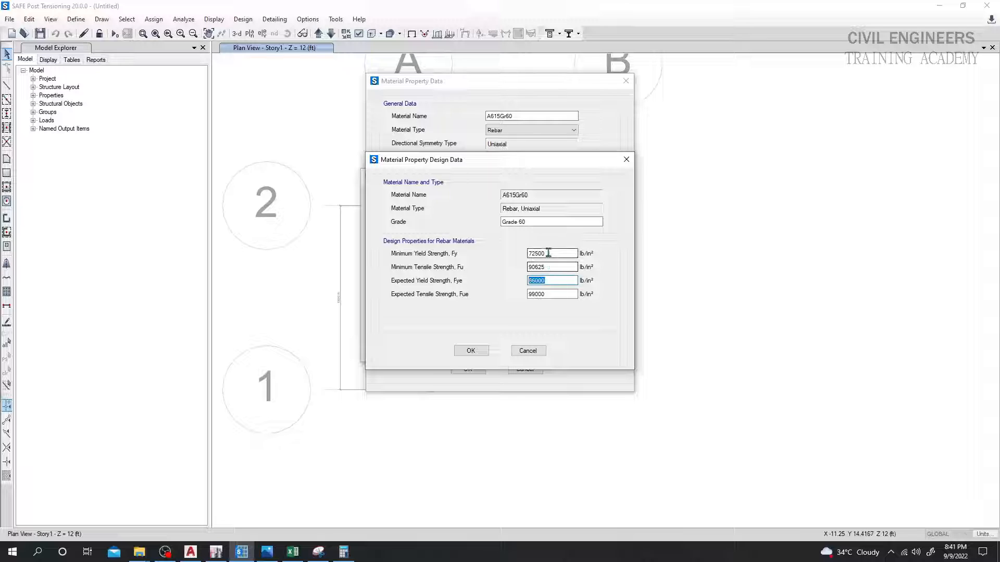
{"action": "left_click_drag", "start_coordinate": [548, 254], "coordinate": [515, 261]}
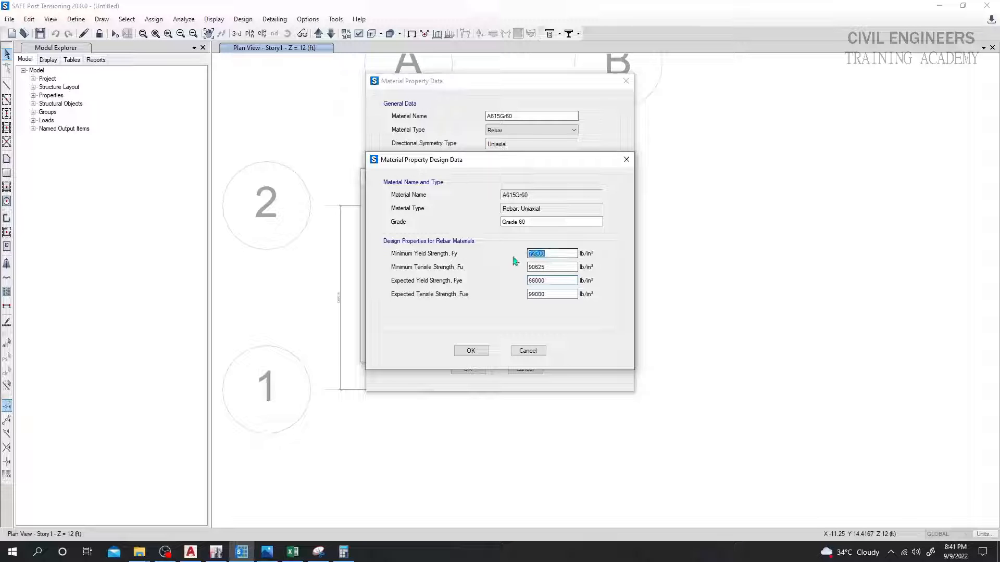
{"action": "left_click", "coordinate": [550, 266]}
{"action": "left_click_drag", "start_coordinate": [549, 280], "coordinate": [504, 281]}
{"action": "type", "text": "1."}
{"action": "type", "text": "1*72500"}
{"action": "key", "text": "Return"}
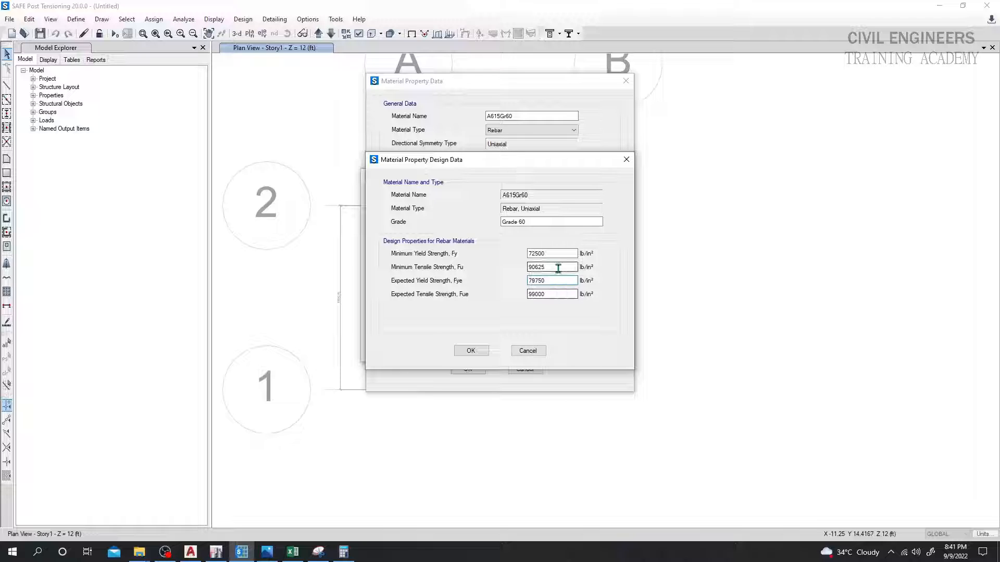
Set the rebar's expected tensile strength Fue to 1.1*90625 lb/in² and accept all the material definitions.
{"action": "left_click_drag", "start_coordinate": [557, 267], "coordinate": [489, 272]}
{"action": "left_click_drag", "start_coordinate": [554, 294], "coordinate": [491, 296]}
{"action": "type", "text": "1."}
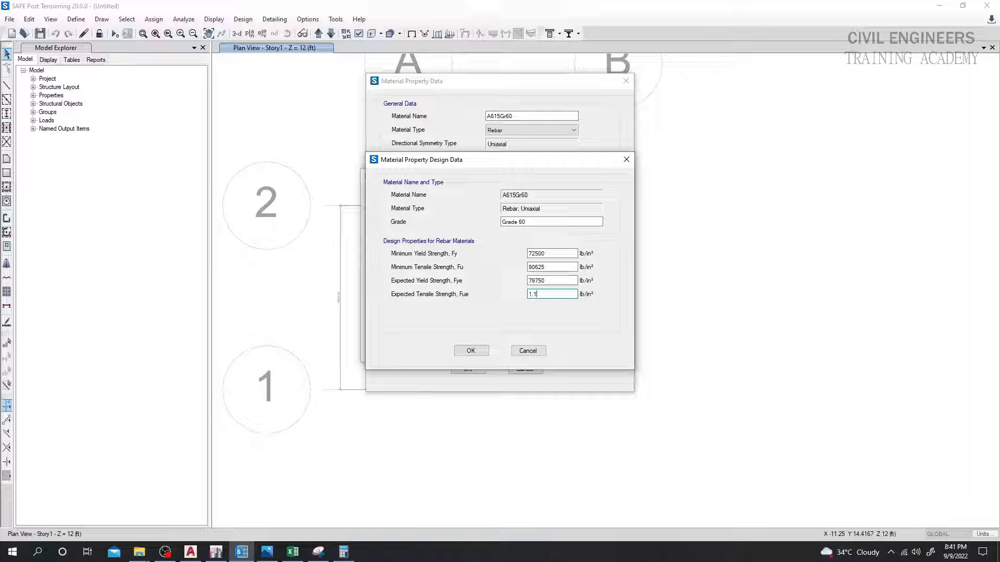
{"action": "type", "text": "1*90625"}
{"action": "key", "text": "Return"}
{"action": "left_click", "coordinate": [470, 350]}
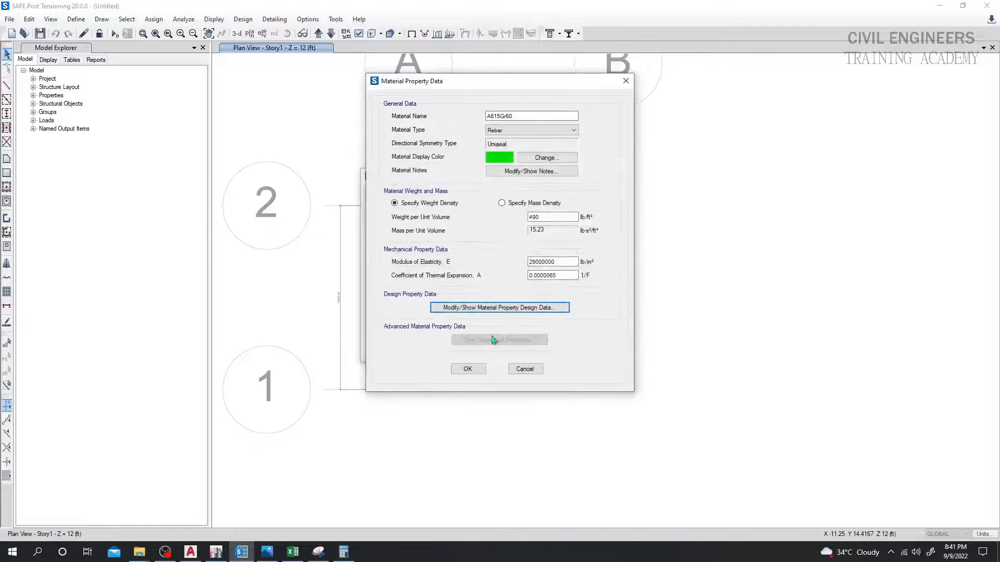
{"action": "left_click", "coordinate": [468, 368]}
{"action": "left_click", "coordinate": [557, 311]}
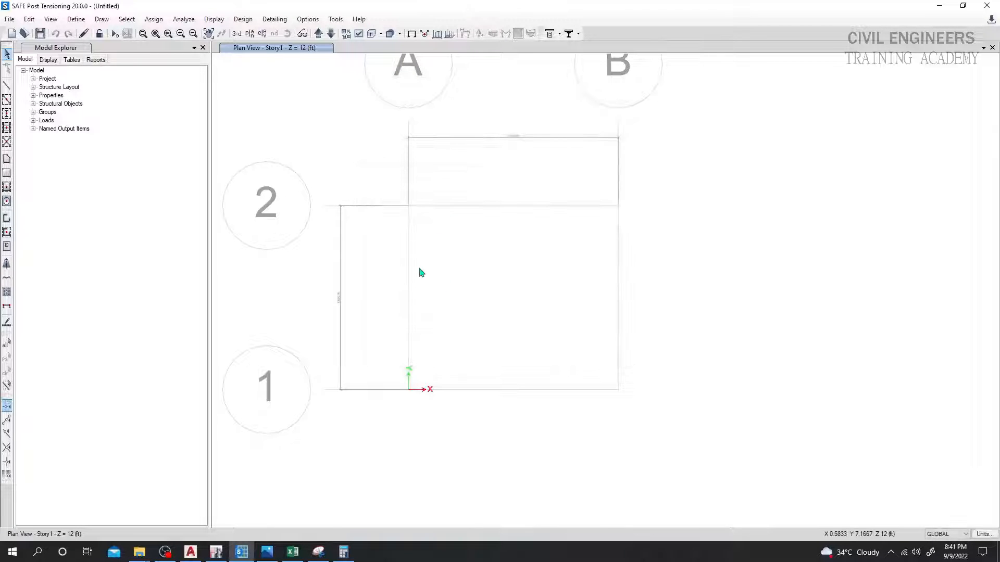
Delete the default Plank1 property from the slab section definitions.
{"action": "left_click", "coordinate": [76, 19]}
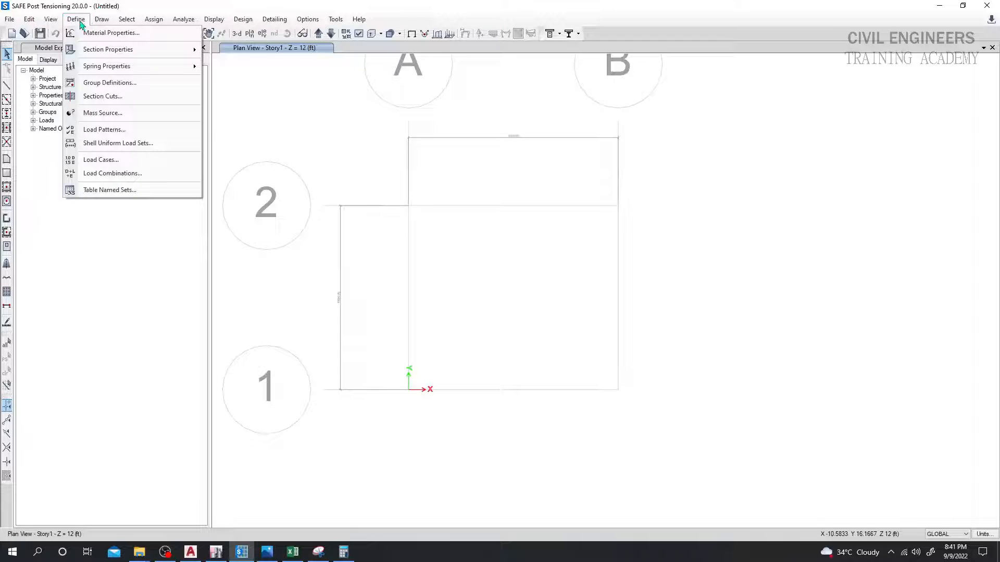
{"action": "mouse_move", "coordinate": [109, 49]}
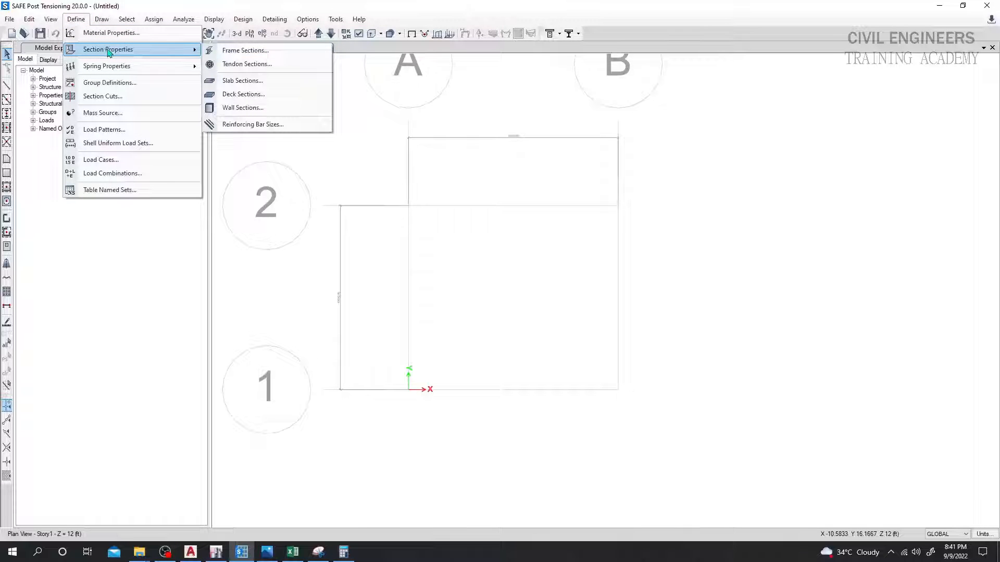
{"action": "left_click", "coordinate": [247, 81]}
{"action": "left_click_drag", "start_coordinate": [513, 205], "coordinate": [756, 197]}
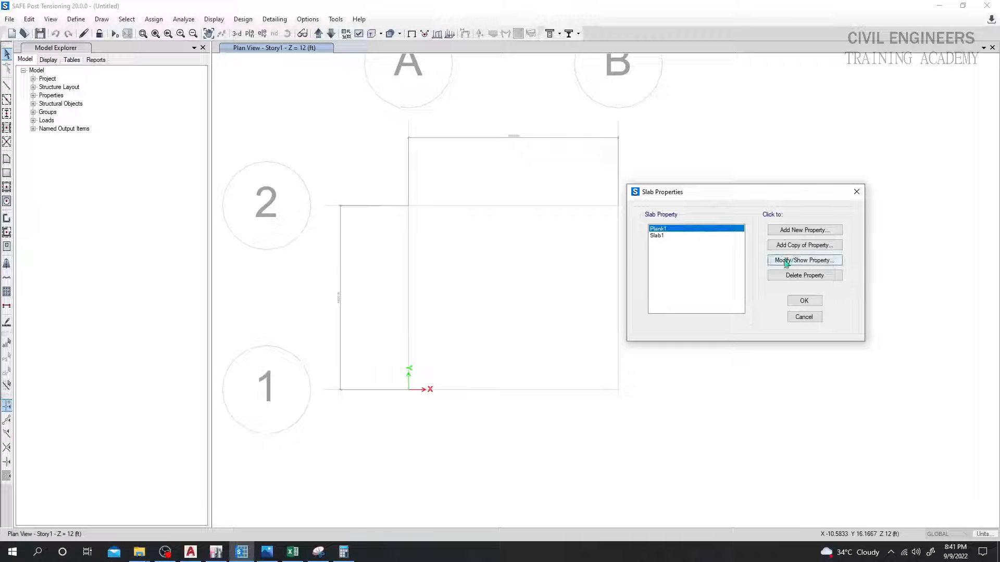
{"action": "left_click", "coordinate": [795, 275]}
{"action": "left_click", "coordinate": [514, 313]}
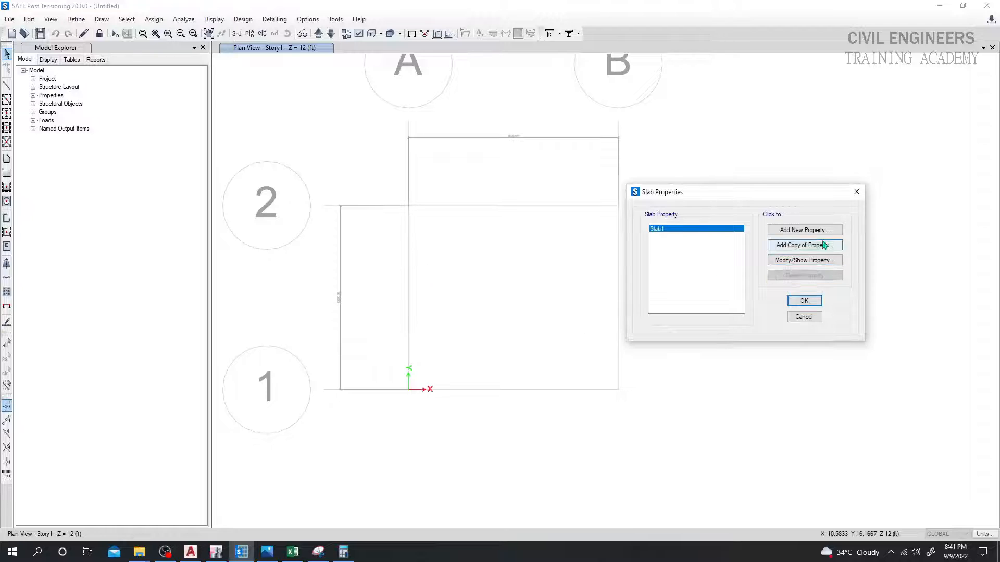
Add a slab property named PILE CAP with type Mat and a thickness of 24 in.
{"action": "left_click", "coordinate": [804, 230]}
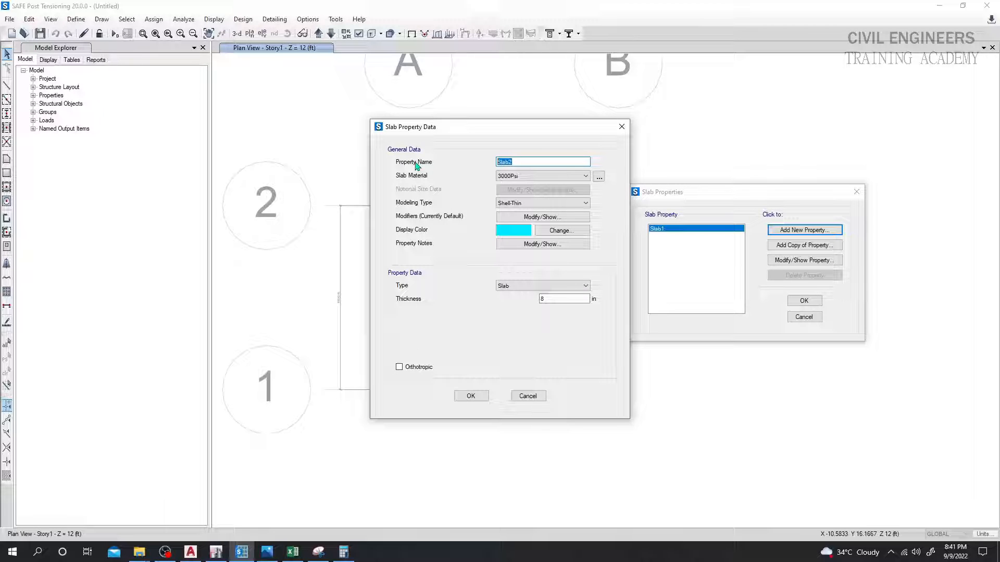
{"action": "type", "text": "Mat"}
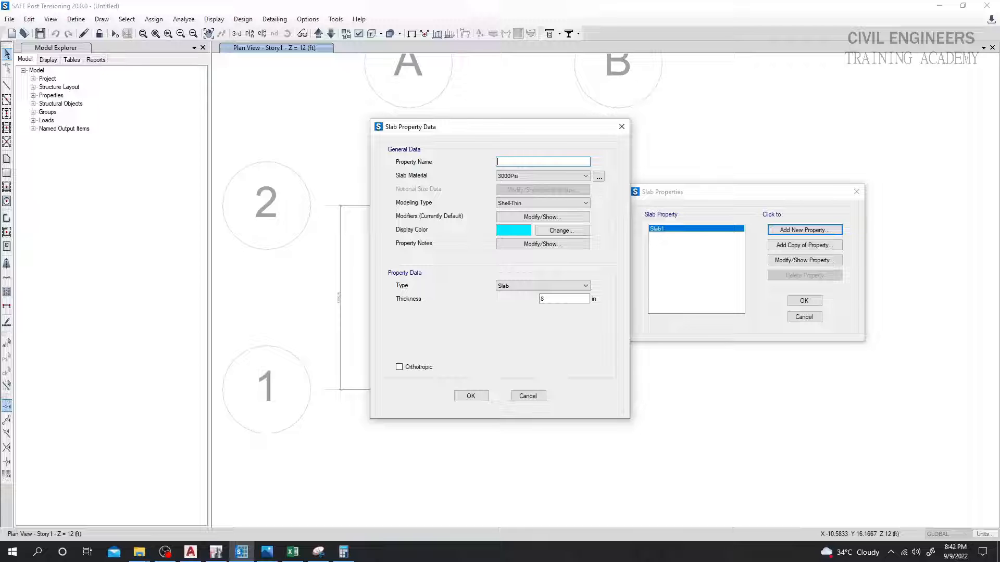
{"action": "type", "text": "PILE CAP"}
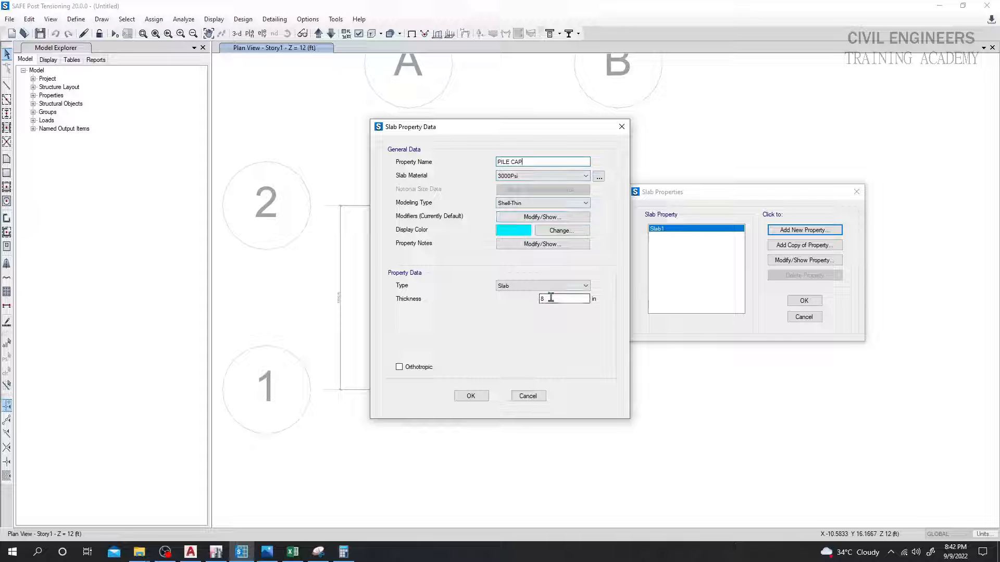
{"action": "left_click", "coordinate": [539, 286]}
{"action": "left_click", "coordinate": [519, 330]}
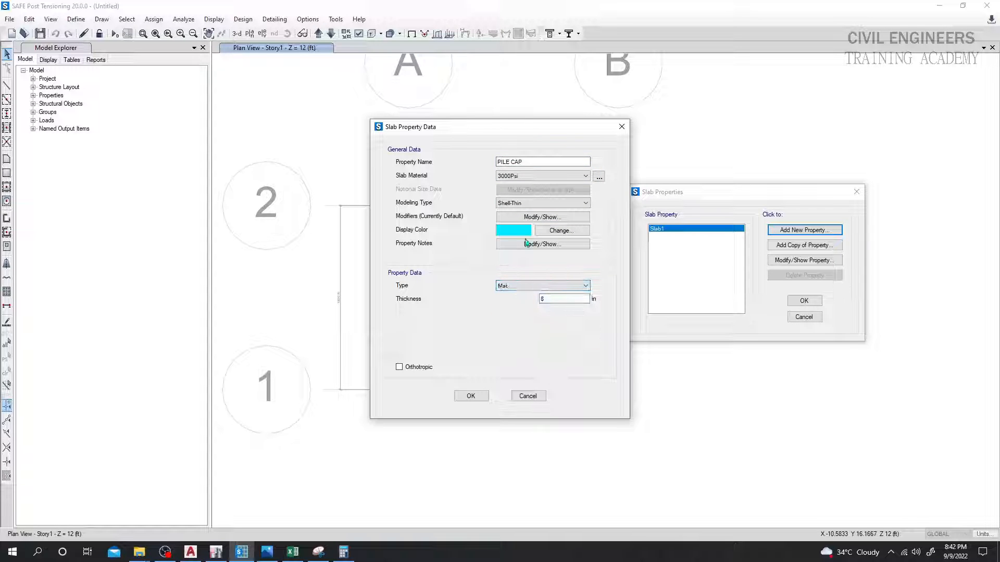
{"action": "left_click", "coordinate": [566, 300]}
{"action": "key", "text": "BackSpace"}
{"action": "type", "text": "24"}
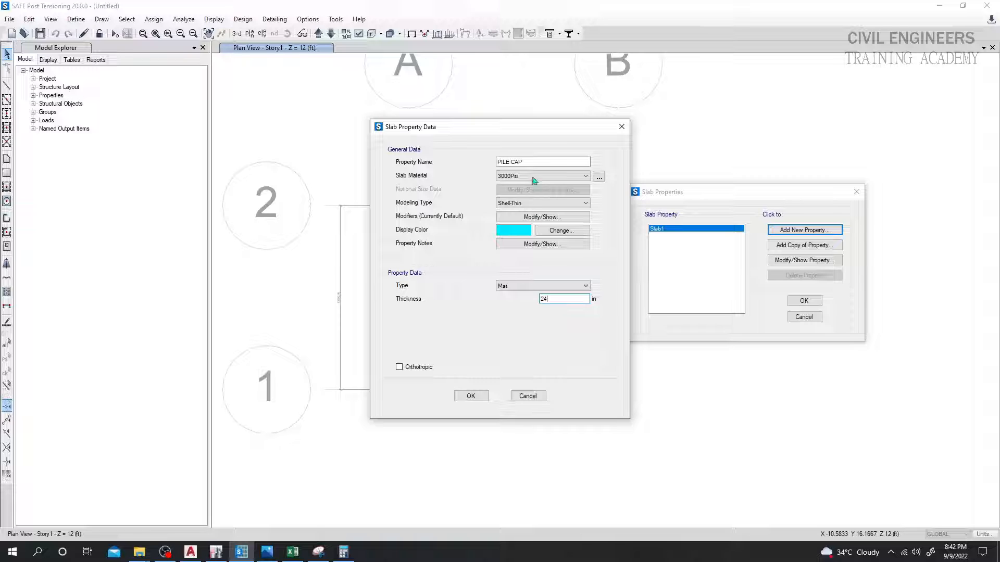
{"action": "left_click", "coordinate": [471, 396]}
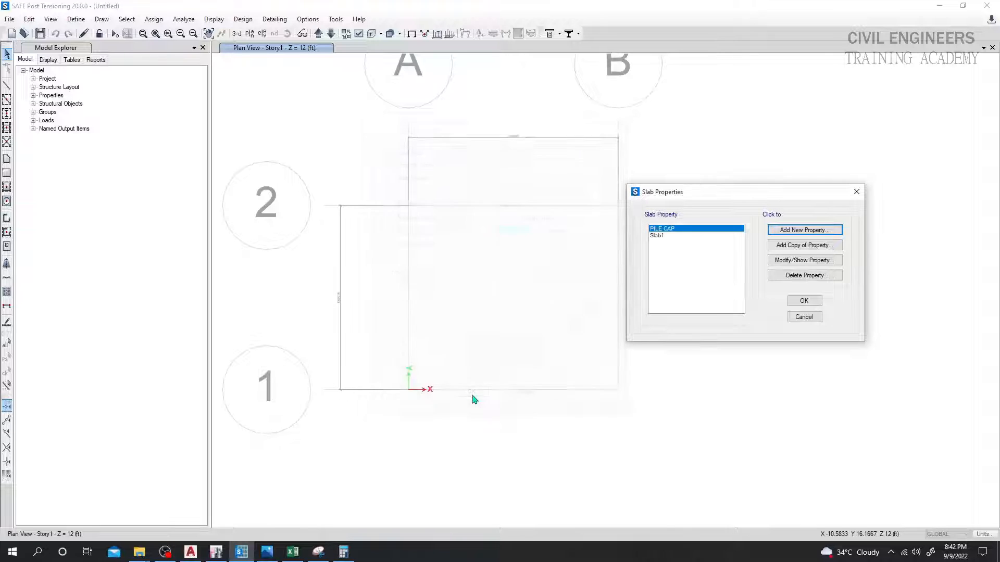
Delete the default Slab1 property from the slab section definitions.
{"action": "left_click", "coordinate": [676, 236]}
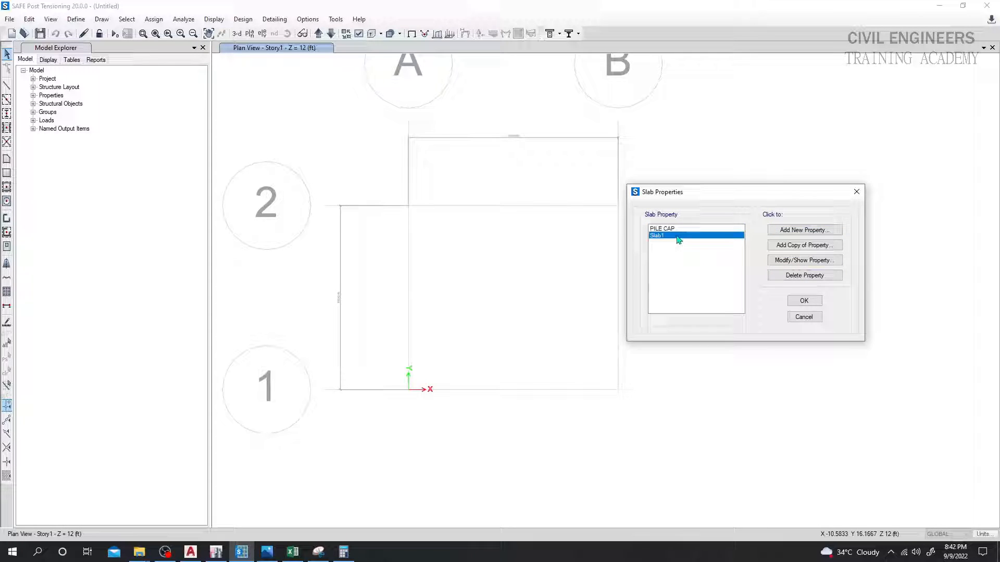
{"action": "left_click", "coordinate": [805, 275]}
{"action": "left_click", "coordinate": [523, 314]}
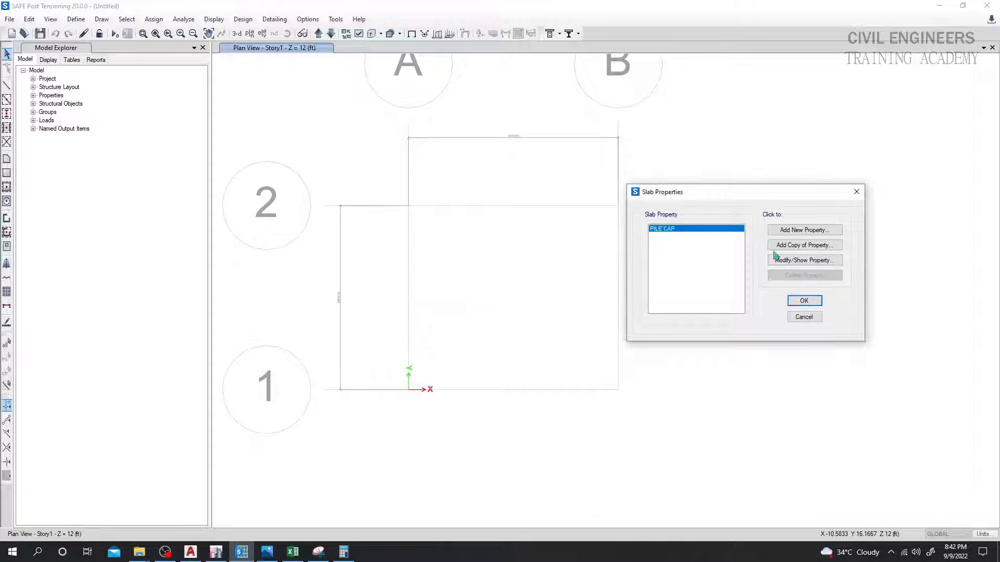
Add a copy of the PILE CAP slab property named Pile, with type Mat and thickness 24 in.
{"action": "left_click", "coordinate": [804, 245]}
{"action": "left_click_drag", "start_coordinate": [537, 161], "coordinate": [406, 167]}
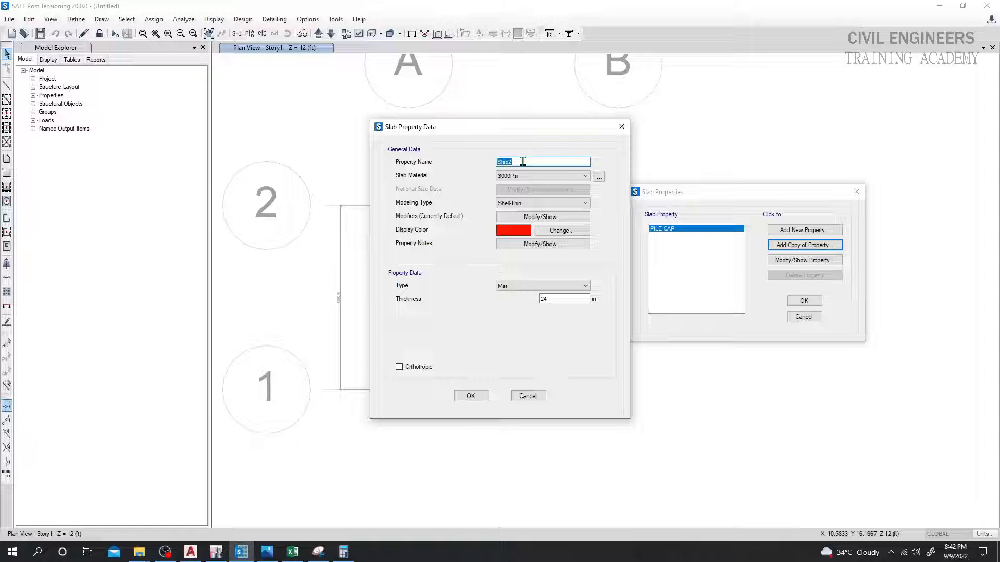
{"action": "type", "text": "PI"}
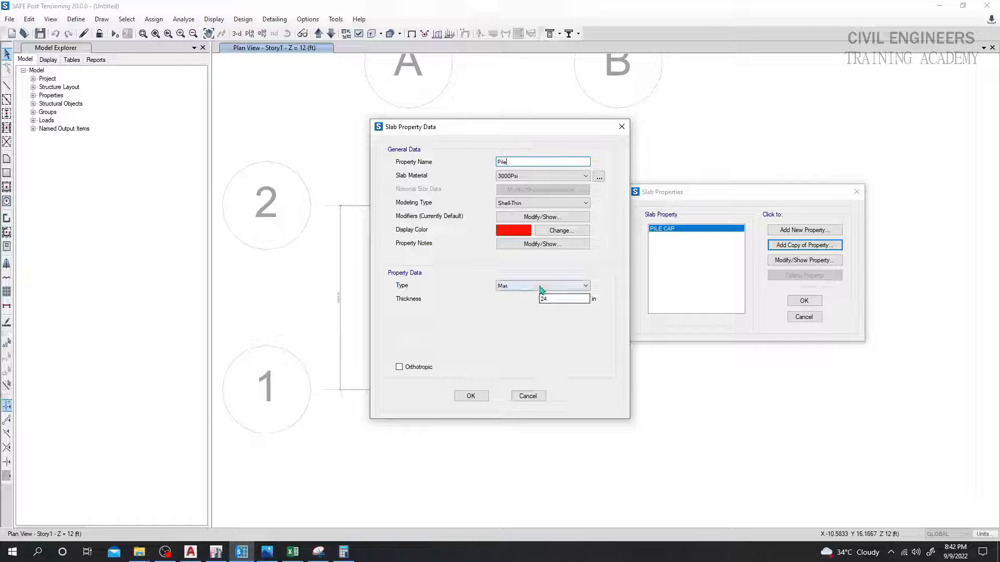
{"action": "left_click", "coordinate": [508, 291]}
{"action": "left_click", "coordinate": [529, 297]}
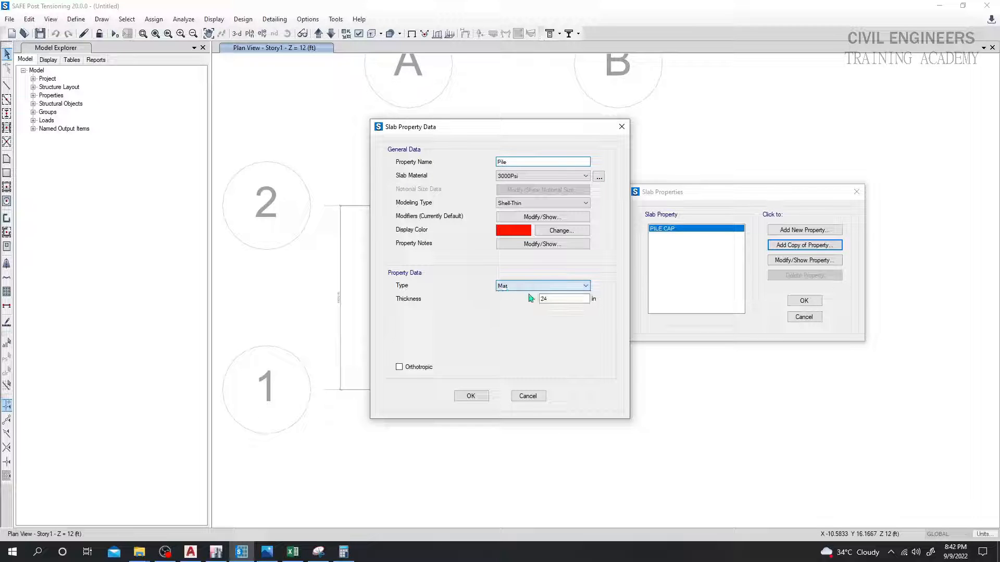
{"action": "left_click", "coordinate": [555, 302]}
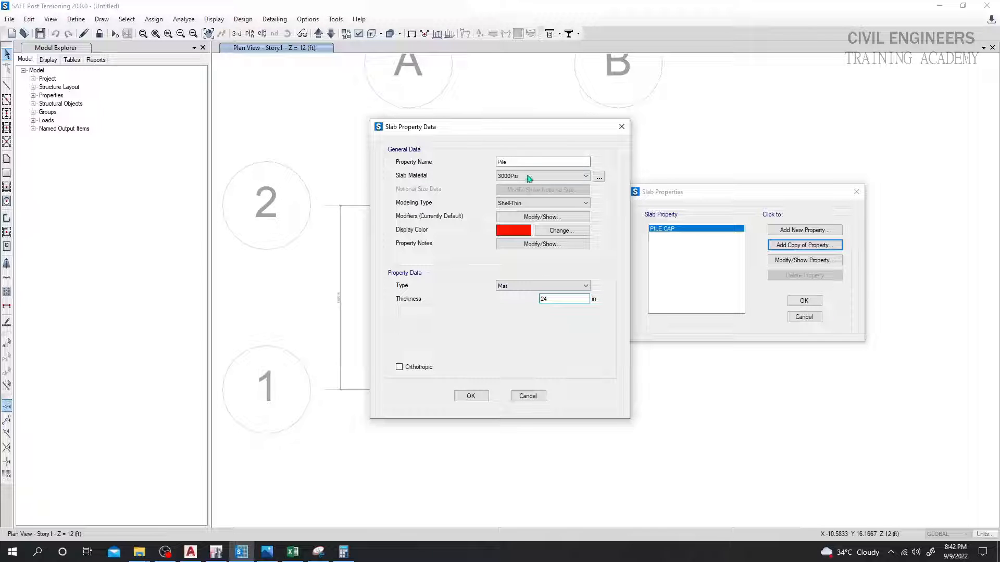
{"action": "left_click", "coordinate": [472, 396]}
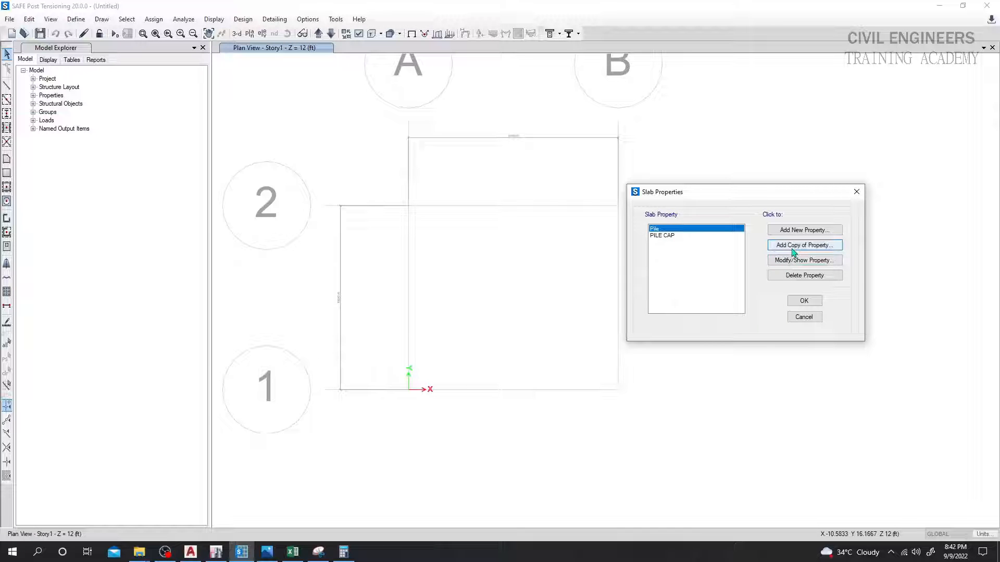
Add a slab property named Col with type Stiff and thickness 24 in, and accept the slab definitions.
{"action": "left_click", "coordinate": [799, 230]}
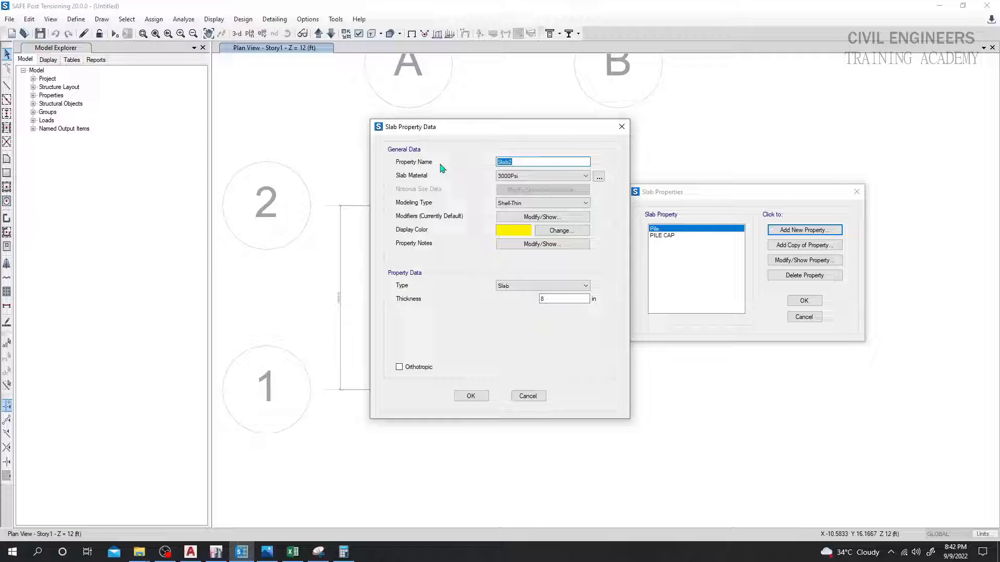
{"action": "type", "text": "Col"}
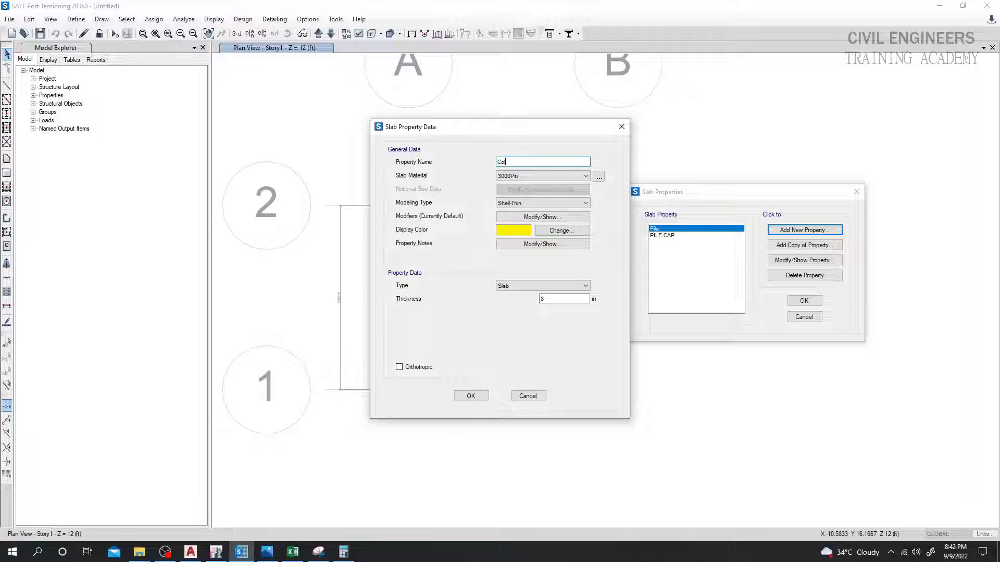
{"action": "left_click", "coordinate": [582, 286]}
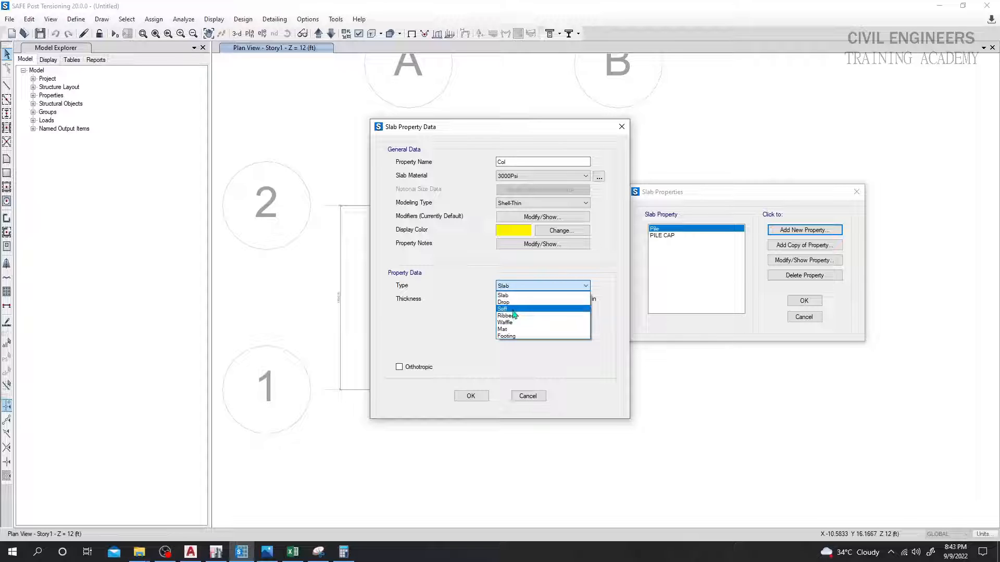
{"action": "left_click", "coordinate": [513, 310]}
{"action": "double_click", "coordinate": [573, 298]}
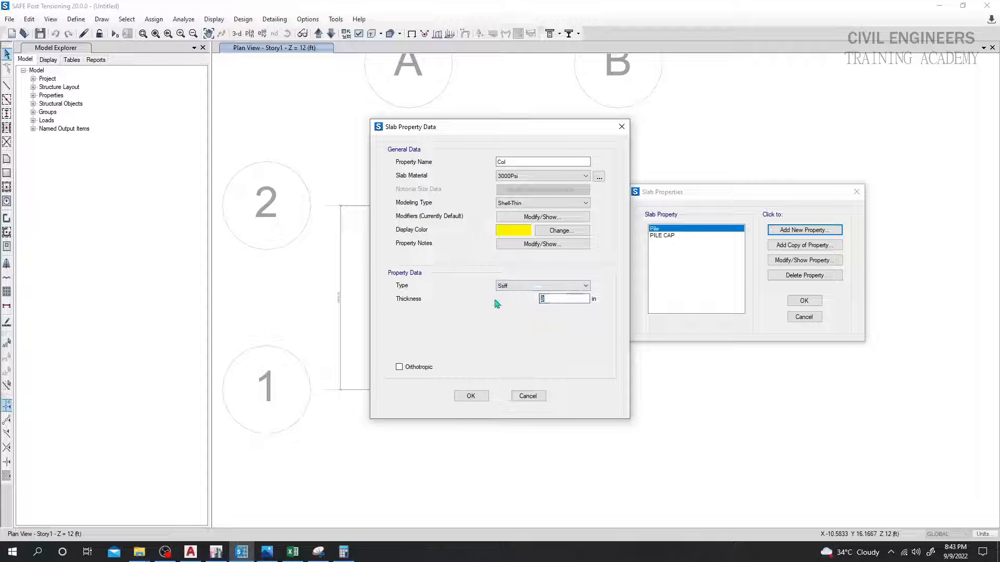
{"action": "type", "text": "24"}
{"action": "left_click", "coordinate": [471, 396]}
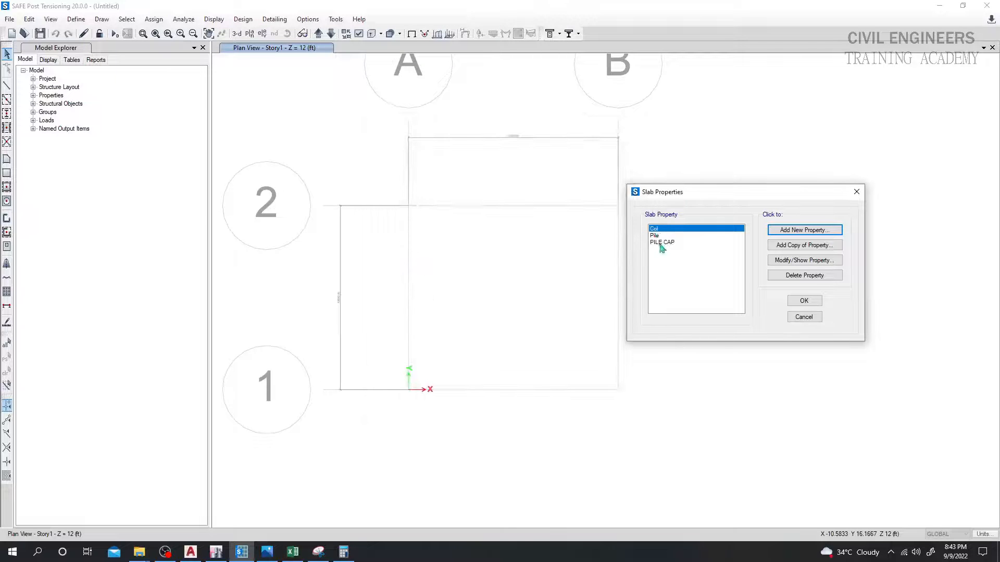
{"action": "left_click", "coordinate": [804, 301]}
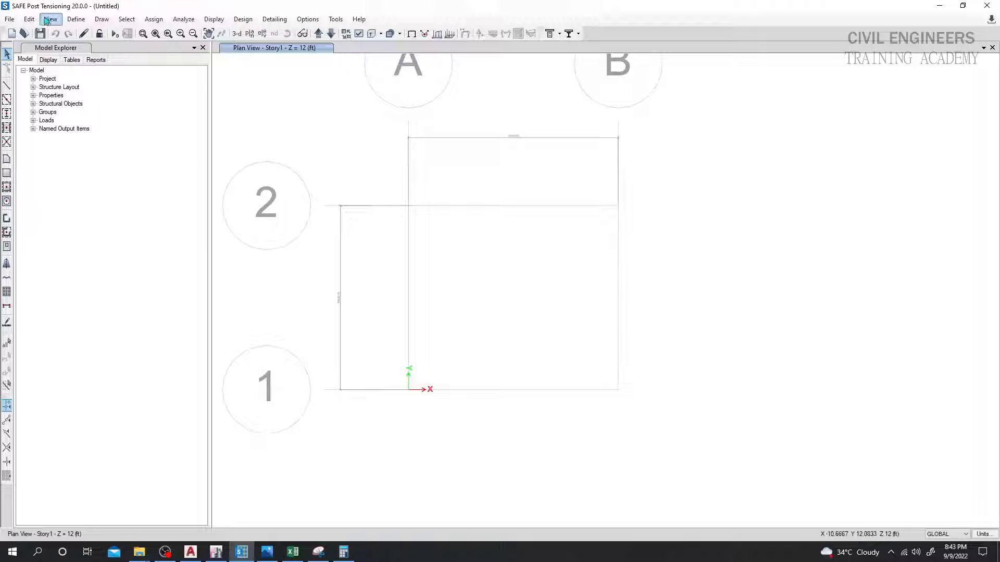
Delete the Live load pattern together with its use in the analysis case, and accept the load patterns.
{"action": "left_click", "coordinate": [76, 19]}
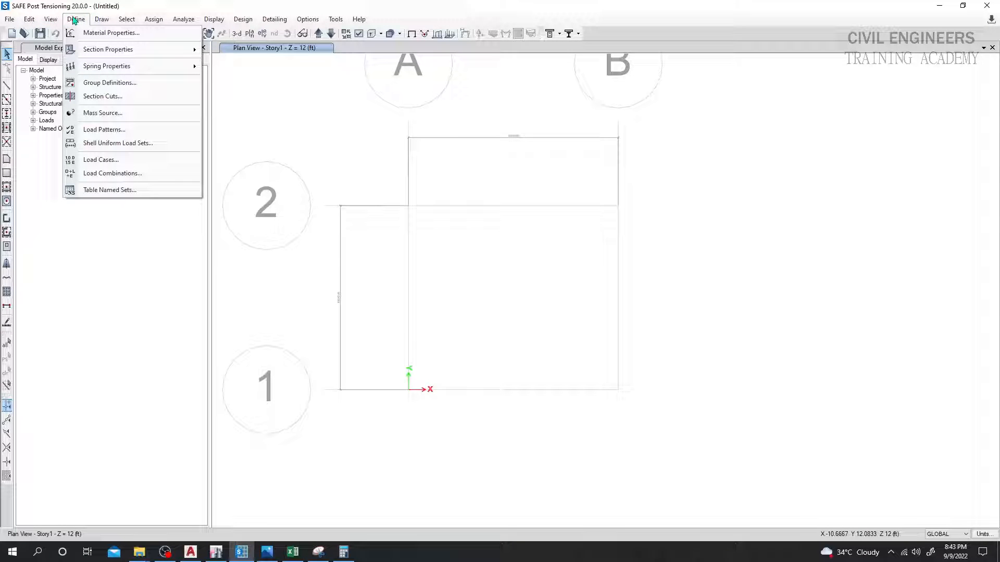
{"action": "mouse_move", "coordinate": [125, 71]}
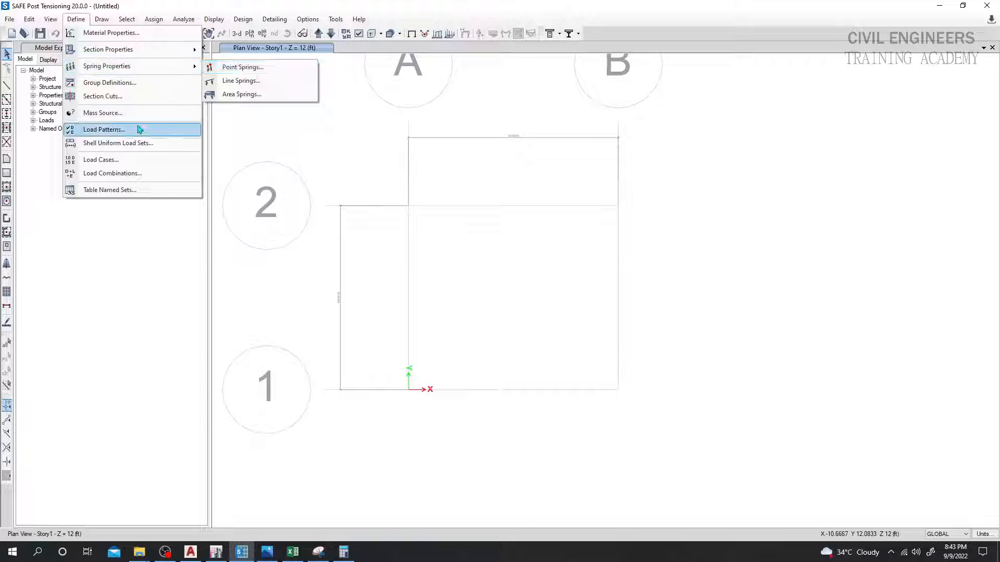
{"action": "left_click", "coordinate": [105, 130]}
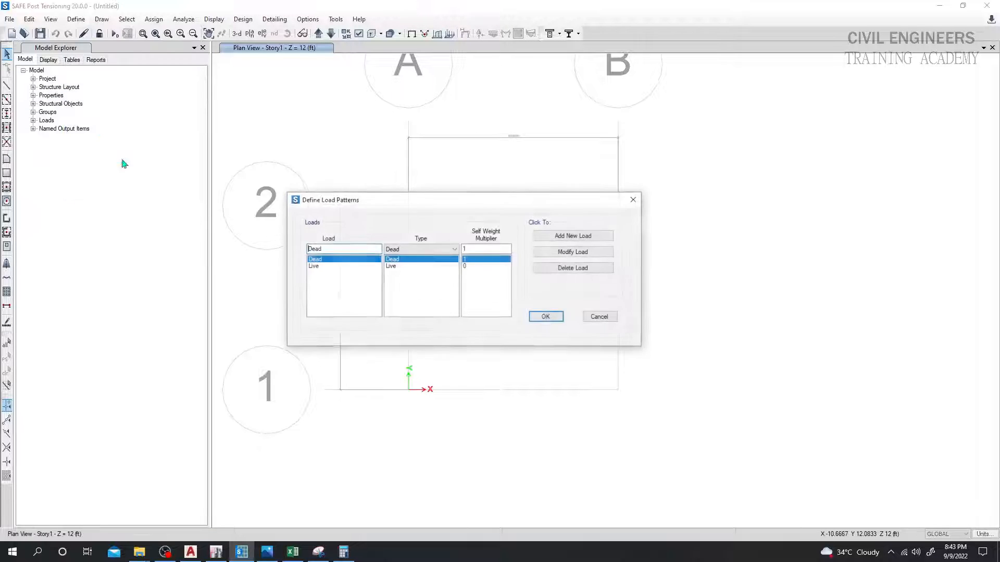
{"action": "left_click", "coordinate": [329, 266]}
{"action": "left_click", "coordinate": [328, 259]}
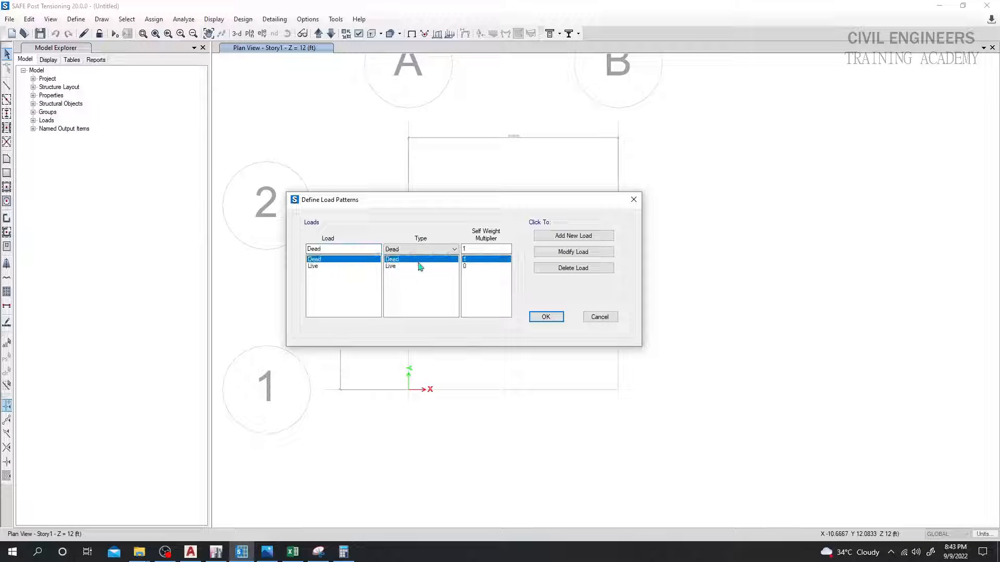
{"action": "left_click", "coordinate": [330, 266]}
{"action": "left_click", "coordinate": [402, 259]}
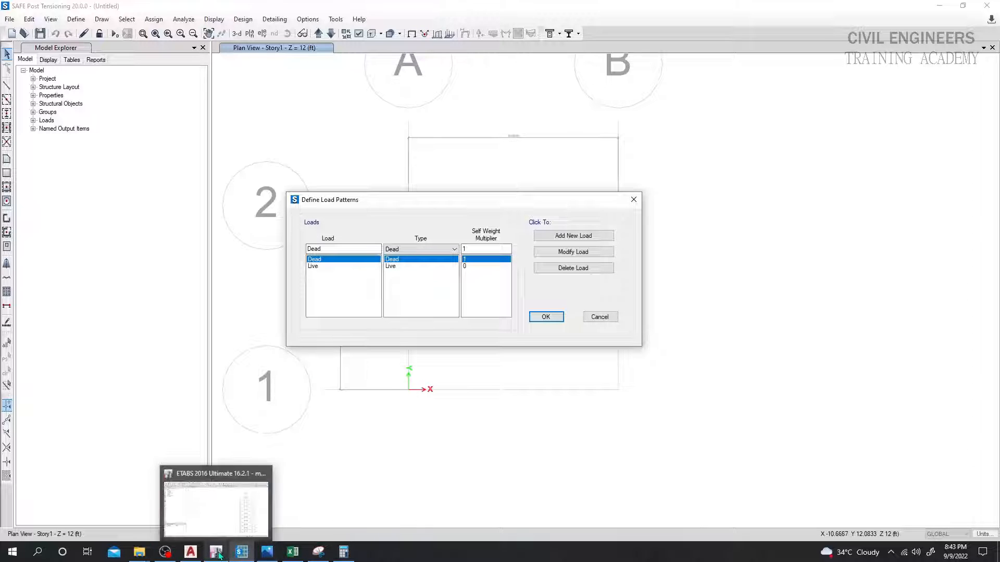
{"action": "left_click", "coordinate": [504, 560]}
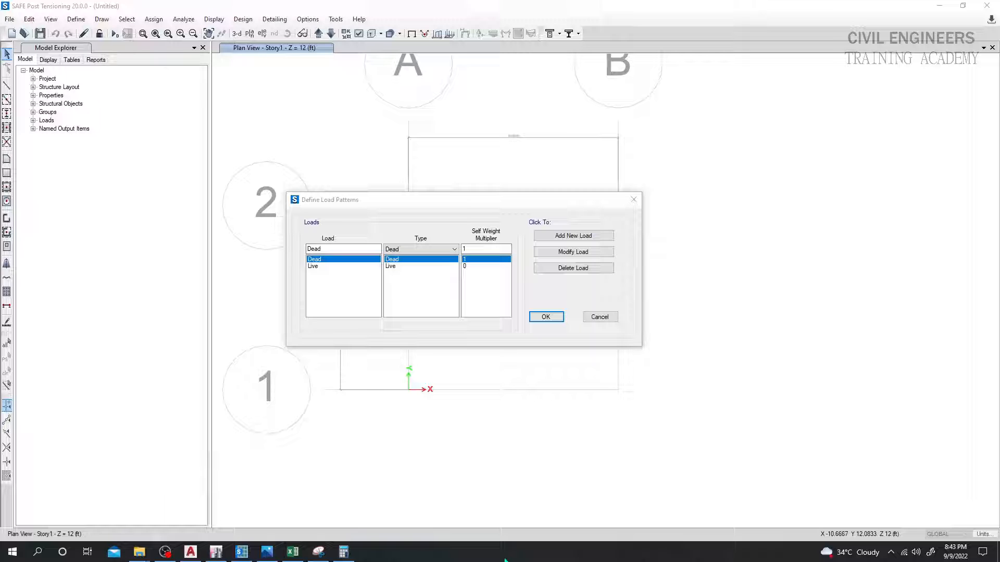
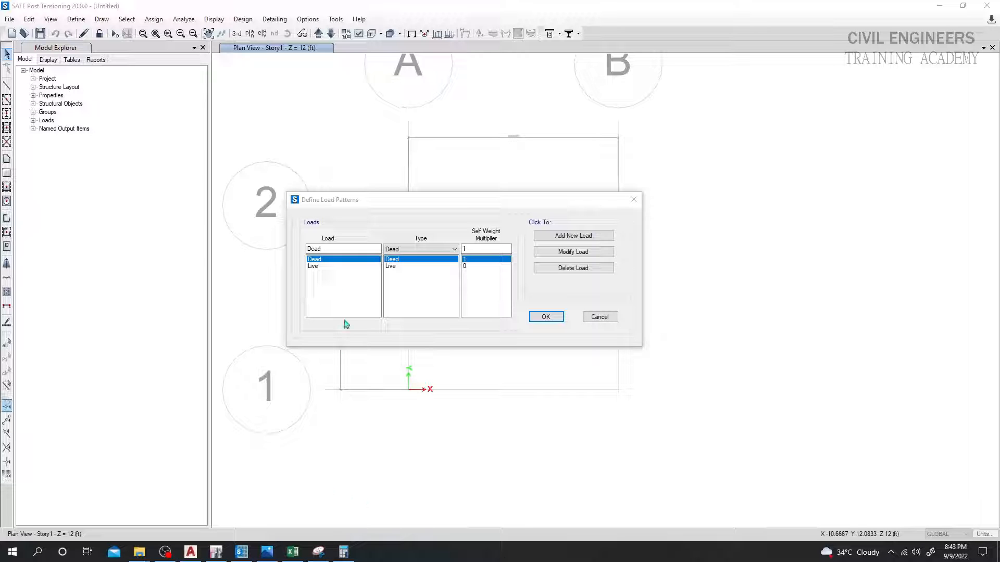
{"action": "left_click", "coordinate": [313, 266]}
{"action": "left_click", "coordinate": [546, 268]}
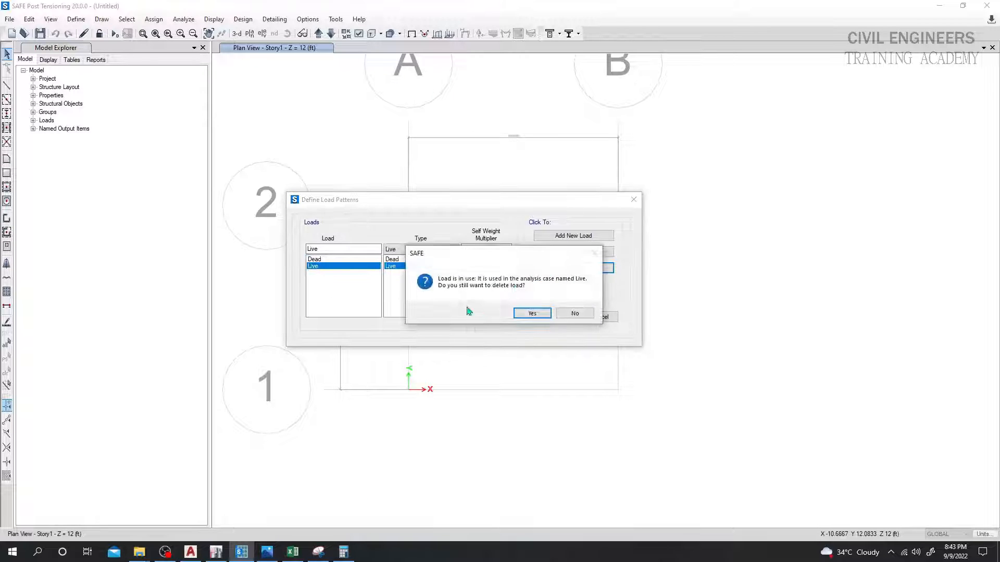
{"action": "left_click", "coordinate": [530, 313]}
{"action": "left_click", "coordinate": [544, 315]}
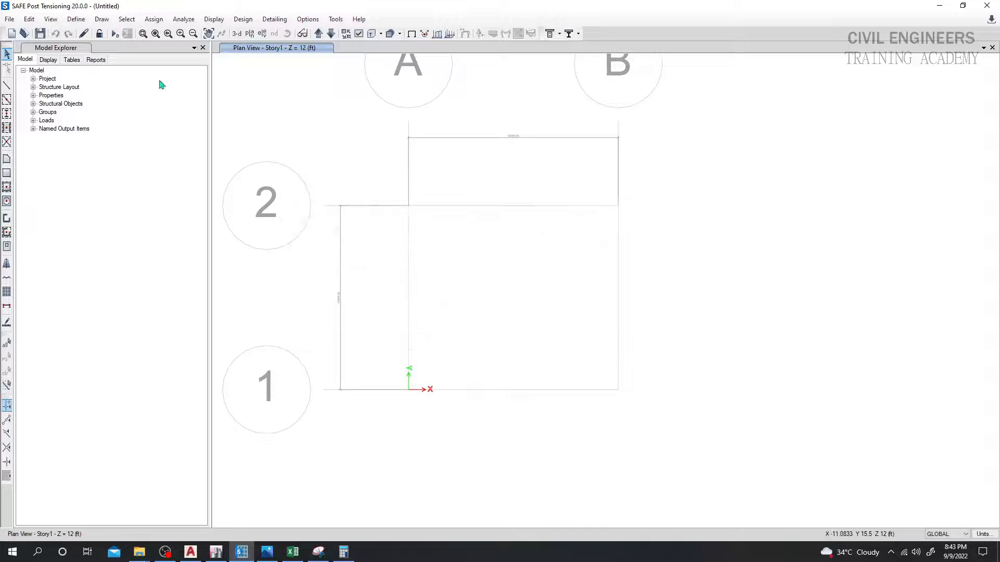
Check which load cases are defined and close the load case list.
{"action": "left_click", "coordinate": [78, 23]}
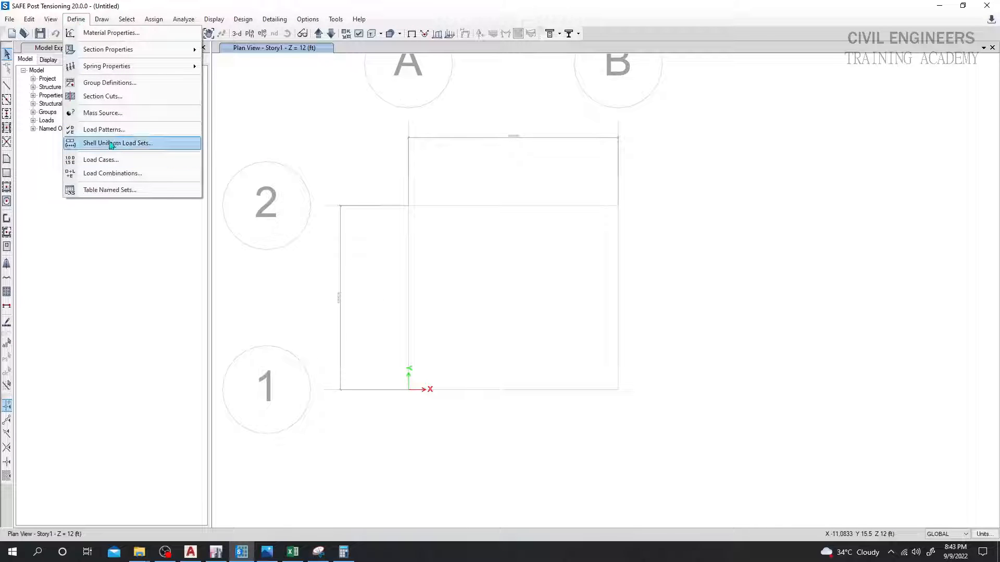
{"action": "left_click", "coordinate": [100, 160]}
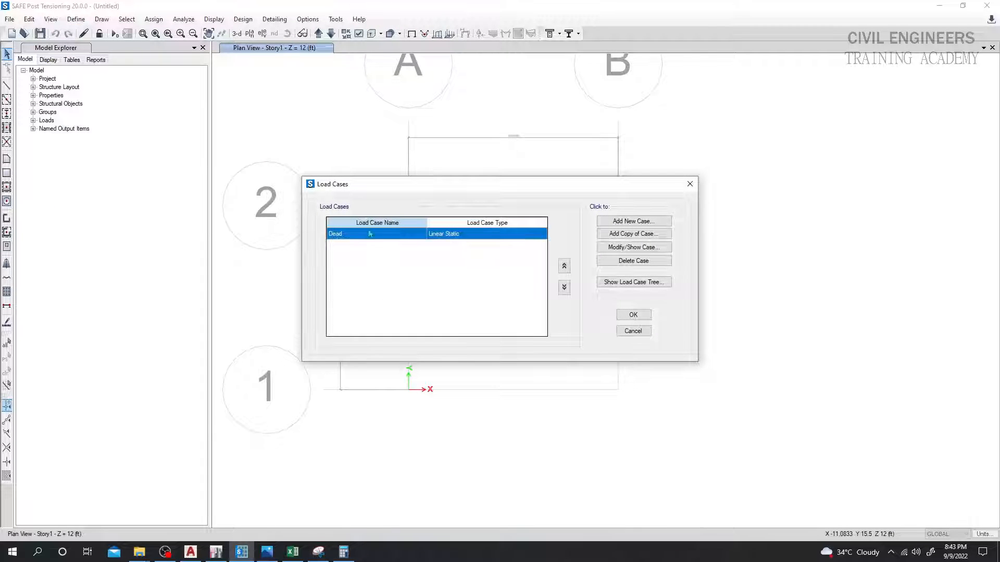
{"action": "left_click", "coordinate": [633, 315]}
{"action": "left_click", "coordinate": [76, 19]}
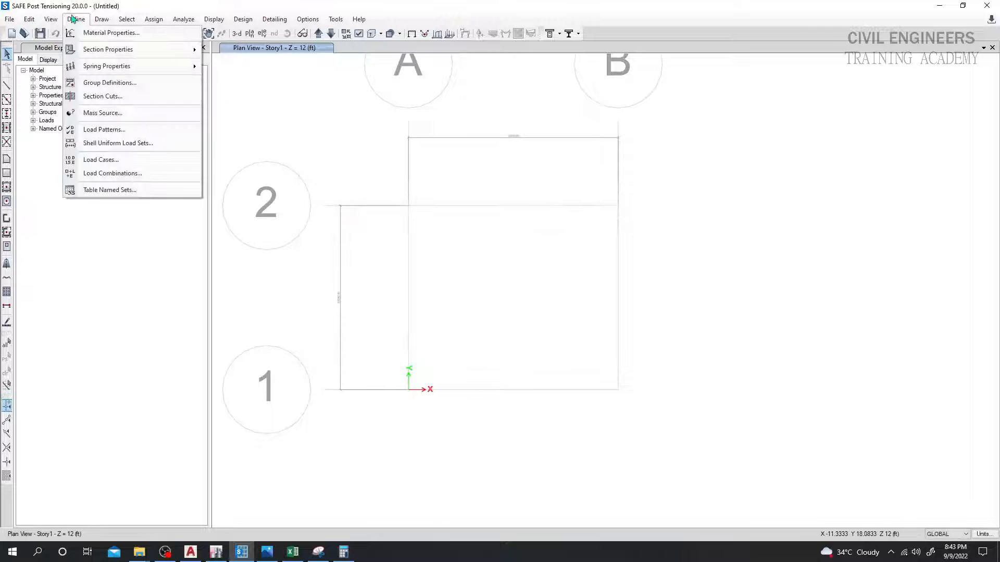
Add a Linear Add load combination containing Dead with scale factor 1, and accept the load combinations.
{"action": "left_click", "coordinate": [110, 173]}
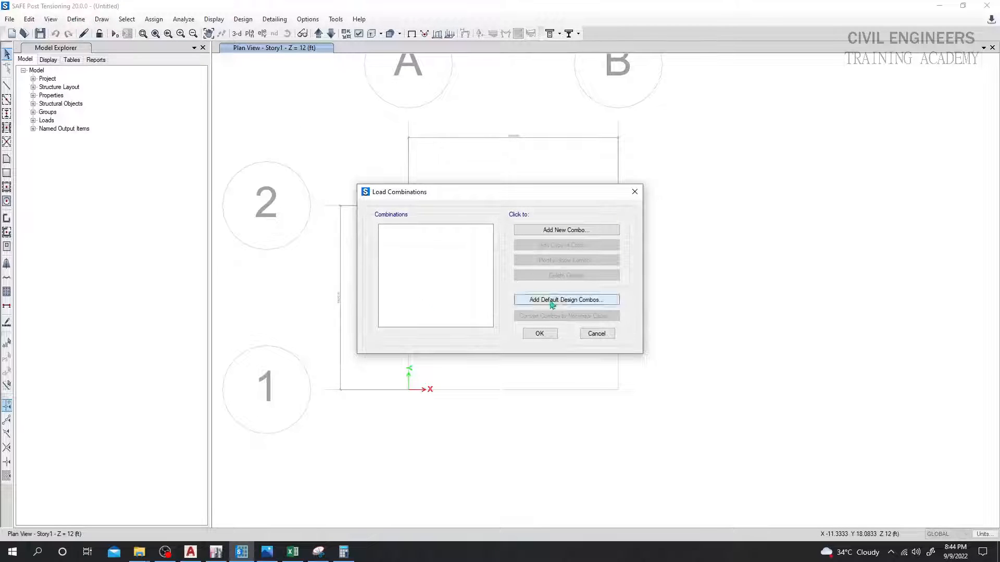
{"action": "left_click", "coordinate": [565, 230]}
{"action": "left_click_drag", "start_coordinate": [512, 190], "coordinate": [412, 194]}
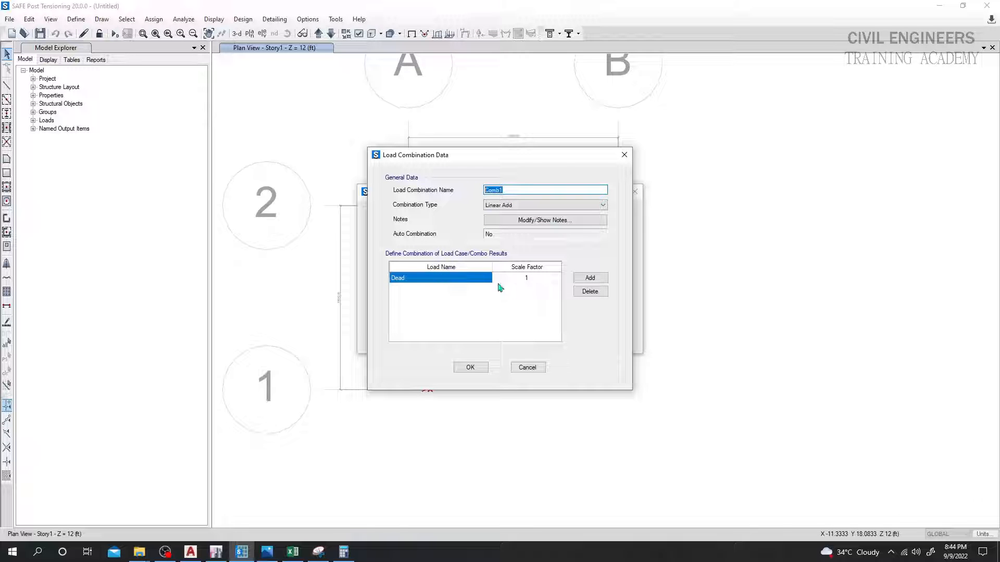
{"action": "left_click", "coordinate": [468, 367]}
{"action": "left_click", "coordinate": [540, 332]}
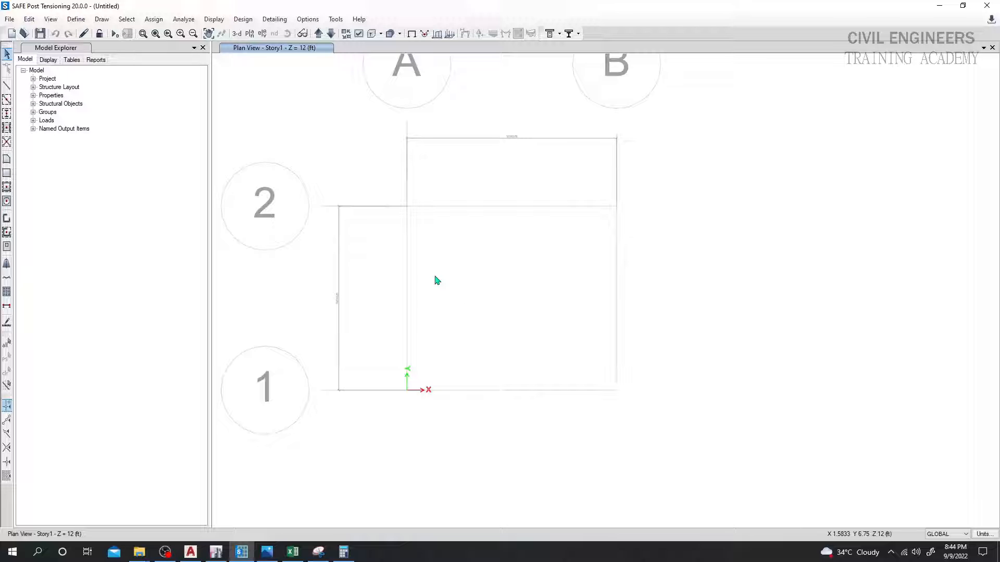
Draw a rectangular slab with the PILE CAP property from grid point A2 to grid point B1.
{"action": "middle_click_drag", "start_coordinate": [442, 287], "coordinate": [446, 268]}
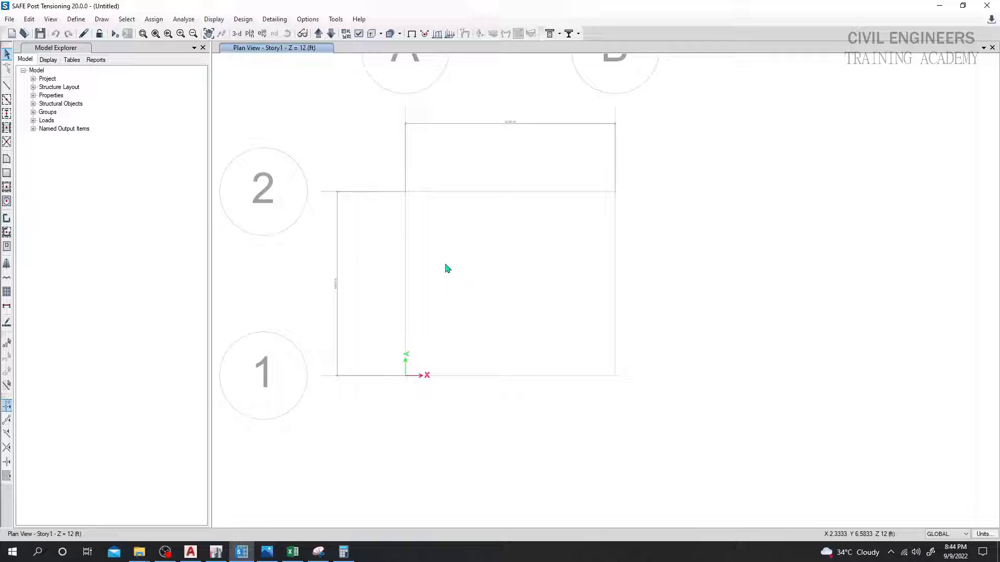
{"action": "left_click", "coordinate": [7, 174]}
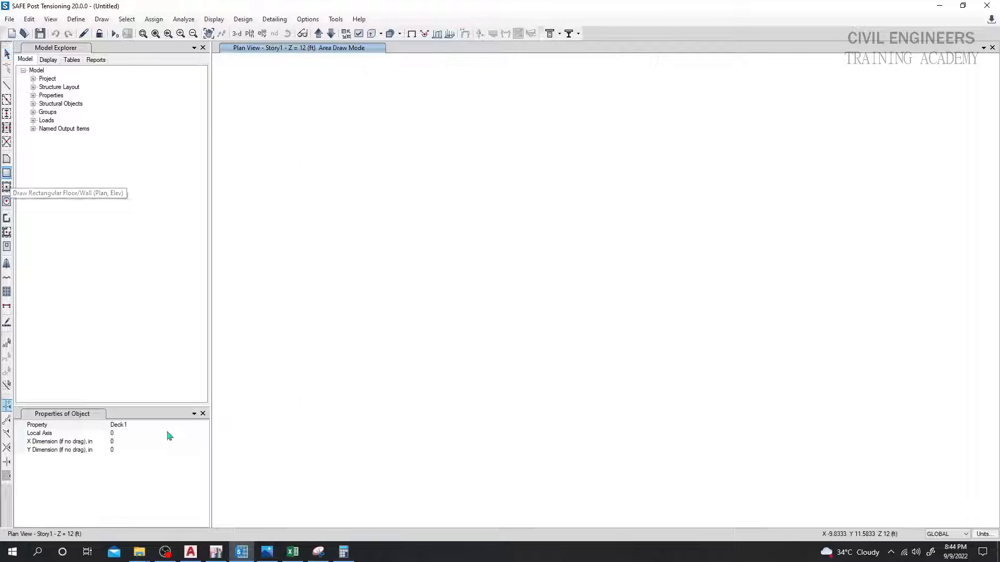
{"action": "left_click", "coordinate": [205, 426]}
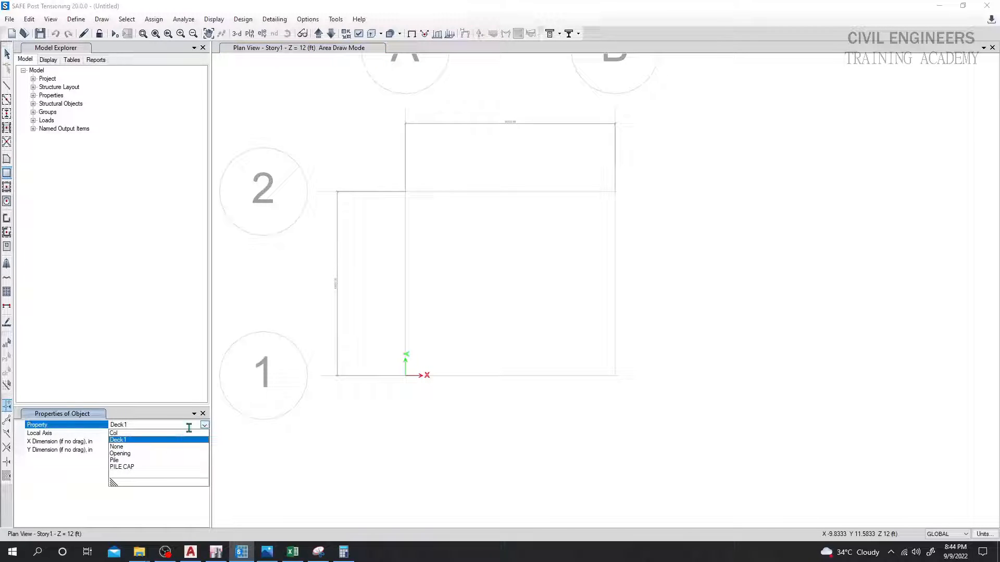
{"action": "left_click", "coordinate": [125, 467]}
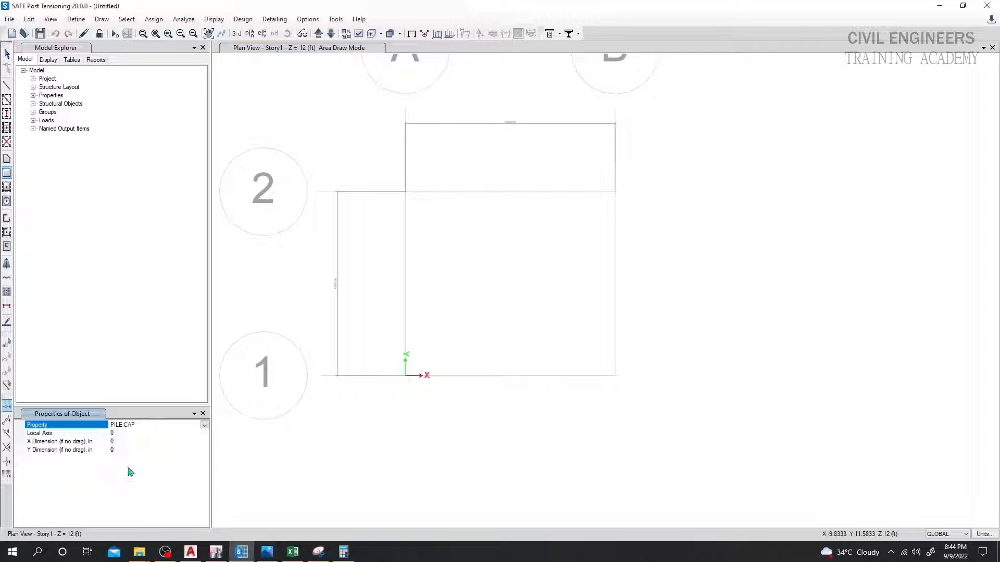
{"action": "left_click", "coordinate": [404, 192]}
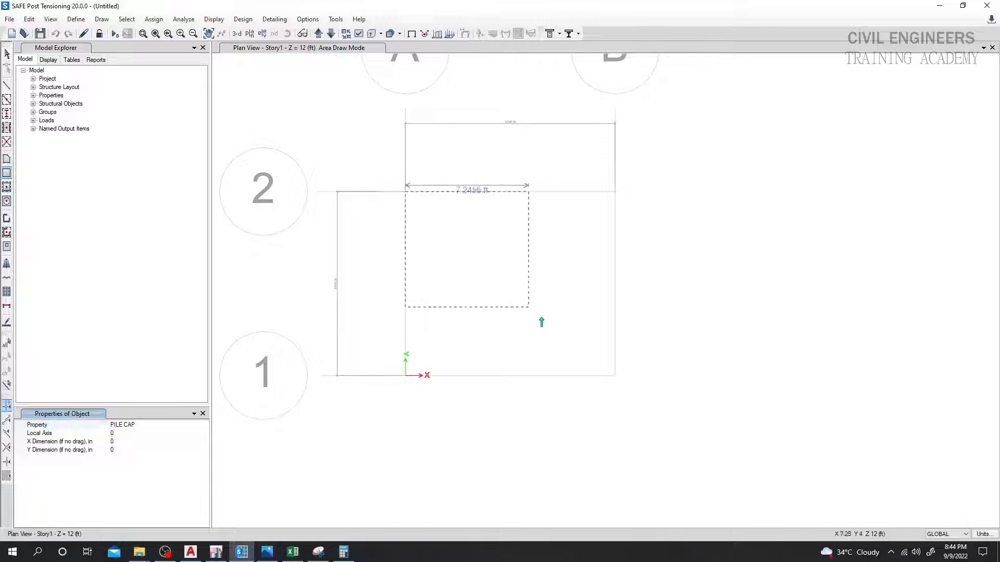
{"action": "left_click", "coordinate": [614, 374]}
{"action": "middle_click_drag", "start_coordinate": [537, 404], "coordinate": [530, 408]}
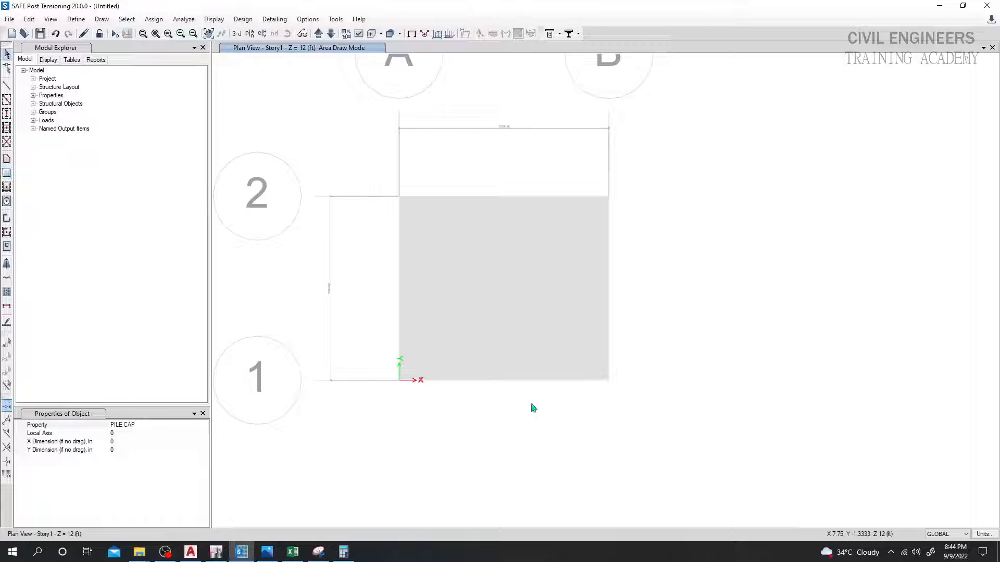
{"action": "key", "text": "Escape"}
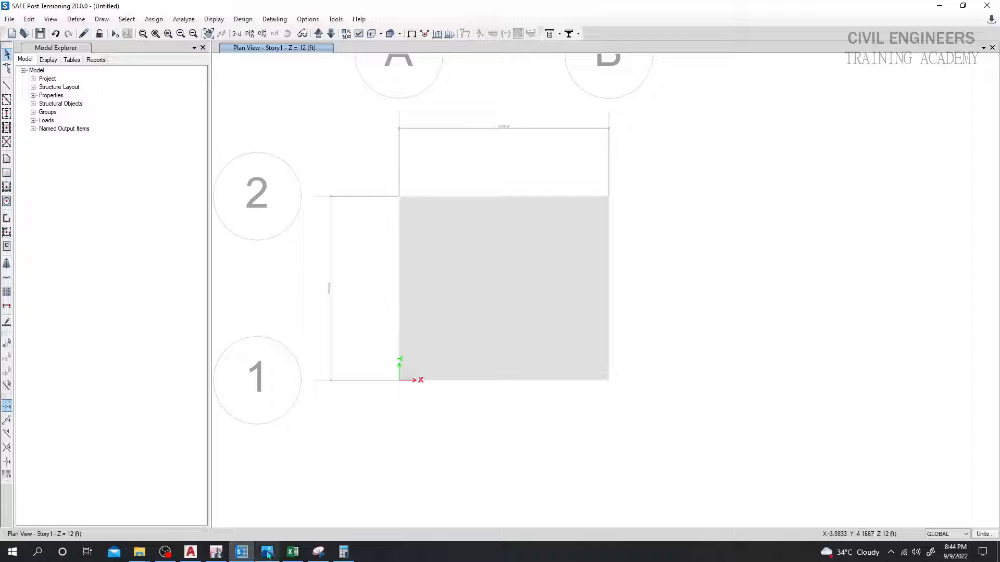
Switch to AutoCAD and dimension the horizontal distance from the upper-left pile's centre to the cap's left edge, with Ortho on.
{"action": "left_click", "coordinate": [220, 557]}
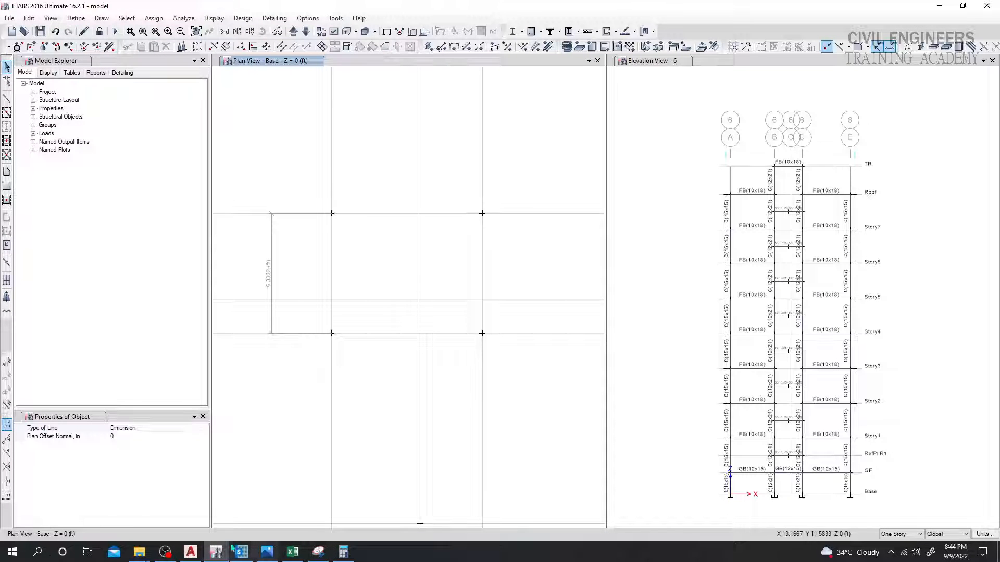
{"action": "left_click", "coordinate": [190, 551]}
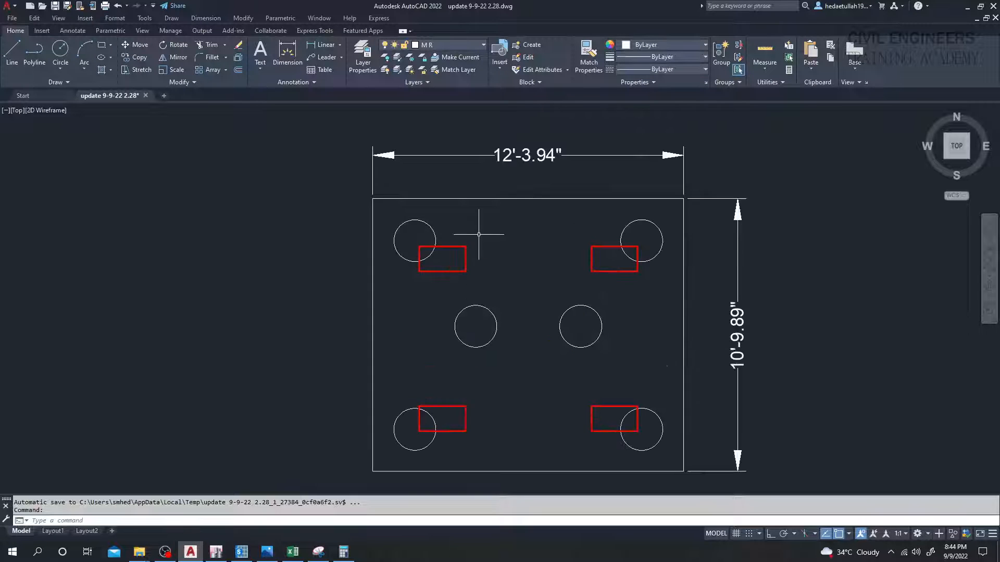
{"action": "middle_click_drag", "start_coordinate": [478, 234], "coordinate": [465, 227]}
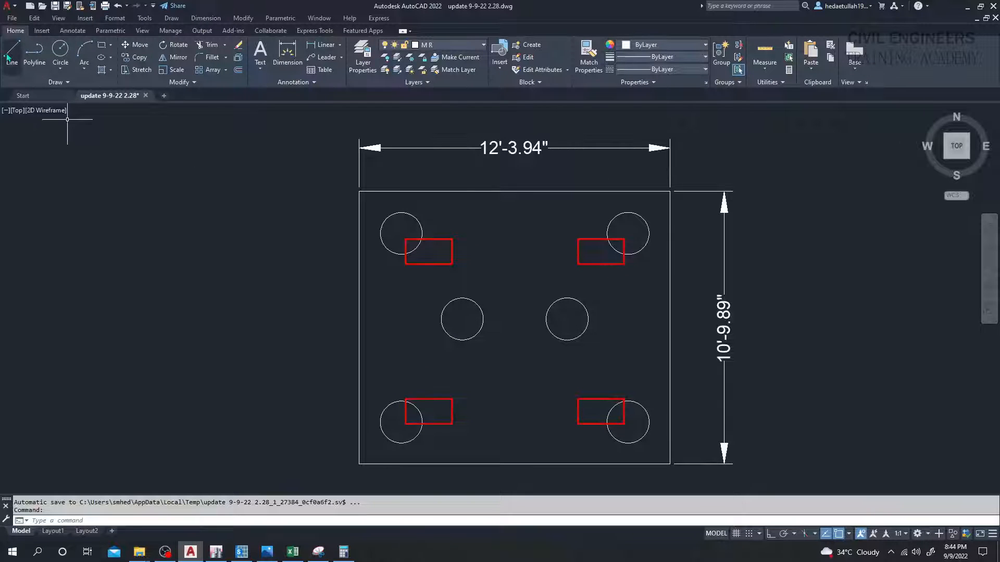
{"action": "left_click", "coordinate": [8, 55]}
{"action": "scroll", "coordinate": [399, 174], "scroll_direction": "up", "scroll_amount": 2}
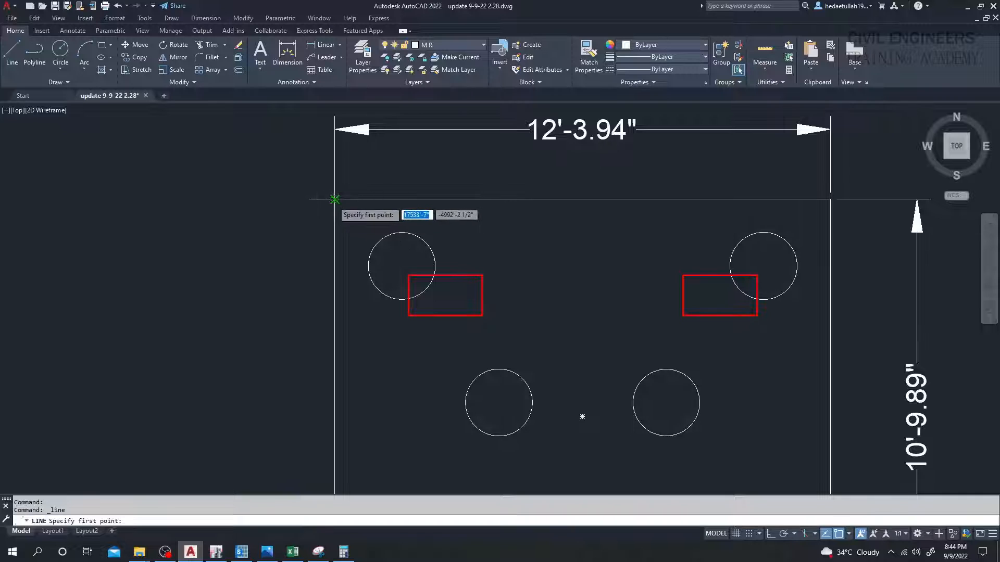
{"action": "left_click", "coordinate": [323, 45]}
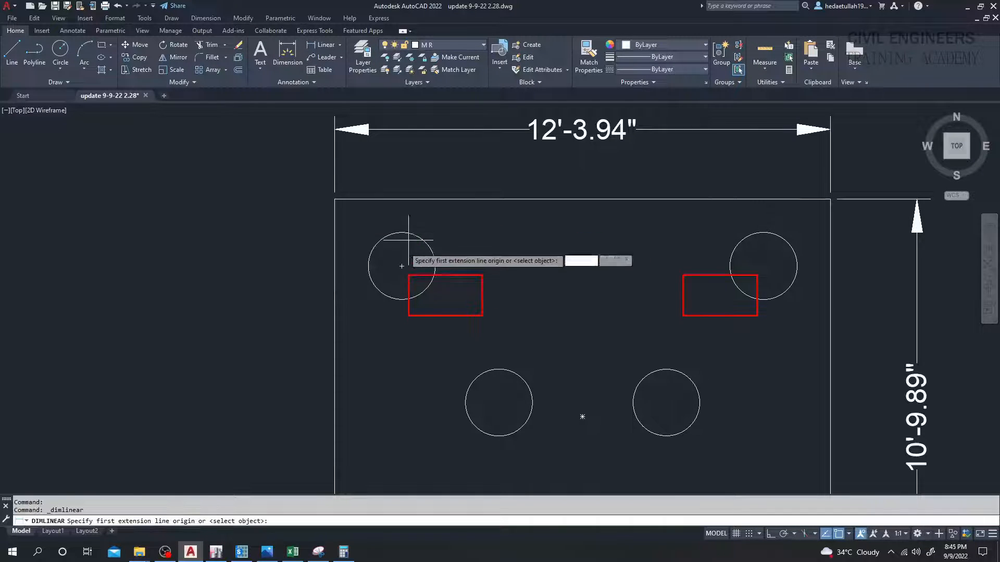
{"action": "left_click", "coordinate": [402, 266]}
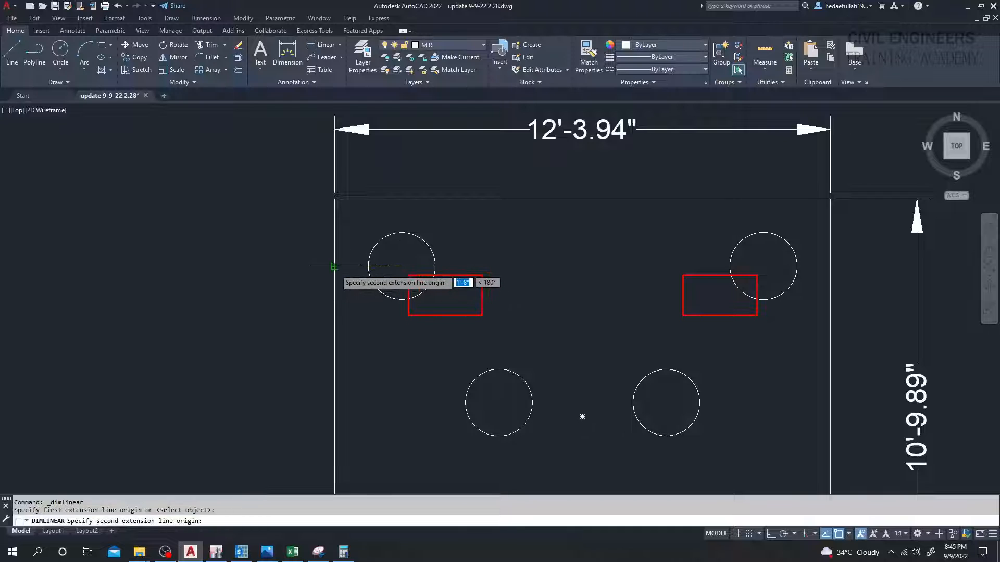
{"action": "key", "text": "F8"}
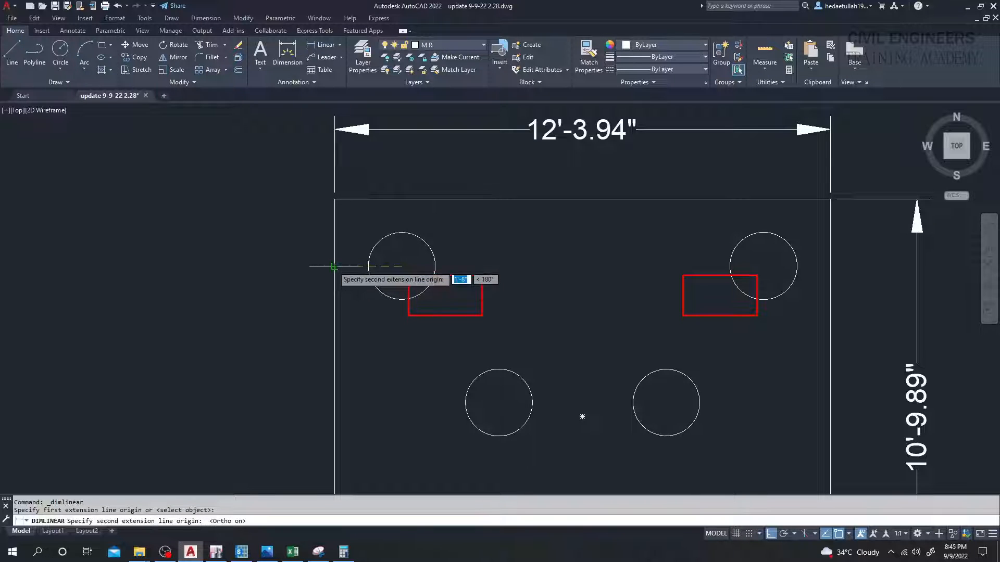
{"action": "left_click", "coordinate": [334, 267]}
{"action": "left_click", "coordinate": [333, 266]}
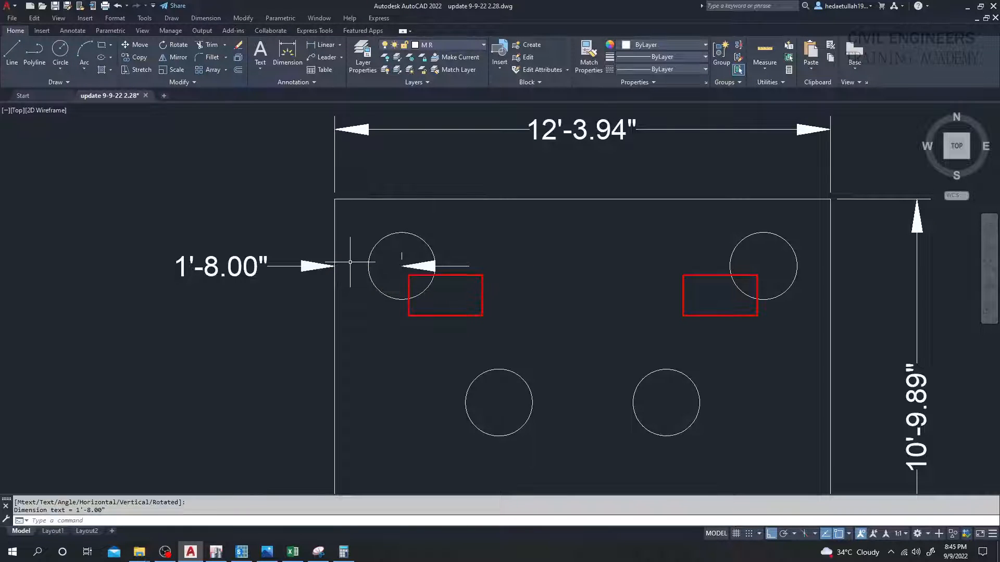
Dimension the vertical distance from the upper-left pile's centre to the pile cap's upper edge.
{"action": "key", "text": "Return"}
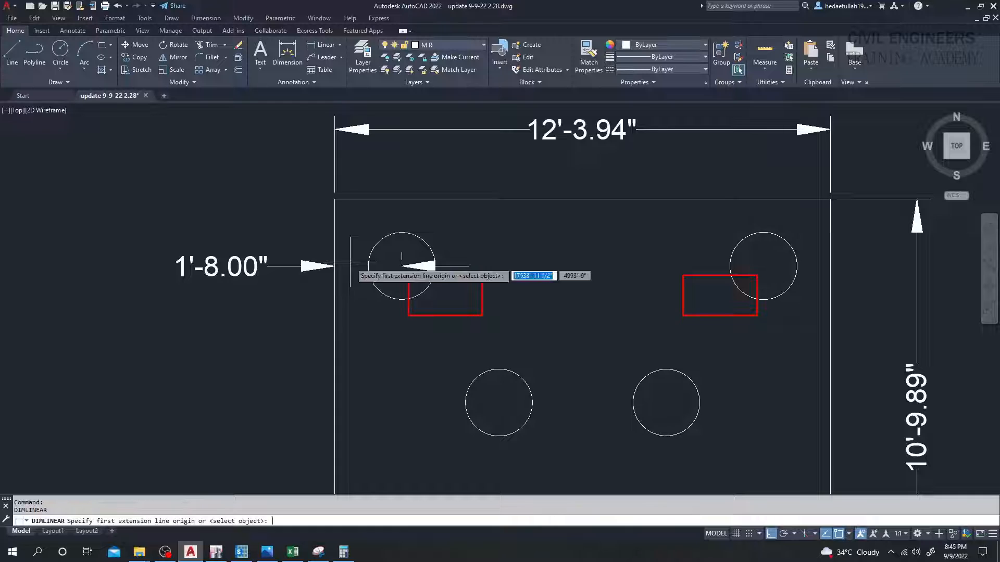
{"action": "left_click", "coordinate": [402, 267]}
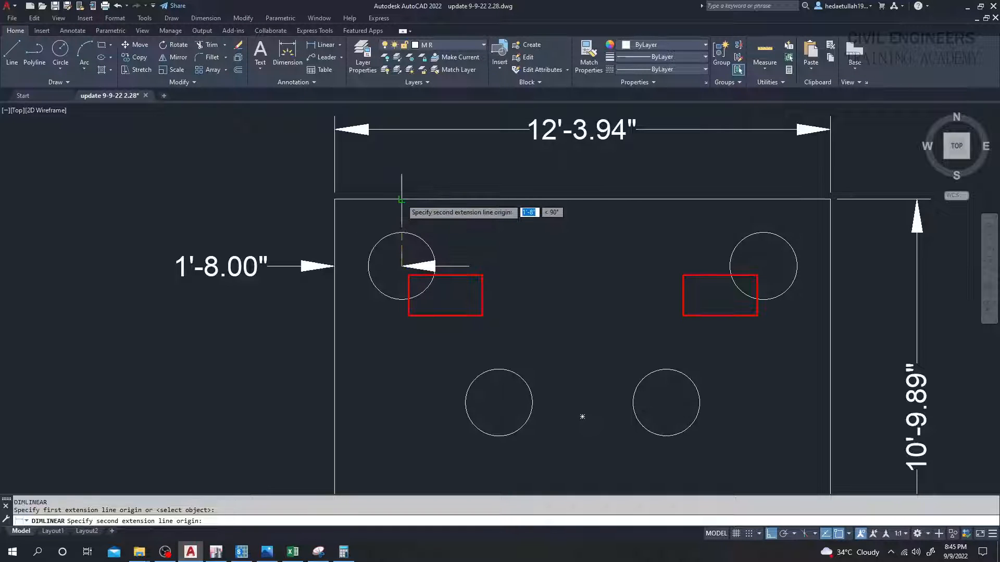
{"action": "left_click", "coordinate": [401, 199]}
{"action": "left_click", "coordinate": [402, 199]}
{"action": "scroll", "coordinate": [400, 199], "scroll_direction": "down", "scroll_amount": 1}
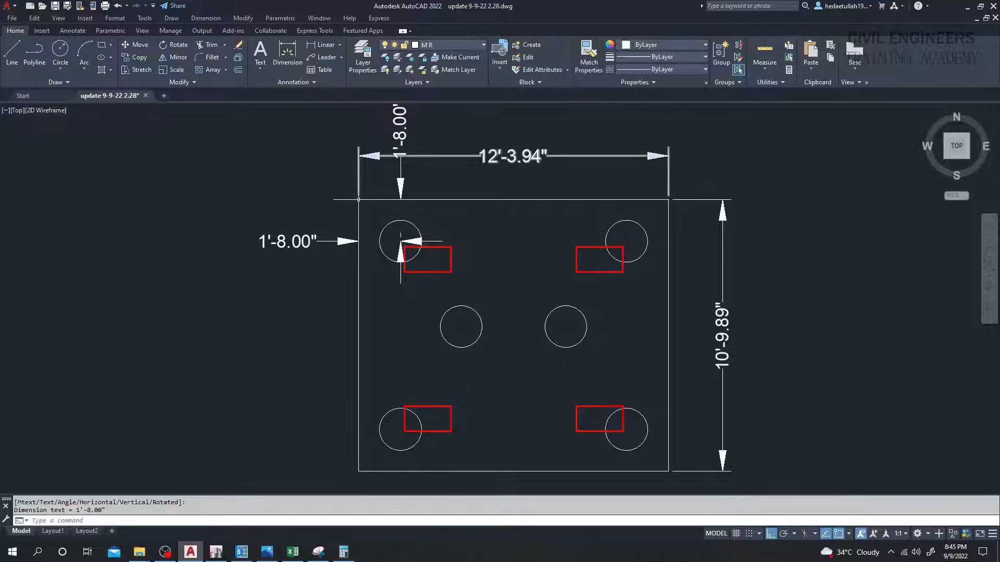
{"action": "middle_click_drag", "start_coordinate": [424, 211], "coordinate": [428, 244]}
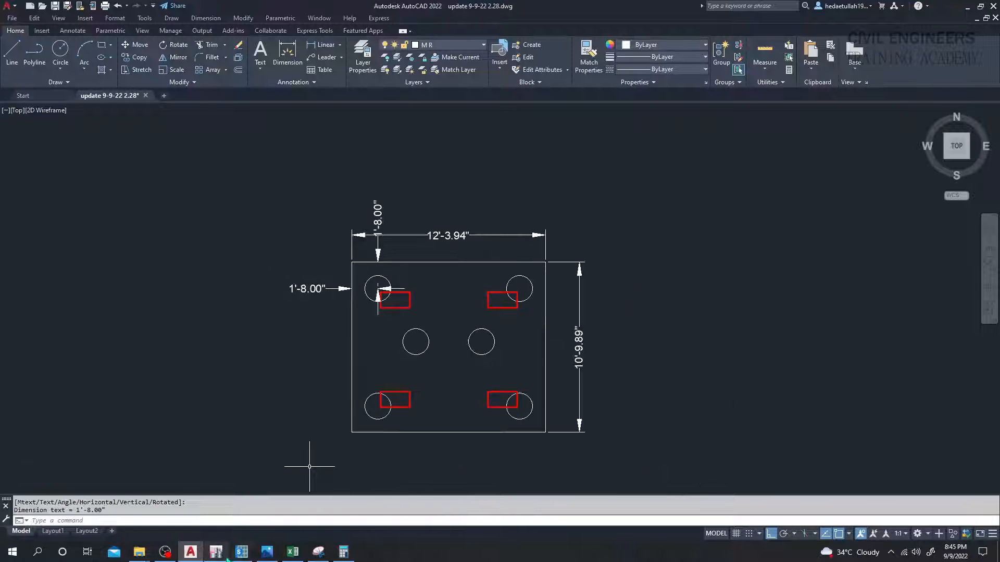
Switch to SAFE, draw a point from grid point A2 with plan offsets X 20 in and Y -20 in, and refresh the view.
{"action": "left_click", "coordinate": [241, 552]}
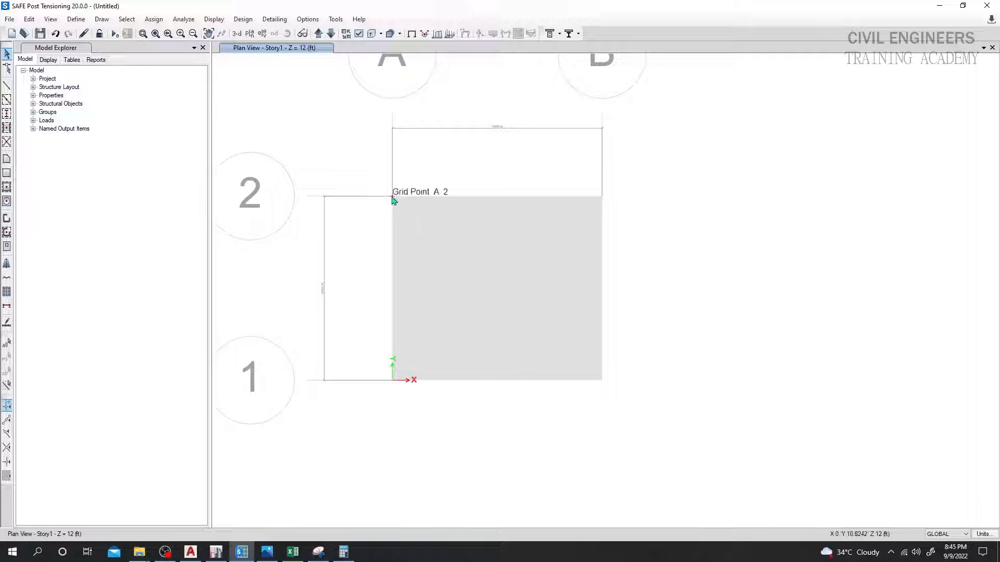
{"action": "left_click", "coordinate": [102, 18]}
{"action": "left_click", "coordinate": [129, 63]}
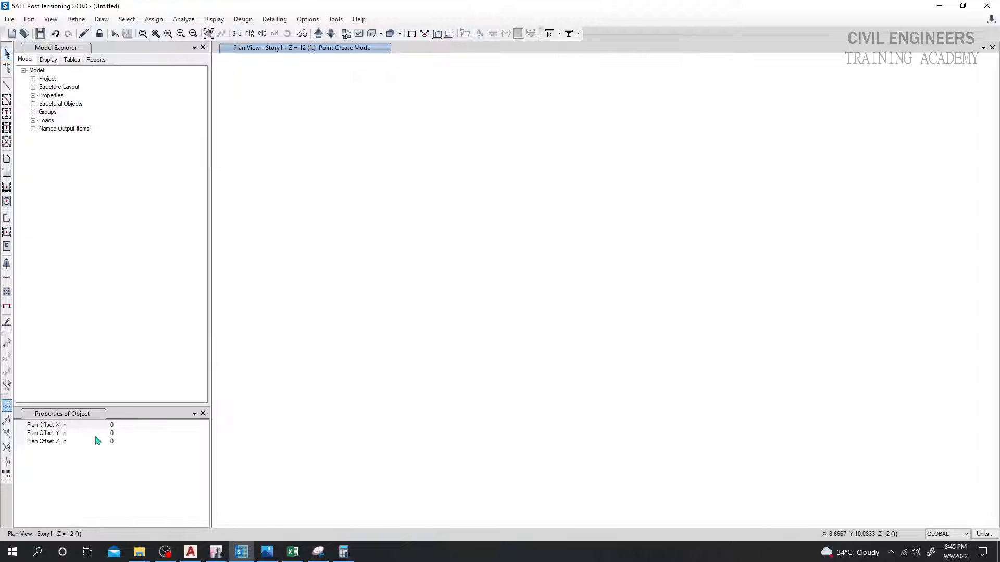
{"action": "left_click", "coordinate": [121, 424]}
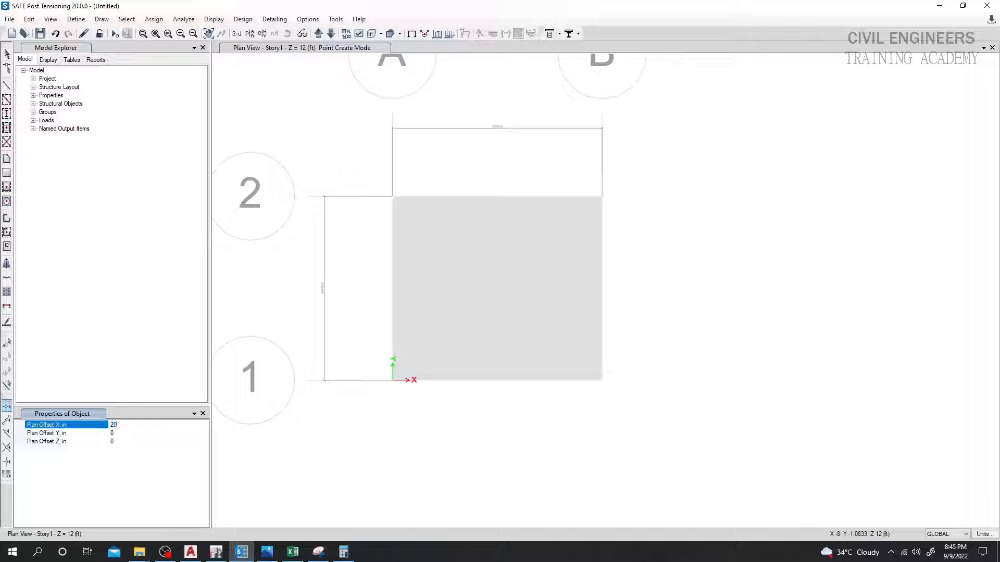
{"action": "left_click", "coordinate": [132, 434]}
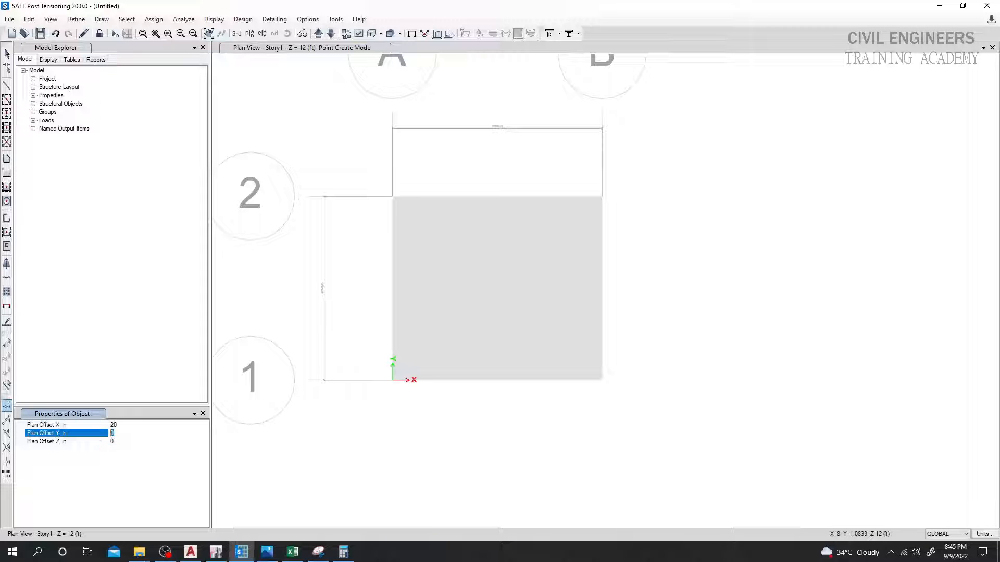
{"action": "left_click", "coordinate": [393, 196]}
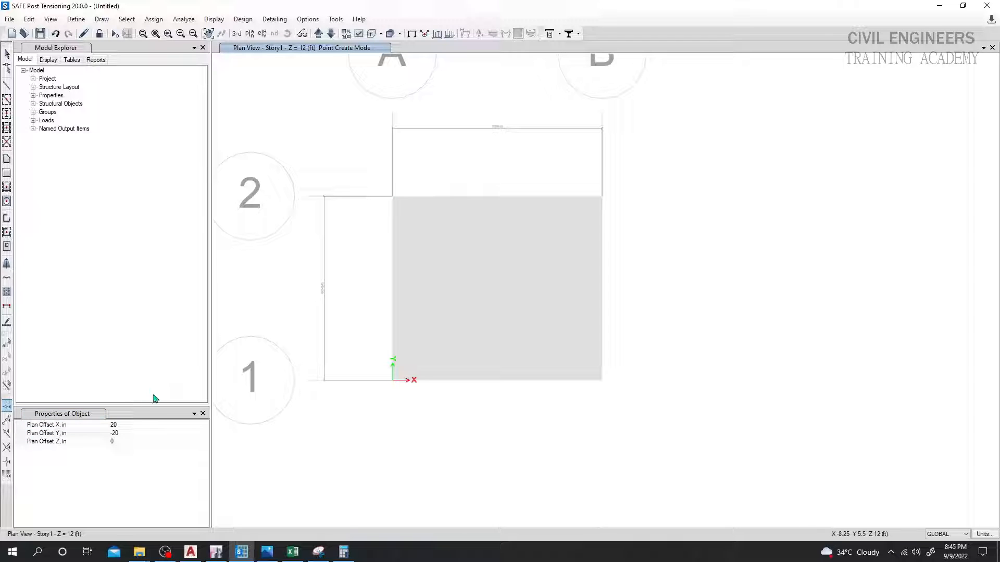
{"action": "middle_click_drag", "start_coordinate": [361, 295], "coordinate": [369, 315]}
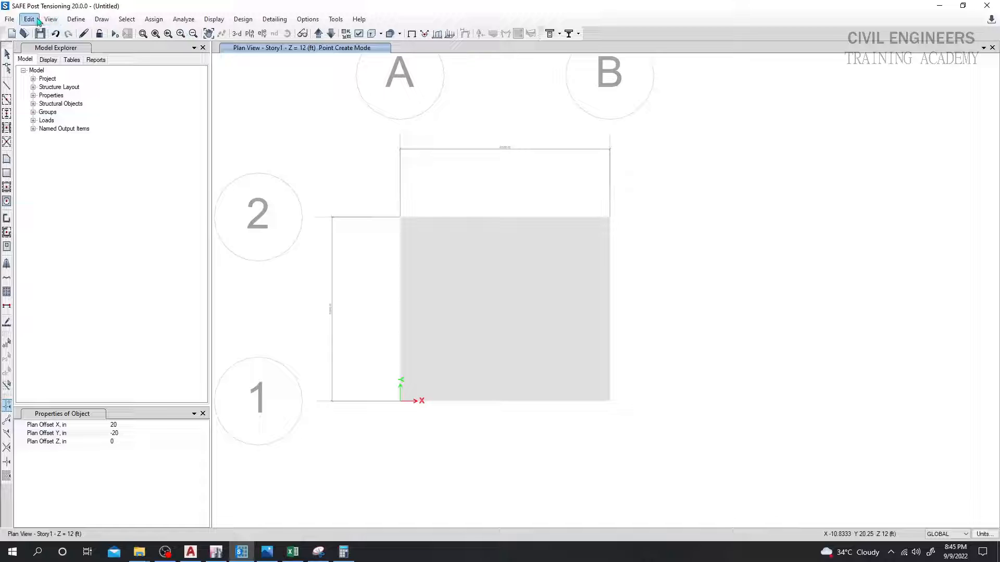
{"action": "left_click", "coordinate": [56, 22]}
{"action": "left_click", "coordinate": [122, 317]}
Draw a point from grid point B2 with plan offsets X -20 in and Y -20 in.
{"action": "left_click", "coordinate": [121, 425]}
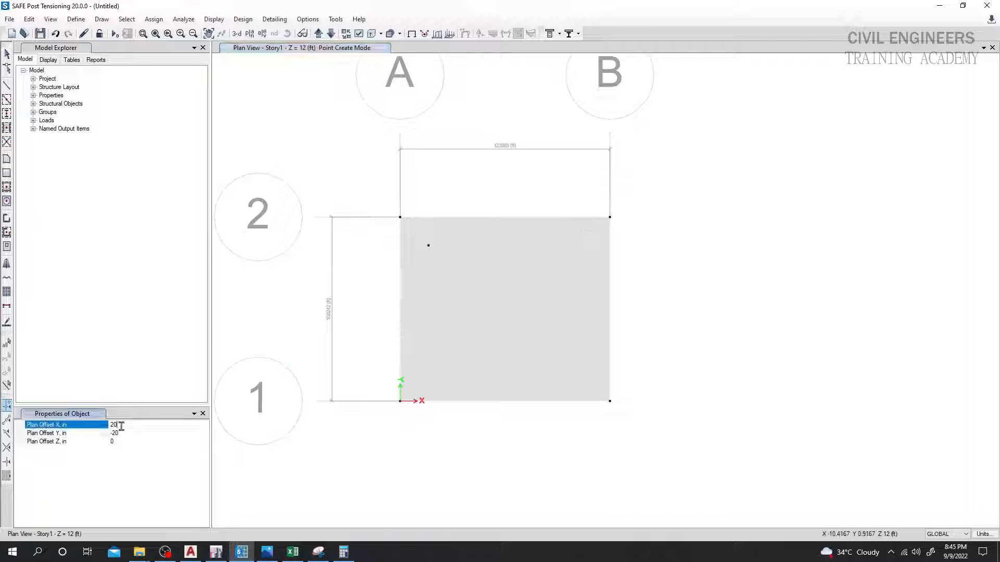
{"action": "left_click_drag", "start_coordinate": [120, 426], "coordinate": [112, 426]}
{"action": "type", "text": "-"}
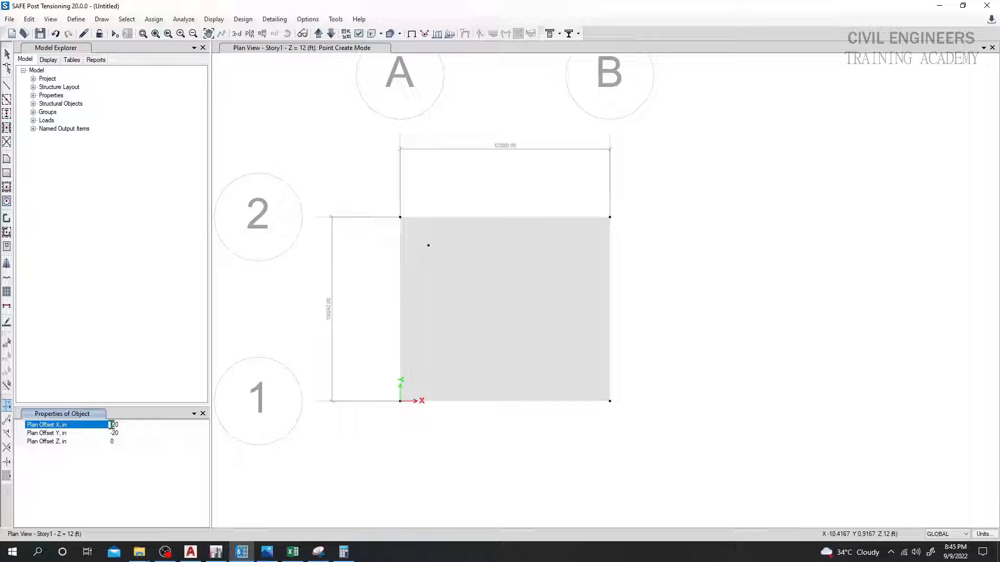
{"action": "left_click", "coordinate": [609, 217]}
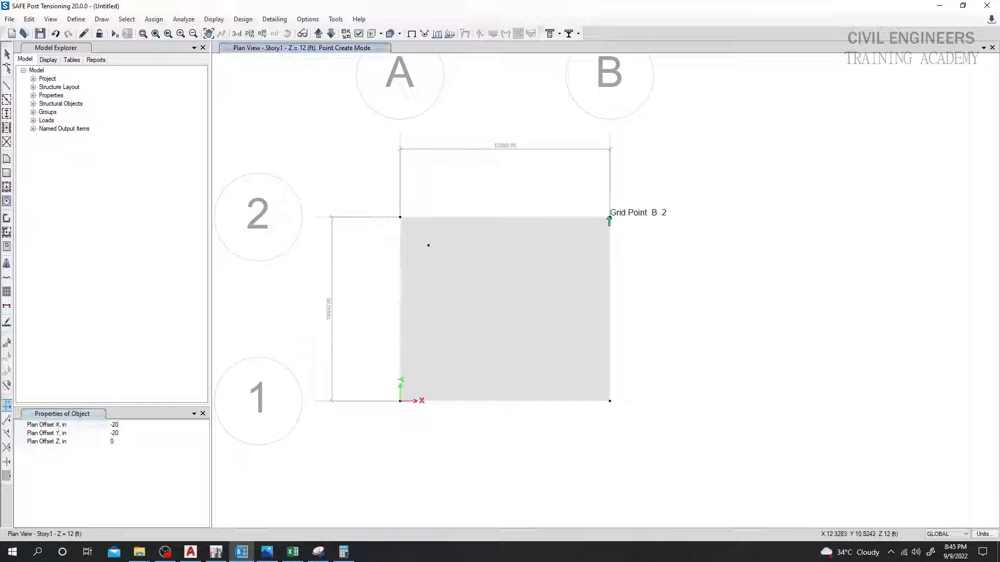
Draw a point from grid point A1 with plan offsets X 20 in and Y 20 in.
{"action": "left_click", "coordinate": [113, 425]}
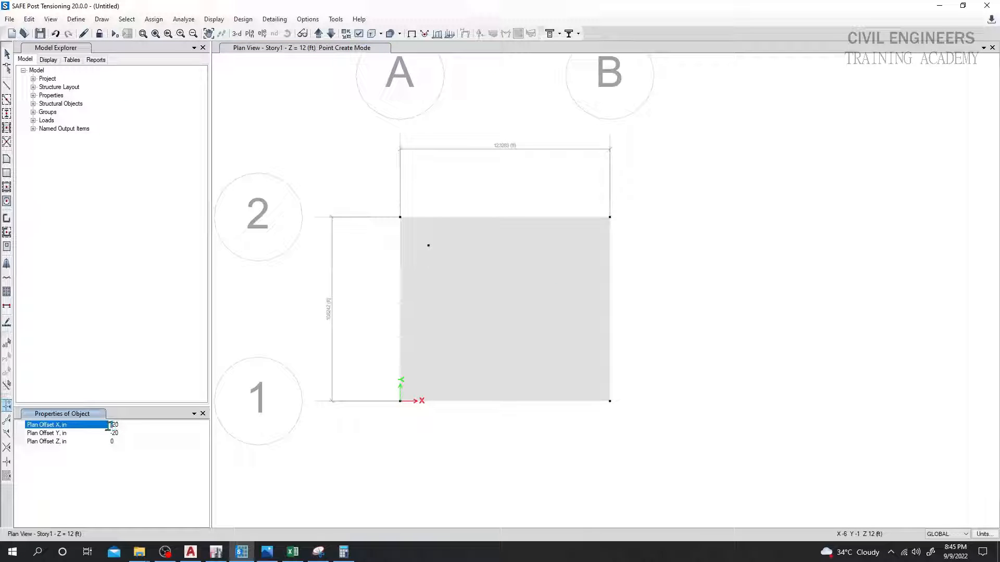
{"action": "left_click", "coordinate": [116, 433]}
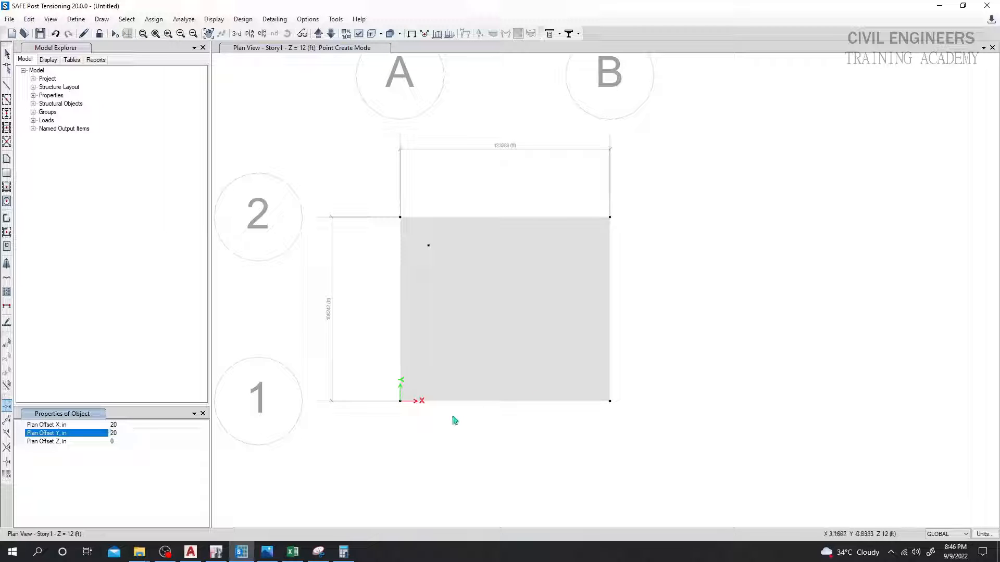
{"action": "left_click", "coordinate": [400, 401]}
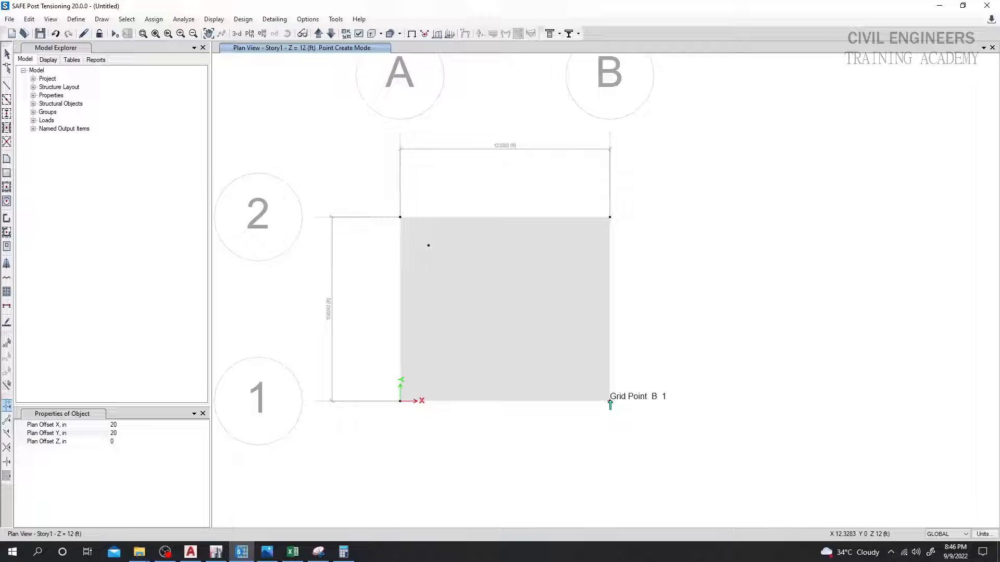
Draw a point from grid point B1 with plan offsets X -20 in and Y 20 in, and refresh the window.
{"action": "left_click", "coordinate": [114, 433]}
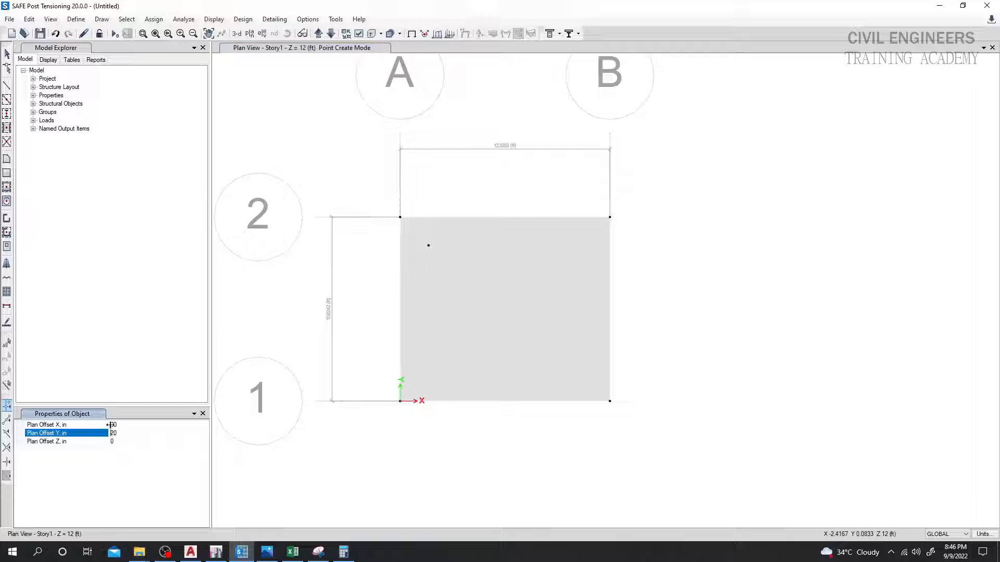
{"action": "left_click", "coordinate": [110, 425]}
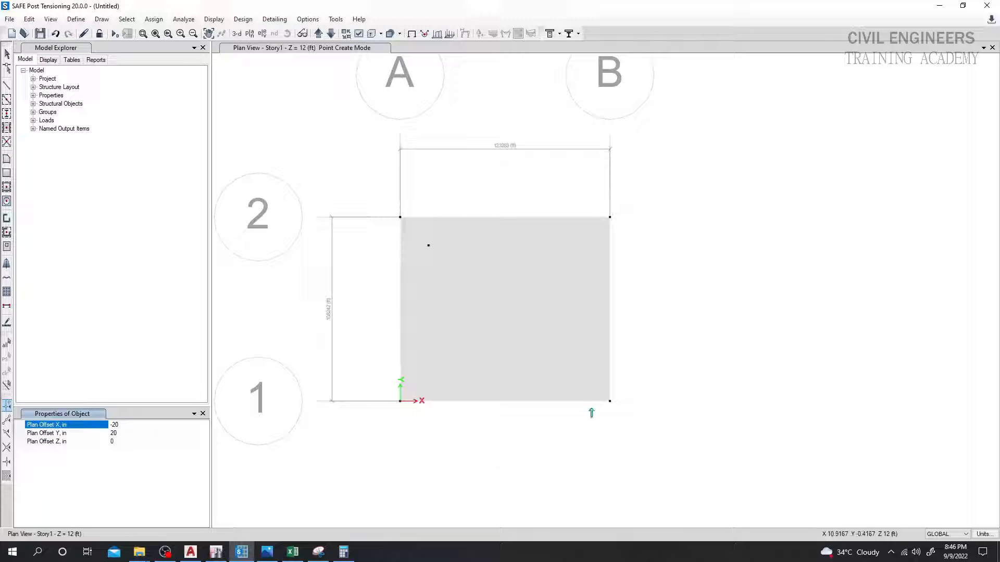
{"action": "left_click", "coordinate": [610, 402]}
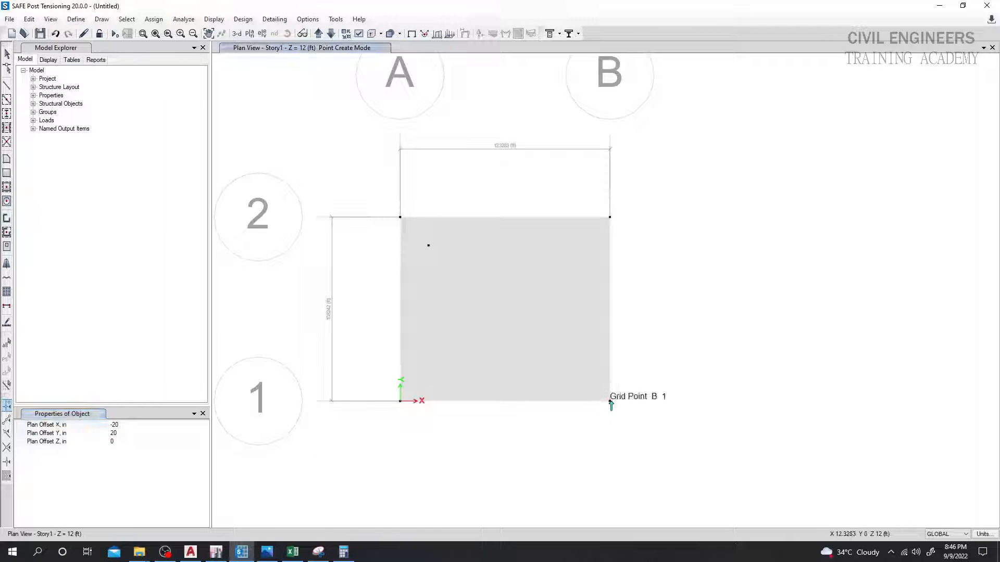
{"action": "left_click", "coordinate": [76, 19]}
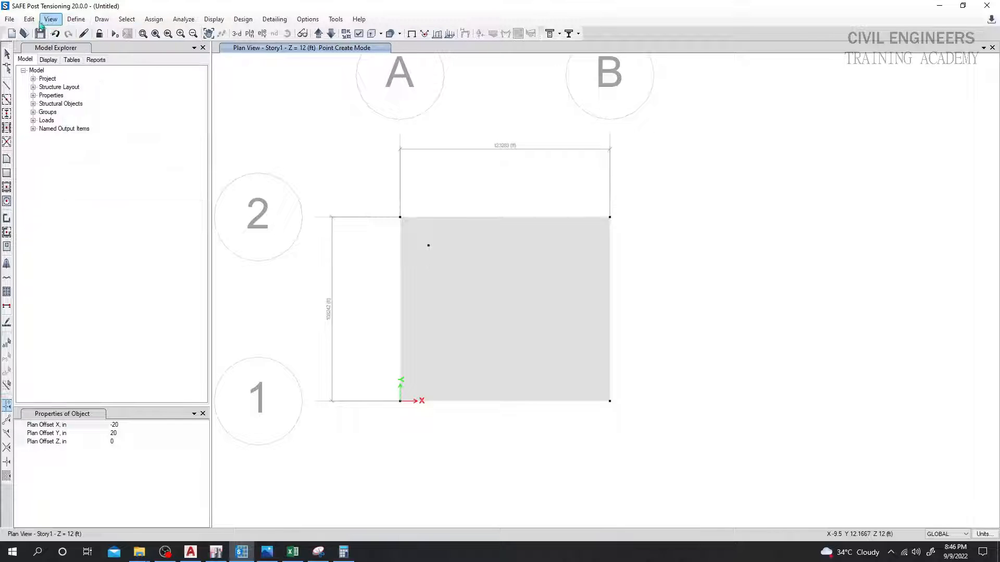
{"action": "left_click", "coordinate": [50, 20]}
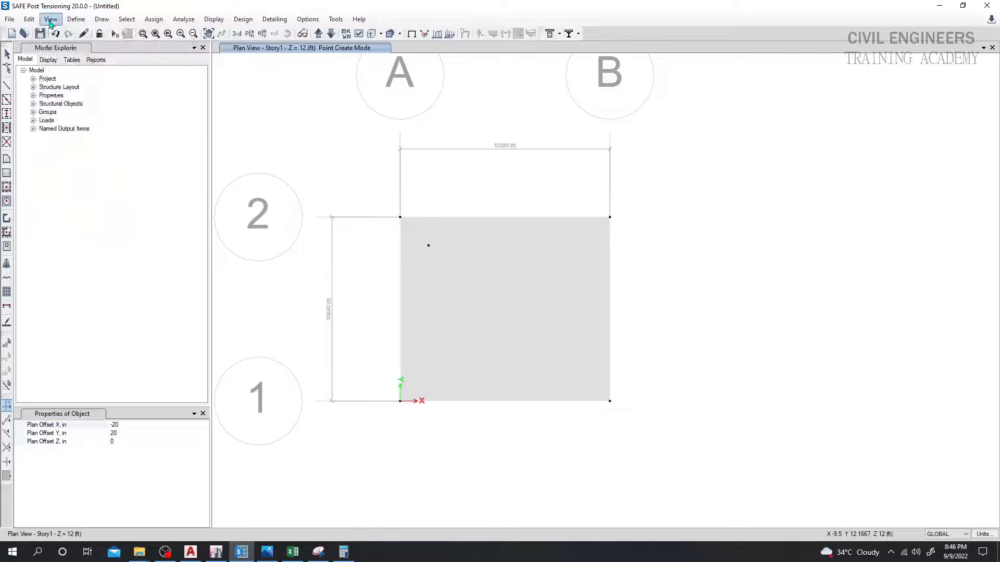
{"action": "left_click", "coordinate": [50, 21]}
{"action": "left_click", "coordinate": [80, 311]}
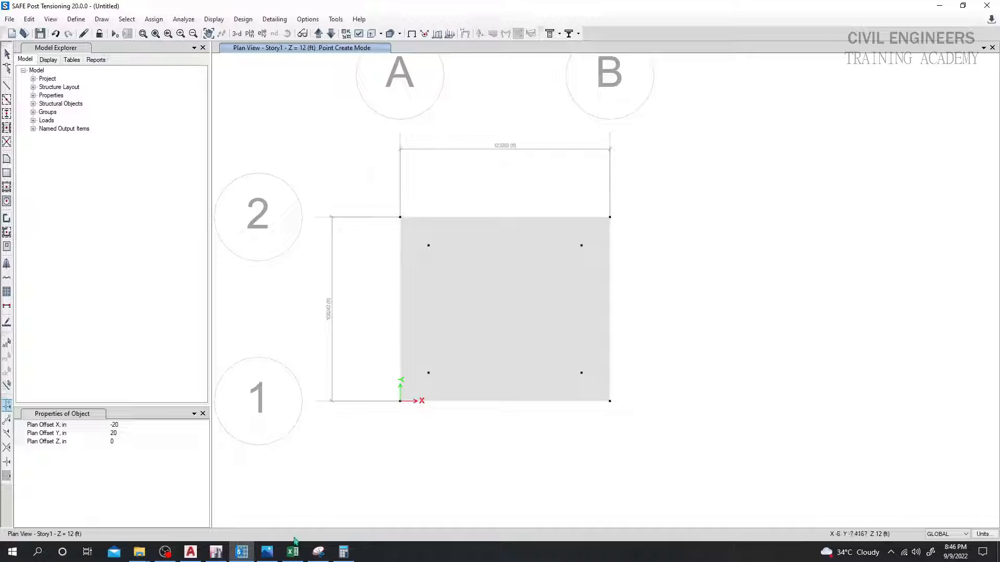
Switch to AutoCAD and dimension the horizontal distance from the left middle pile's centre to the pile cap's left edge.
{"action": "left_click", "coordinate": [186, 554]}
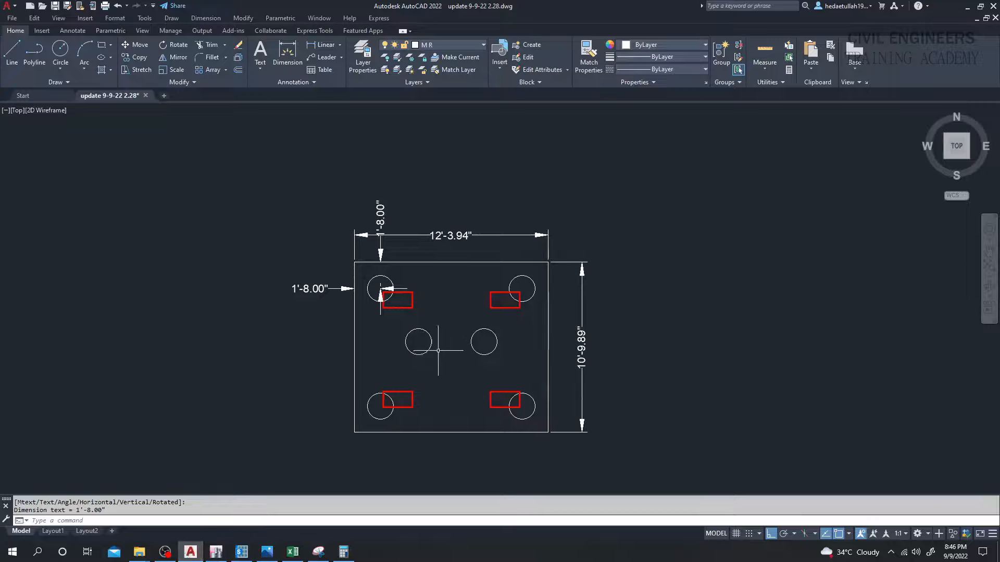
{"action": "scroll", "coordinate": [416, 341], "scroll_direction": "up", "scroll_amount": 2}
{"action": "middle_click_drag", "start_coordinate": [416, 341], "coordinate": [411, 304]}
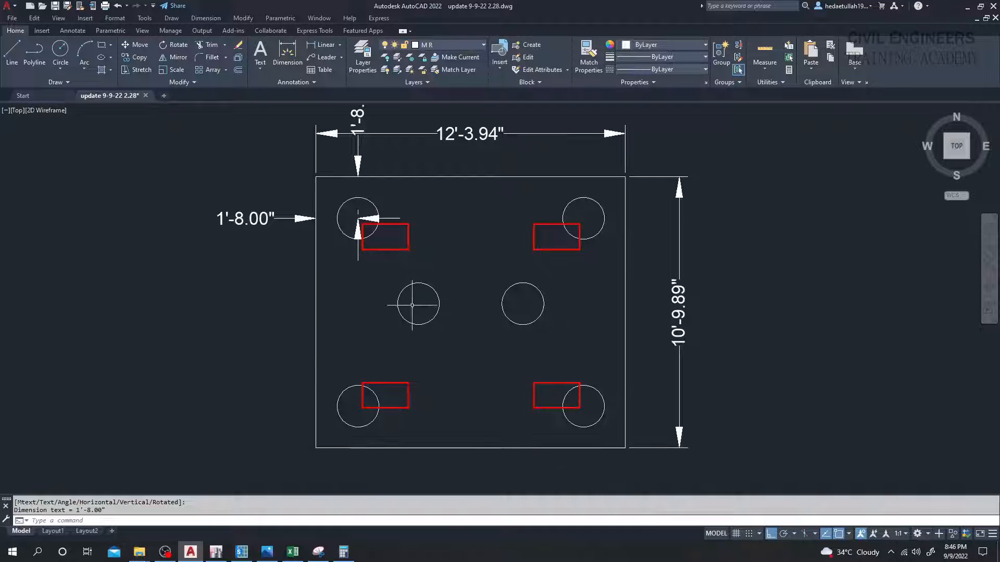
{"action": "left_click", "coordinate": [13, 52]}
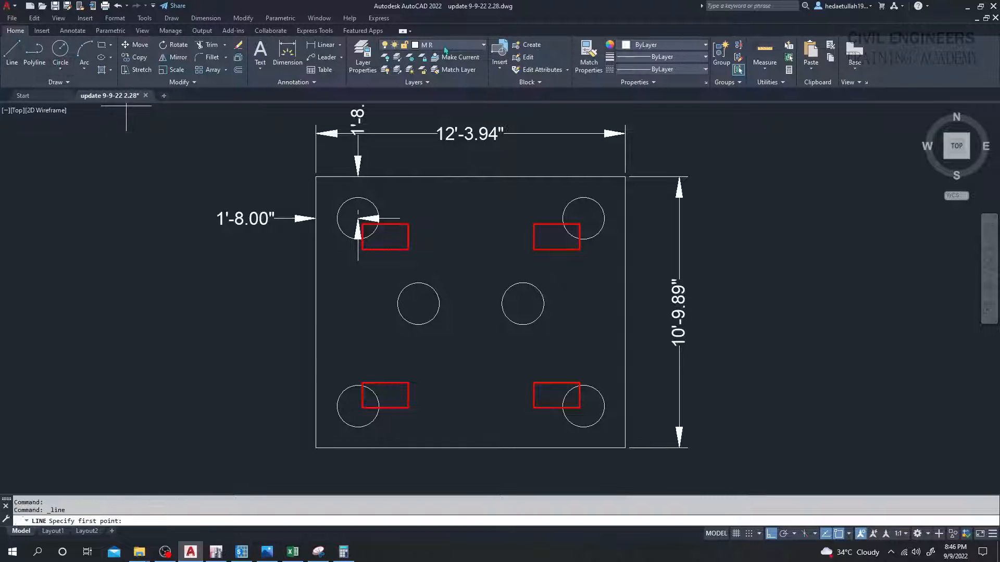
{"action": "left_click", "coordinate": [322, 45]}
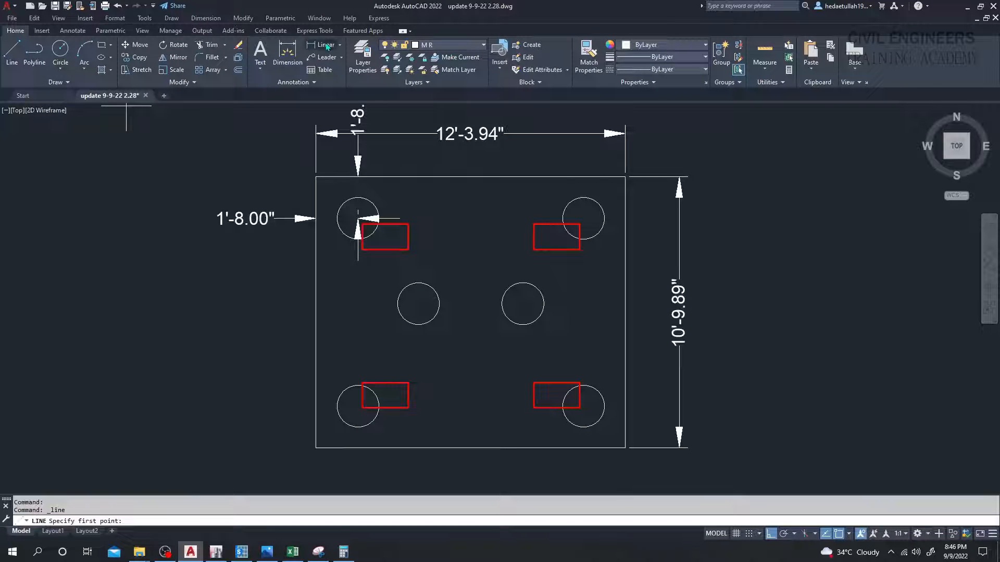
{"action": "left_click", "coordinate": [418, 304]}
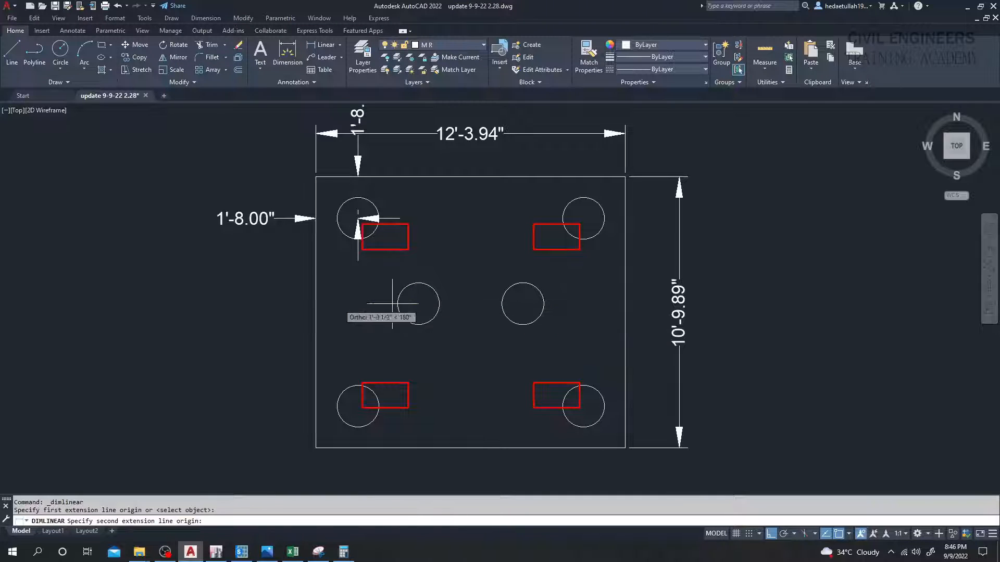
{"action": "left_click", "coordinate": [316, 303]}
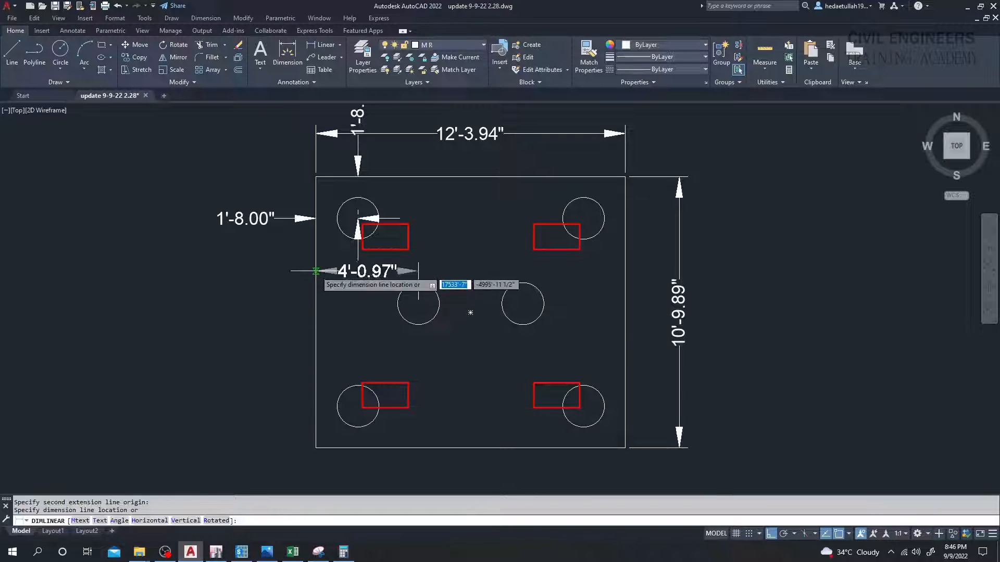
{"action": "left_click", "coordinate": [359, 271]}
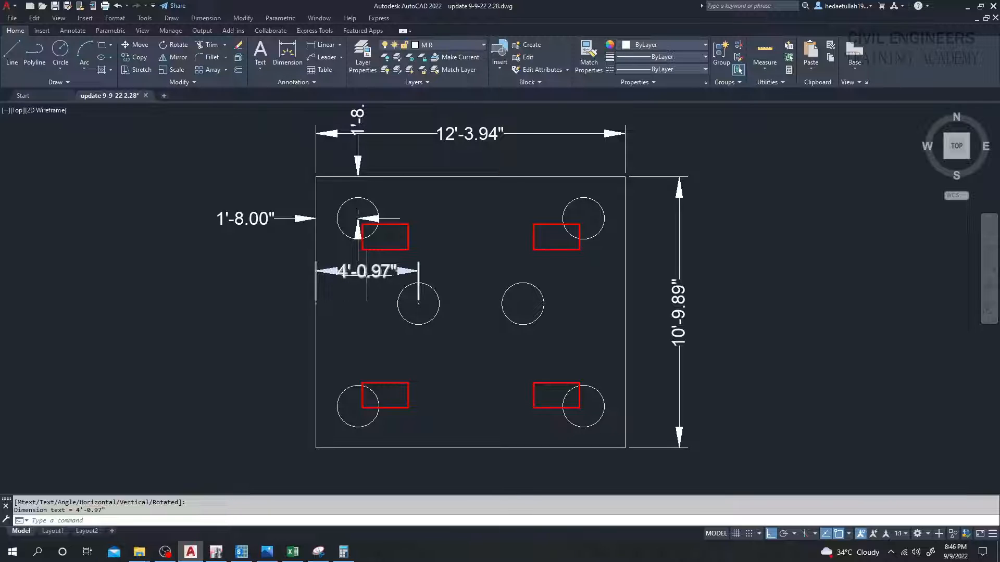
Dimension the vertical distance from the left middle pile's centre to the pile cap's lower edge.
{"action": "middle_click_drag", "start_coordinate": [418, 376], "coordinate": [416, 366]}
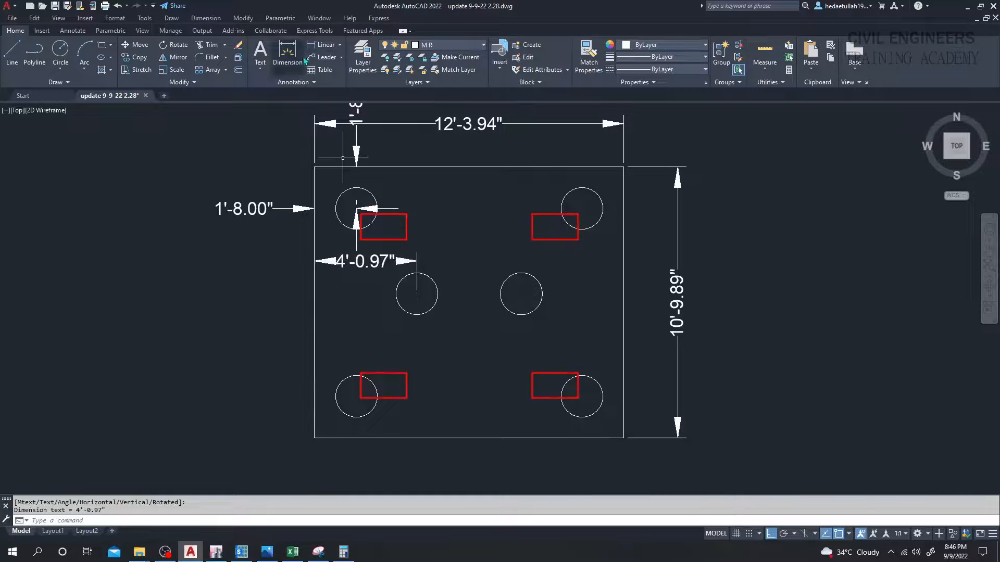
{"action": "left_click", "coordinate": [323, 45]}
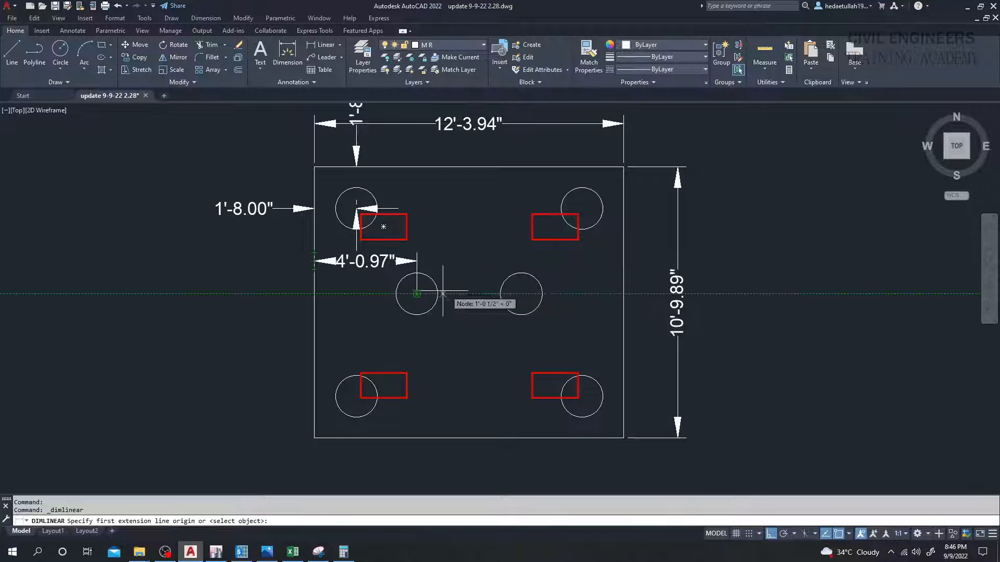
{"action": "left_click", "coordinate": [417, 294]}
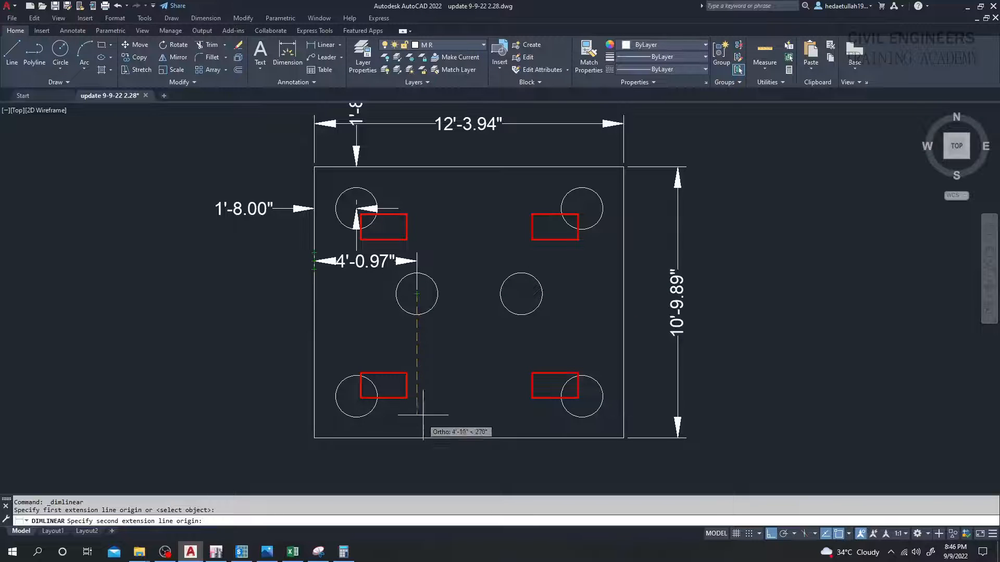
{"action": "left_click", "coordinate": [416, 439]}
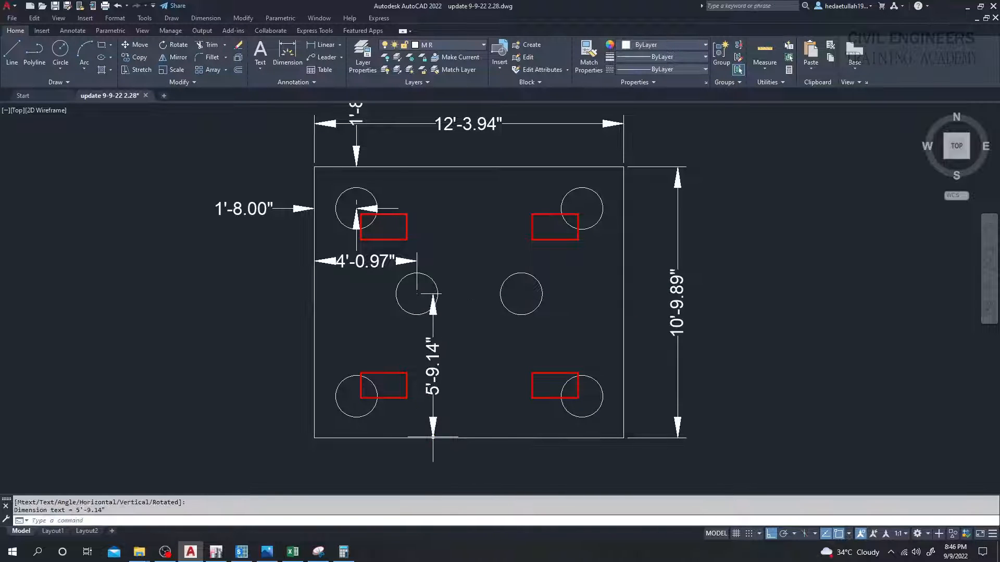
{"action": "left_click", "coordinate": [434, 379]}
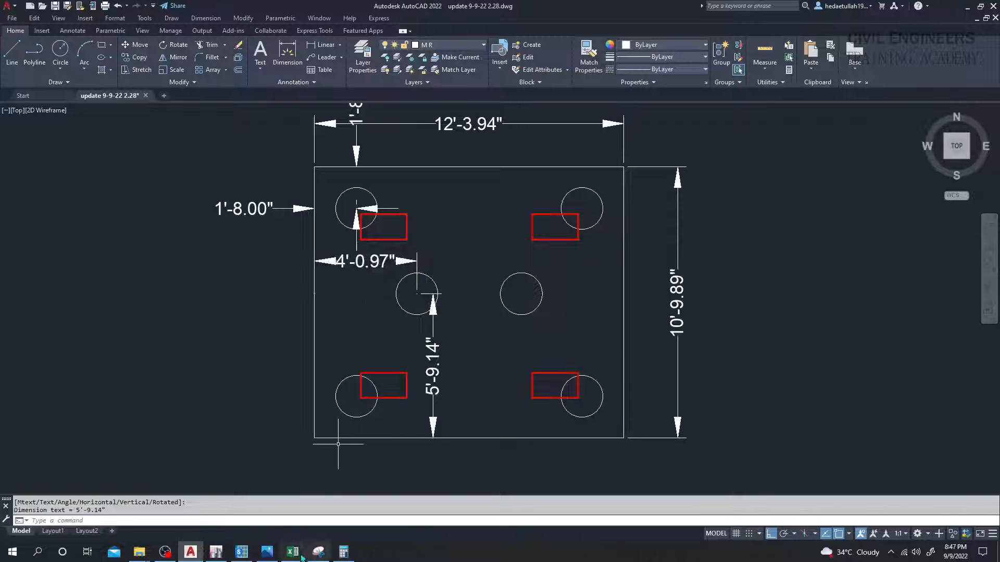
Switch to SAFE and set the new point's plan offset X to 48.97 in.
{"action": "mouse_move", "coordinate": [247, 556]}
{"action": "left_click", "coordinate": [232, 513]}
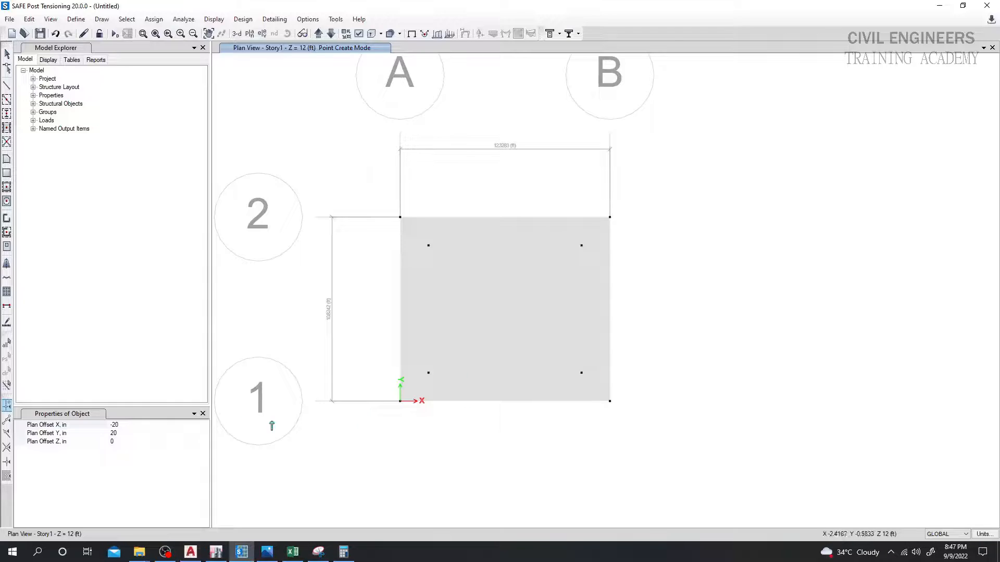
{"action": "left_click", "coordinate": [118, 432]}
{"action": "left_click", "coordinate": [122, 426]}
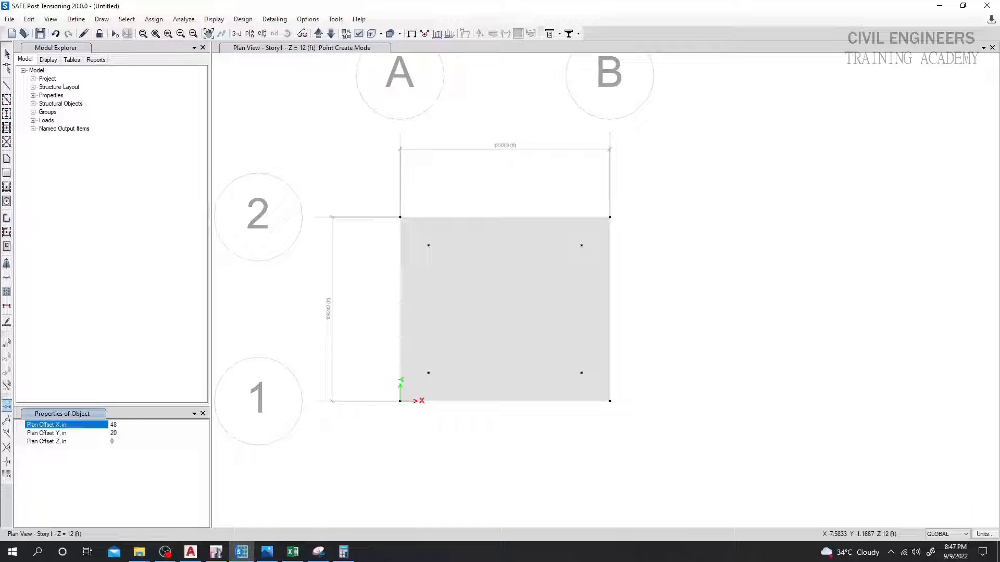
{"action": "type", "text": "48.97"}
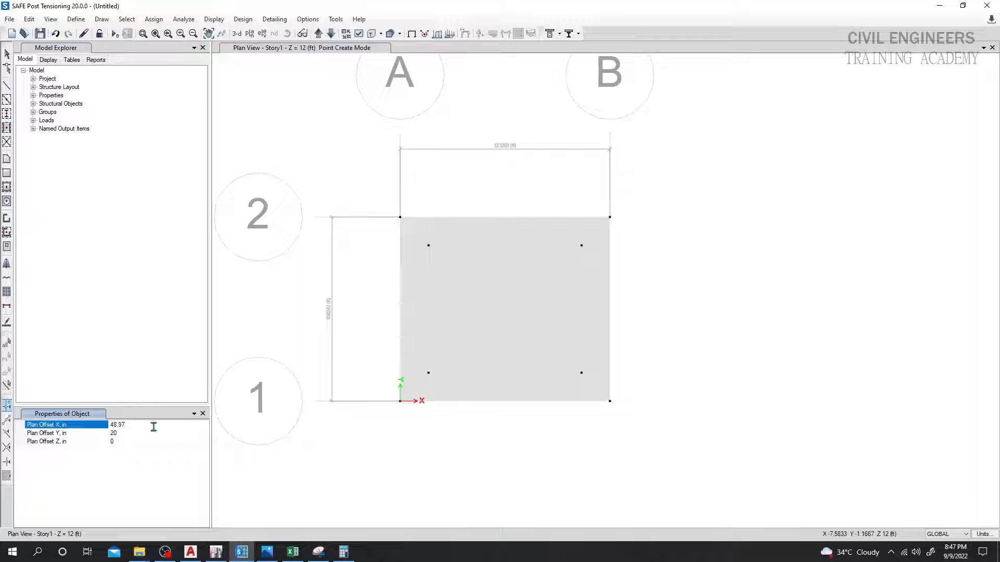
Set plan offset Y to 69.14 in, checking the AutoCAD dimension, and draw the middle pile point from grid point A1.
{"action": "left_click", "coordinate": [143, 441]}
{"action": "left_click", "coordinate": [145, 433]}
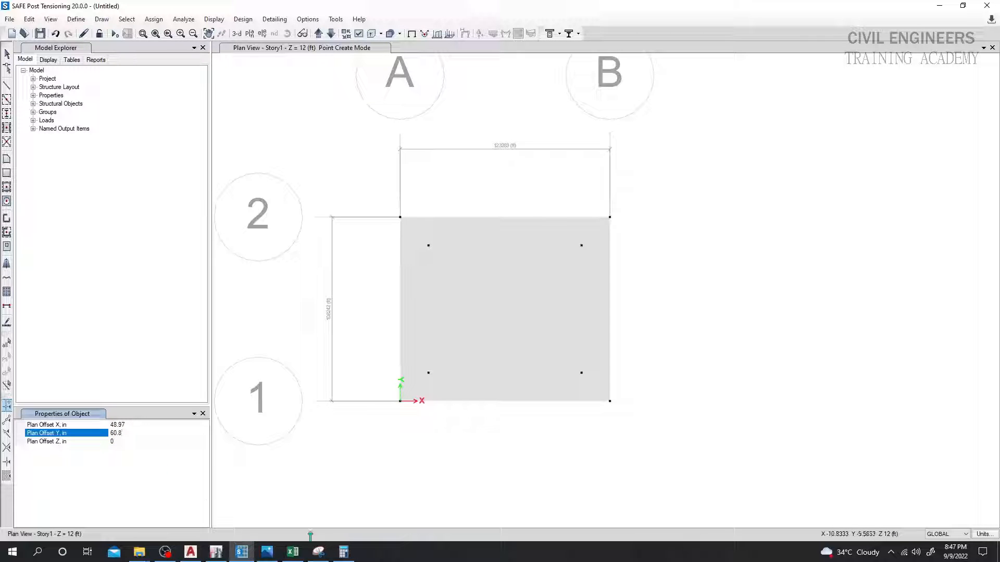
{"action": "mouse_move", "coordinate": [239, 555]}
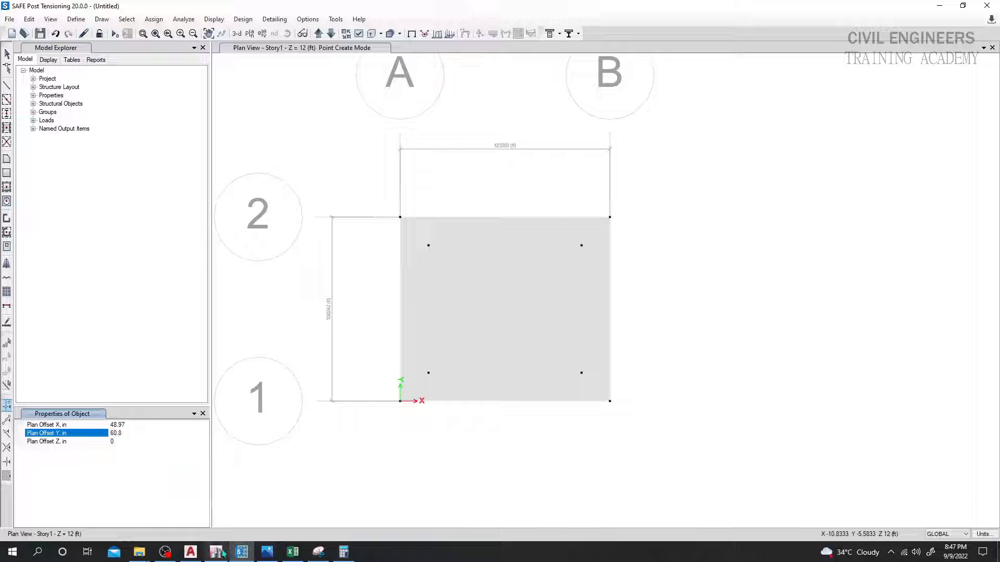
{"action": "left_click", "coordinate": [192, 552]}
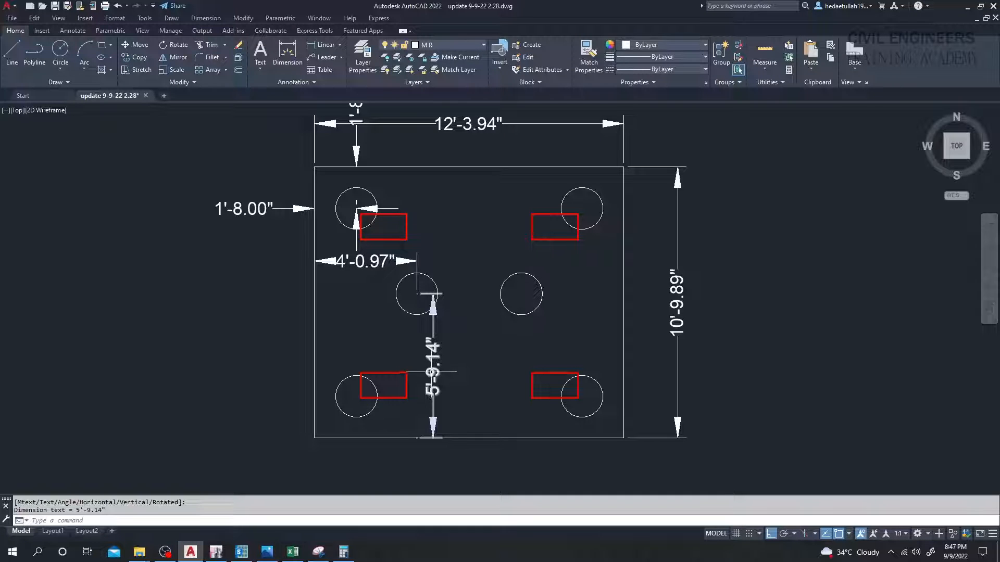
{"action": "left_click", "coordinate": [243, 552]}
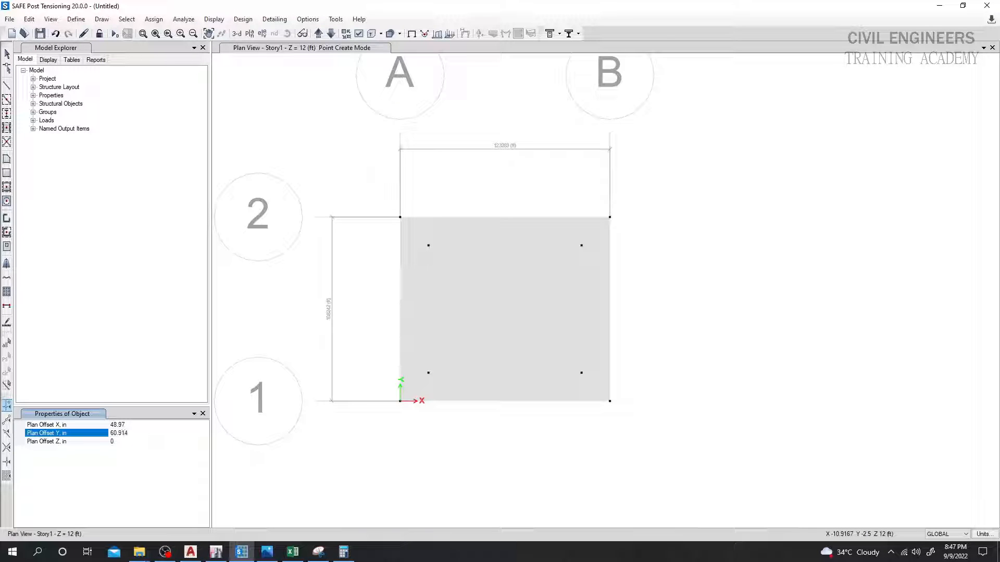
{"action": "left_click", "coordinate": [123, 433]}
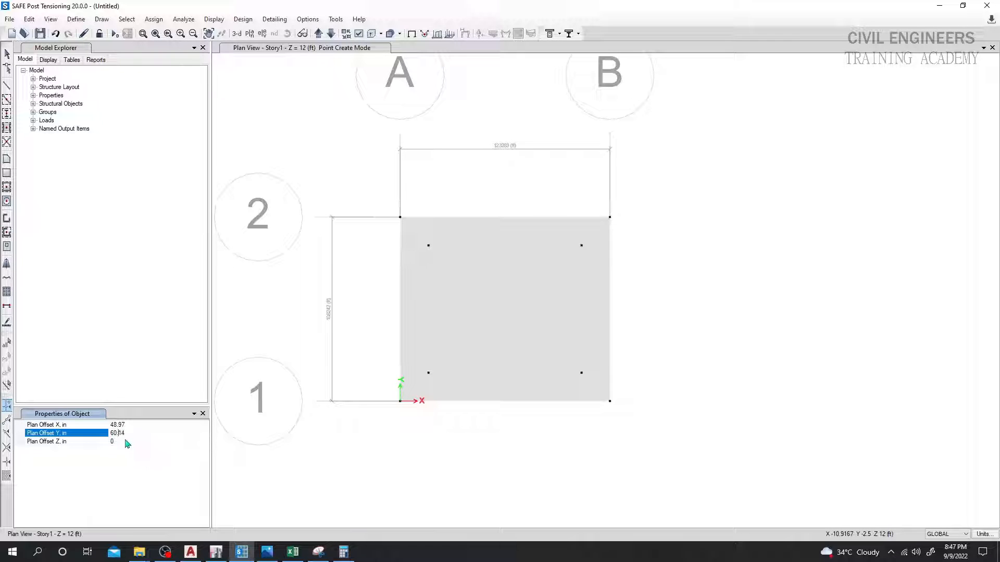
{"action": "key", "text": "BackSpace"}
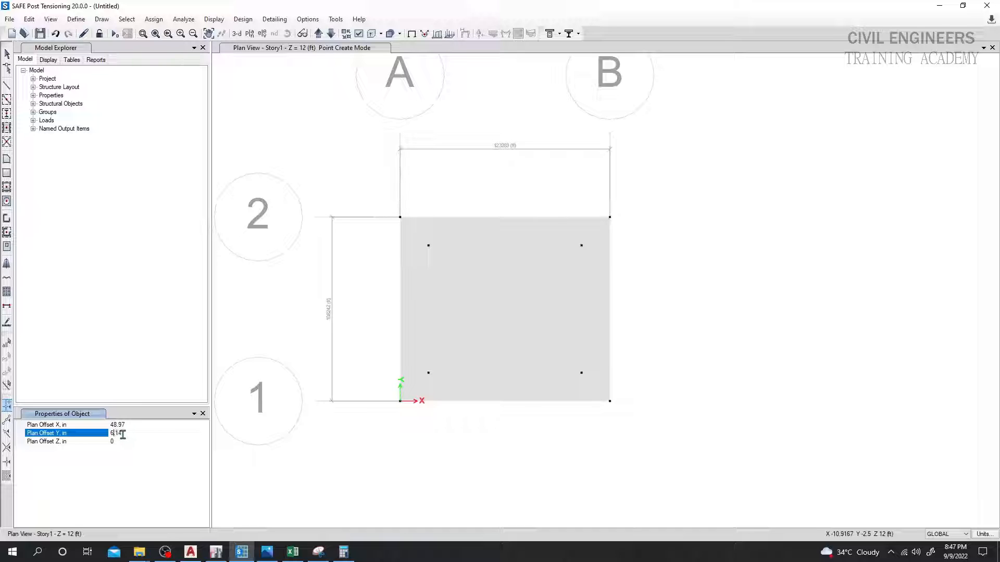
{"action": "type", "text": "9"}
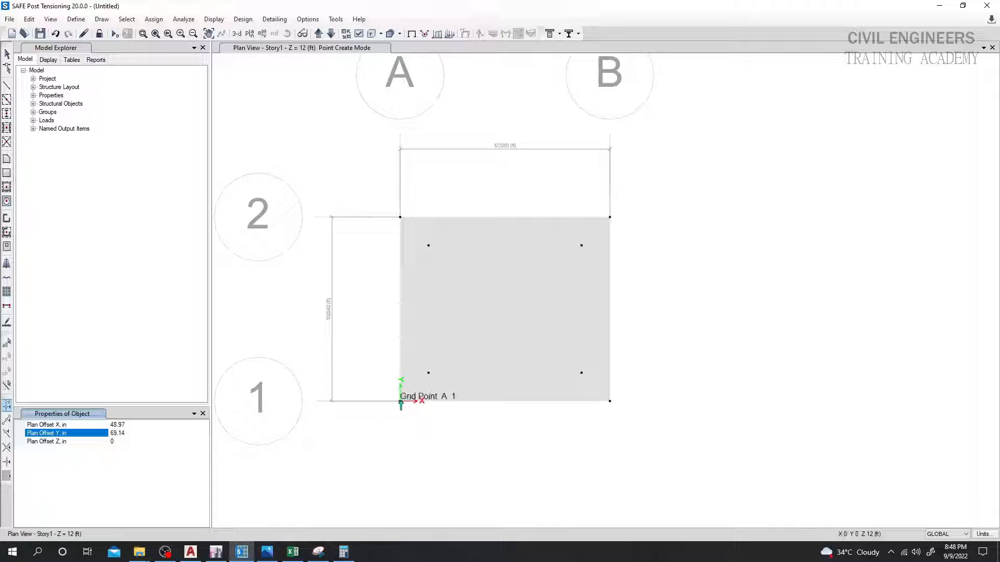
{"action": "left_click", "coordinate": [400, 400]}
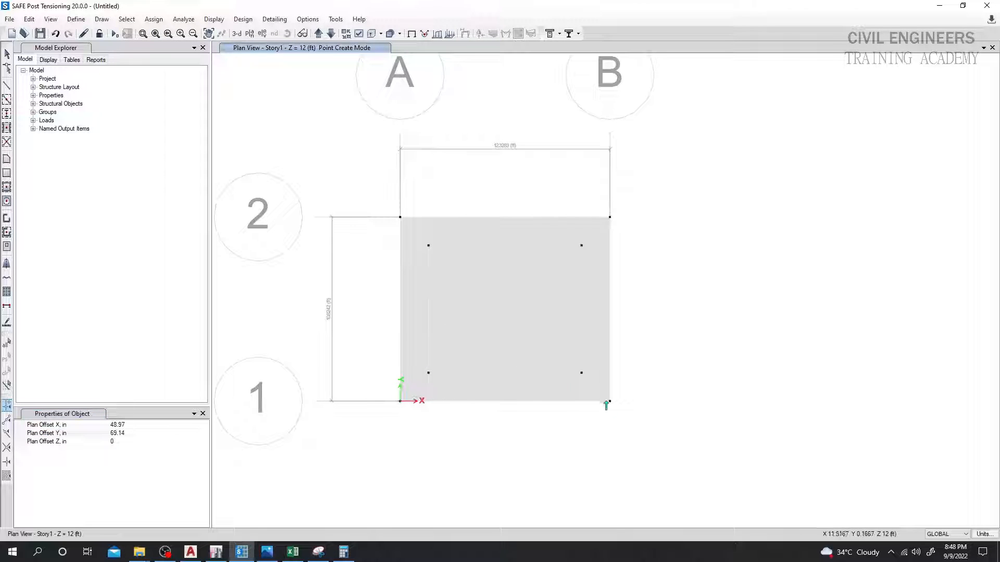
Draw a point from grid point B1 with plan offsets X -48.97 in and Y 69.14 in, refresh the window and leave point drawing.
{"action": "left_click", "coordinate": [114, 424]}
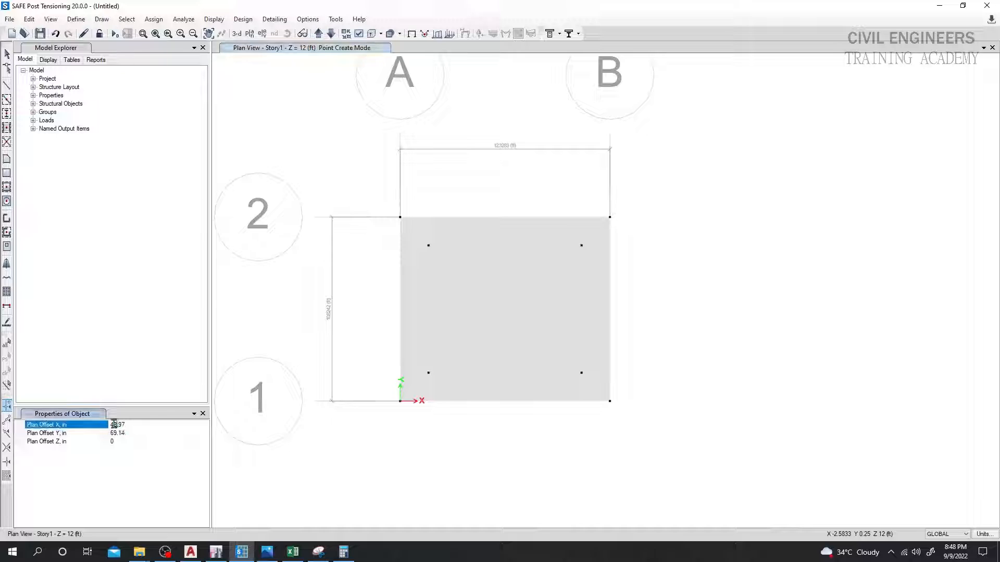
{"action": "left_click_drag", "start_coordinate": [113, 425], "coordinate": [141, 425]}
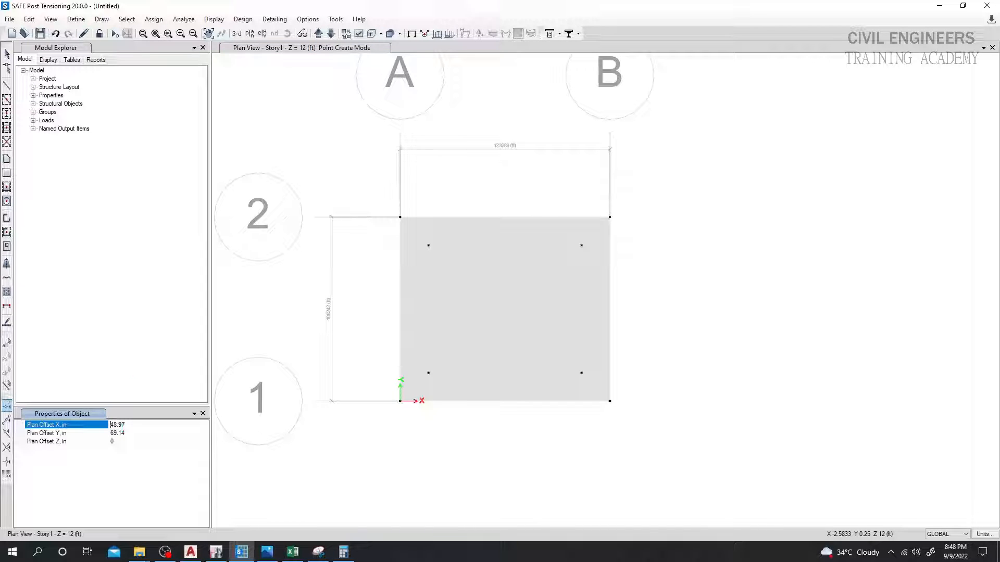
{"action": "left_click", "coordinate": [611, 404]}
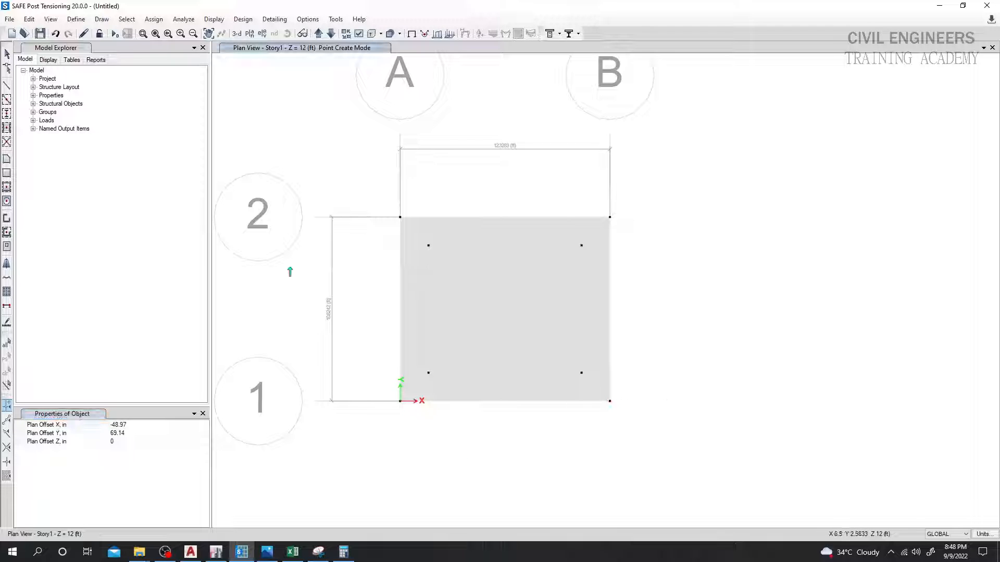
{"action": "left_click", "coordinate": [76, 20]}
{"action": "mouse_move", "coordinate": [50, 20]}
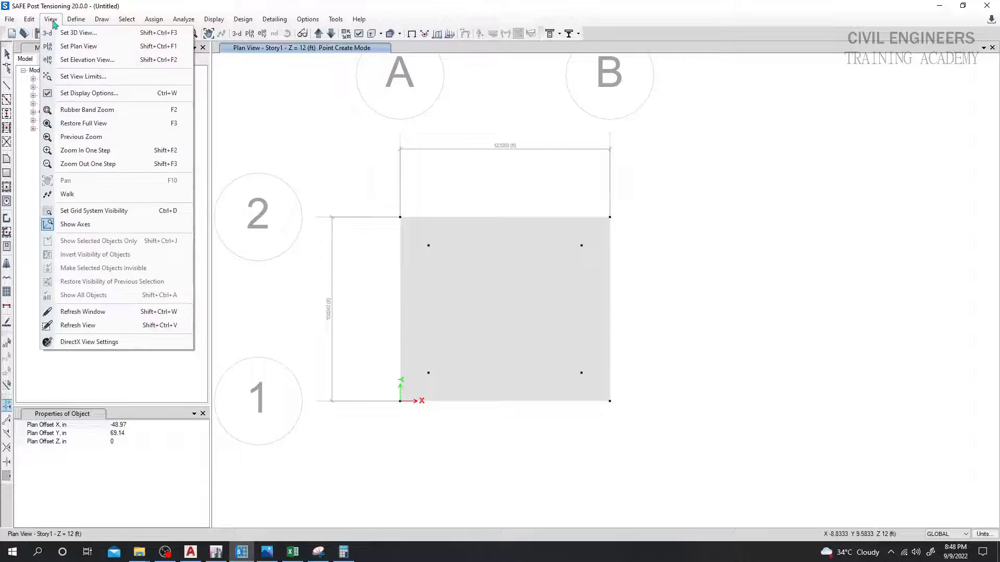
{"action": "left_click", "coordinate": [86, 310]}
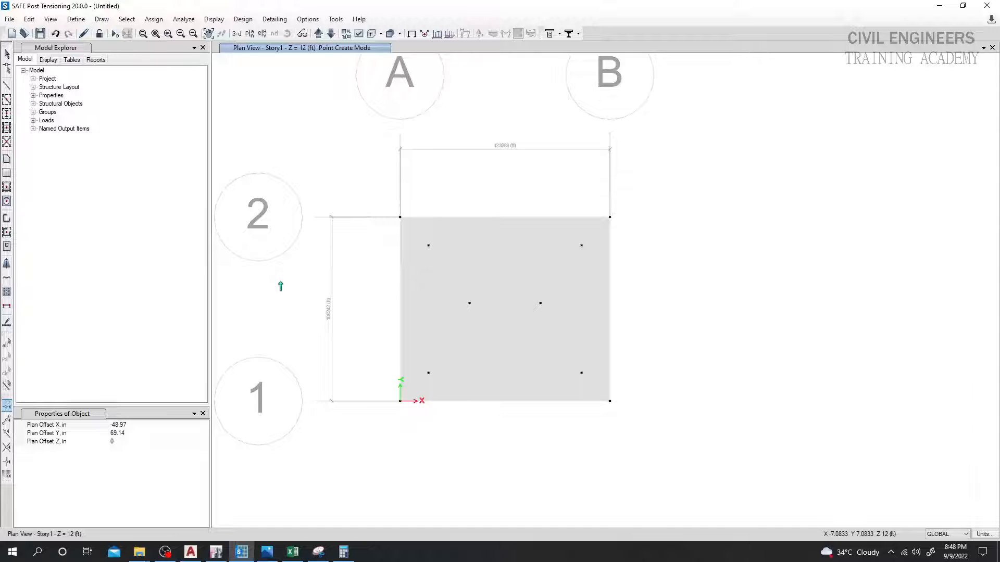
{"action": "left_click", "coordinate": [7, 54]}
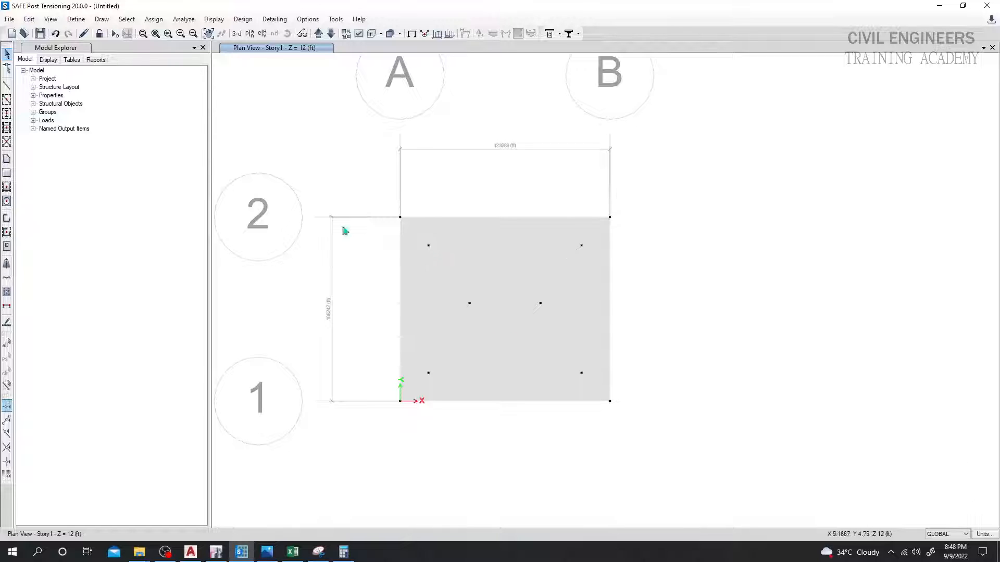
Set up quick drawing of areas around points with a circular shape, the Pile property and a 20 in diameter.
{"action": "left_click", "coordinate": [6, 204]}
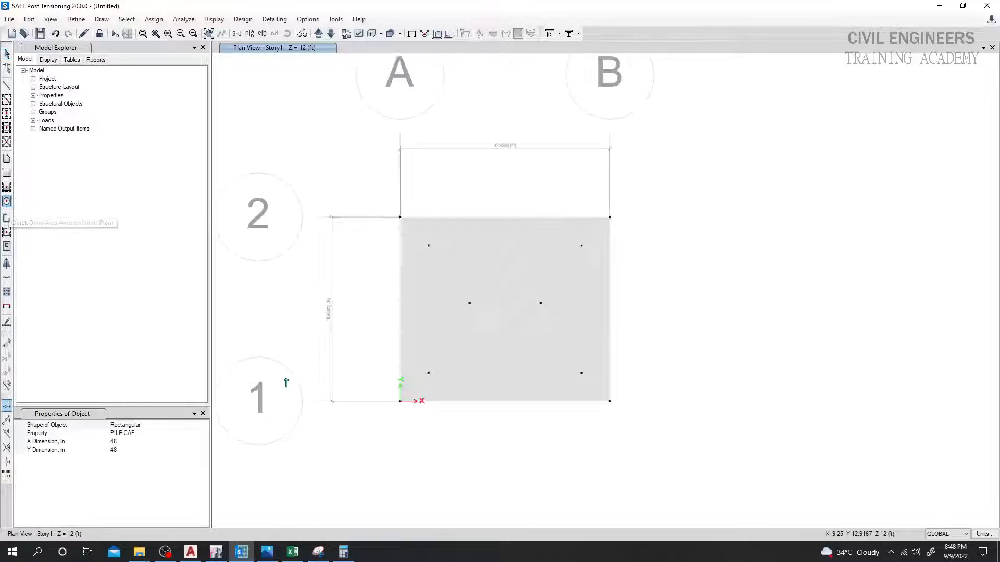
{"action": "left_click", "coordinate": [154, 434]}
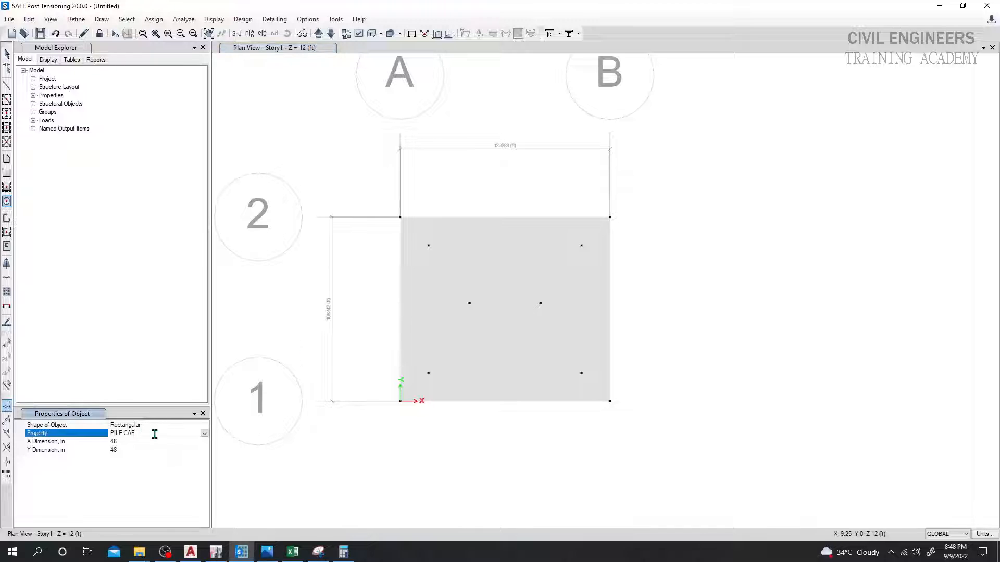
{"action": "left_click", "coordinate": [197, 425]}
{"action": "left_click", "coordinate": [204, 425]}
{"action": "left_click", "coordinate": [154, 435]}
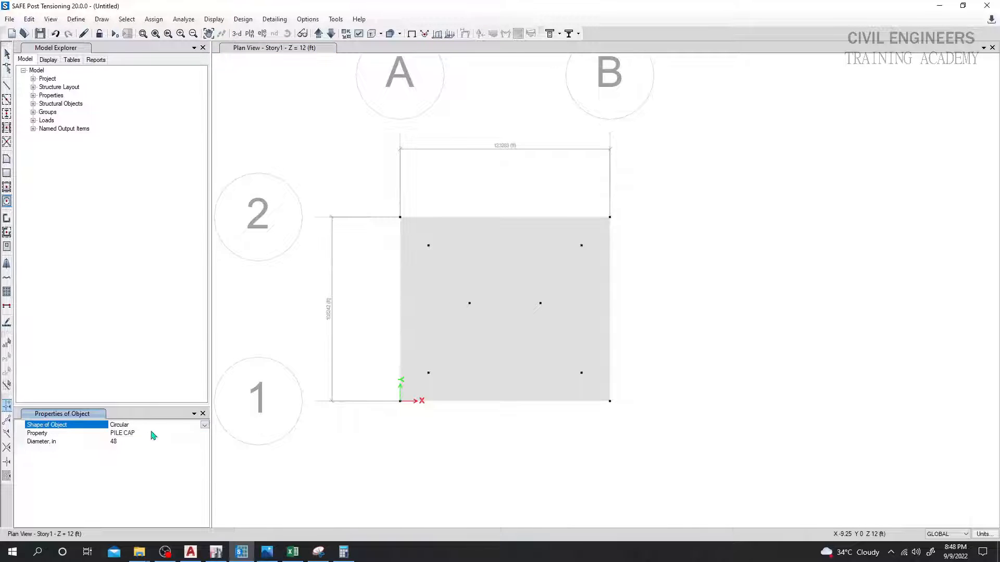
{"action": "left_click", "coordinate": [176, 435]}
{"action": "left_click", "coordinate": [205, 434]}
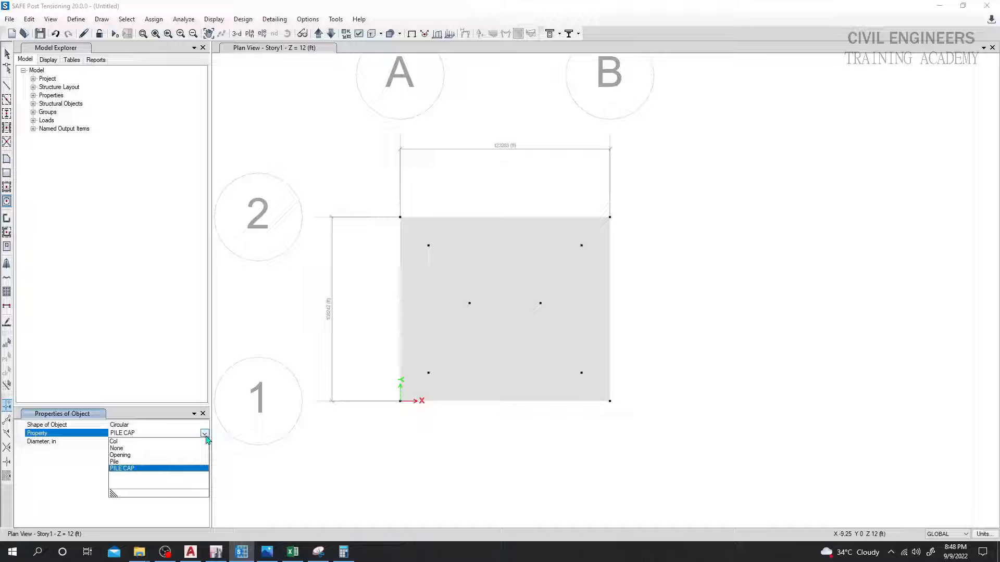
{"action": "left_click", "coordinate": [140, 462]}
{"action": "left_click", "coordinate": [115, 441]}
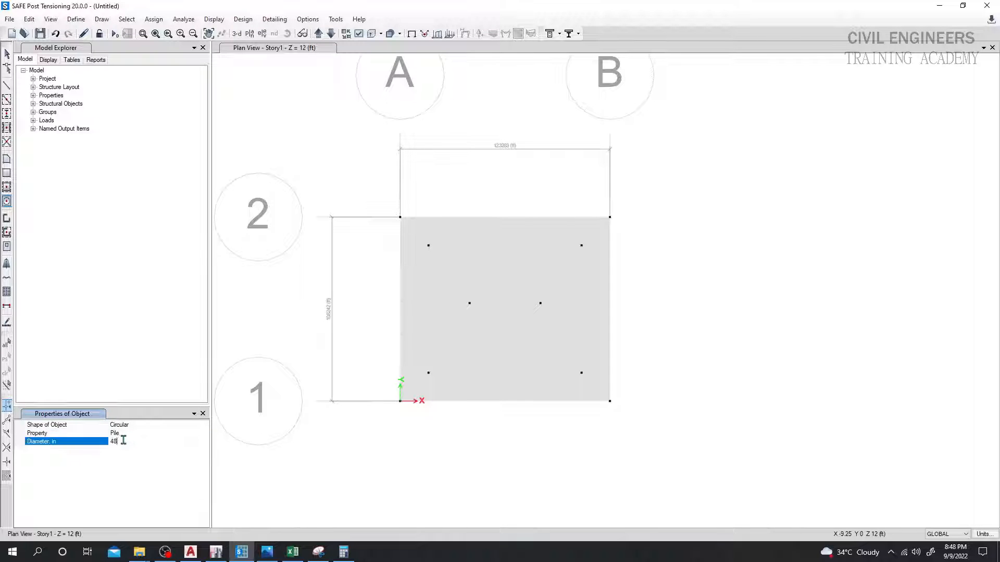
{"action": "type", "text": "20"}
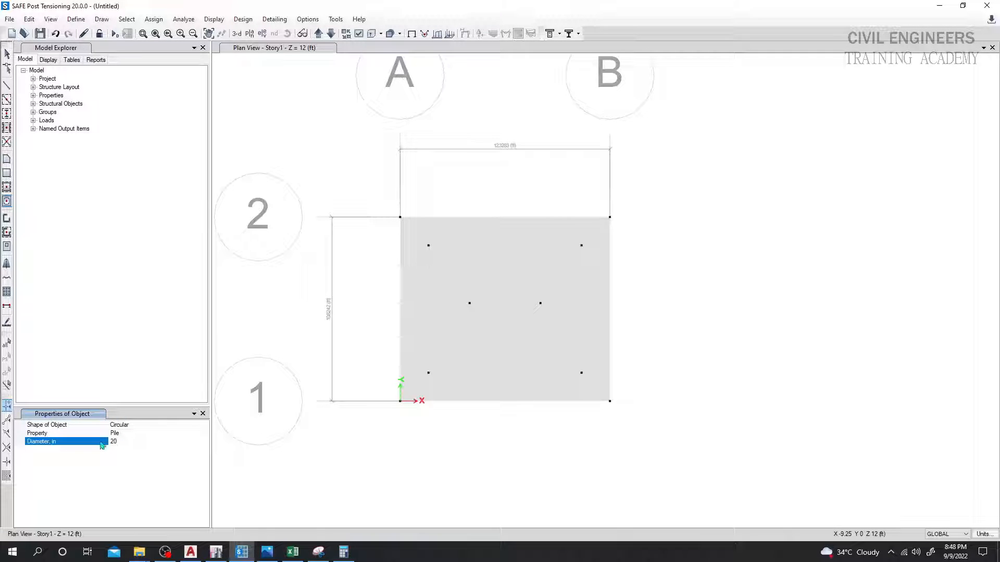
Draw a circular pile area around each of the six pile centre points inside the cap and leave area drawing.
{"action": "left_click", "coordinate": [429, 245]}
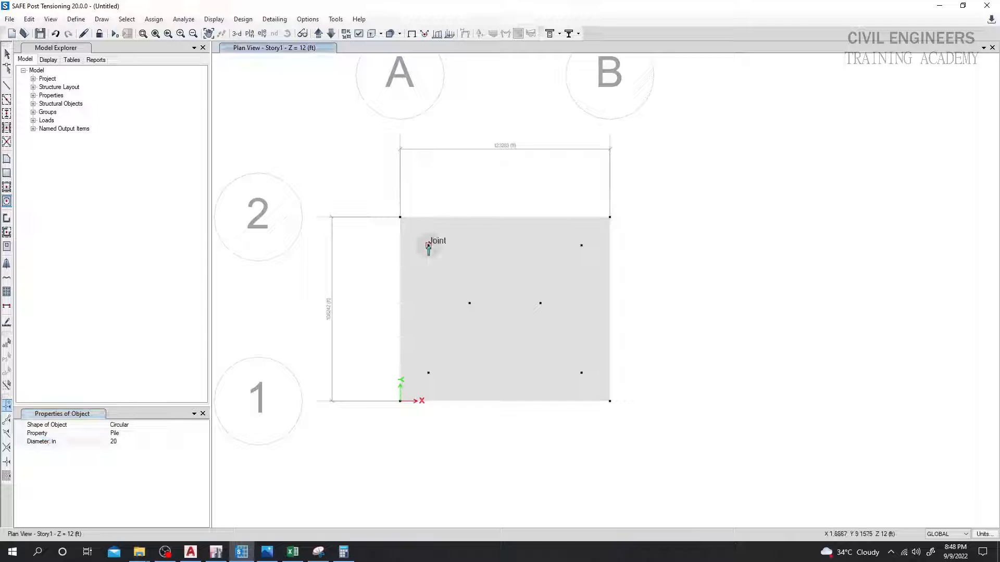
{"action": "left_click", "coordinate": [580, 245]}
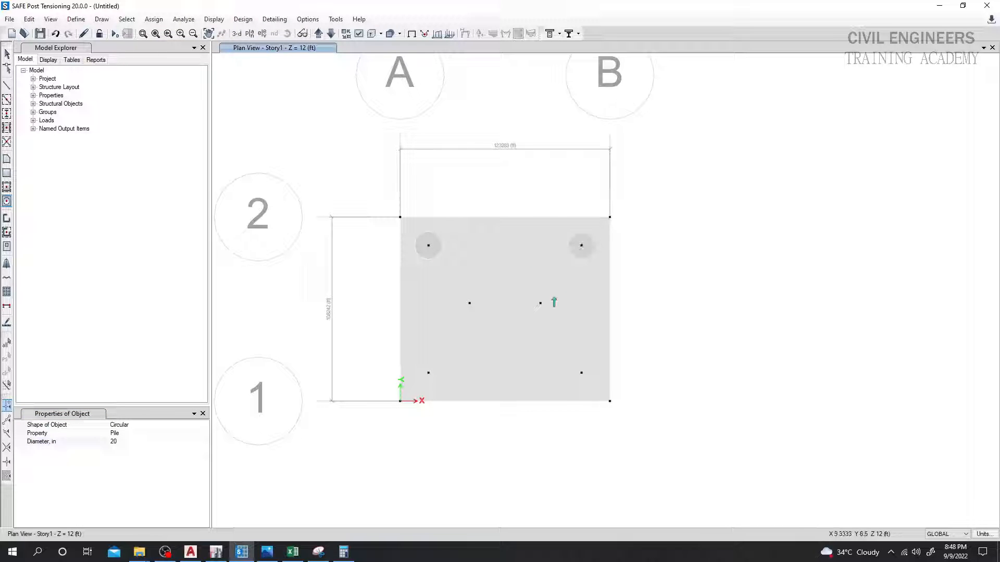
{"action": "left_click", "coordinate": [540, 303]}
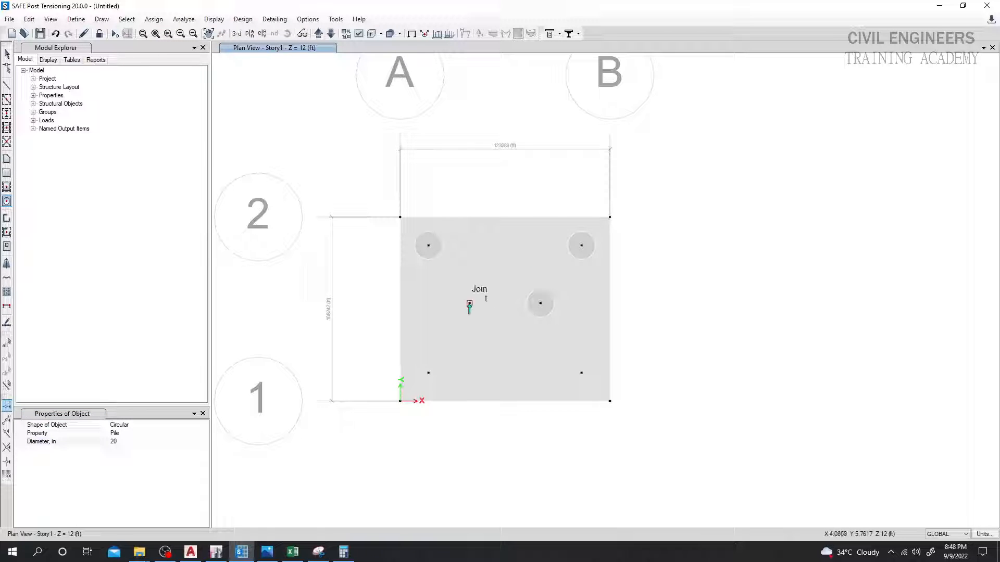
{"action": "left_click", "coordinate": [469, 304]}
{"action": "left_click", "coordinate": [428, 373]}
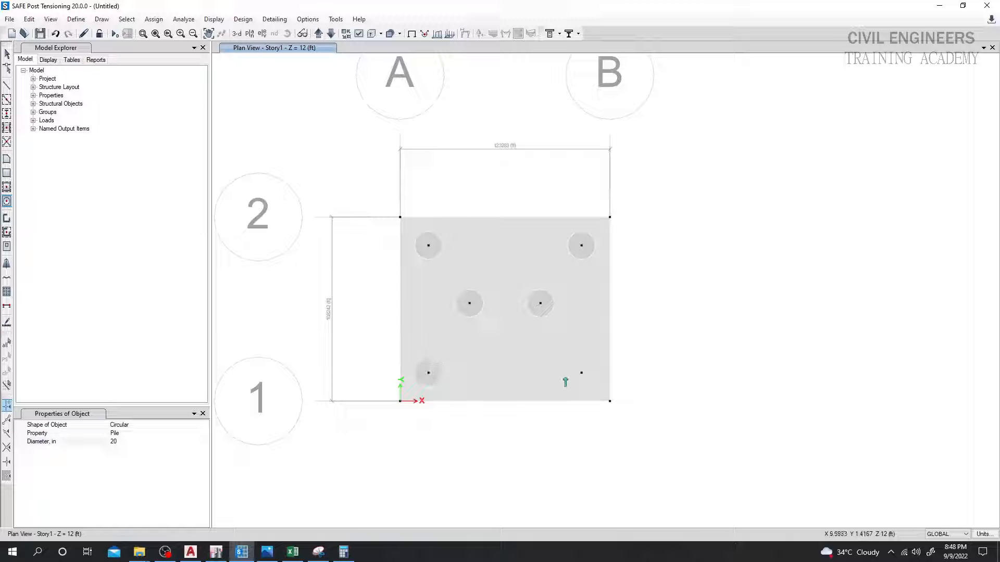
{"action": "left_click", "coordinate": [581, 373]}
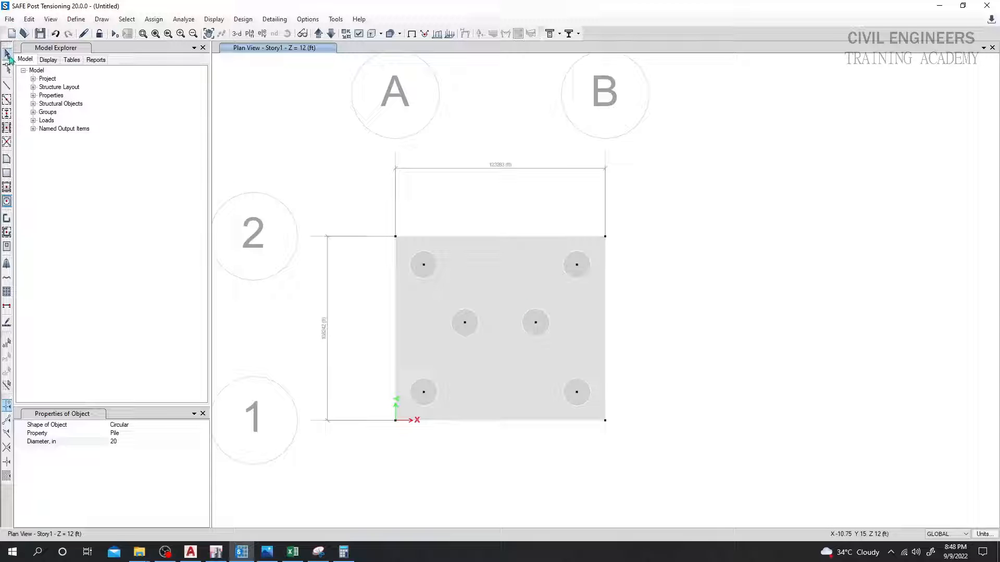
{"action": "left_click", "coordinate": [8, 54]}
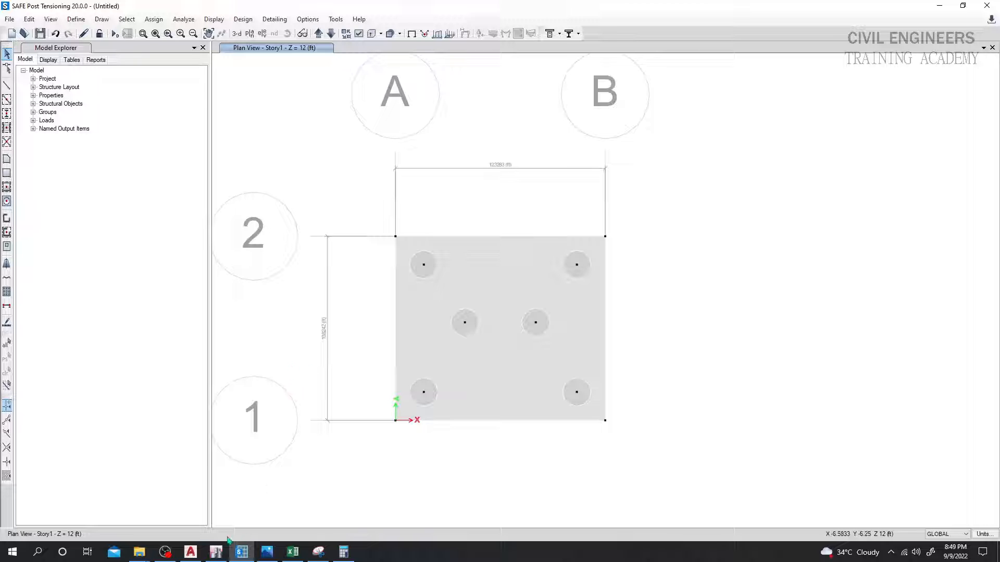
Switch to AutoCAD and delete the upper-left pile's horizontal edge dimension and both dimensions of the left middle pile.
{"action": "left_click", "coordinate": [215, 558]}
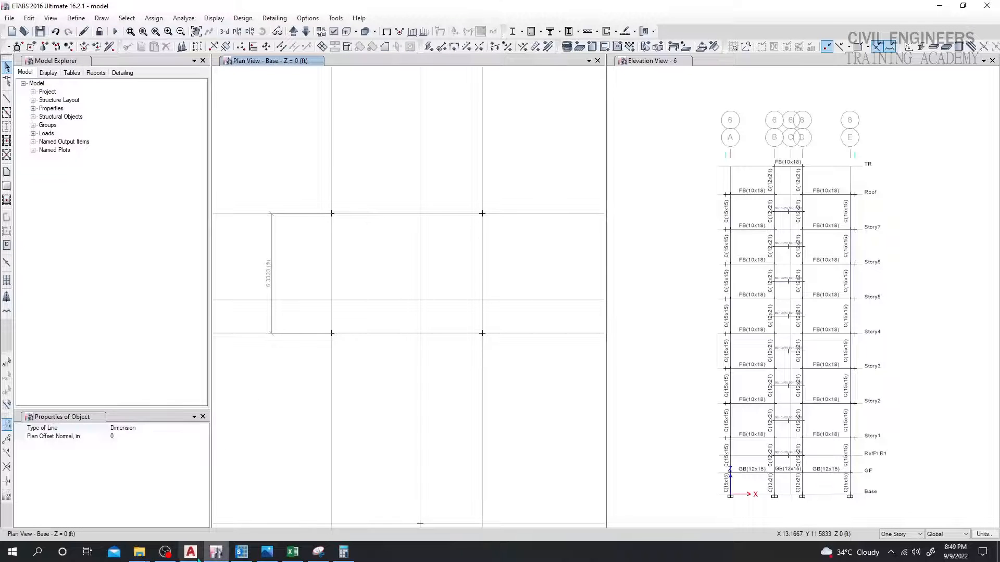
{"action": "left_click", "coordinate": [198, 558]}
{"action": "middle_click_drag", "start_coordinate": [378, 343], "coordinate": [378, 351]}
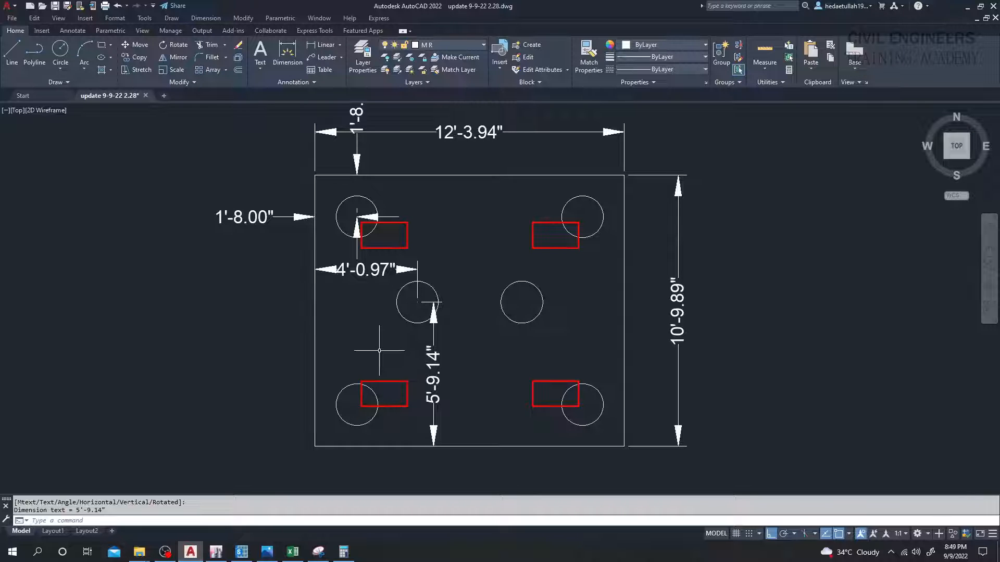
{"action": "scroll", "coordinate": [416, 225], "scroll_direction": "up", "scroll_amount": 5}
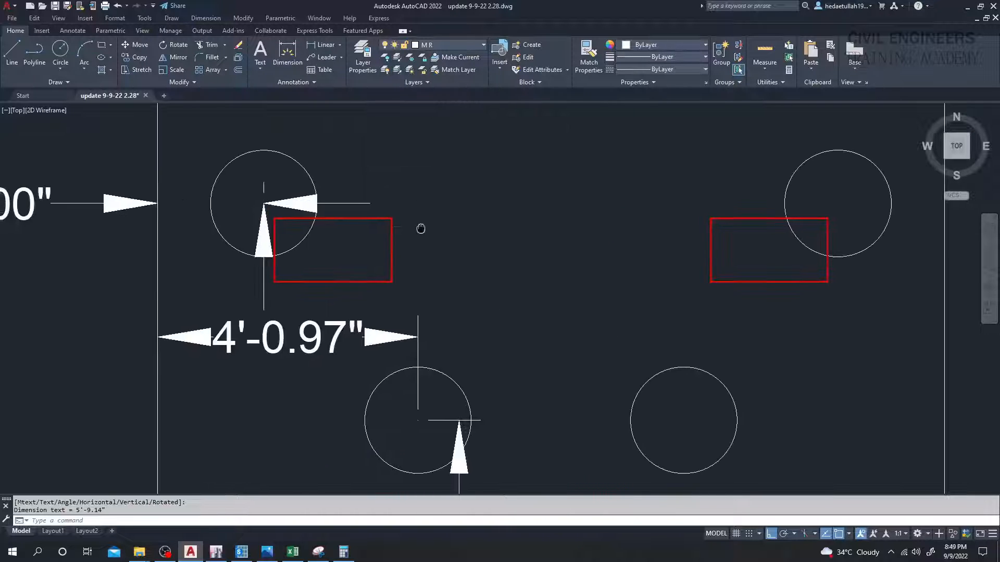
{"action": "scroll", "coordinate": [399, 190], "scroll_direction": "down", "scroll_amount": 2}
{"action": "mouse_move", "coordinate": [192, 185]}
{"action": "left_mouse_down"}
{"action": "mouse_move", "coordinate": [136, 281]}
{"action": "mouse_move", "coordinate": [142, 272]}
{"action": "left_mouse_up"}
{"action": "key", "text": "Delete"}
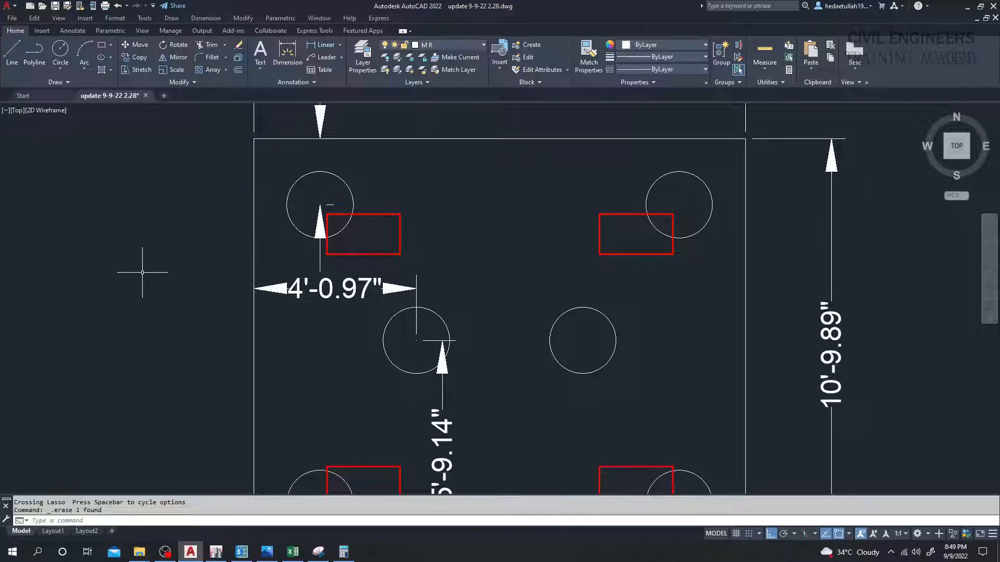
{"action": "left_click", "coordinate": [290, 285]}
{"action": "left_click", "coordinate": [256, 339]}
{"action": "key", "text": "Delete"}
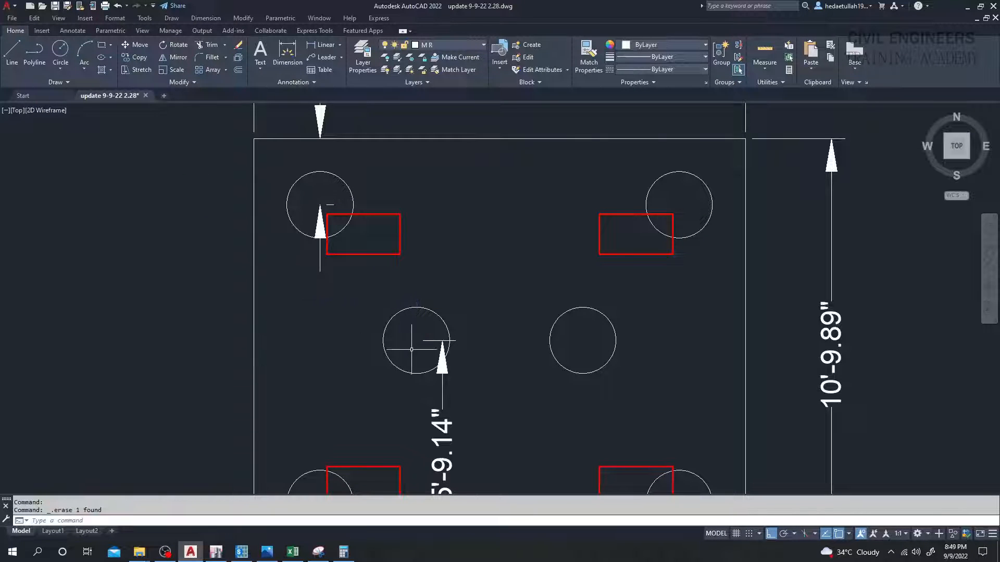
{"action": "left_click", "coordinate": [444, 392]}
{"action": "key", "text": "Delete"}
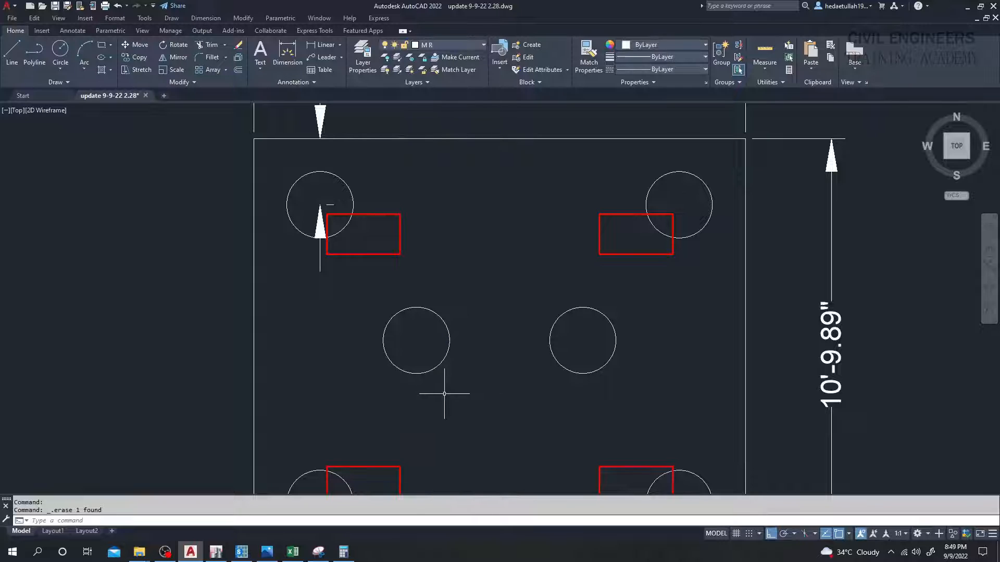
Delete the upper-left pile's vertical edge dimension and the pile cap's overall width and height dimensions.
{"action": "scroll", "coordinate": [448, 392], "scroll_direction": "down", "scroll_amount": 2}
{"action": "middle_click_drag", "start_coordinate": [448, 393], "coordinate": [446, 375]}
{"action": "left_click_drag", "start_coordinate": [436, 230], "coordinate": [376, 263]}
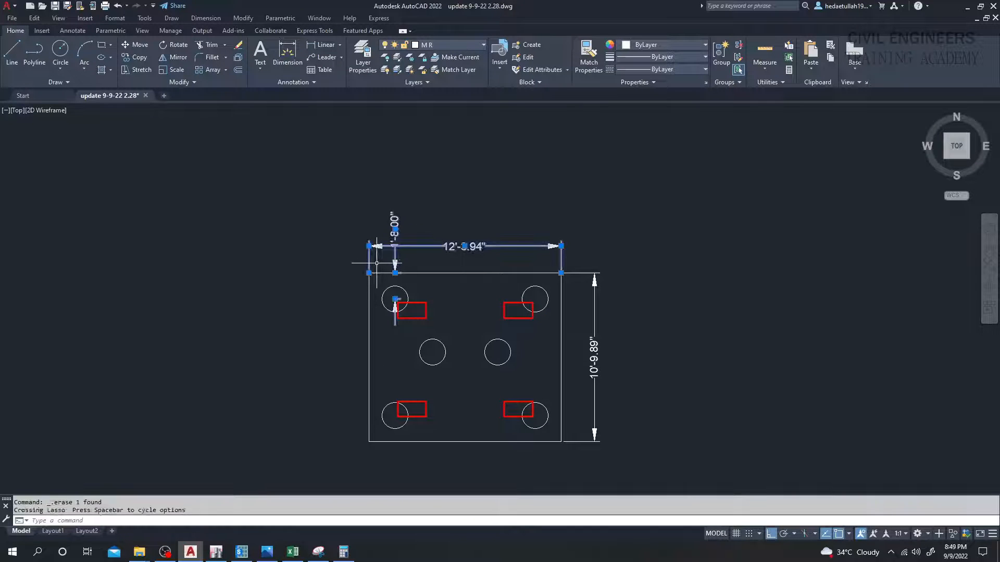
{"action": "key", "text": "Delete"}
{"action": "mouse_move", "coordinate": [700, 339]}
{"action": "left_mouse_down"}
{"action": "mouse_move", "coordinate": [607, 423]}
{"action": "mouse_move", "coordinate": [589, 411]}
{"action": "left_mouse_up"}
{"action": "key", "text": "Delete"}
Dimension the vertical distance from the upper-left column's centre to the pile cap's upper edge.
{"action": "scroll", "coordinate": [389, 217], "scroll_direction": "up", "scroll_amount": 2}
{"action": "middle_click_drag", "start_coordinate": [389, 217], "coordinate": [326, 110]}
{"action": "left_click", "coordinate": [323, 45]}
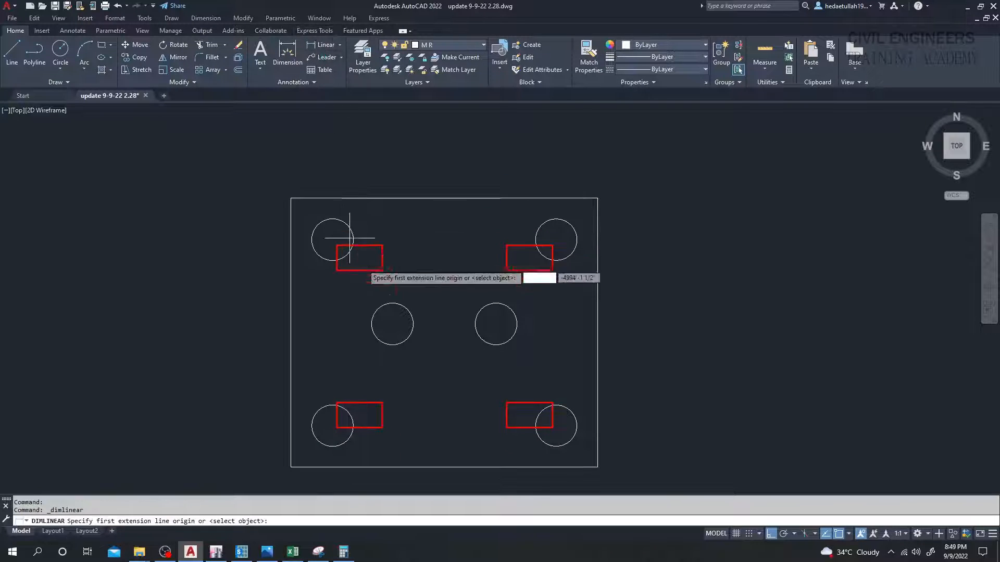
{"action": "left_click", "coordinate": [359, 257]}
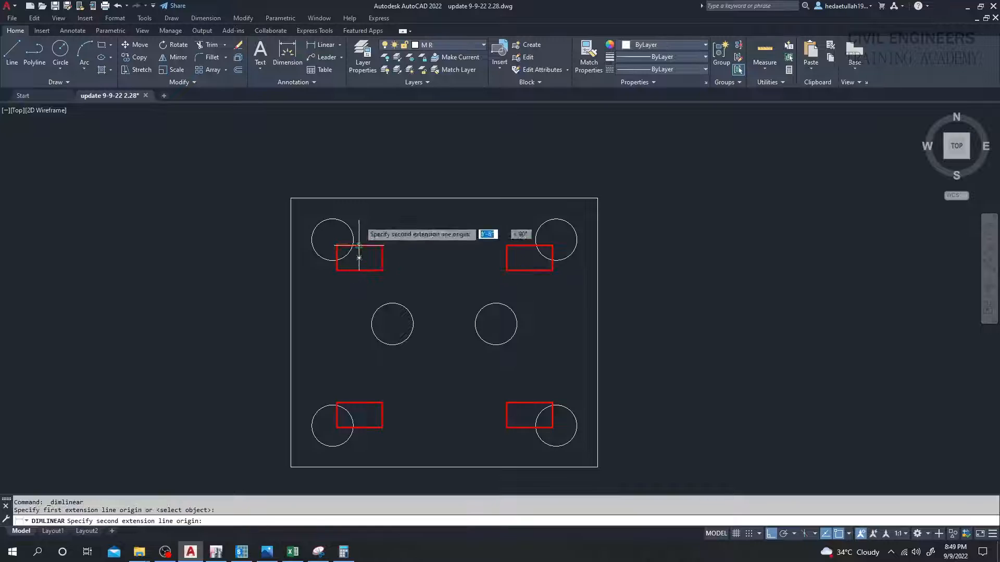
{"action": "left_click", "coordinate": [359, 199]}
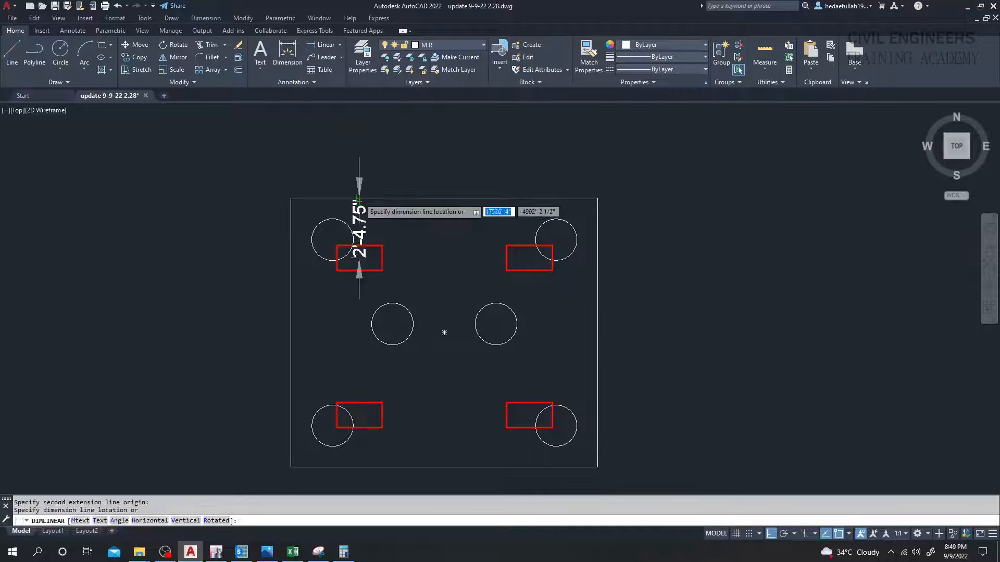
{"action": "left_click", "coordinate": [420, 205]}
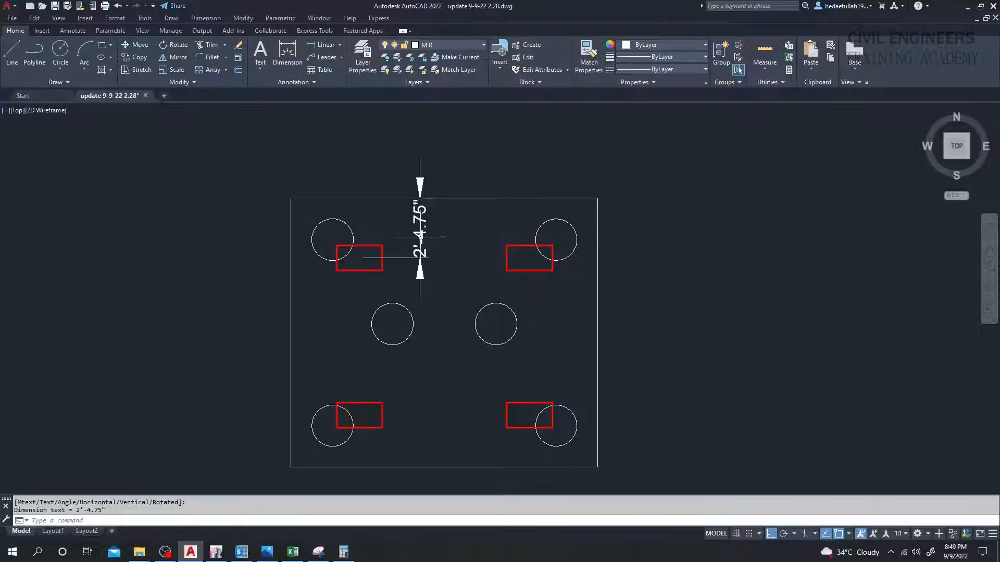
Dimension the horizontal distance from the upper-left column's centre to the cap's left edge, placing the dimension above the cap.
{"action": "middle_click_drag", "start_coordinate": [451, 273], "coordinate": [456, 274]}
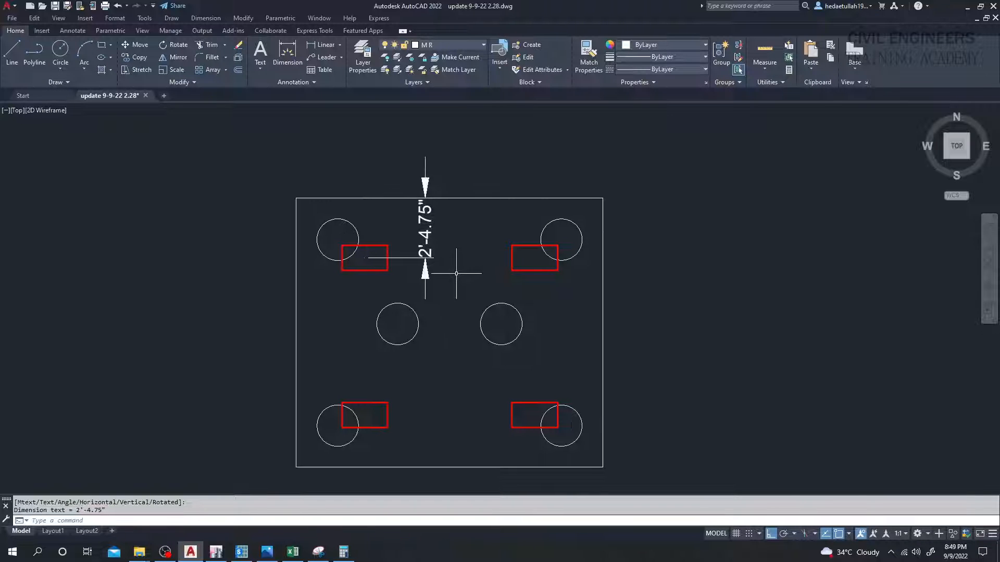
{"action": "left_click", "coordinate": [323, 45]}
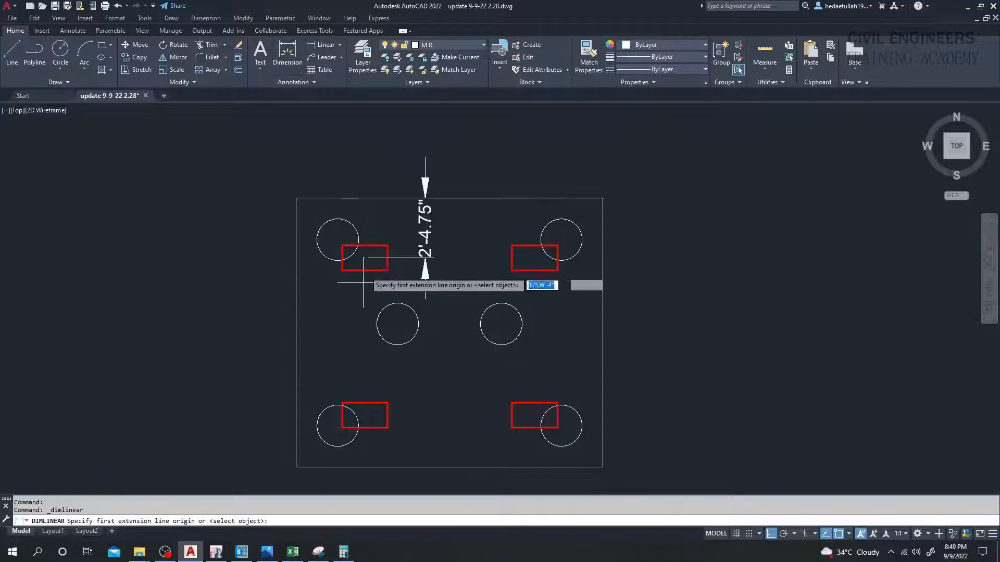
{"action": "left_click", "coordinate": [364, 266]}
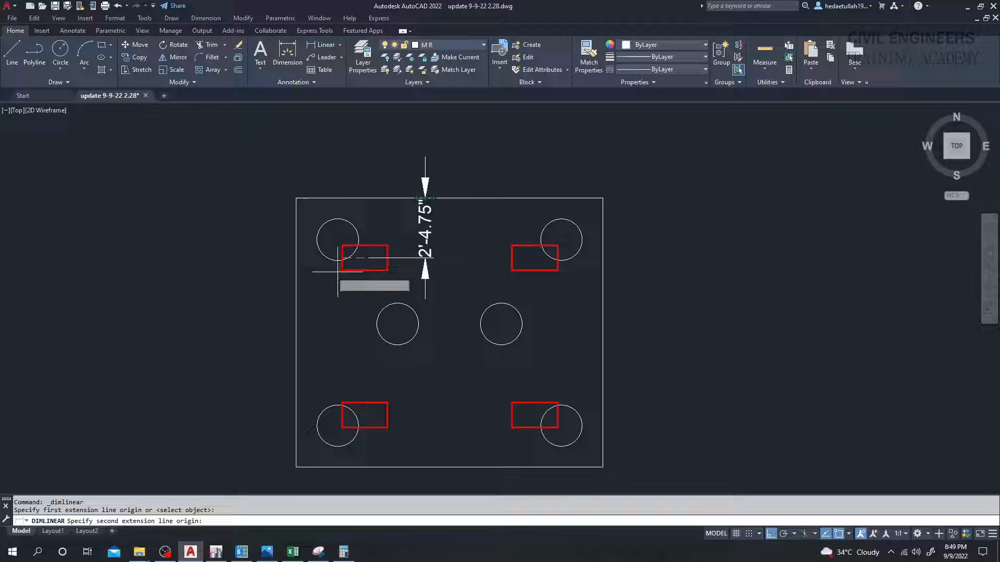
{"action": "left_click", "coordinate": [295, 258]}
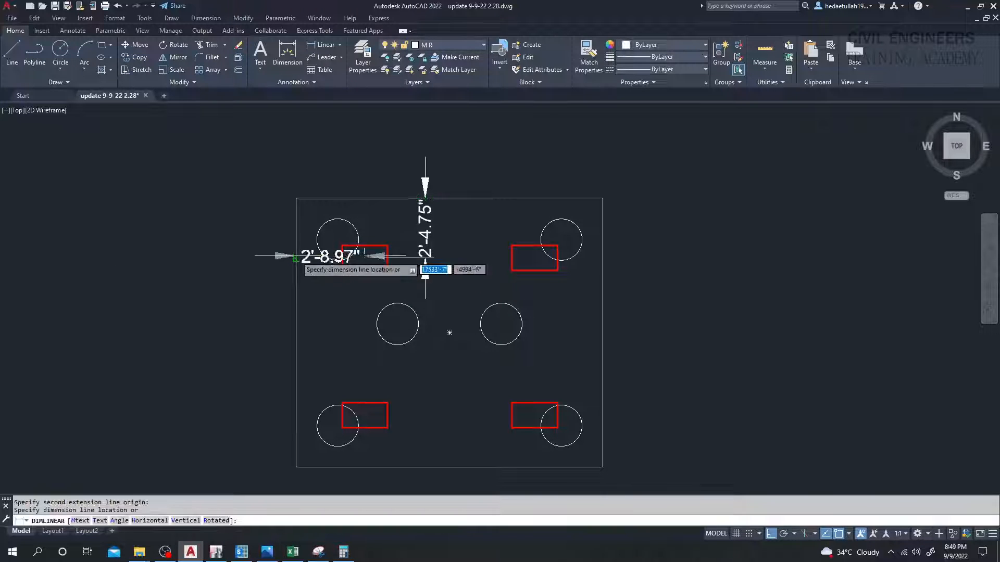
{"action": "left_click", "coordinate": [301, 169]}
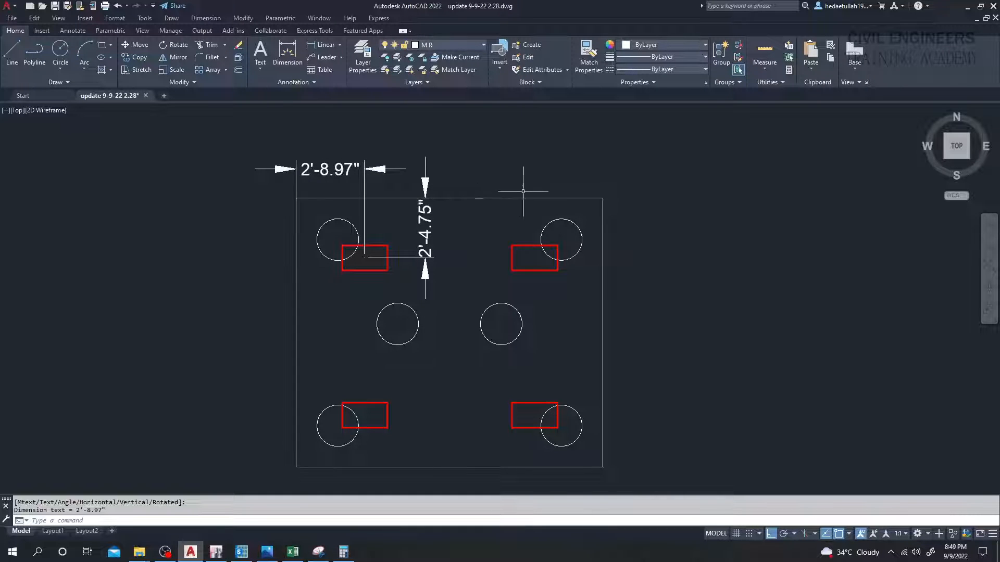
Dimension the vertical distance from the upper-right column's centre to the pile cap's upper edge.
{"action": "middle_click_drag", "start_coordinate": [524, 196], "coordinate": [523, 187]}
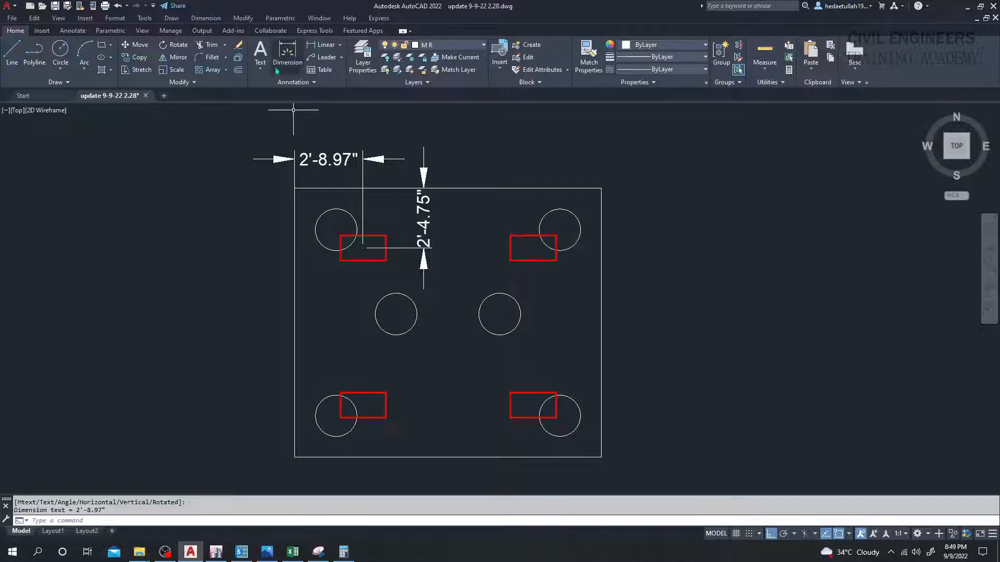
{"action": "left_click", "coordinate": [323, 45]}
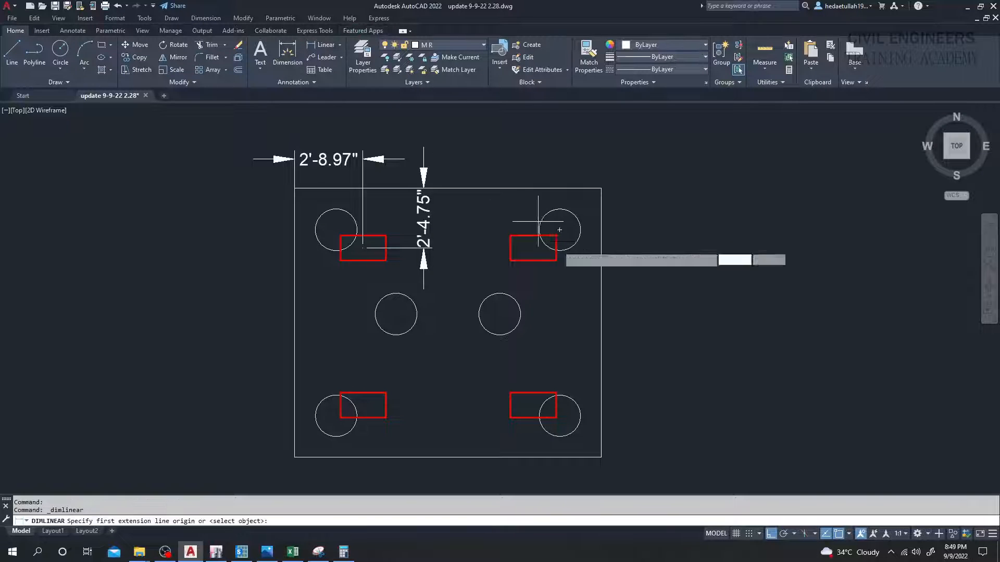
{"action": "left_click", "coordinate": [533, 248]}
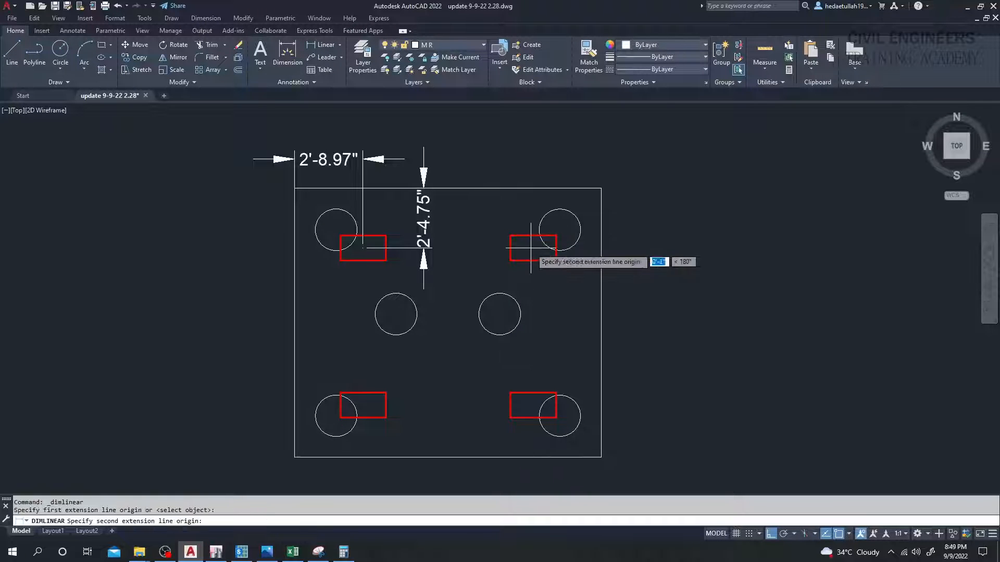
{"action": "left_click", "coordinate": [532, 189]}
{"action": "left_click", "coordinate": [484, 190]}
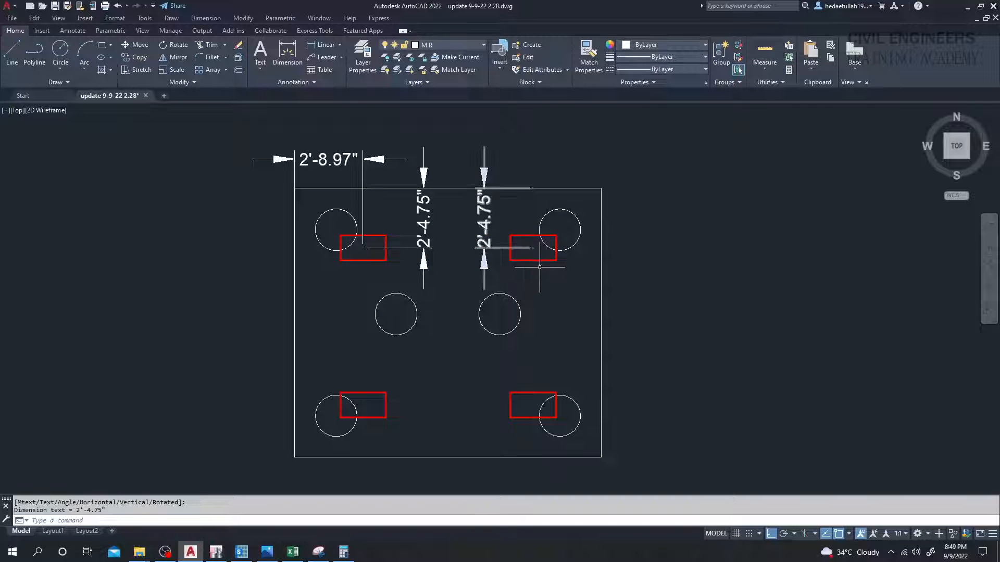
Dimension the horizontal distance from the upper-right column's centre to the cap's right edge, placing the dimension below the column.
{"action": "key", "text": "Return"}
{"action": "left_click", "coordinate": [532, 249]}
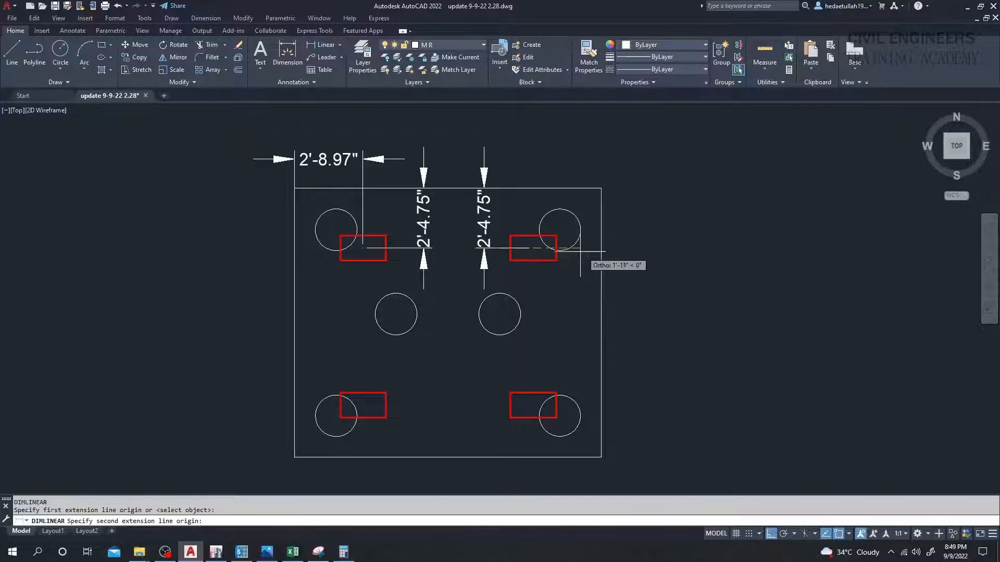
{"action": "left_click", "coordinate": [599, 248]}
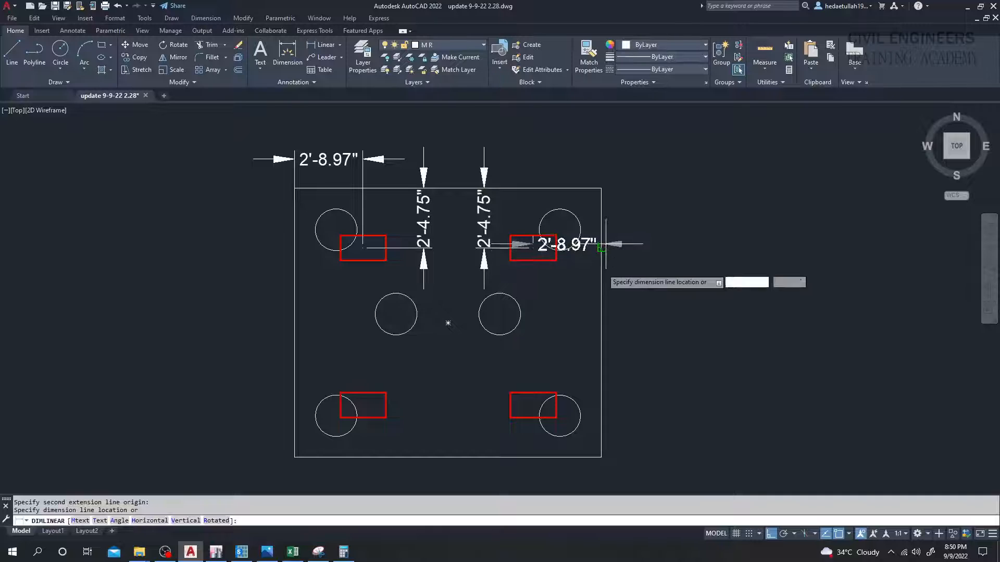
{"action": "left_click", "coordinate": [600, 281]}
{"action": "middle_click_drag", "start_coordinate": [578, 346], "coordinate": [585, 330]}
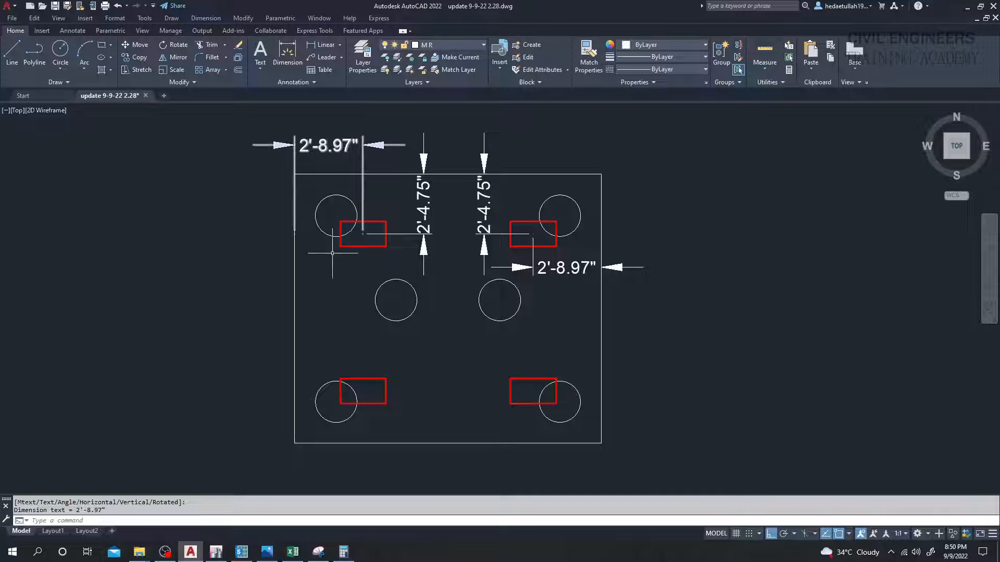
Switch to SAFE and start drawing joint objects with a plan offset X of 32.97 in, checking the value against the AutoCAD dimension.
{"action": "left_click", "coordinate": [241, 551]}
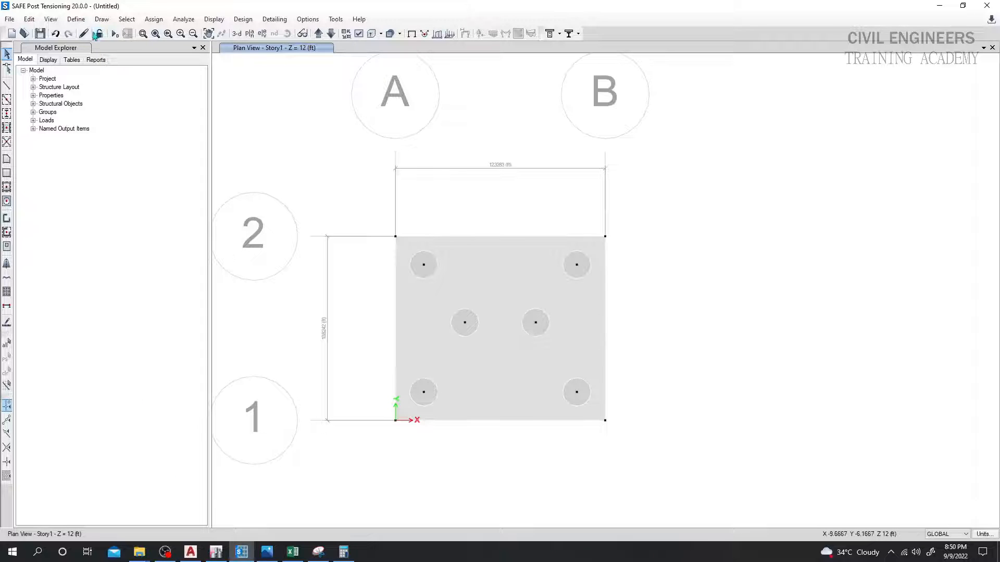
{"action": "left_click", "coordinate": [102, 19]}
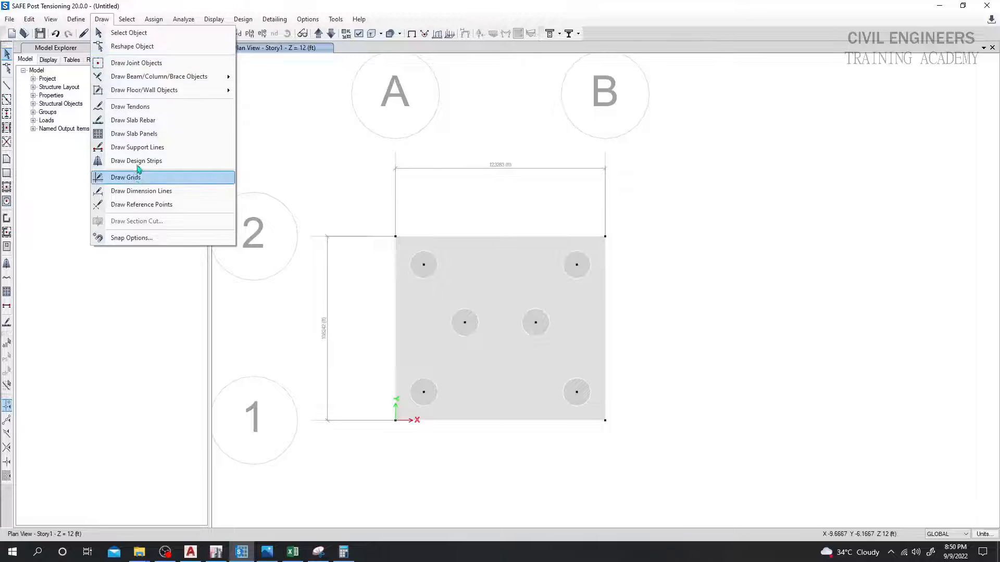
{"action": "left_click", "coordinate": [136, 63]}
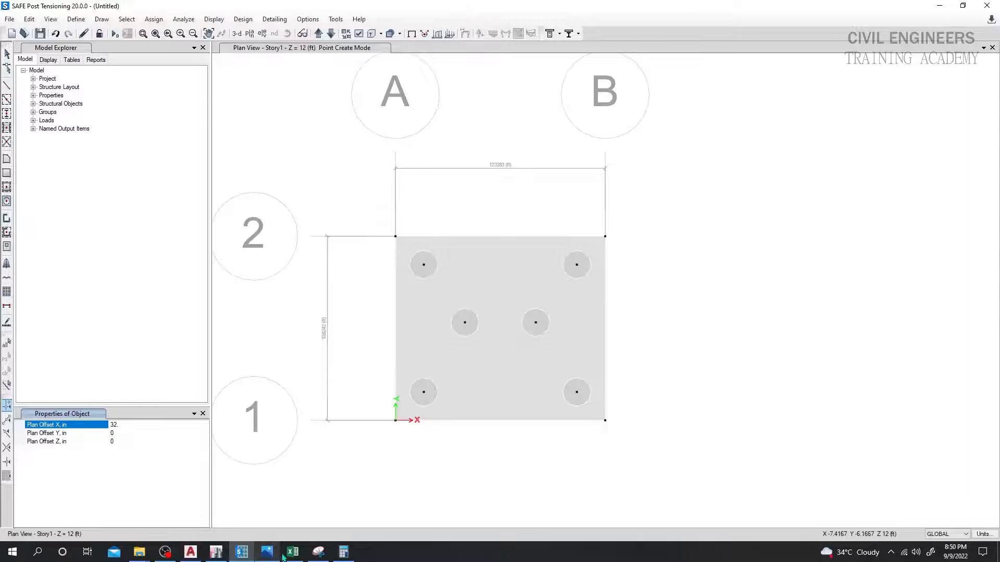
{"action": "left_click", "coordinate": [193, 555]}
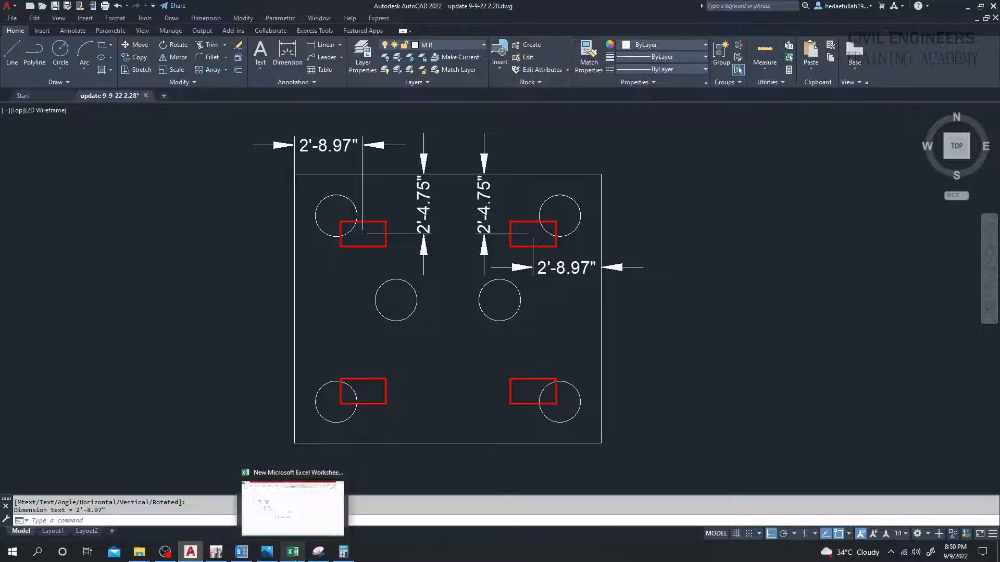
{"action": "mouse_move", "coordinate": [276, 551]}
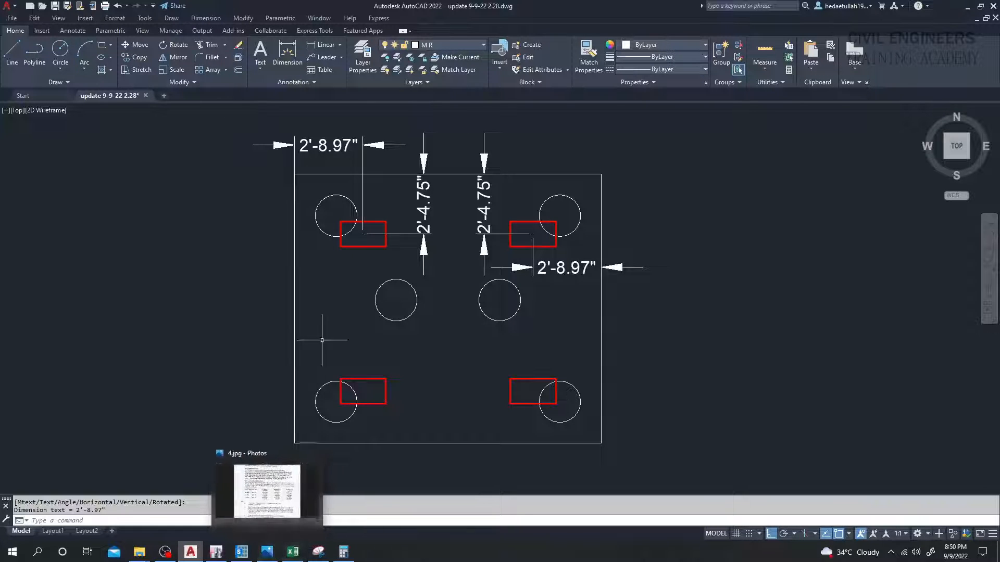
{"action": "left_click", "coordinate": [241, 551]}
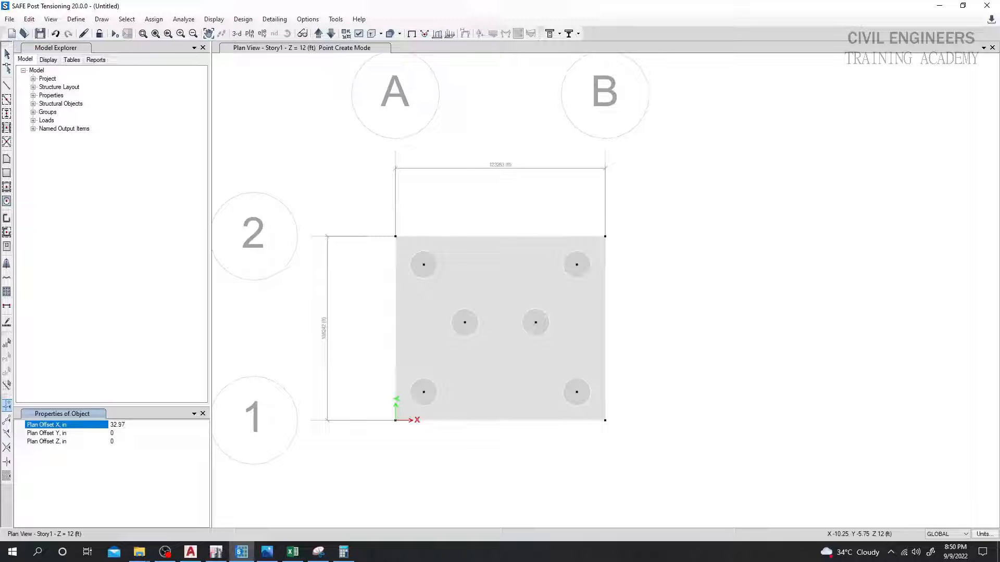
Check the vertical distance from the upper-left column's centre to the cap edge in the AutoCAD drawing.
{"action": "left_click", "coordinate": [126, 435]}
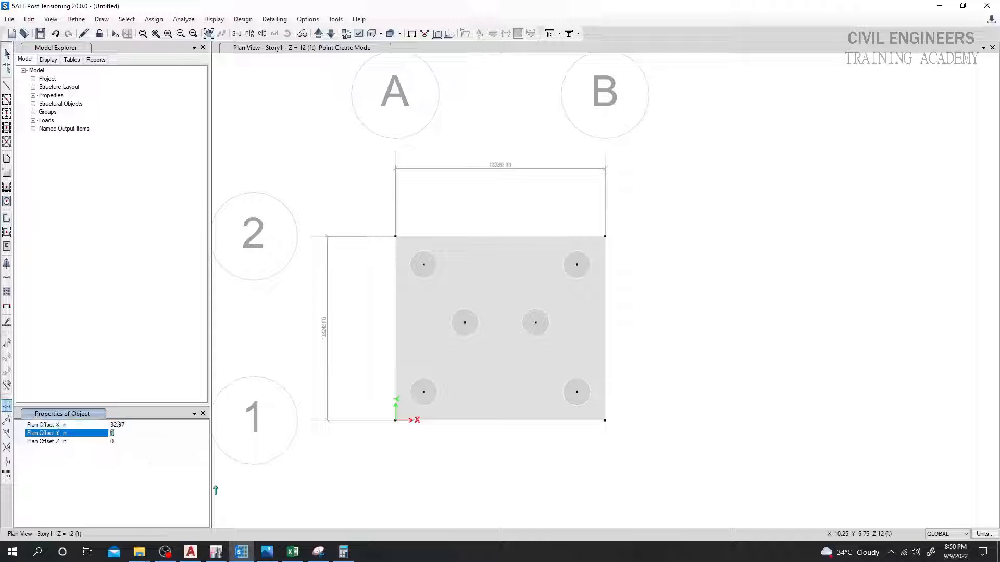
{"action": "left_click", "coordinate": [217, 551]}
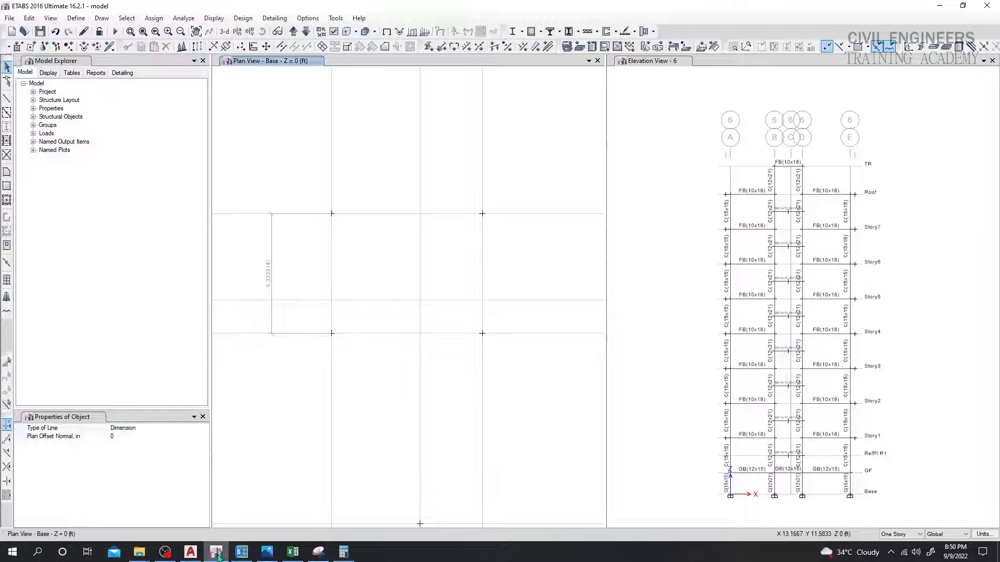
{"action": "left_click", "coordinate": [191, 552]}
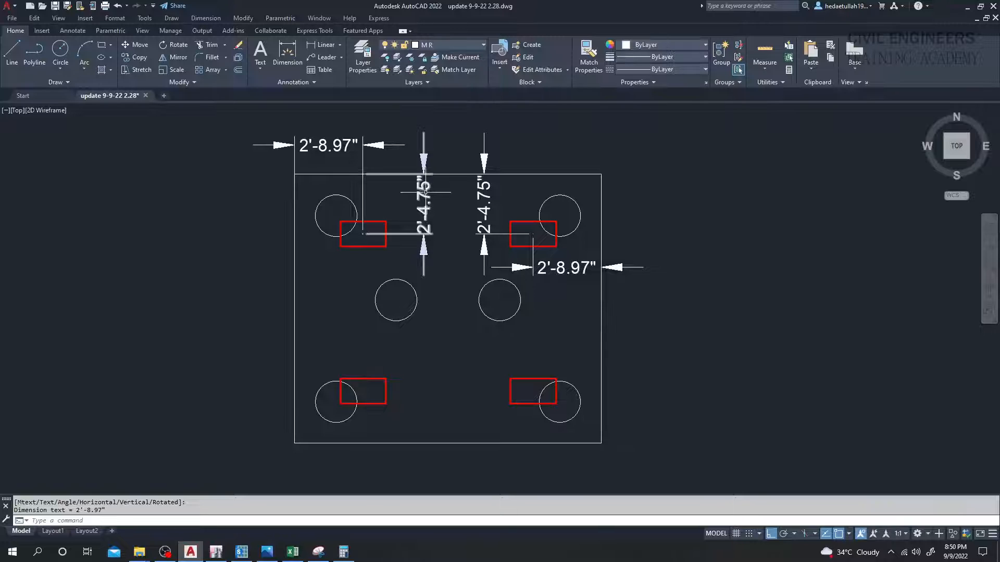
{"action": "left_click", "coordinate": [216, 552]}
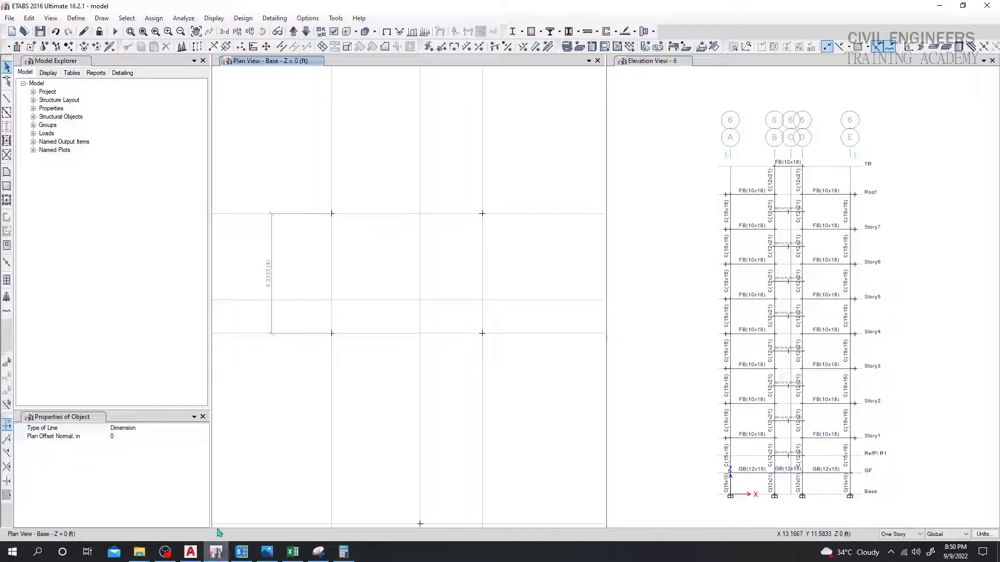
{"action": "left_click", "coordinate": [126, 428]}
{"action": "left_click", "coordinate": [128, 436]}
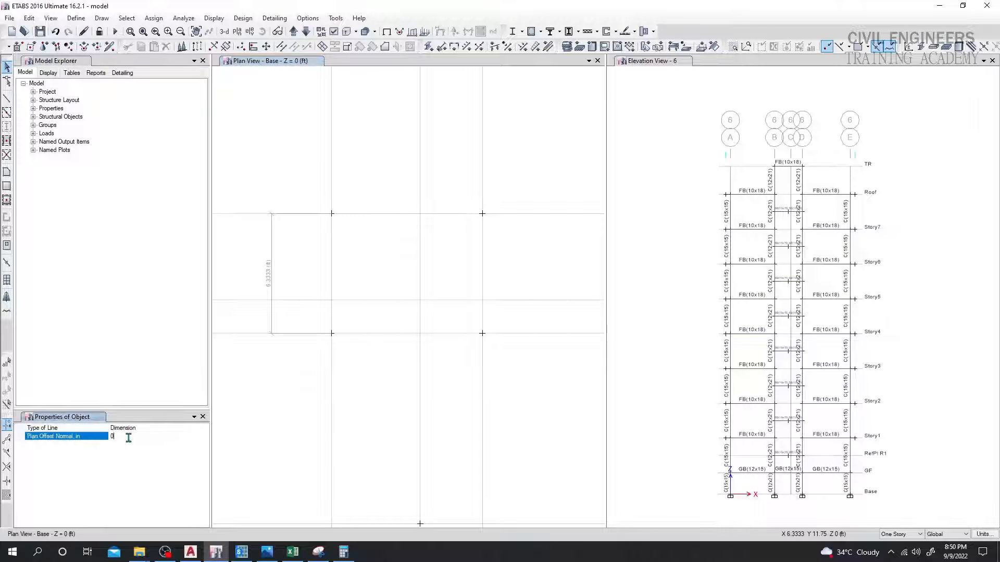
Switch back to SAFE, set the joint's plan offset Y to 28.75 in, and place the joint from grid point A-1.
{"action": "left_click", "coordinate": [241, 552]}
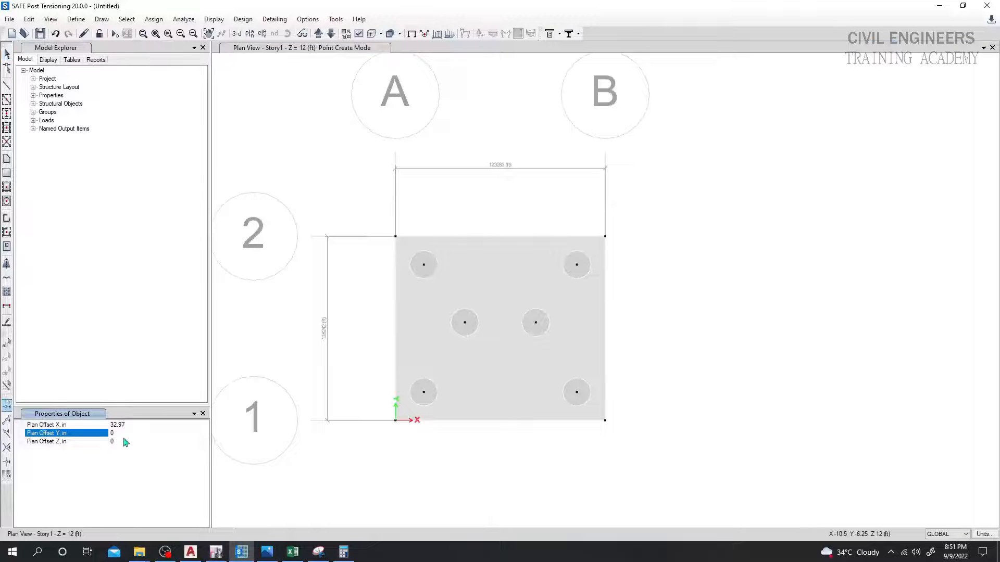
{"action": "left_click_drag", "start_coordinate": [125, 435], "coordinate": [108, 440]}
{"action": "type", "text": "28."}
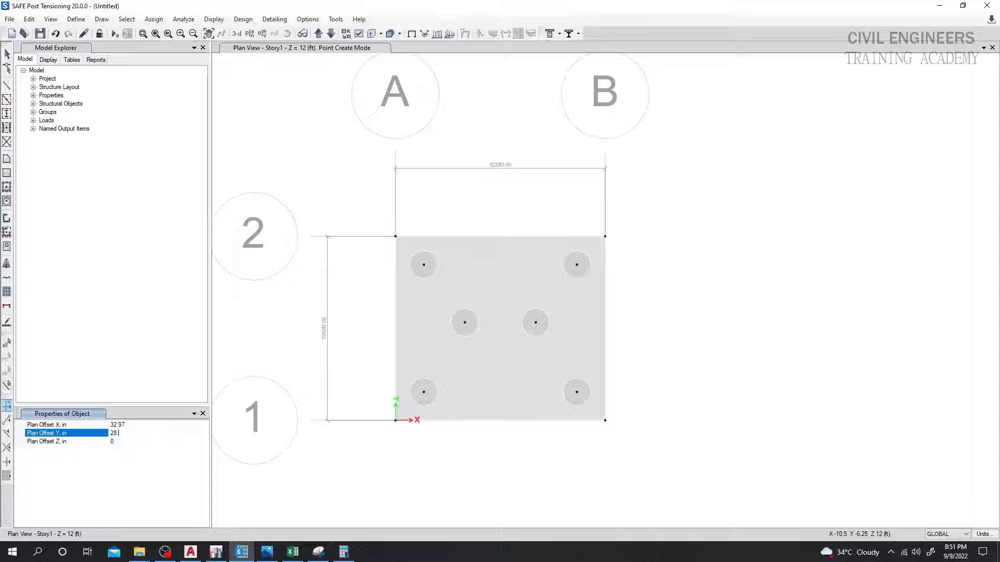
{"action": "left_click", "coordinate": [216, 551]}
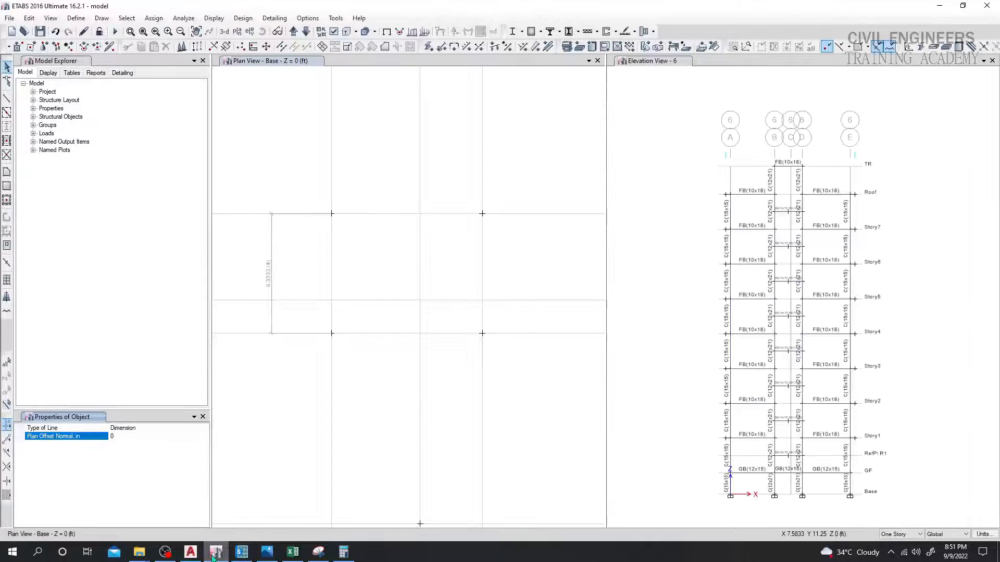
{"action": "left_click", "coordinate": [192, 553]}
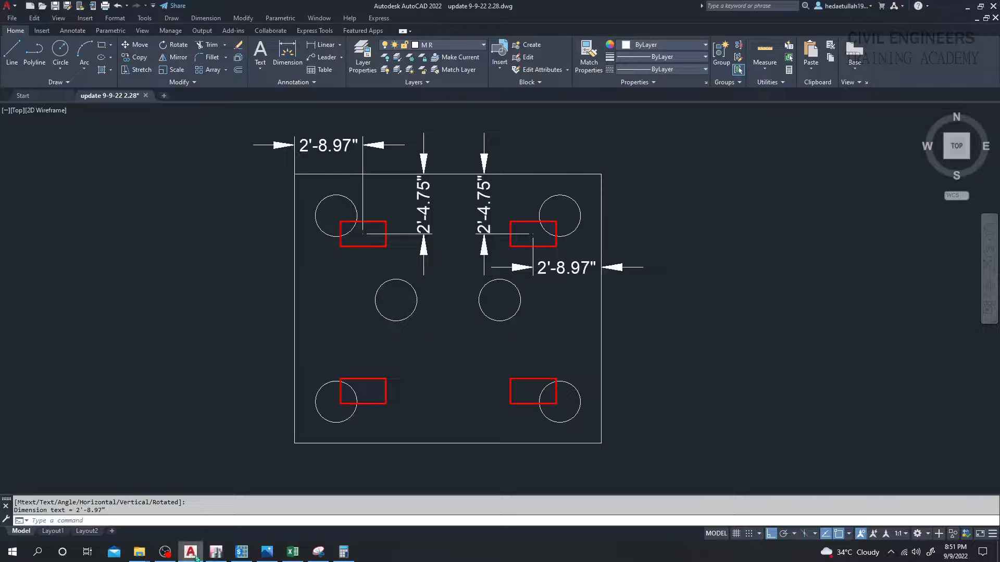
{"action": "left_click", "coordinate": [243, 553]}
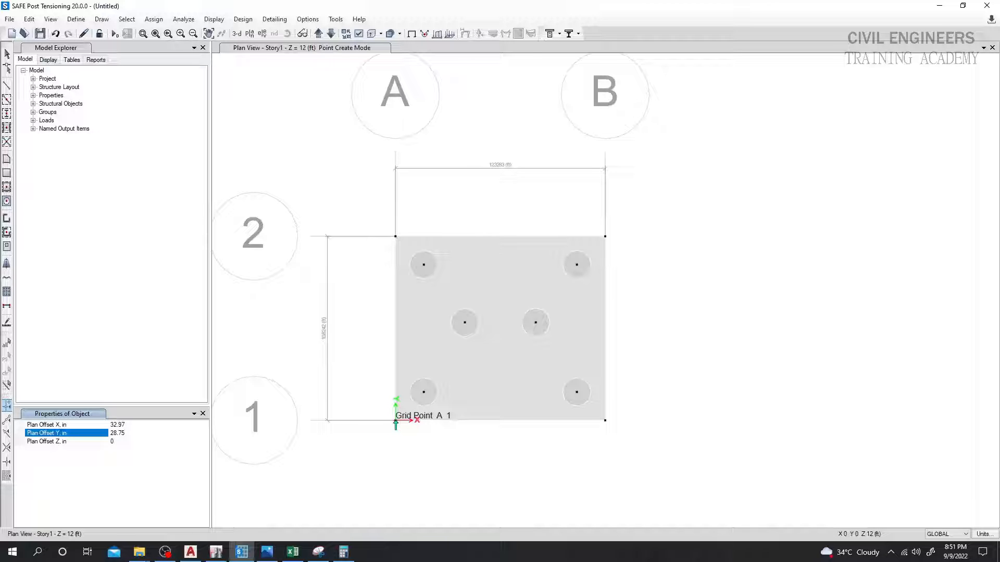
{"action": "left_click", "coordinate": [395, 420]}
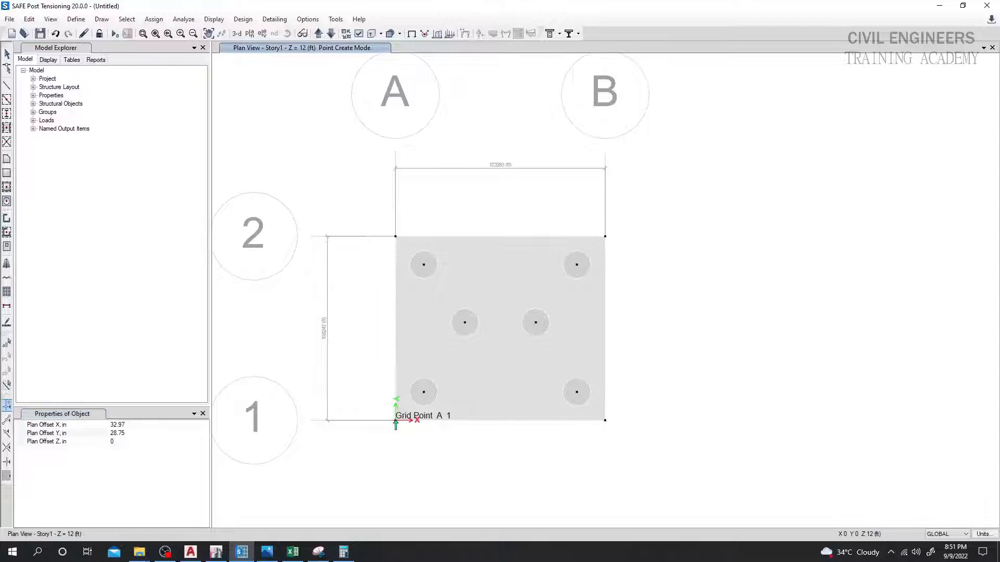
Place joints from grid point A-2 with offsets X 32.97 and Y -28.75 in, and from B-2 with X -32.97 and Y -28.75 in.
{"action": "left_click", "coordinate": [116, 433]}
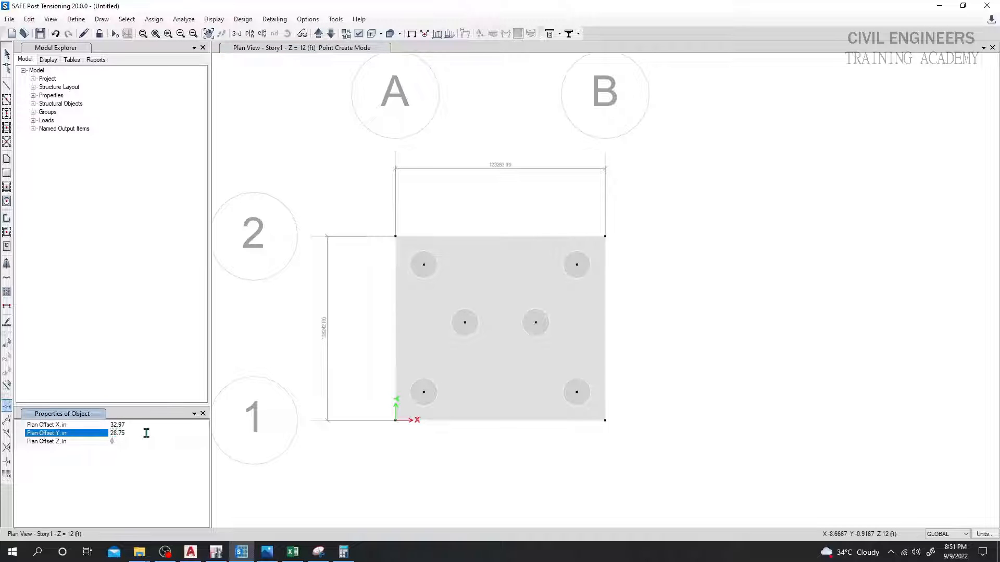
{"action": "left_click", "coordinate": [394, 237]}
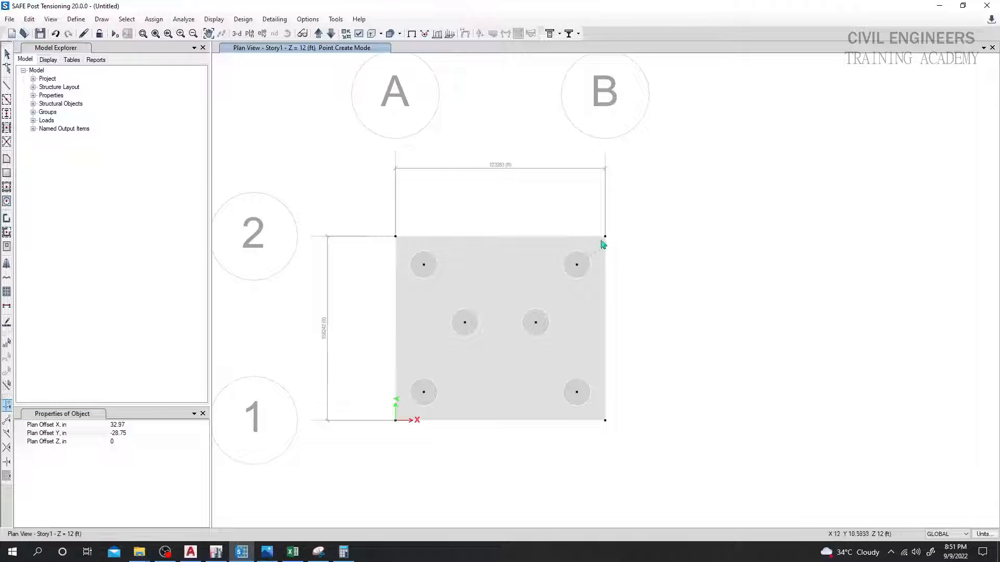
{"action": "left_click", "coordinate": [115, 425]}
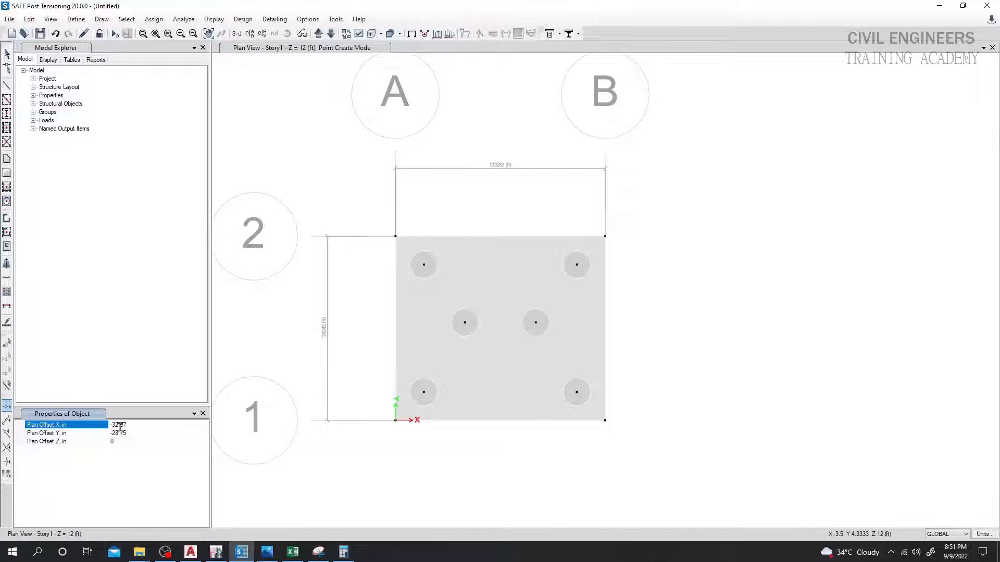
{"action": "left_click", "coordinate": [605, 237]}
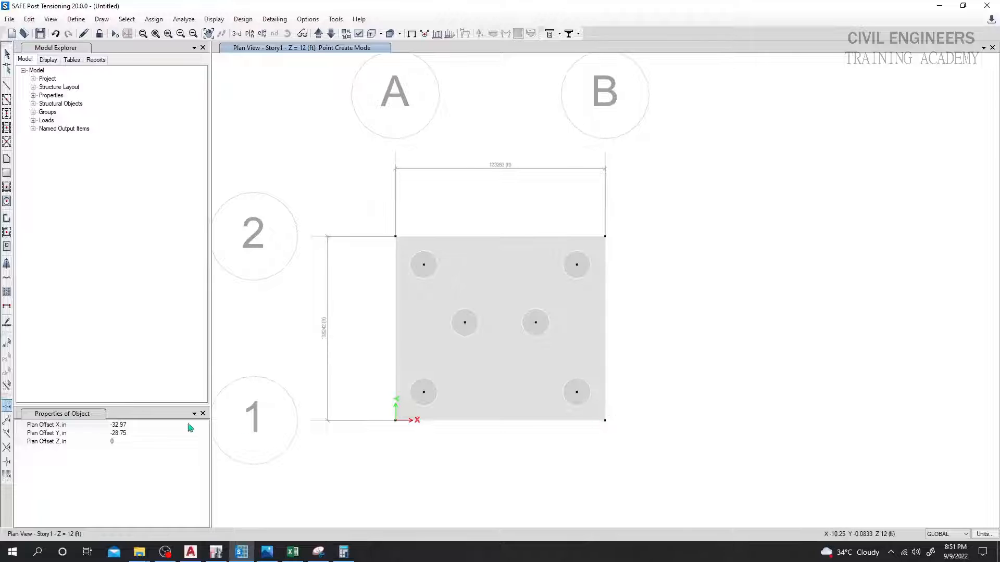
Place a joint from grid point B-1 with offsets X -32.97 and Y 28.75 in, then refresh the window and end joint drawing.
{"action": "left_click", "coordinate": [113, 433]}
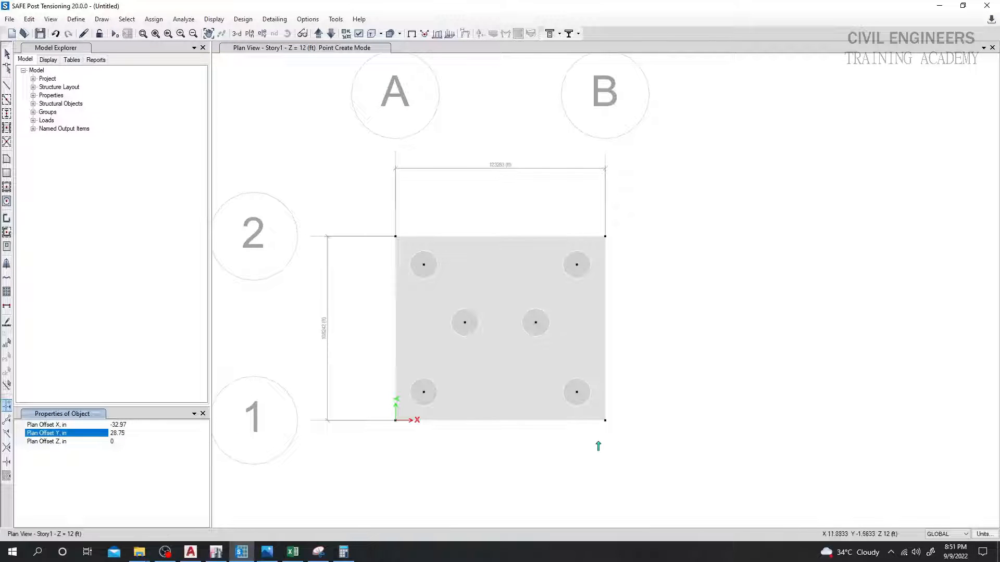
{"action": "left_click", "coordinate": [605, 420]}
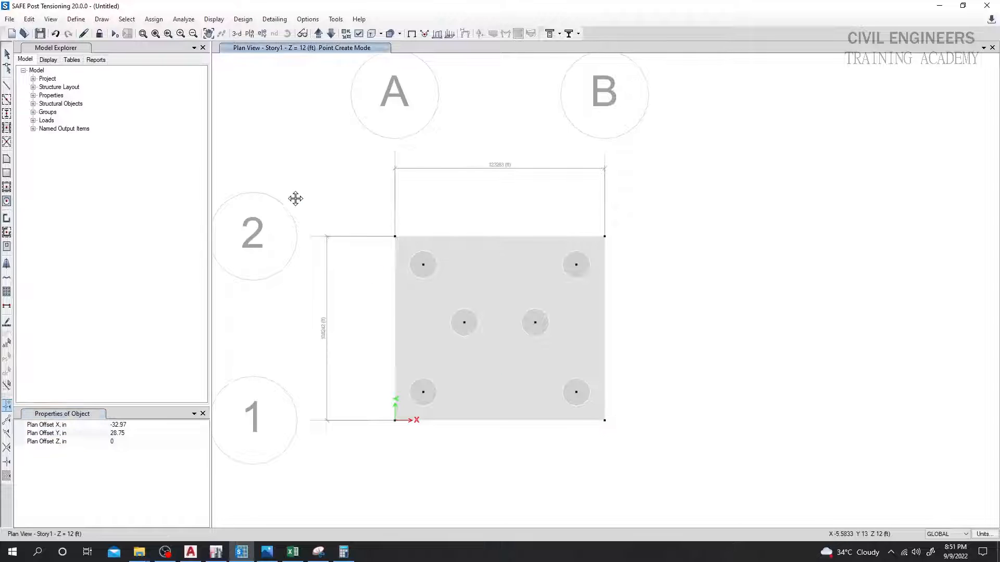
{"action": "left_click", "coordinate": [76, 19]}
{"action": "mouse_move", "coordinate": [52, 21]}
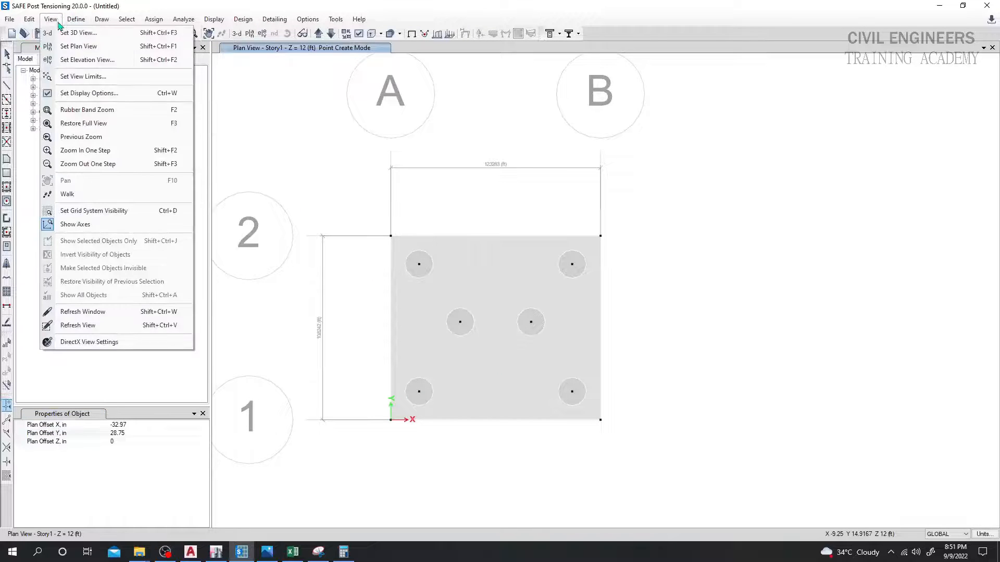
{"action": "left_click", "coordinate": [92, 311]}
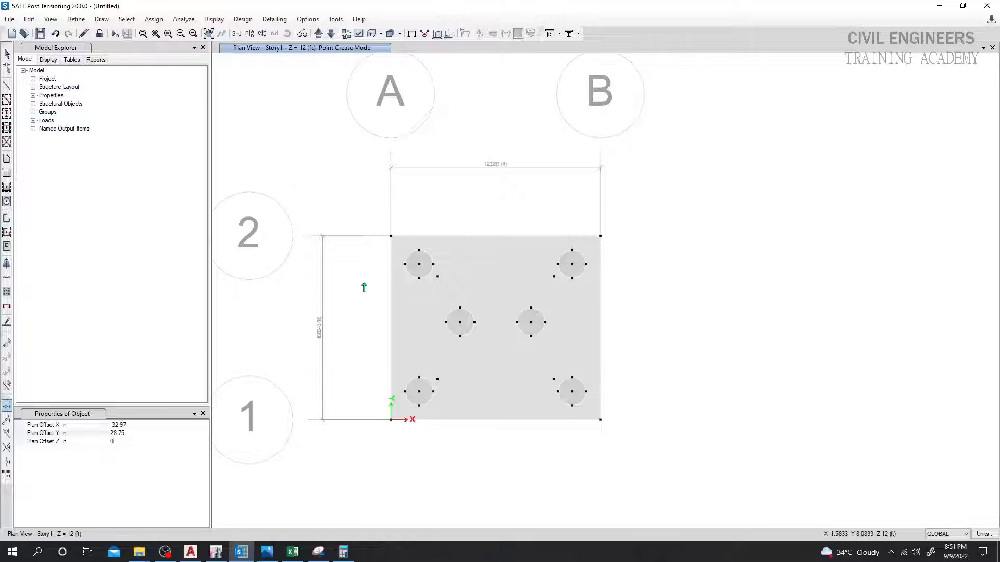
{"action": "key", "text": "Escape"}
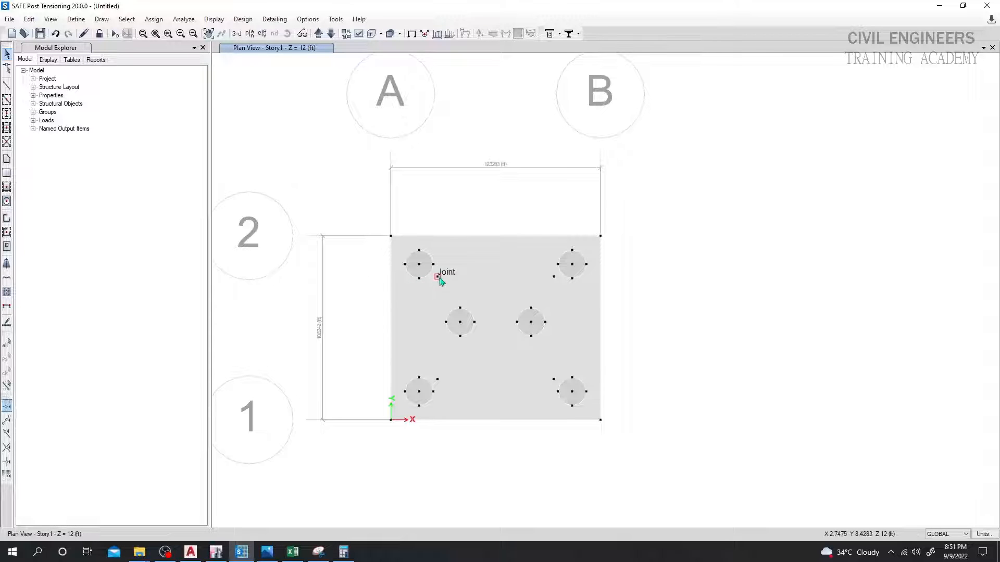
Switch to AutoCAD and dimension the upper-left column's horizontal width, placing the dimension just above the column.
{"action": "left_click", "coordinate": [409, 561]}
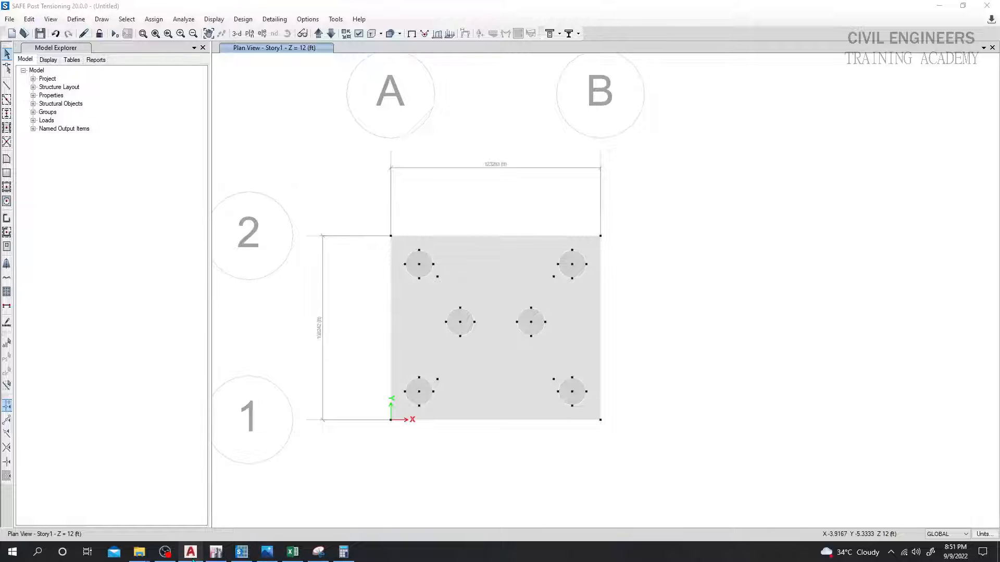
{"action": "left_click", "coordinate": [192, 558]}
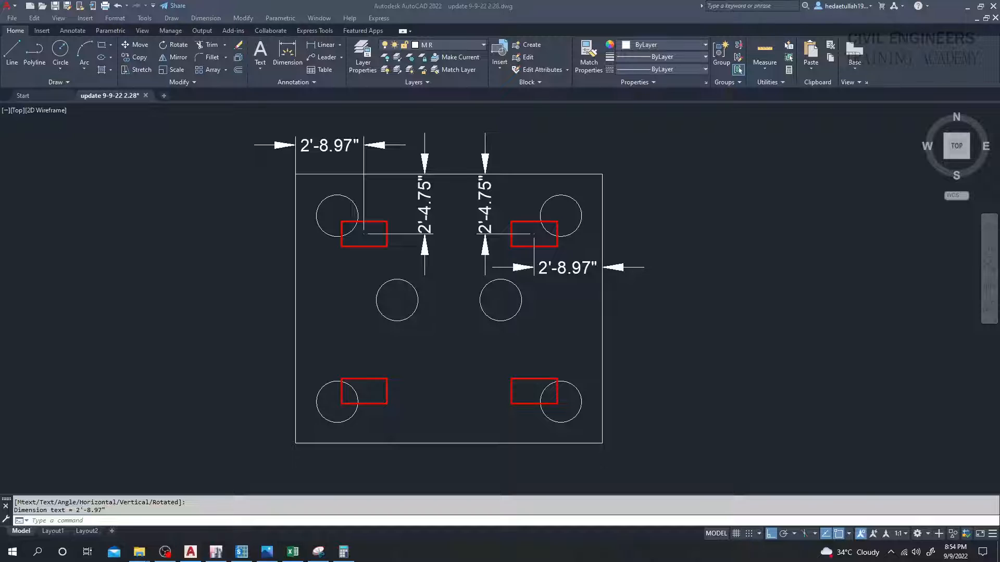
{"action": "left_click", "coordinate": [366, 313]}
{"action": "middle_click_drag", "start_coordinate": [363, 297], "coordinate": [354, 299]}
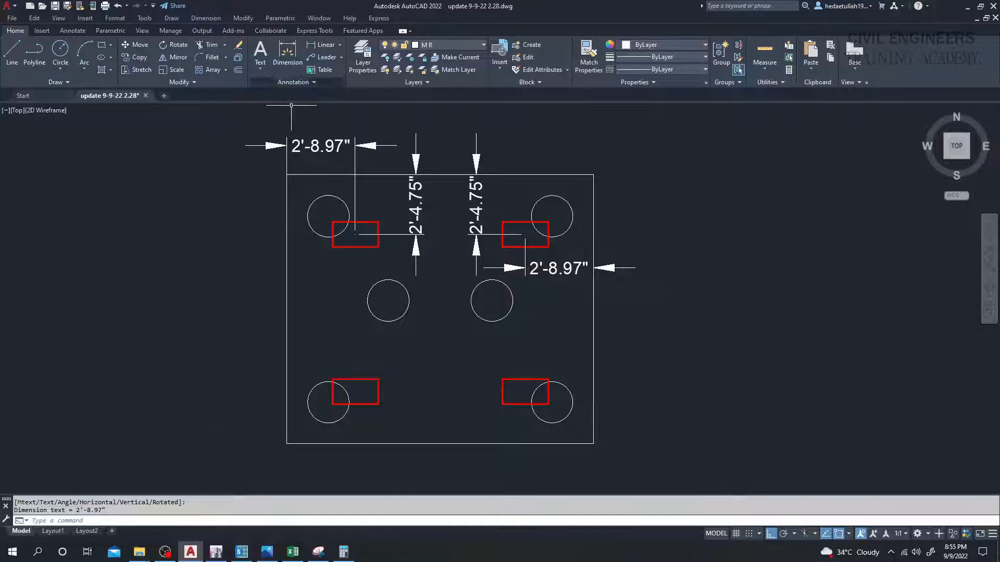
{"action": "left_click", "coordinate": [322, 45]}
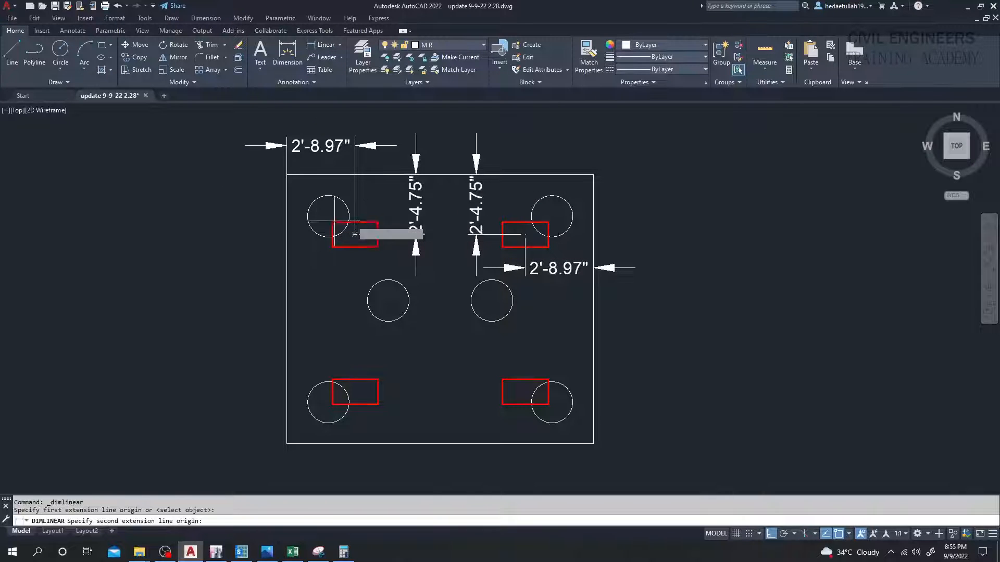
{"action": "left_click", "coordinate": [354, 234]}
{"action": "left_click", "coordinate": [378, 222]}
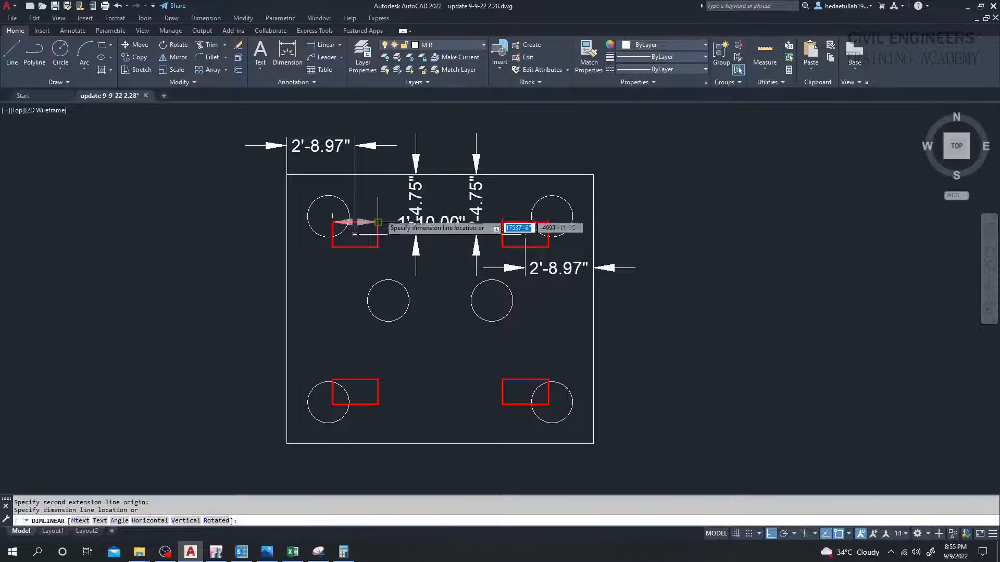
{"action": "left_click", "coordinate": [378, 210]}
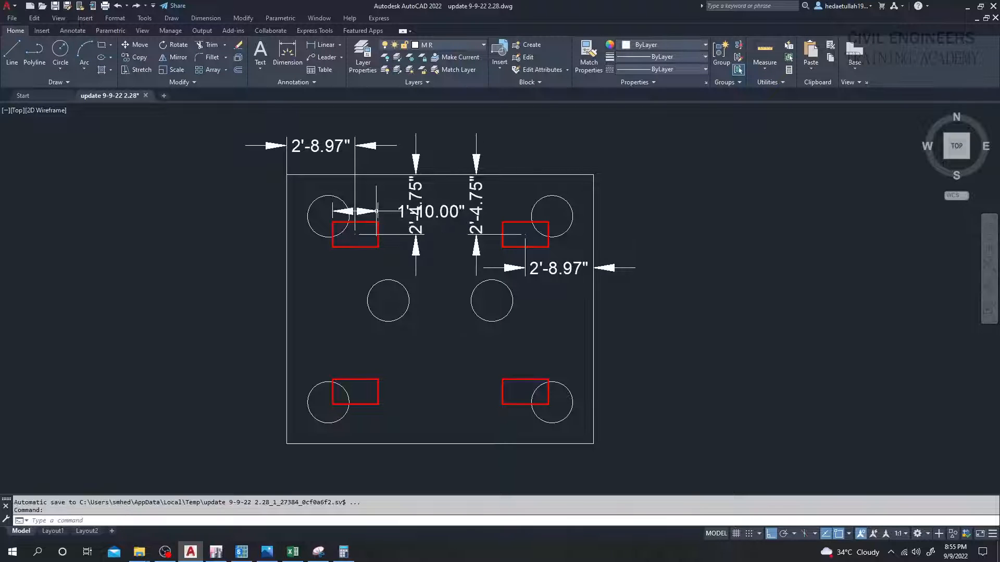
{"action": "scroll", "coordinate": [427, 210], "scroll_direction": "up", "scroll_amount": 4}
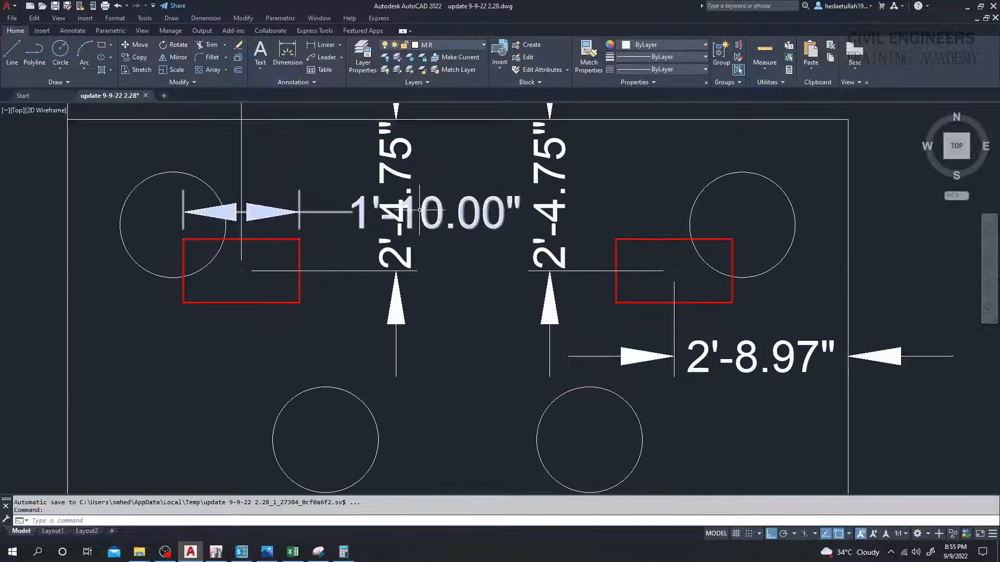
{"action": "scroll", "coordinate": [419, 211], "scroll_direction": "down", "scroll_amount": 5}
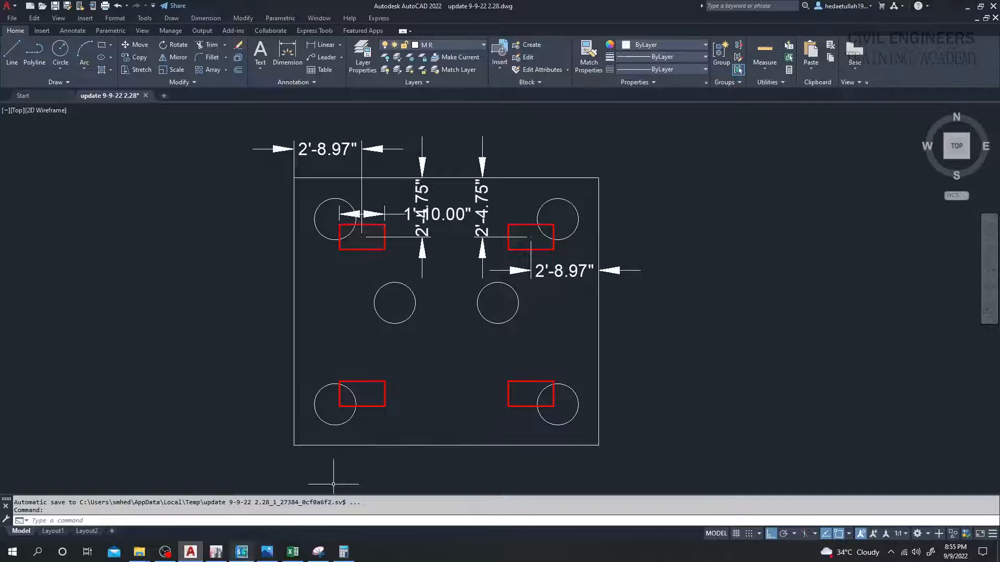
Switch to ETABS and examine the column locations on the base plan around grids B, D, 3 and 5.
{"action": "left_click", "coordinate": [216, 551]}
{"action": "left_click", "coordinate": [640, 432]}
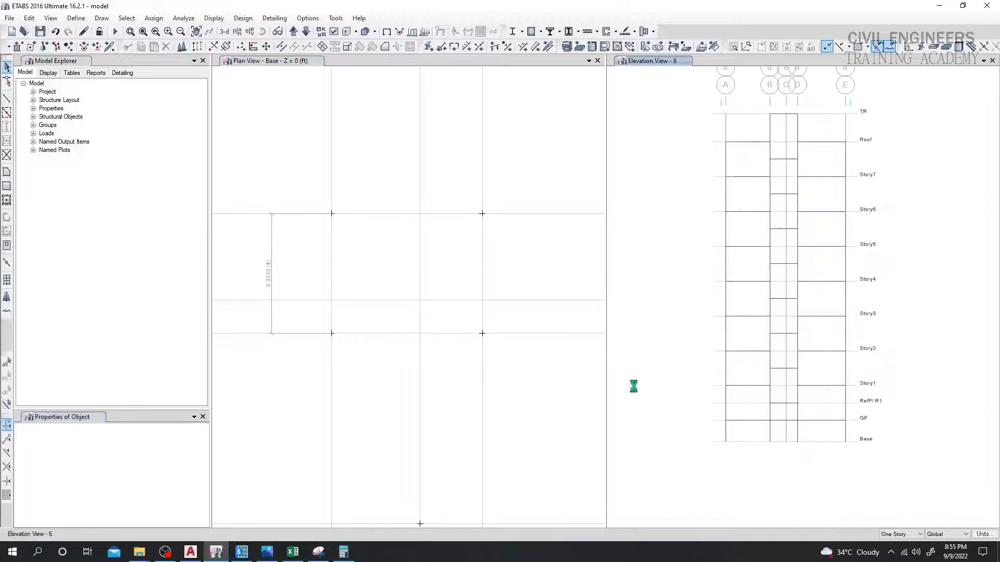
{"action": "middle_click_drag", "start_coordinate": [382, 277], "coordinate": [396, 312]}
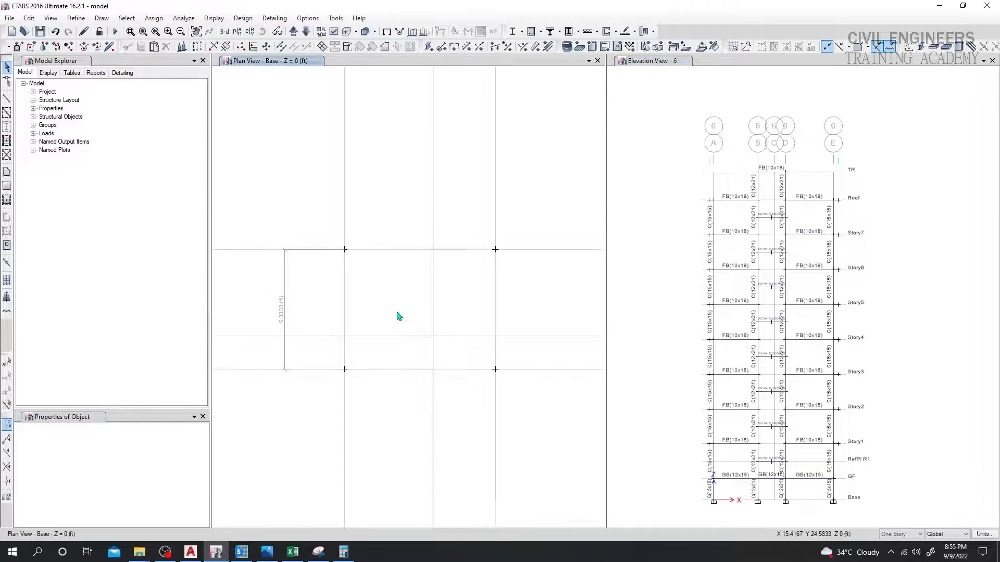
{"action": "scroll", "coordinate": [396, 312], "scroll_direction": "down", "scroll_amount": 5}
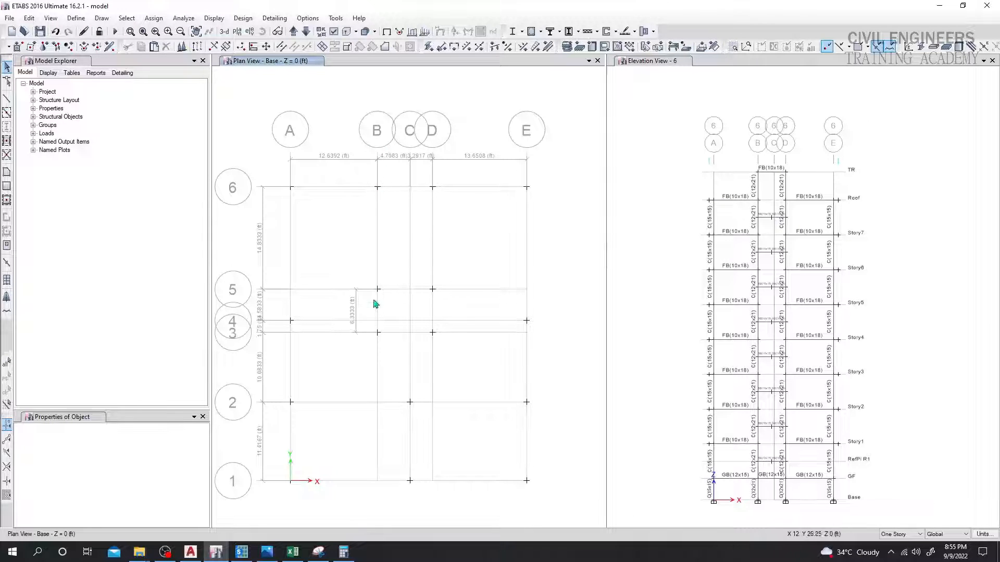
Switch to AutoCAD and examine the column labels around the lift in the typical beam plan.
{"action": "left_click", "coordinate": [191, 552]}
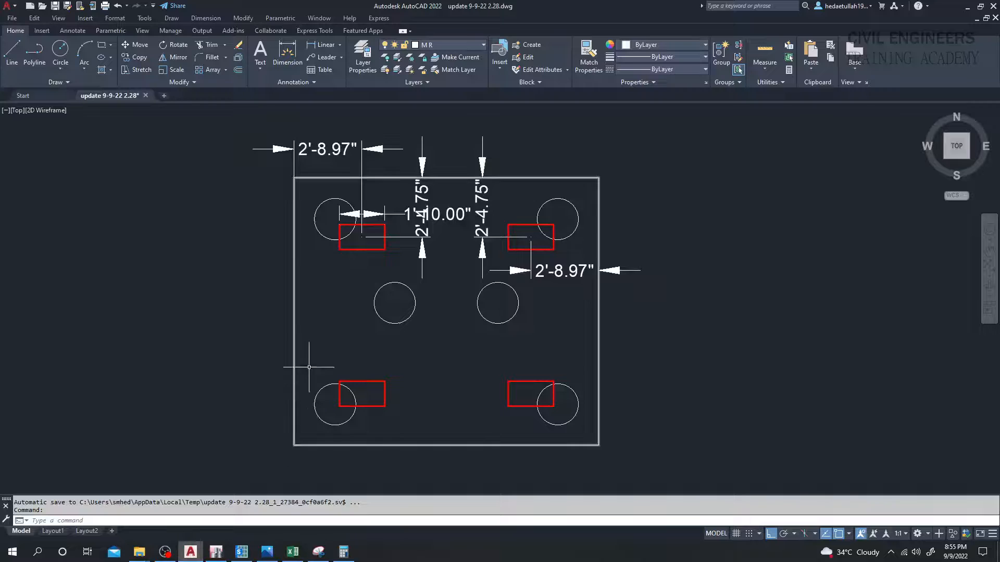
{"action": "scroll", "coordinate": [309, 367], "scroll_direction": "down", "scroll_amount": 12}
{"action": "mouse_move", "coordinate": [478, 317]}
{"action": "middle_mouse_down"}
{"action": "mouse_move", "coordinate": [498, 327]}
{"action": "mouse_move", "coordinate": [431, 312]}
{"action": "mouse_move", "coordinate": [380, 446]}
{"action": "mouse_move", "coordinate": [391, 234]}
{"action": "middle_mouse_up"}
{"action": "scroll", "coordinate": [524, 374], "scroll_direction": "up", "scroll_amount": 4}
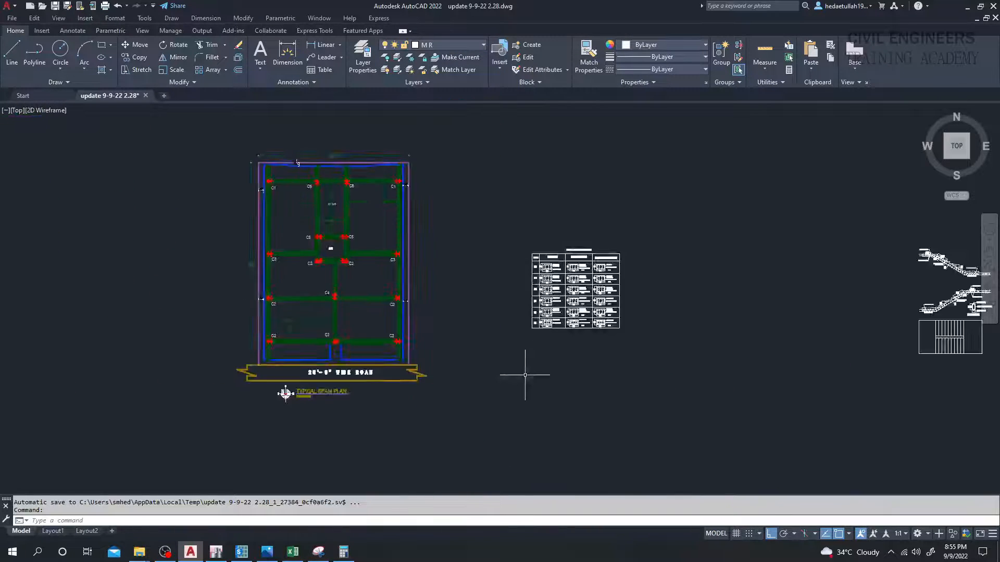
{"action": "scroll", "coordinate": [419, 264], "scroll_direction": "up", "scroll_amount": 5}
{"action": "scroll", "coordinate": [203, 321], "scroll_direction": "up", "scroll_amount": 2}
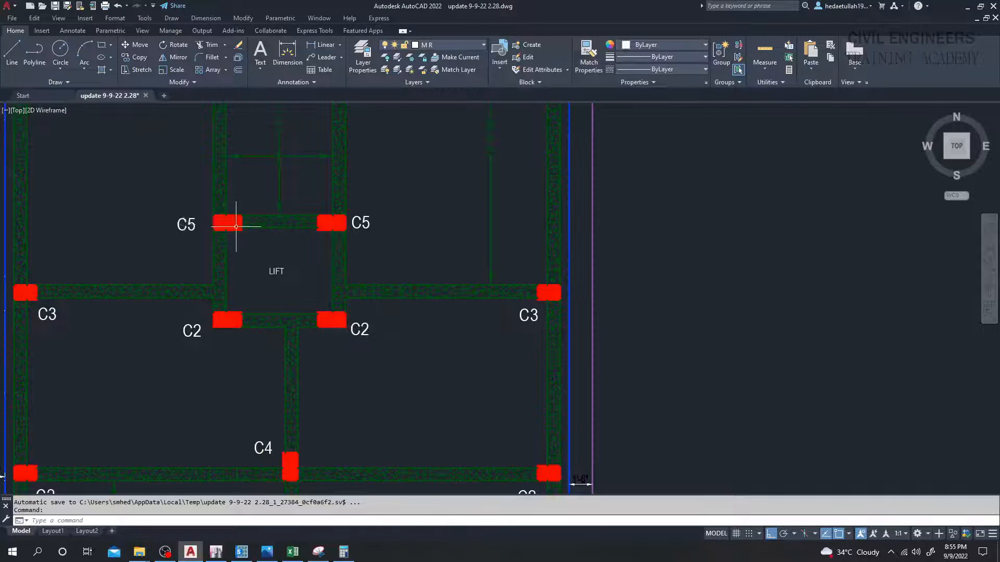
Examine the section sizes of columns C2 and C5 in the column schedule.
{"action": "scroll", "coordinate": [236, 226], "scroll_direction": "down", "scroll_amount": 5}
{"action": "scroll", "coordinate": [487, 294], "scroll_direction": "up", "scroll_amount": 5}
{"action": "scroll", "coordinate": [396, 305], "scroll_direction": "up", "scroll_amount": 2}
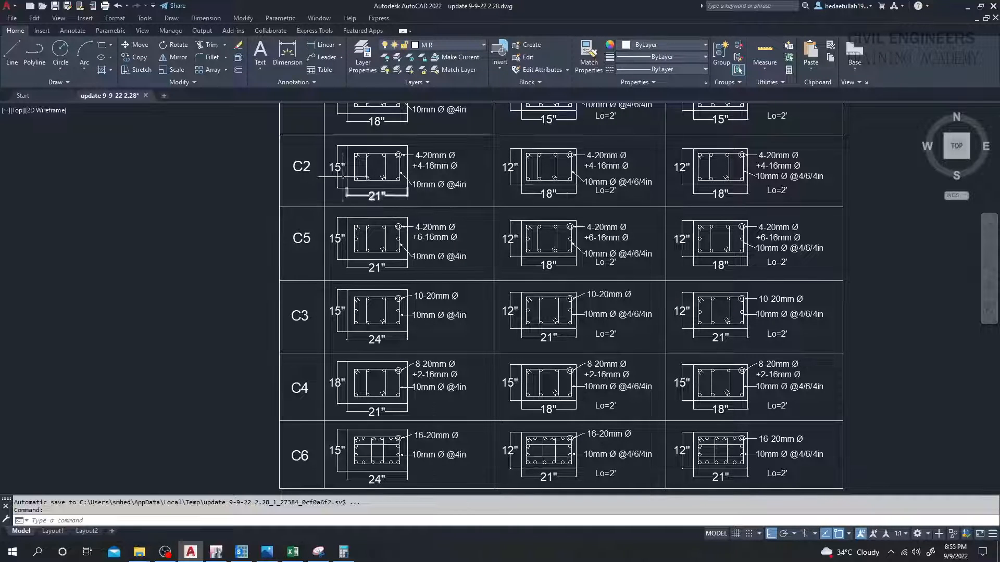
Glance at the ETABS base plan again and switch back to the pile cap plan in SAFE.
{"action": "left_click", "coordinate": [216, 553]}
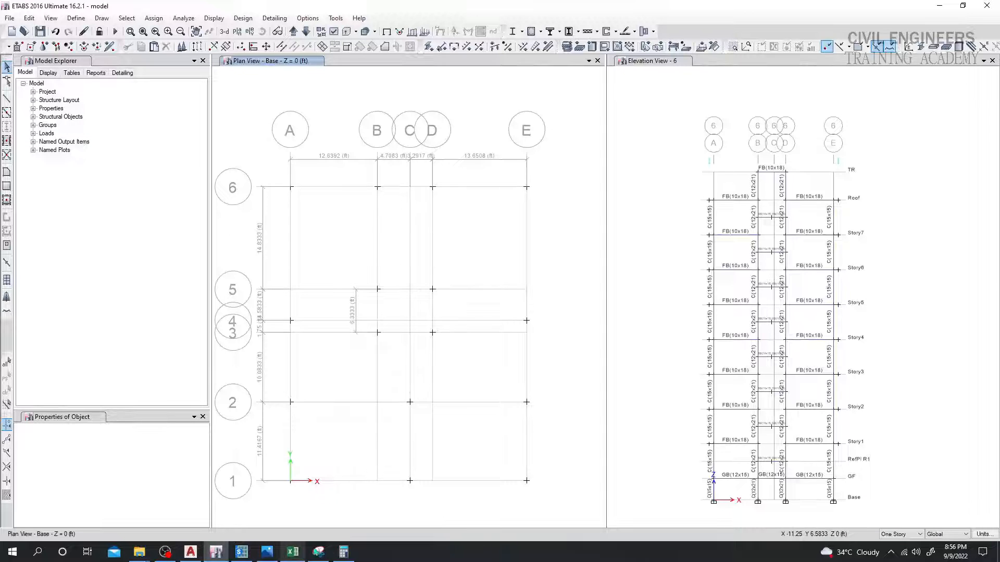
{"action": "left_click", "coordinate": [189, 552]}
{"action": "left_click", "coordinate": [245, 553]}
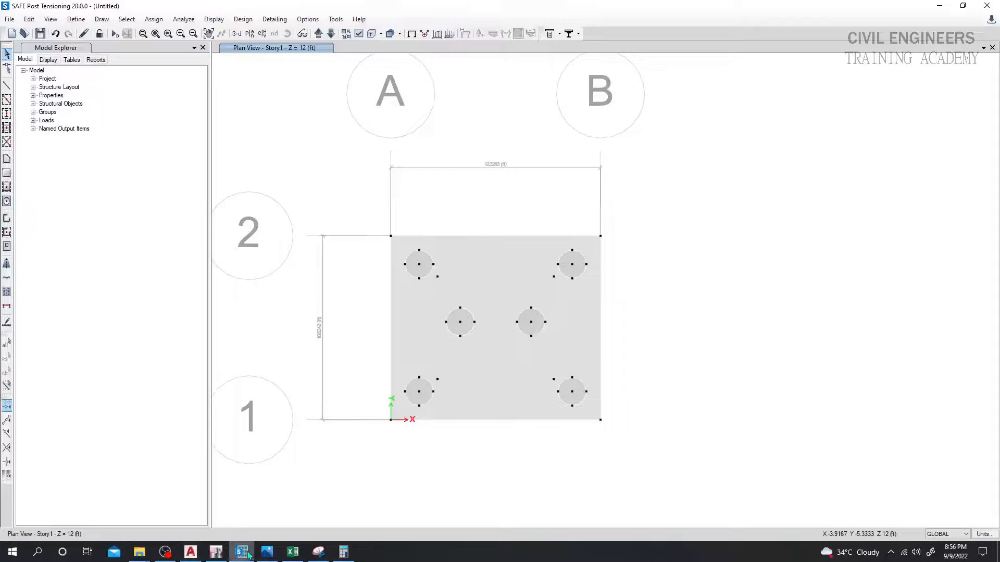
Start drawing a new area object in the plan with Rectangular shape and the Col property.
{"action": "middle_click_drag", "start_coordinate": [295, 336], "coordinate": [356, 324]}
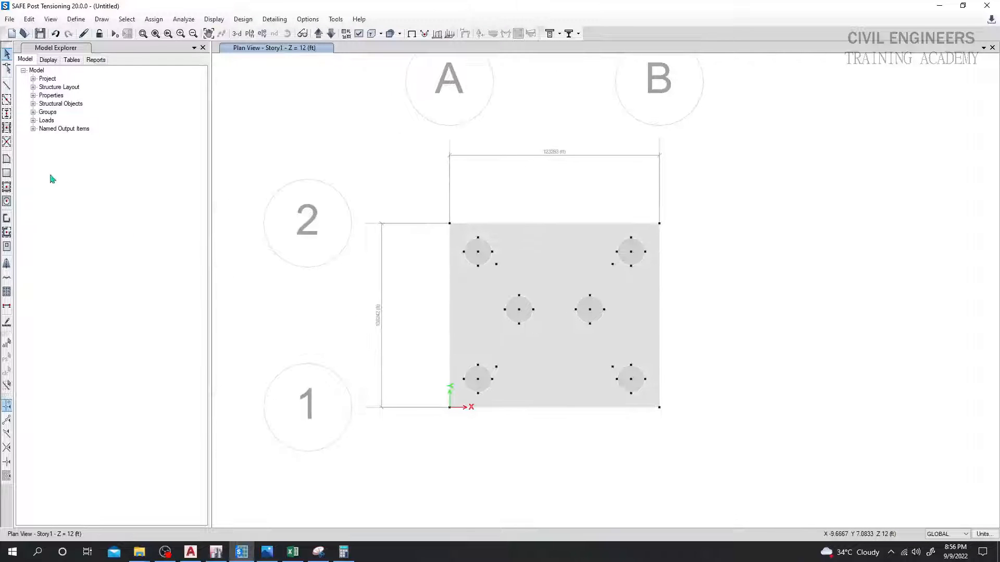
{"action": "left_click", "coordinate": [6, 201]}
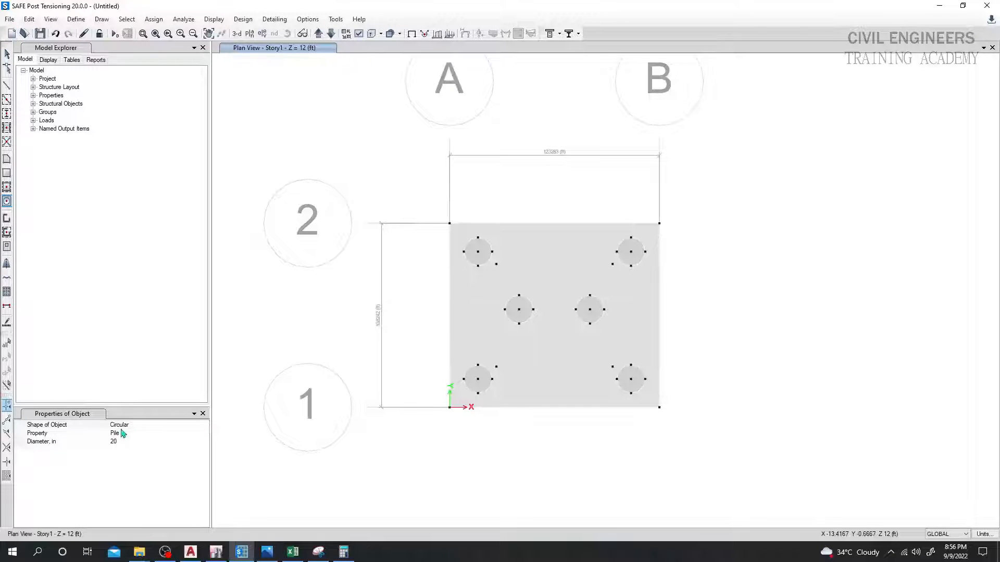
{"action": "left_click", "coordinate": [128, 426]}
{"action": "left_click", "coordinate": [205, 425]}
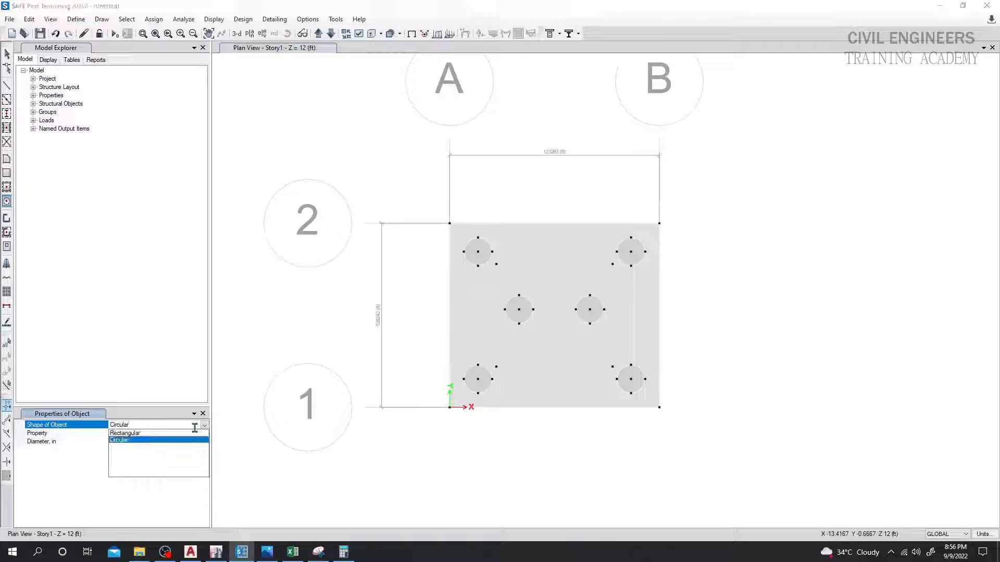
{"action": "left_click", "coordinate": [125, 433]}
{"action": "left_click", "coordinate": [128, 435]}
{"action": "left_click", "coordinate": [204, 433]}
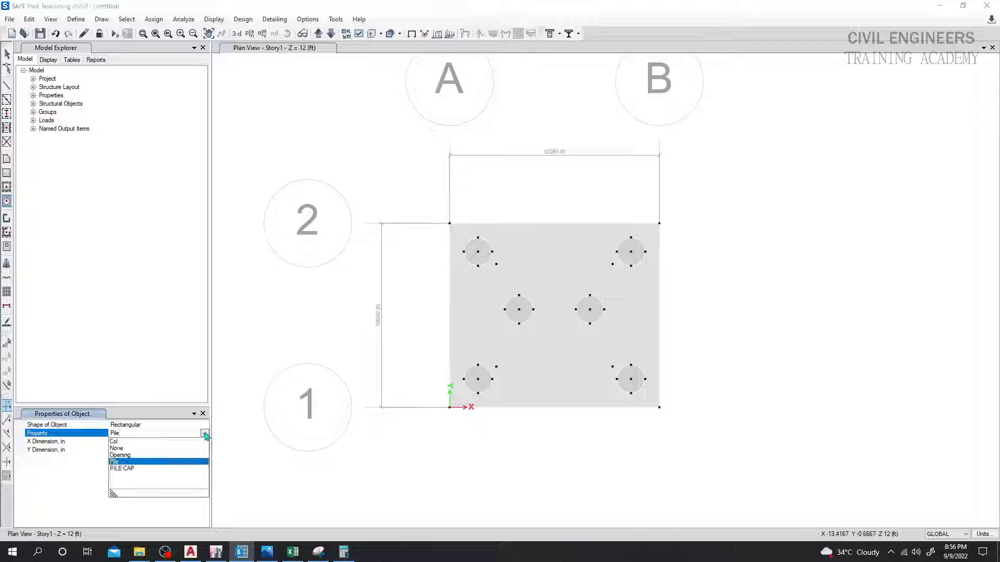
{"action": "left_click", "coordinate": [131, 441]}
Set the column's X dimension to 21 in and Y dimension to 15 in, checking the size against the AutoCAD column schedule.
{"action": "left_click", "coordinate": [122, 441]}
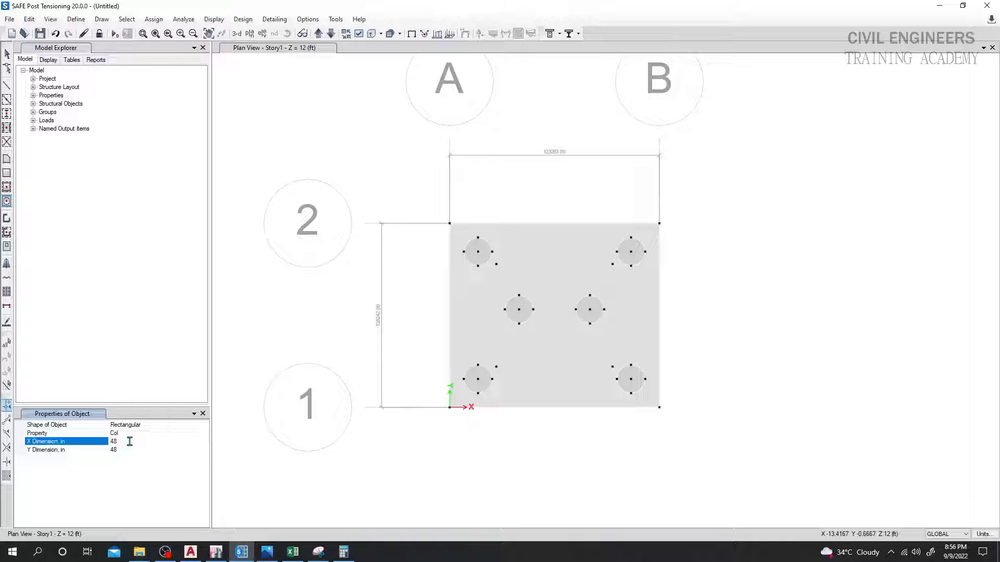
{"action": "left_click", "coordinate": [116, 443]}
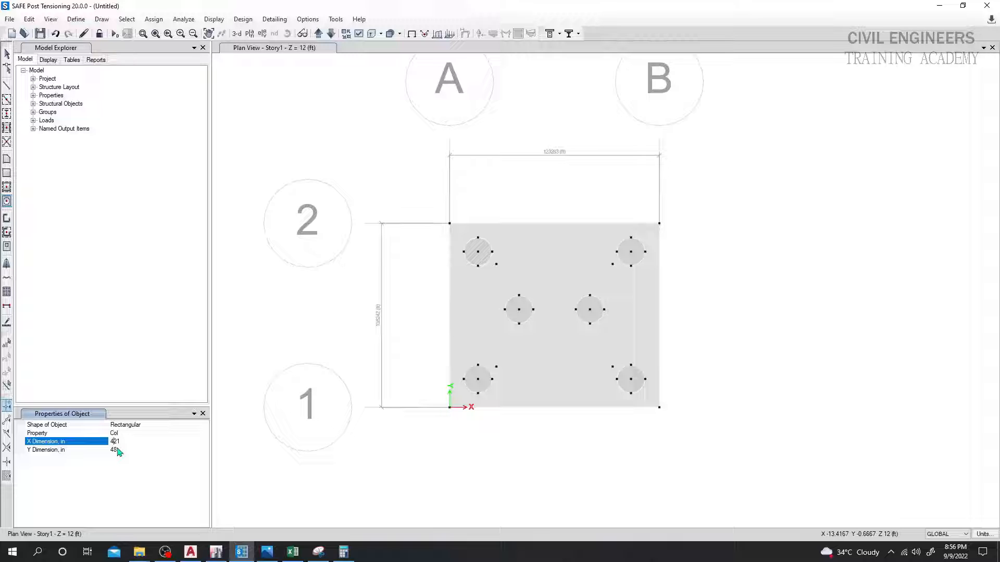
{"action": "left_click", "coordinate": [128, 451]}
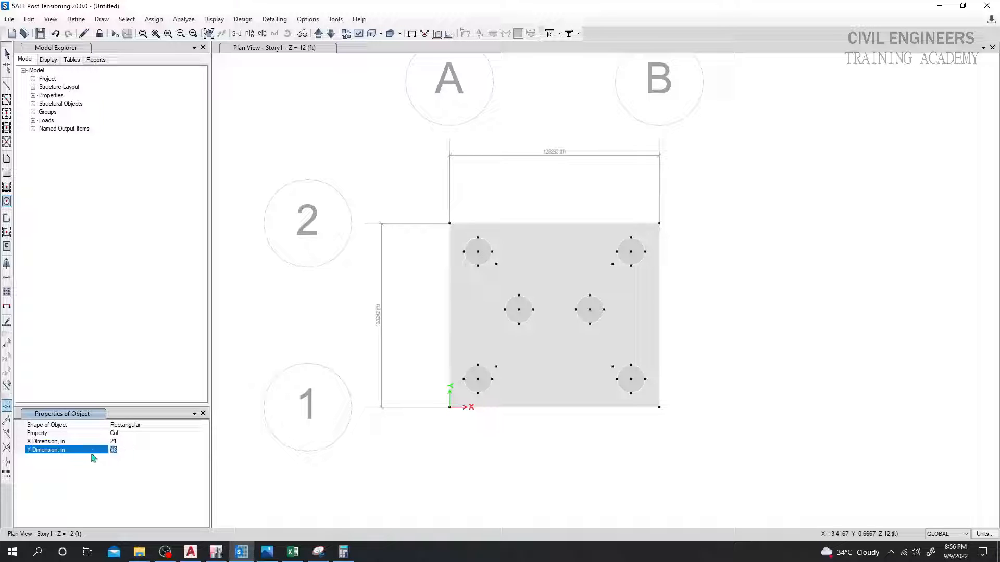
{"action": "type", "text": "15"}
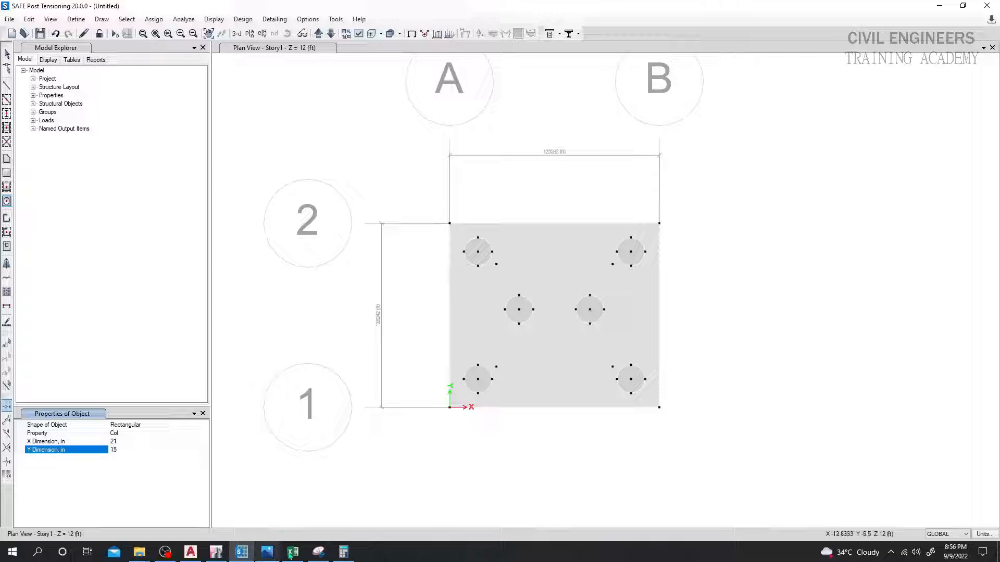
{"action": "left_click", "coordinate": [191, 553]}
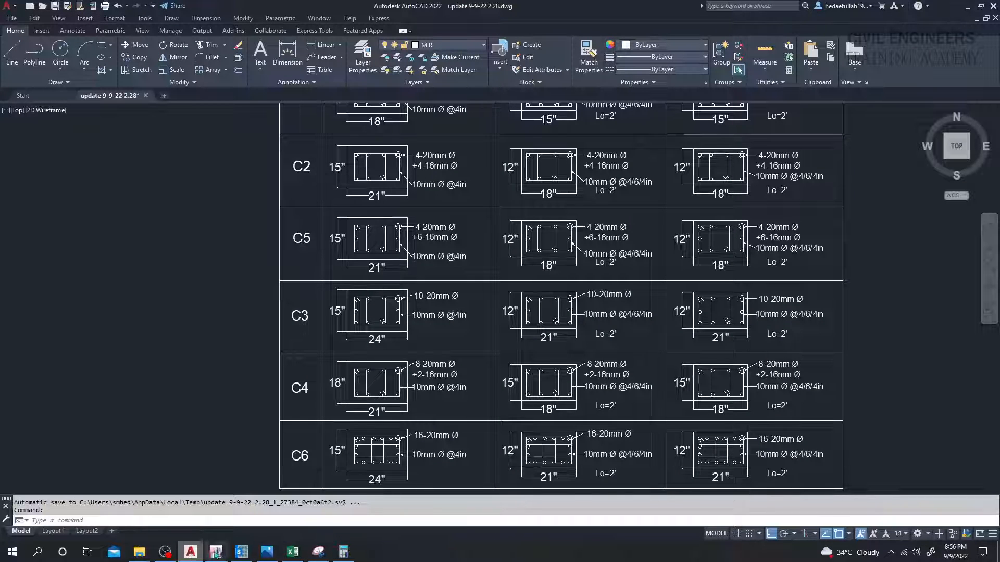
{"action": "left_click", "coordinate": [242, 552]}
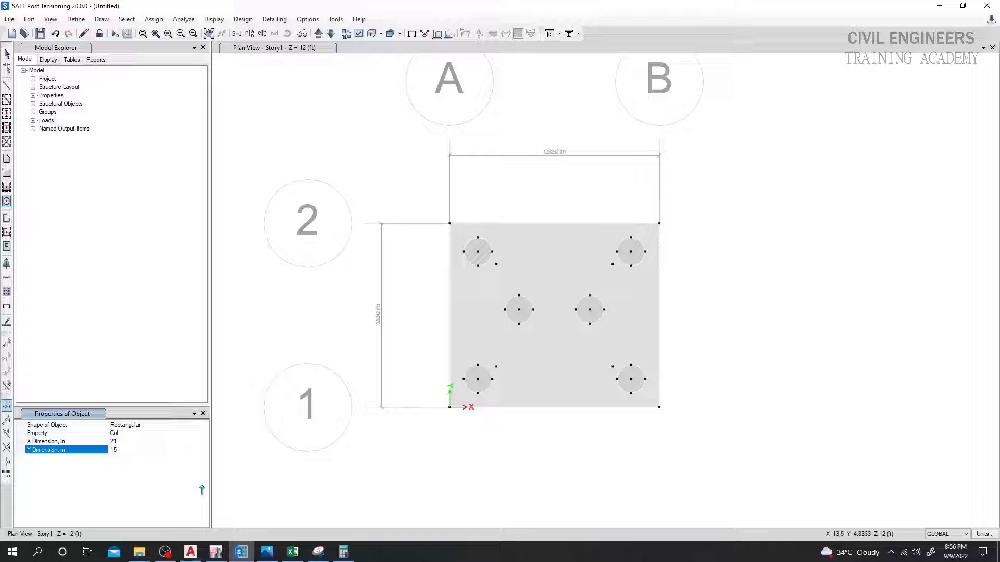
{"action": "left_click", "coordinate": [132, 451]}
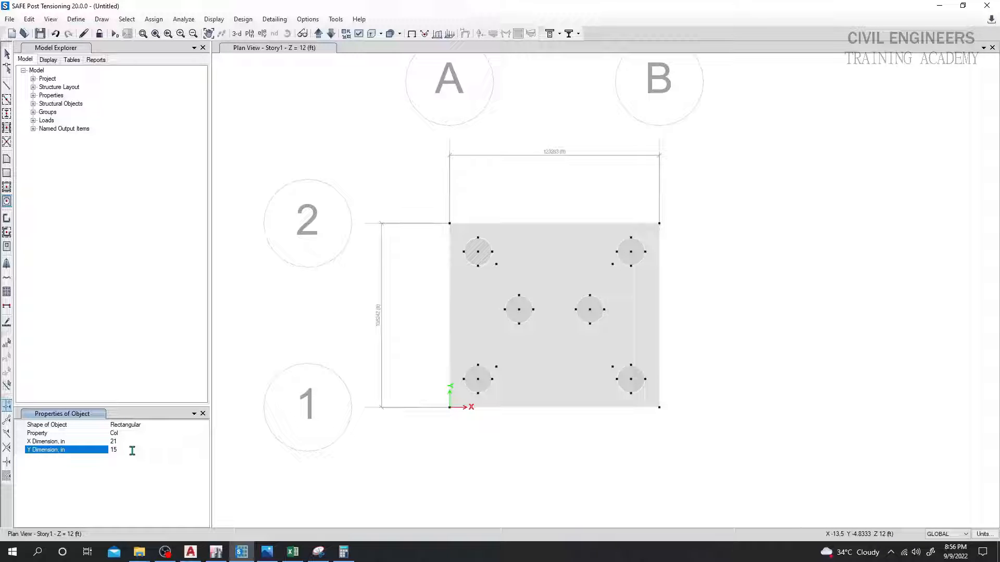
Place the rectangular columns on the four single joints beside the corner piles and finish drawing.
{"action": "left_click", "coordinate": [497, 265]}
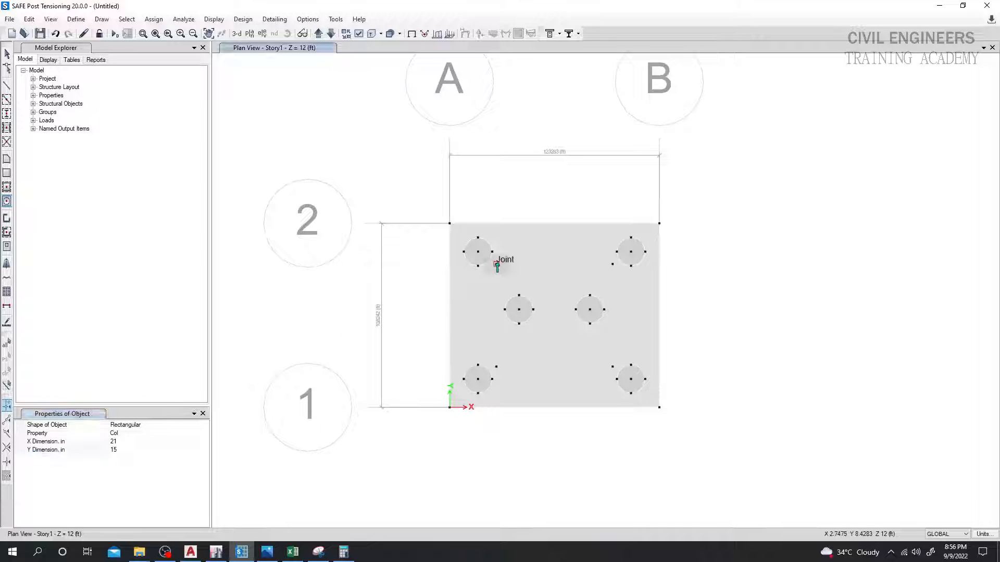
{"action": "left_click", "coordinate": [612, 265]}
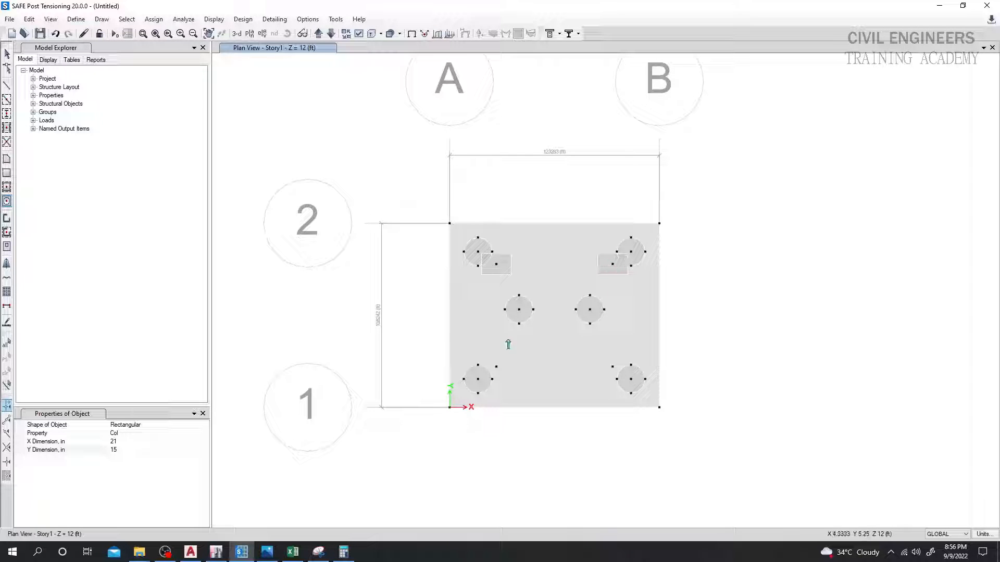
{"action": "left_click", "coordinate": [496, 367]}
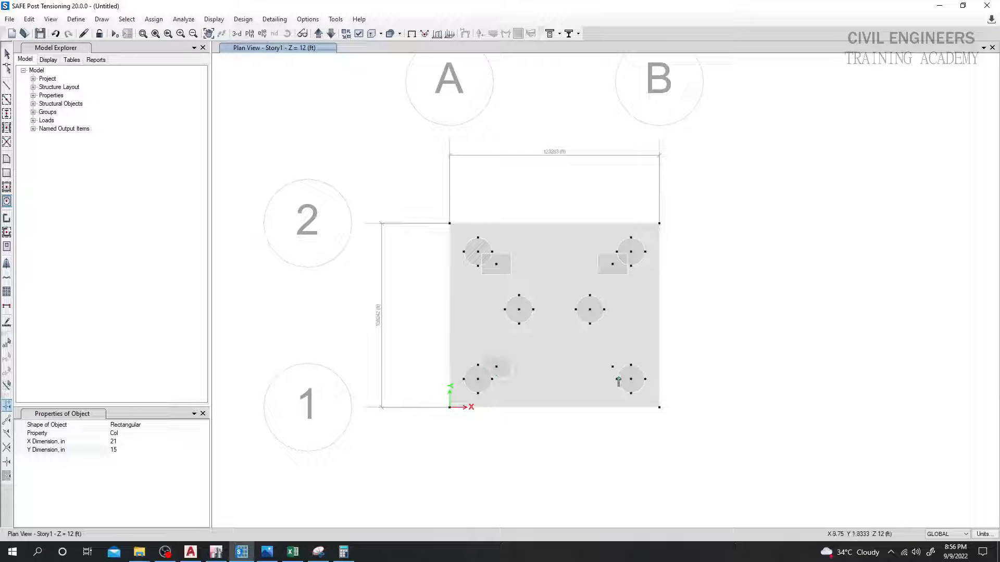
{"action": "left_click", "coordinate": [612, 367]}
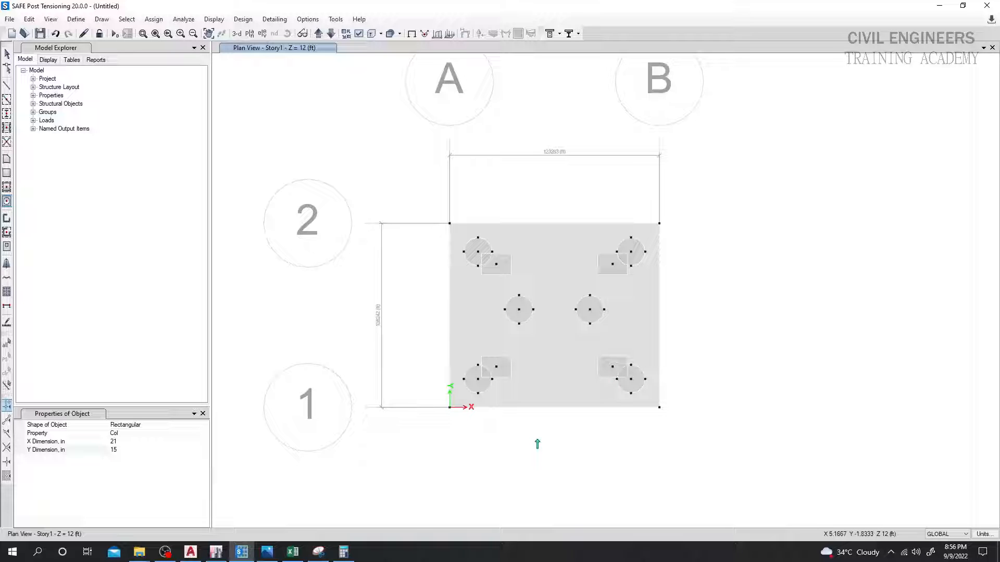
{"action": "key", "text": "Escape"}
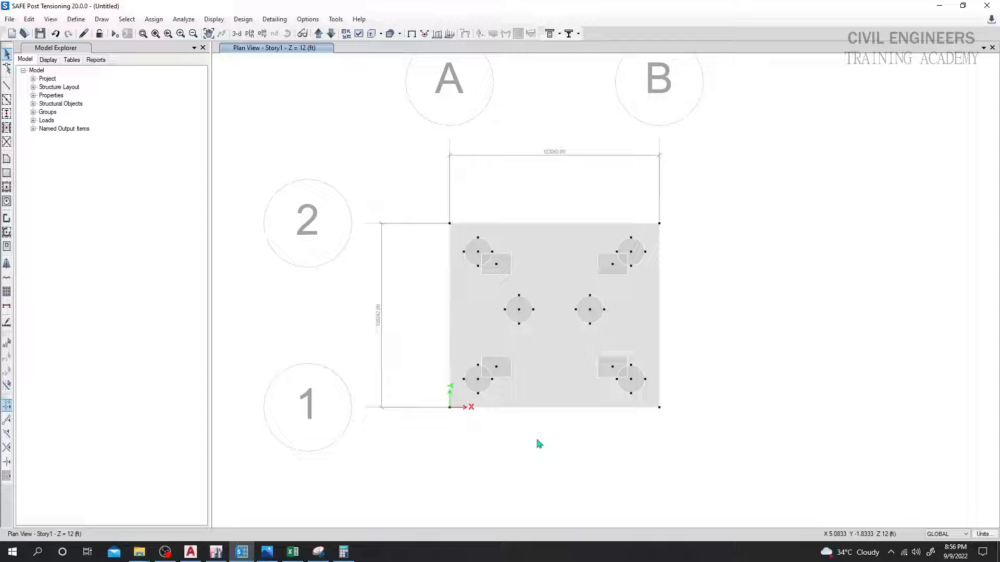
Look through the ETABS model and soil report, and bring up the Snipping Tool capture of the Fz column reactions.
{"action": "left_click", "coordinate": [368, 558]}
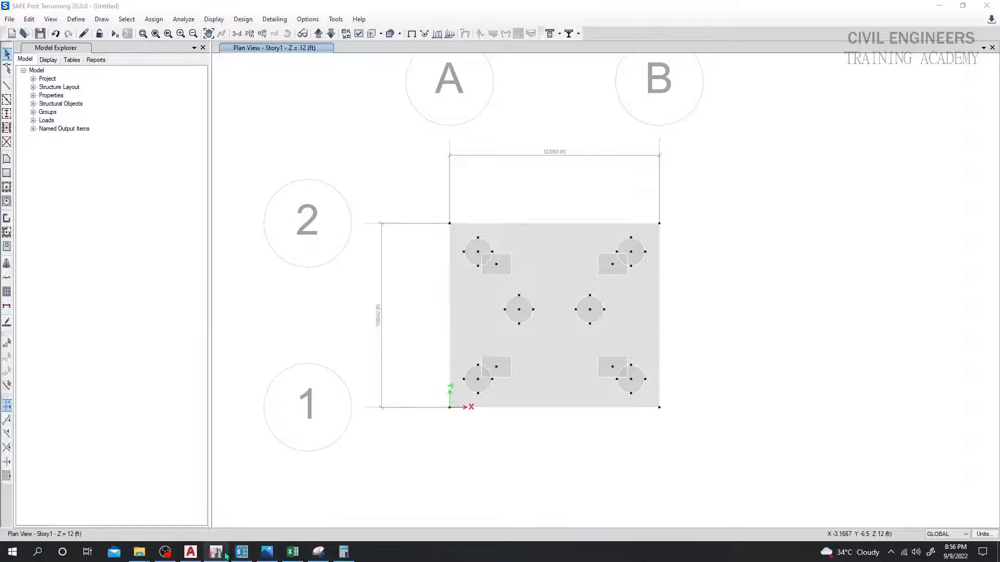
{"action": "left_click", "coordinate": [226, 556]}
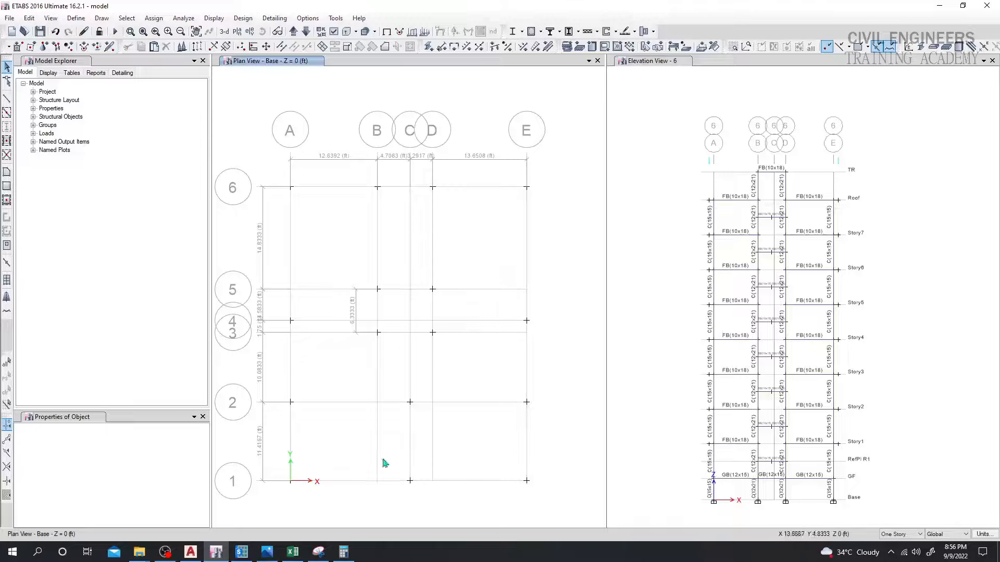
{"action": "left_click", "coordinate": [267, 552]}
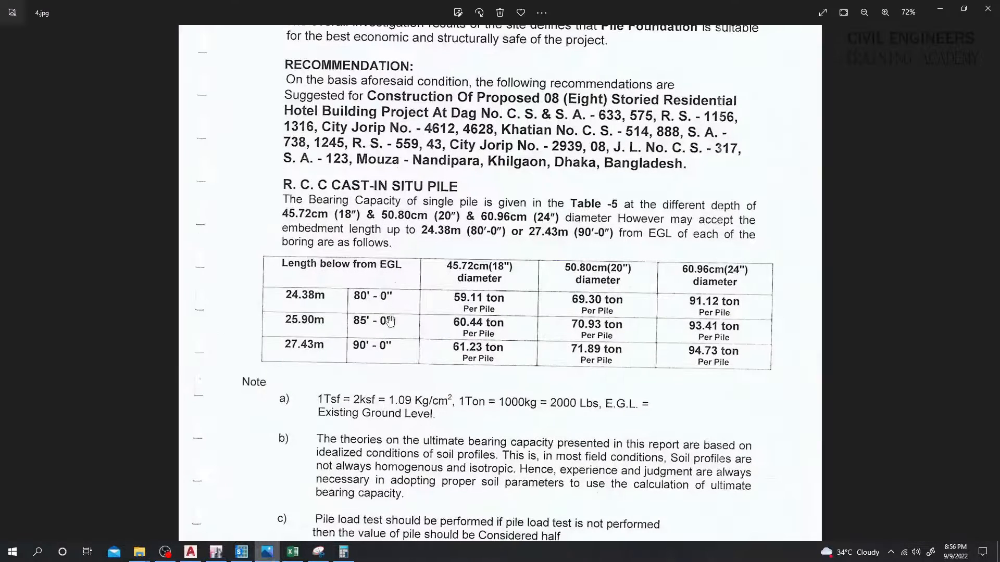
{"action": "left_click", "coordinate": [318, 552]}
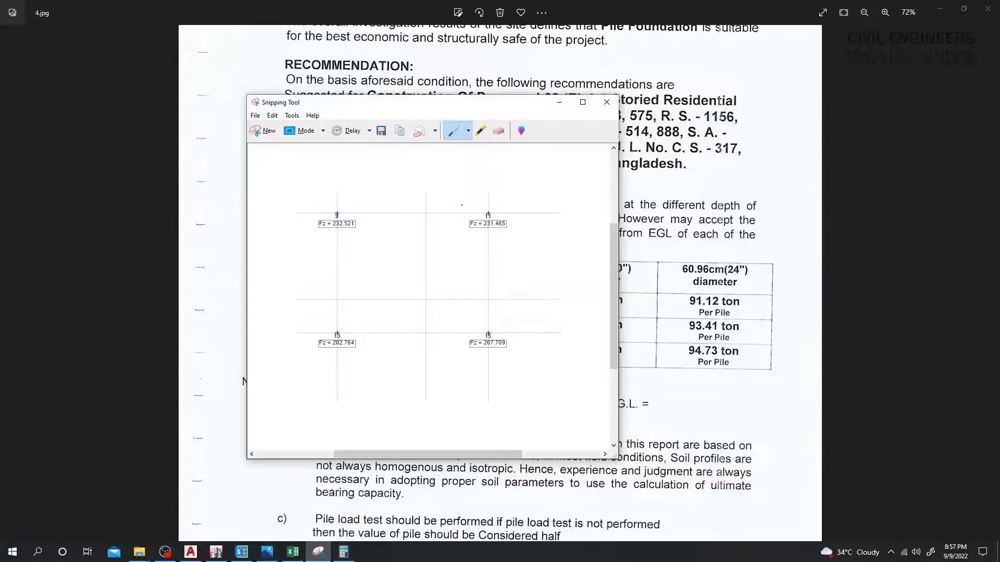
{"action": "scroll", "coordinate": [317, 226], "scroll_direction": "up", "scroll_amount": 1}
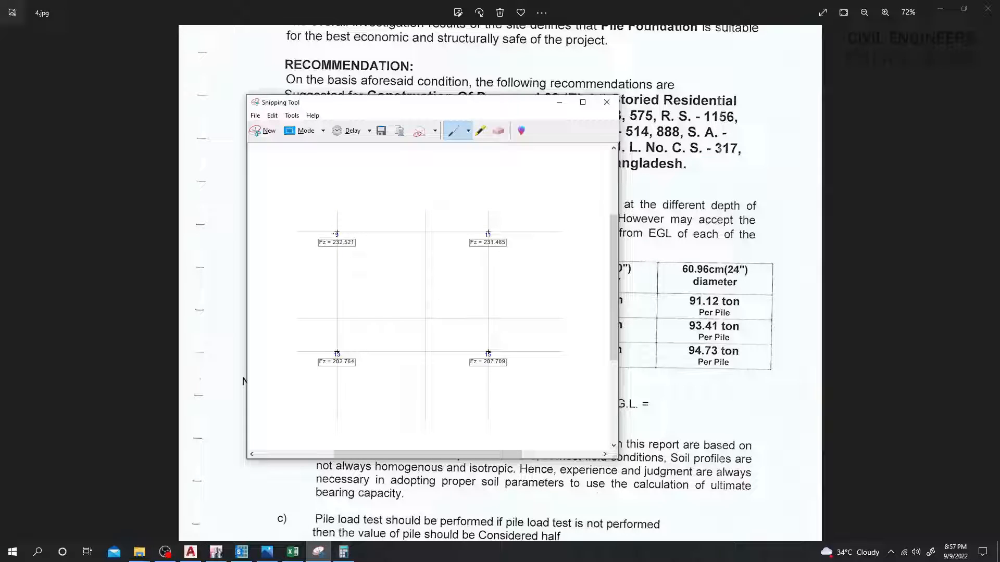
Circle the Fz reactions of joint 8 and the two lower columns in the snip, and underline the lower-right one.
{"action": "mouse_move", "coordinate": [302, 241]}
{"action": "left_mouse_down"}
{"action": "mouse_move", "coordinate": [374, 251]}
{"action": "mouse_move", "coordinate": [357, 223]}
{"action": "left_mouse_up"}
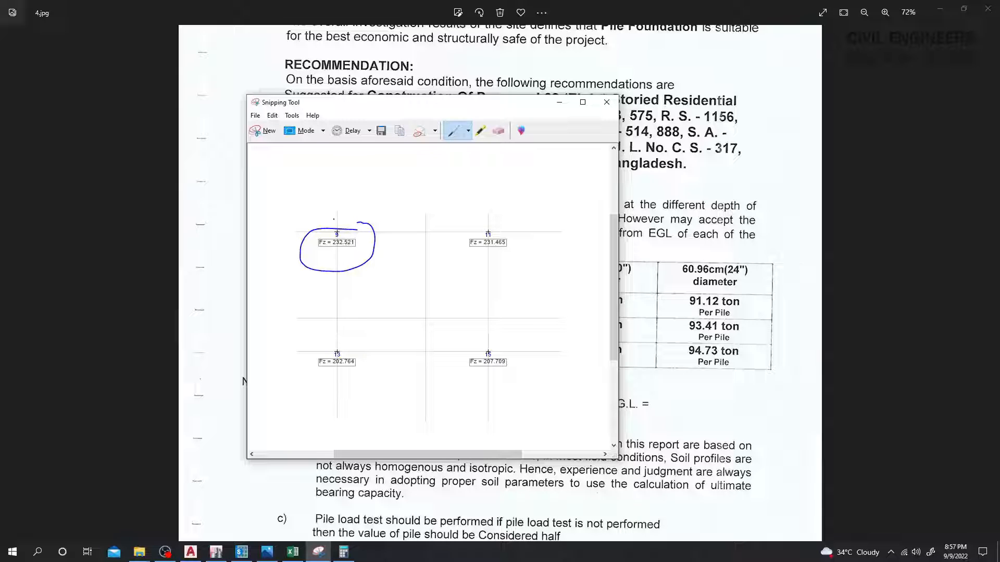
{"action": "mouse_move", "coordinate": [327, 221]}
{"action": "left_mouse_down"}
{"action": "mouse_move", "coordinate": [316, 260]}
{"action": "mouse_move", "coordinate": [347, 224]}
{"action": "left_mouse_up"}
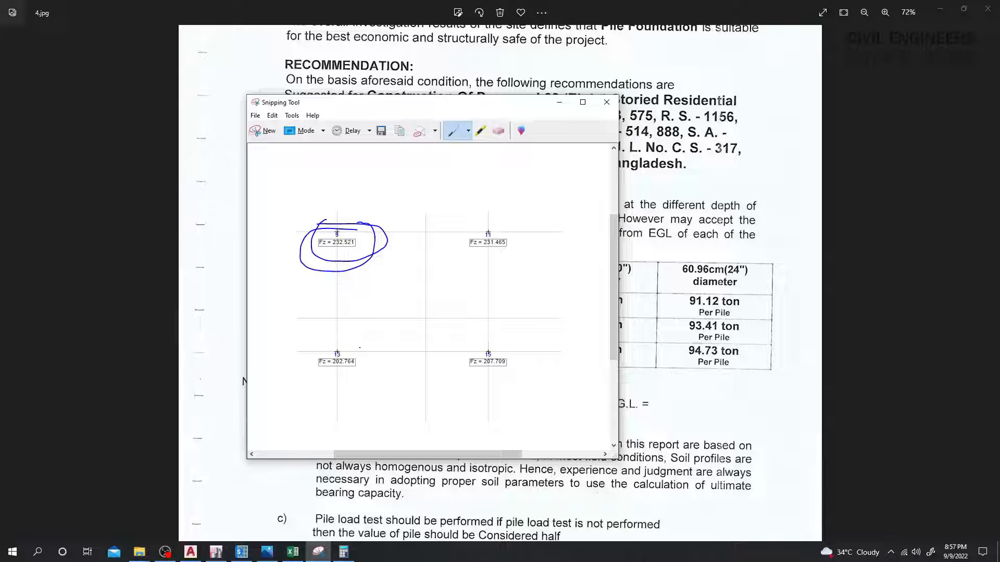
{"action": "mouse_move", "coordinate": [360, 347]}
{"action": "left_mouse_down"}
{"action": "mouse_move", "coordinate": [331, 387]}
{"action": "mouse_move", "coordinate": [355, 346]}
{"action": "left_mouse_up"}
{"action": "mouse_move", "coordinate": [487, 348]}
{"action": "left_mouse_down"}
{"action": "mouse_move", "coordinate": [518, 367]}
{"action": "mouse_move", "coordinate": [512, 340]}
{"action": "left_mouse_up"}
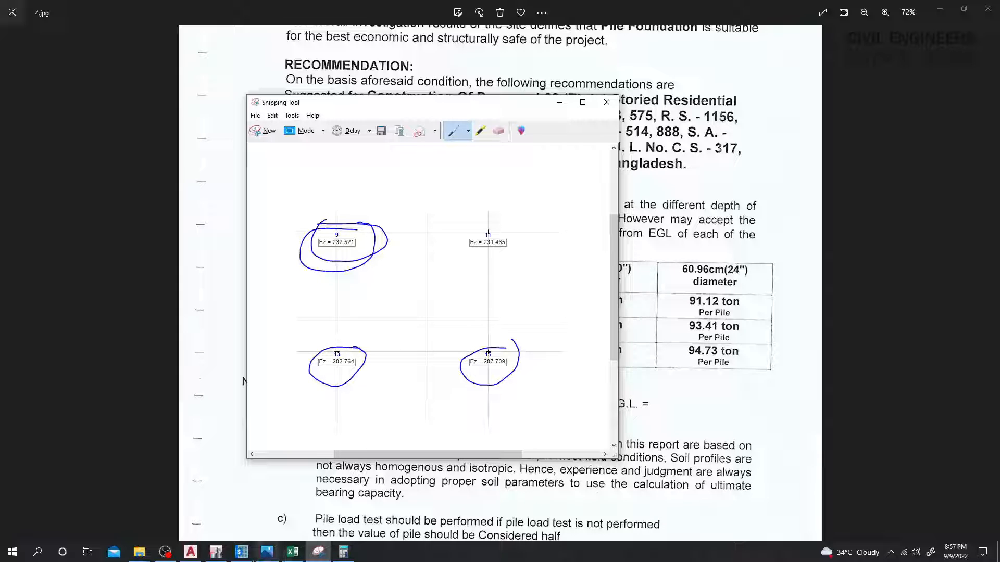
{"action": "mouse_move", "coordinate": [242, 556]}
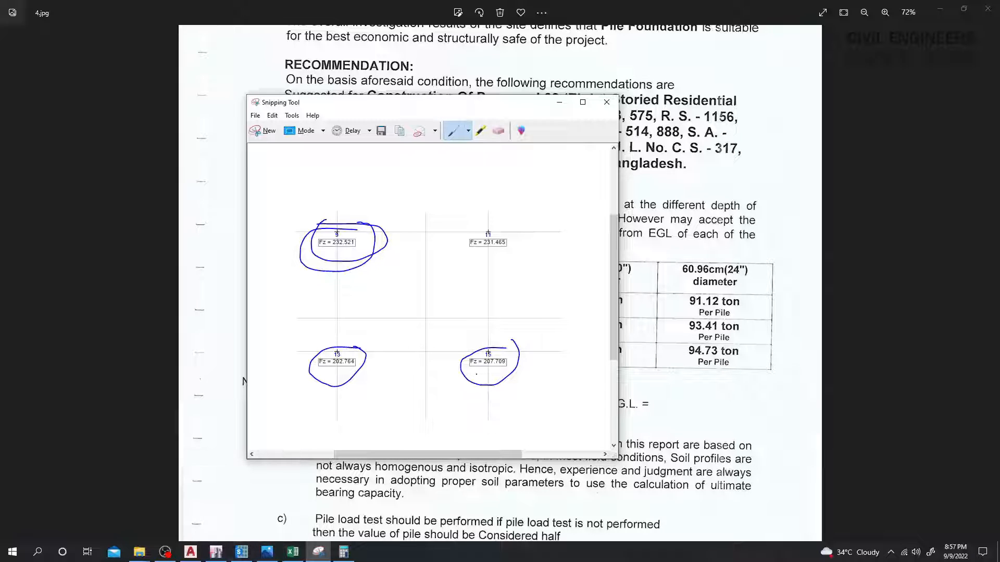
{"action": "left_click_drag", "start_coordinate": [476, 375], "coordinate": [519, 373]}
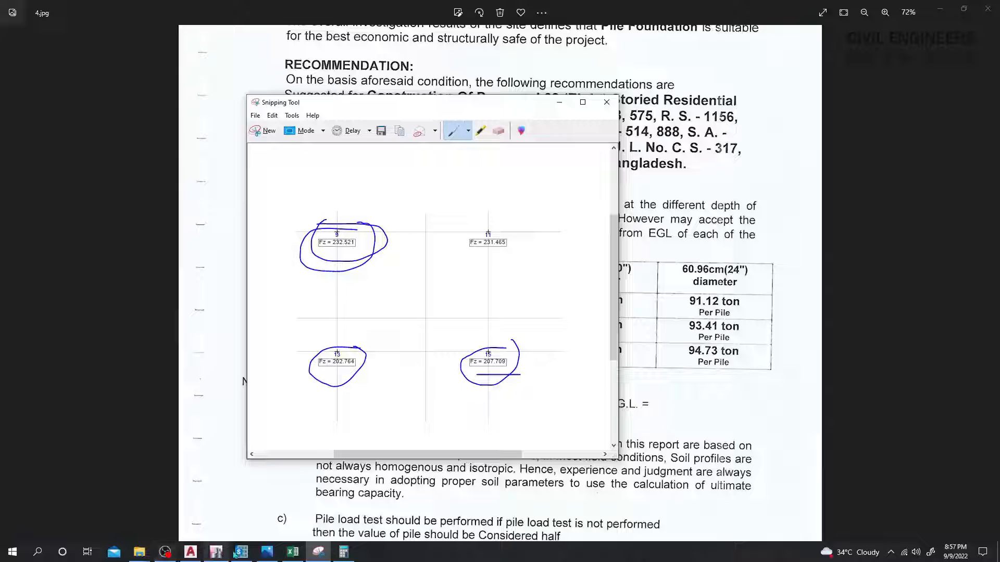
{"action": "mouse_move", "coordinate": [237, 555]}
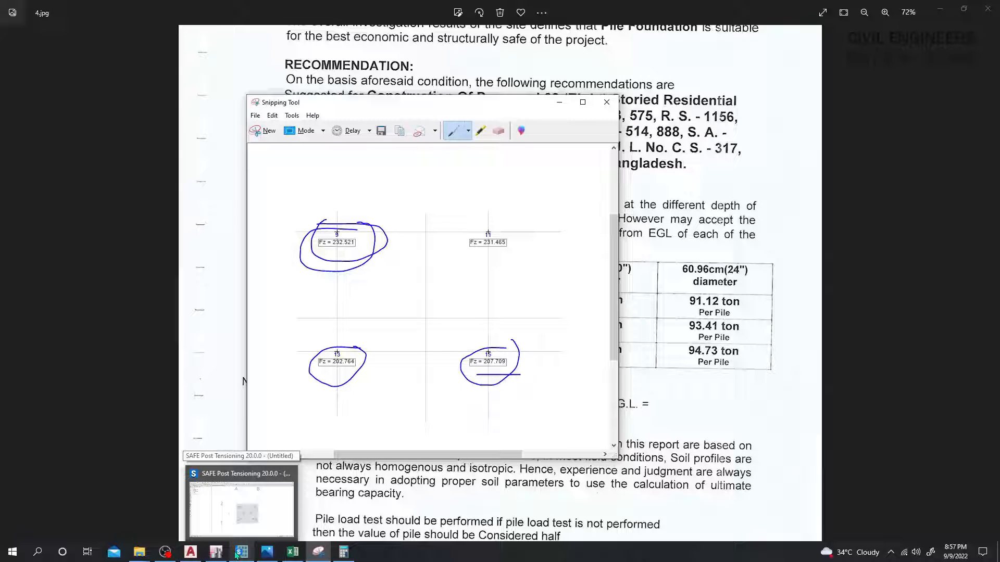
Switch to SAFE and assign a 235 kip Dead force in Global Z with a 21 by 15 in punching shear size to the two upper column joints.
{"action": "left_click", "coordinate": [237, 555]}
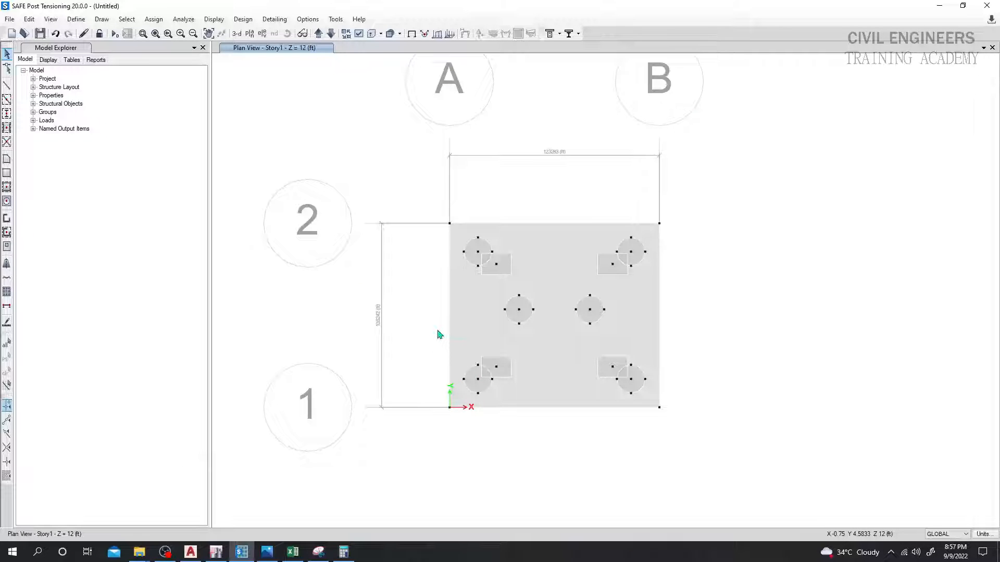
{"action": "left_click", "coordinate": [496, 265]}
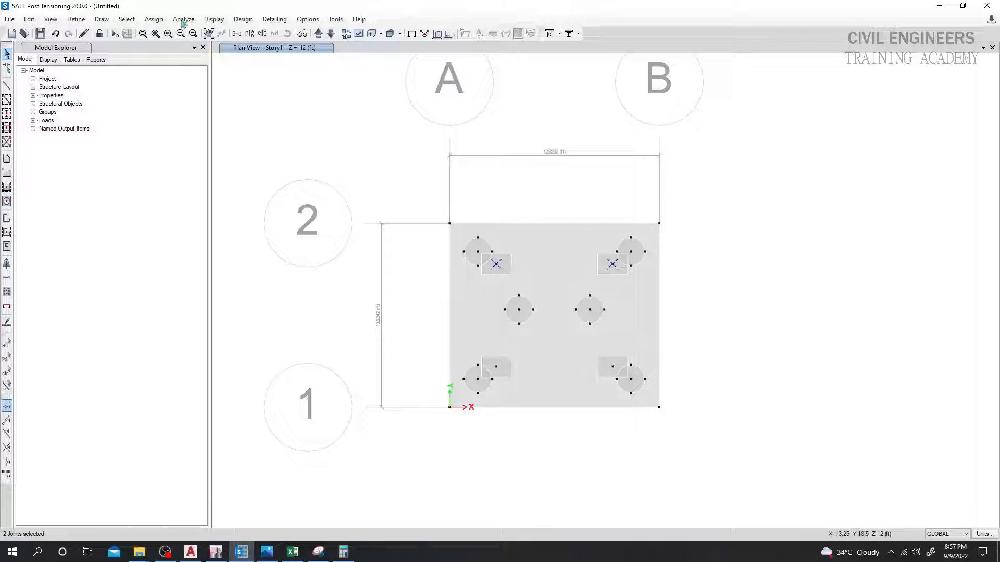
{"action": "left_click", "coordinate": [153, 20]}
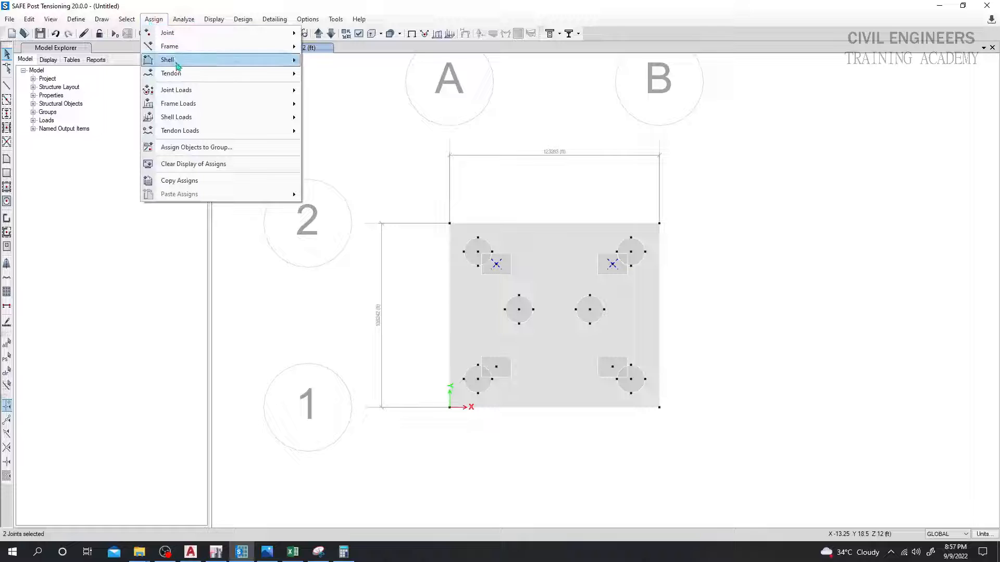
{"action": "mouse_move", "coordinate": [201, 107]}
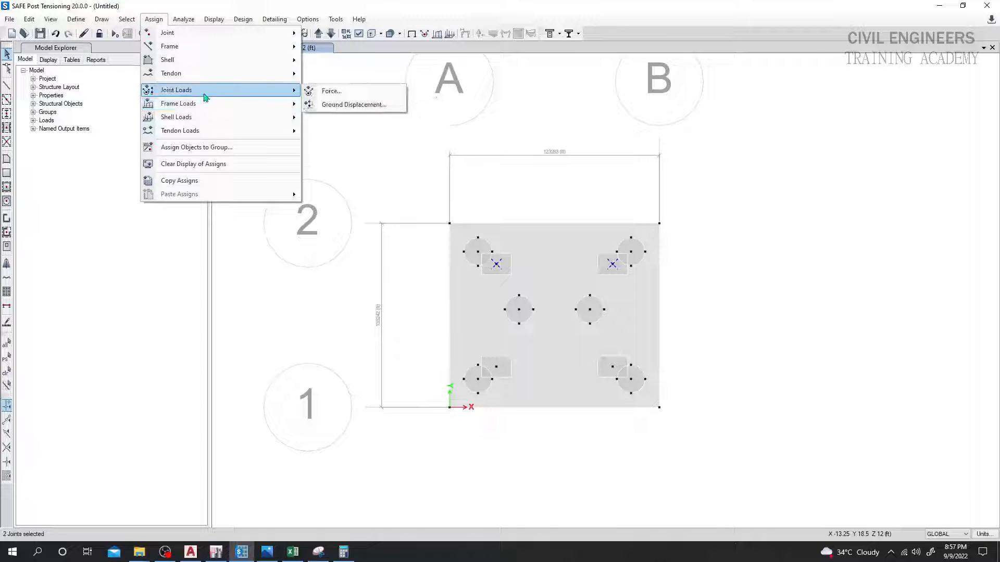
{"action": "left_click", "coordinate": [330, 91]}
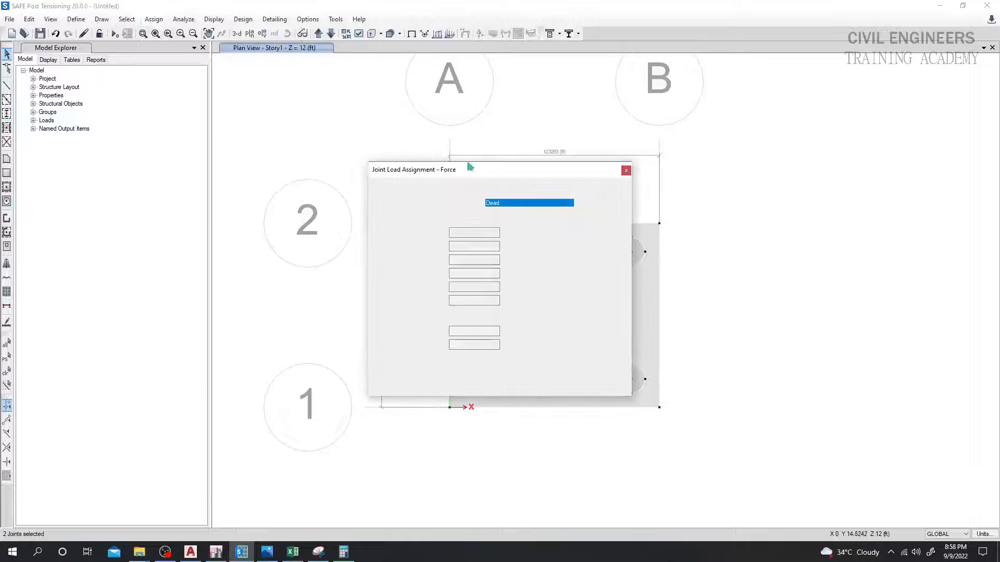
{"action": "left_click_drag", "start_coordinate": [487, 164], "coordinate": [190, 129]}
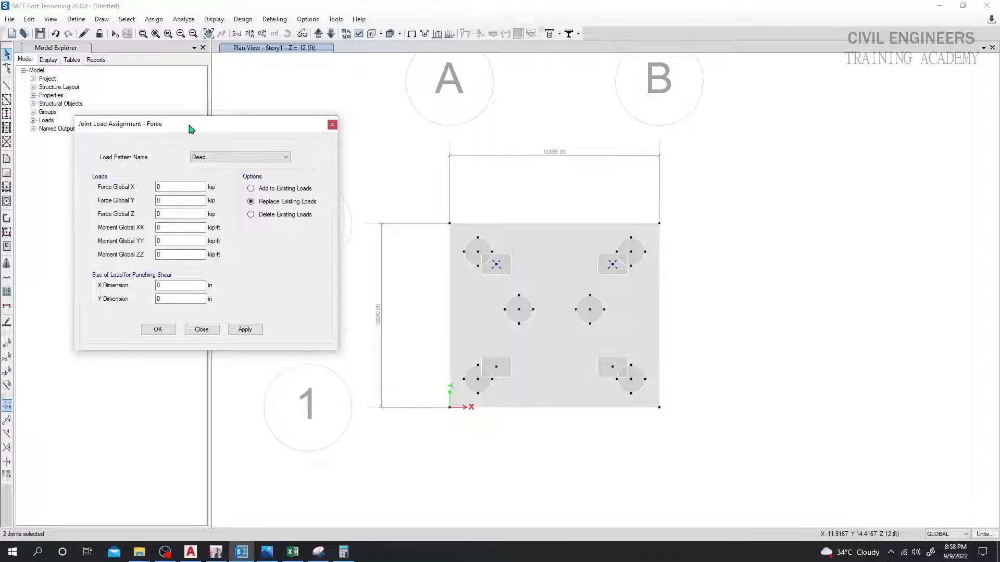
{"action": "double_click", "coordinate": [159, 215]}
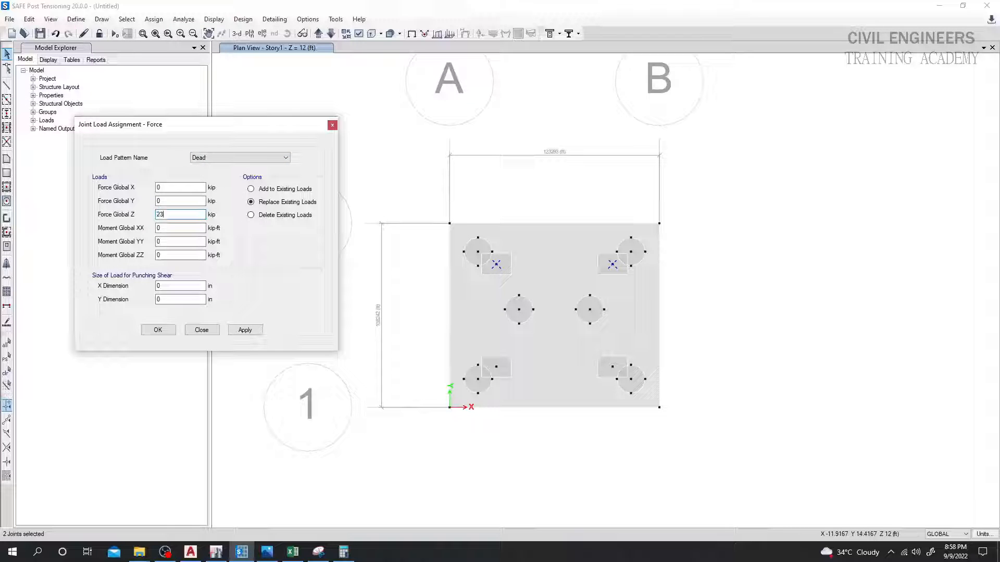
{"action": "left_click", "coordinate": [158, 329]}
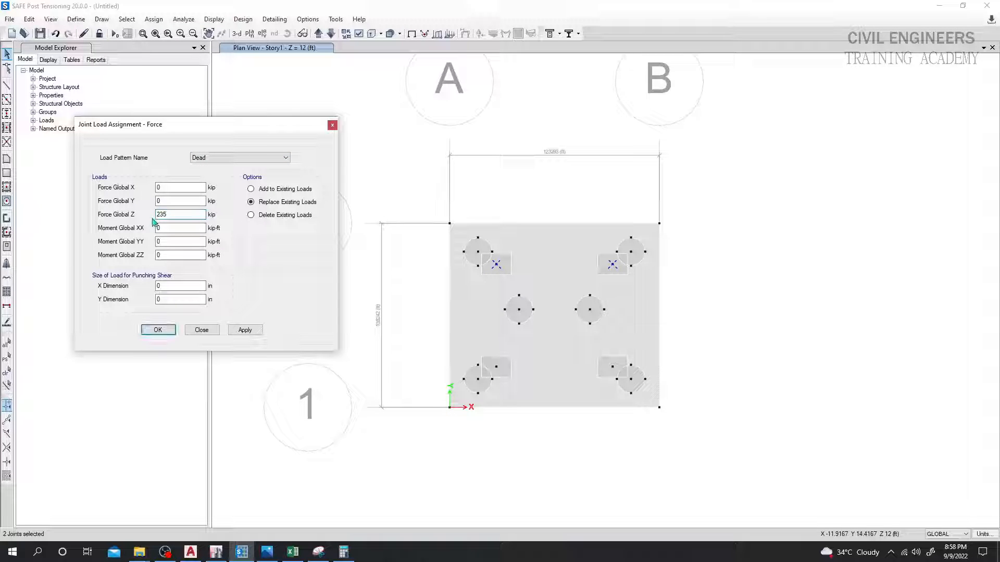
{"action": "left_click", "coordinate": [157, 285]}
{"action": "key", "text": "Tab"}
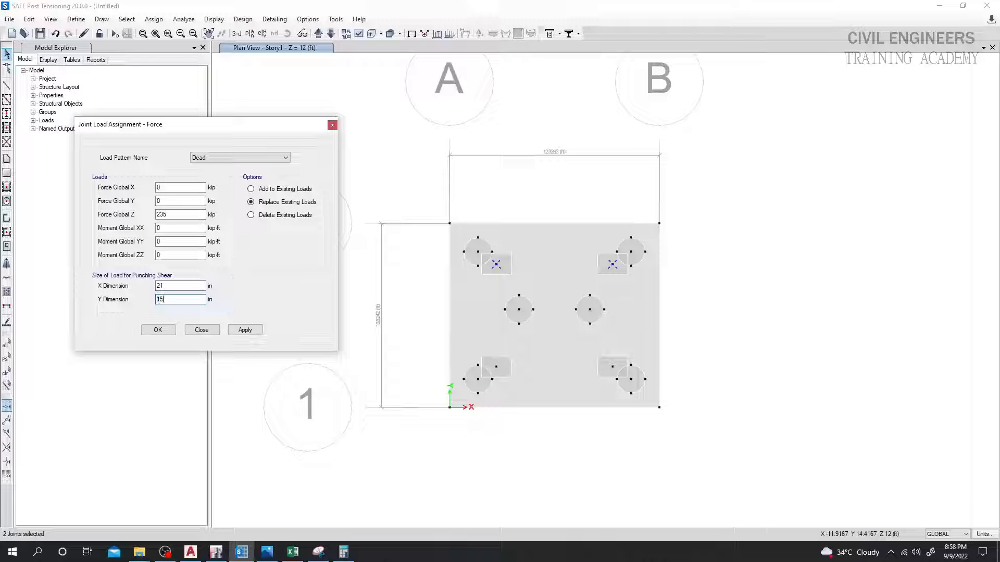
{"action": "left_click", "coordinate": [247, 330]}
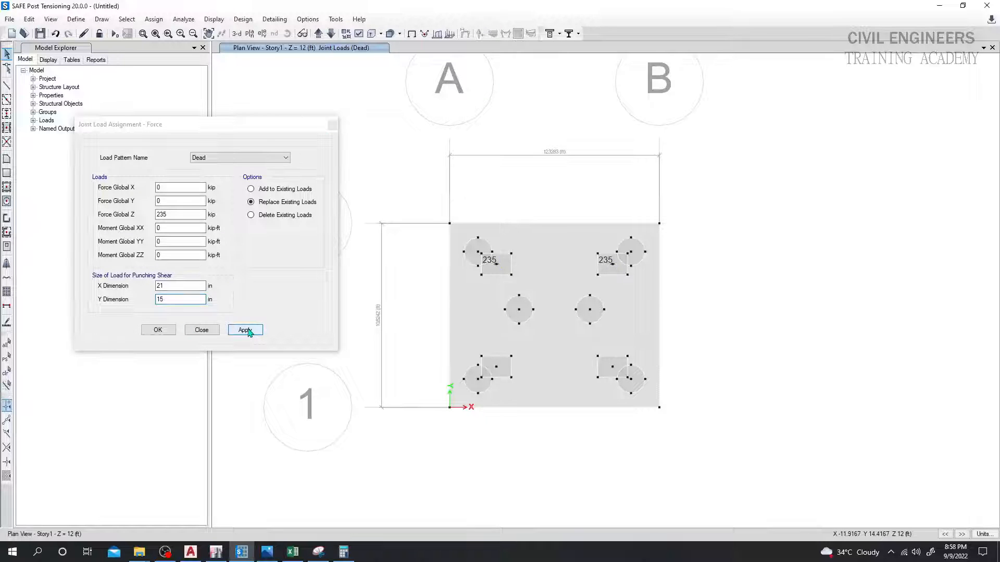
Switch to the default 3-D view and examine the direction of the load arrows on the two loaded column joints.
{"action": "middle_click_drag", "start_coordinate": [377, 322], "coordinate": [390, 323]}
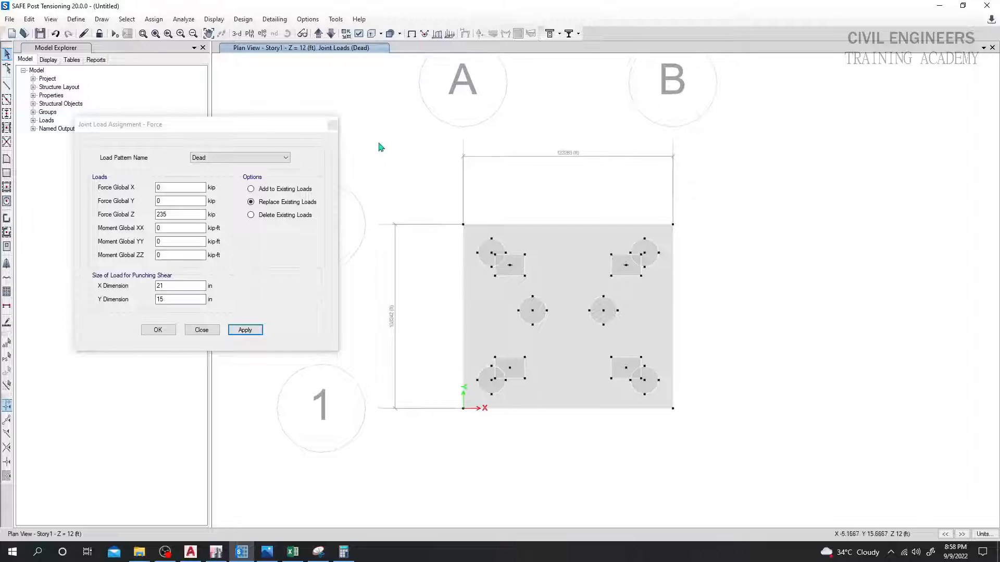
{"action": "left_click", "coordinate": [236, 34]}
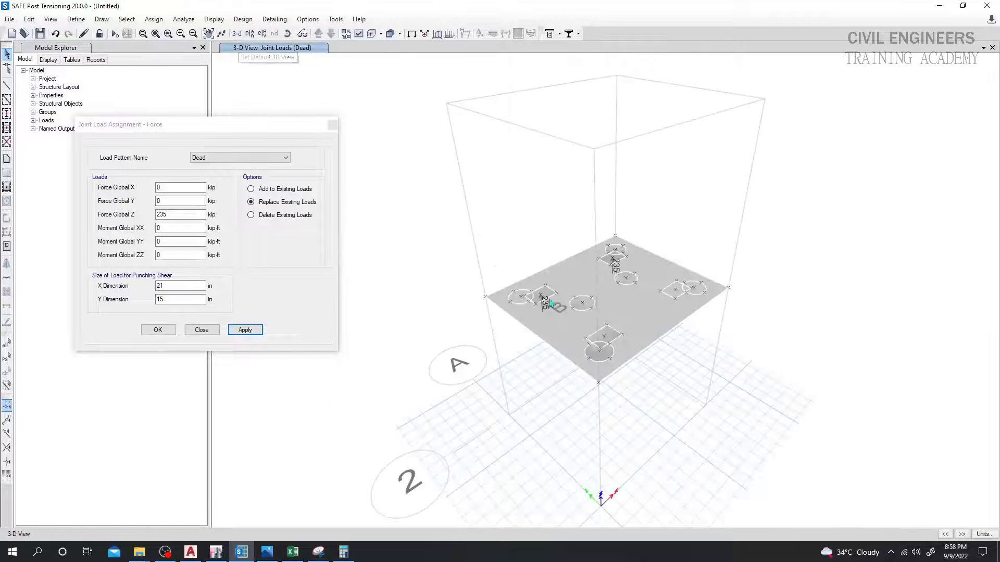
{"action": "scroll", "coordinate": [544, 299], "scroll_direction": "up", "scroll_amount": 2}
{"action": "scroll", "coordinate": [544, 299], "scroll_direction": "up", "scroll_amount": 2}
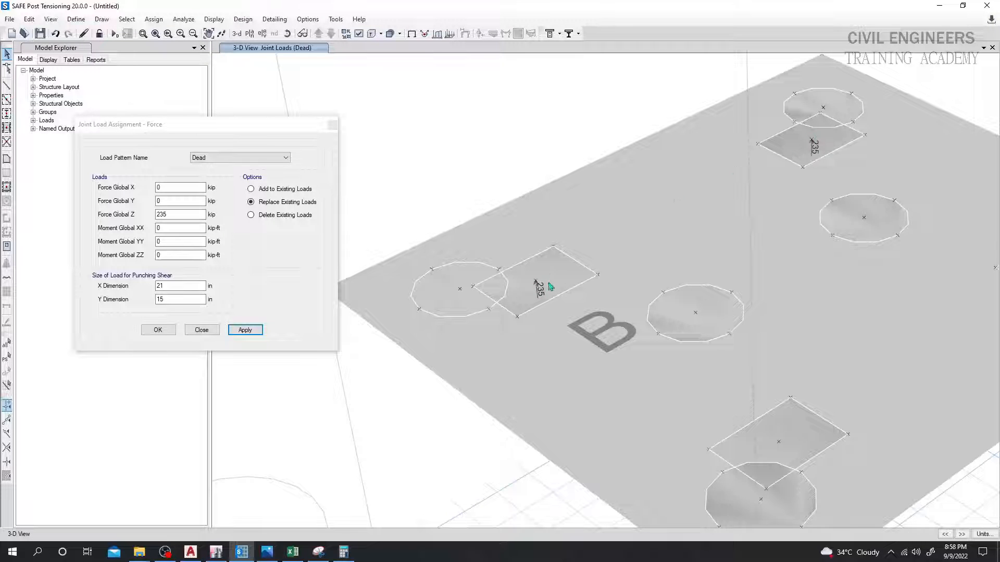
{"action": "scroll", "coordinate": [433, 407], "scroll_direction": "down", "scroll_amount": 3}
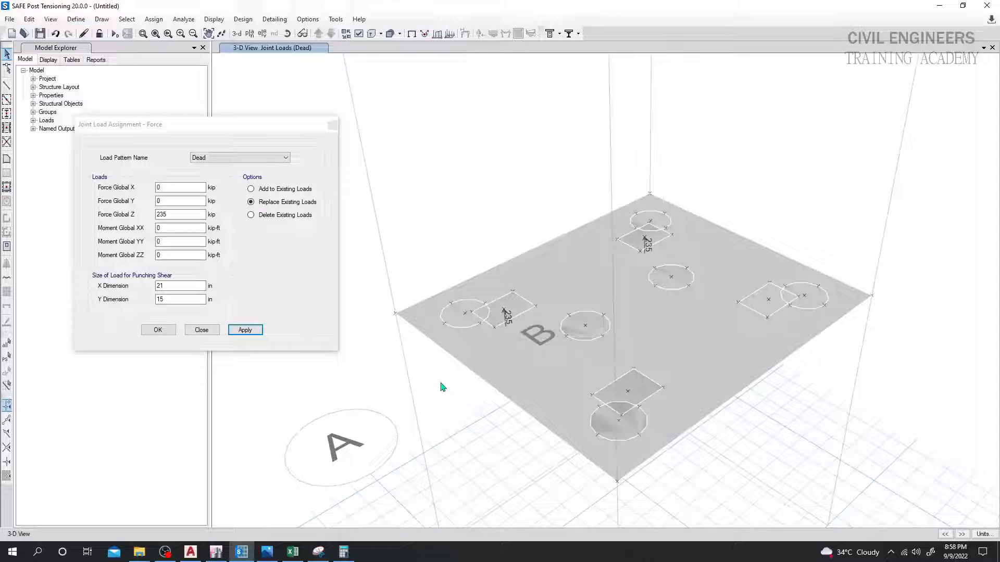
{"action": "scroll", "coordinate": [435, 416], "scroll_direction": "up", "scroll_amount": 5}
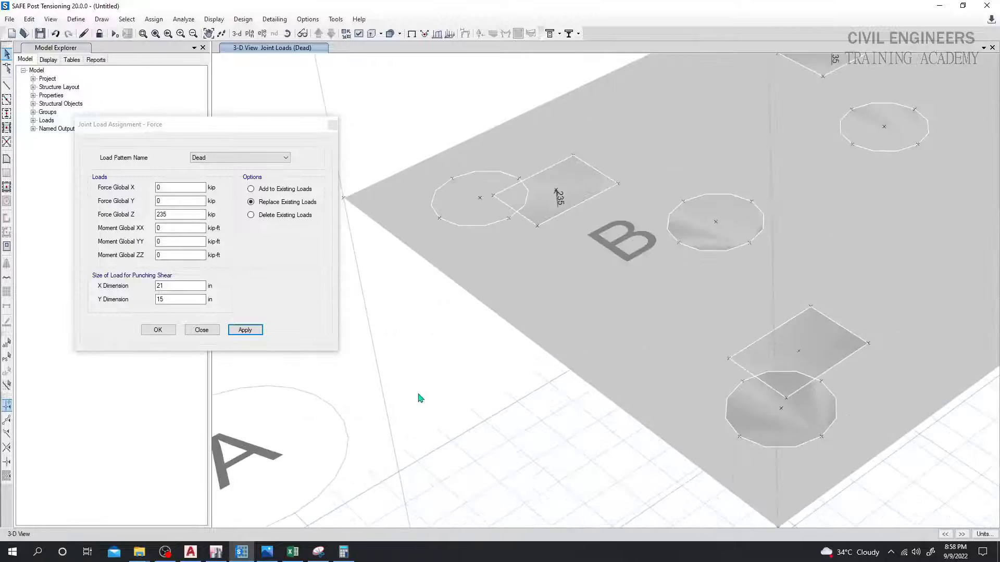
{"action": "scroll", "coordinate": [416, 406], "scroll_direction": "down", "scroll_amount": 5}
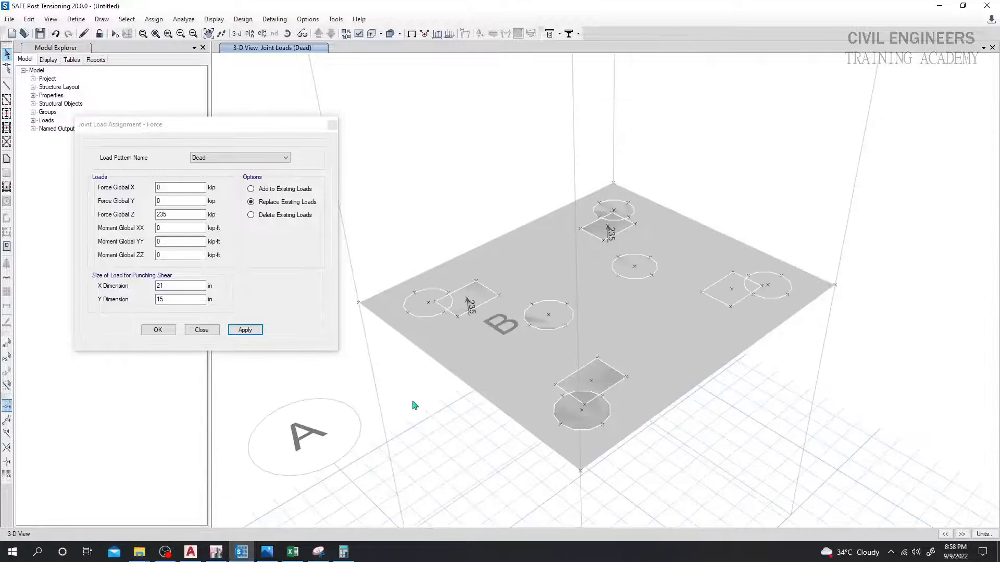
Change the Global Z force to -235 kip, restore the previous selection of two column joints and apply the load to them.
{"action": "left_click", "coordinate": [160, 214]}
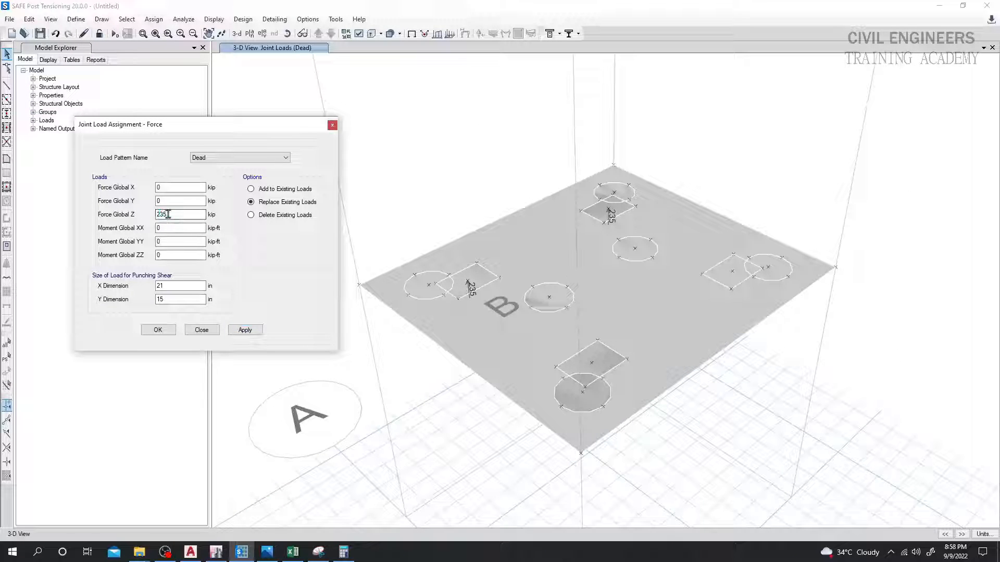
{"action": "key", "text": "Home"}
{"action": "type", "text": "-"}
{"action": "left_click", "coordinate": [244, 330]}
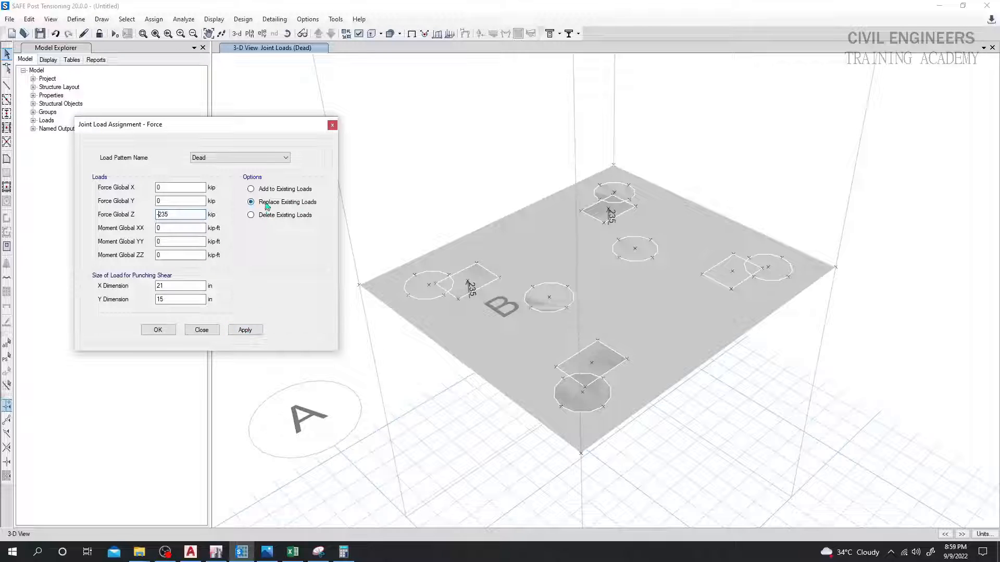
{"action": "left_click", "coordinate": [245, 330]}
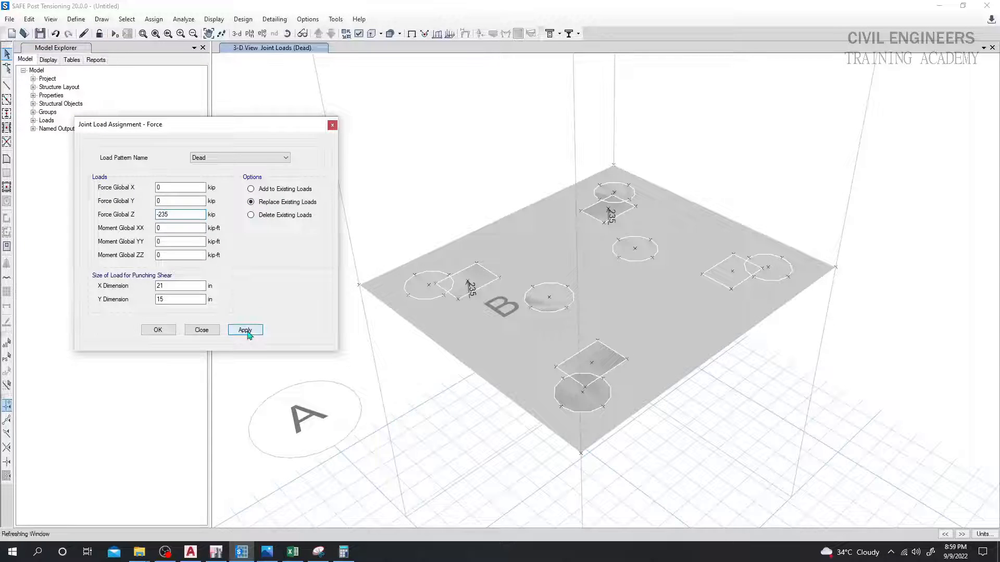
{"action": "left_click", "coordinate": [583, 313]}
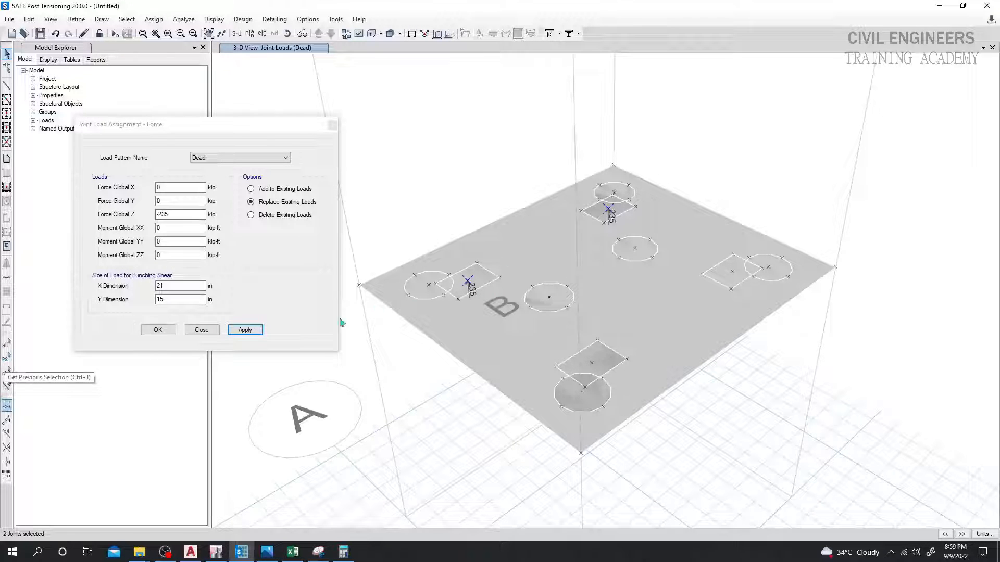
{"action": "left_click", "coordinate": [252, 333]}
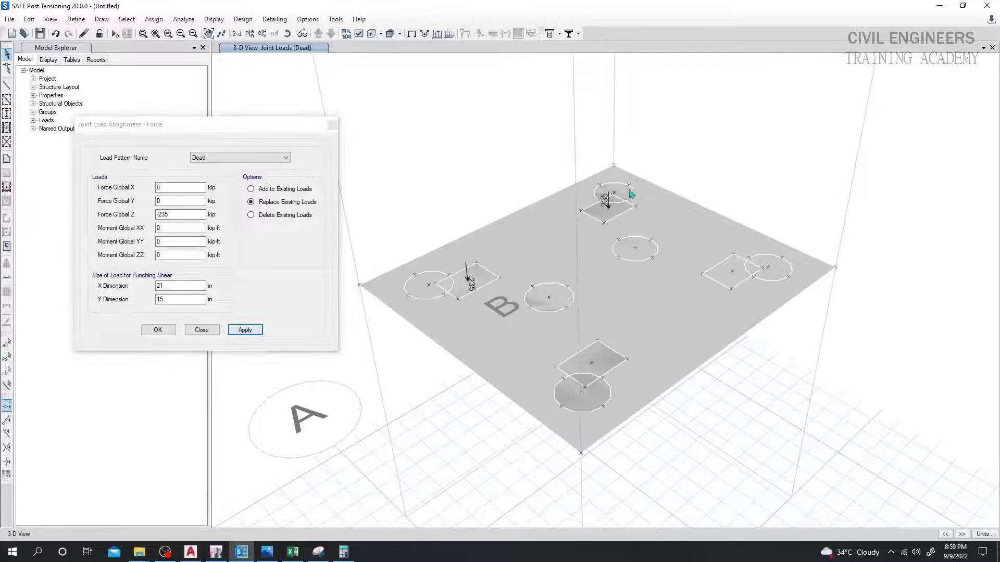
{"action": "middle_click_drag", "start_coordinate": [451, 381], "coordinate": [458, 381]}
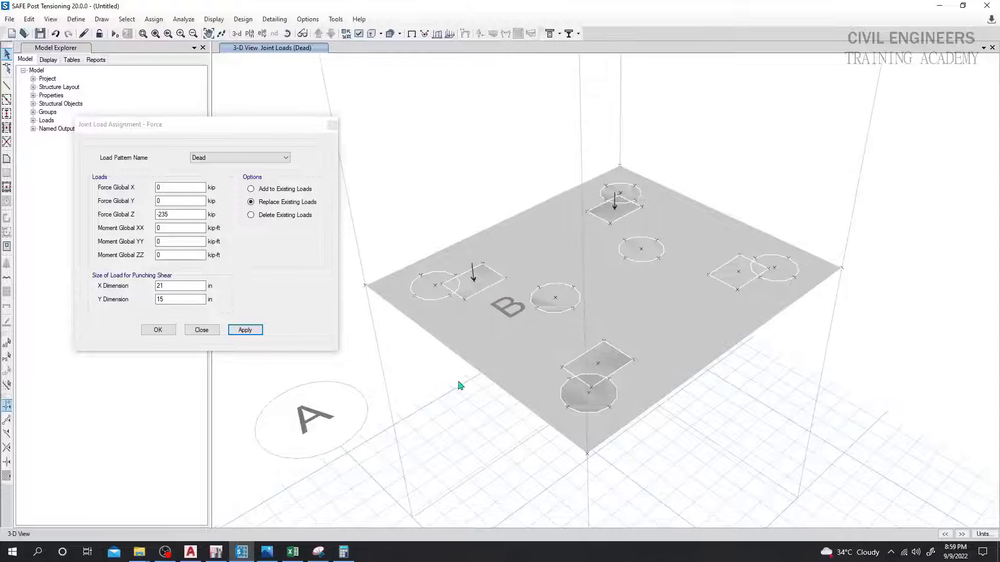
Assign a Dead force of -210 kip in Global Z to the two unloaded column joints and close the load assignment.
{"action": "left_click", "coordinate": [598, 363]}
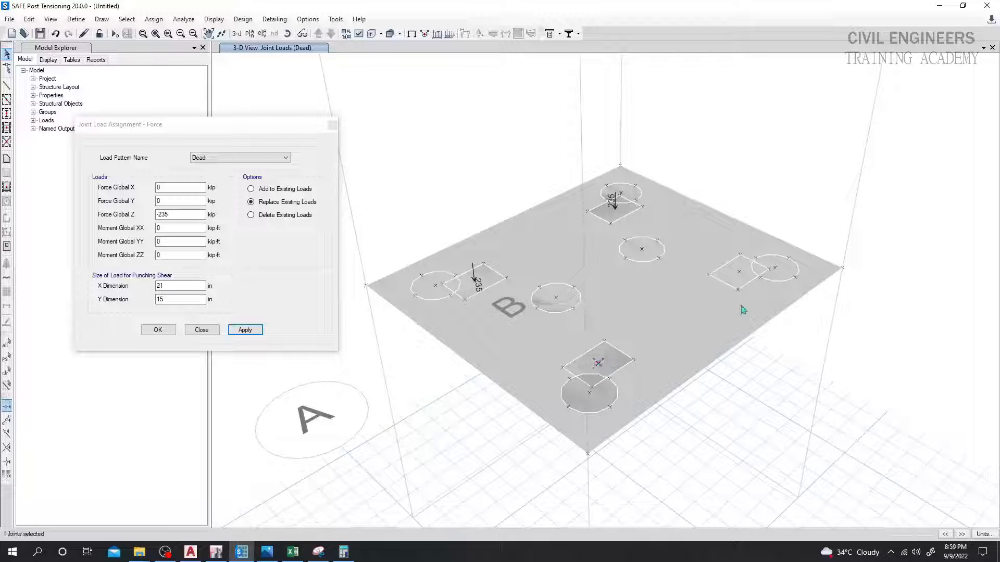
{"action": "left_click", "coordinate": [739, 271]}
{"action": "double_click", "coordinate": [169, 215]}
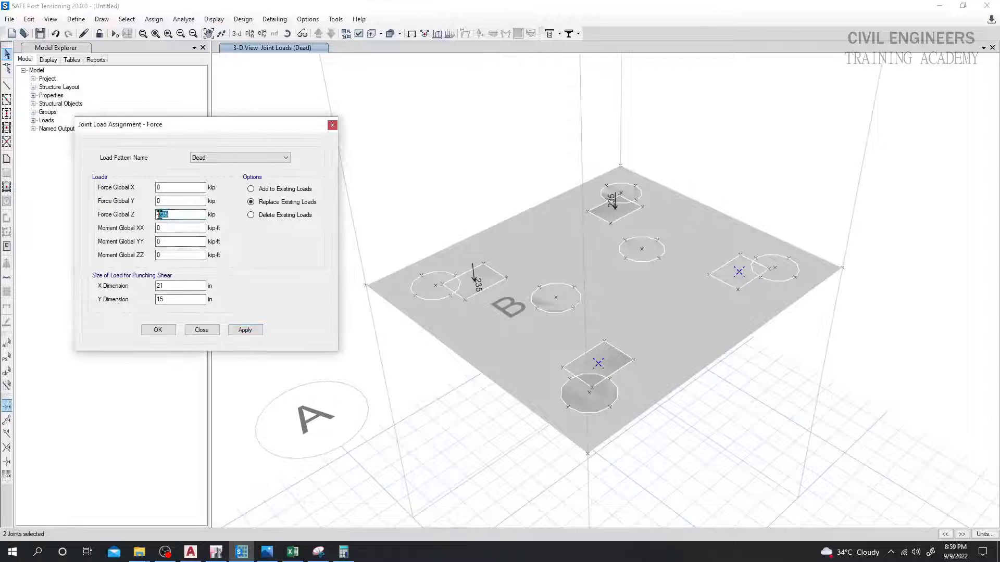
{"action": "type", "text": "-2"}
{"action": "left_click", "coordinate": [246, 331]}
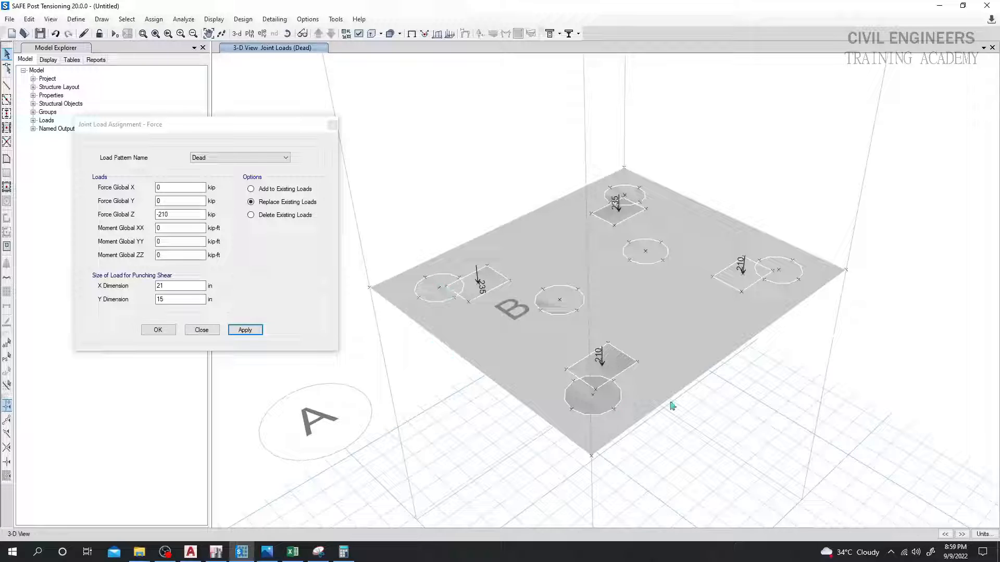
{"action": "left_click", "coordinate": [228, 135]}
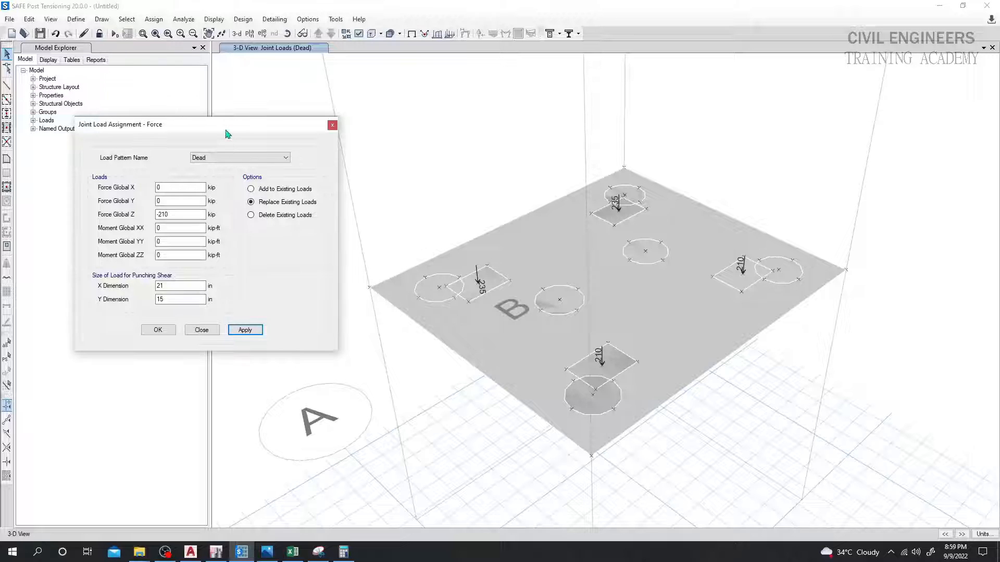
{"action": "left_click", "coordinate": [201, 331]}
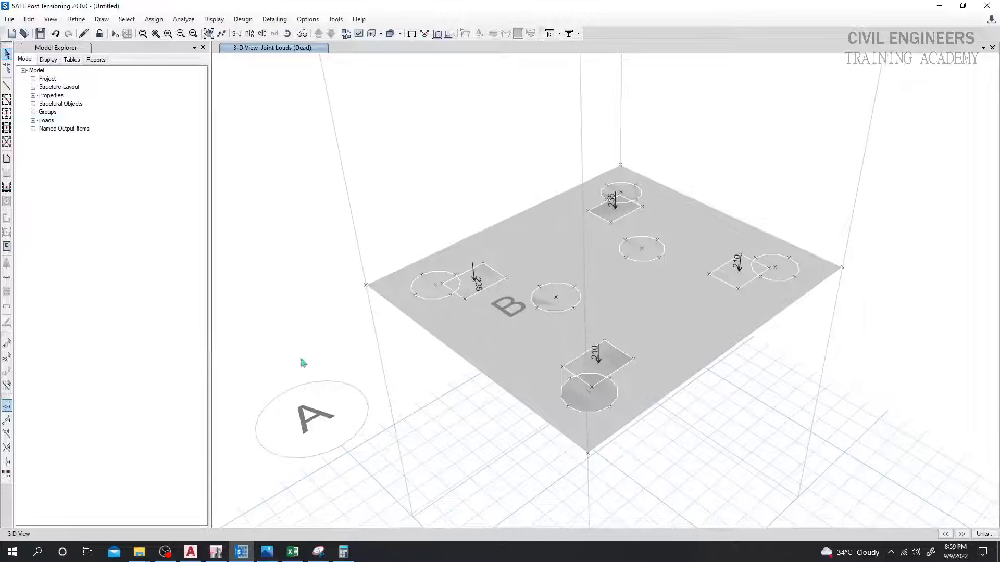
Open the recent Excel workbook "Pile Cap design Calculations with CSI SAFE" and enable editing.
{"action": "left_click", "coordinate": [241, 552]}
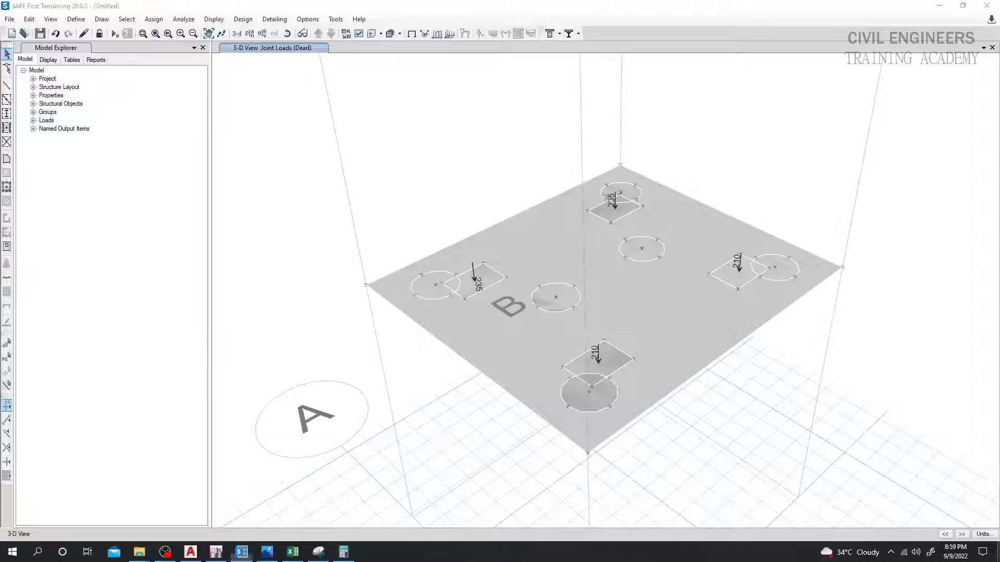
{"action": "right_click", "coordinate": [553, 107]}
{"action": "left_click", "coordinate": [589, 131]}
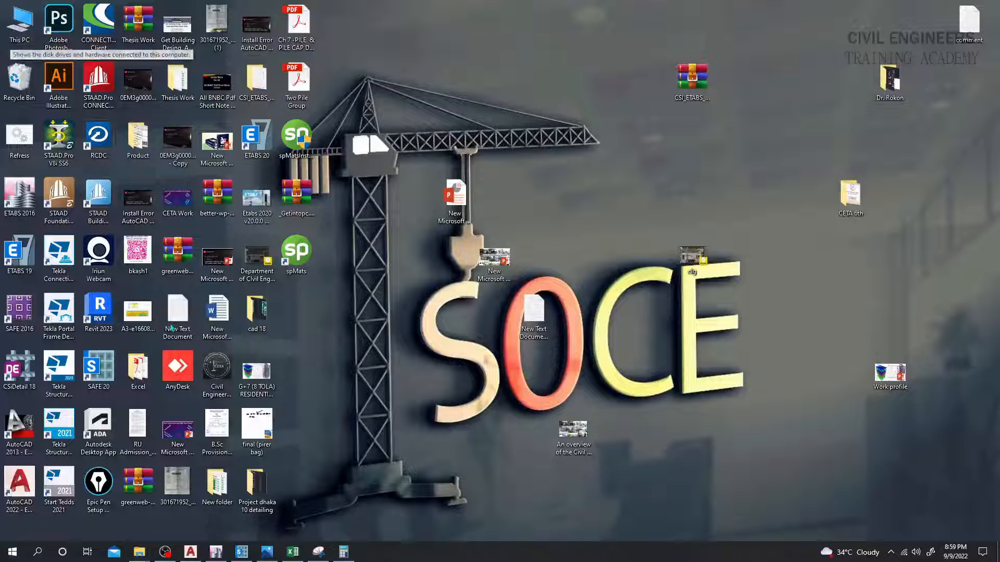
{"action": "right_click", "coordinate": [292, 552]}
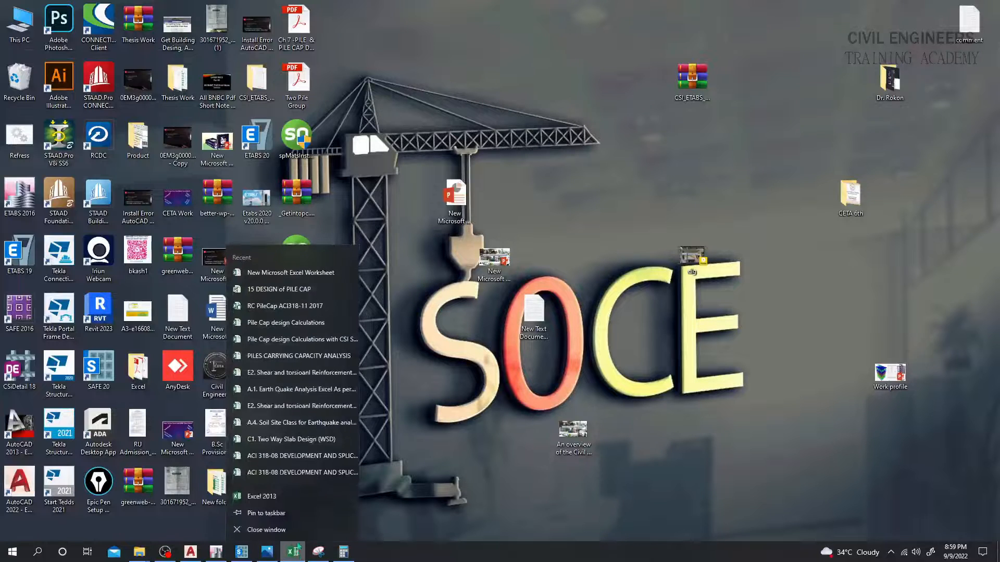
{"action": "left_click", "coordinate": [297, 342]}
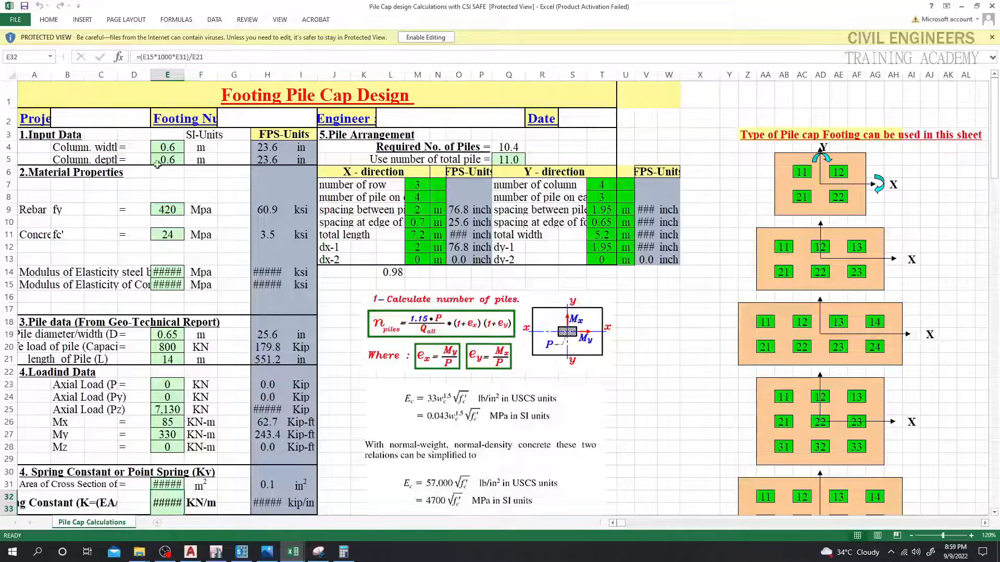
{"action": "left_click", "coordinate": [425, 37]}
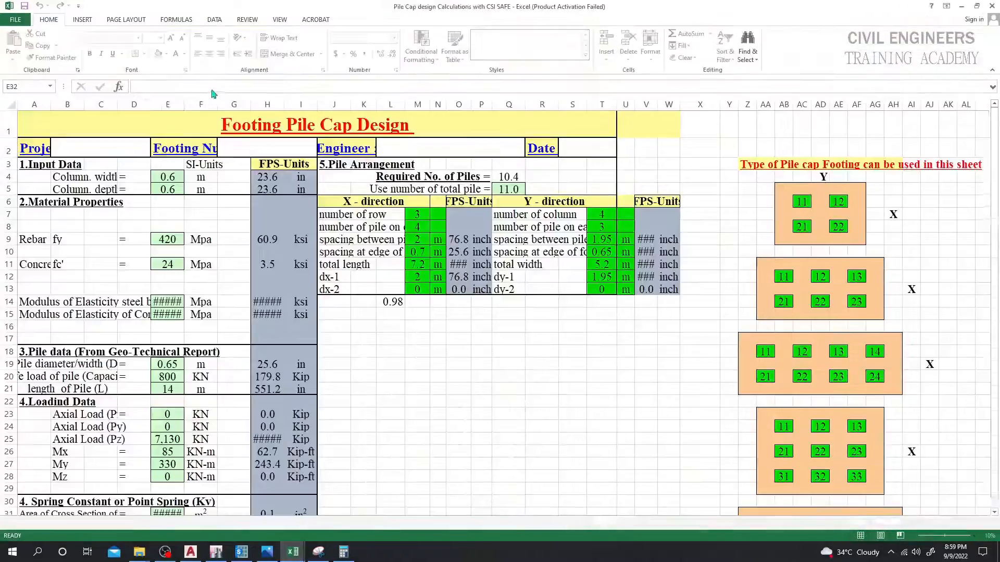
Widen columns E and H of the pile cap sheet so the elastic modulus and spring constant values are fully readable.
{"action": "left_click_drag", "start_coordinate": [183, 106], "coordinate": [213, 102]}
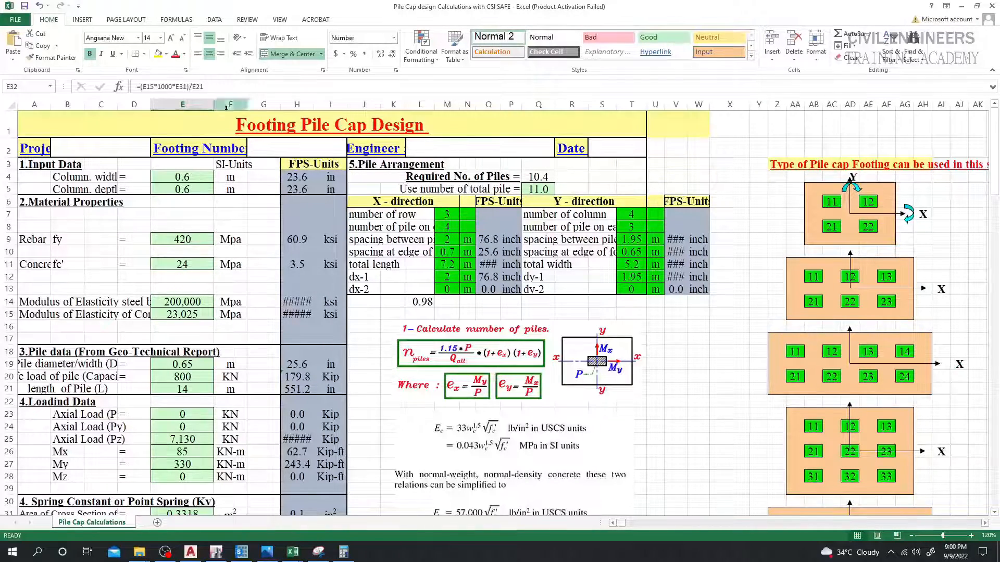
{"action": "scroll", "coordinate": [201, 258], "scroll_direction": "down", "scroll_amount": 3}
{"action": "scroll", "coordinate": [201, 258], "scroll_direction": "up", "scroll_amount": 1}
{"action": "scroll", "coordinate": [201, 258], "scroll_direction": "down", "scroll_amount": 1}
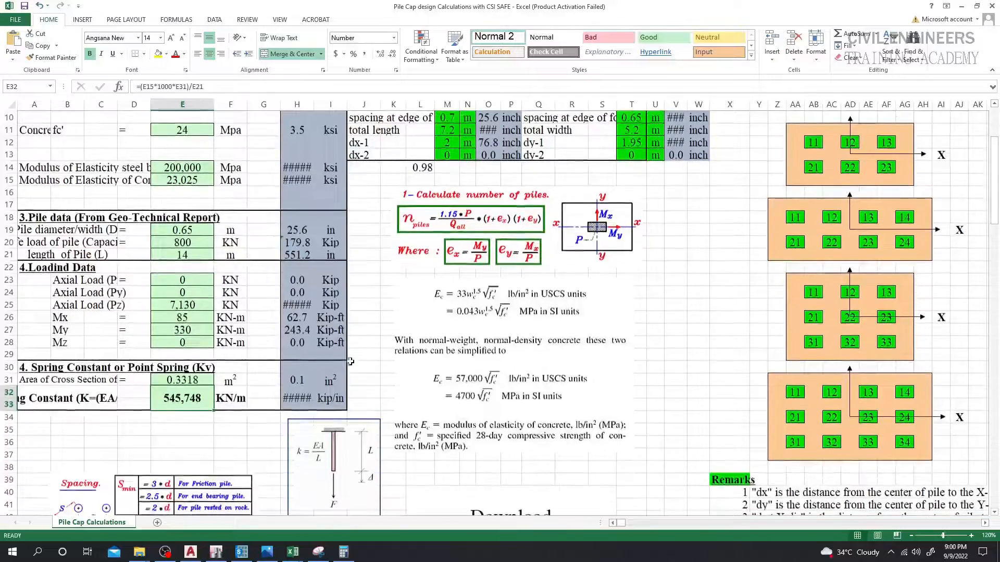
{"action": "scroll", "coordinate": [201, 258], "scroll_direction": "up", "scroll_amount": 2}
{"action": "left_click_drag", "start_coordinate": [314, 103], "coordinate": [354, 103]}
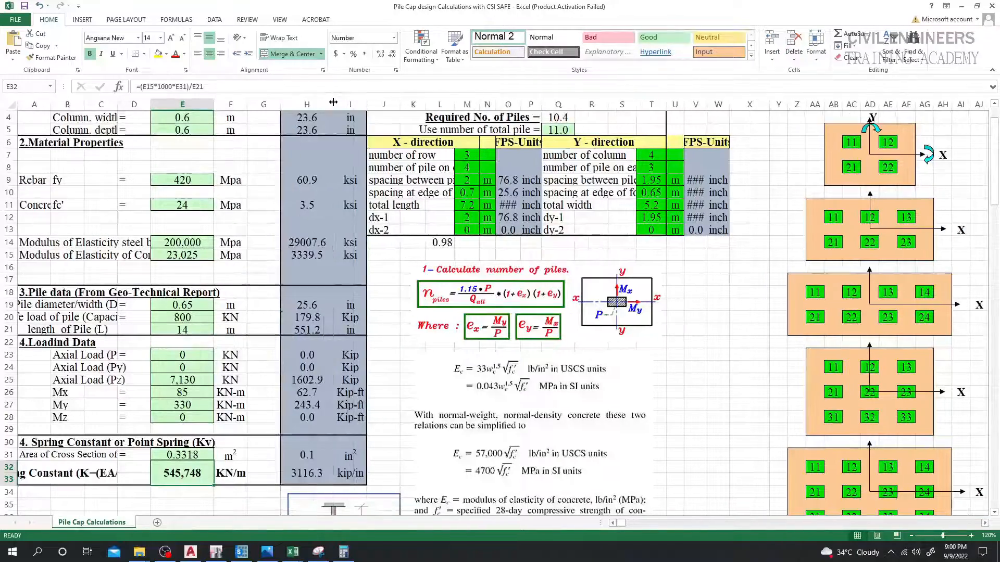
Widen column A of the pile cap sheet so the modulus of elasticity and spring constant labels are fully readable.
{"action": "scroll", "coordinate": [196, 260], "scroll_direction": "up", "scroll_amount": 1}
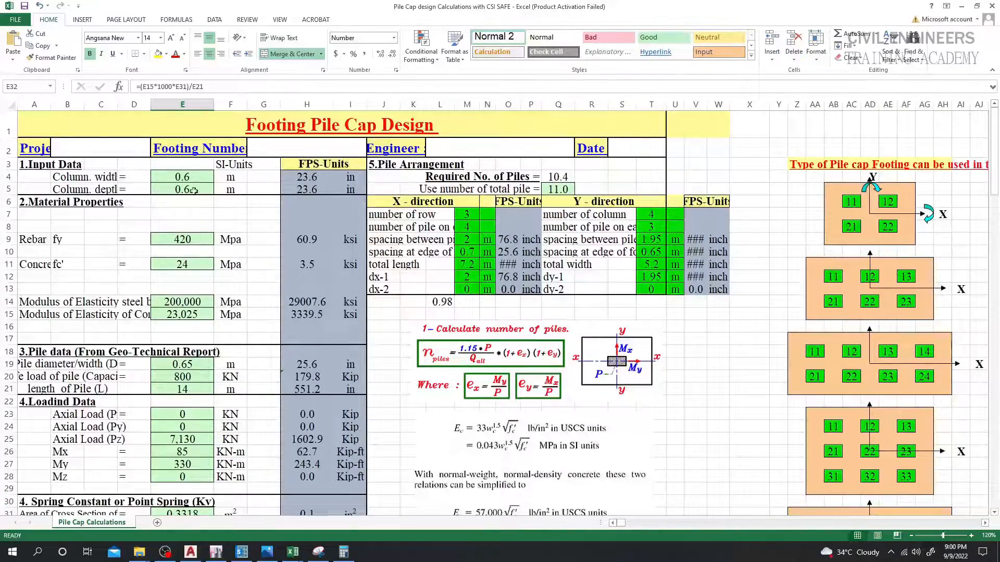
{"action": "scroll", "coordinate": [180, 303], "scroll_direction": "down", "scroll_amount": 2}
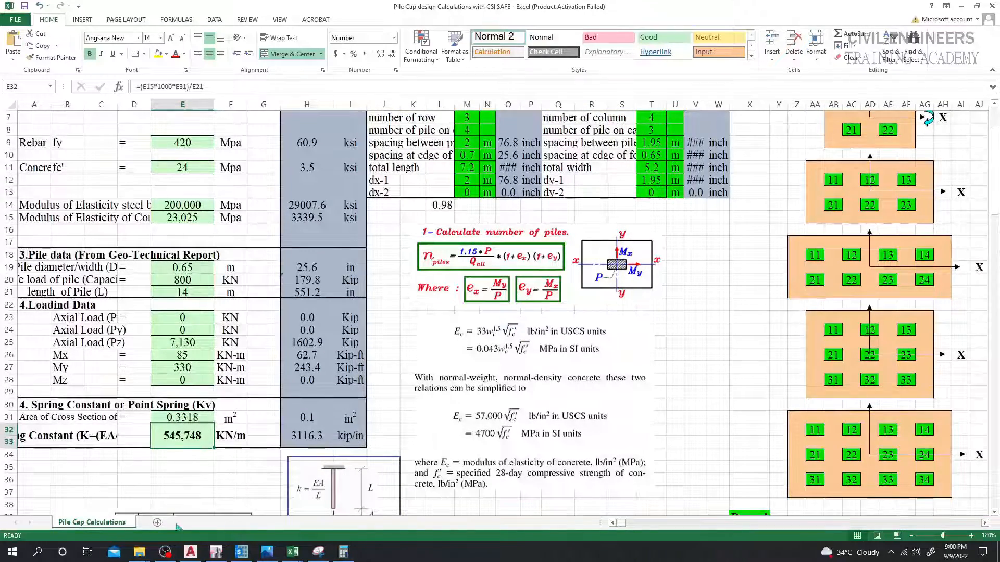
{"action": "left_click", "coordinate": [23, 438]}
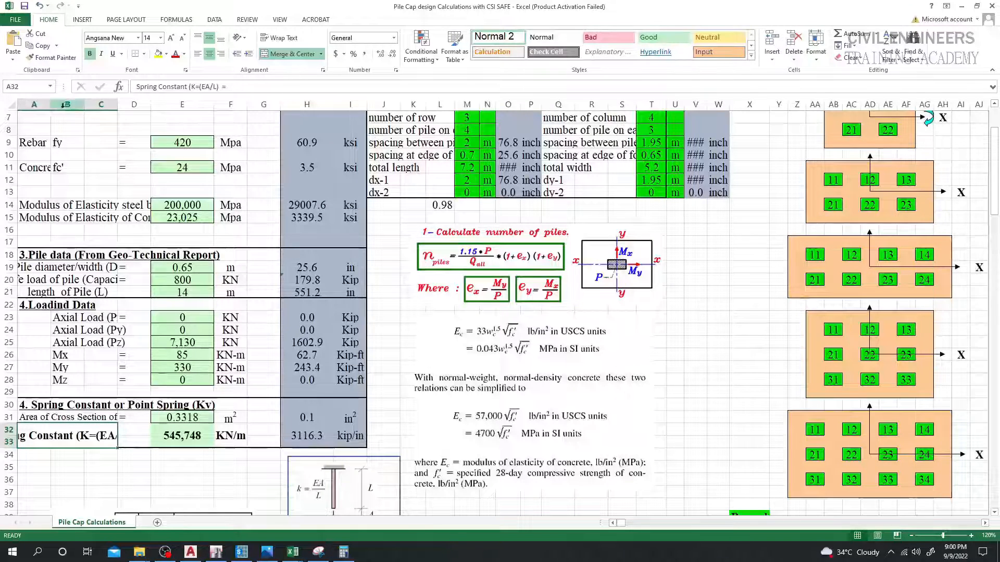
{"action": "left_click_drag", "start_coordinate": [51, 105], "coordinate": [104, 104]}
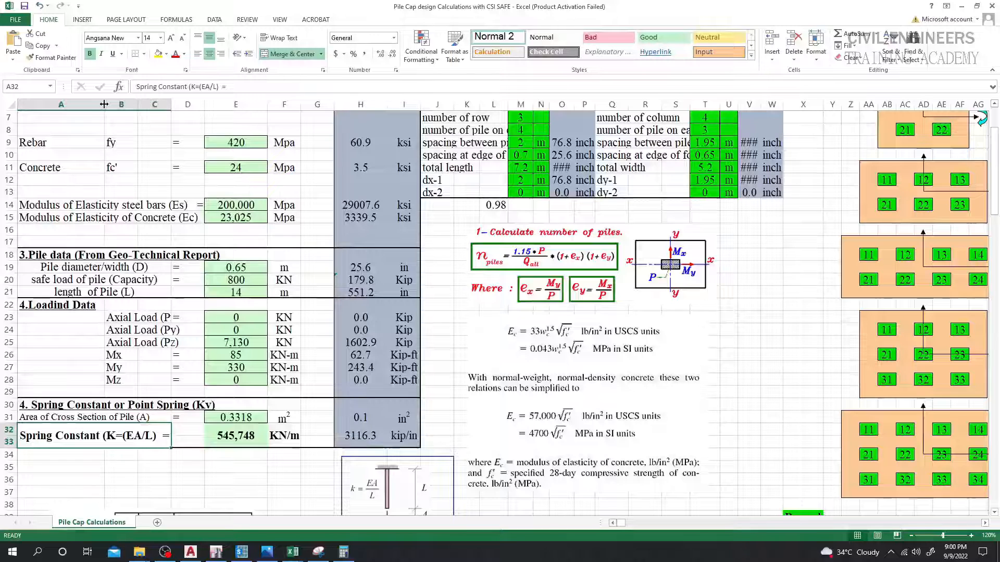
{"action": "left_click", "coordinate": [121, 479]}
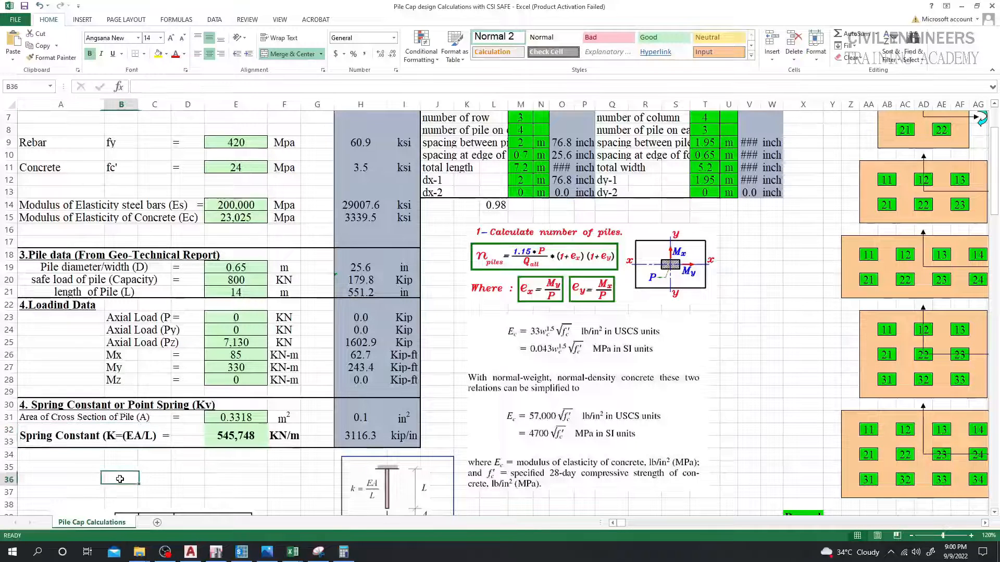
Examine which cells the SI spring constant formula in E32 refers to, leaving the formula as it is.
{"action": "left_click", "coordinate": [230, 440]}
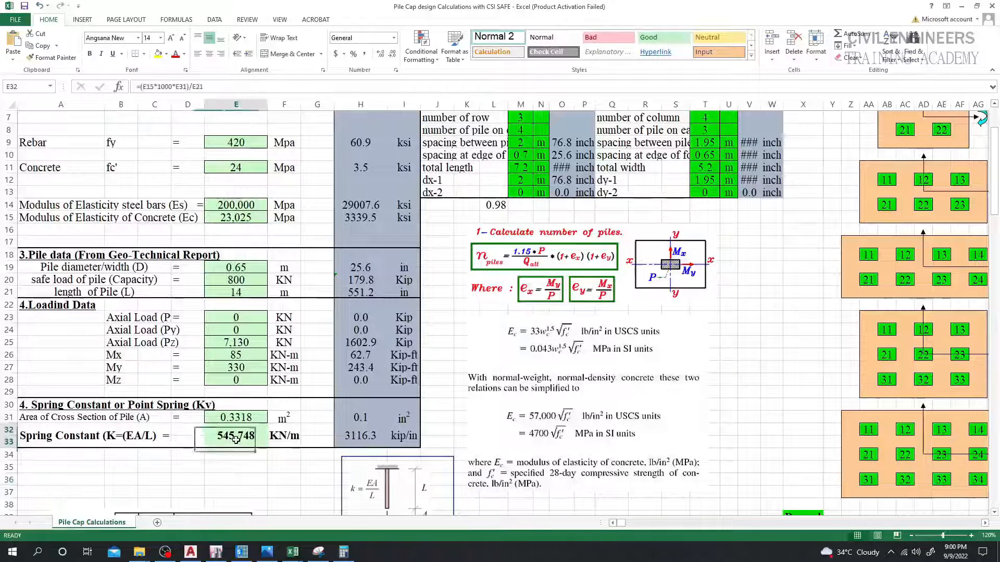
{"action": "left_click", "coordinate": [218, 88]}
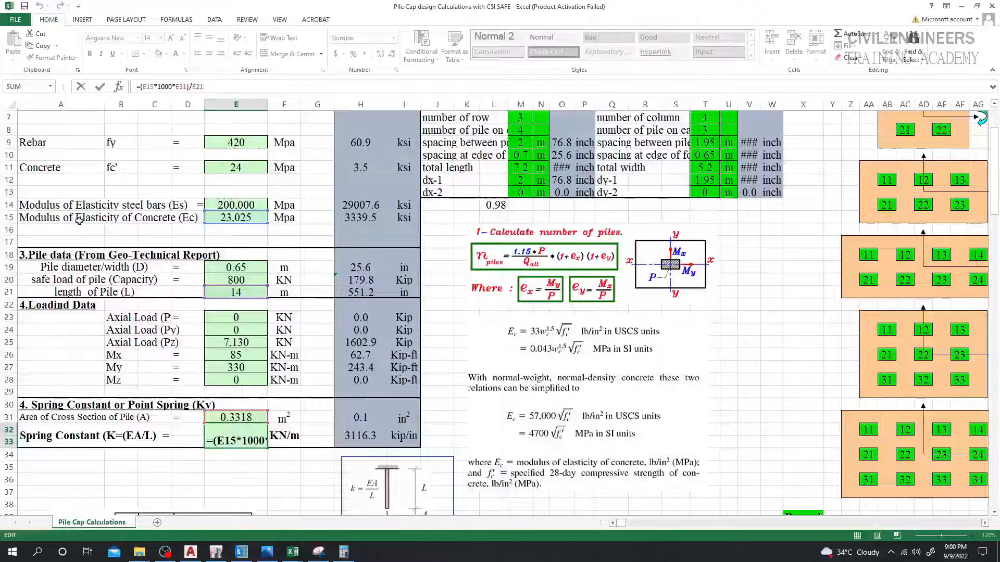
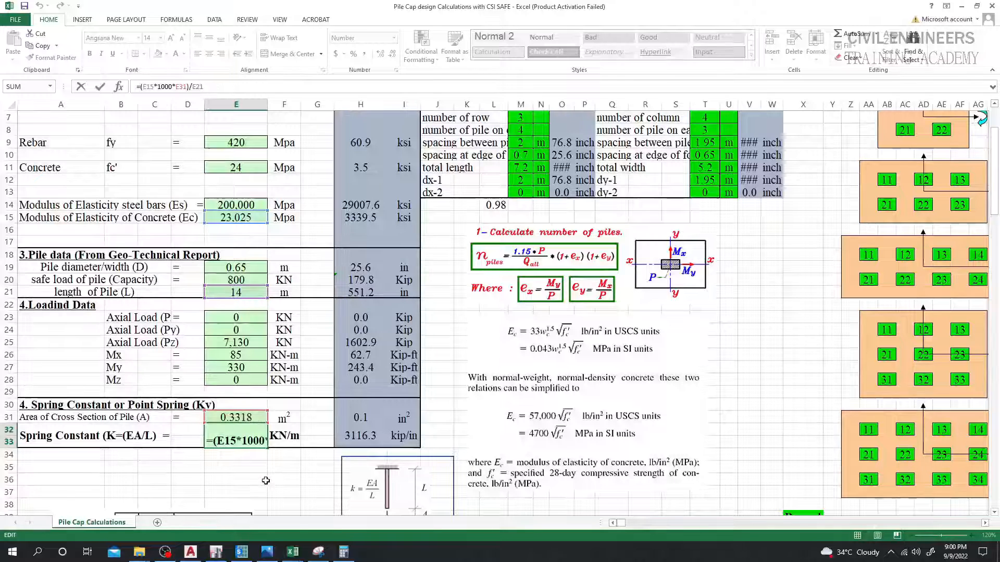
{"action": "key", "text": "ctrl+Return"}
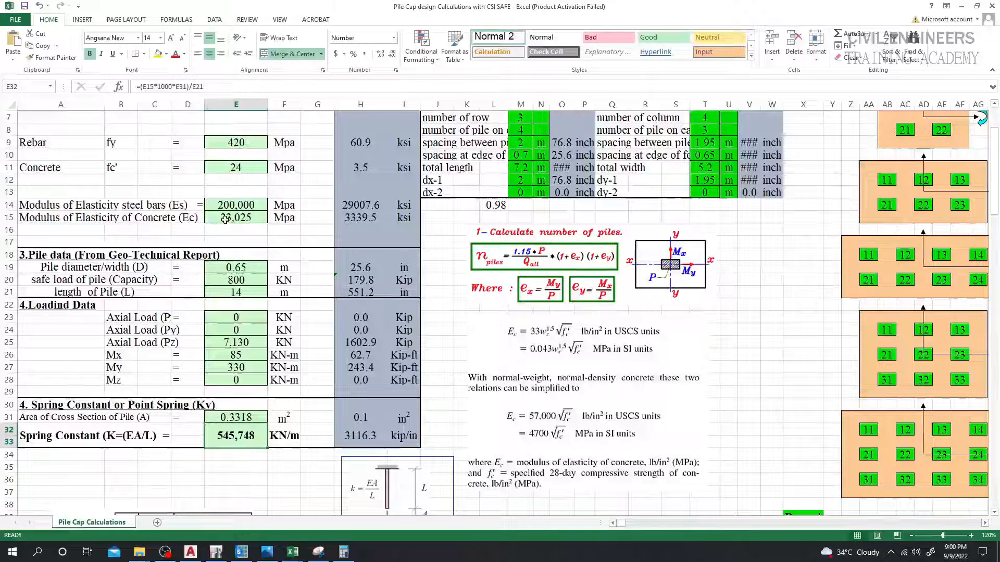
Set the concrete strength fc' in the material properties to 21 MPa.
{"action": "scroll", "coordinate": [225, 220], "scroll_direction": "up", "scroll_amount": 2}
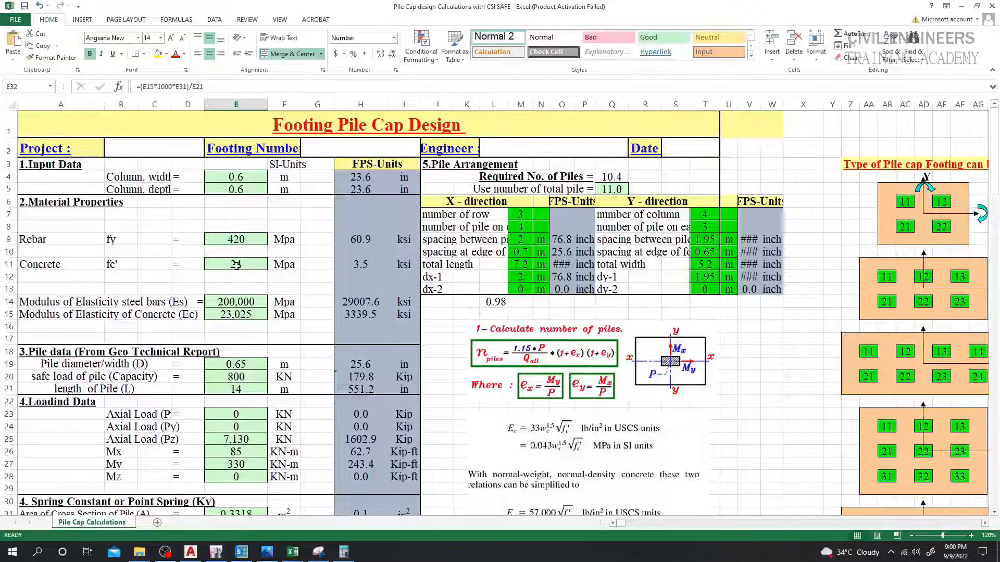
{"action": "left_click", "coordinate": [239, 289]}
{"action": "left_click", "coordinate": [239, 266]}
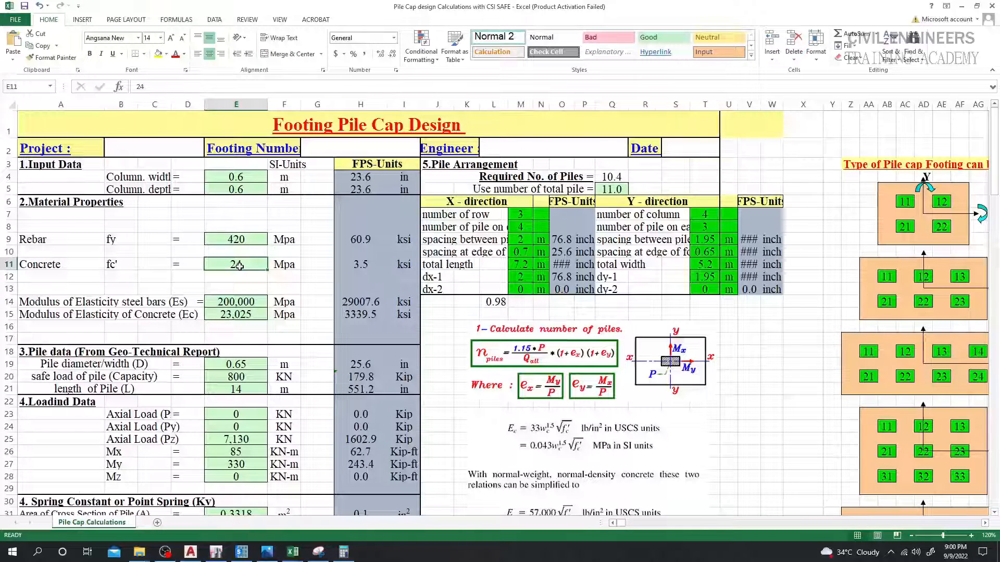
{"action": "type", "text": "20"}
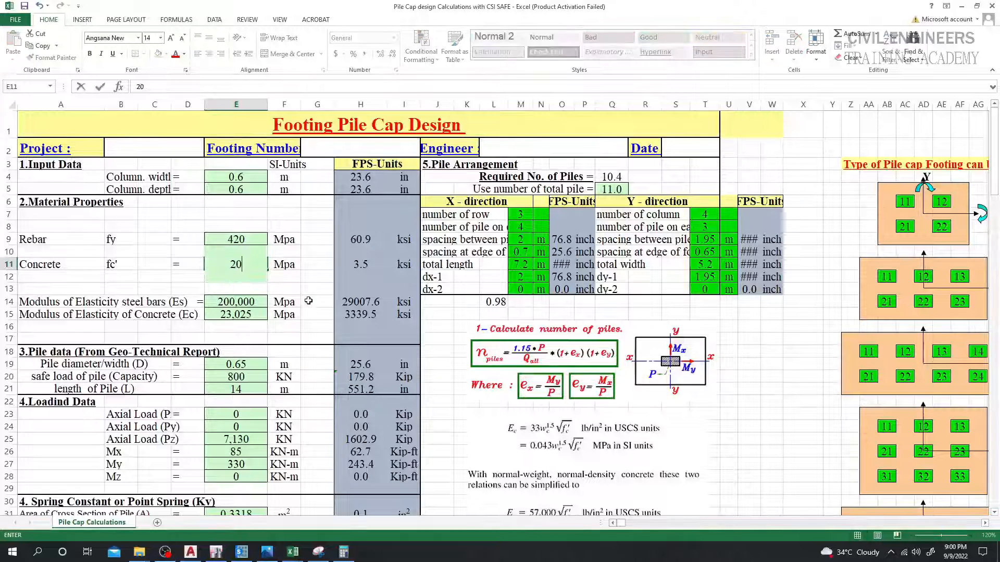
{"action": "key", "text": "Return"}
{"action": "left_click", "coordinate": [250, 265]}
{"action": "type", "text": "21"}
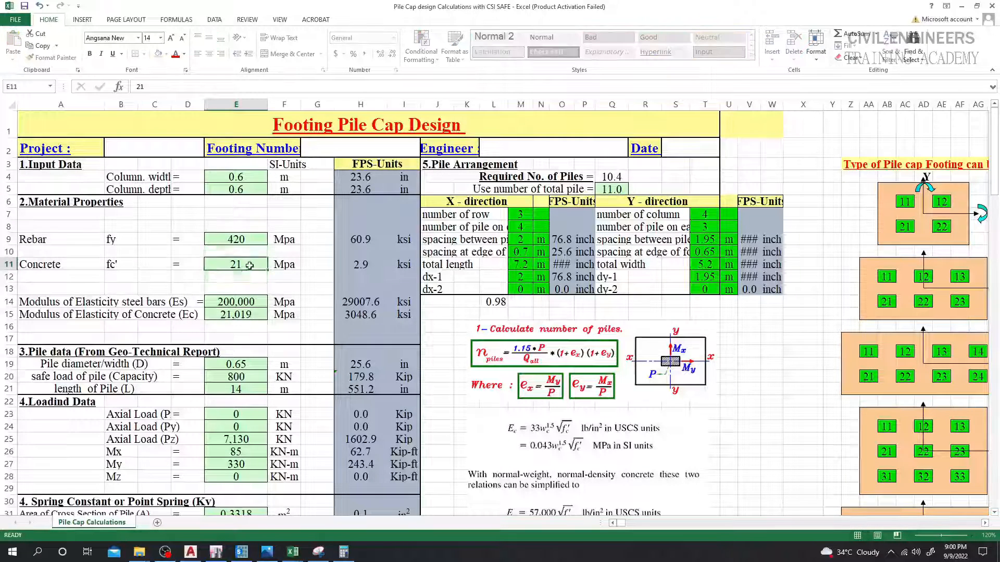
{"action": "key", "text": "Return"}
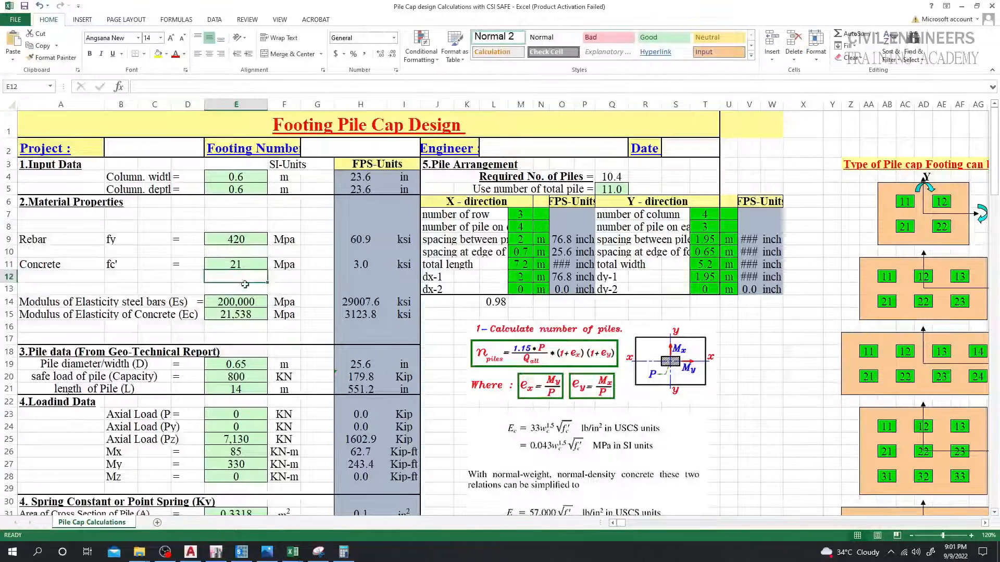
Convert the 85 ft pile length to metres in Calculator by dividing 85 by 3.28.
{"action": "scroll", "coordinate": [245, 281], "scroll_direction": "down", "scroll_amount": 2}
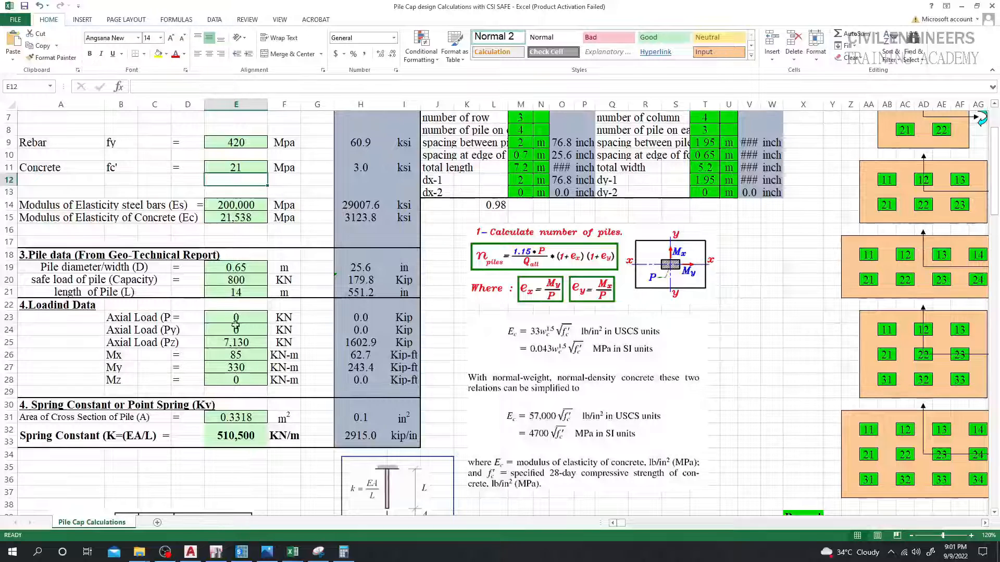
{"action": "left_click", "coordinate": [229, 293]}
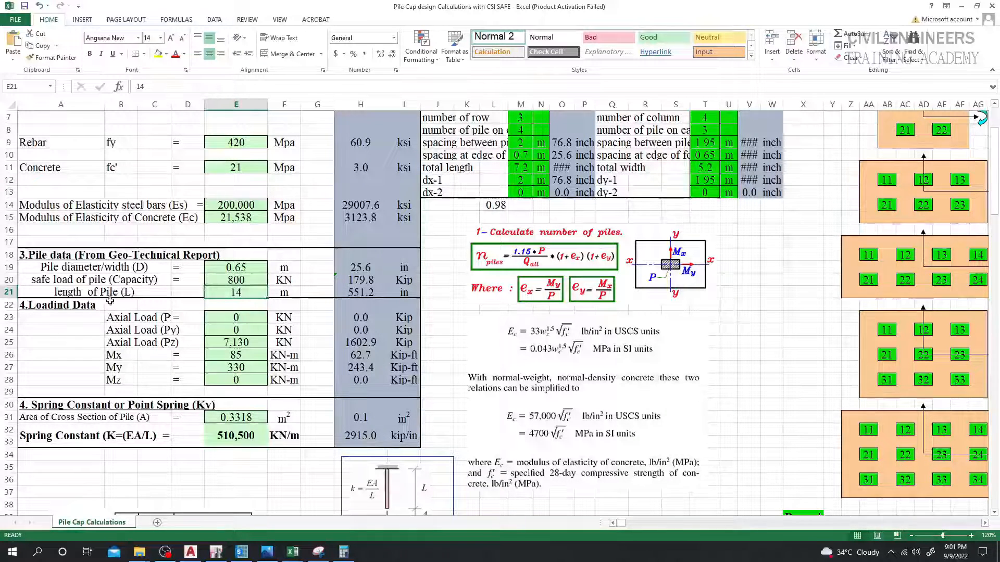
{"action": "left_click", "coordinate": [345, 553]}
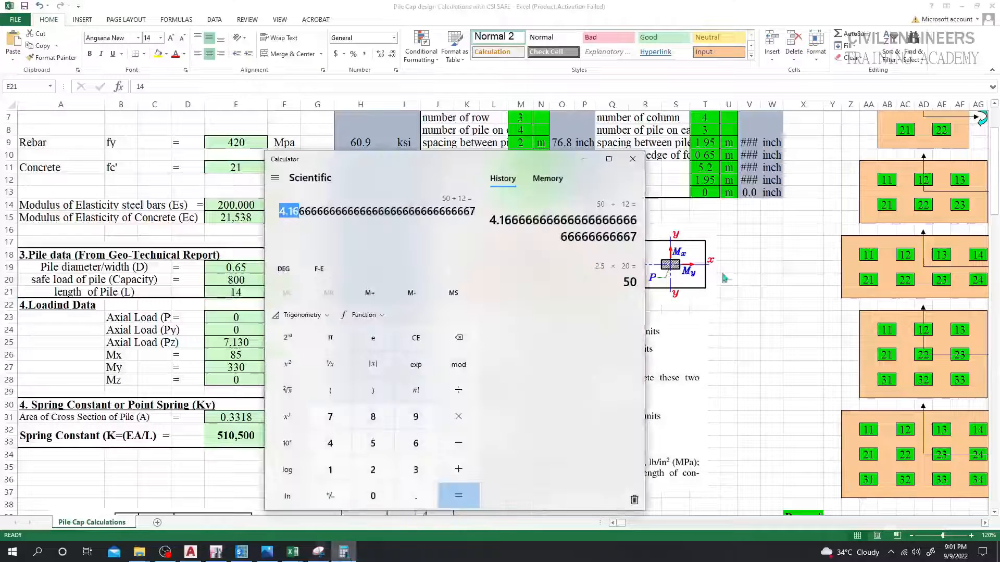
{"action": "left_click", "coordinate": [372, 416]}
{"action": "left_click", "coordinate": [373, 443]}
{"action": "left_click", "coordinate": [459, 390]}
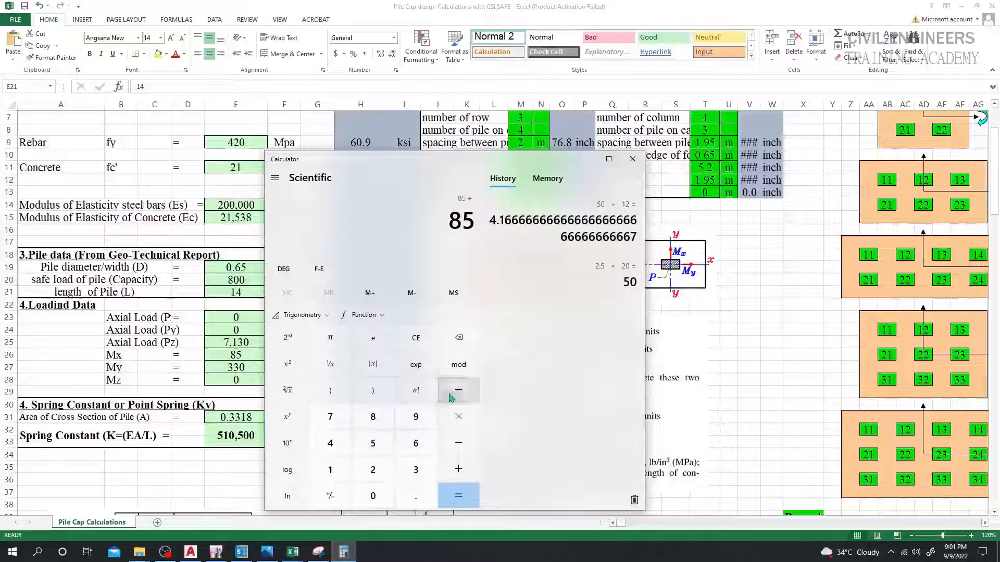
{"action": "left_click", "coordinate": [415, 470]}
{"action": "left_click", "coordinate": [415, 496]}
{"action": "left_click", "coordinate": [373, 470]}
{"action": "left_click", "coordinate": [373, 416]}
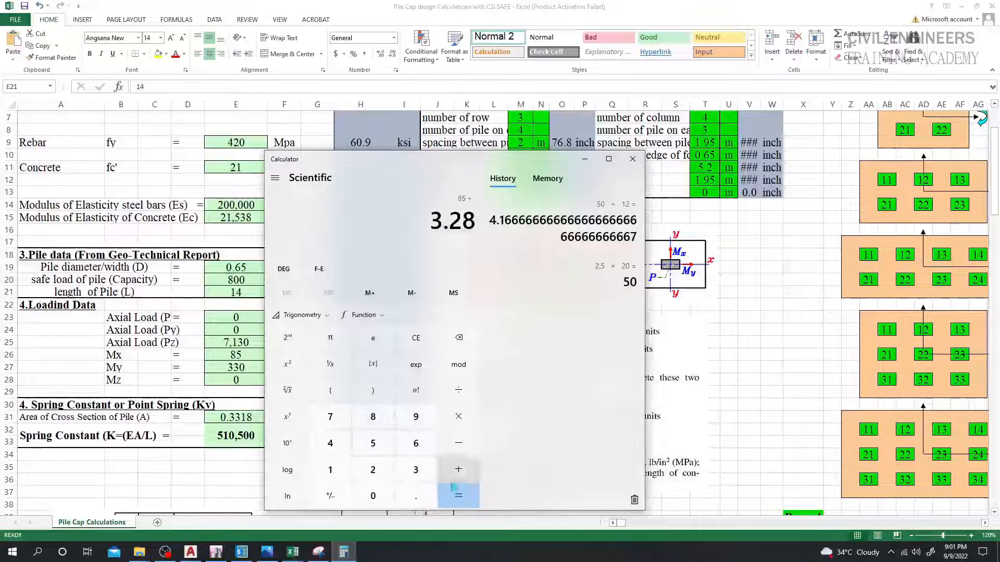
{"action": "left_click", "coordinate": [458, 496]}
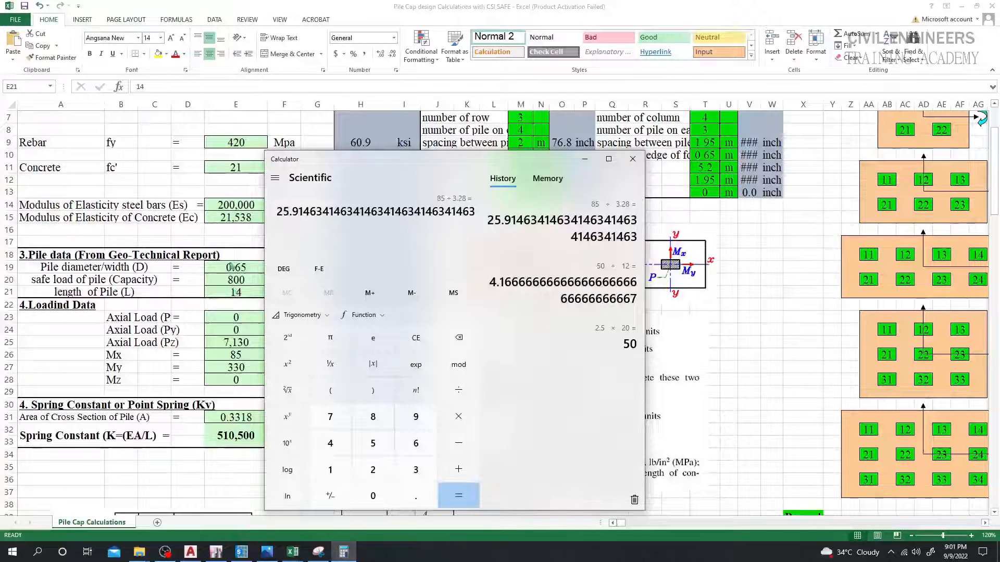
Return to the pile cap sheet and set the length of pile (L) to 26 m.
{"action": "left_click", "coordinate": [237, 292]}
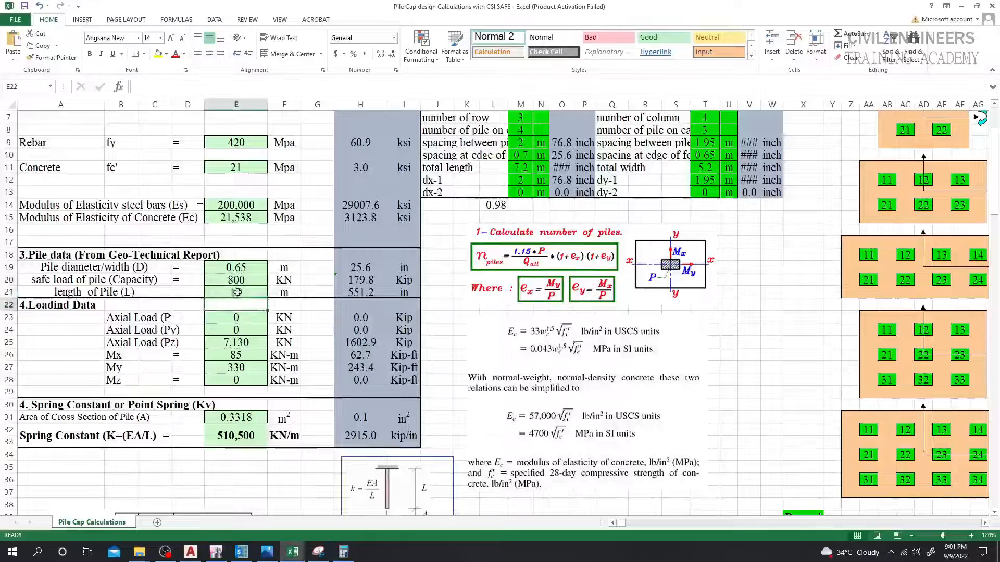
{"action": "type", "text": "25.9"}
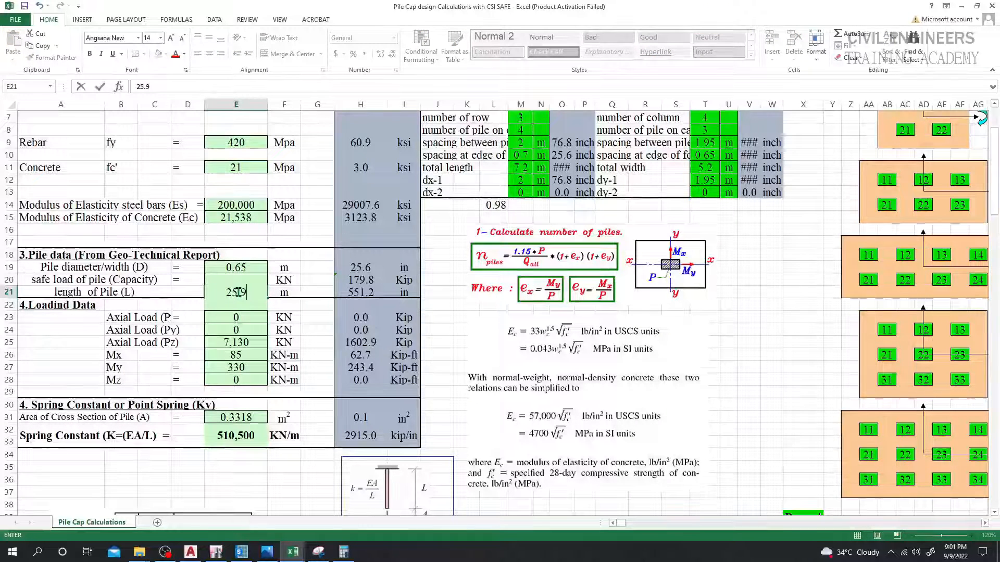
{"action": "key", "text": "BackSpace"}
{"action": "key", "text": "BackSpace"}
{"action": "key", "text": "BackSpace"}
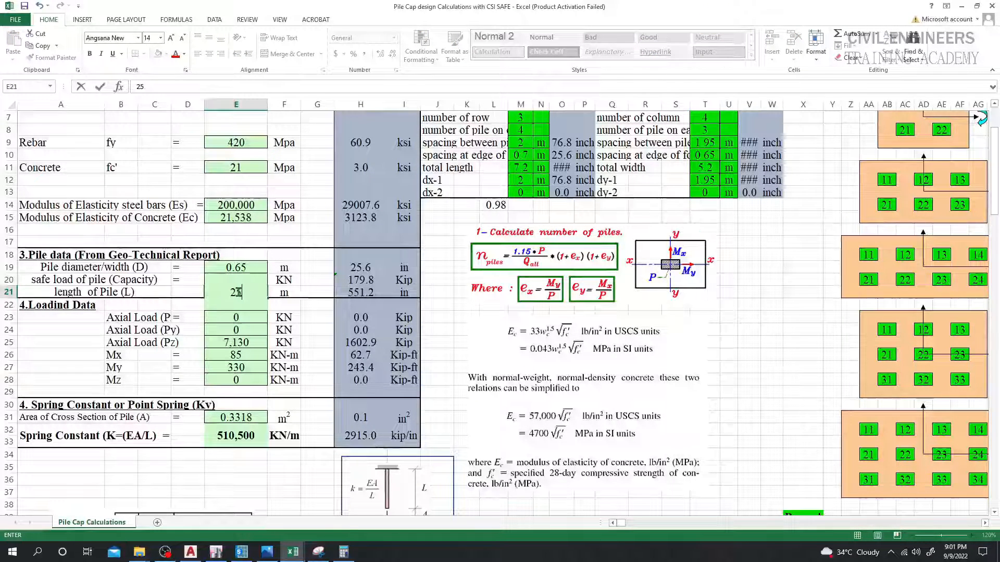
{"action": "type", "text": "6"}
{"action": "key", "text": "Return"}
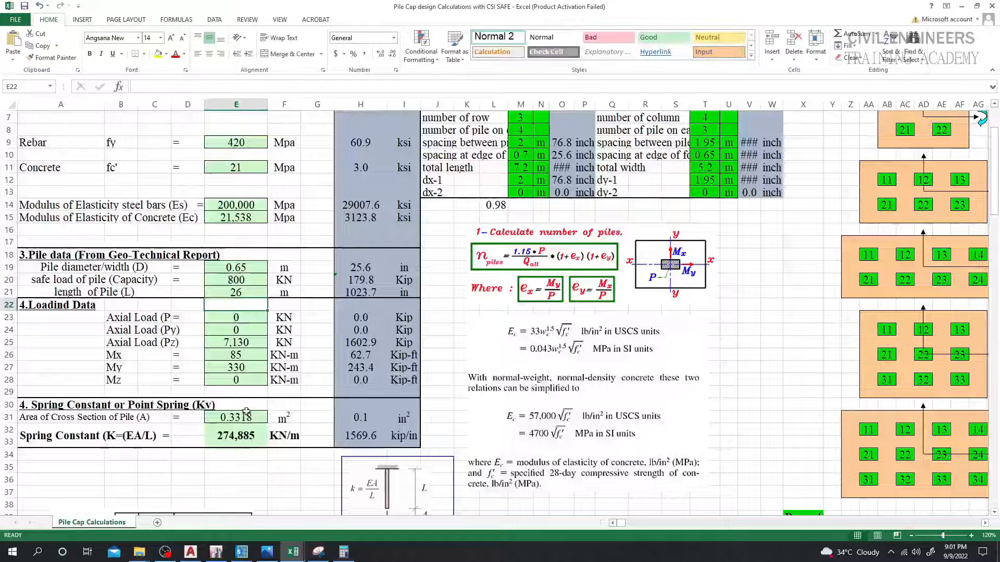
Check the spring constant formula's references to concrete modulus, pile area and pile length without changing it.
{"action": "left_click", "coordinate": [248, 431]}
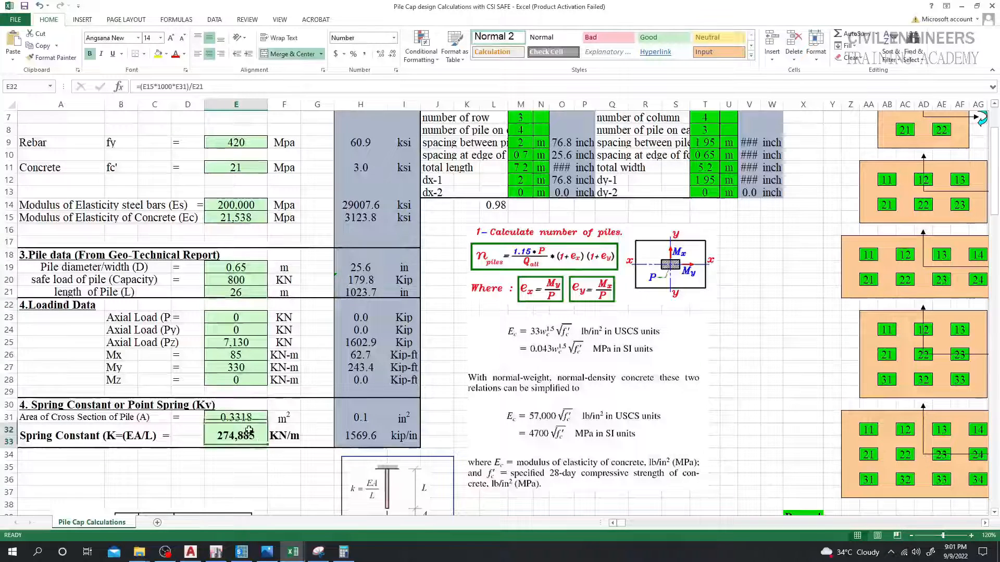
{"action": "left_click", "coordinate": [250, 90]}
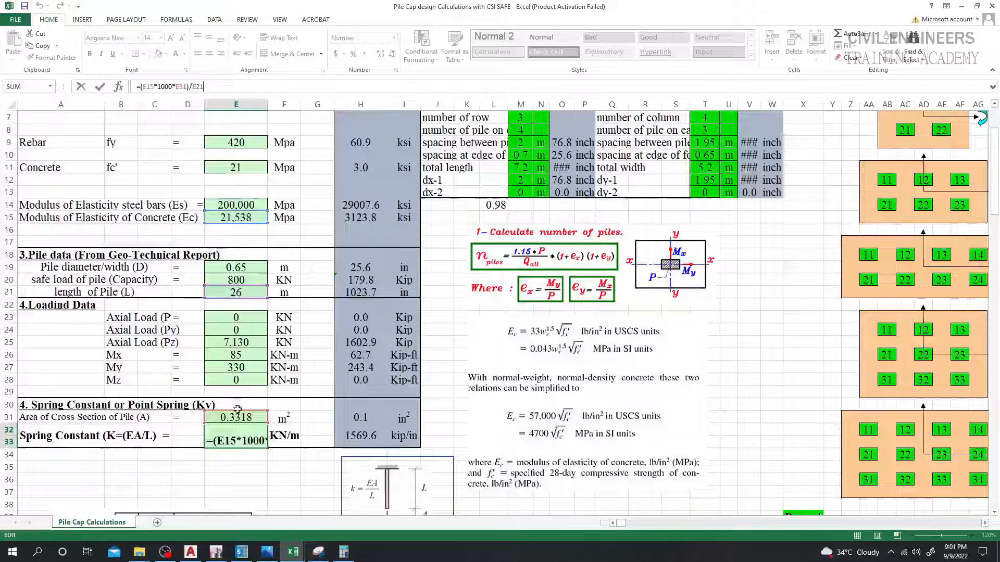
{"action": "key", "text": "ctrl+Return"}
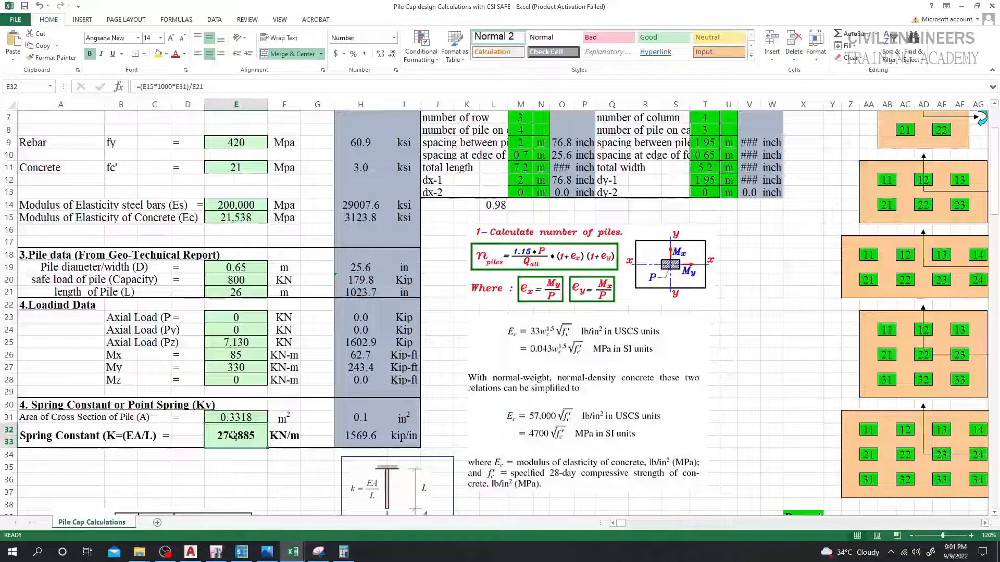
Switch to the New Microsoft Excel Worksheet workbook and select the pile diameter D in J24.
{"action": "left_click", "coordinate": [286, 553]}
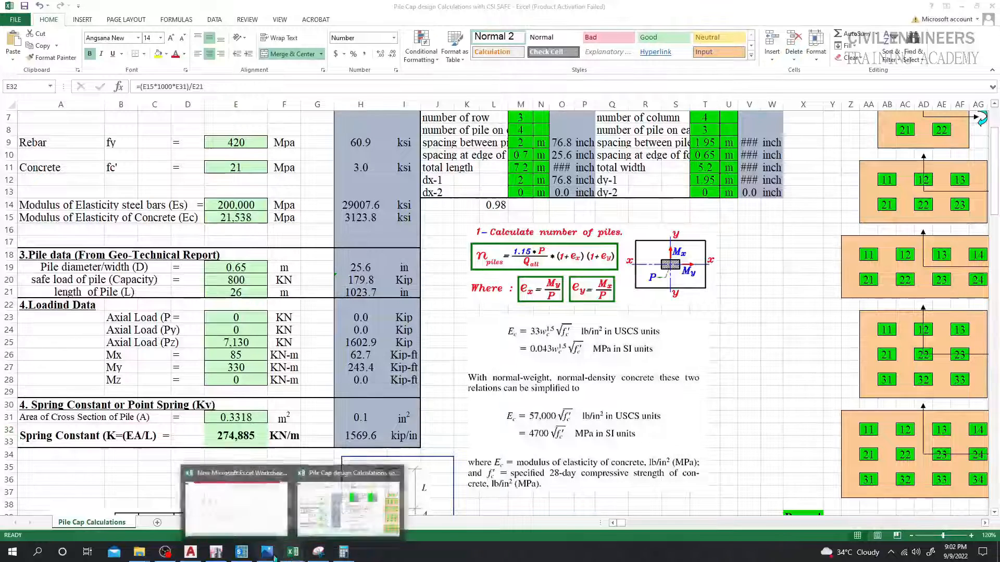
{"action": "left_click", "coordinate": [343, 552]}
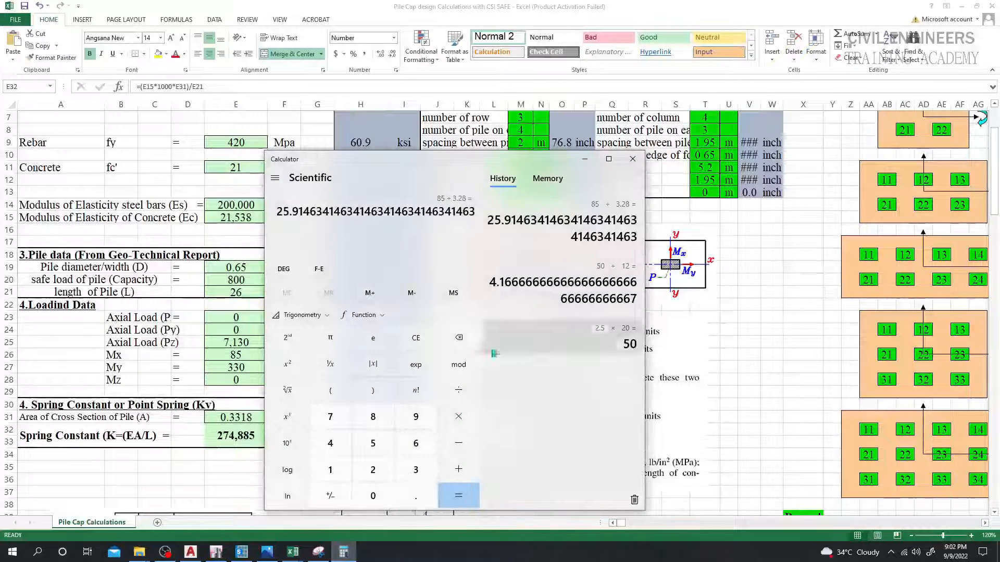
{"action": "left_click", "coordinate": [292, 552]}
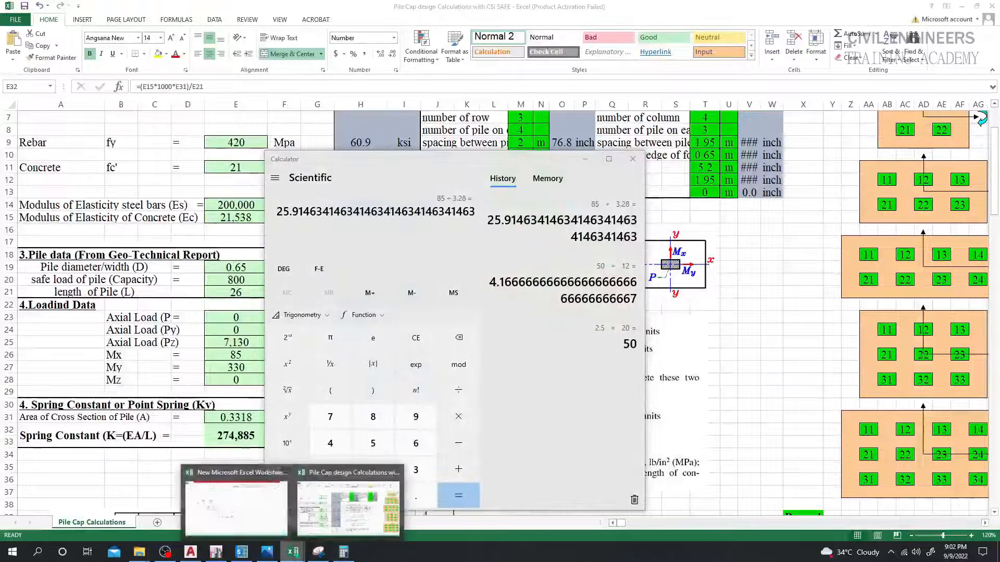
{"action": "left_click", "coordinate": [254, 514]}
{"action": "left_click", "coordinate": [435, 411]}
{"action": "left_click", "coordinate": [329, 353]}
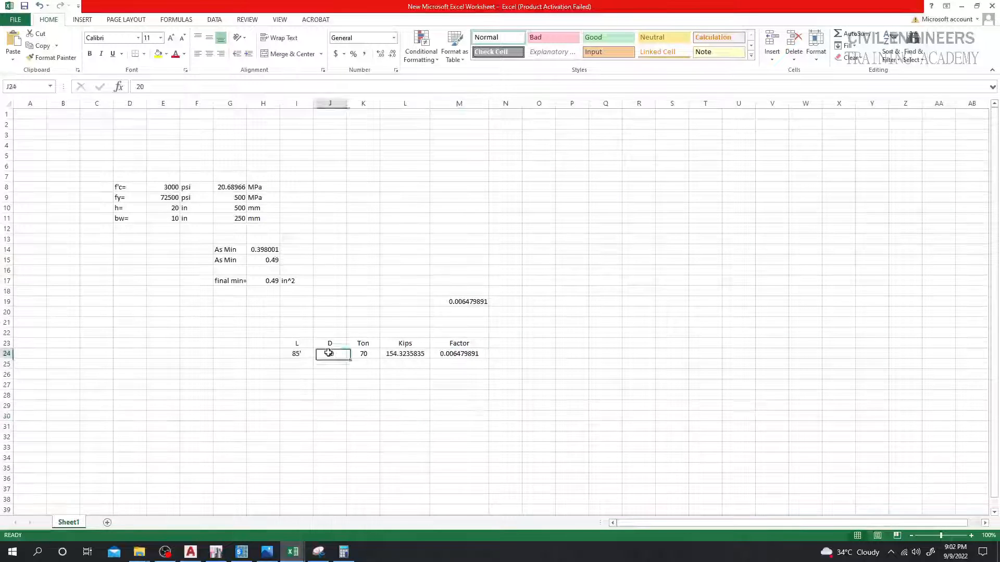
Calculate the pile's circular cross-section area in J27 with the formula =3.1416*J24*J24/4.
{"action": "left_click", "coordinate": [328, 383]}
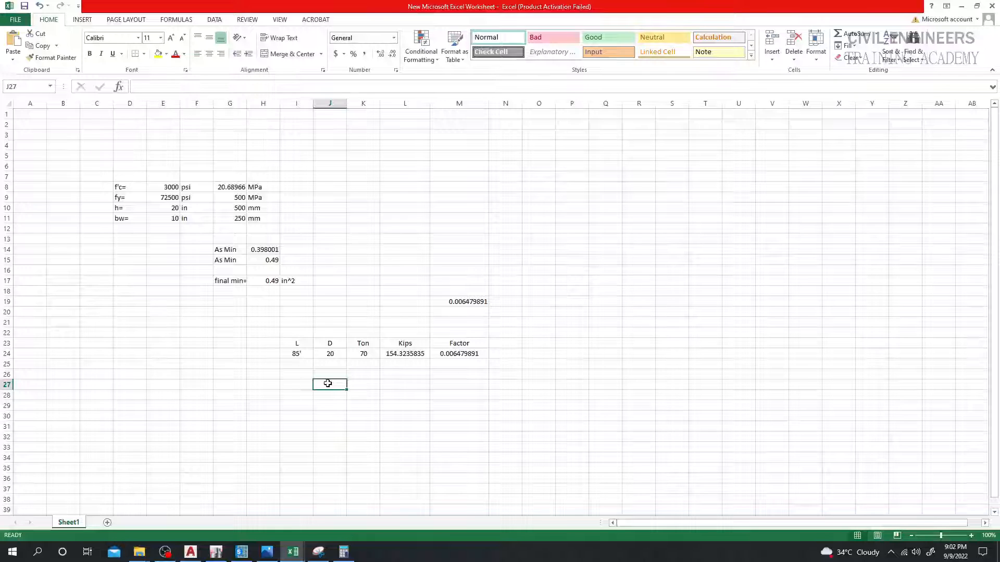
{"action": "type", "text": "="}
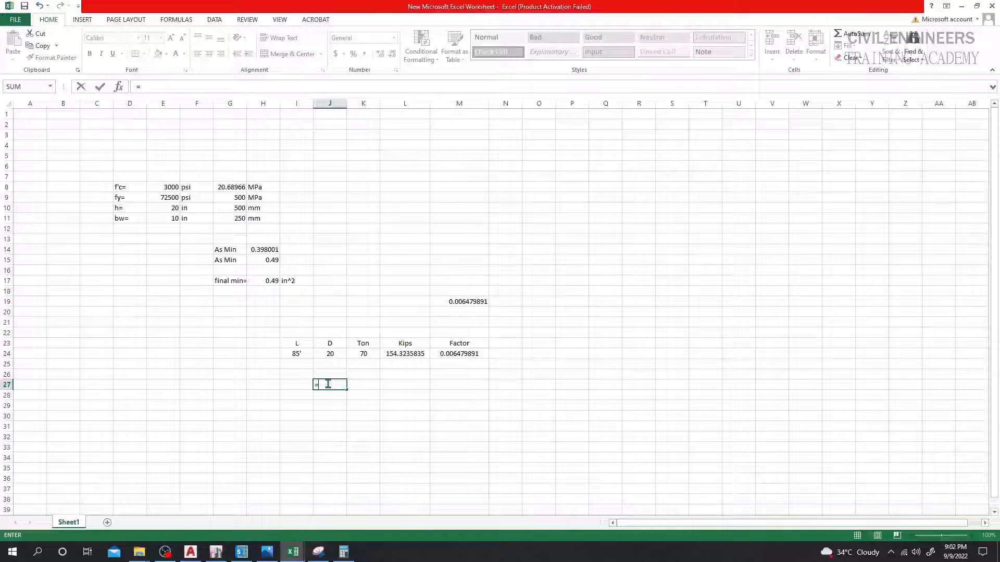
{"action": "type", "text": "3.1416*"}
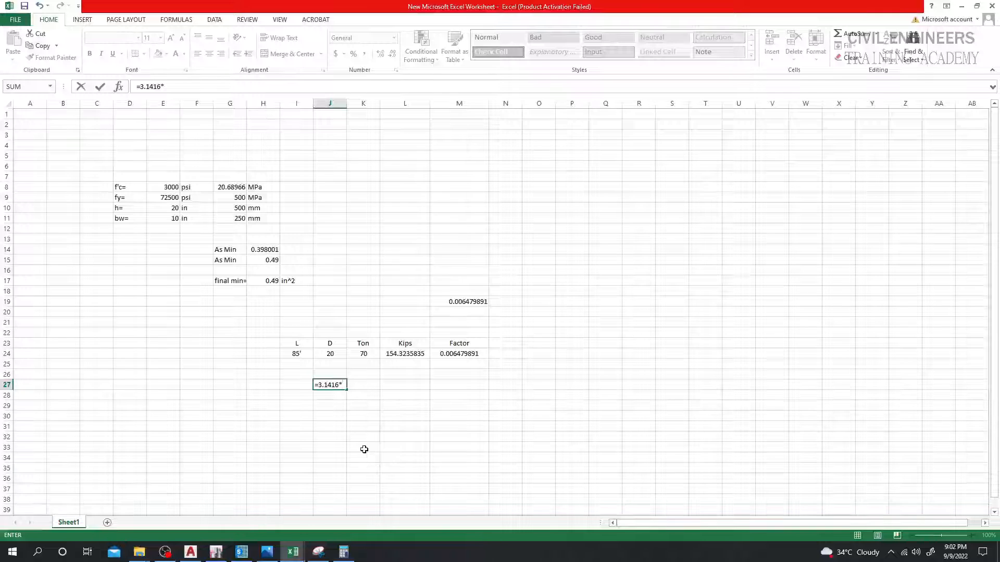
{"action": "left_click", "coordinate": [329, 353]}
{"action": "type", "text": "*"}
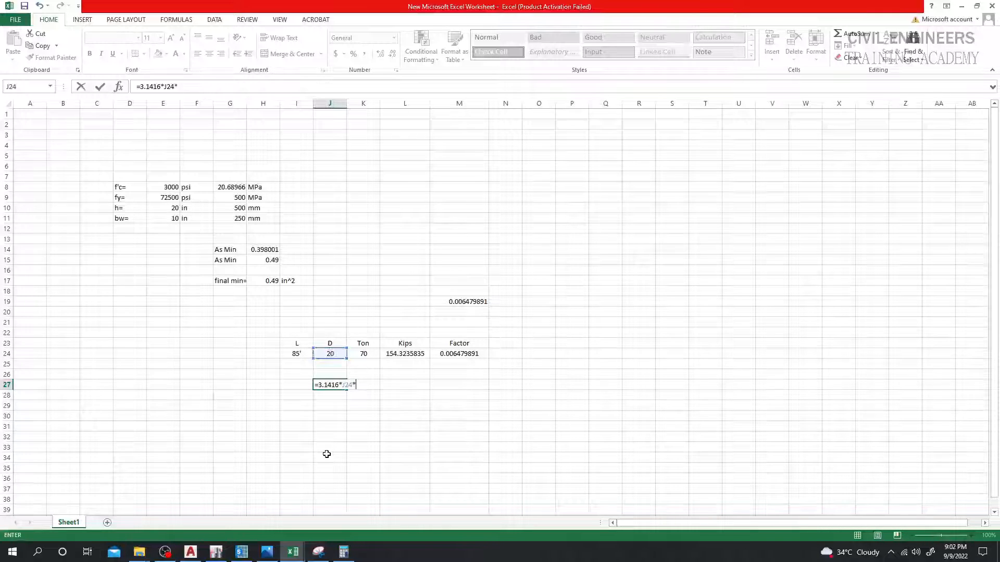
{"action": "left_click", "coordinate": [329, 353]}
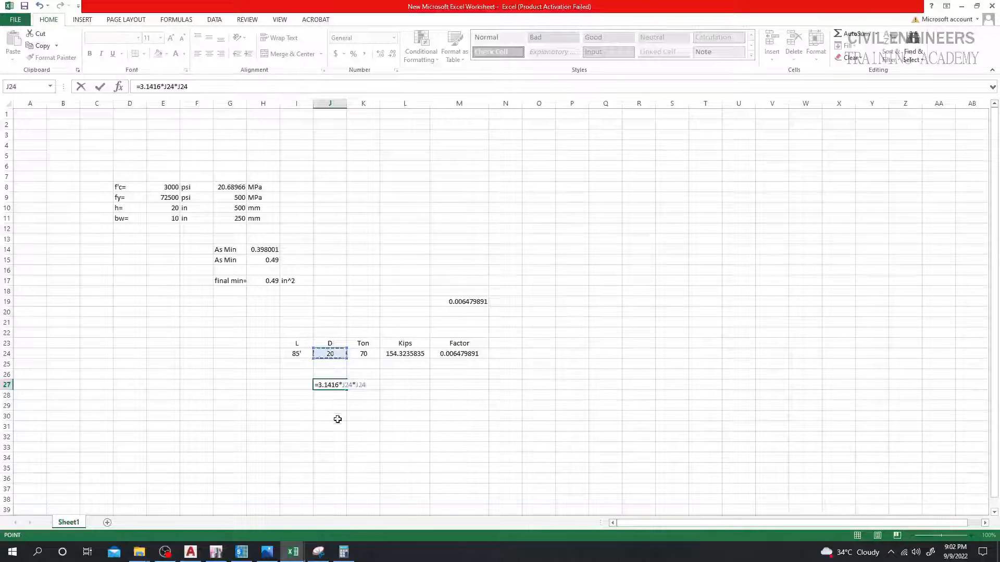
{"action": "type", "text": "/4"}
{"action": "key", "text": "Return"}
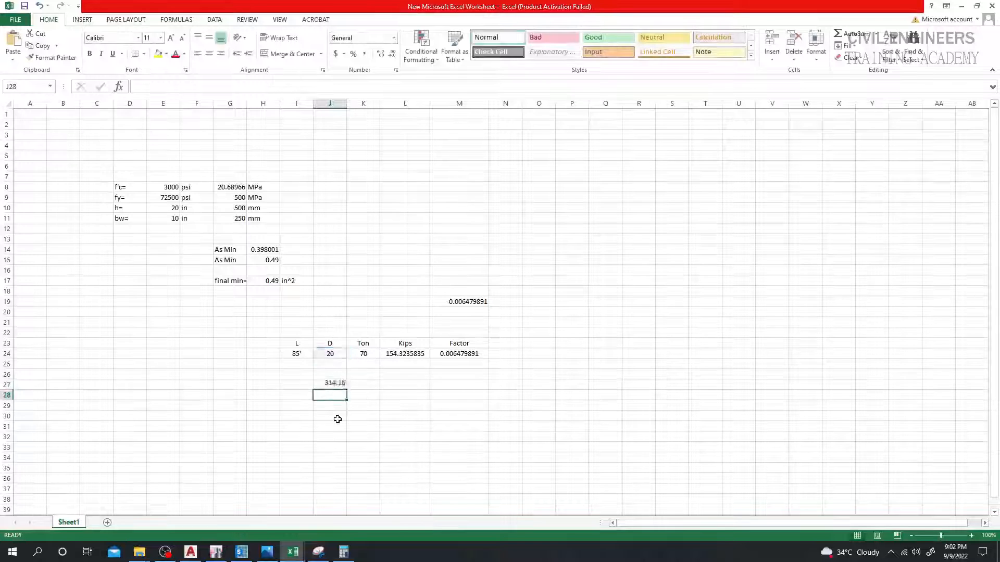
{"action": "left_click", "coordinate": [339, 385]}
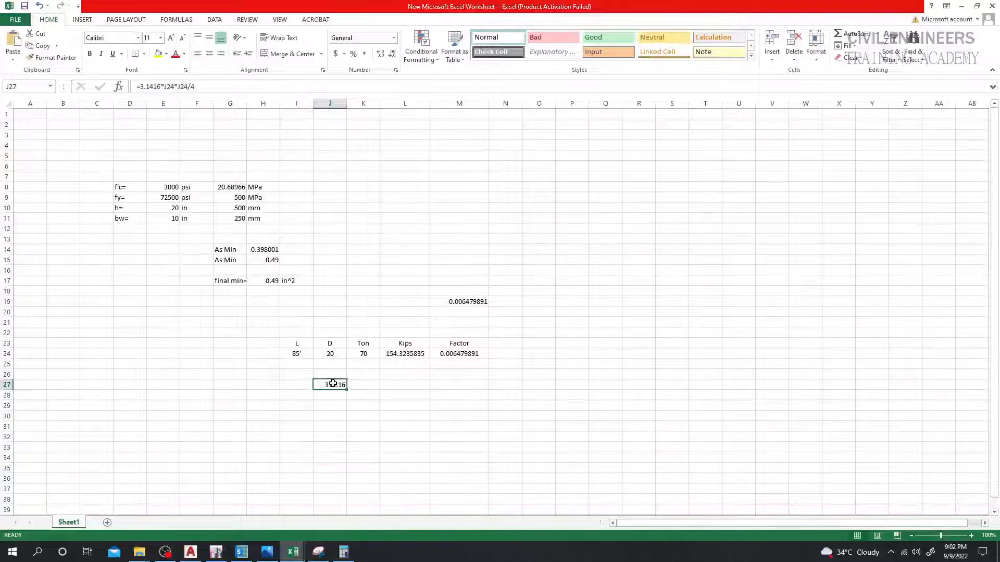
{"action": "left_click", "coordinate": [361, 384]}
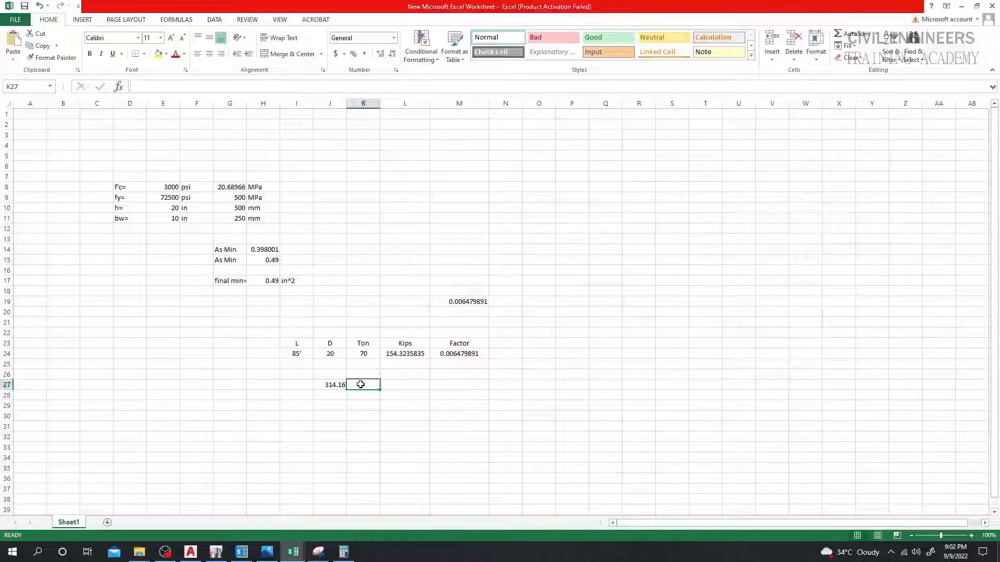
{"action": "left_click", "coordinate": [329, 394]}
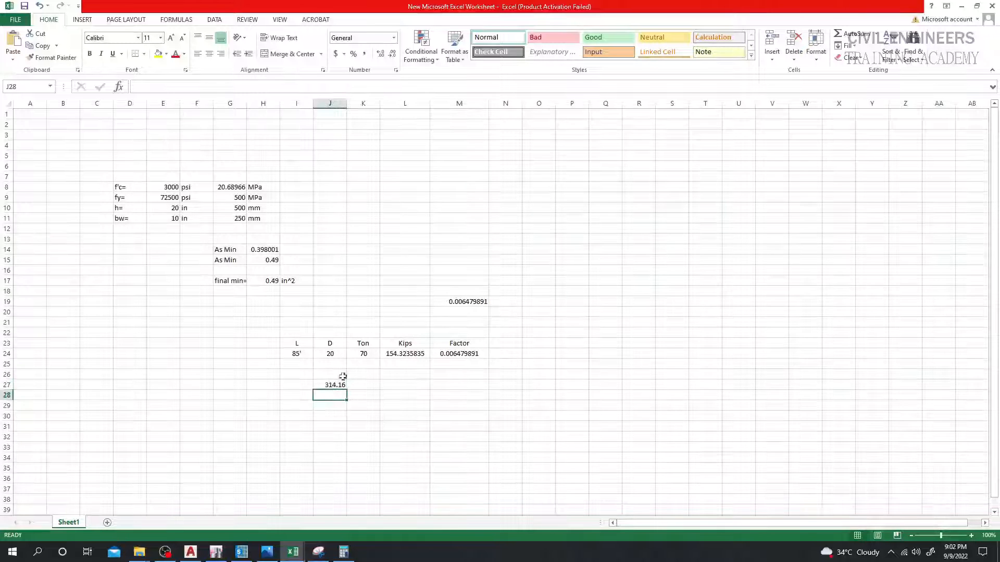
{"action": "left_click", "coordinate": [327, 416]}
{"action": "left_click", "coordinate": [327, 395]}
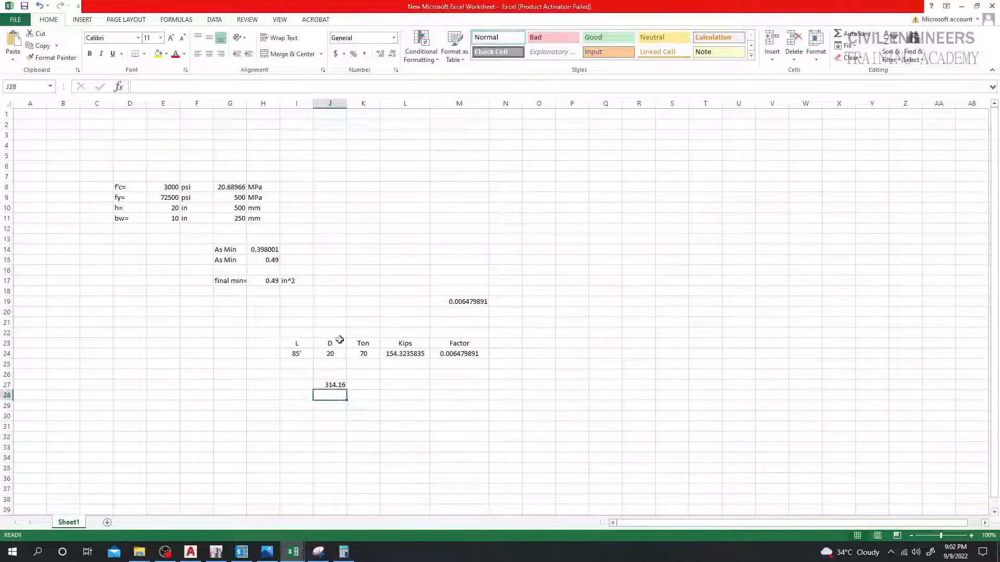
{"action": "left_click", "coordinate": [327, 385]}
{"action": "left_click", "coordinate": [333, 397]}
{"action": "left_click", "coordinate": [331, 386]}
{"action": "left_click", "coordinate": [332, 393]}
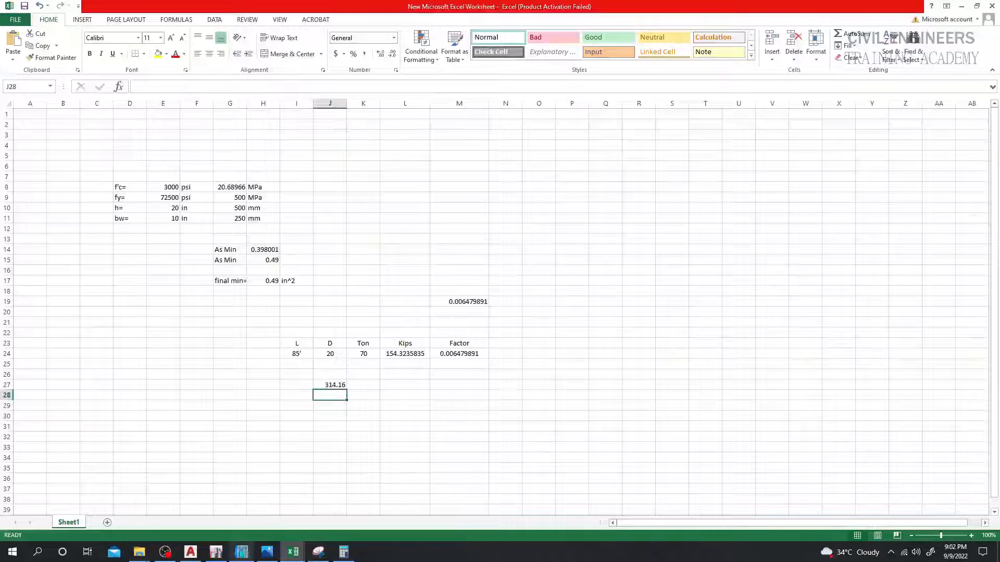
Switch back to the Pile Cap design Calculations with CSI SAFE workbook.
{"action": "left_click", "coordinate": [242, 552]}
{"action": "left_click", "coordinate": [242, 552]}
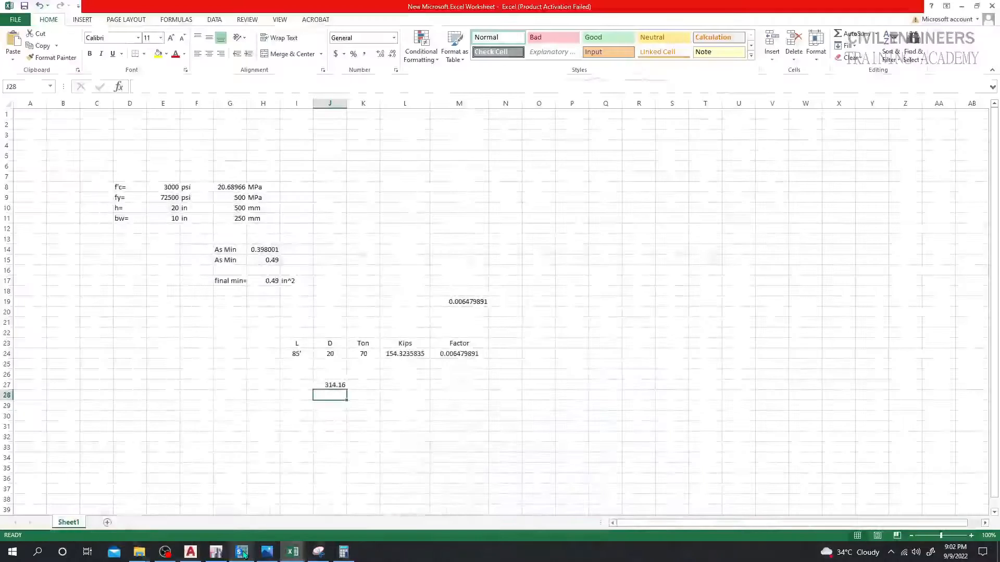
{"action": "left_click", "coordinate": [216, 552]}
{"action": "left_click", "coordinate": [216, 552]}
{"action": "left_click", "coordinate": [293, 551]}
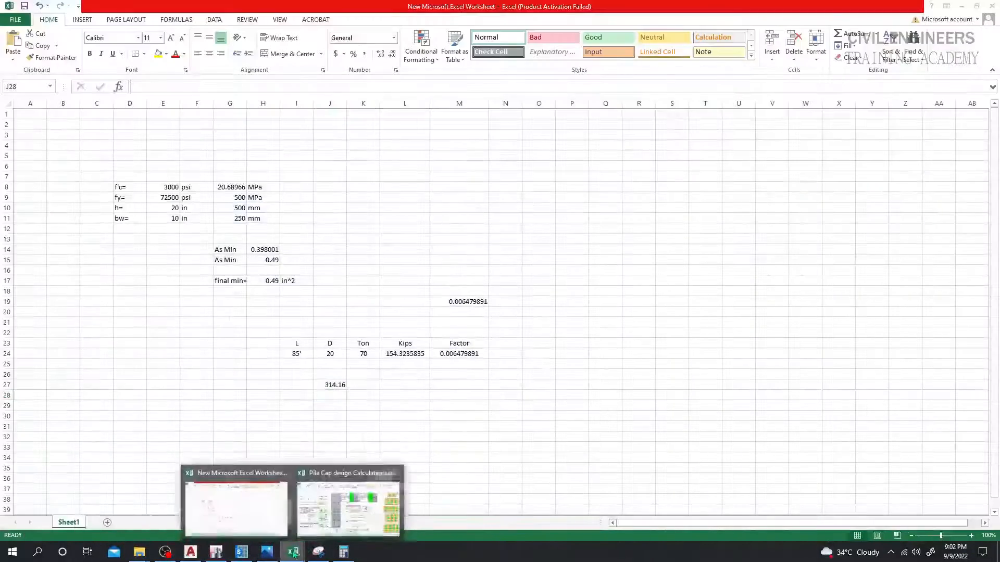
{"action": "left_click", "coordinate": [346, 520]}
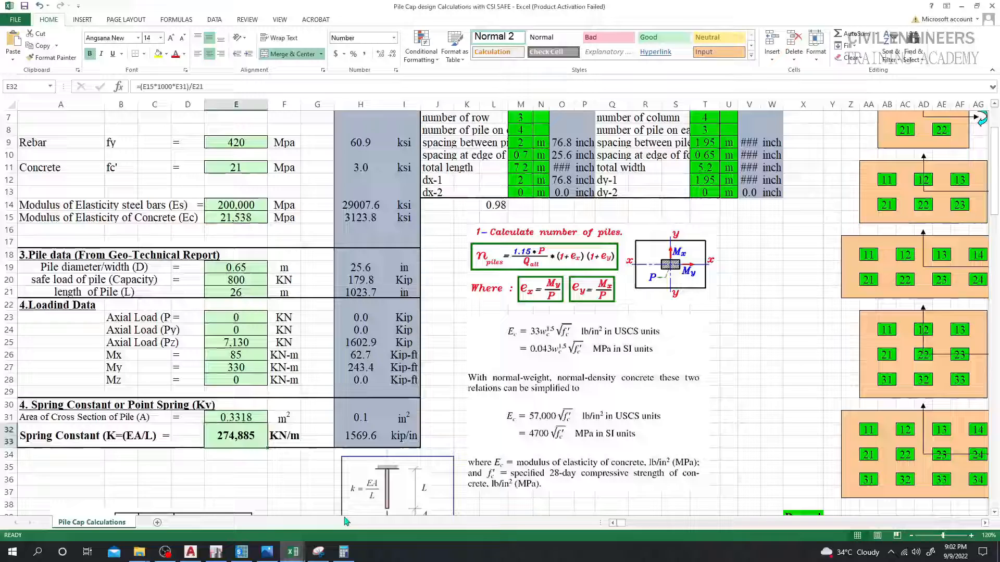
Check the pile diameter (D) in E19 and how the cross-section area formula in E31 uses it.
{"action": "left_click", "coordinate": [232, 479]}
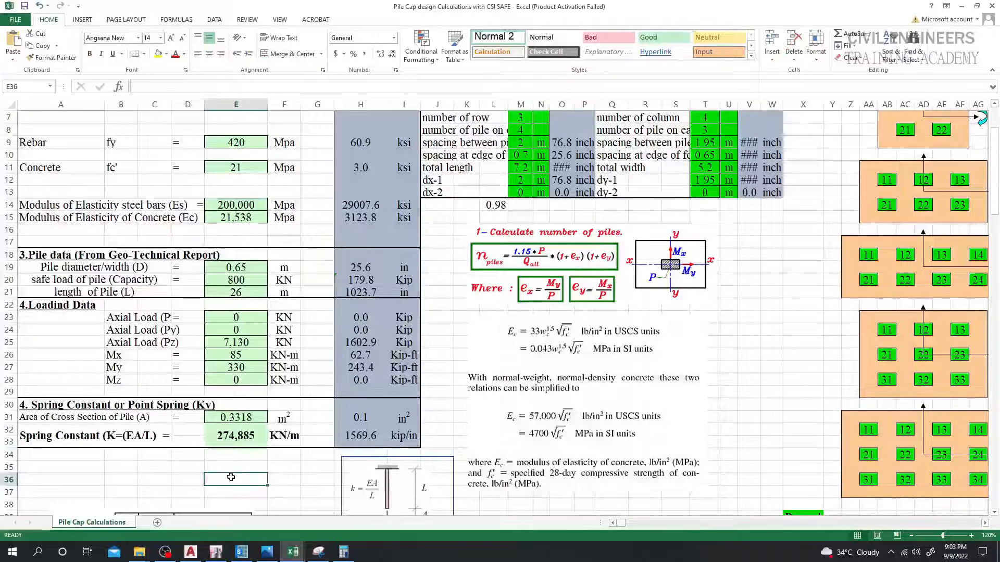
{"action": "scroll", "coordinate": [178, 414], "scroll_direction": "up", "scroll_amount": 1}
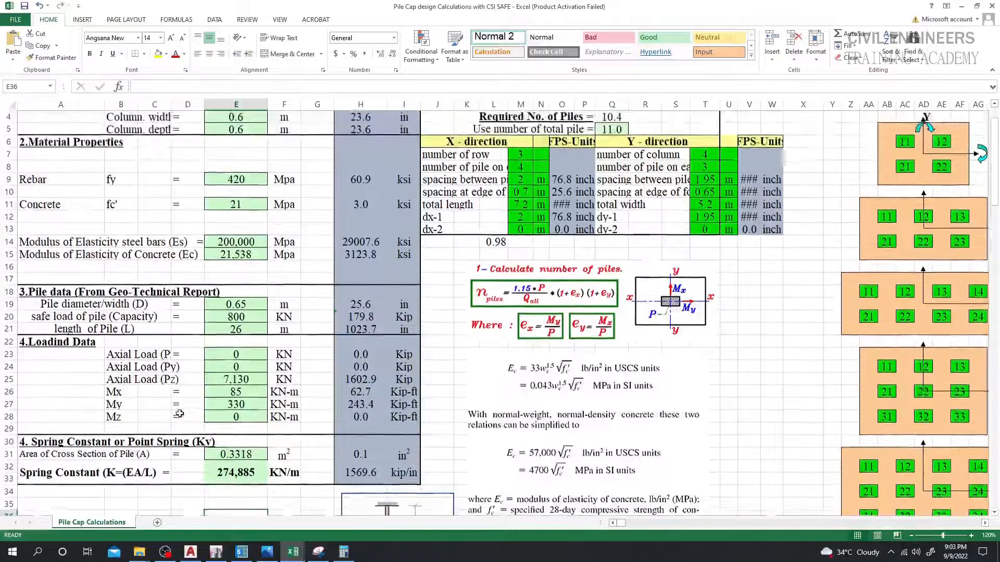
{"action": "scroll", "coordinate": [202, 384], "scroll_direction": "down", "scroll_amount": 1}
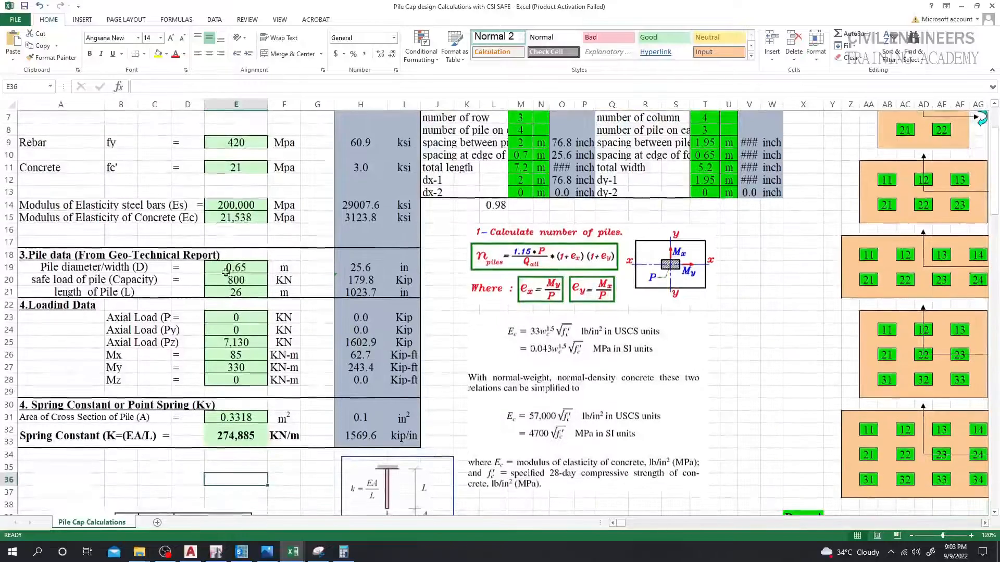
{"action": "left_click", "coordinate": [243, 267]}
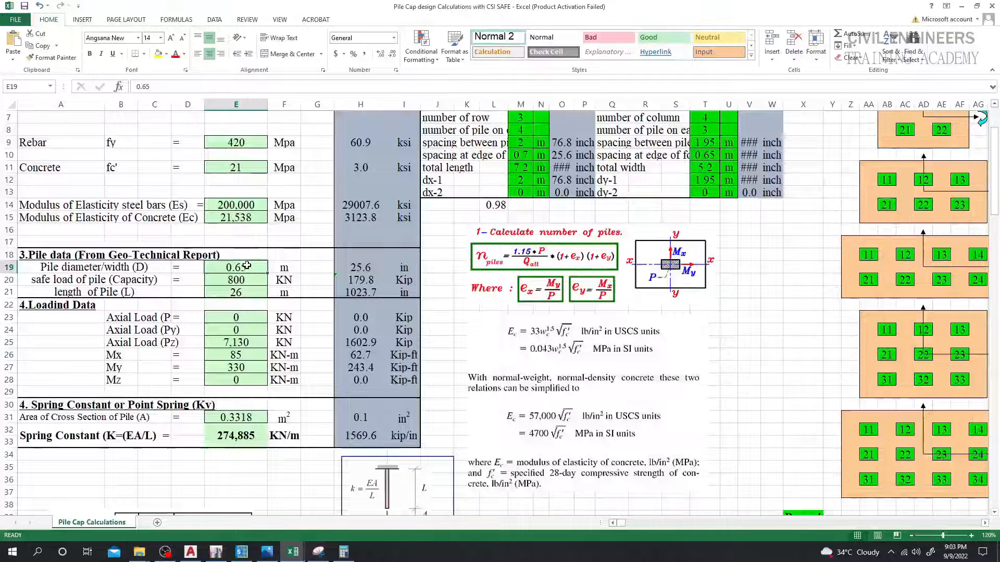
{"action": "left_click", "coordinate": [249, 418]}
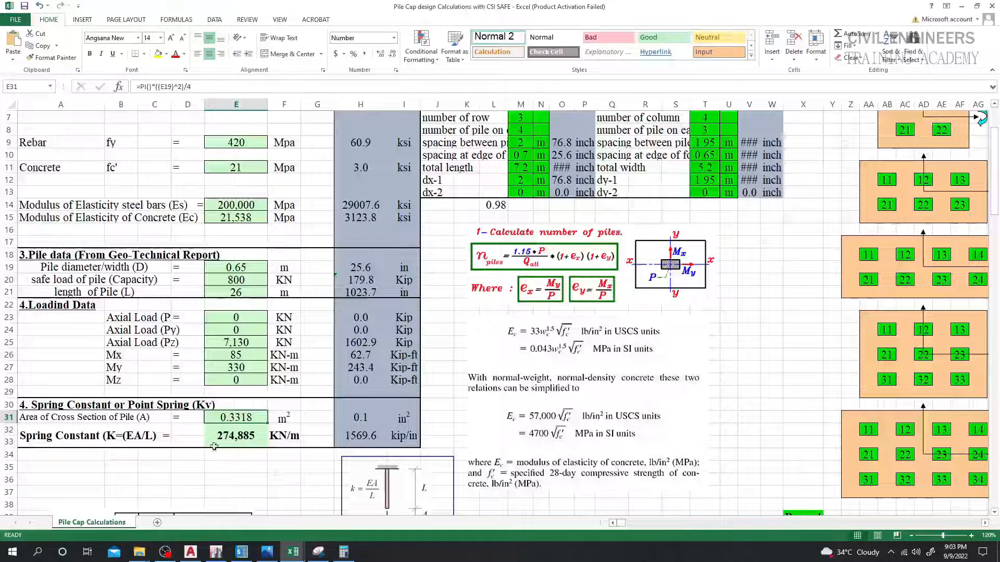
{"action": "left_click", "coordinate": [237, 266]}
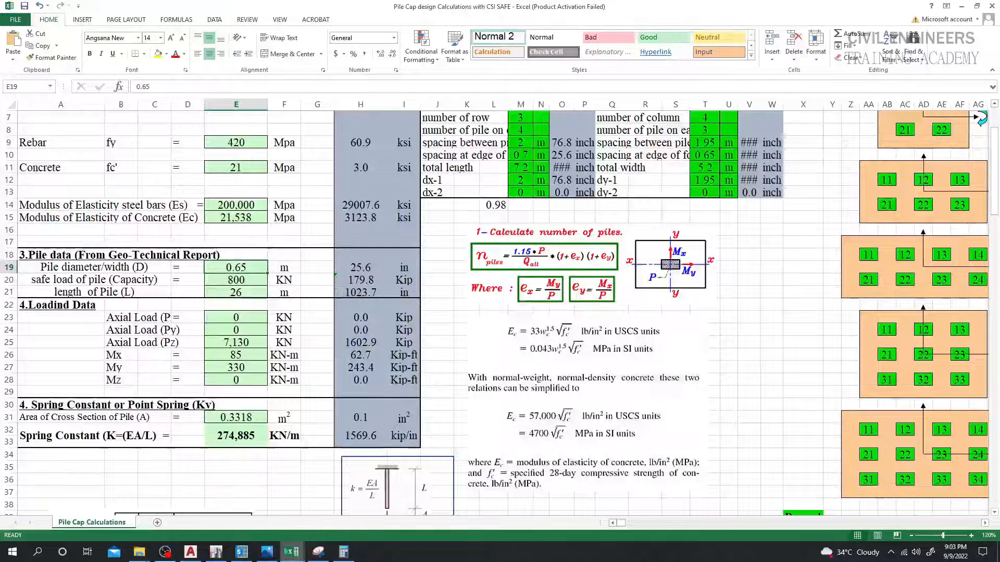
Bring up Calculator and try to convert the 20 in pile diameter by dividing 20 by 25.
{"action": "left_click", "coordinate": [343, 552]}
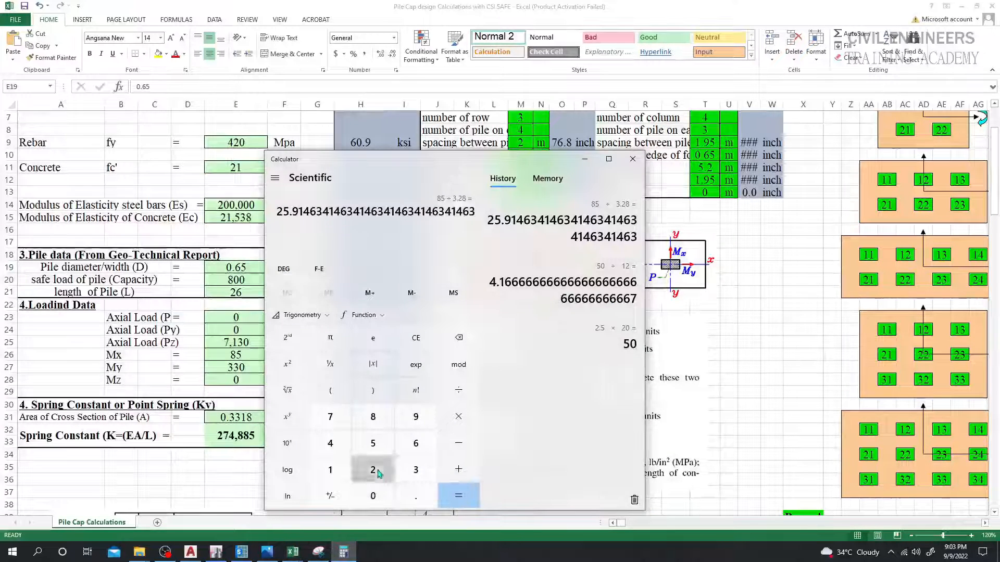
{"action": "left_click", "coordinate": [372, 470]}
{"action": "left_click", "coordinate": [372, 495]}
{"action": "left_click", "coordinate": [458, 390]}
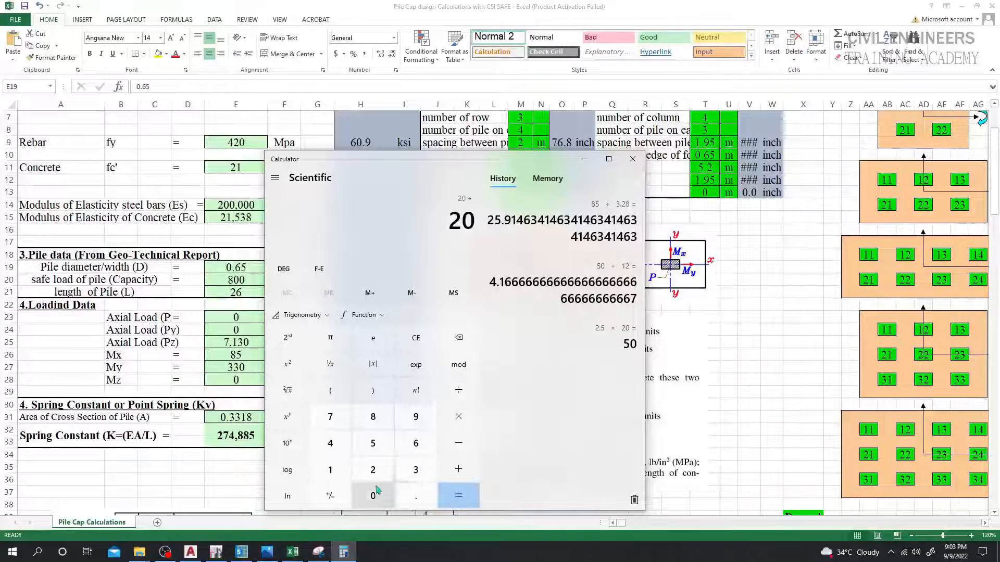
{"action": "left_click", "coordinate": [373, 470]}
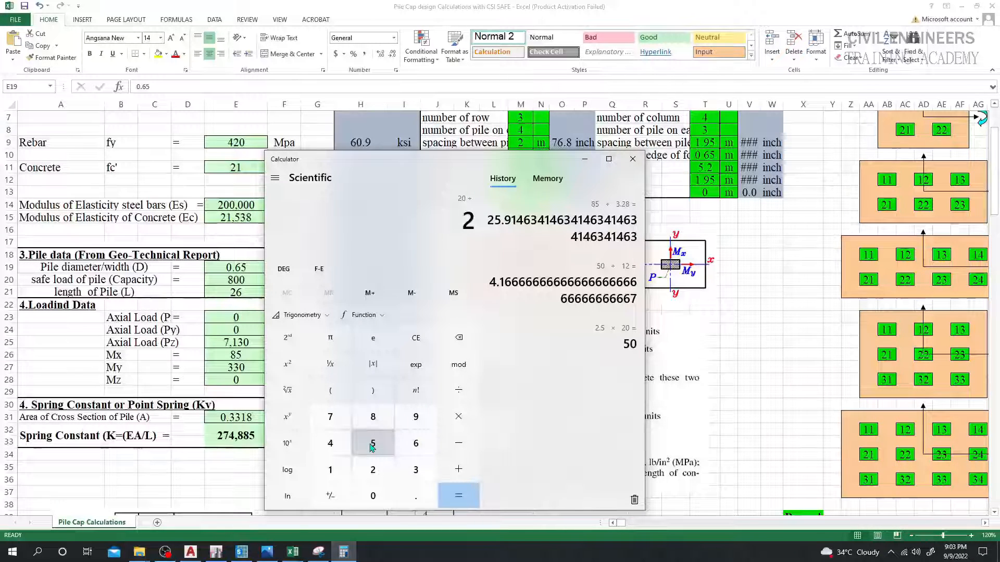
{"action": "left_click", "coordinate": [372, 445]}
{"action": "key", "text": "Return"}
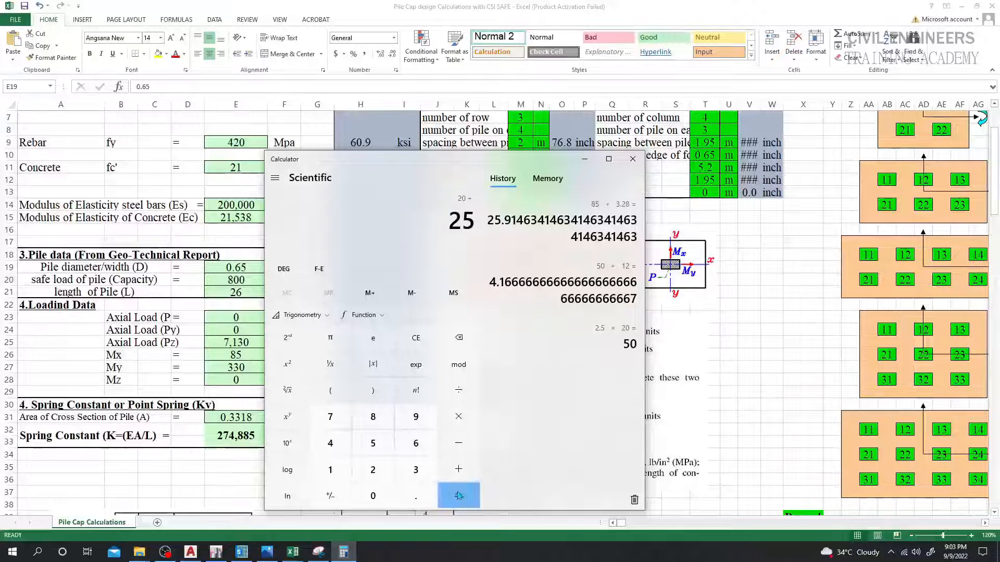
{"action": "left_click_drag", "start_coordinate": [444, 222], "coordinate": [476, 223]}
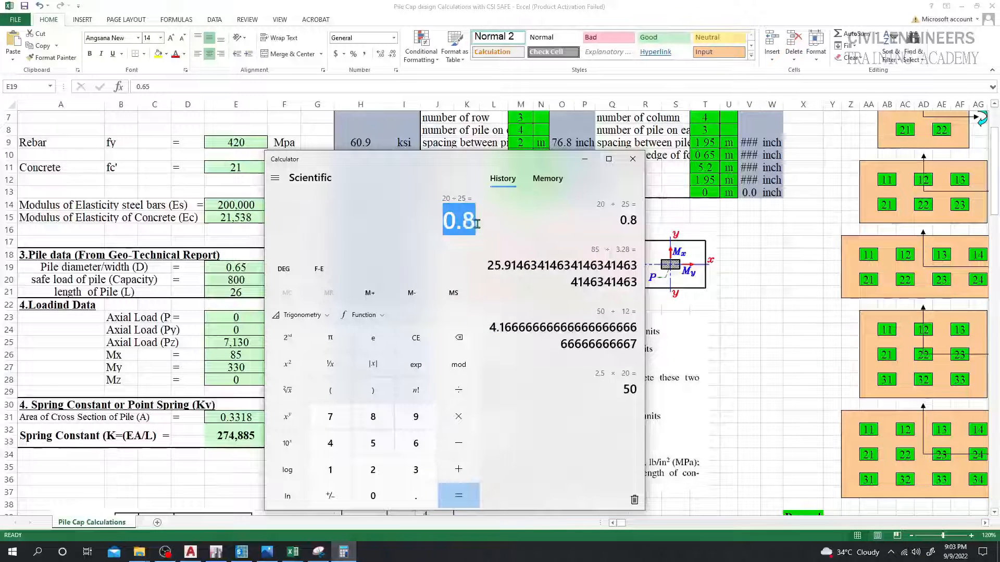
{"action": "left_click", "coordinate": [449, 225]}
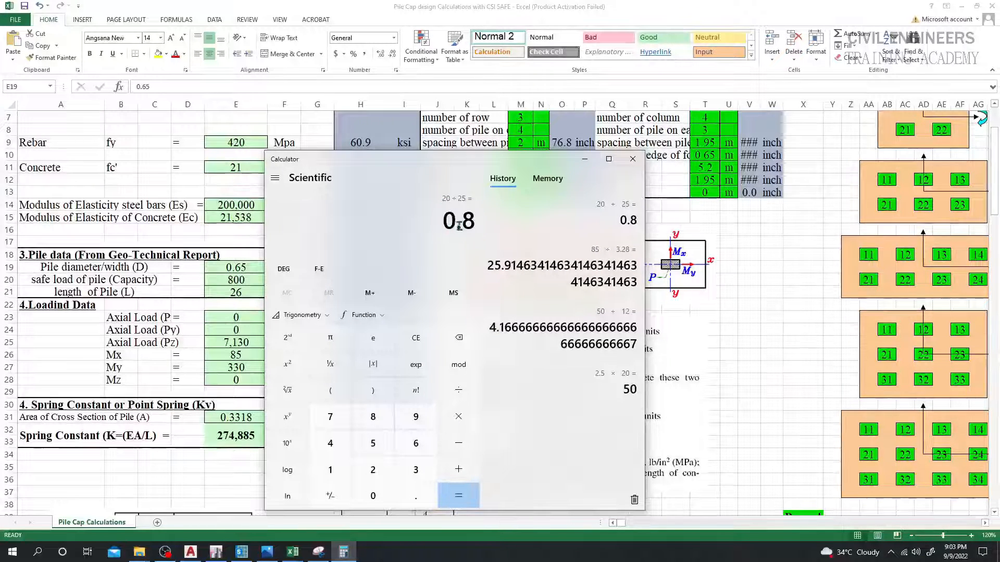
{"action": "left_click_drag", "start_coordinate": [462, 226], "coordinate": [450, 204]}
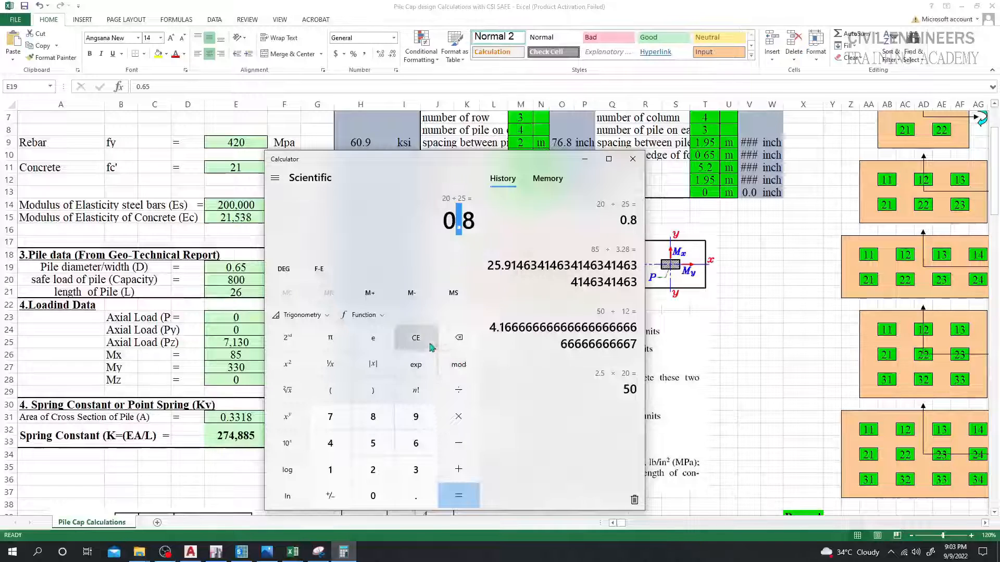
Convert the 20 in pile diameter to feet by dividing 20 by 12.
{"action": "left_click", "coordinate": [414, 338]}
{"action": "left_click", "coordinate": [368, 473]}
{"action": "left_click", "coordinate": [372, 494]}
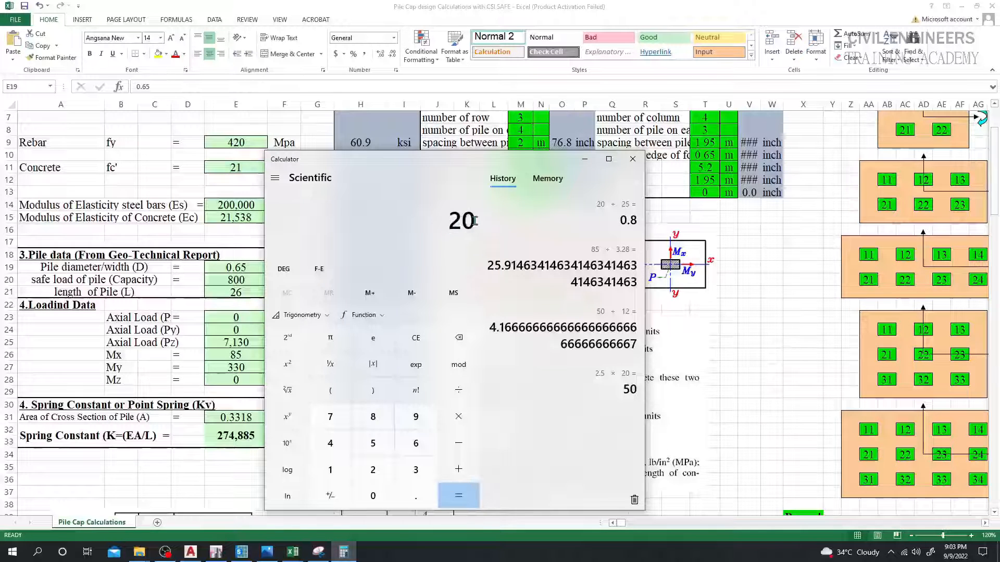
{"action": "left_click_drag", "start_coordinate": [474, 221], "coordinate": [448, 221]}
{"action": "left_click", "coordinate": [454, 221]}
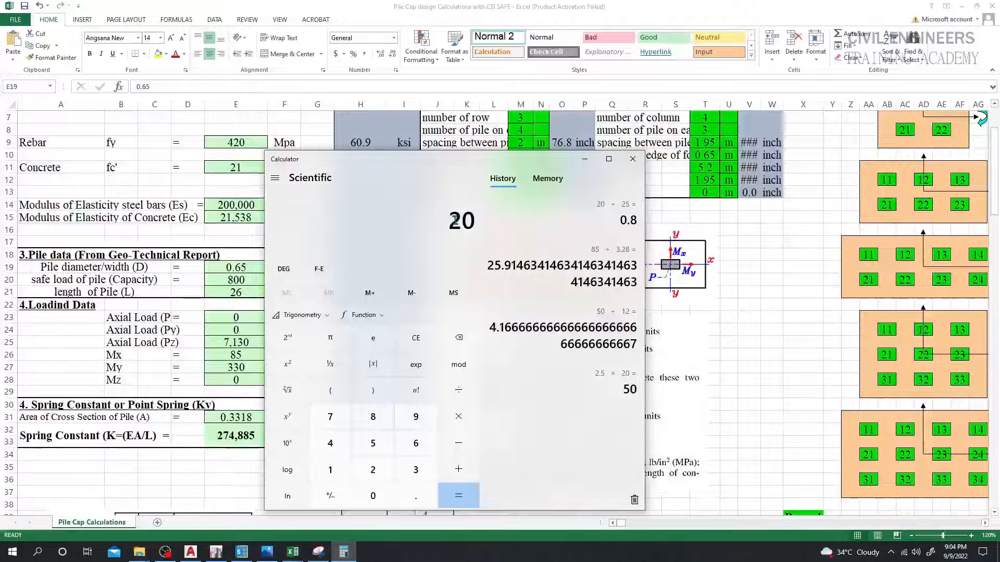
{"action": "left_click", "coordinate": [458, 390]}
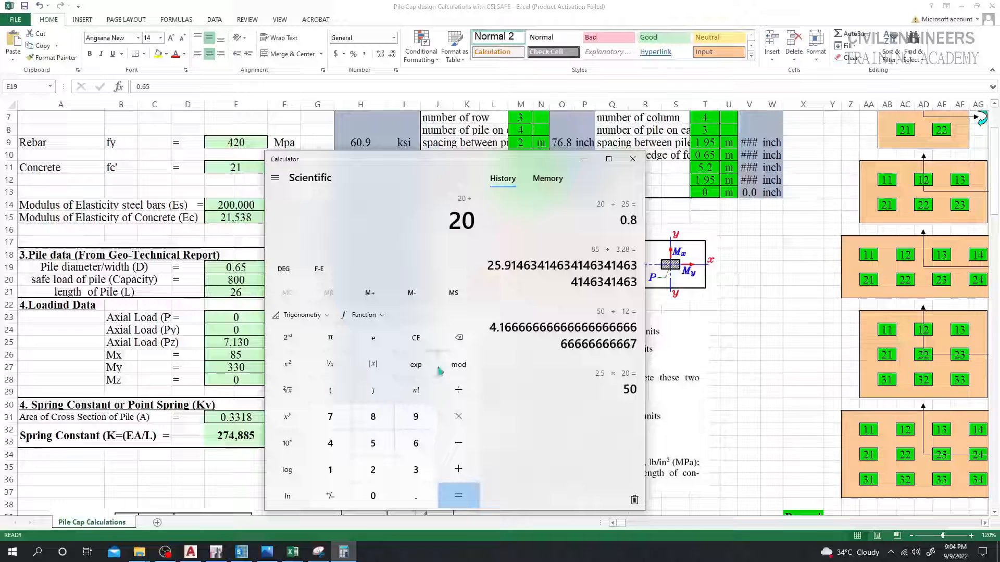
{"action": "left_click", "coordinate": [416, 477]}
{"action": "left_click", "coordinate": [415, 496]}
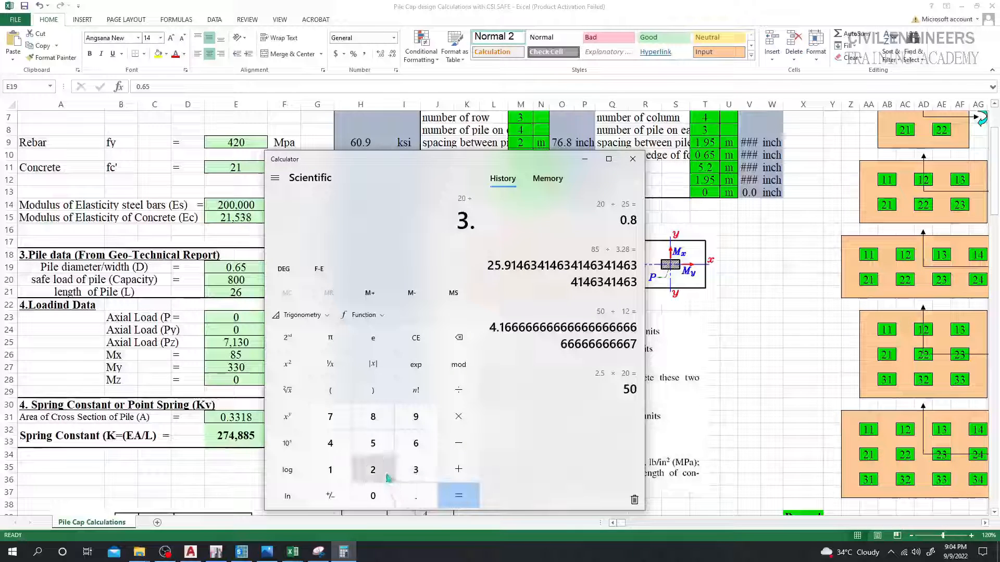
{"action": "double_click", "coordinate": [463, 339]}
{"action": "left_click", "coordinate": [373, 469]}
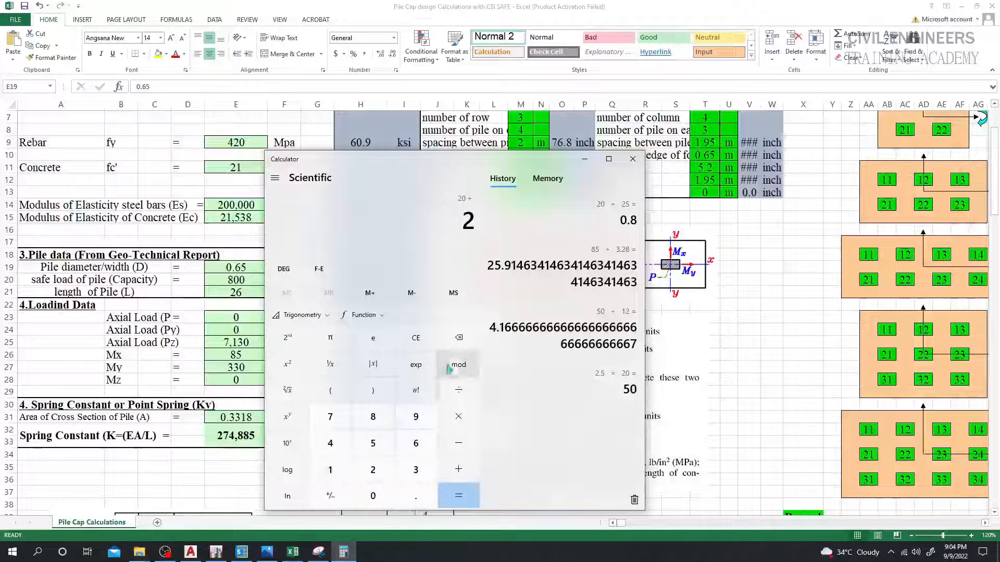
{"action": "left_click", "coordinate": [458, 337]}
{"action": "left_click", "coordinate": [330, 469]}
{"action": "left_click", "coordinate": [372, 470]}
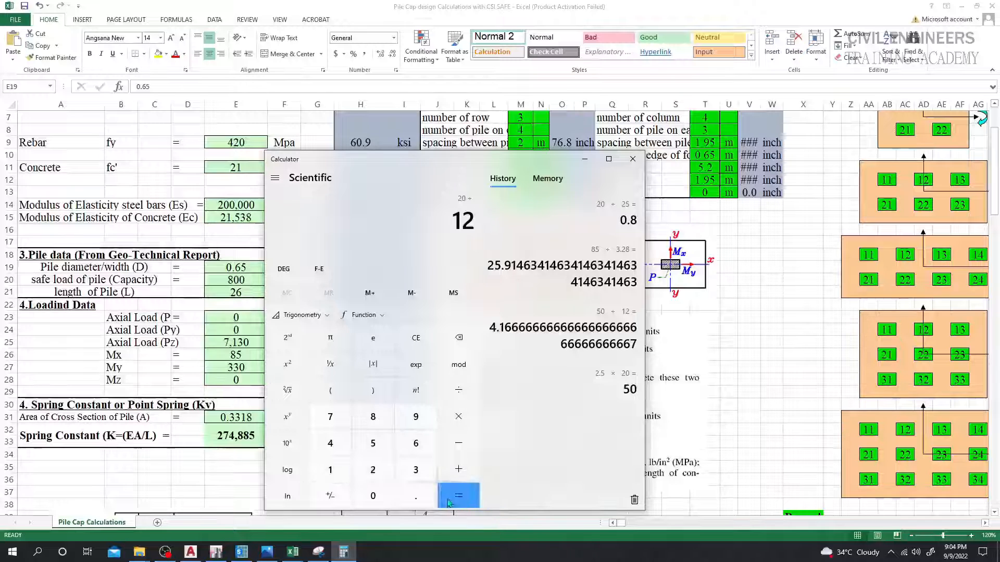
{"action": "left_click", "coordinate": [448, 501]}
{"action": "left_click_drag", "start_coordinate": [279, 212], "coordinate": [293, 212]}
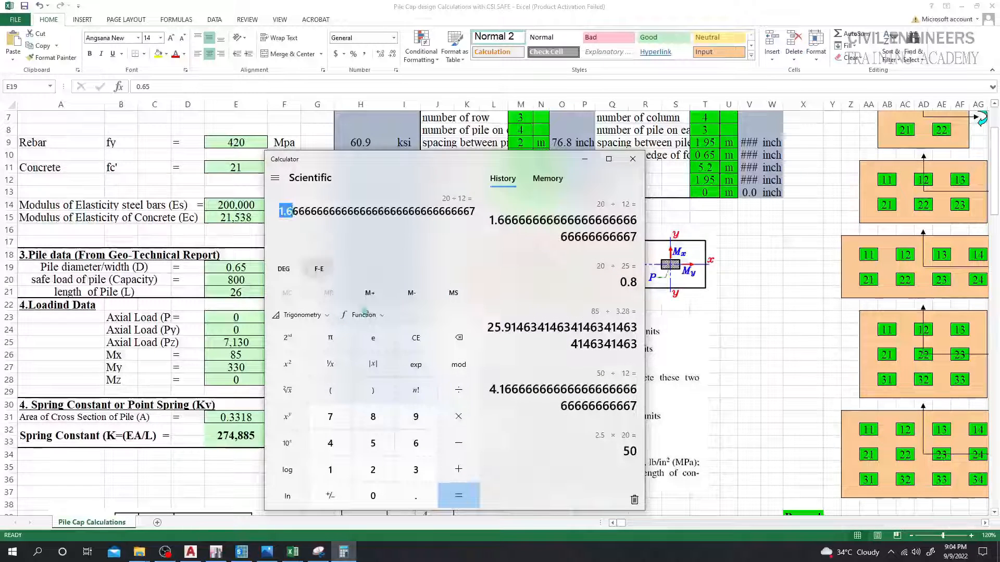
Convert the diameter from feet to metres by dividing the result by 3.28.
{"action": "left_click", "coordinate": [458, 390]}
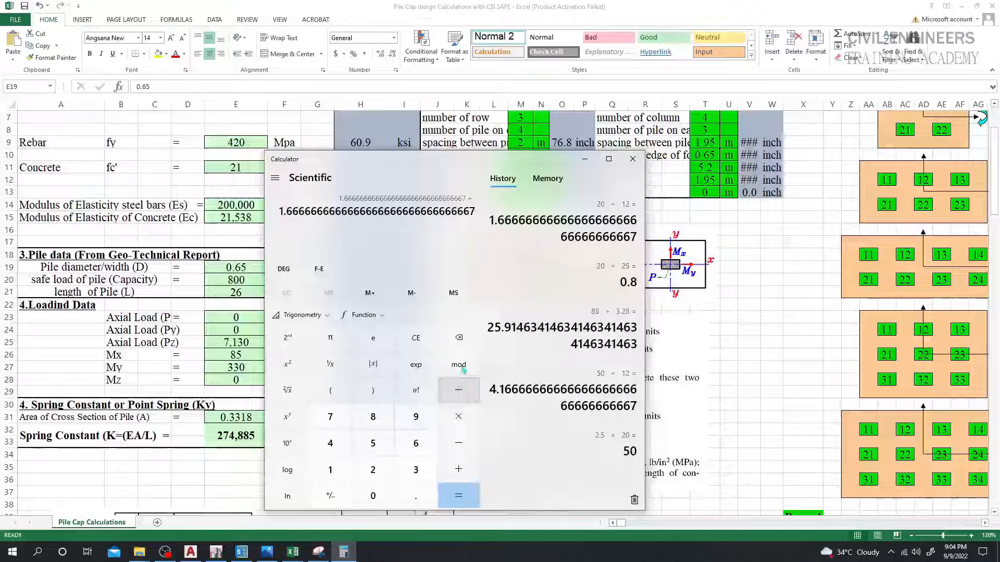
{"action": "left_click", "coordinate": [415, 470]}
{"action": "left_click", "coordinate": [415, 496]}
{"action": "left_click", "coordinate": [373, 469]}
{"action": "left_click", "coordinate": [372, 416]}
{"action": "left_click", "coordinate": [462, 496]}
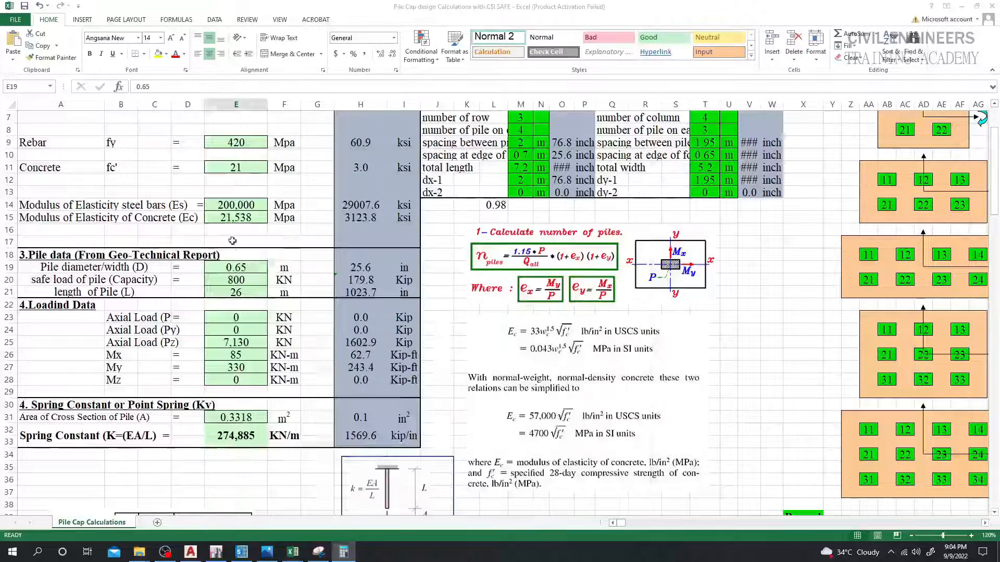
Set the pile diameter (D) in E19 to 0.5 m.
{"action": "left_click", "coordinate": [239, 267]}
{"action": "type", "text": "0.5"}
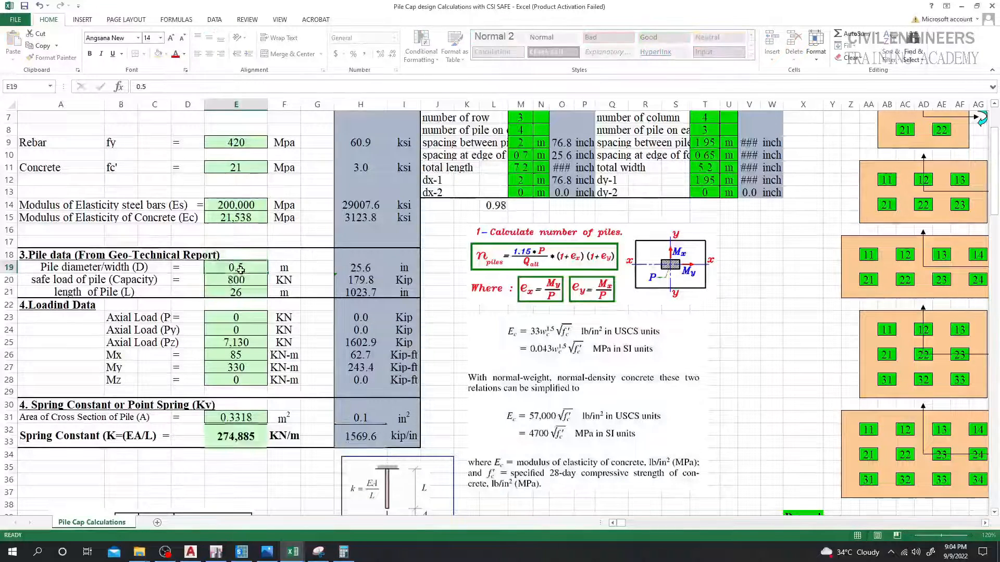
{"action": "key", "text": "Return"}
Set the pile diameter (D) in E19 to the converted value of 0.5081 m.
{"action": "left_click", "coordinate": [244, 268]}
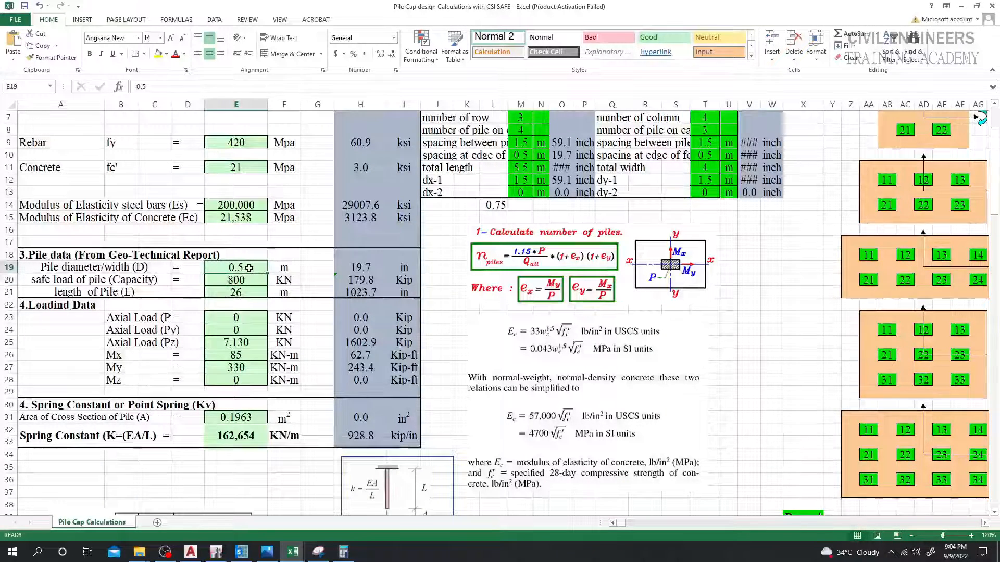
{"action": "type", "text": "0.5"}
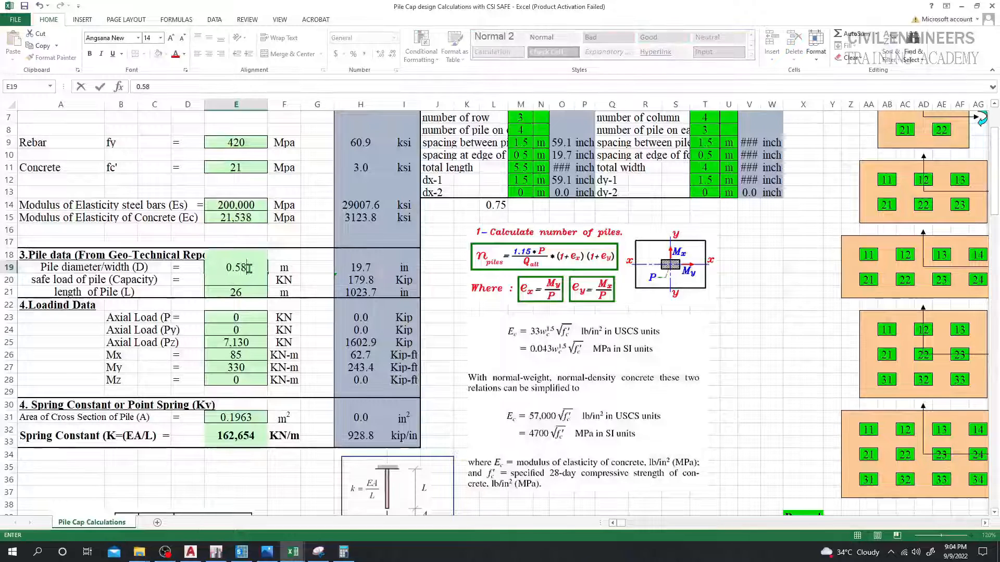
{"action": "key", "text": "BackSpace"}
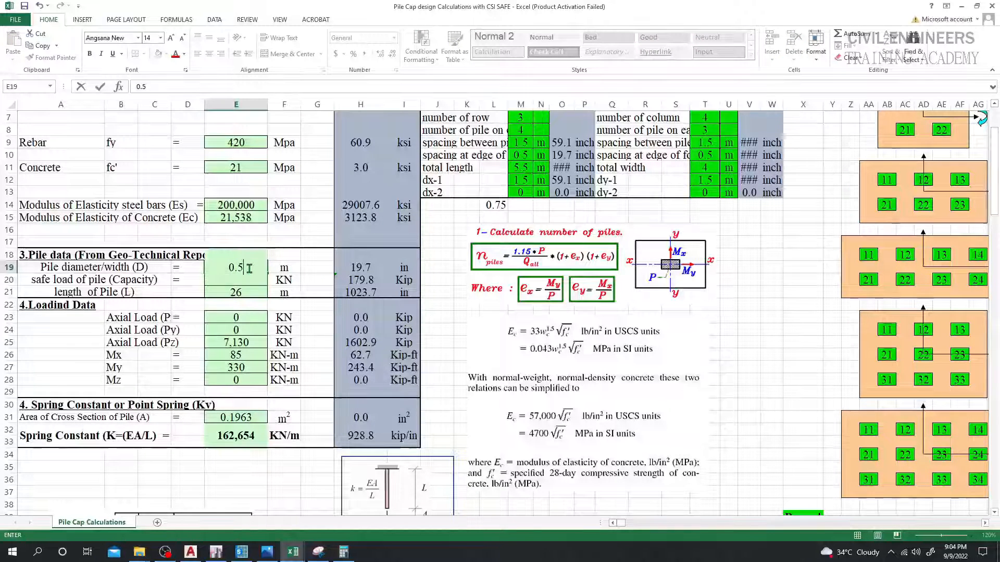
{"action": "type", "text": "081"}
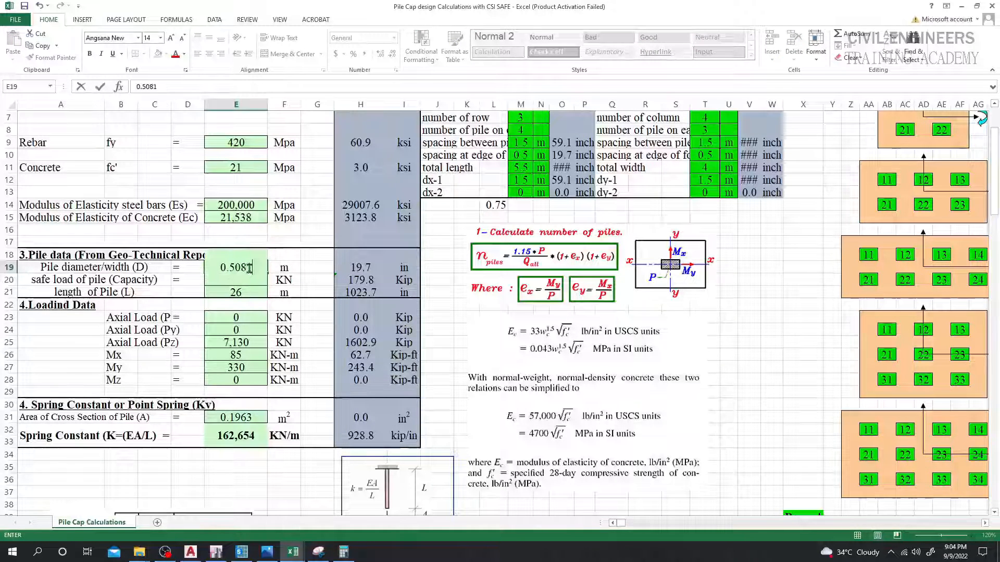
{"action": "key", "text": "Return"}
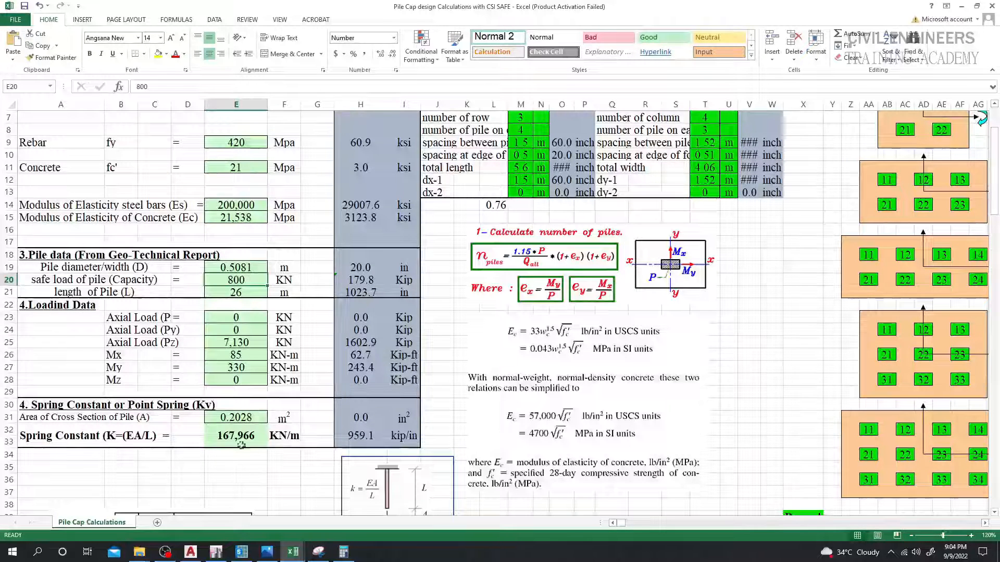
{"action": "left_click", "coordinate": [238, 480]}
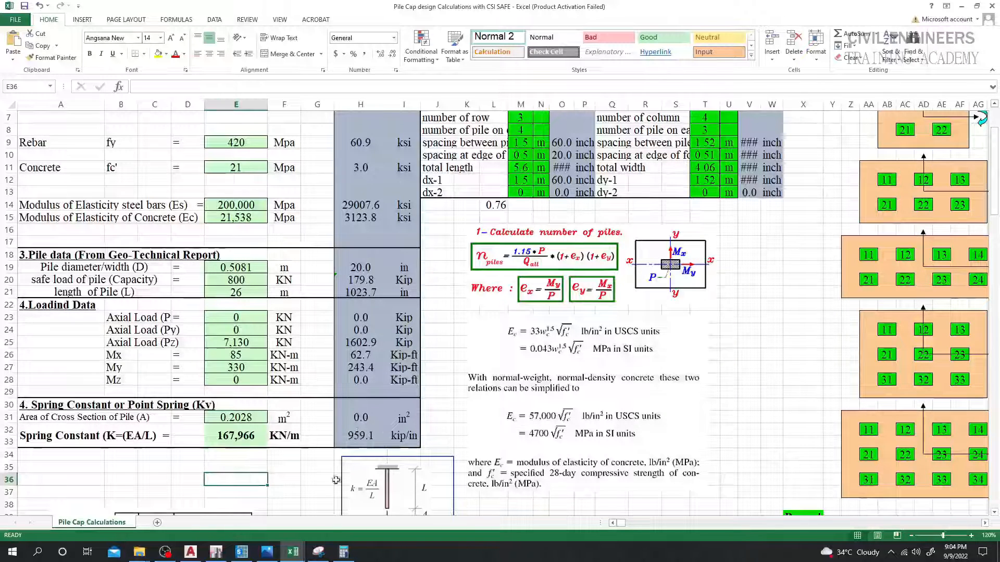
Switch to SAFE and start a new point spring property named SP with the Compression Only nonlinear option.
{"action": "left_click", "coordinate": [241, 551]}
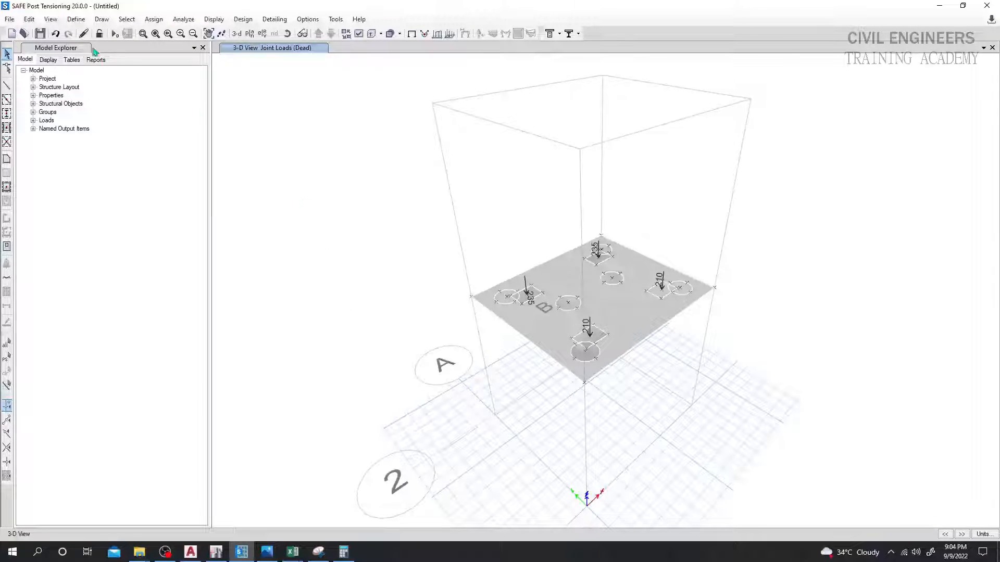
{"action": "left_click", "coordinate": [80, 25]}
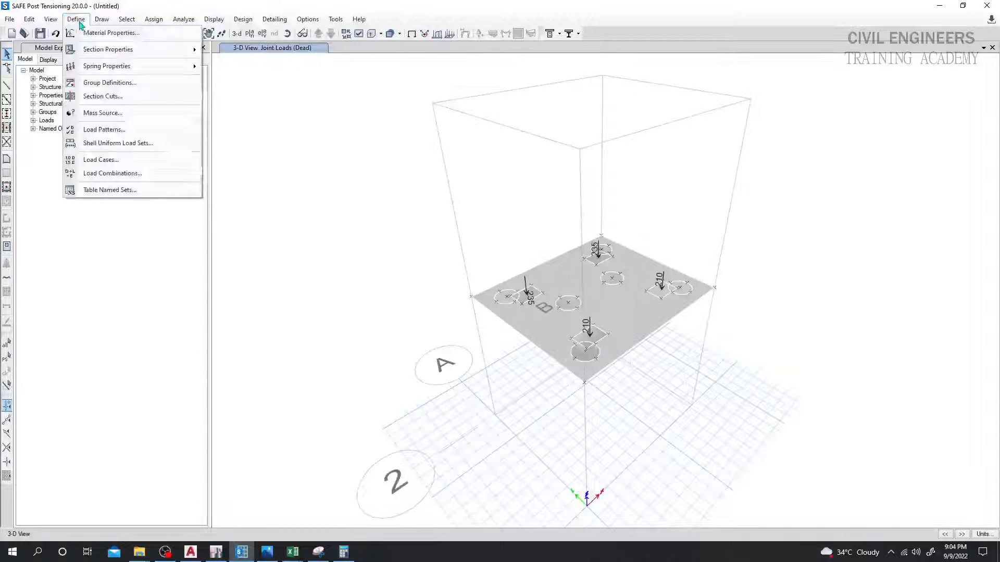
{"action": "mouse_move", "coordinate": [130, 65]}
{"action": "left_click", "coordinate": [258, 65]}
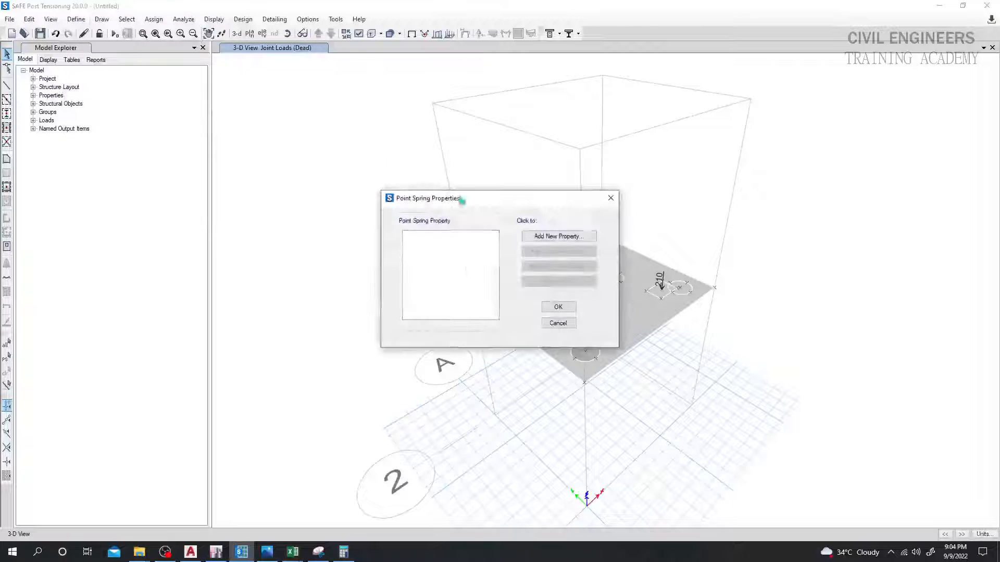
{"action": "left_click", "coordinate": [553, 236]}
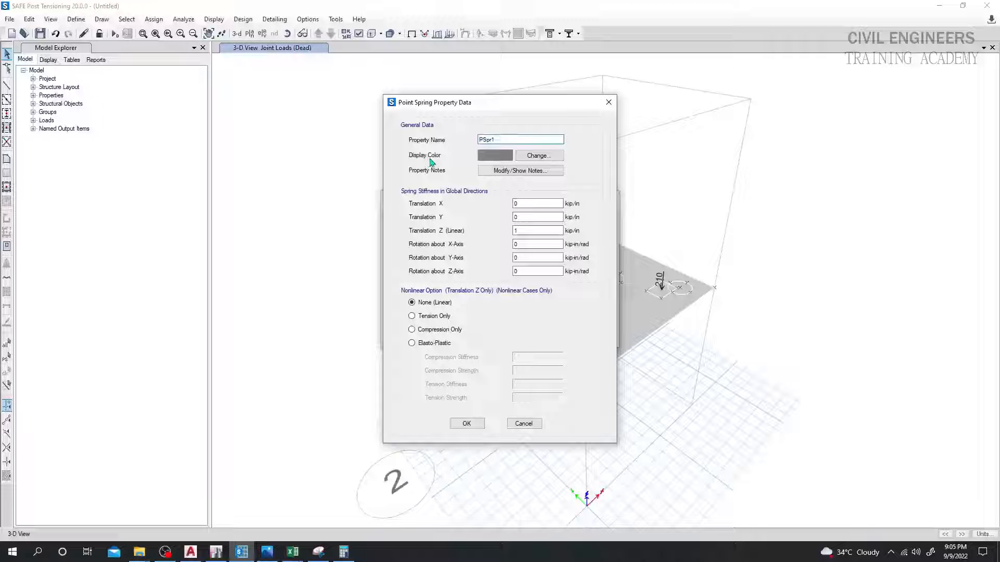
{"action": "left_click_drag", "start_coordinate": [502, 140], "coordinate": [438, 146]}
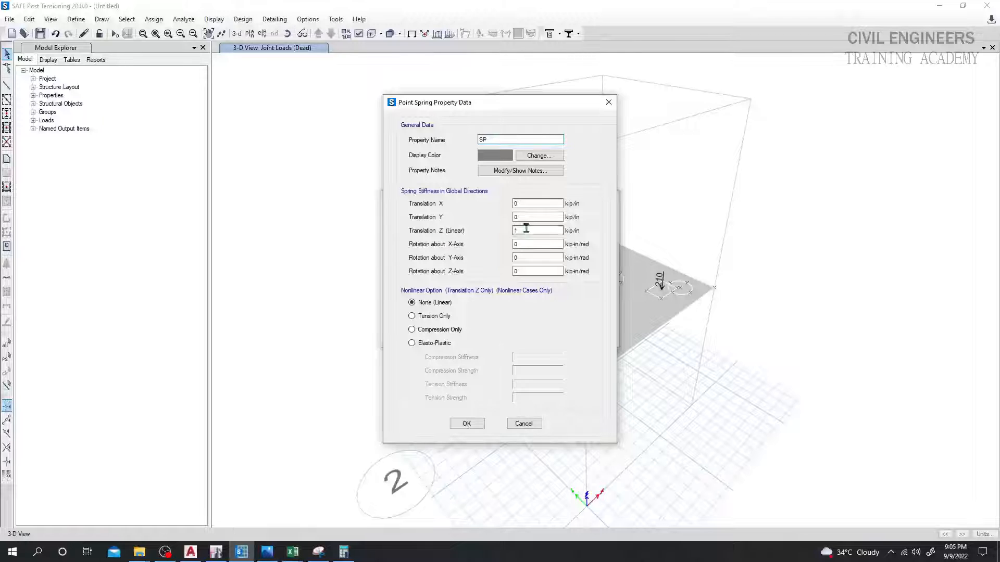
{"action": "left_click_drag", "start_coordinate": [525, 228], "coordinate": [513, 234]}
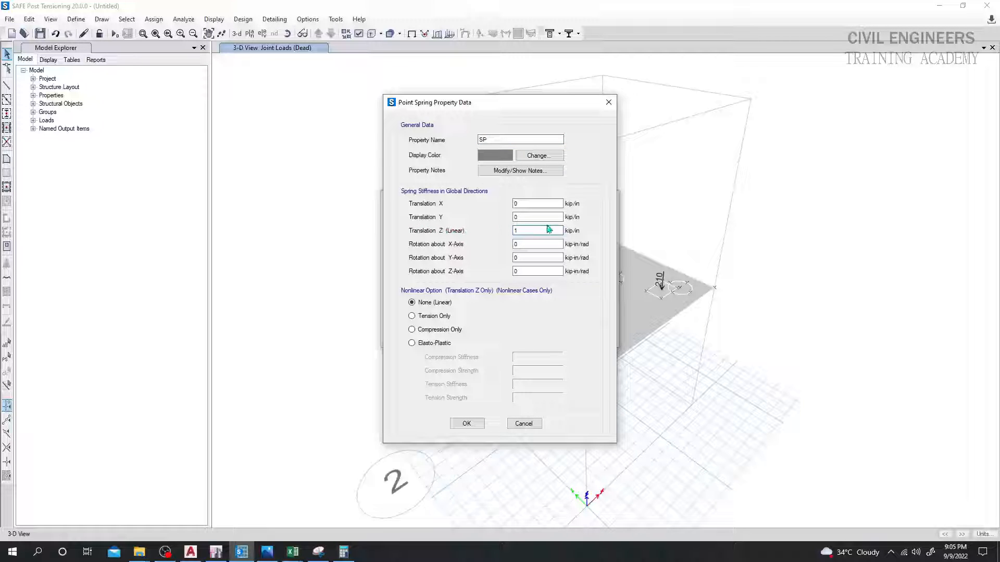
{"action": "left_click_drag", "start_coordinate": [520, 232], "coordinate": [559, 231]}
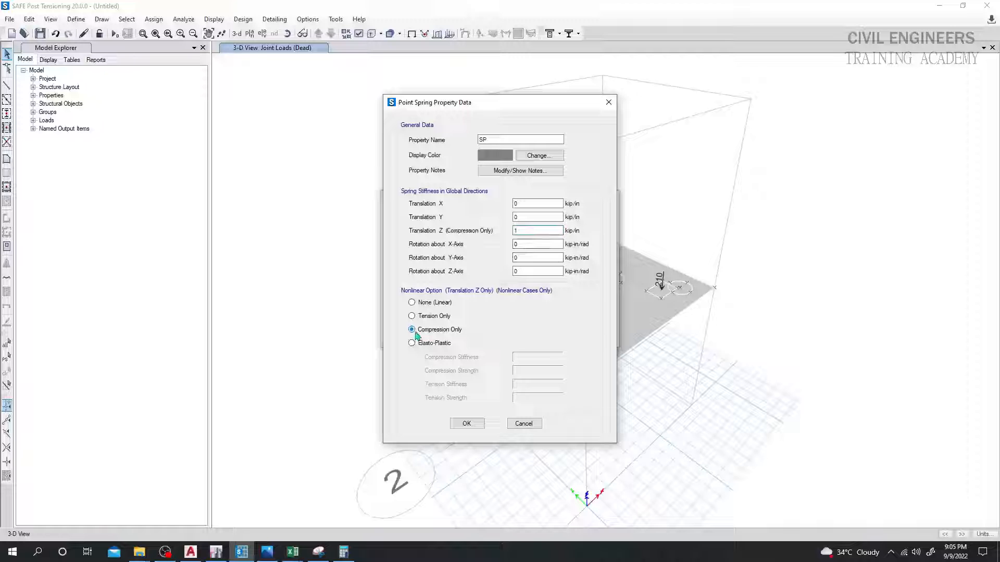
Switch to the Pile Cap design Calculations workbook and paste the kip/in spring constant from H32 as a plain value into E36.
{"action": "mouse_move", "coordinate": [293, 552]}
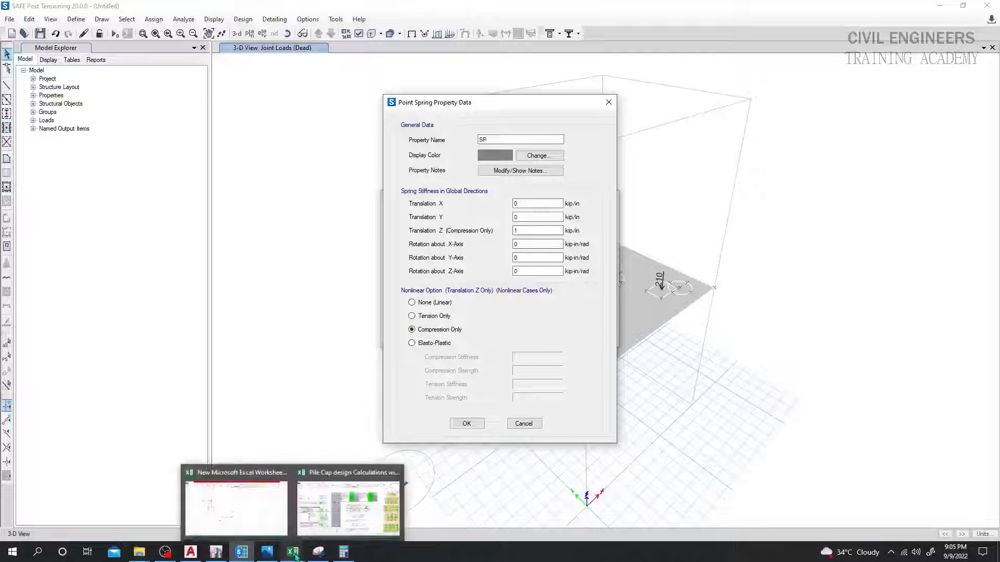
{"action": "left_click", "coordinate": [388, 469]}
{"action": "left_click", "coordinate": [359, 438]}
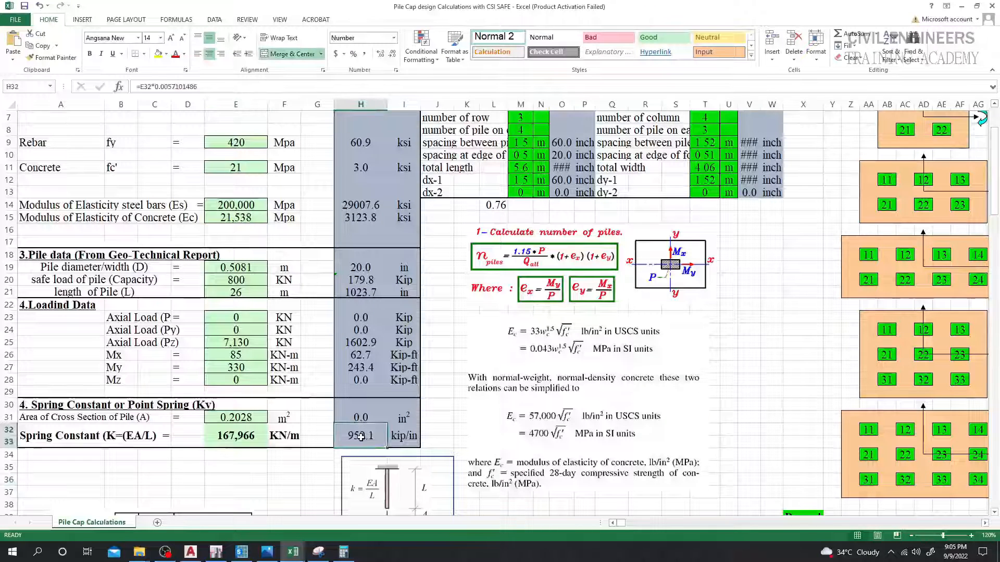
{"action": "right_click", "coordinate": [360, 437]}
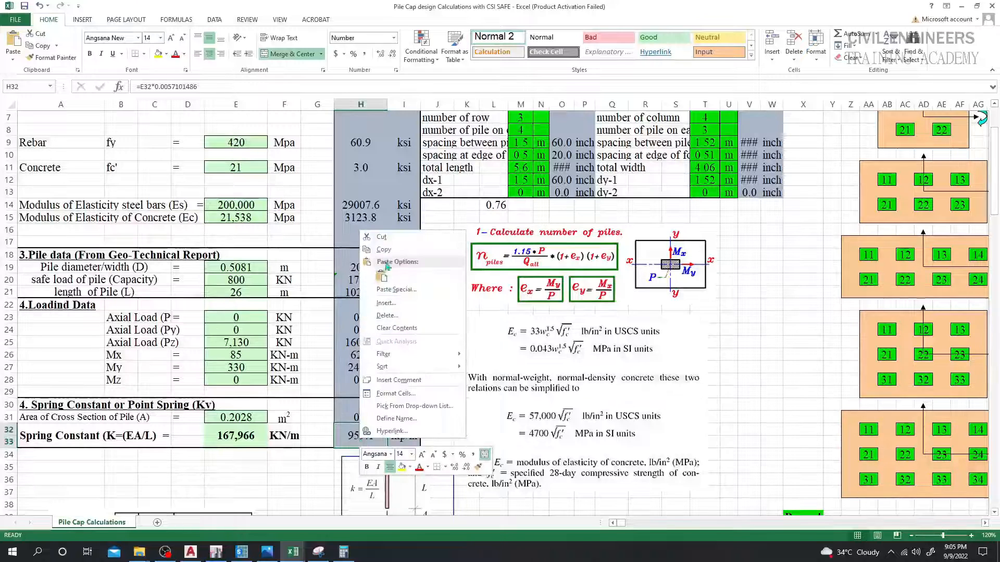
{"action": "left_click", "coordinate": [367, 251]}
{"action": "right_click", "coordinate": [223, 483]}
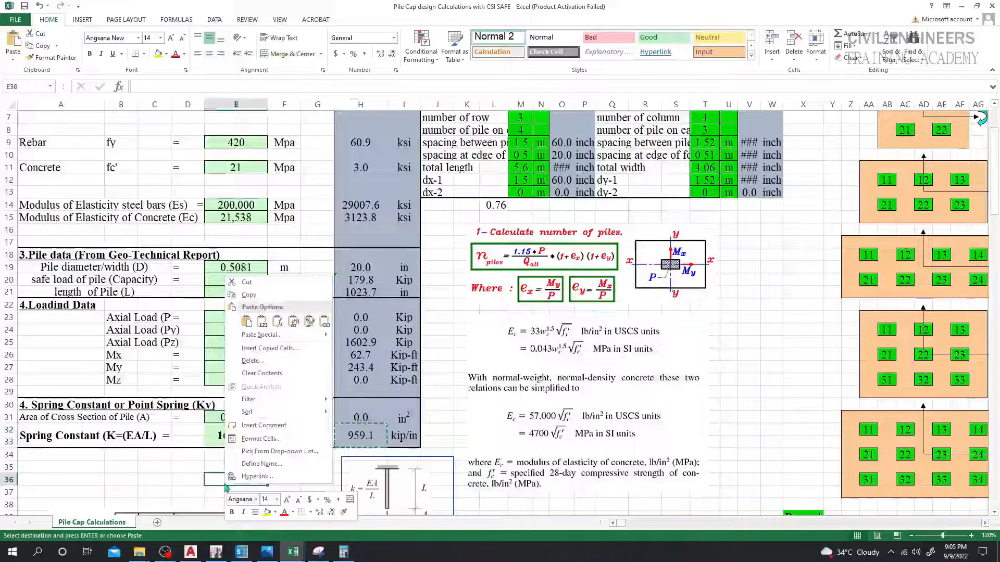
{"action": "left_click", "coordinate": [269, 332]}
{"action": "right_click", "coordinate": [241, 479]}
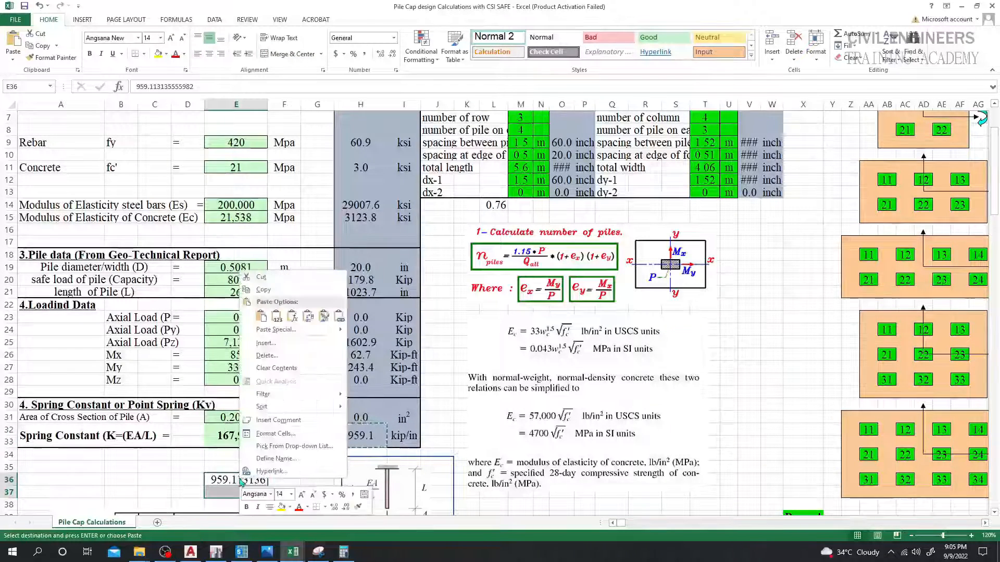
{"action": "left_click", "coordinate": [239, 481]}
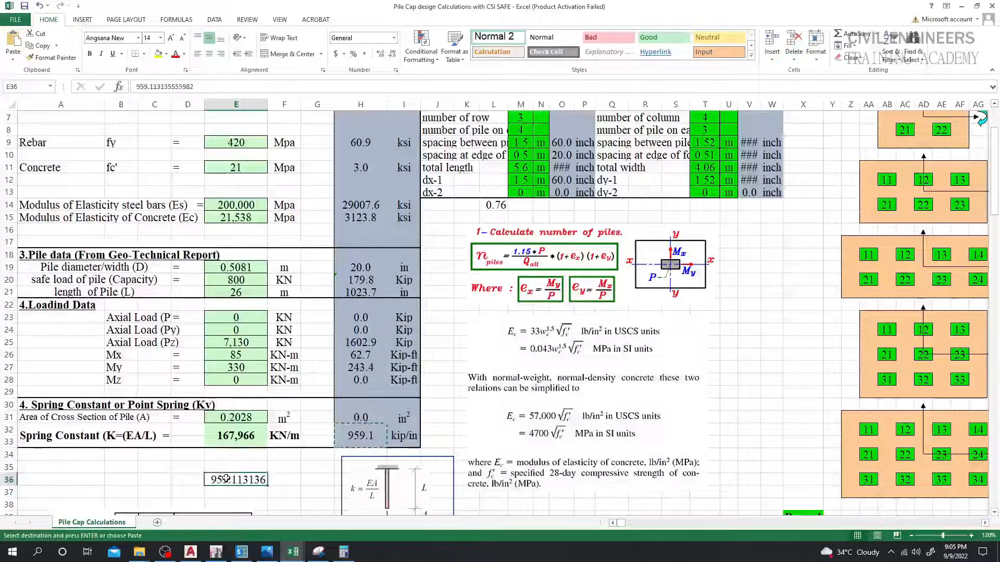
{"action": "right_click", "coordinate": [226, 479]}
{"action": "left_click", "coordinate": [267, 318]}
Copy the value in E36, switch to SAFE and set the SP spring's Translation Z stiffness to 959.113136 kip/in, accepting the property.
{"action": "right_click", "coordinate": [227, 480]}
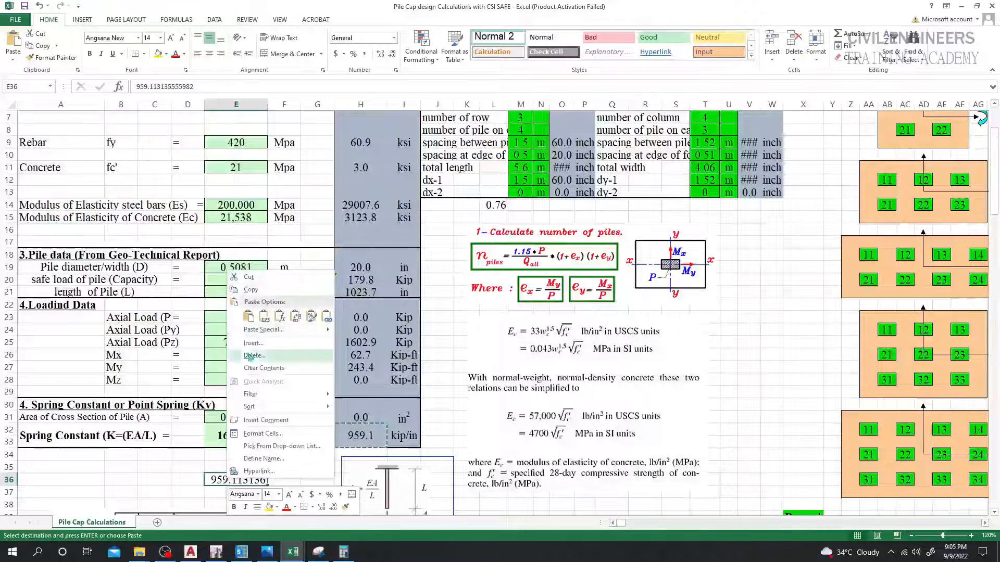
{"action": "left_click", "coordinate": [250, 290]}
{"action": "left_click", "coordinate": [241, 551]}
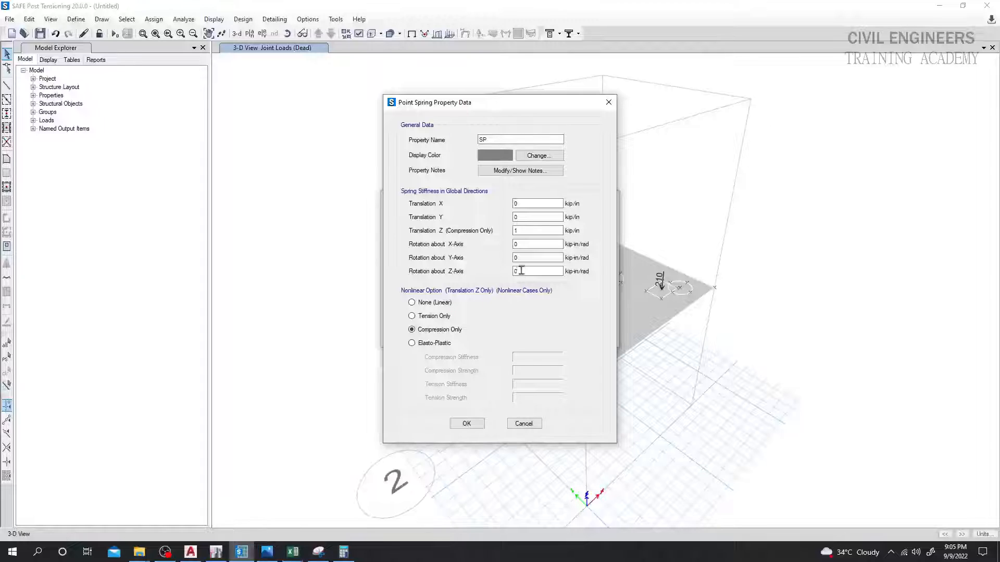
{"action": "left_click_drag", "start_coordinate": [523, 230], "coordinate": [501, 231]}
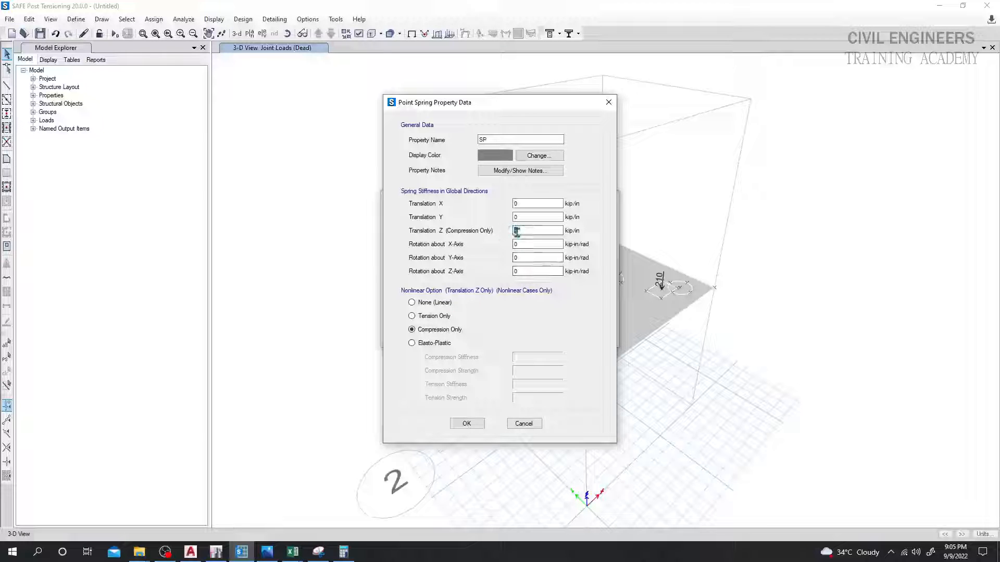
{"action": "key", "text": "ctrl+v"}
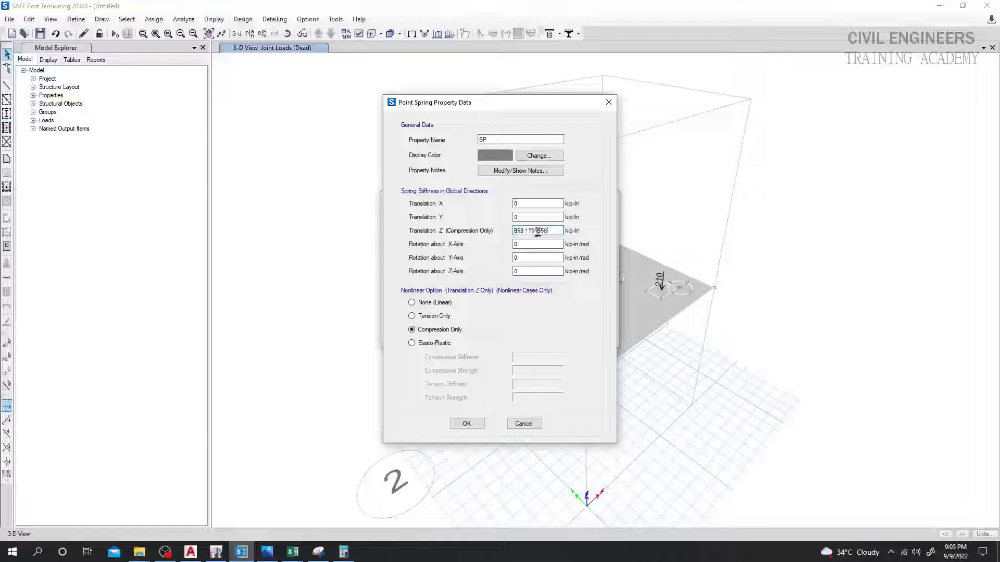
{"action": "left_click", "coordinate": [466, 424]}
{"action": "left_click", "coordinate": [569, 311]}
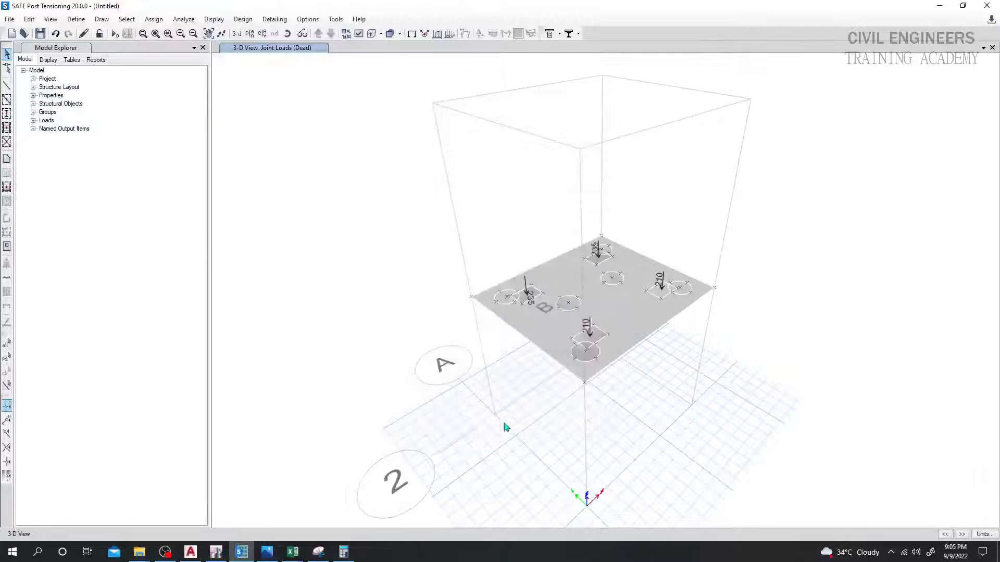
{"action": "middle_click_drag", "start_coordinate": [505, 427], "coordinate": [467, 433]}
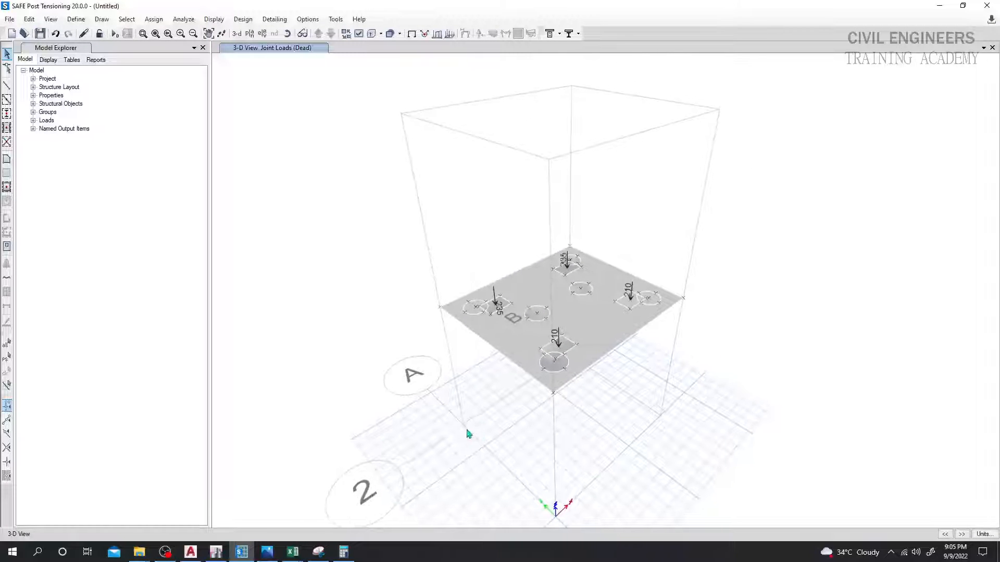
Run the analysis, saving the model as pile cap in the Combined footing design folder, and dismiss the warning and analysis messages.
{"action": "left_click", "coordinate": [115, 33]}
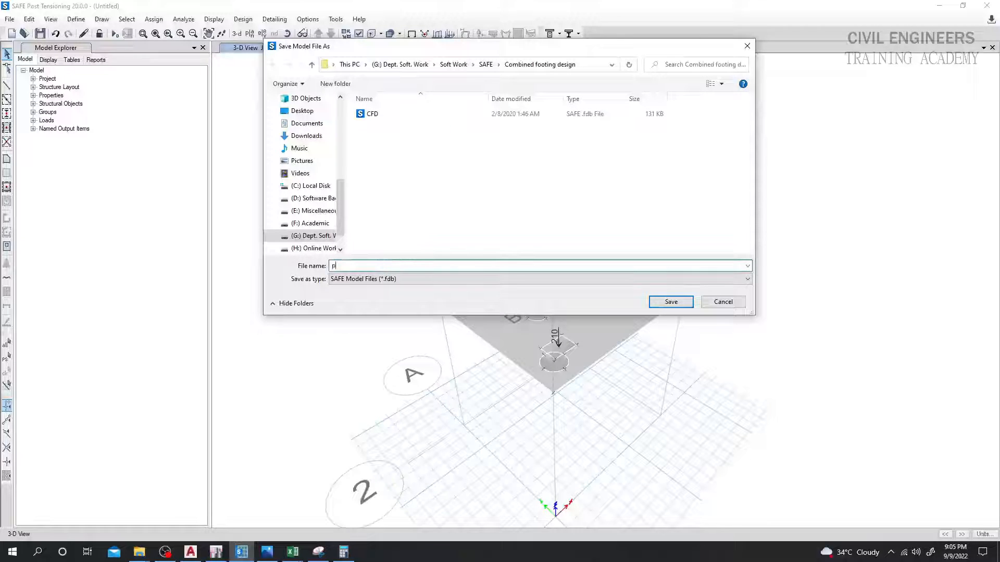
{"action": "type", "text": "pile cap"}
{"action": "left_click", "coordinate": [671, 302]}
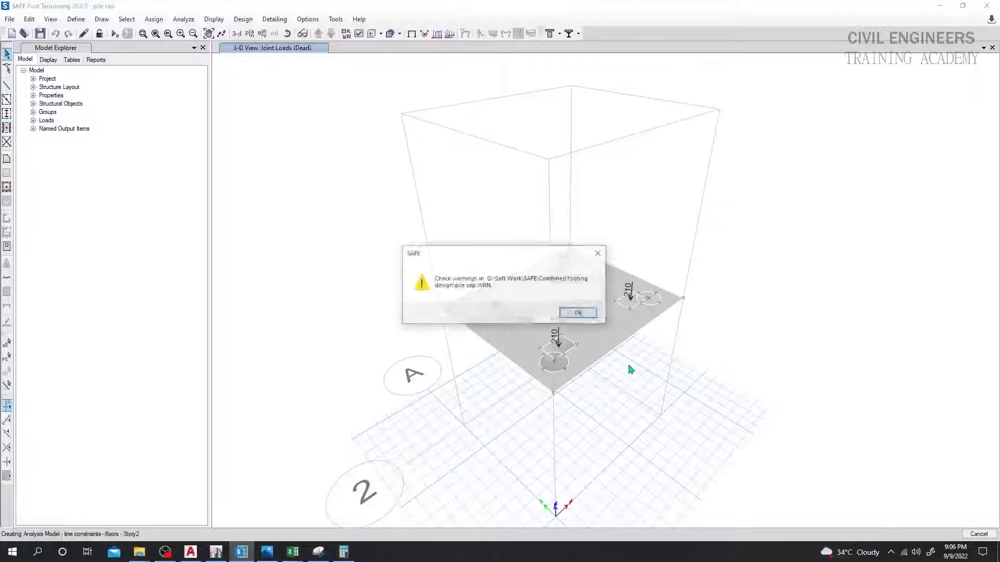
{"action": "left_click", "coordinate": [579, 314]}
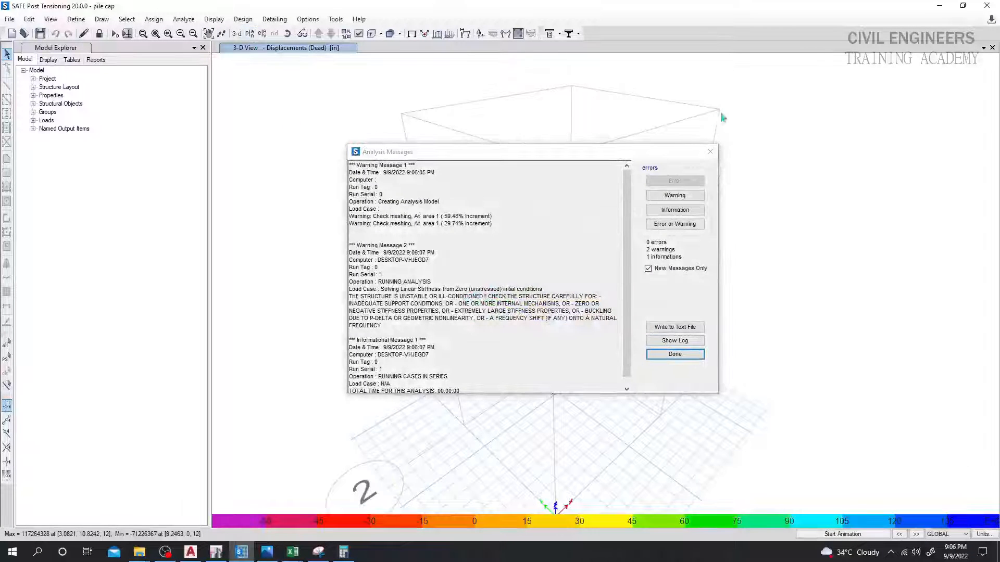
{"action": "left_click", "coordinate": [709, 156]}
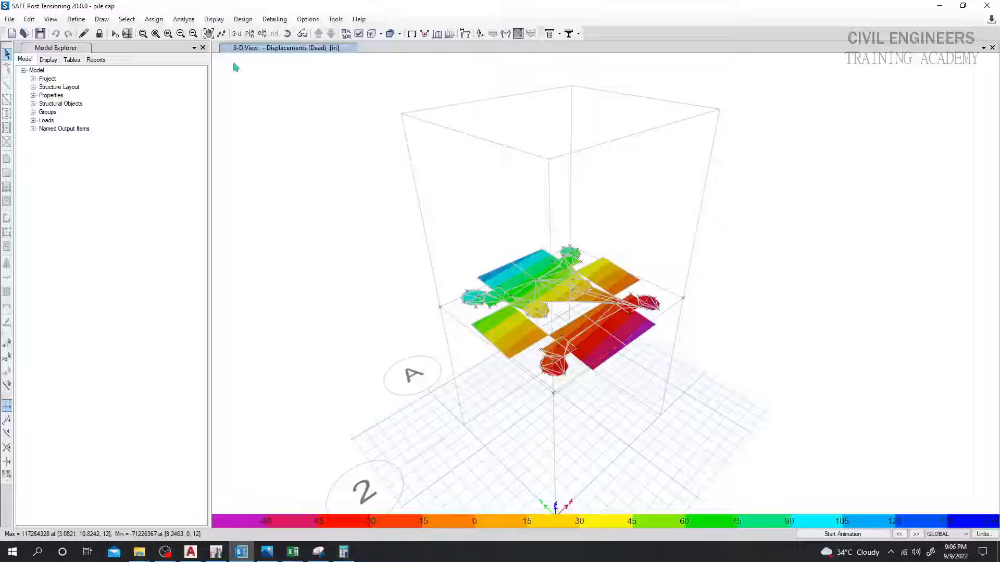
Check the Dead displacements around the piles in the Story1 plan view and display the punching shear design results.
{"action": "left_click", "coordinate": [249, 33]}
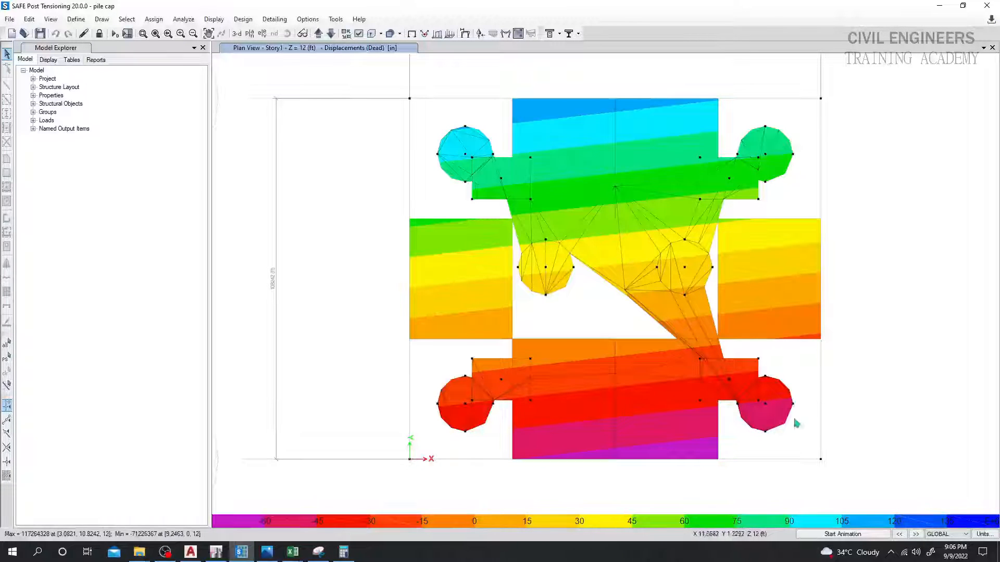
{"action": "mouse_move", "coordinate": [768, 405]}
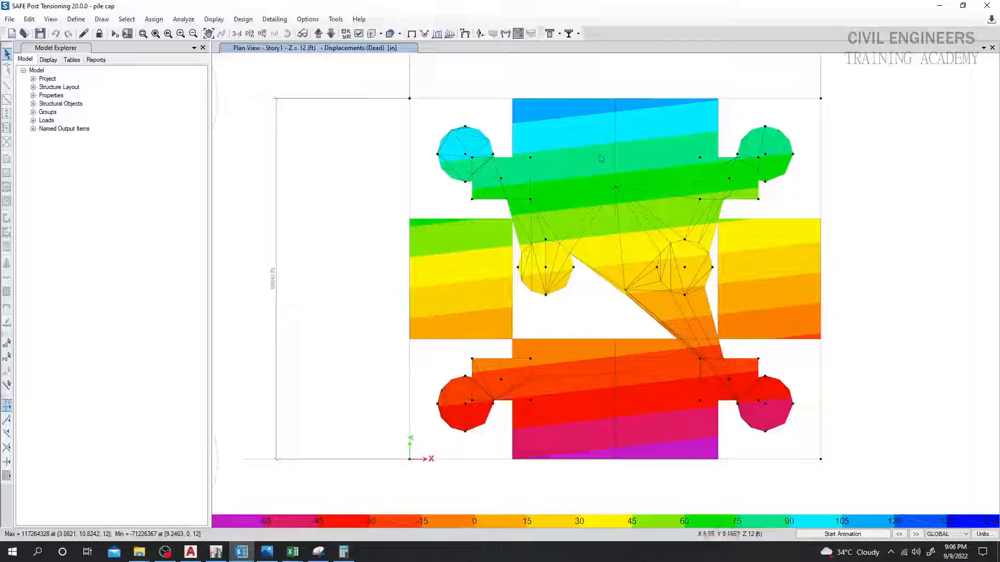
{"action": "mouse_move", "coordinate": [547, 270]}
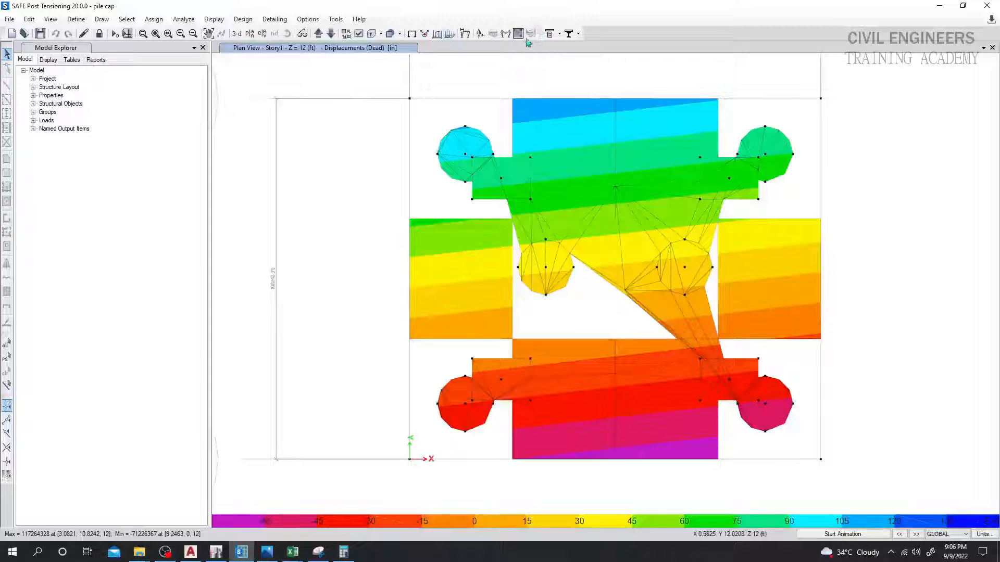
{"action": "left_click", "coordinate": [223, 21]}
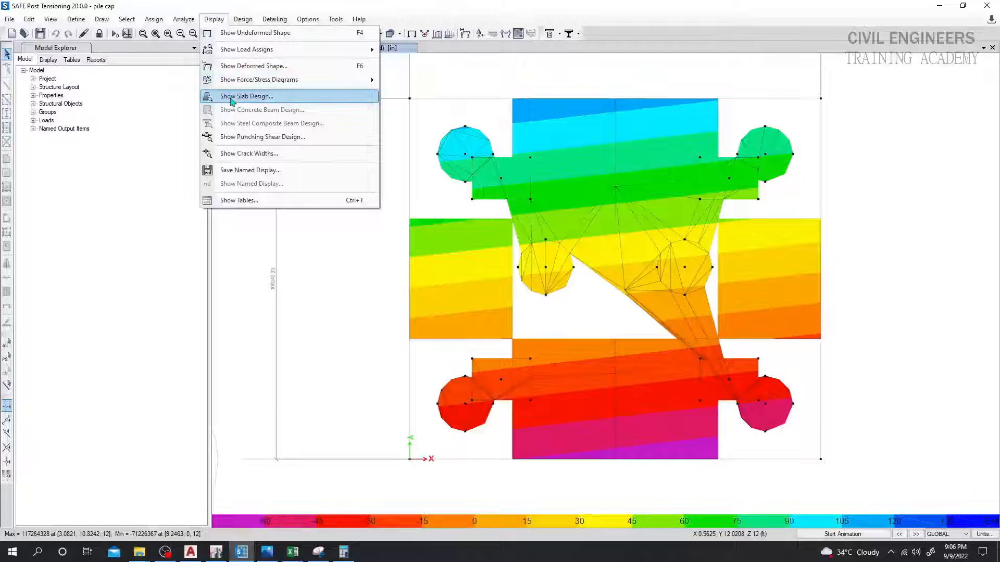
{"action": "left_click", "coordinate": [248, 137]}
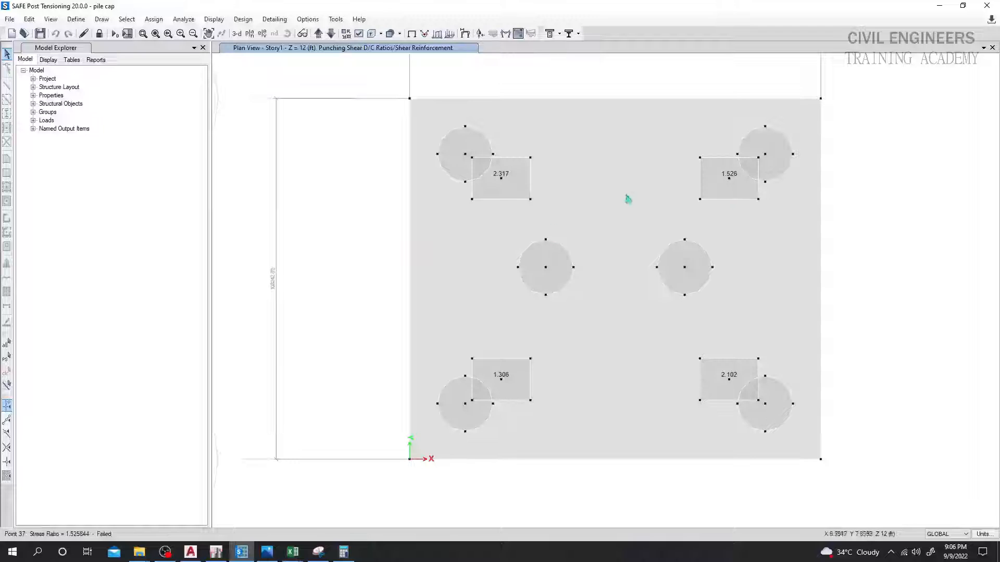
{"action": "mouse_move", "coordinate": [502, 180]}
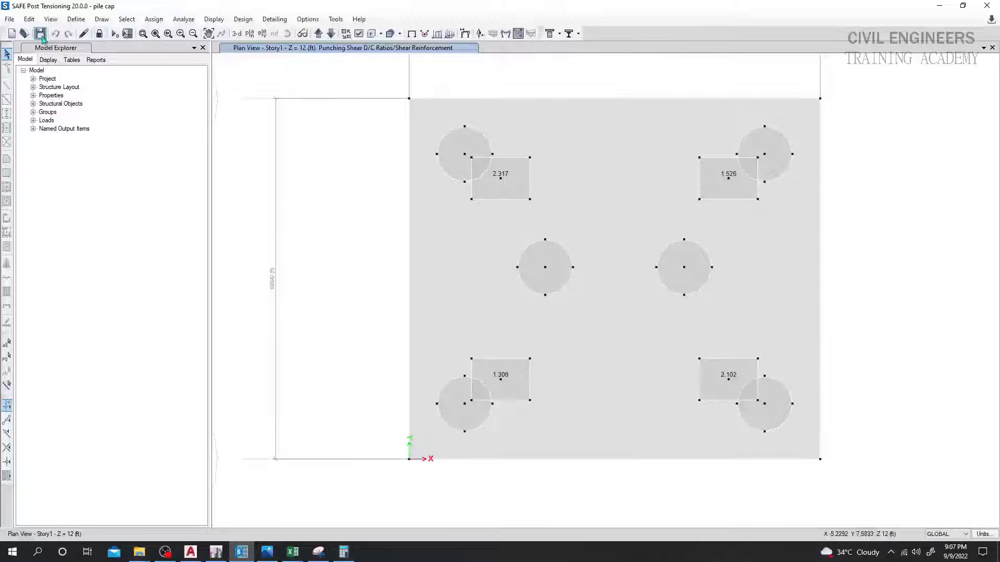
Save the pile cap model and unlock it for editing.
{"action": "left_click", "coordinate": [40, 34]}
{"action": "left_click", "coordinate": [99, 34]}
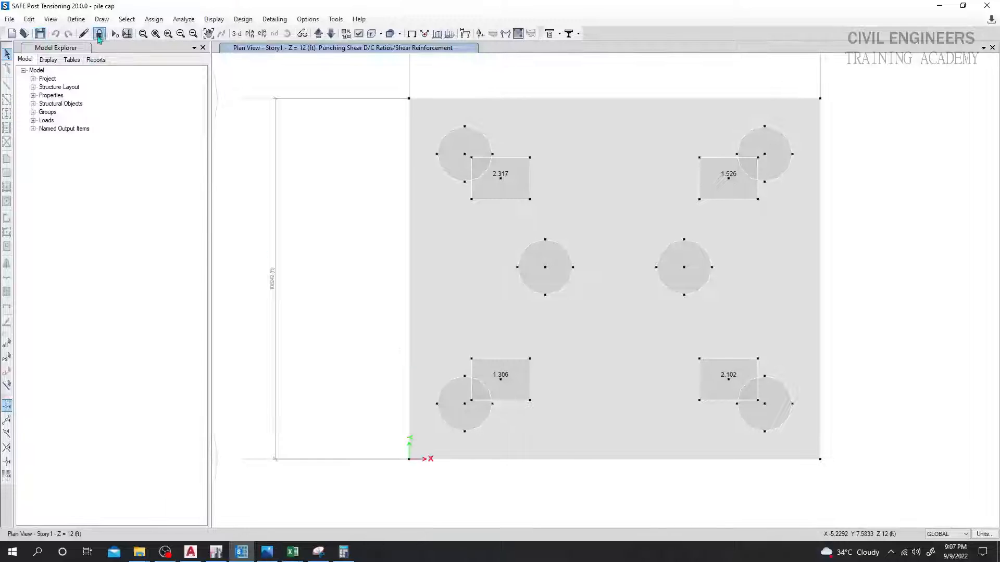
{"action": "left_click", "coordinate": [514, 314]}
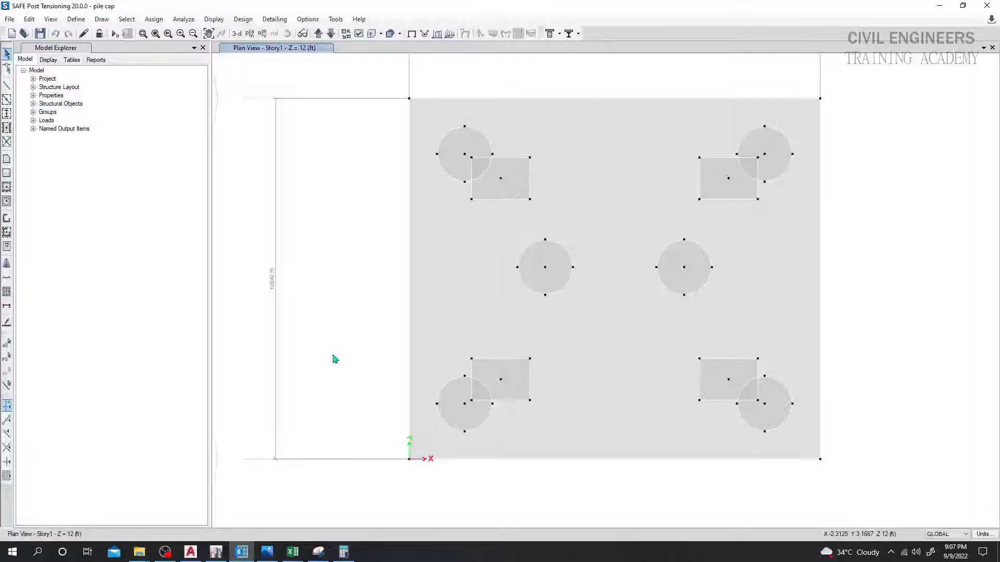
Assign the SP point spring to the centre joints of all six circular piles.
{"action": "middle_click_drag", "start_coordinate": [863, 291], "coordinate": [871, 286]}
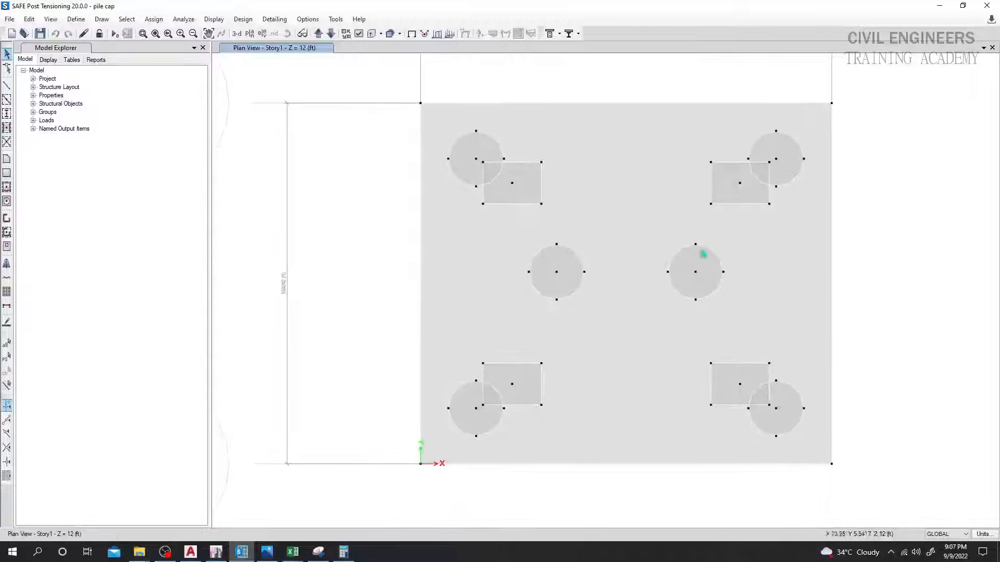
{"action": "left_click", "coordinate": [477, 161]}
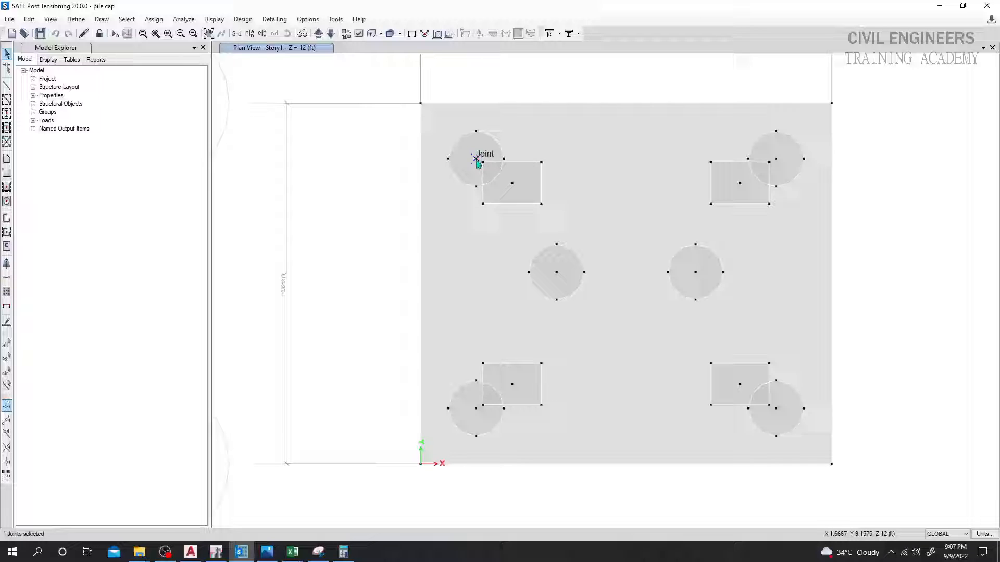
{"action": "left_click", "coordinate": [477, 410]}
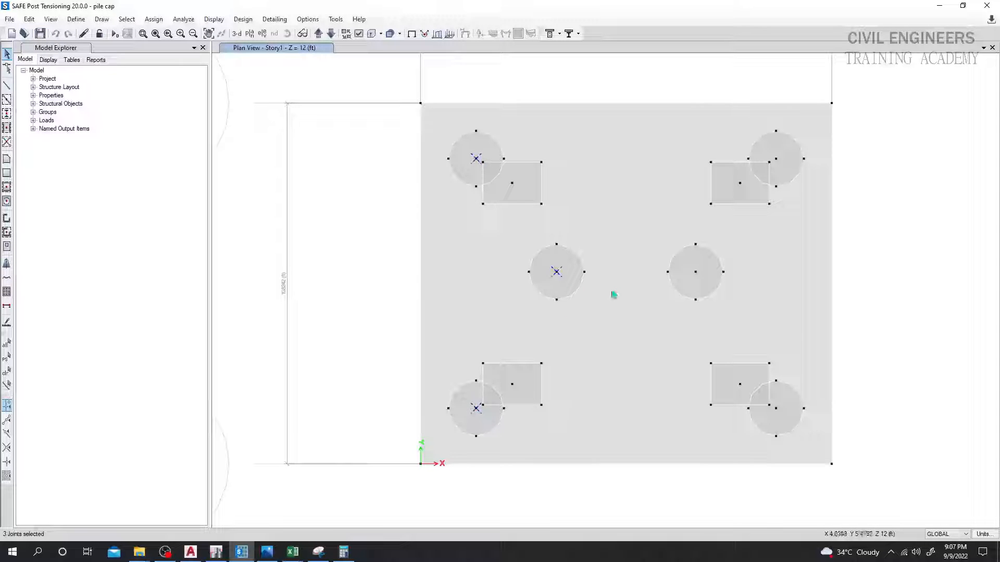
{"action": "left_click", "coordinate": [695, 272]}
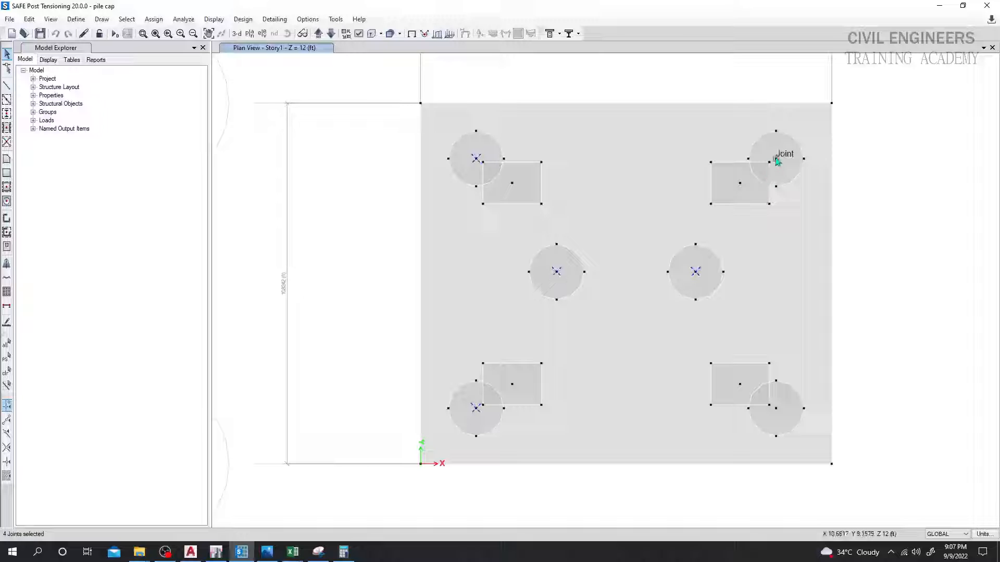
{"action": "left_click", "coordinate": [775, 159]}
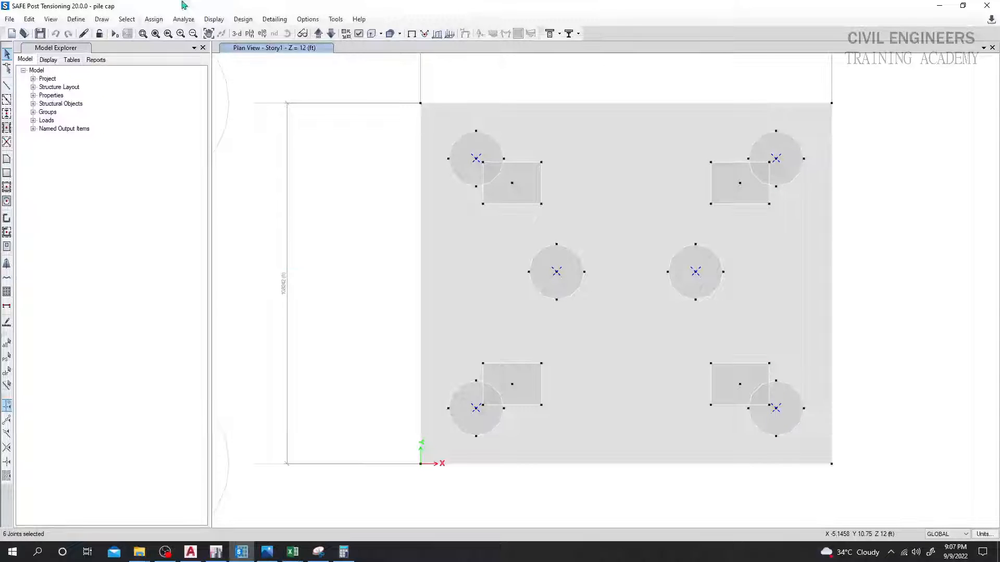
{"action": "left_click", "coordinate": [152, 20]}
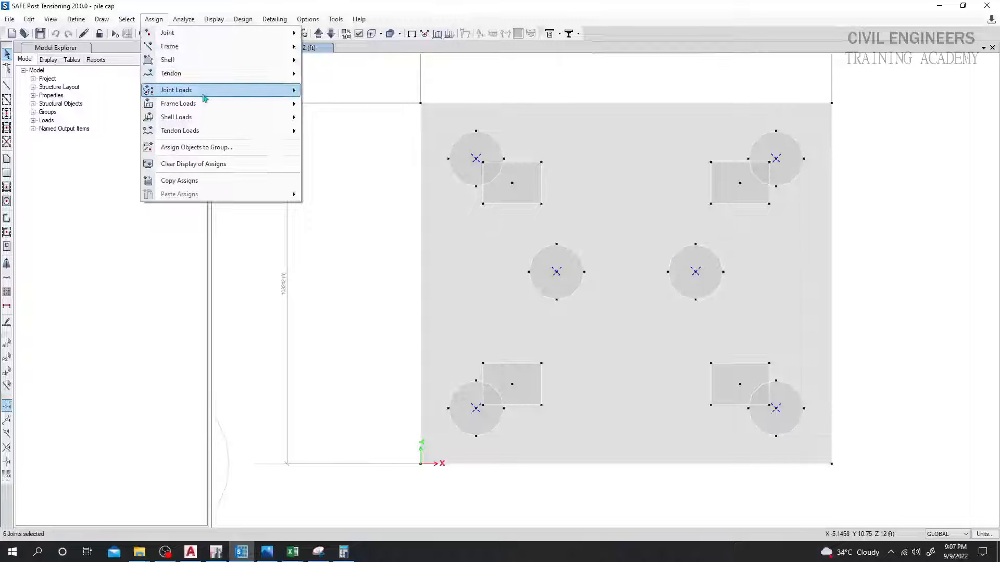
{"action": "mouse_move", "coordinate": [204, 96]}
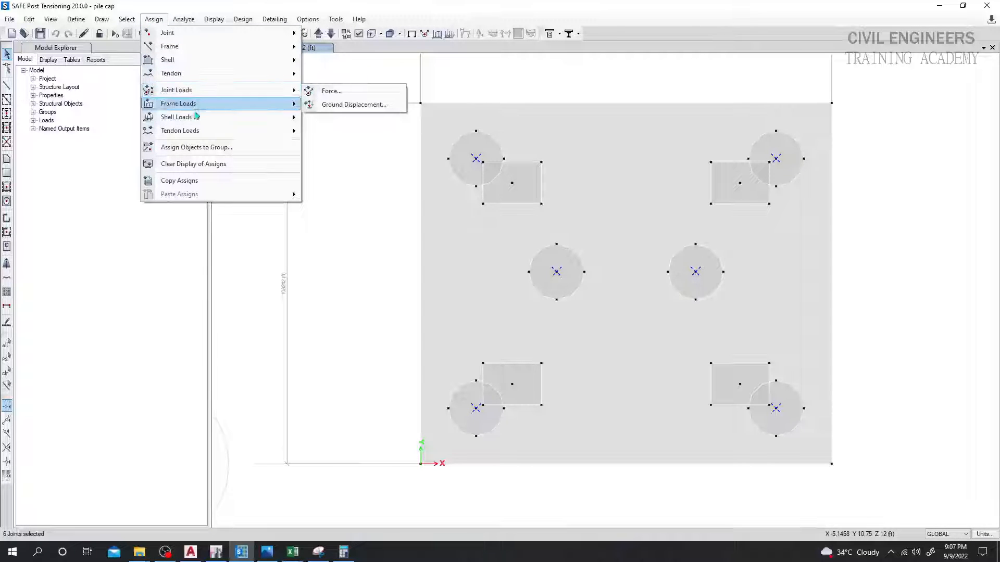
{"action": "mouse_move", "coordinate": [203, 61]}
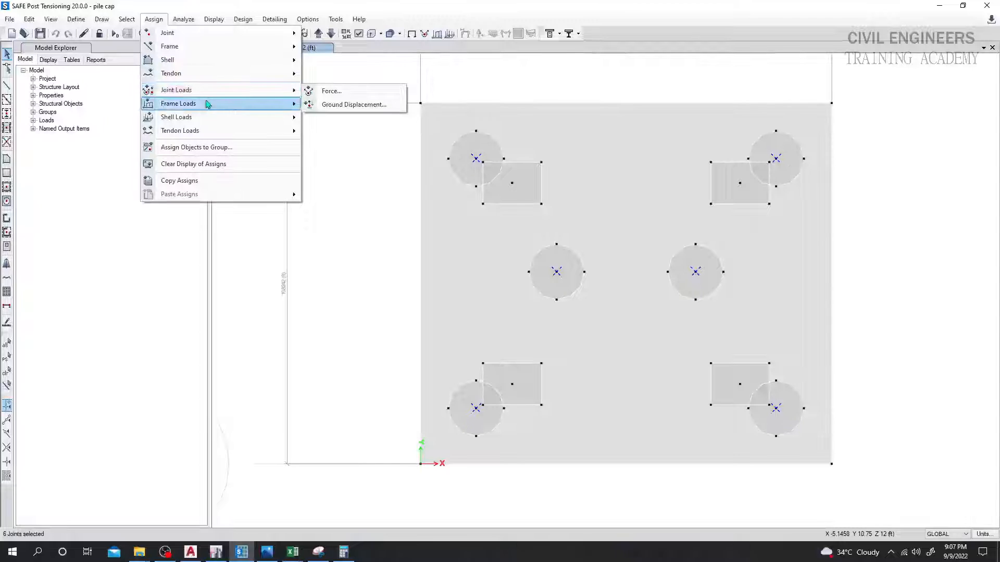
{"action": "mouse_move", "coordinate": [207, 118]}
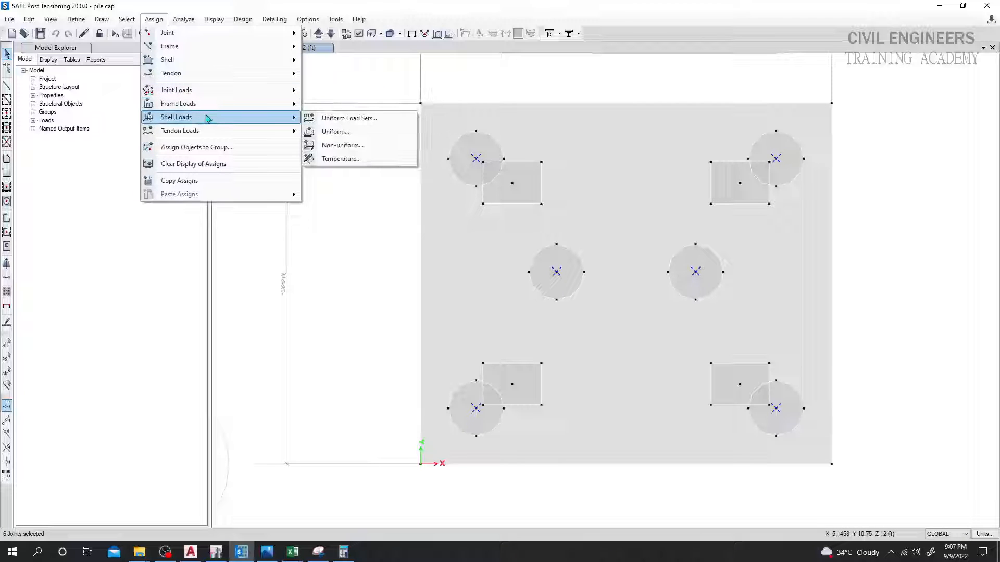
{"action": "mouse_move", "coordinate": [196, 38]}
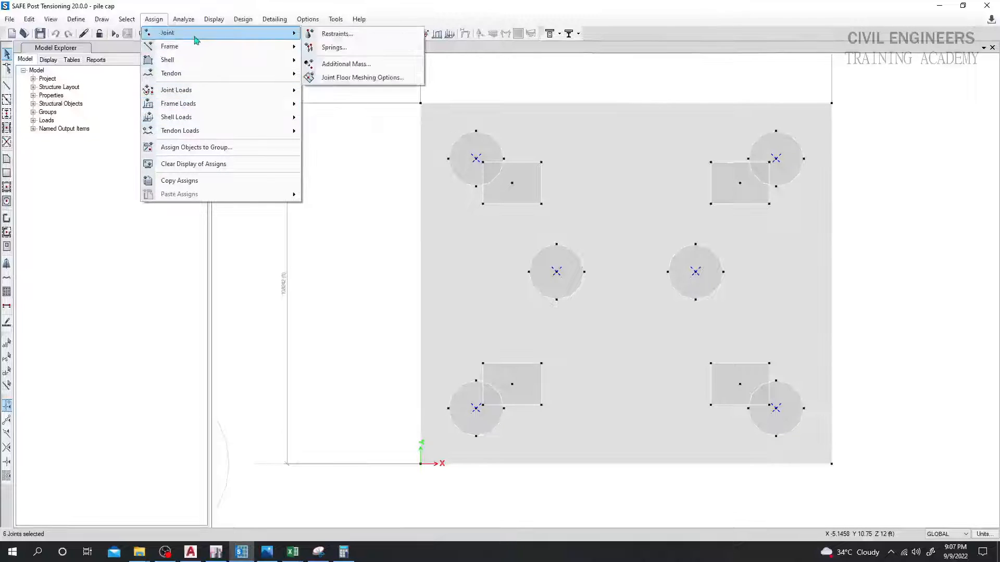
{"action": "left_click", "coordinate": [330, 50]}
{"action": "left_click_drag", "start_coordinate": [499, 158], "coordinate": [249, 158]}
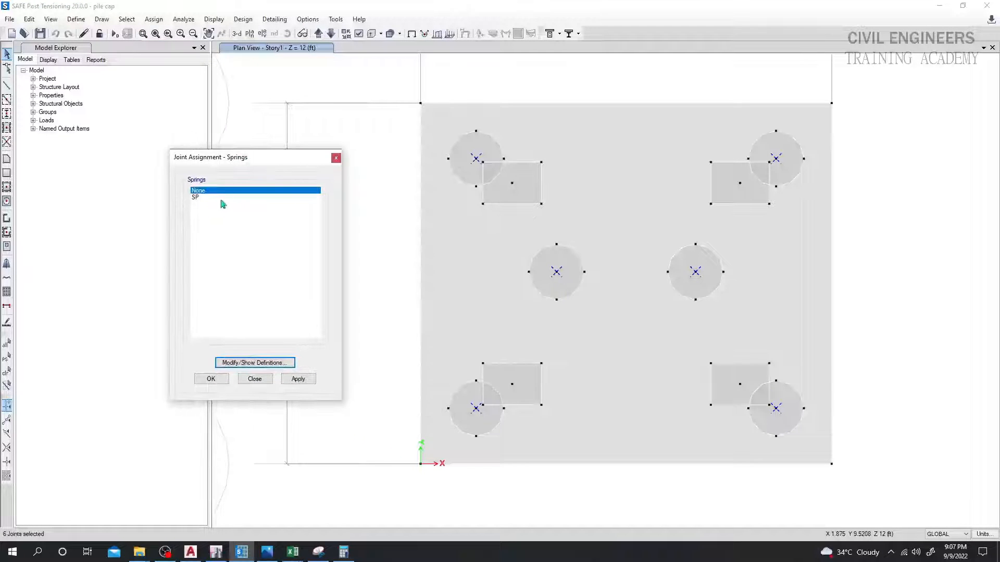
{"action": "left_click", "coordinate": [213, 198]}
{"action": "left_click", "coordinate": [299, 379]}
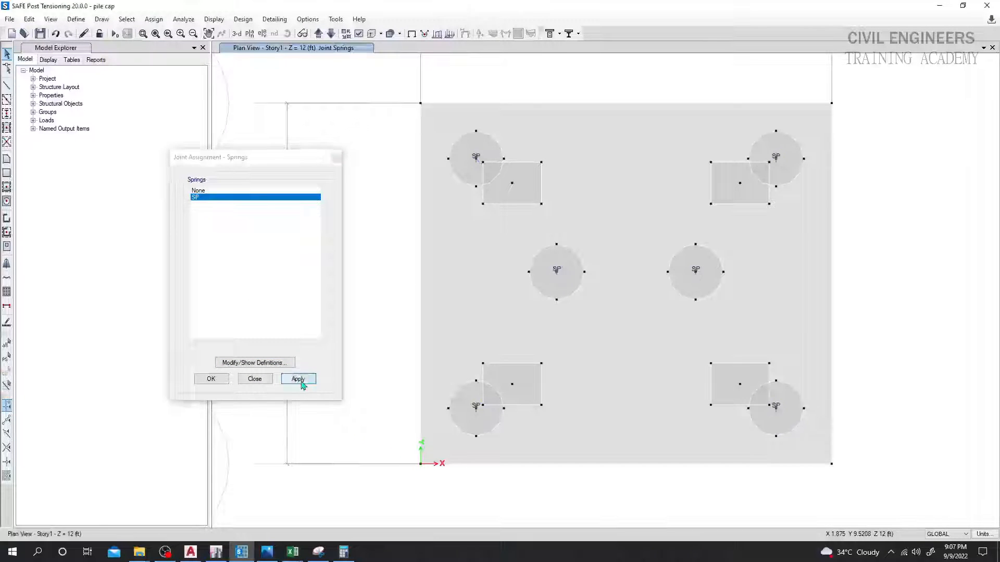
{"action": "left_click", "coordinate": [254, 379]}
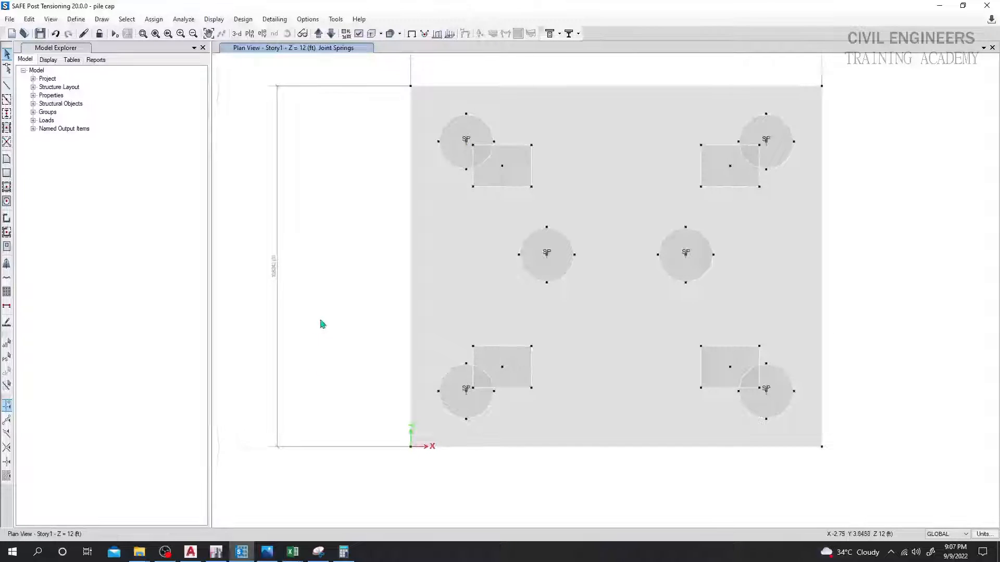
Rerun the analysis, dismiss its warning messages and examine the Dead displacements at the piles and the cap's edge.
{"action": "left_click", "coordinate": [115, 35]}
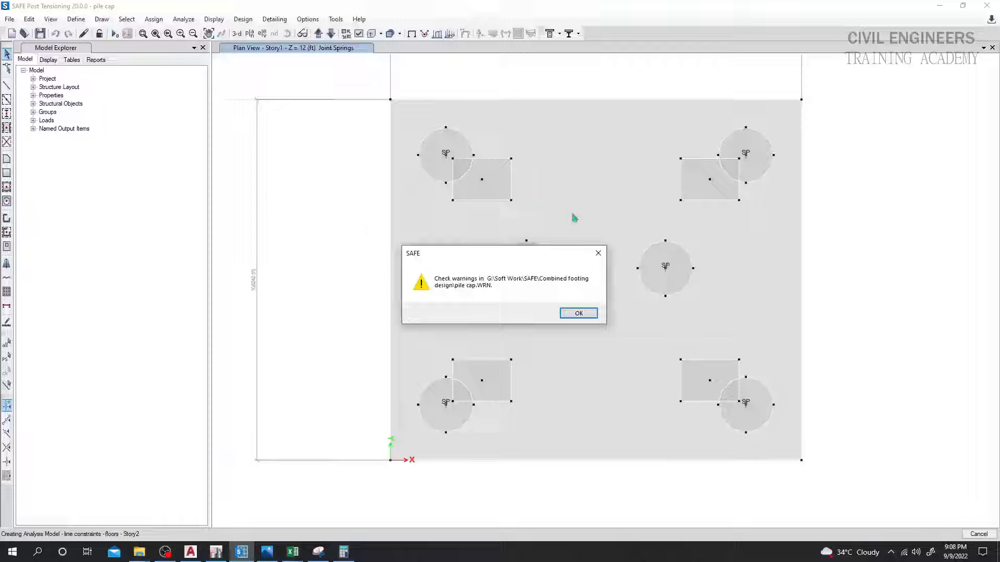
{"action": "left_click", "coordinate": [577, 314]}
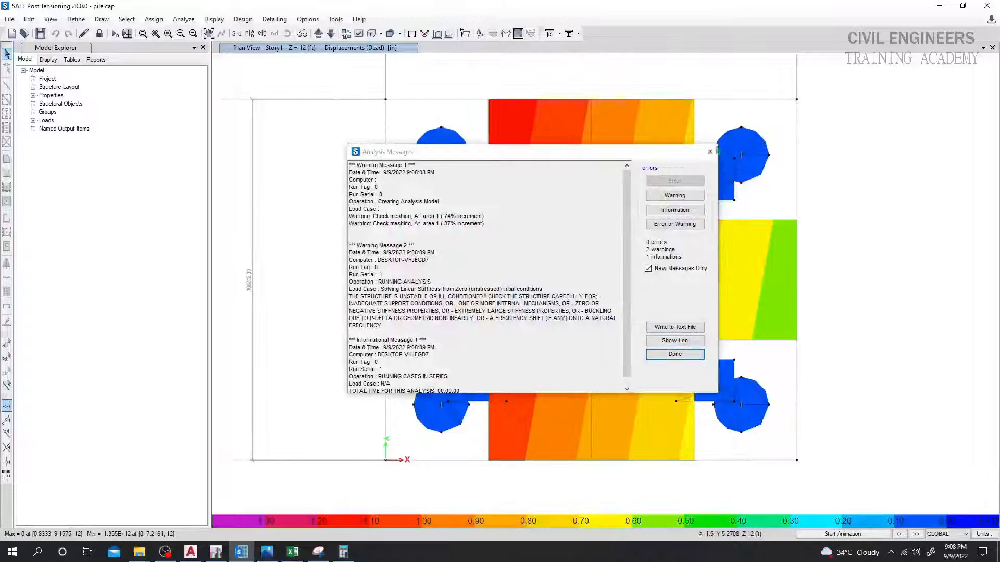
{"action": "left_click", "coordinate": [710, 151]}
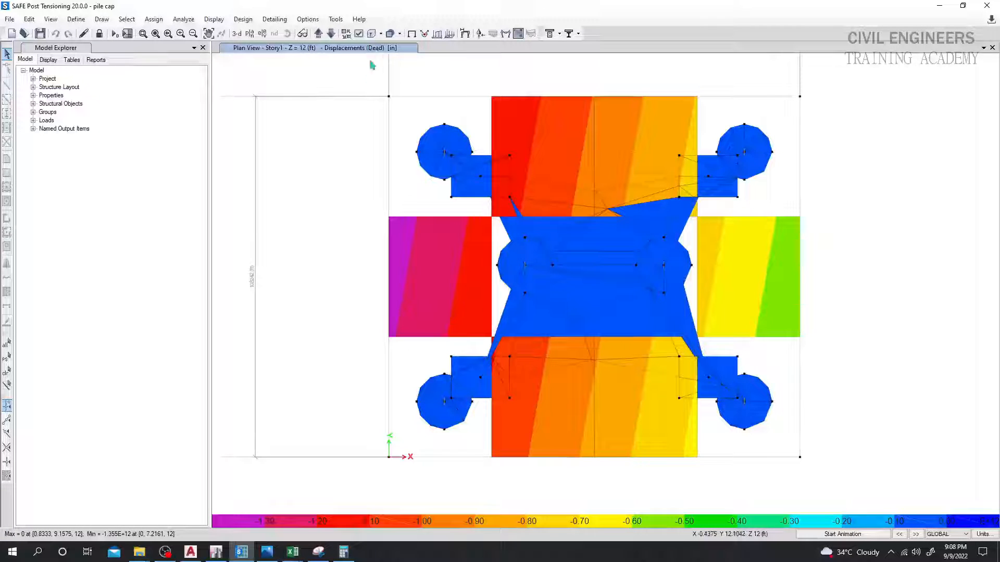
{"action": "mouse_move", "coordinate": [525, 267]}
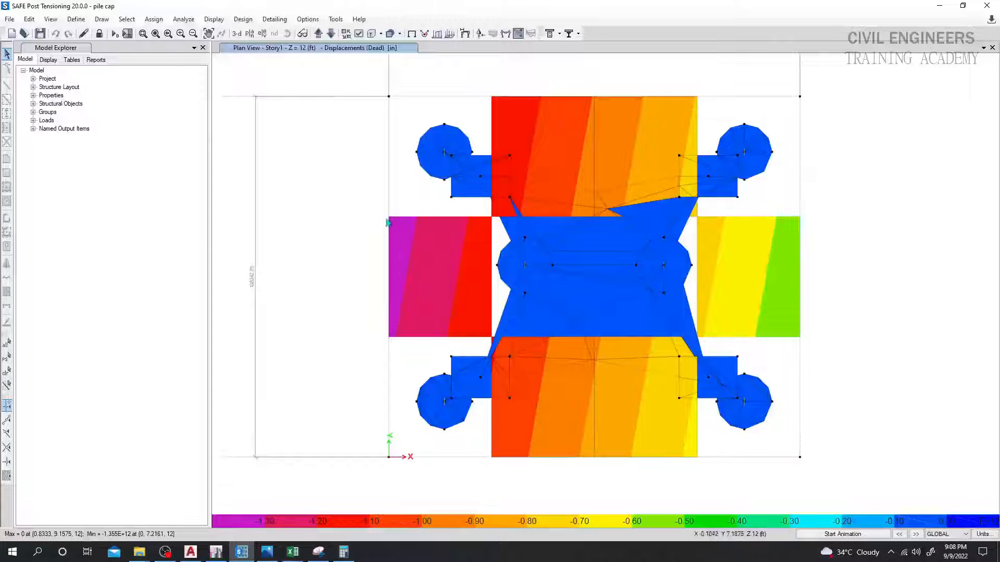
{"action": "mouse_move", "coordinate": [391, 219]}
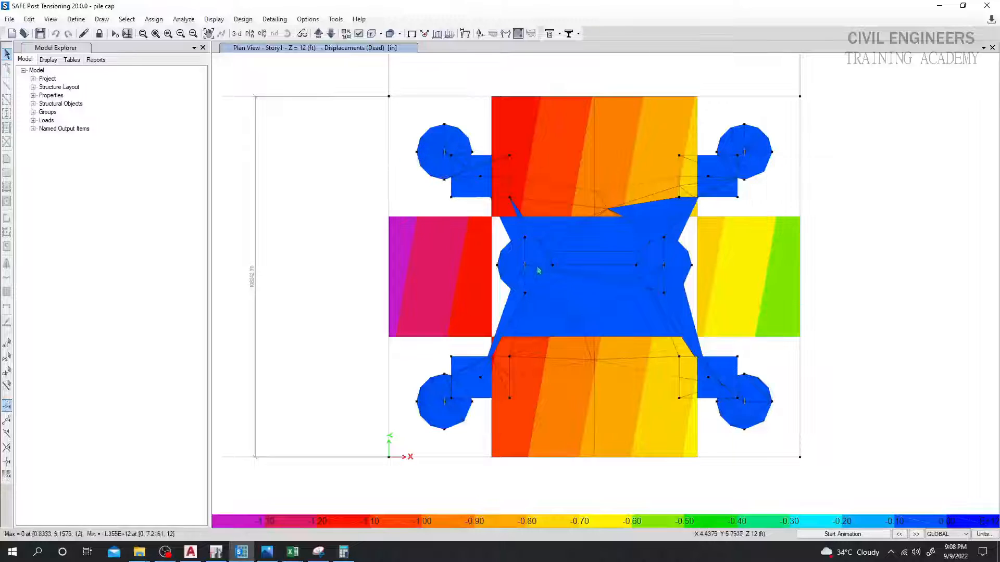
{"action": "mouse_move", "coordinate": [447, 155]}
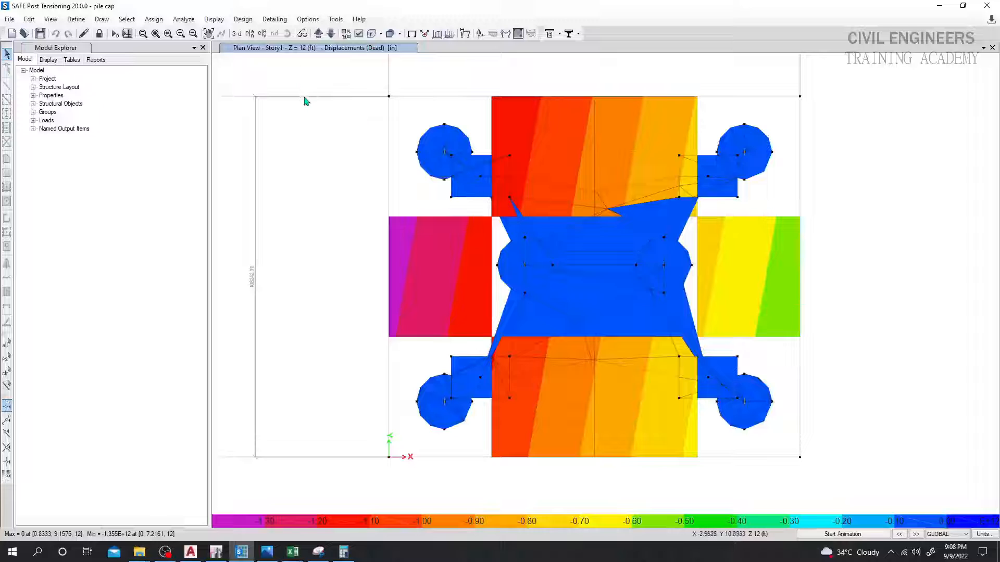
{"action": "middle_click_drag", "start_coordinate": [331, 113], "coordinate": [329, 108]}
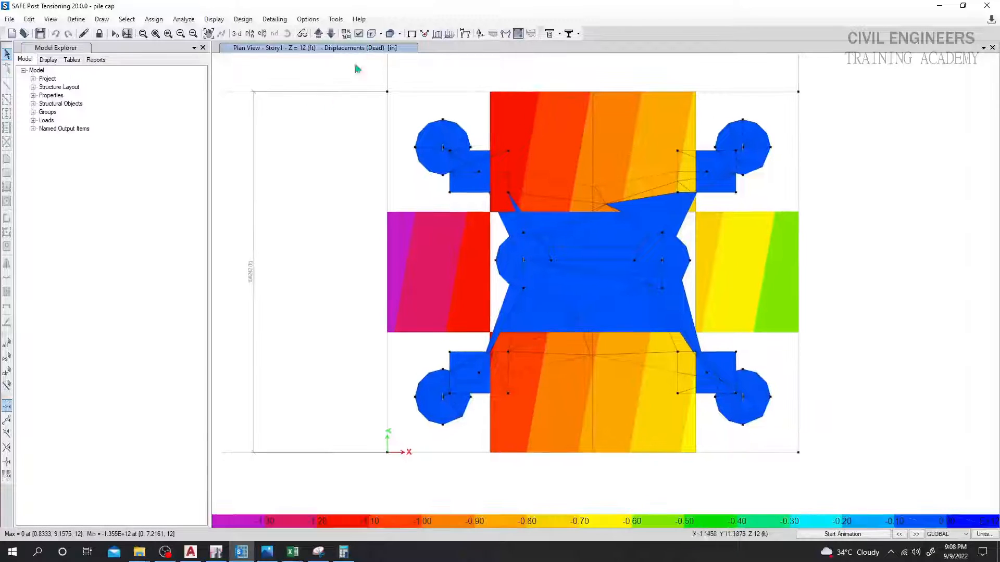
Display the deformed shape for the Dead load case with contours on objects turned off.
{"action": "left_click", "coordinate": [464, 35]}
{"action": "left_click_drag", "start_coordinate": [485, 113], "coordinate": [193, 91]}
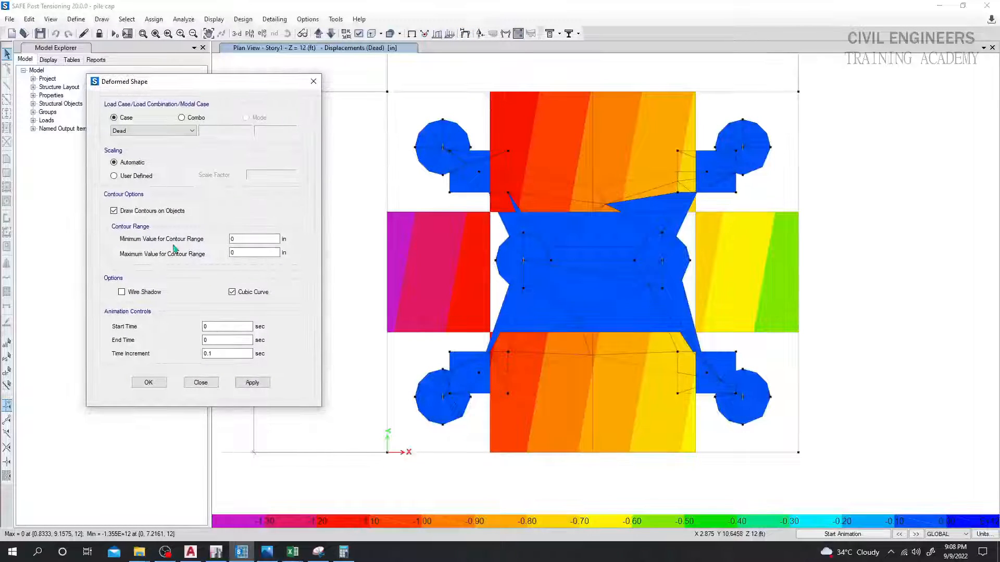
{"action": "left_click", "coordinate": [114, 211]}
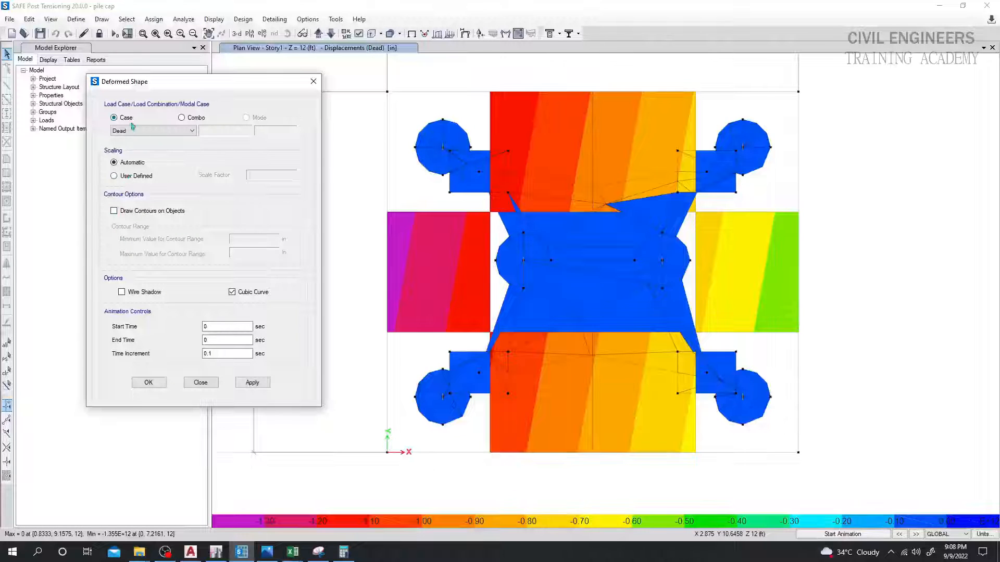
{"action": "left_click", "coordinate": [251, 382]}
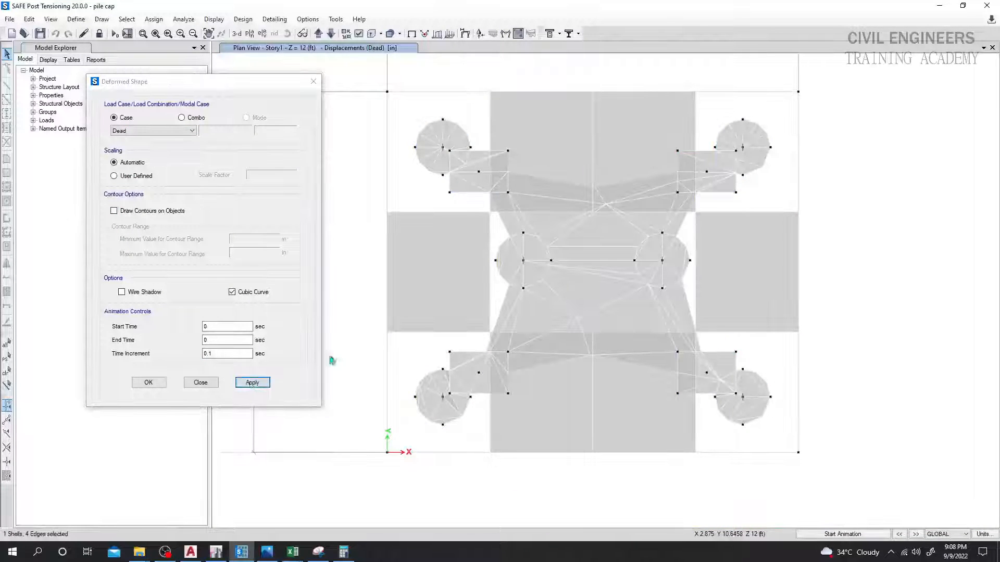
Display the deformed shape for combination Comb1 with wire shadow and contours drawn on objects, and close the deformed shape settings.
{"action": "mouse_move", "coordinate": [489, 218]}
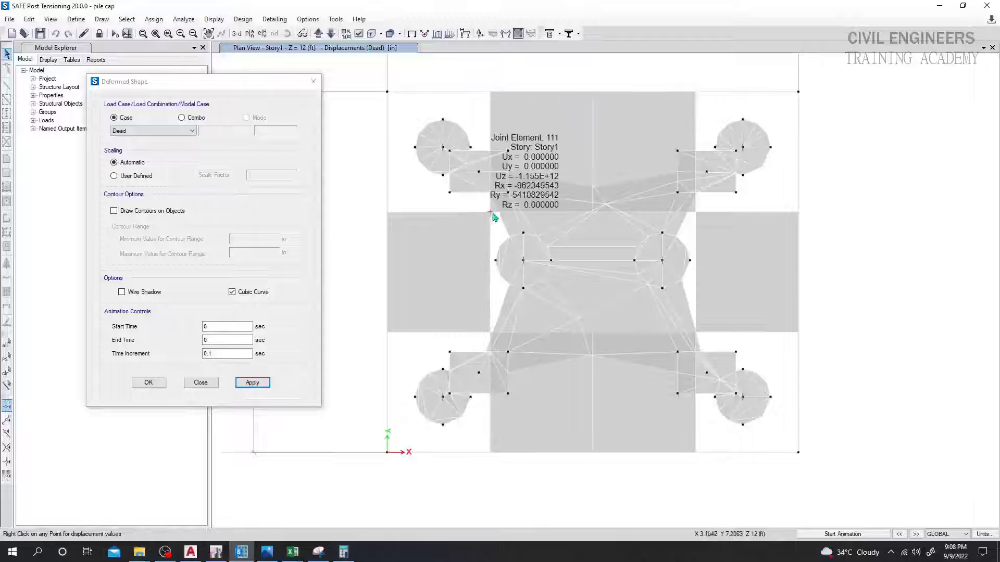
{"action": "mouse_move", "coordinate": [662, 261]}
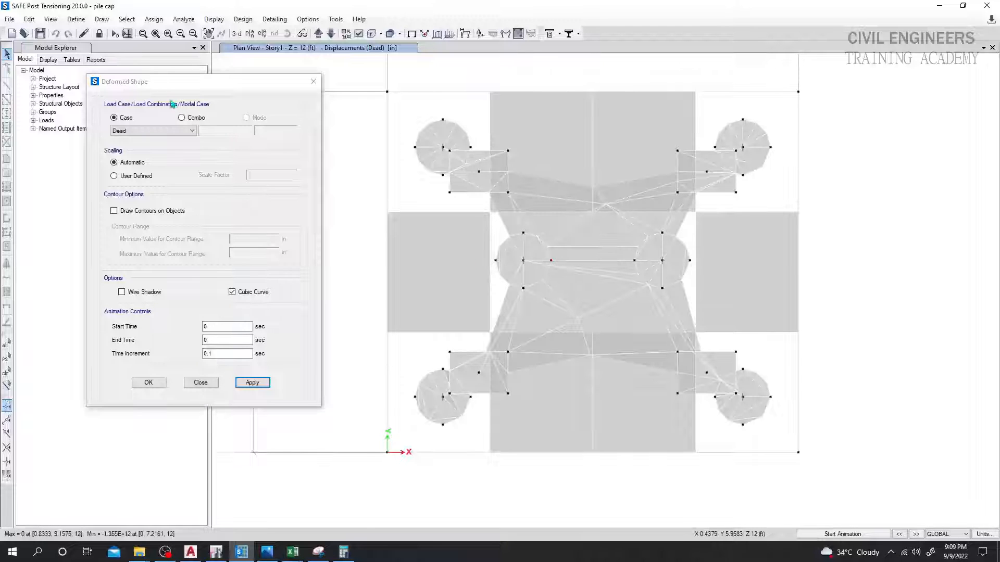
{"action": "left_click", "coordinate": [181, 118]}
{"action": "left_click", "coordinate": [191, 131]}
{"action": "left_click", "coordinate": [156, 140]}
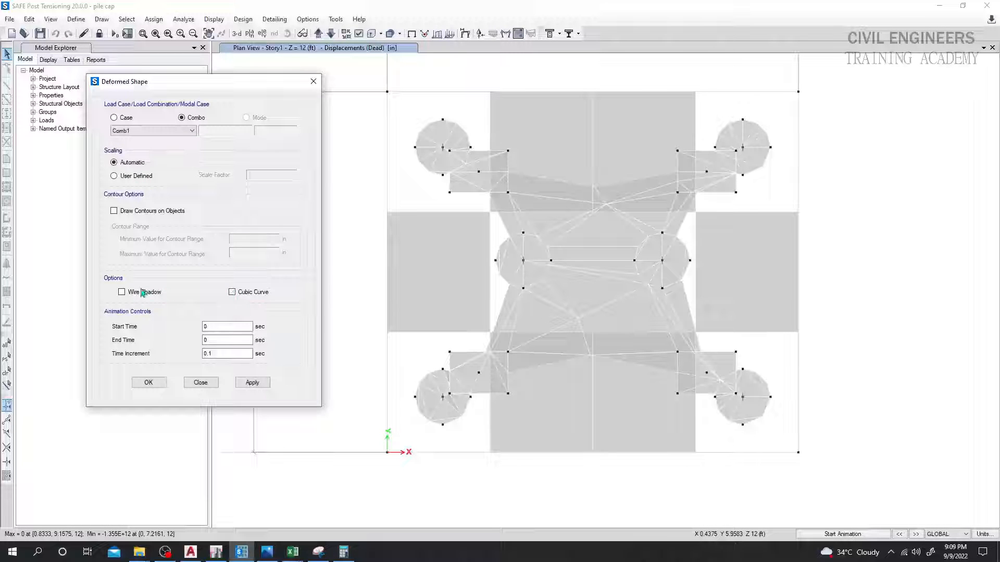
{"action": "left_click", "coordinate": [142, 293]}
{"action": "left_click", "coordinate": [251, 383]}
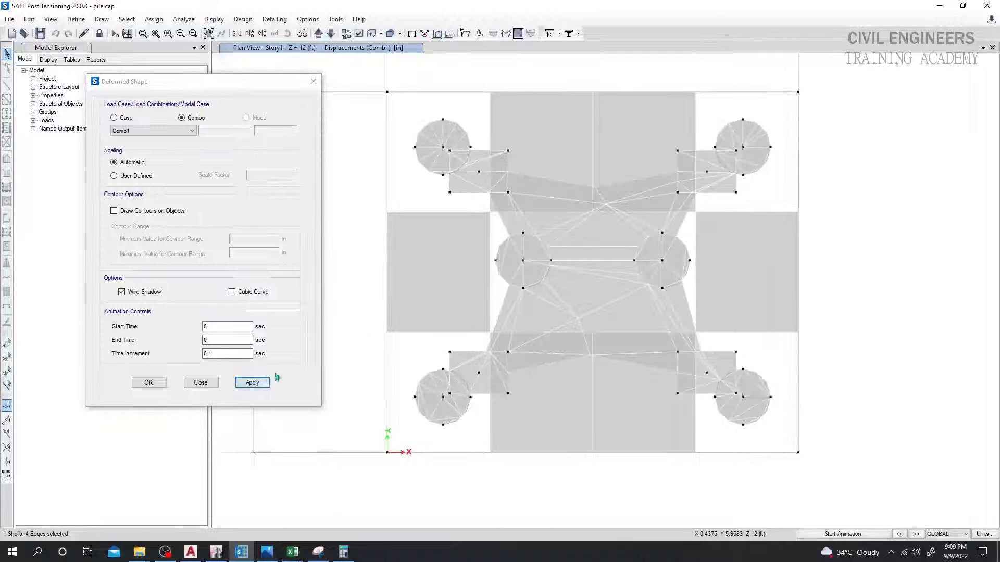
{"action": "left_click", "coordinate": [141, 211]}
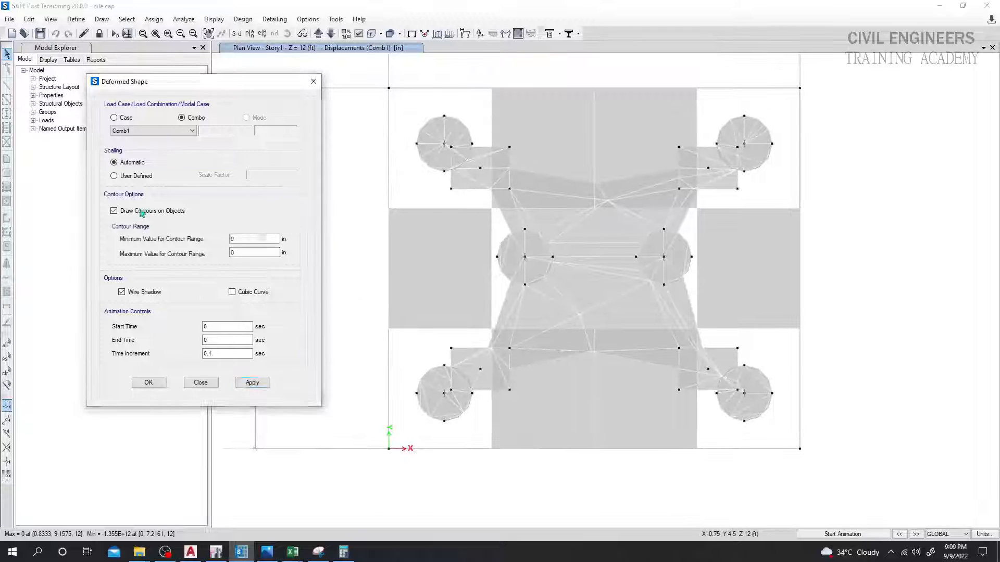
{"action": "left_click", "coordinate": [260, 385]}
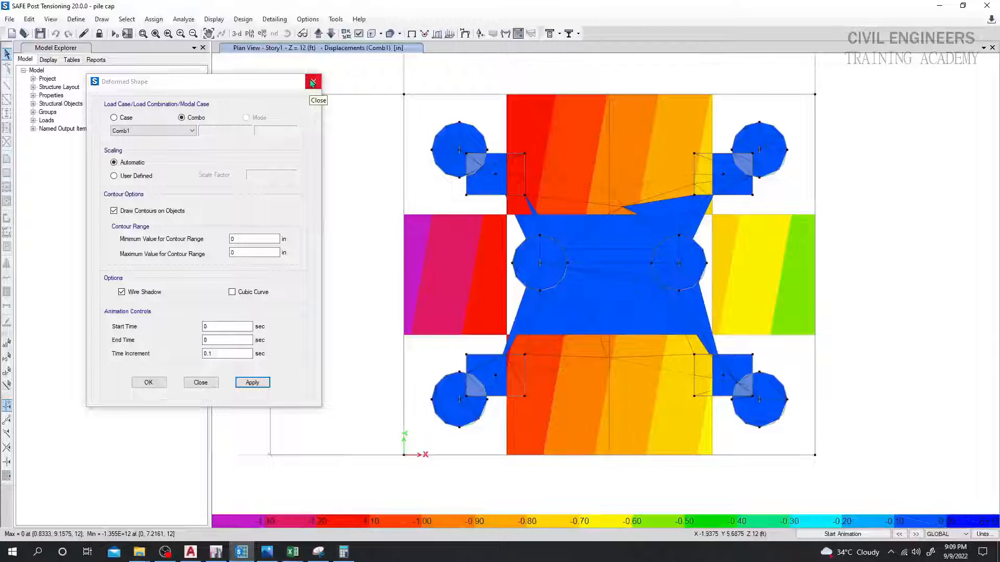
{"action": "left_click", "coordinate": [313, 83]}
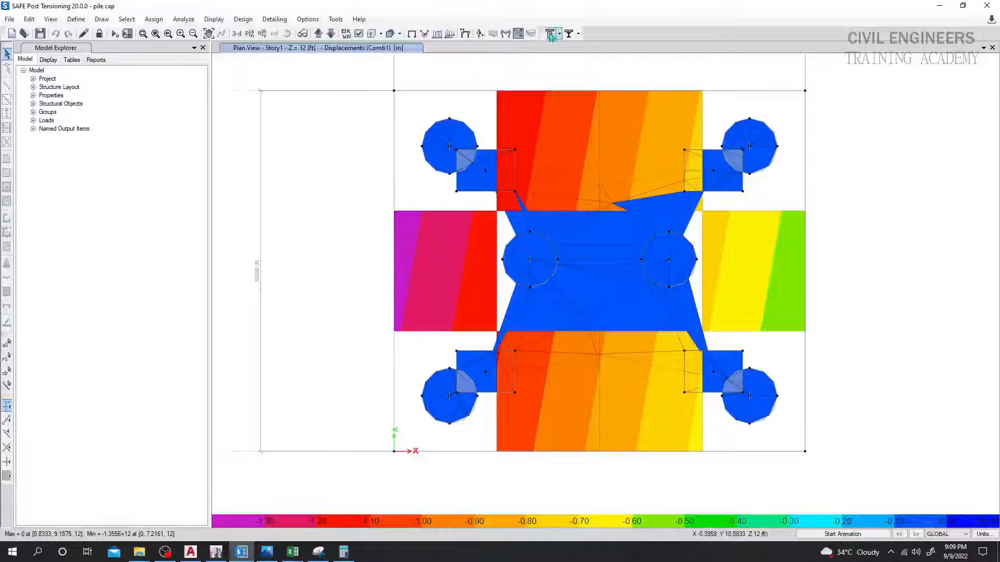
Display the punching shear design results and check the ratios at the columns and piles of the cap.
{"action": "left_click", "coordinate": [220, 21]}
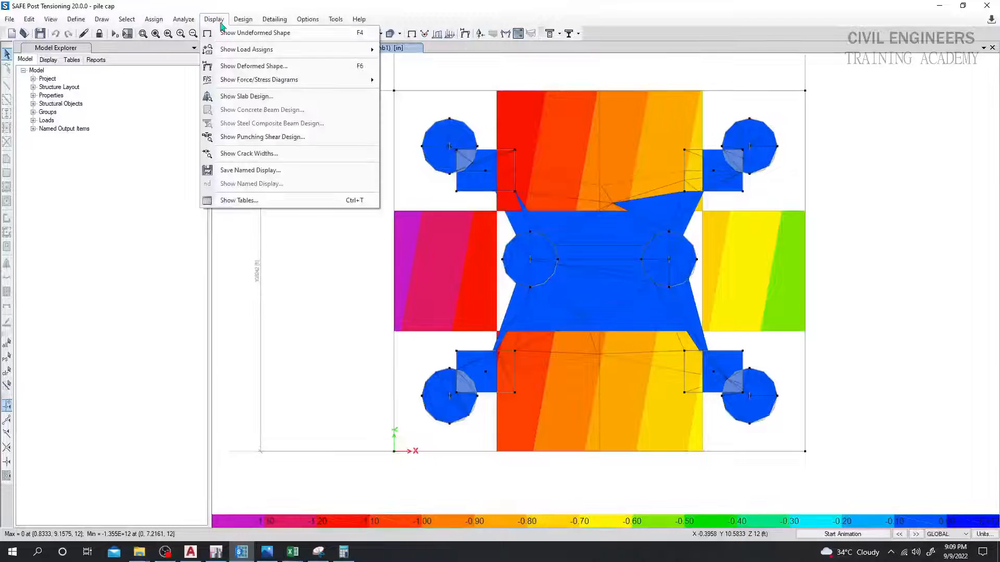
{"action": "left_click", "coordinate": [214, 21]}
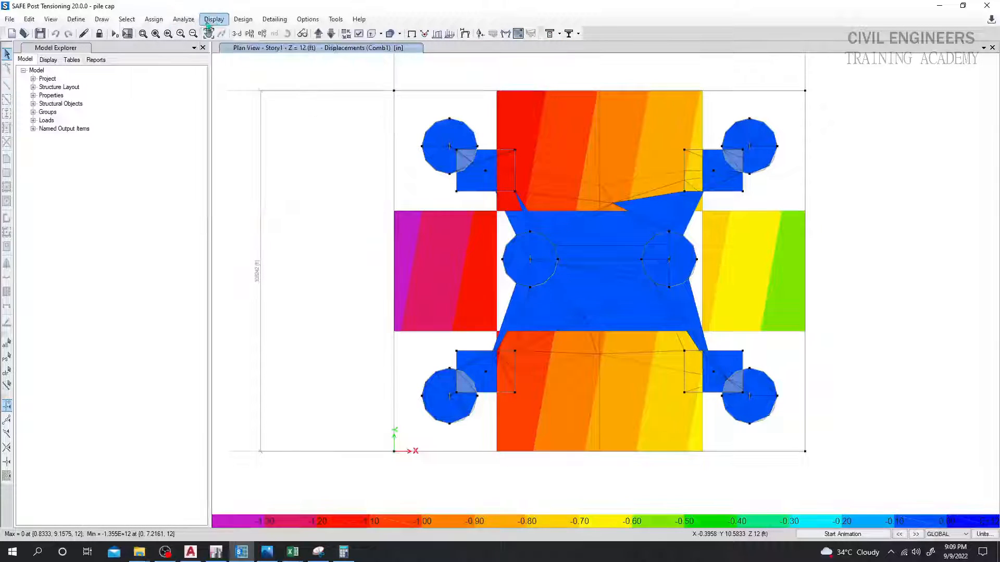
{"action": "left_click", "coordinate": [214, 21]}
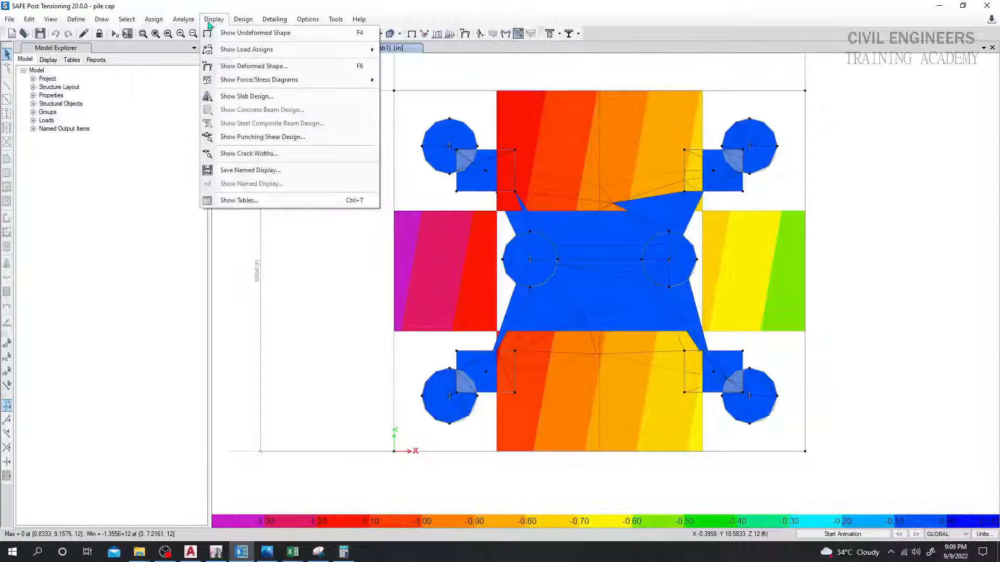
{"action": "left_click", "coordinate": [264, 137]}
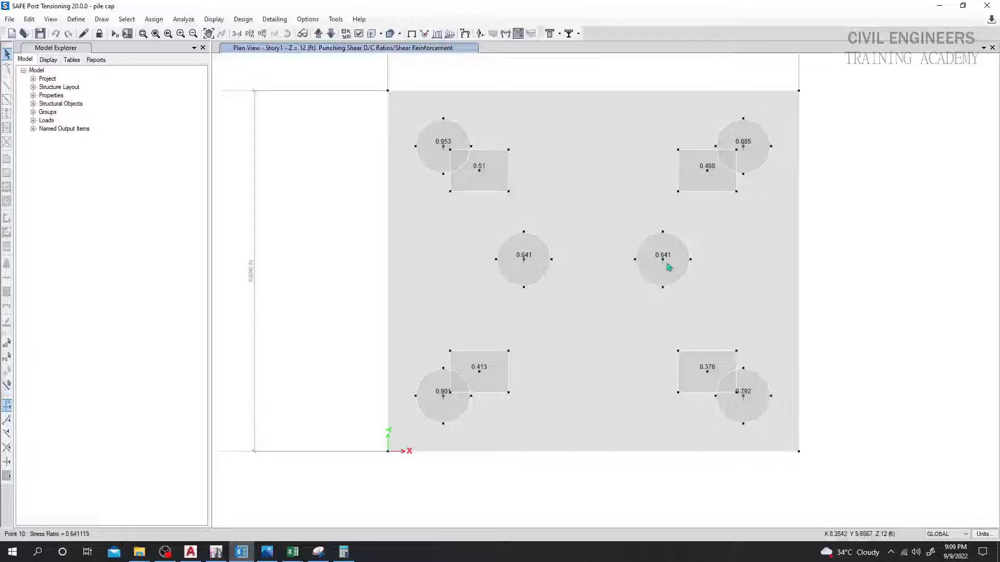
{"action": "middle_click_drag", "start_coordinate": [323, 293], "coordinate": [323, 293]}
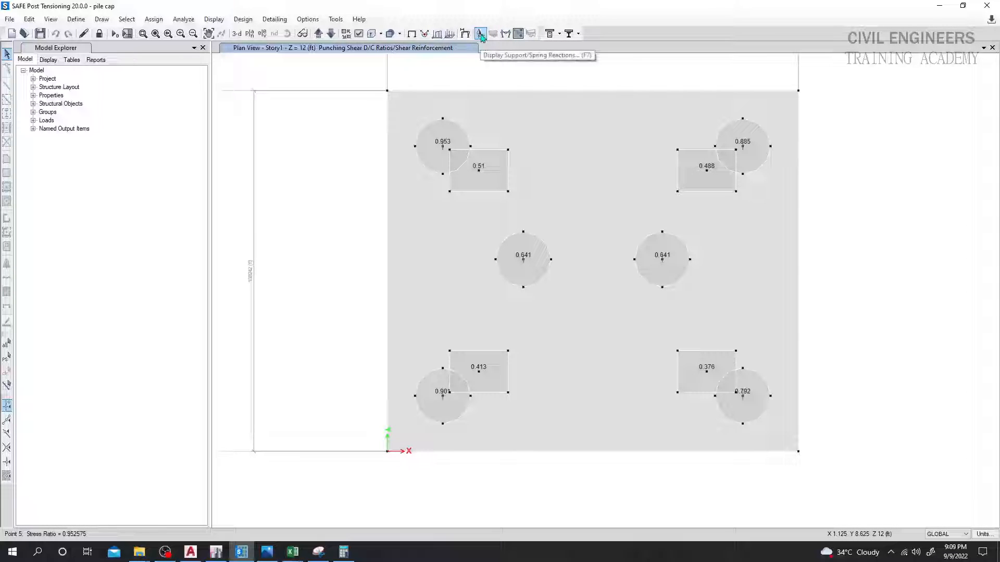
{"action": "left_click", "coordinate": [480, 34]}
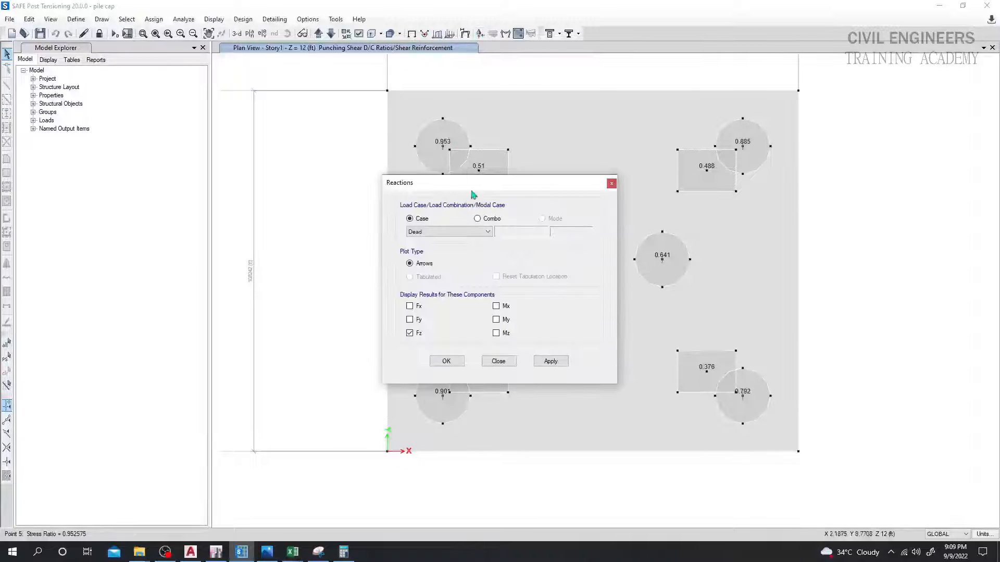
{"action": "left_click_drag", "start_coordinate": [473, 195], "coordinate": [217, 185]}
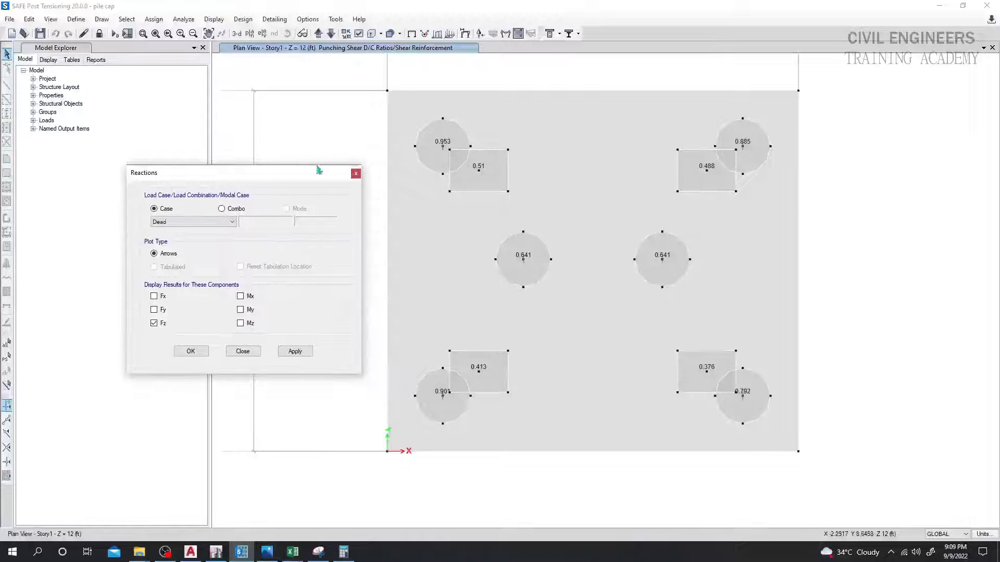
{"action": "left_click", "coordinate": [358, 175]}
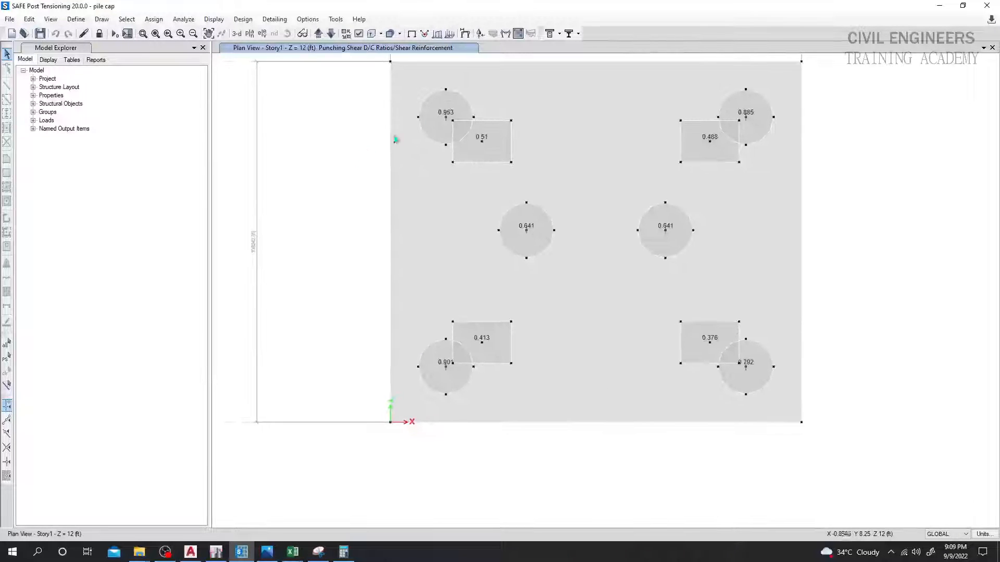
{"action": "mouse_move", "coordinate": [344, 161]}
{"action": "middle_mouse_down"}
{"action": "mouse_move", "coordinate": [347, 173]}
{"action": "mouse_move", "coordinate": [334, 172]}
{"action": "mouse_move", "coordinate": [348, 178]}
{"action": "mouse_move", "coordinate": [357, 164]}
{"action": "middle_mouse_up"}
Display the Fz support and spring reactions for the Dead load case in the plan view.
{"action": "left_click", "coordinate": [215, 20]}
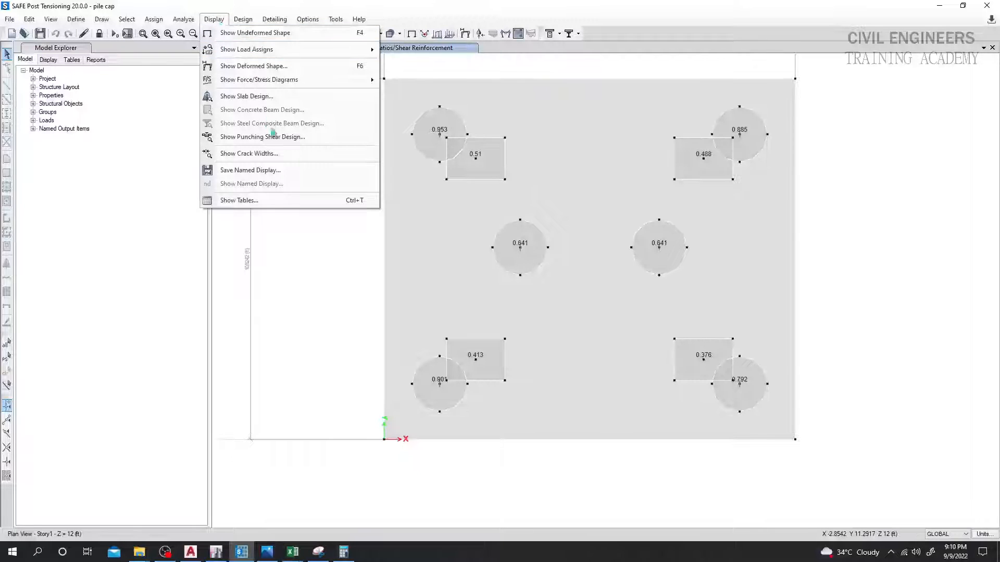
{"action": "left_click", "coordinate": [481, 35]}
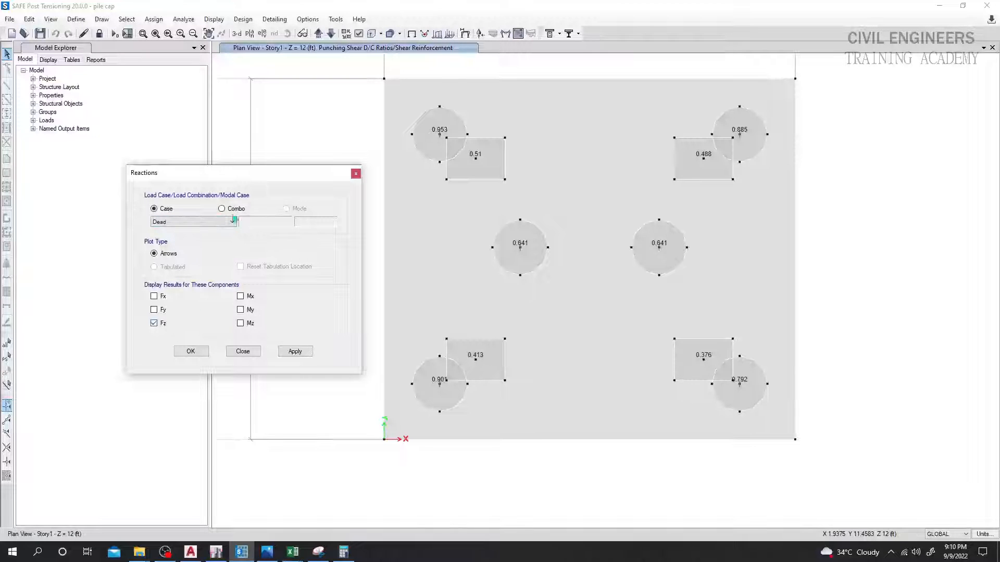
{"action": "left_click_drag", "start_coordinate": [232, 177], "coordinate": [128, 168]}
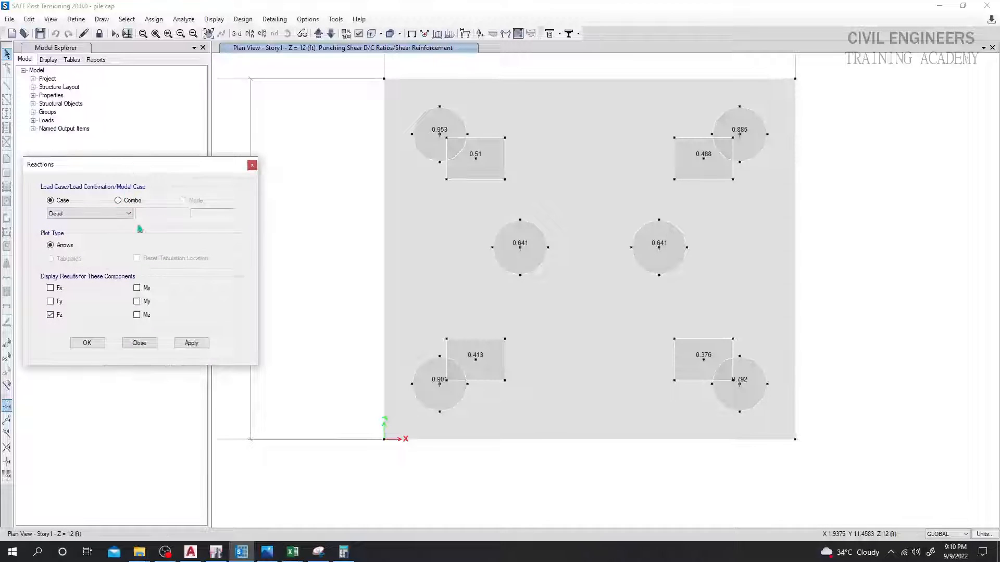
{"action": "left_click", "coordinate": [191, 343]}
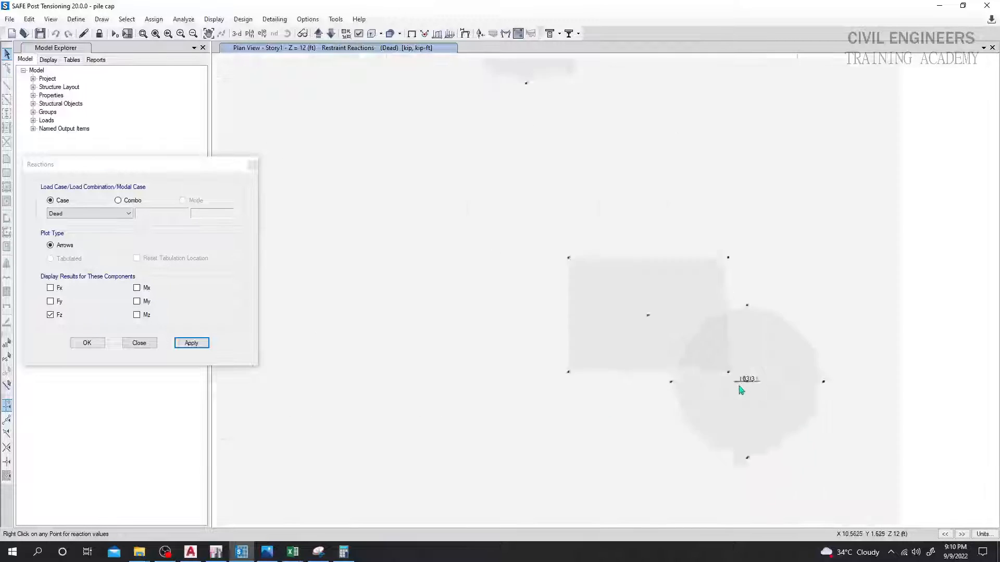
Examine the Dead load Fz reaction at each of the six piles.
{"action": "scroll", "coordinate": [743, 391], "scroll_direction": "up", "scroll_amount": 4}
{"action": "mouse_move", "coordinate": [751, 385]}
{"action": "scroll", "coordinate": [751, 385], "scroll_direction": "down", "scroll_amount": 3}
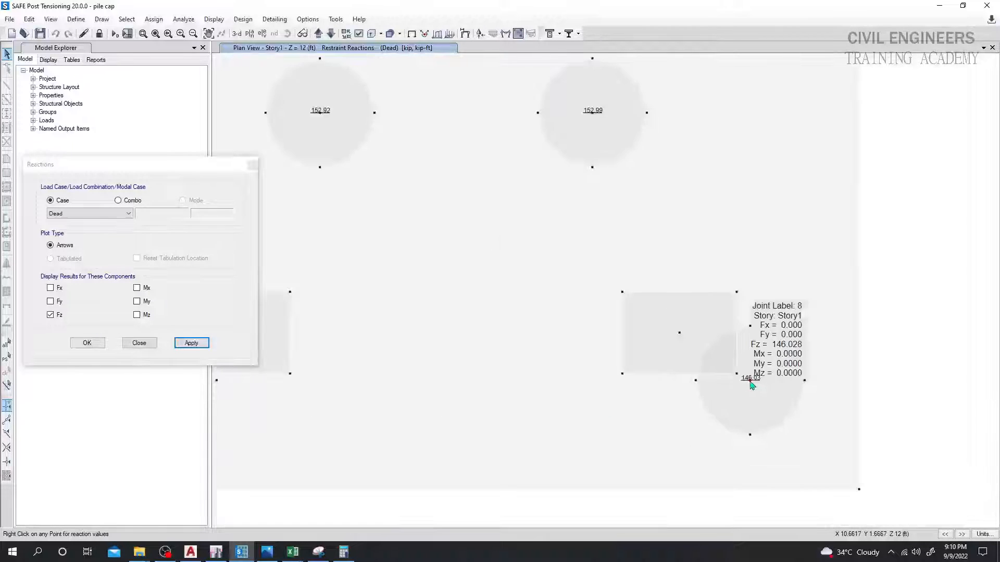
{"action": "scroll", "coordinate": [751, 385], "scroll_direction": "down", "scroll_amount": 2}
{"action": "mouse_move", "coordinate": [451, 386]}
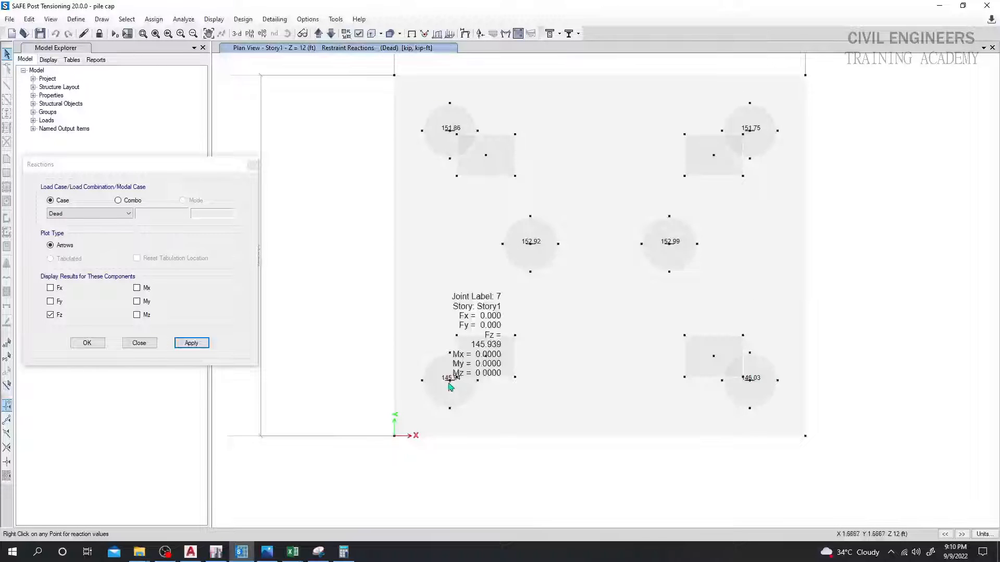
{"action": "scroll", "coordinate": [450, 383], "scroll_direction": "up", "scroll_amount": 3}
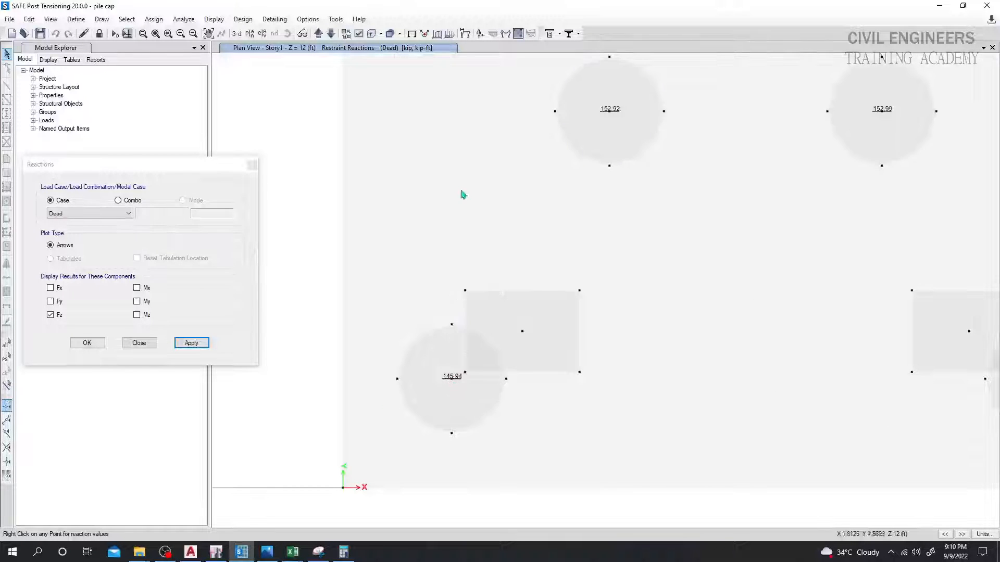
{"action": "middle_click_drag", "start_coordinate": [462, 195], "coordinate": [474, 421]}
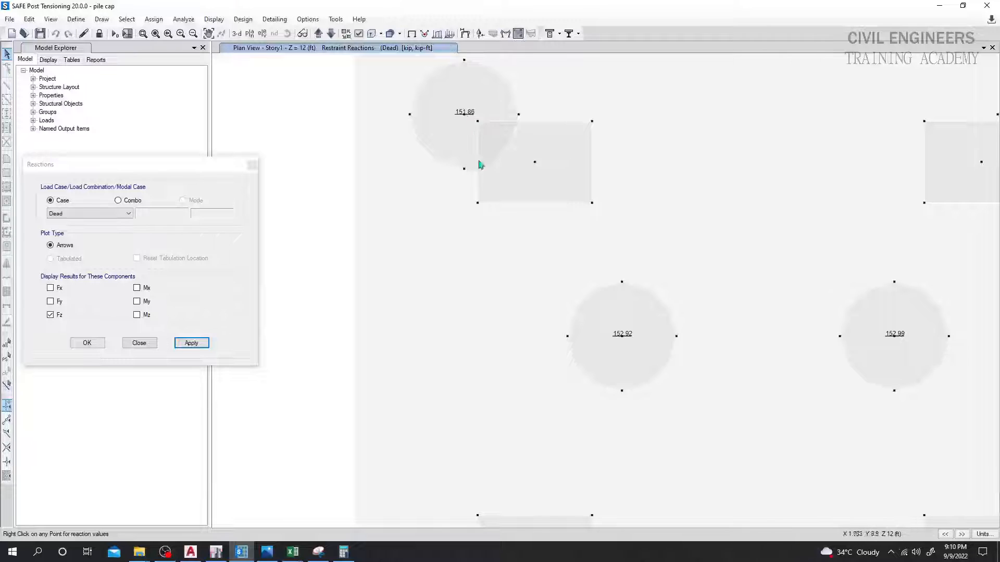
{"action": "scroll", "coordinate": [622, 208], "scroll_direction": "down", "scroll_amount": 2}
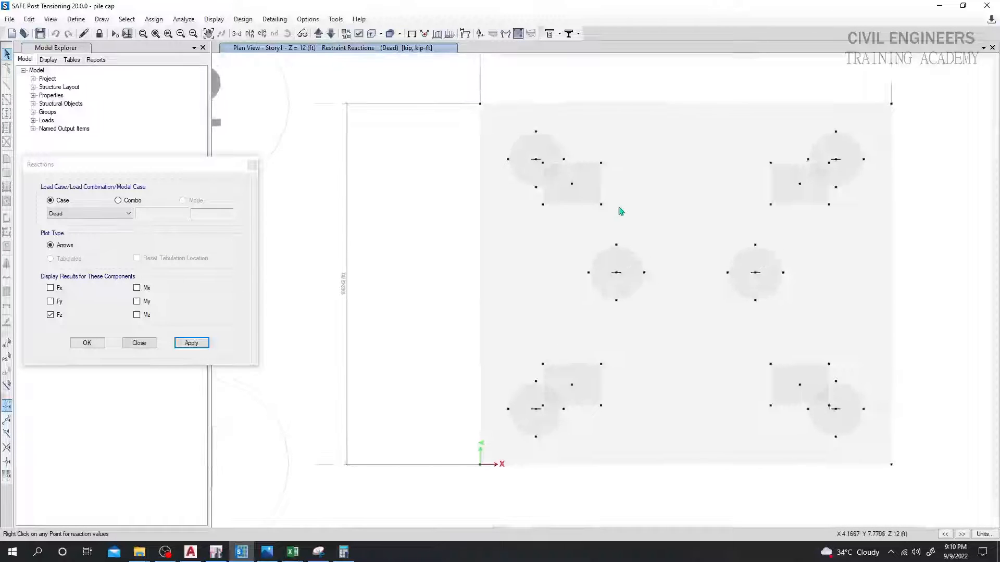
{"action": "right_click", "coordinate": [833, 165]}
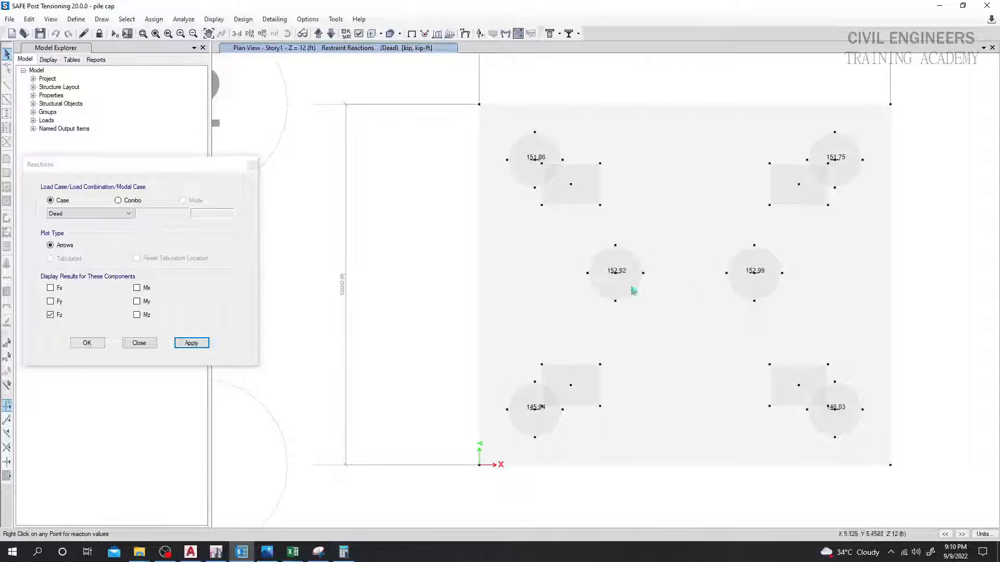
{"action": "right_click", "coordinate": [610, 280]}
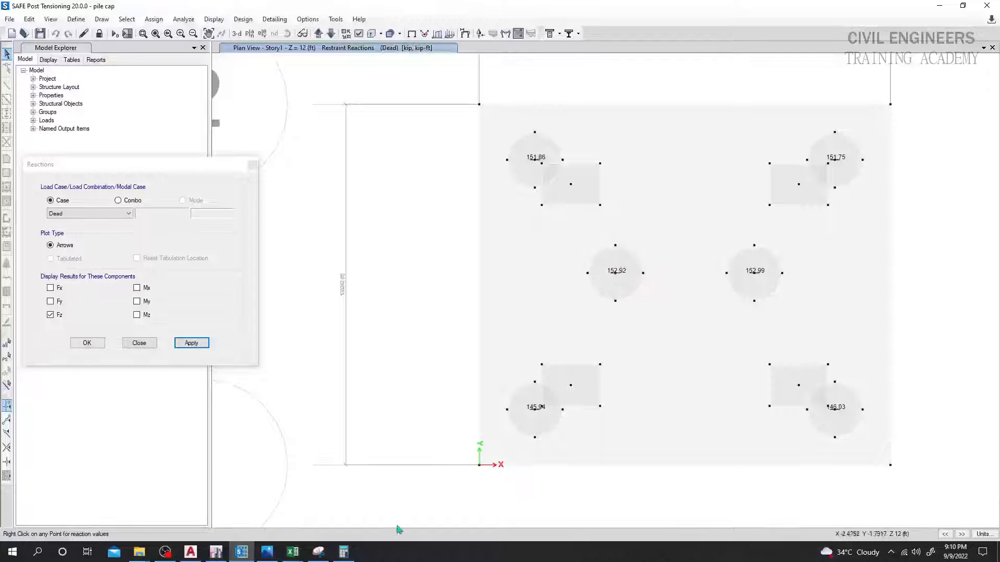
Switch to the new Excel worksheet and check the pile capacity in kips against the pile reactions.
{"action": "left_click", "coordinate": [292, 551]}
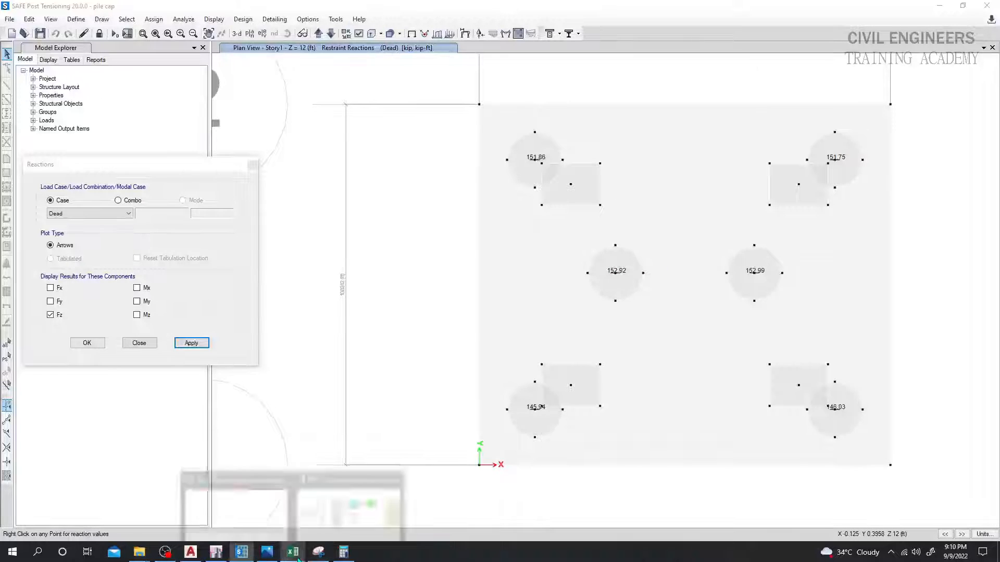
{"action": "right_click", "coordinate": [535, 407]}
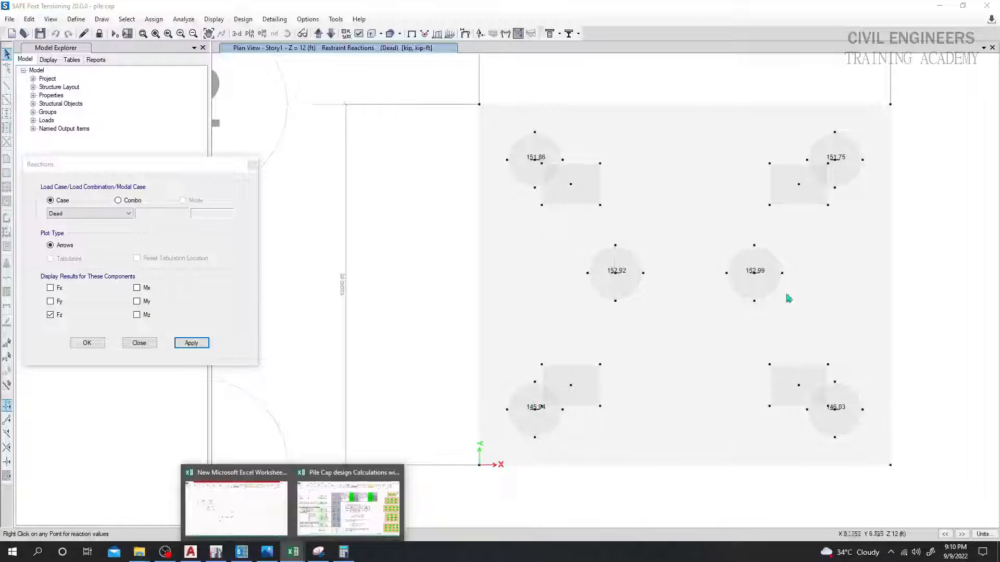
{"action": "left_click", "coordinate": [238, 520]}
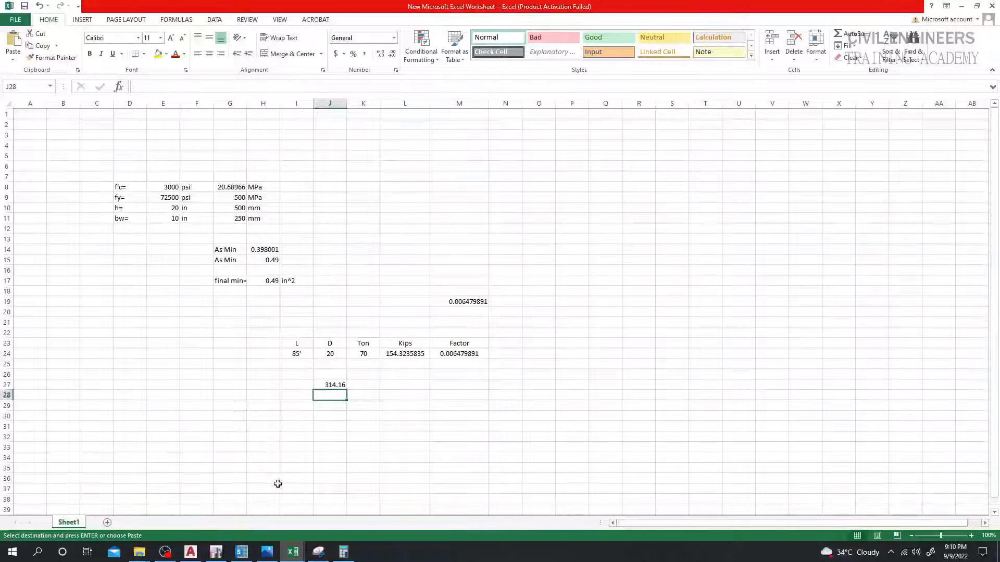
{"action": "left_click", "coordinate": [402, 444]}
{"action": "left_click", "coordinate": [405, 354]}
{"action": "left_click", "coordinate": [413, 404]}
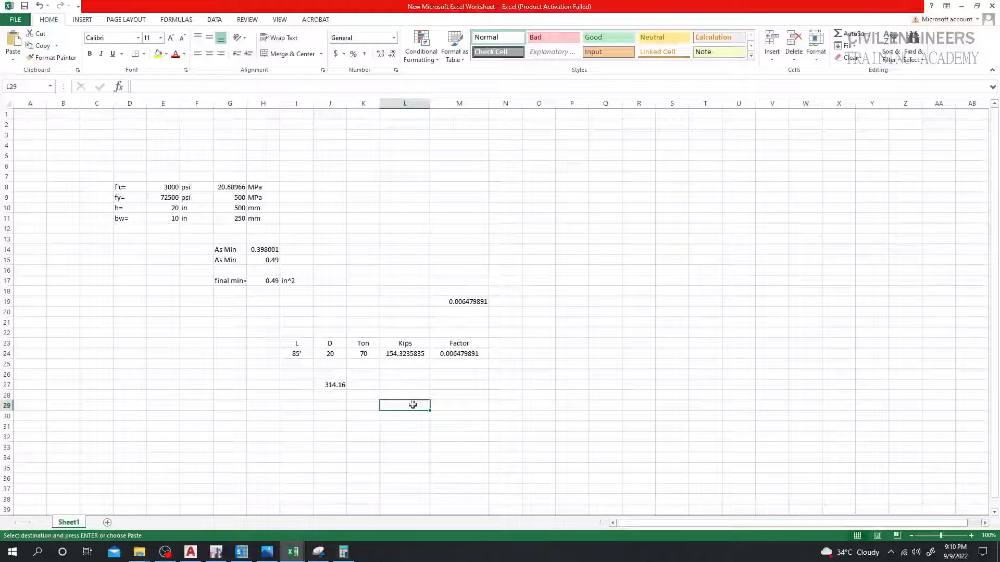
{"action": "left_click", "coordinate": [427, 558]}
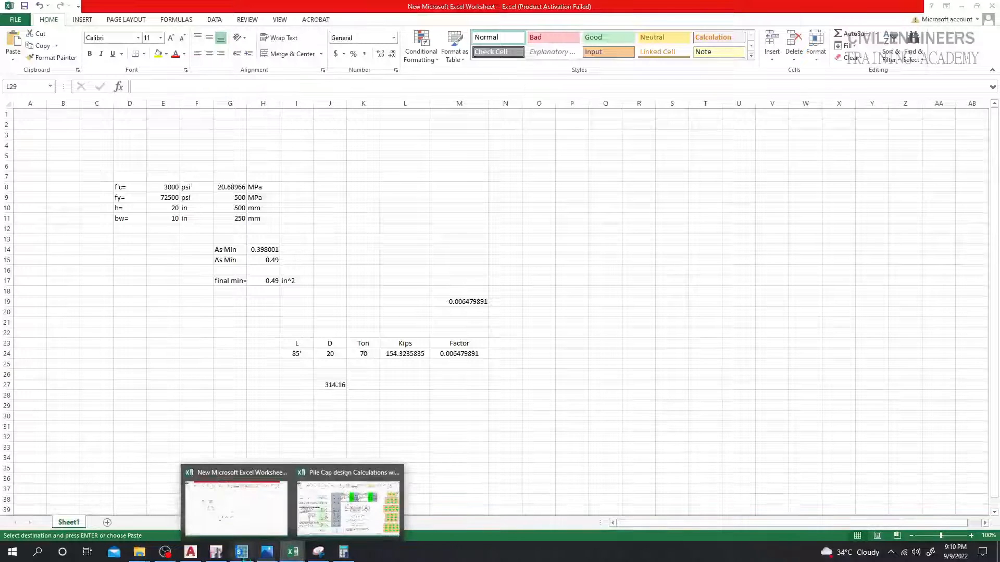
Switch back to SAFE, show the Dead reactions in a 3-D view and inspect them at the piles.
{"action": "left_click", "coordinate": [242, 553]}
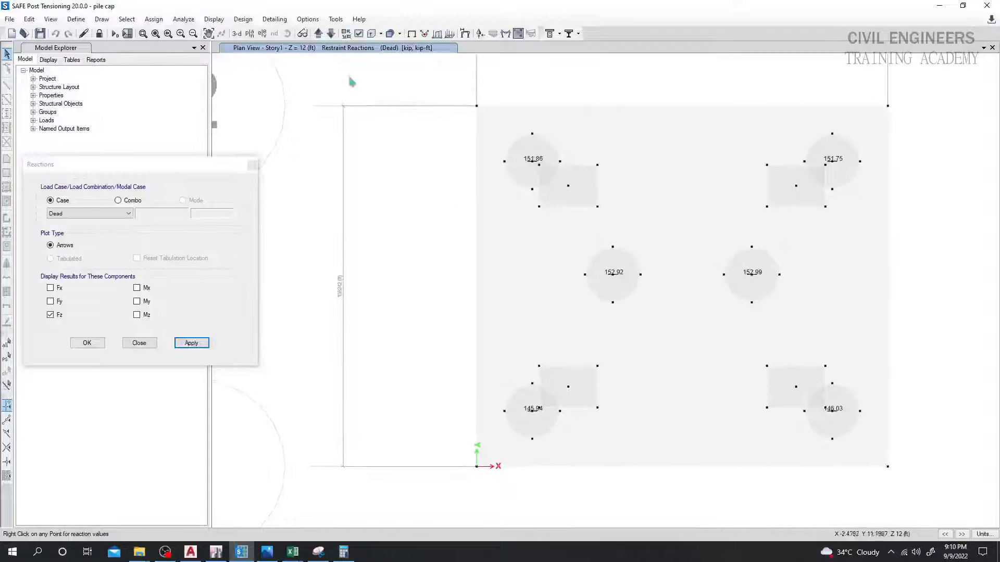
{"action": "left_click", "coordinate": [236, 34]}
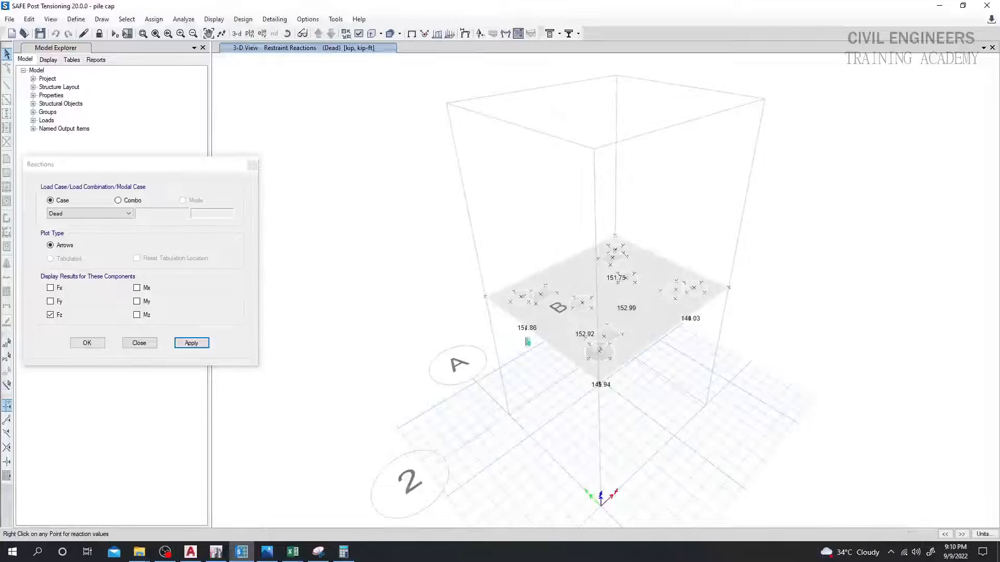
{"action": "scroll", "coordinate": [534, 307], "scroll_direction": "up", "scroll_amount": 4}
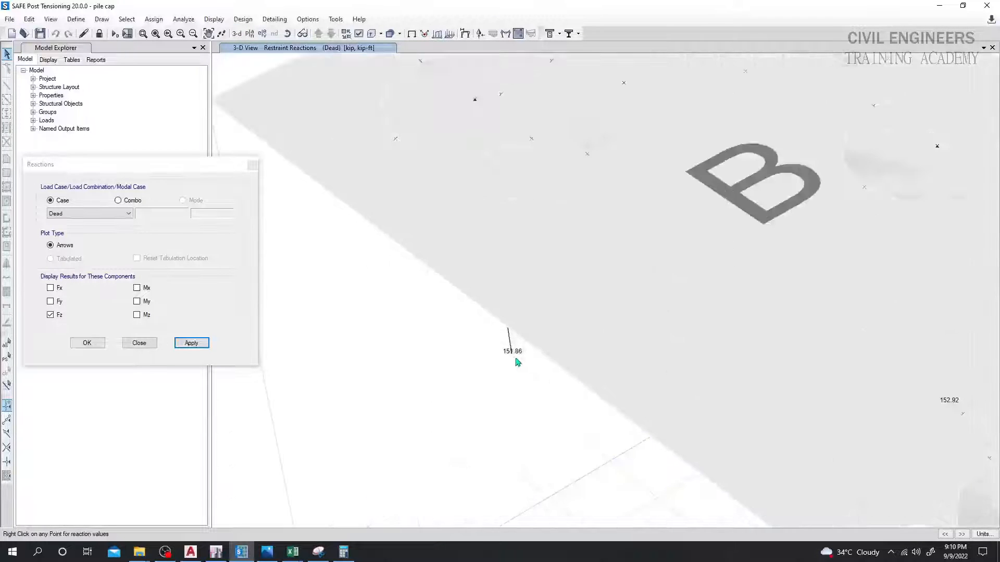
{"action": "scroll", "coordinate": [516, 354], "scroll_direction": "down", "scroll_amount": 5}
{"action": "scroll", "coordinate": [562, 362], "scroll_direction": "up", "scroll_amount": 3}
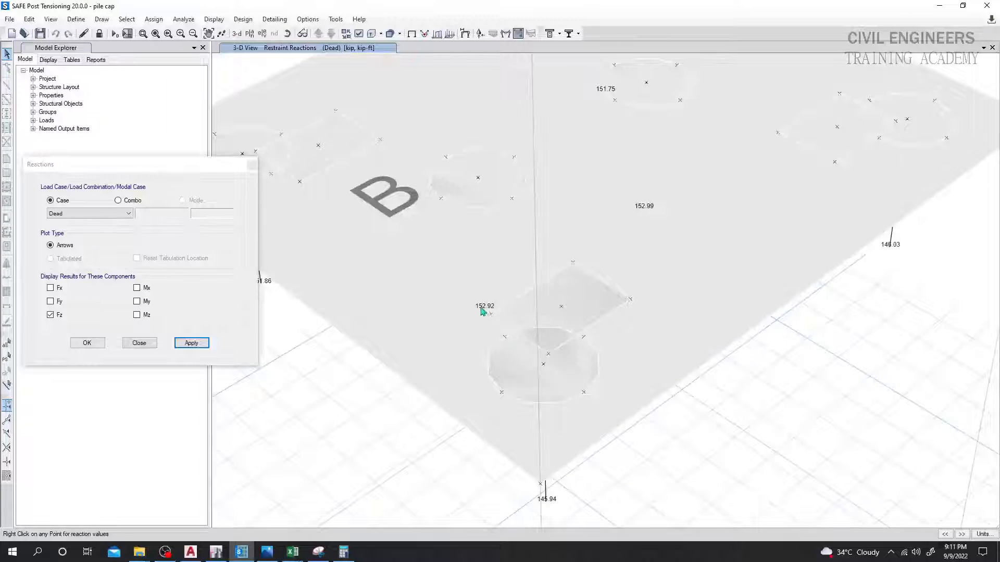
Inspect the Dead Fz reactions at the piles in 3-D, close the reactions settings and return to the plan view.
{"action": "middle_click_drag", "start_coordinate": [879, 328], "coordinate": [878, 474]}
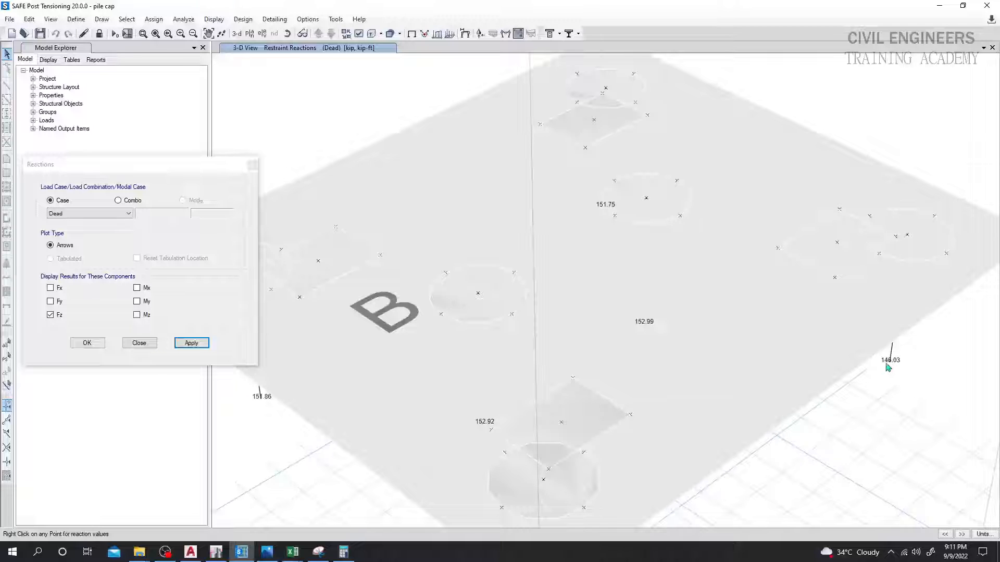
{"action": "scroll", "coordinate": [646, 237], "scroll_direction": "down", "scroll_amount": 2}
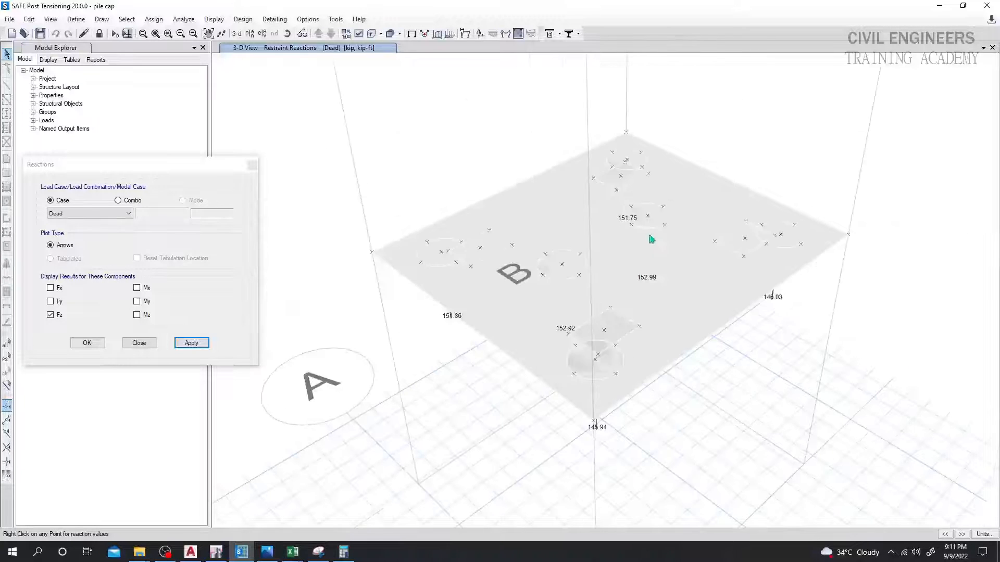
{"action": "middle_click_drag", "start_coordinate": [448, 351], "coordinate": [447, 384]}
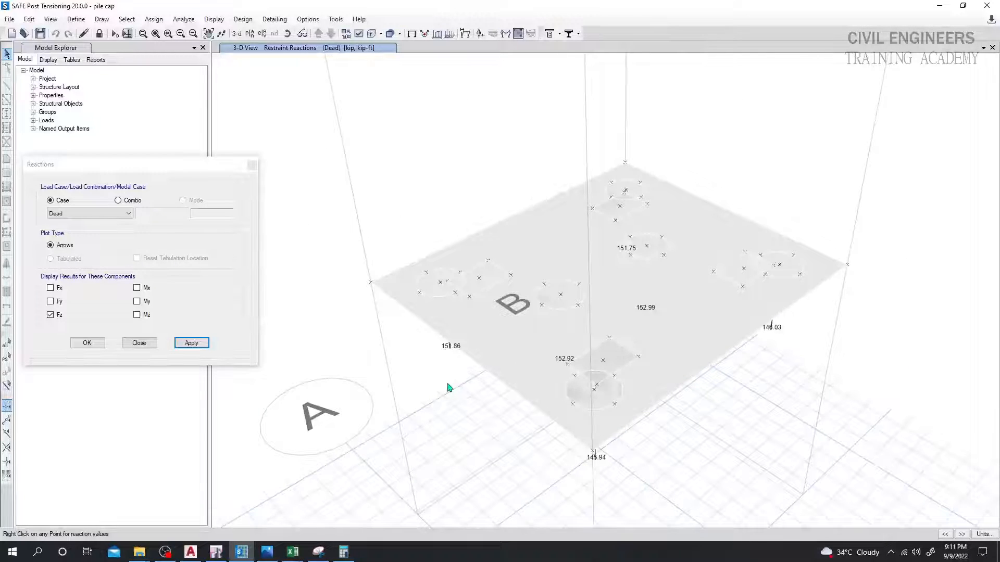
{"action": "middle_click_drag", "start_coordinate": [446, 160], "coordinate": [443, 159]}
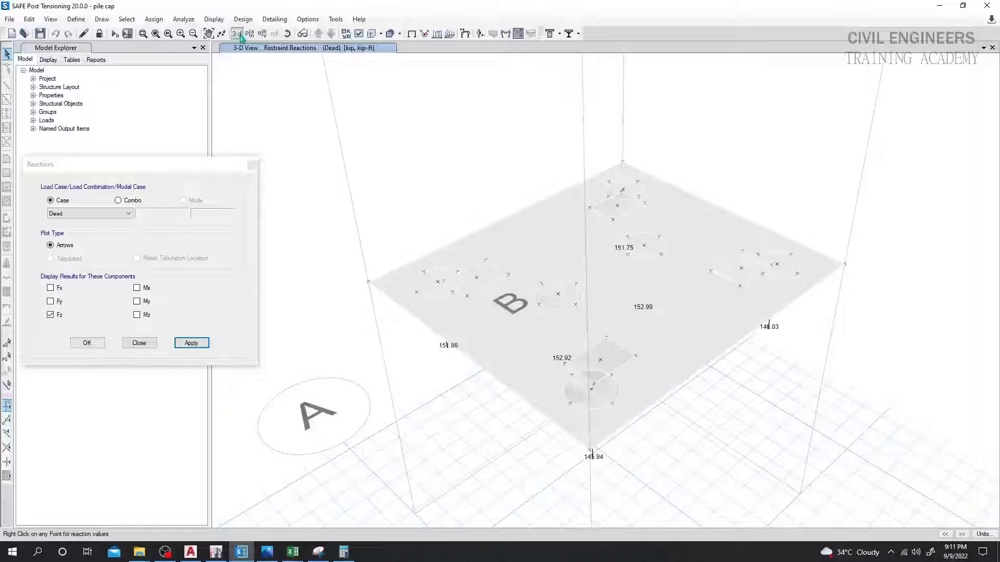
{"action": "left_click_drag", "start_coordinate": [193, 170], "coordinate": [202, 168]}
{"action": "left_click", "coordinate": [260, 165]}
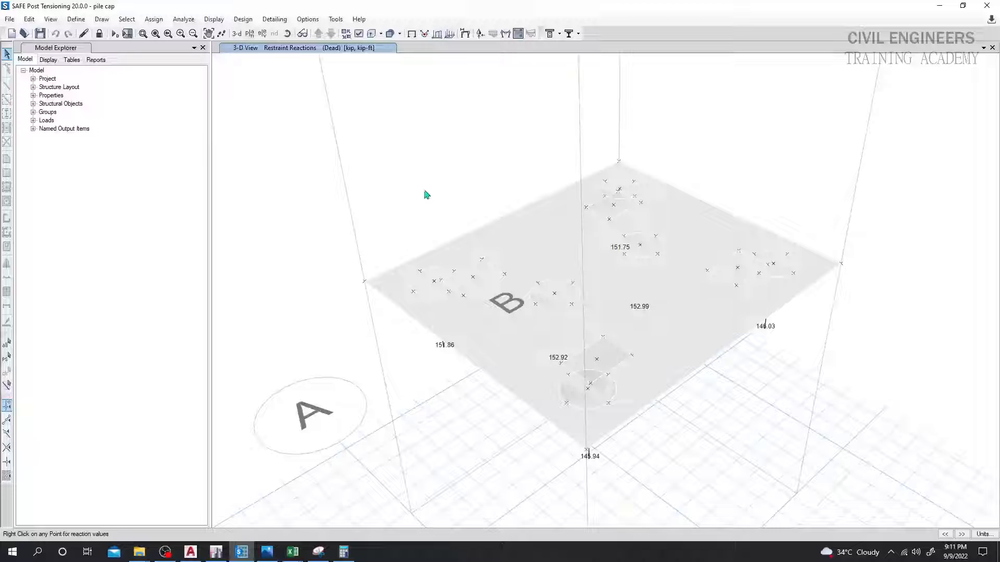
{"action": "left_click", "coordinate": [250, 33]}
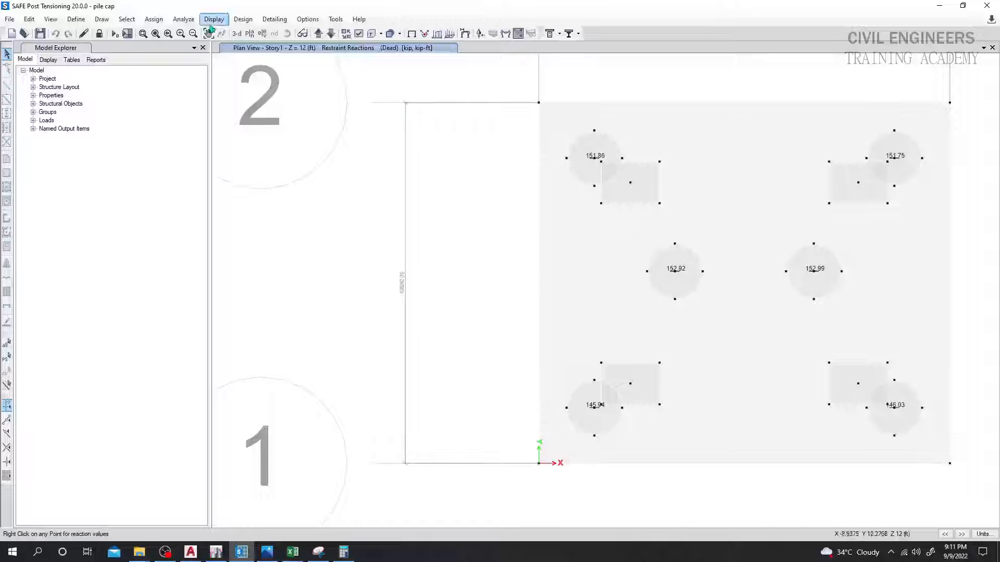
Display the finite element based slab design as enveloping flexural reinforcement for the Direction 1 bottom rebar.
{"action": "left_click", "coordinate": [214, 20]}
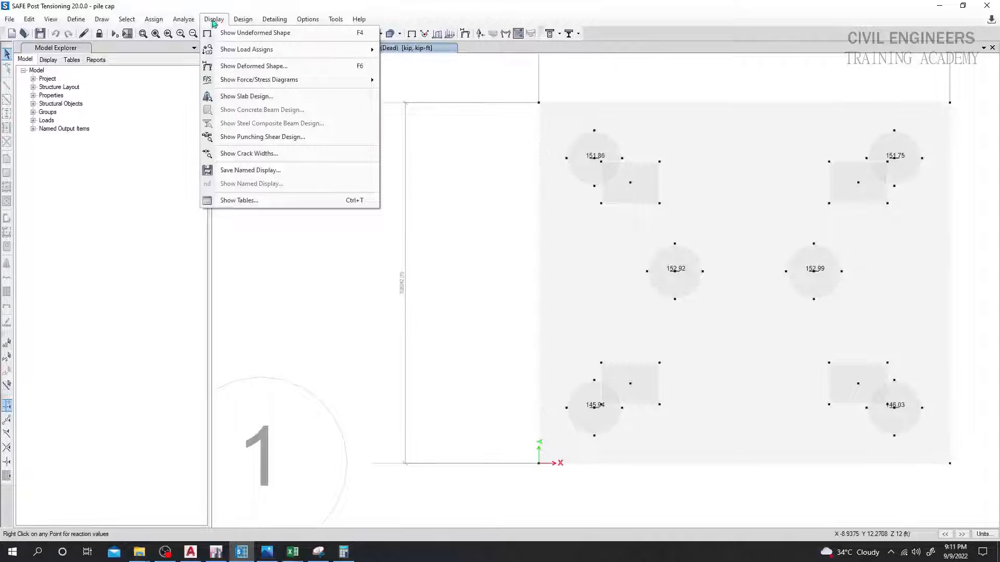
{"action": "left_click", "coordinate": [247, 96]}
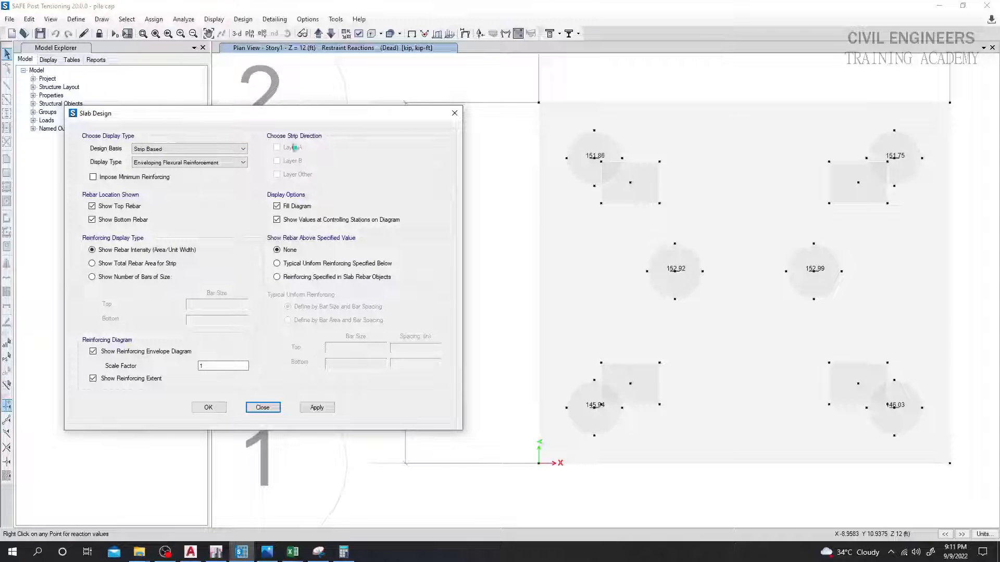
{"action": "left_click", "coordinate": [228, 149]}
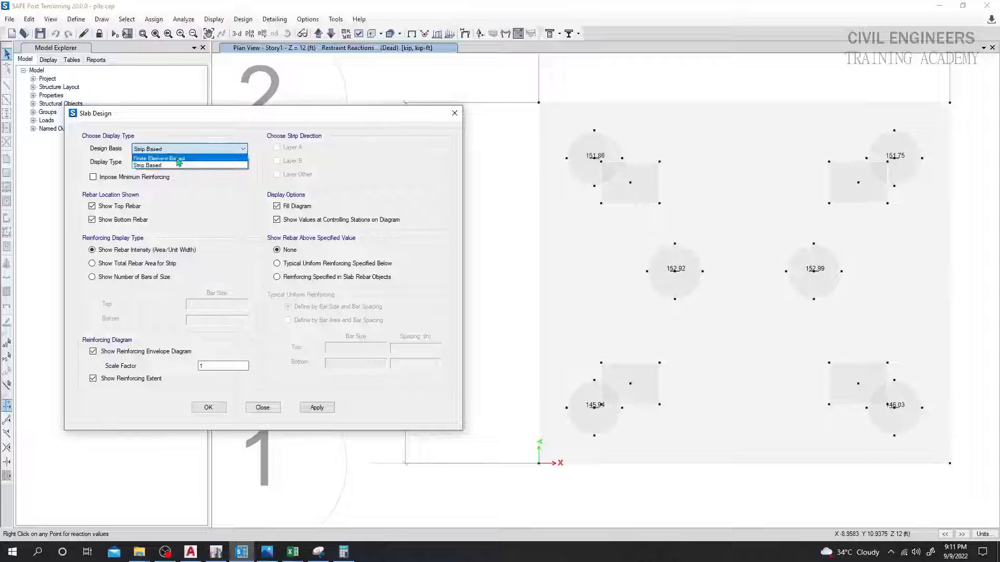
{"action": "left_click", "coordinate": [177, 158]}
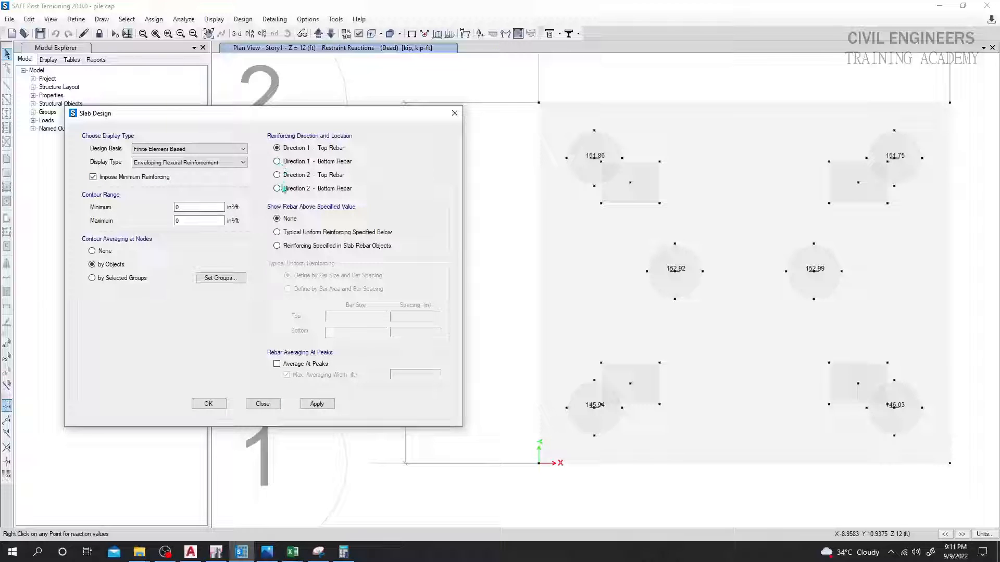
{"action": "left_click", "coordinate": [281, 164]}
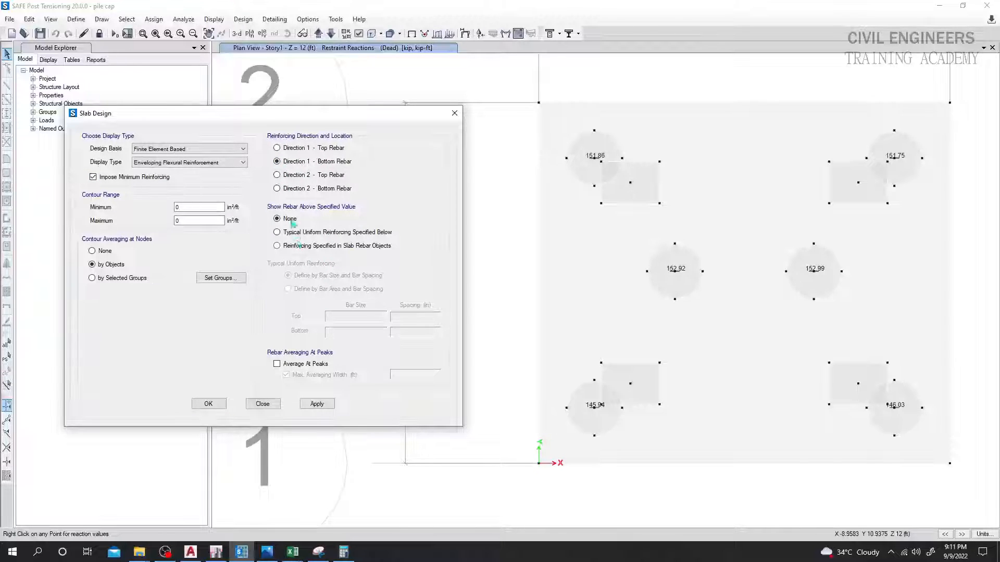
{"action": "left_click", "coordinate": [317, 404]}
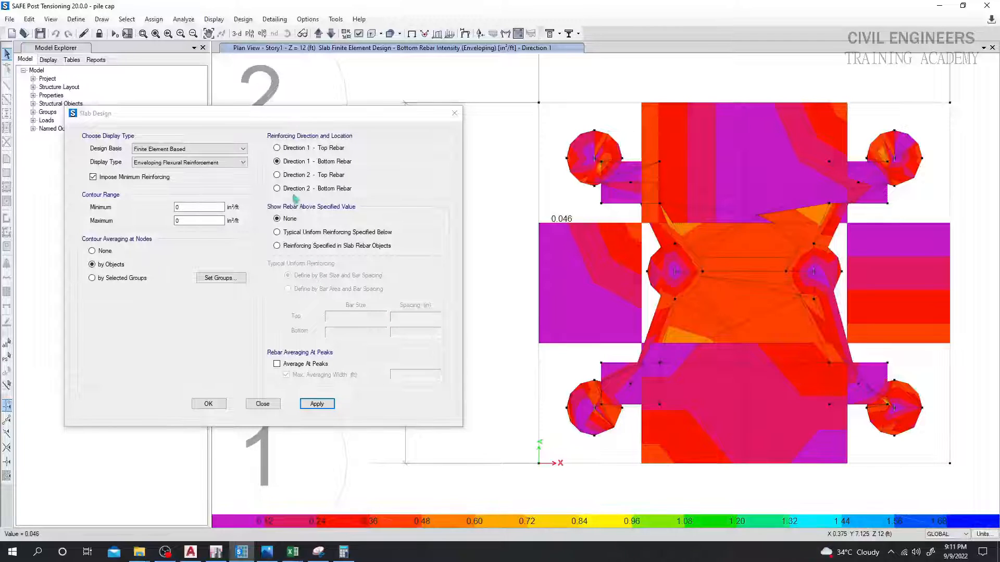
{"action": "left_click", "coordinate": [300, 233]}
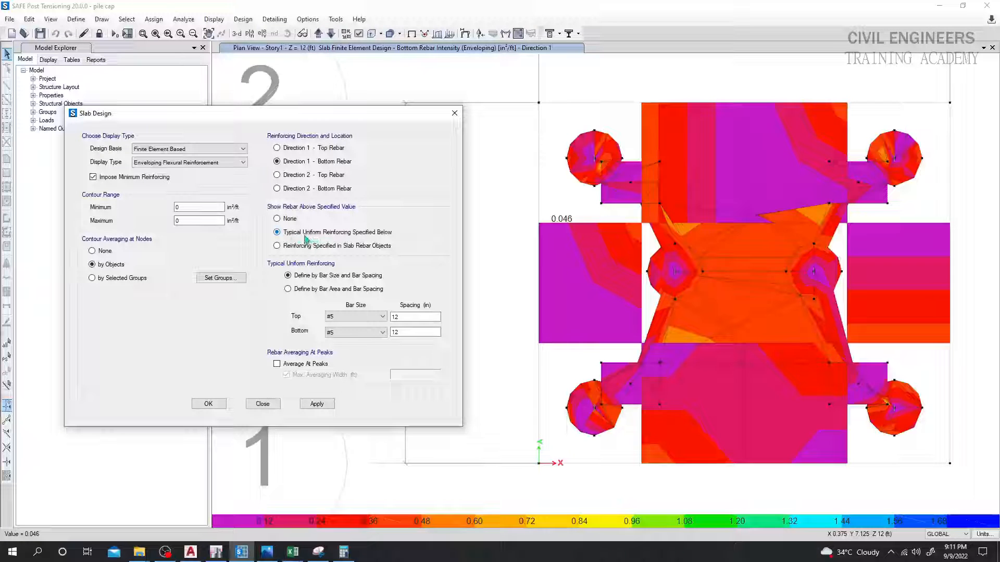
{"action": "left_click", "coordinate": [361, 317]}
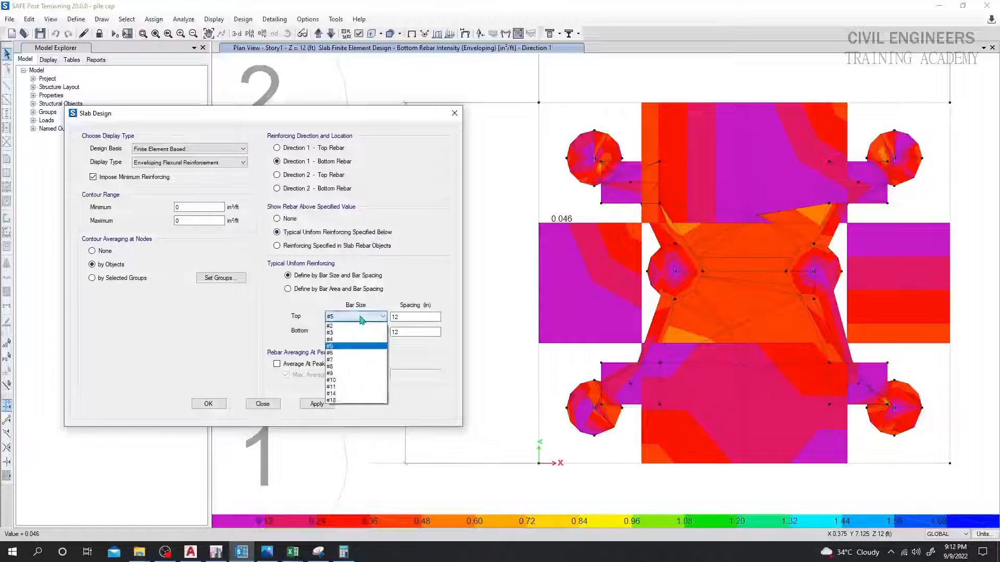
{"action": "left_click", "coordinate": [310, 326]}
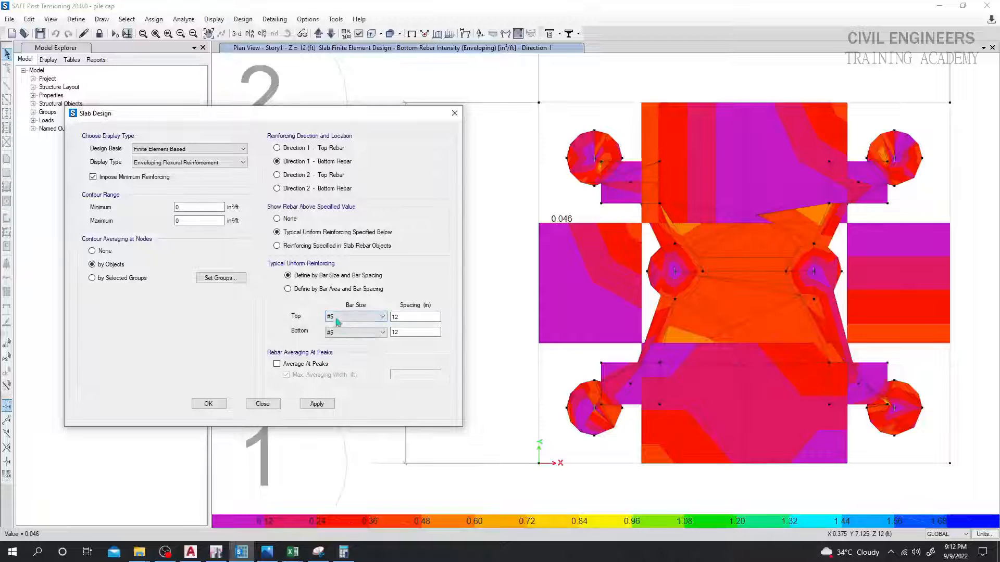
{"action": "left_click", "coordinate": [262, 404]}
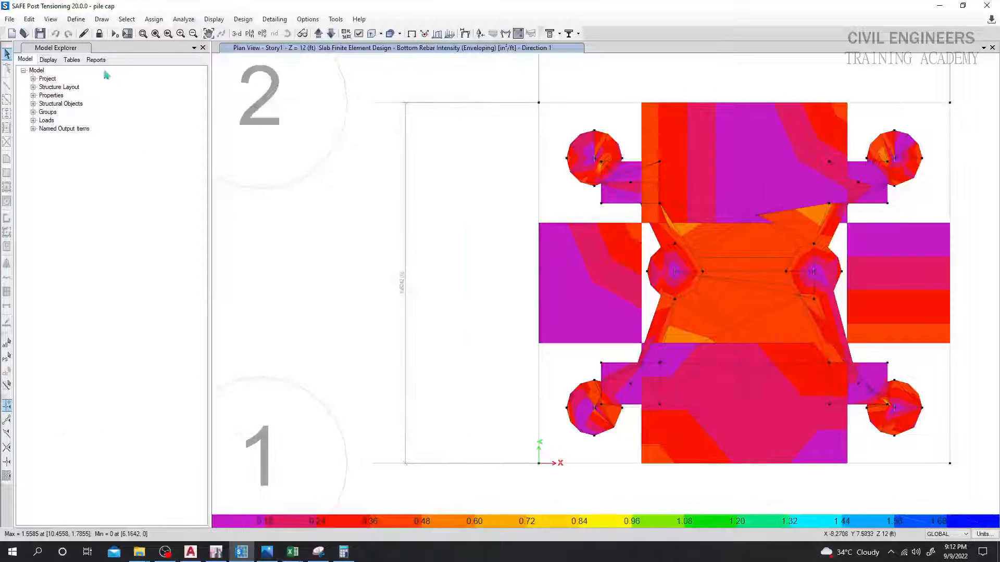
Check the reinforcing bar size definitions, close them and unlock the model for editing.
{"action": "left_click", "coordinate": [76, 19]}
{"action": "mouse_move", "coordinate": [107, 49]}
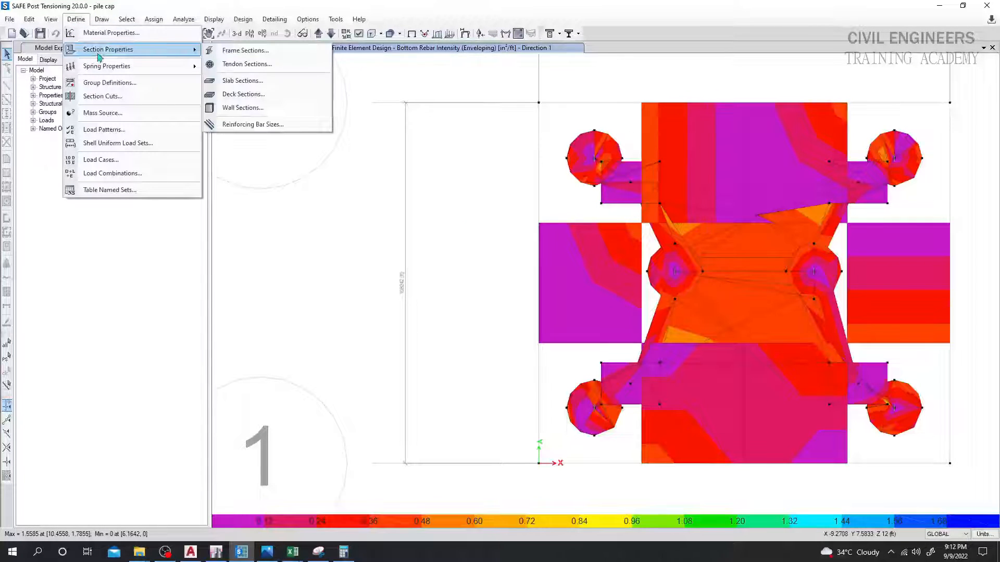
{"action": "left_click", "coordinate": [252, 124]}
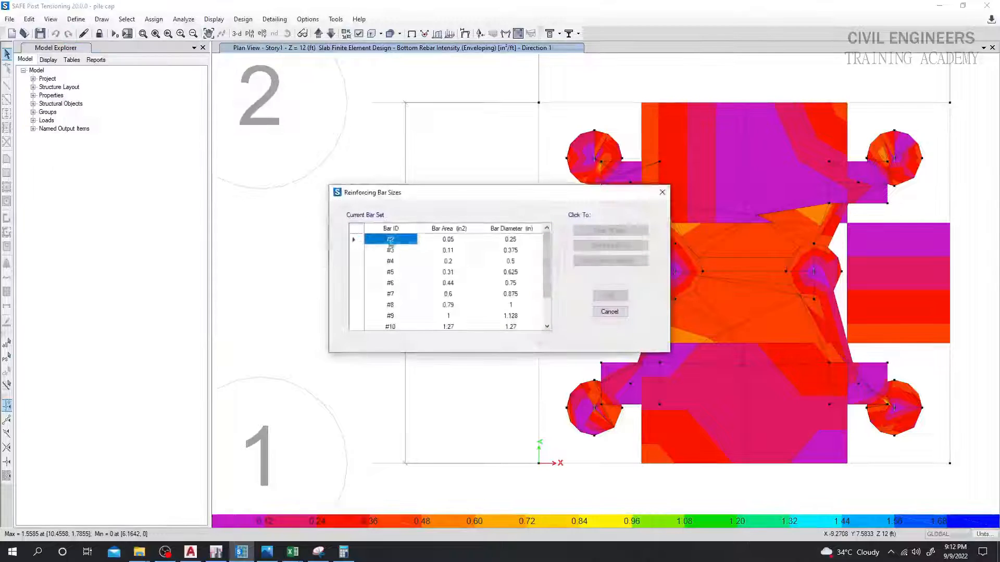
{"action": "left_click", "coordinate": [609, 311]}
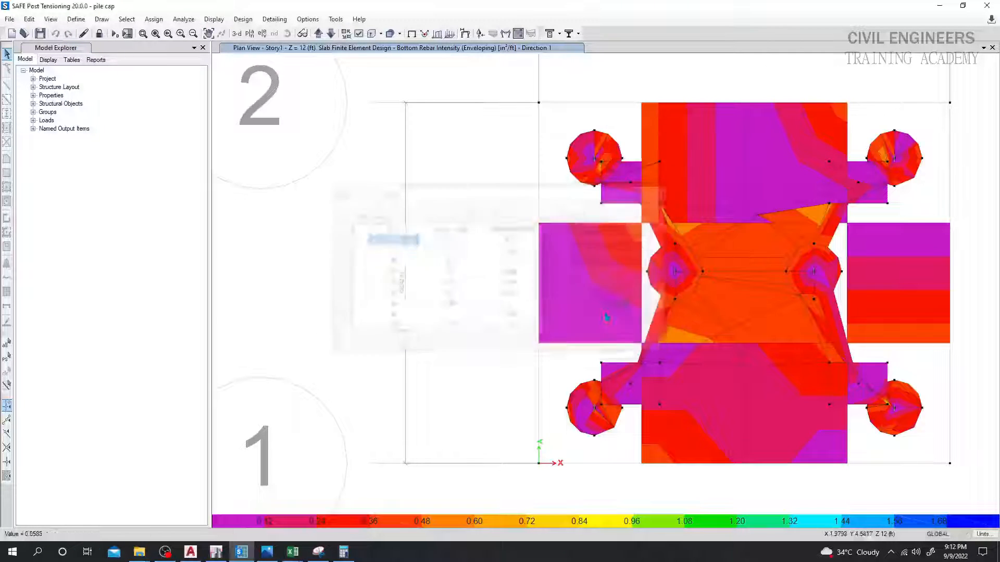
{"action": "left_click", "coordinate": [99, 33]}
{"action": "left_click", "coordinate": [517, 313]}
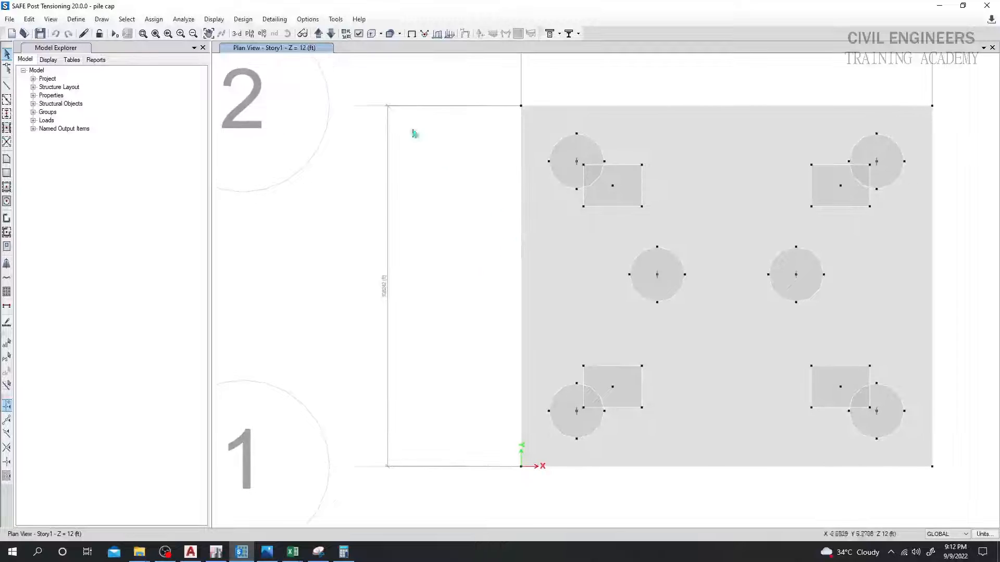
{"action": "left_click", "coordinate": [307, 19]}
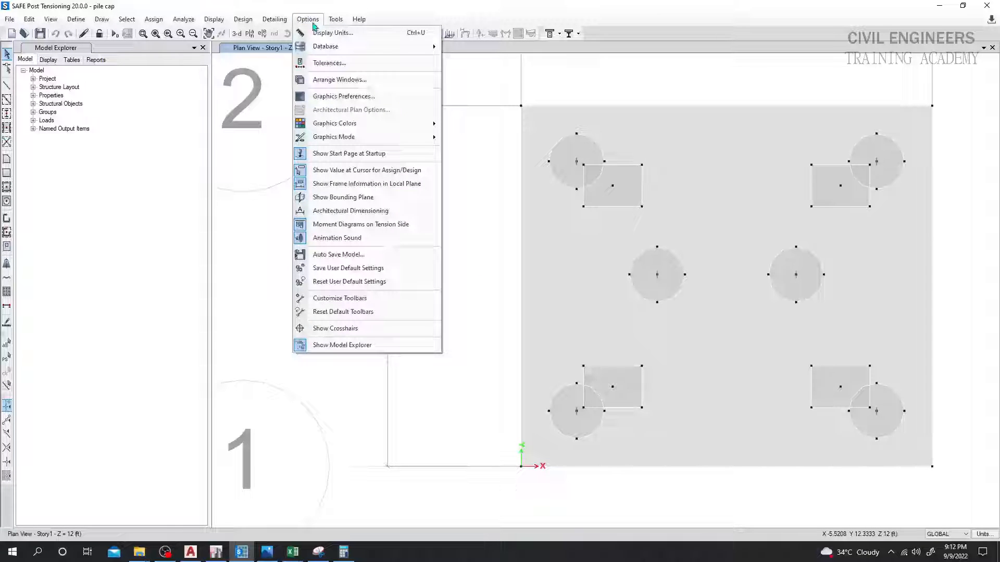
{"action": "left_click", "coordinate": [348, 98]}
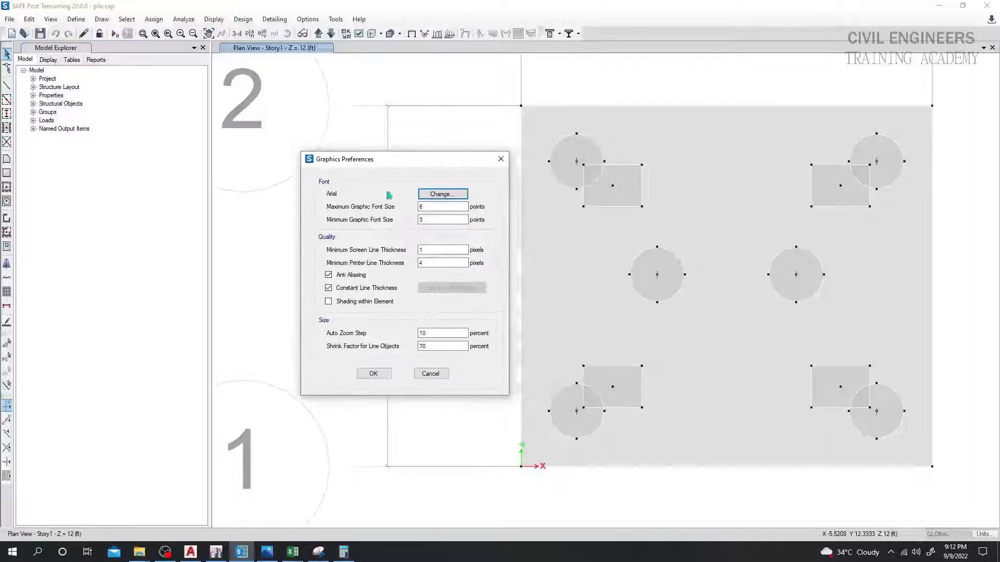
{"action": "left_click", "coordinate": [430, 220]}
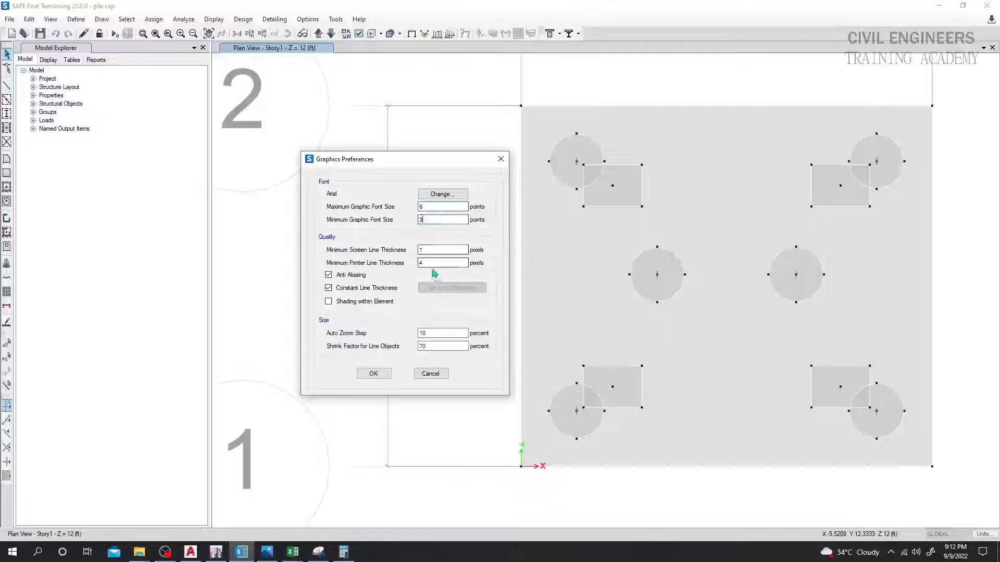
{"action": "left_click", "coordinate": [329, 276]}
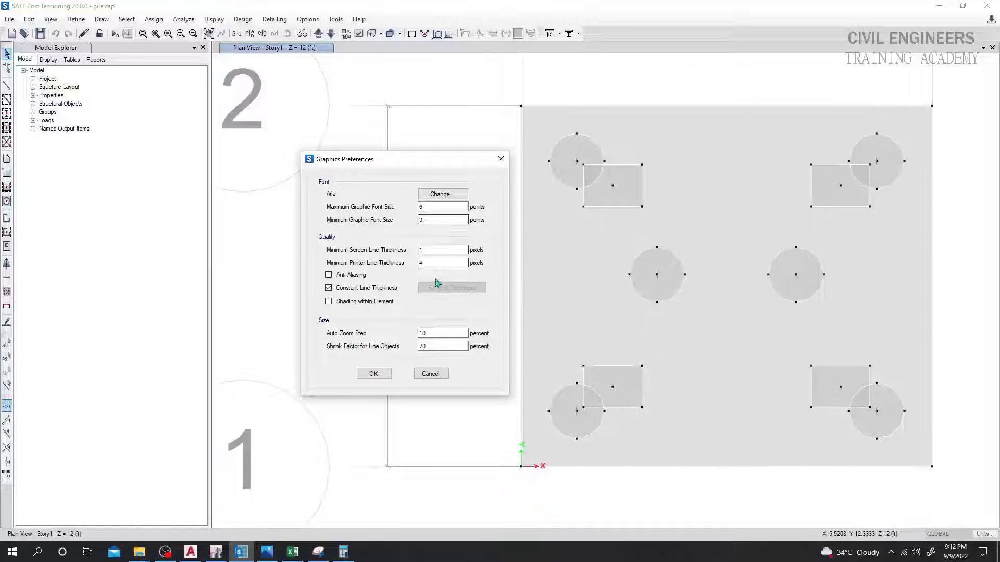
{"action": "left_click", "coordinate": [432, 374]}
Clear all reinforcing bar sizes and replace them with the common metric bar set that starts with bar IDs 6, 8, 10 and 12.
{"action": "left_click", "coordinate": [155, 20]}
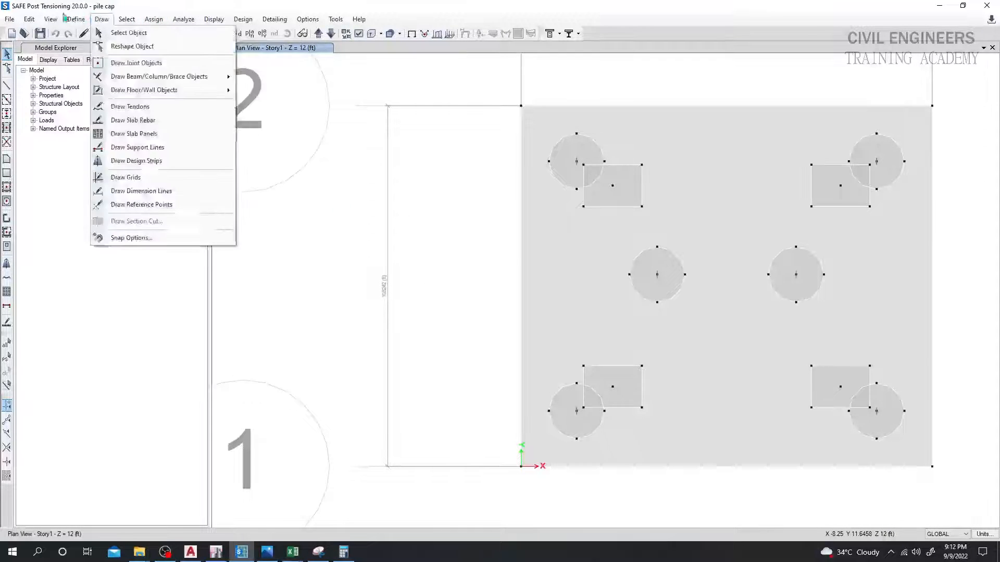
{"action": "mouse_move", "coordinate": [72, 21]}
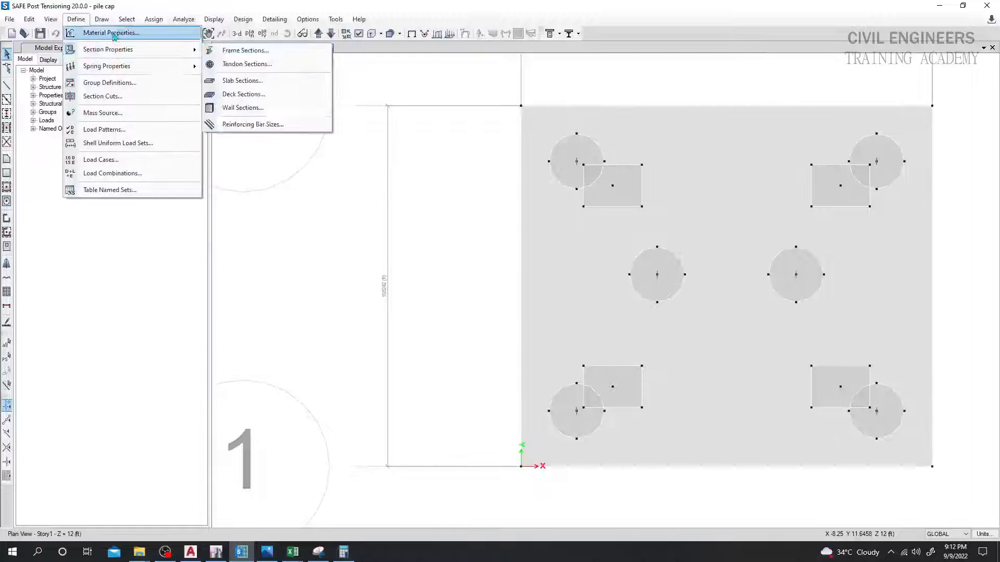
{"action": "mouse_move", "coordinate": [120, 52]}
{"action": "left_click", "coordinate": [244, 124]}
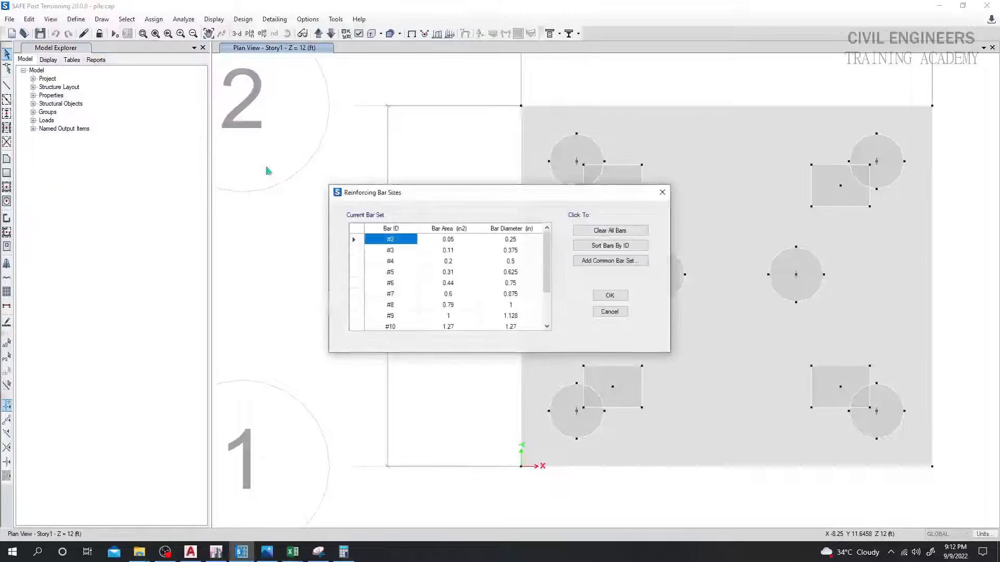
{"action": "left_click", "coordinate": [609, 234]}
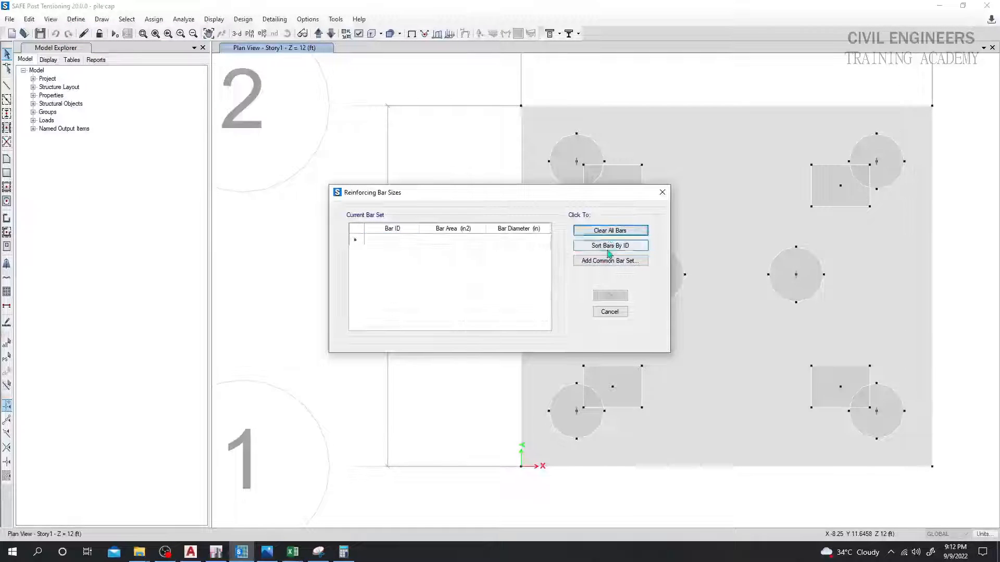
{"action": "left_click", "coordinate": [609, 260]}
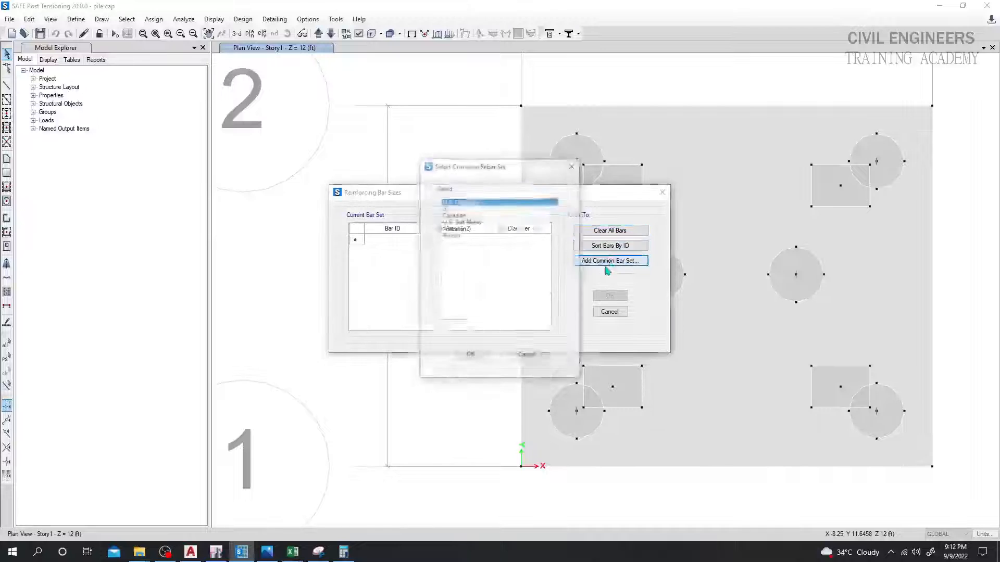
{"action": "left_click", "coordinate": [458, 209]}
{"action": "left_click", "coordinate": [470, 355]}
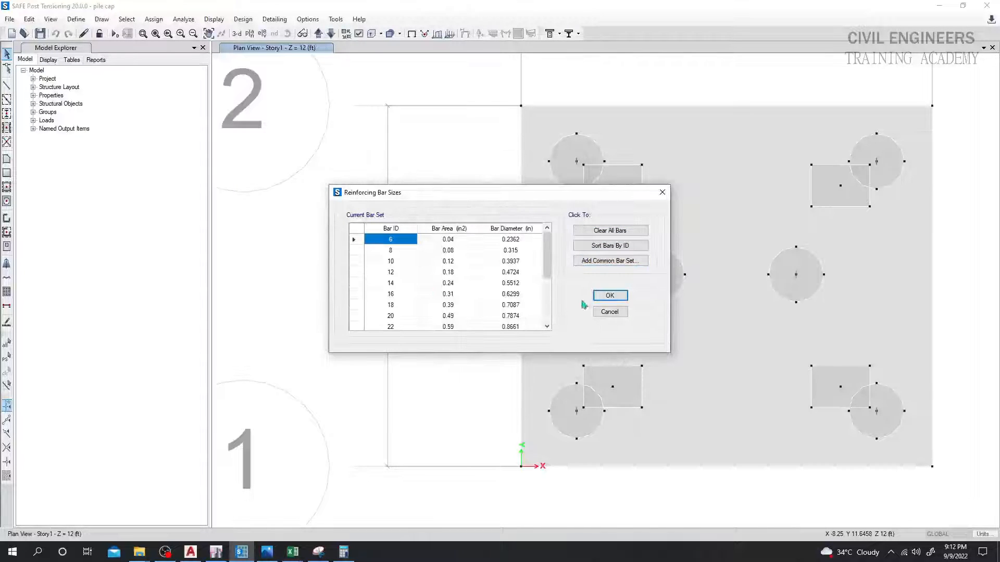
{"action": "left_click", "coordinate": [607, 297]}
Run the analysis of the pile cap again and close the analysis messages.
{"action": "middle_click_drag", "start_coordinate": [457, 275], "coordinate": [399, 302]}
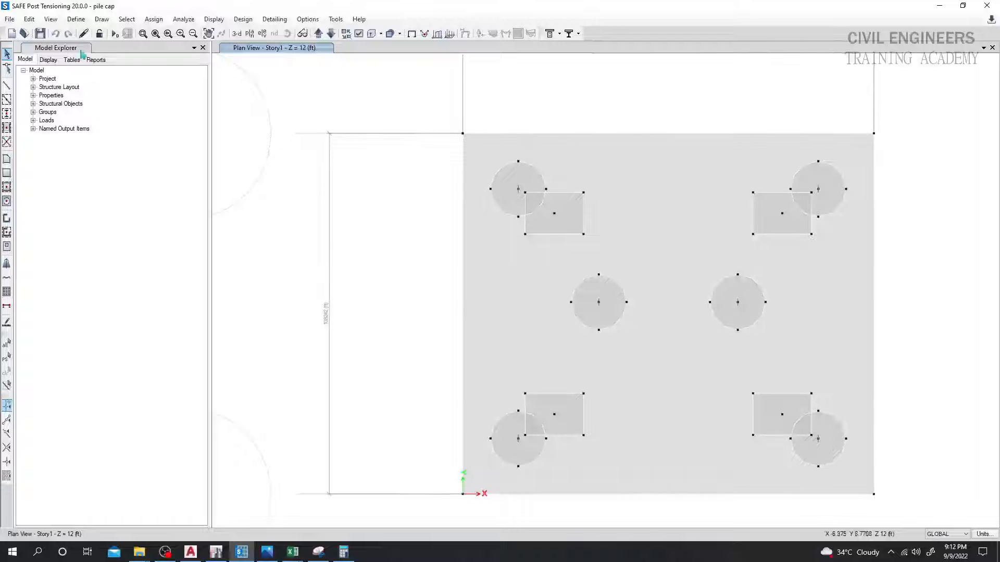
{"action": "left_click", "coordinate": [114, 33]}
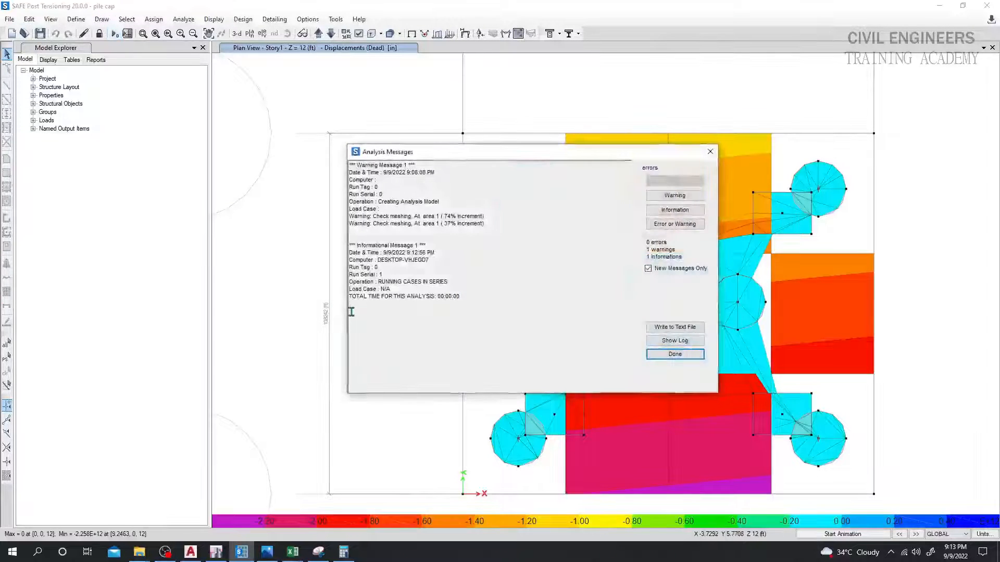
{"action": "left_click", "coordinate": [715, 159]}
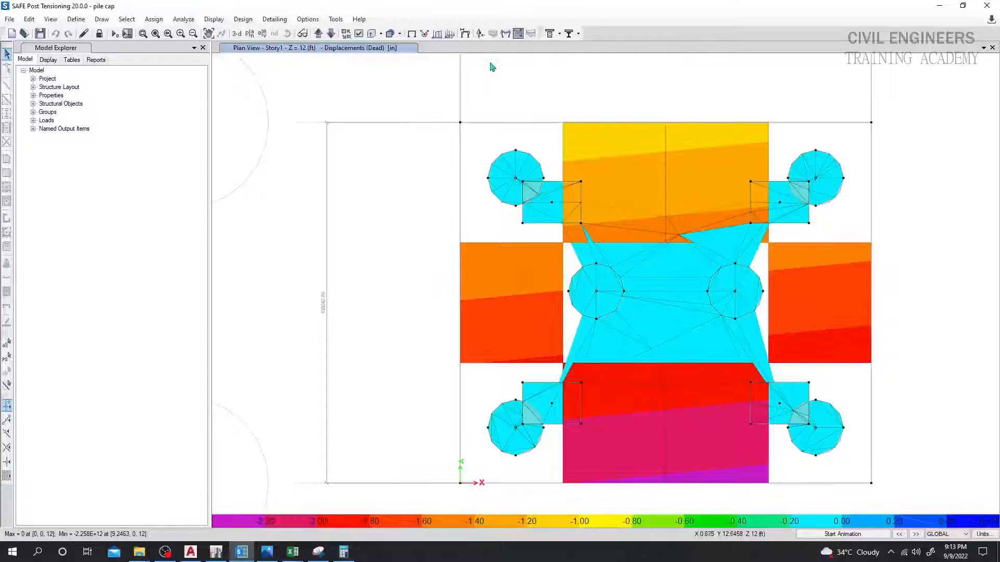
Check the graphic font settings in the graphics preferences and close them.
{"action": "left_click", "coordinate": [312, 19]}
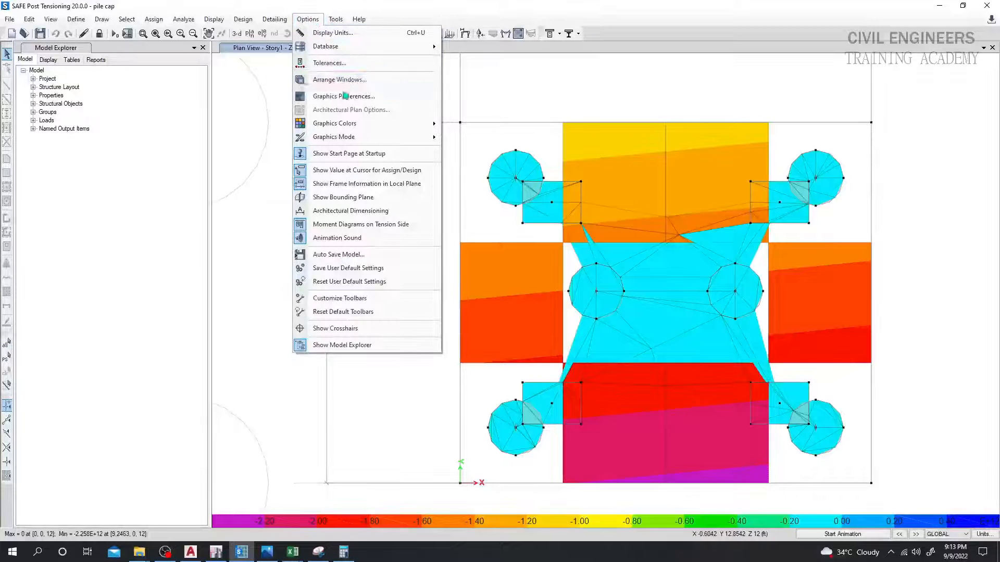
{"action": "left_click", "coordinate": [346, 97]}
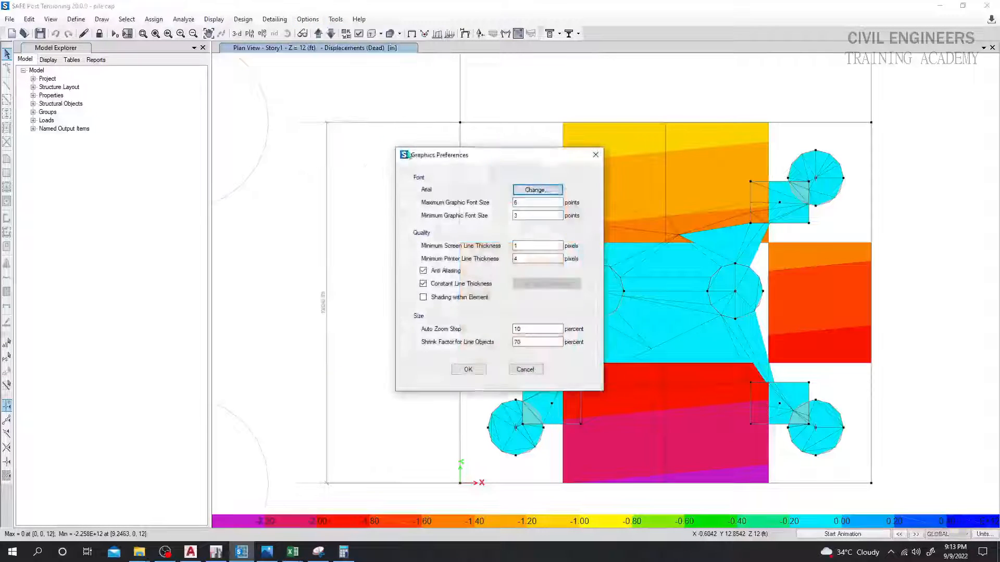
{"action": "left_click_drag", "start_coordinate": [444, 156], "coordinate": [196, 132]}
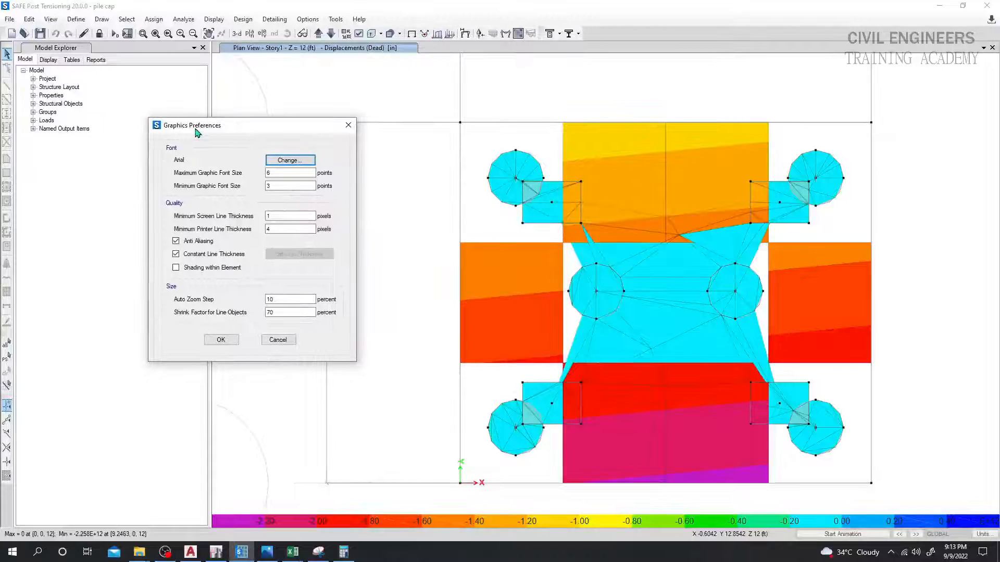
{"action": "left_click", "coordinate": [281, 187]}
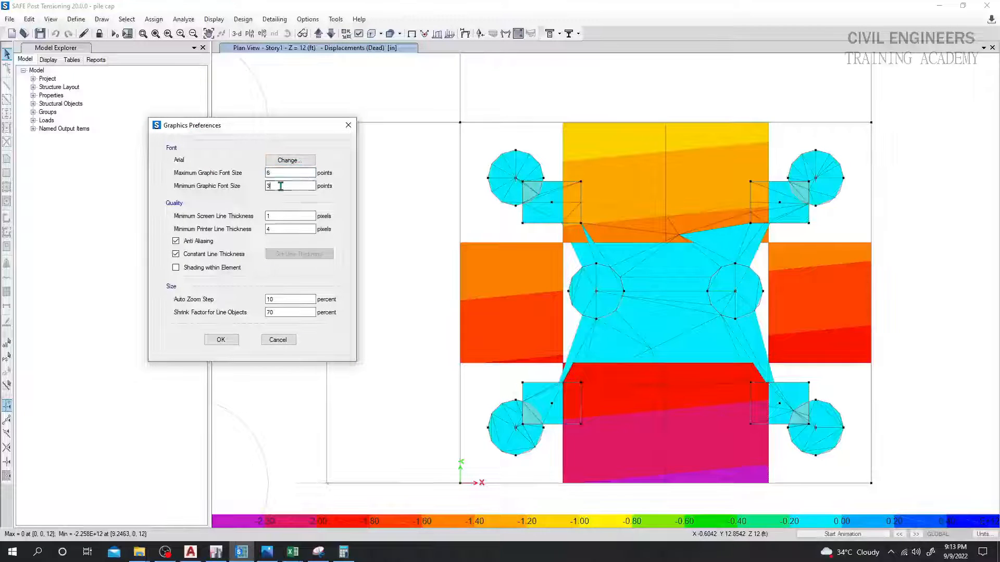
{"action": "left_click", "coordinate": [289, 160]}
{"action": "left_click", "coordinate": [604, 126]}
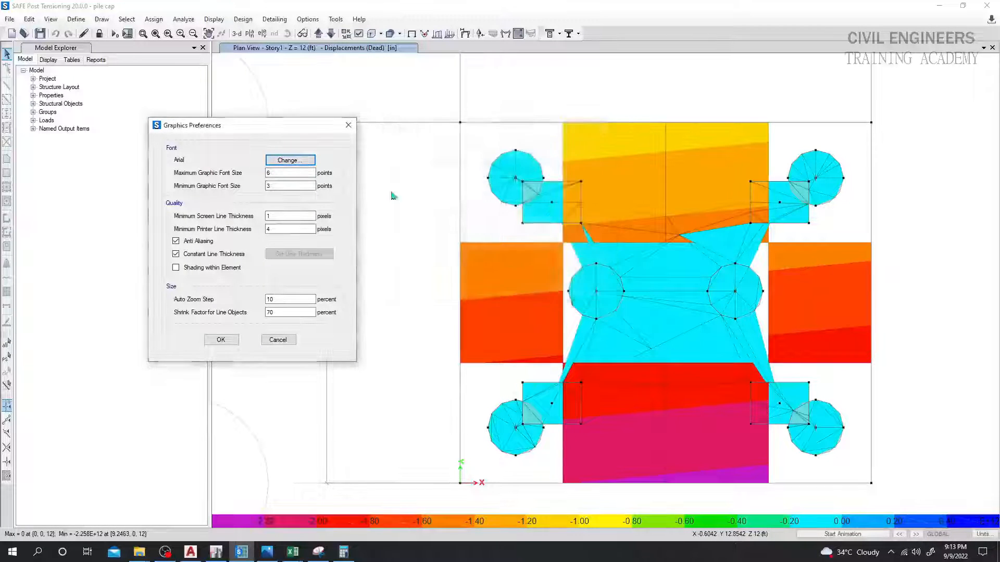
{"action": "left_click", "coordinate": [220, 339]}
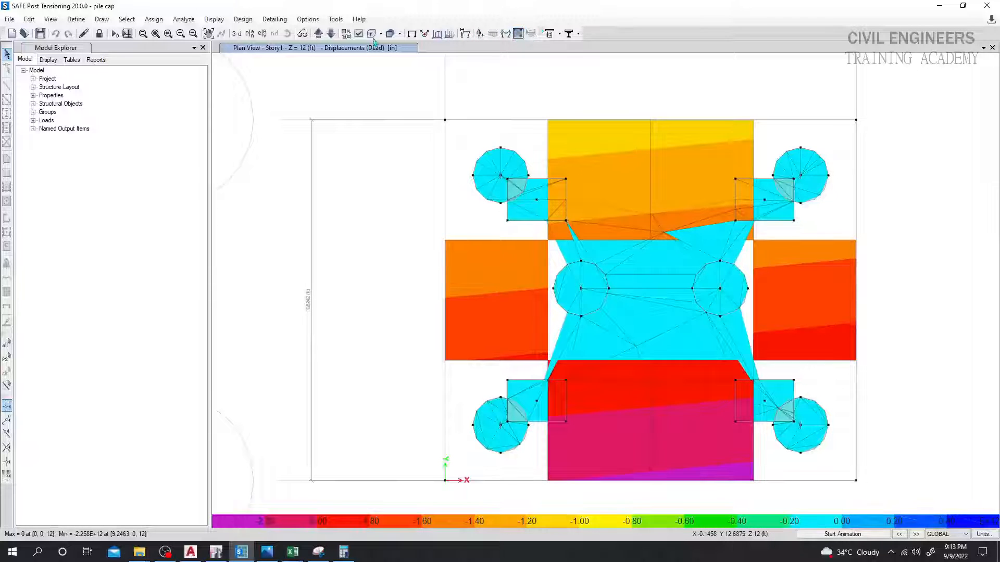
In the slab design display, show rebar above a typical uniform reinforcing and set the top bar size to 20.
{"action": "left_click", "coordinate": [214, 19]}
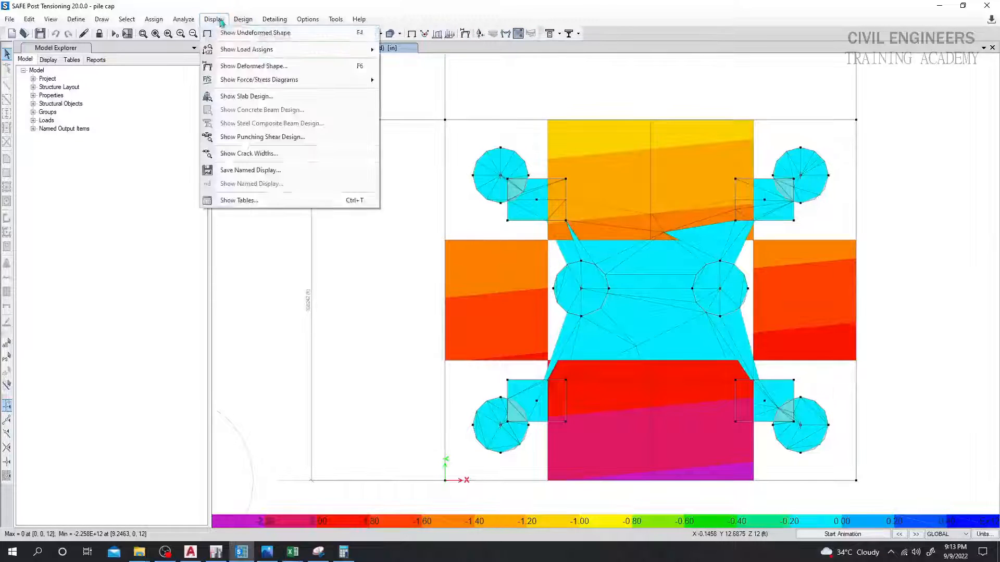
{"action": "left_click", "coordinate": [255, 100]}
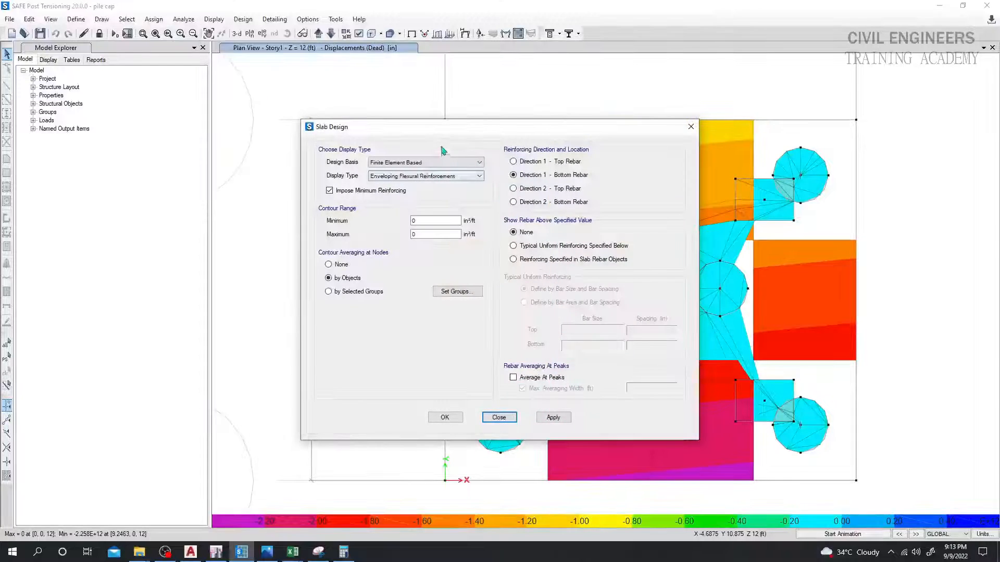
{"action": "left_click_drag", "start_coordinate": [349, 125], "coordinate": [46, 91]}
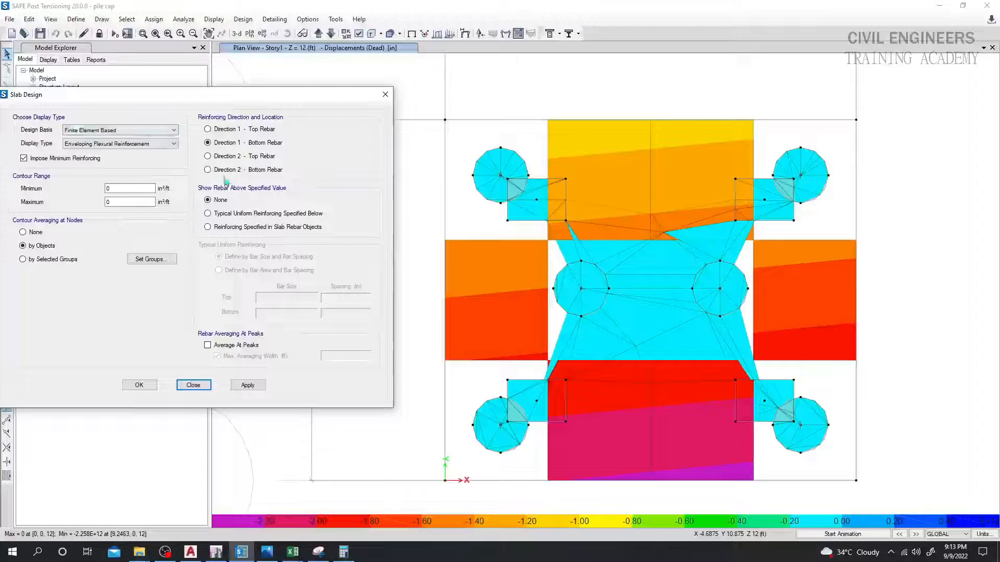
{"action": "left_click", "coordinate": [225, 214]}
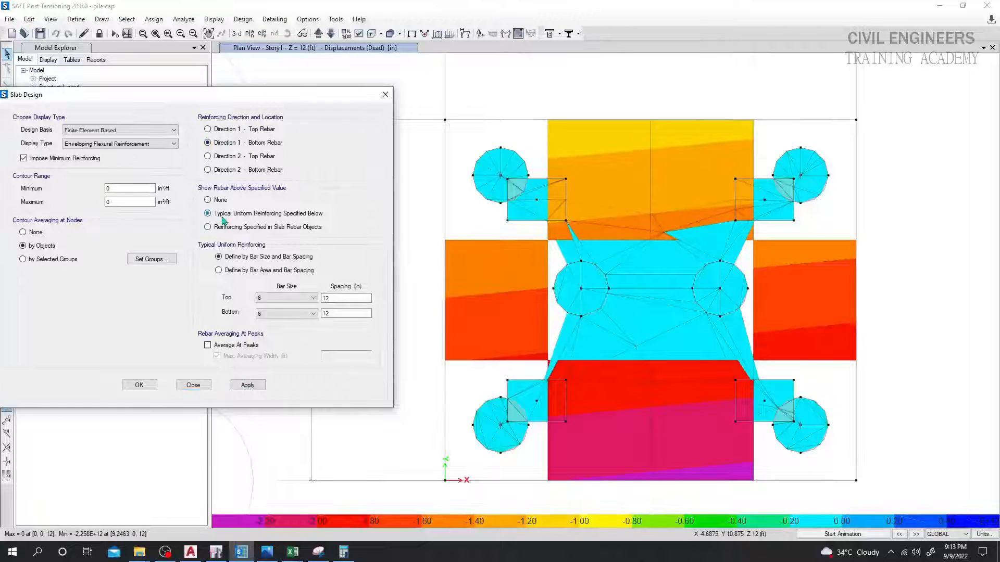
{"action": "left_click", "coordinate": [299, 301]}
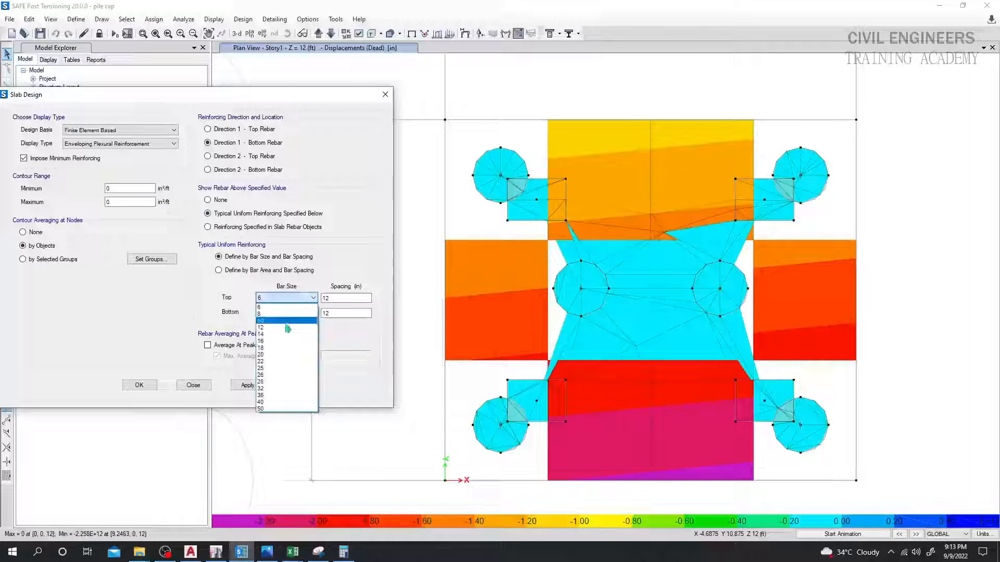
{"action": "left_click", "coordinate": [276, 356]}
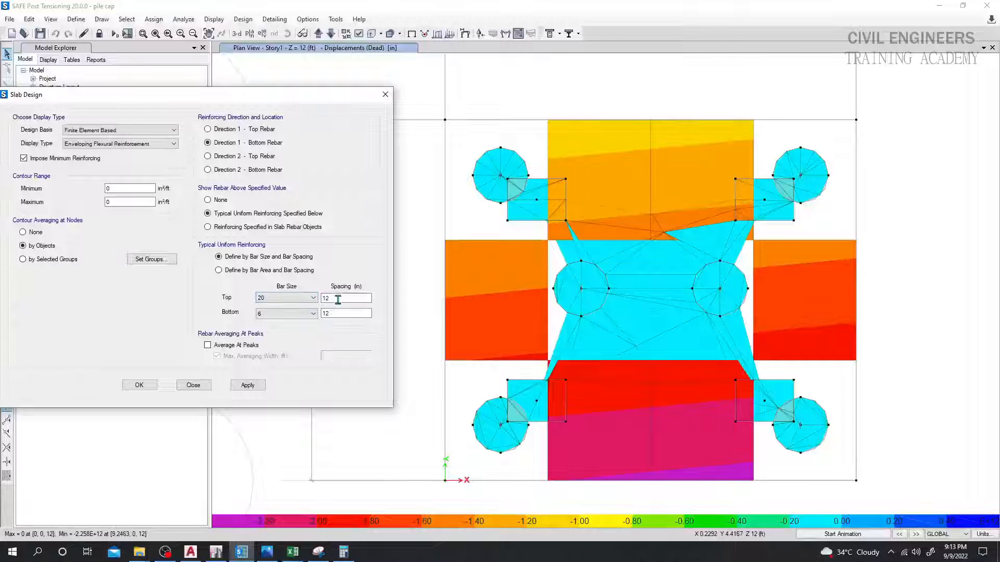
Set the bottom uniform reinforcing to size 20 bars at 8 in and apply it to the Direction 1 bottom rebar display.
{"action": "left_click", "coordinate": [306, 319]}
{"action": "left_click", "coordinate": [279, 373]}
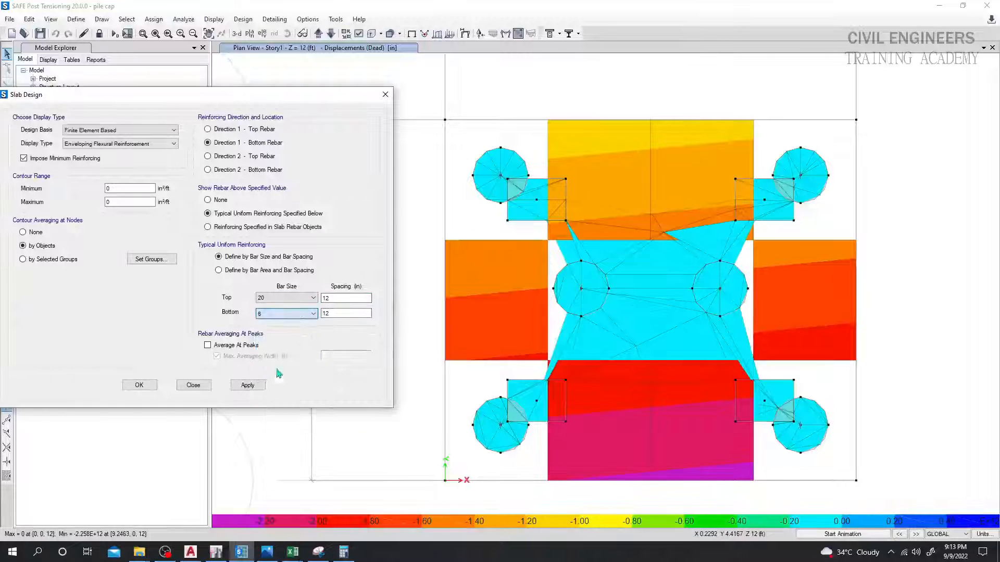
{"action": "double_click", "coordinate": [339, 314]}
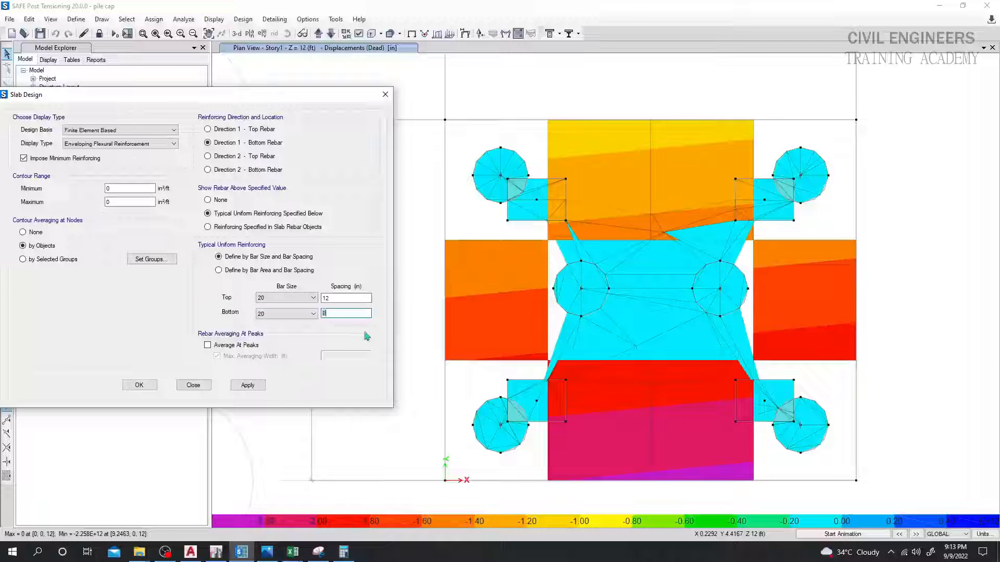
{"action": "type", "text": "8"}
{"action": "left_click", "coordinate": [247, 385]}
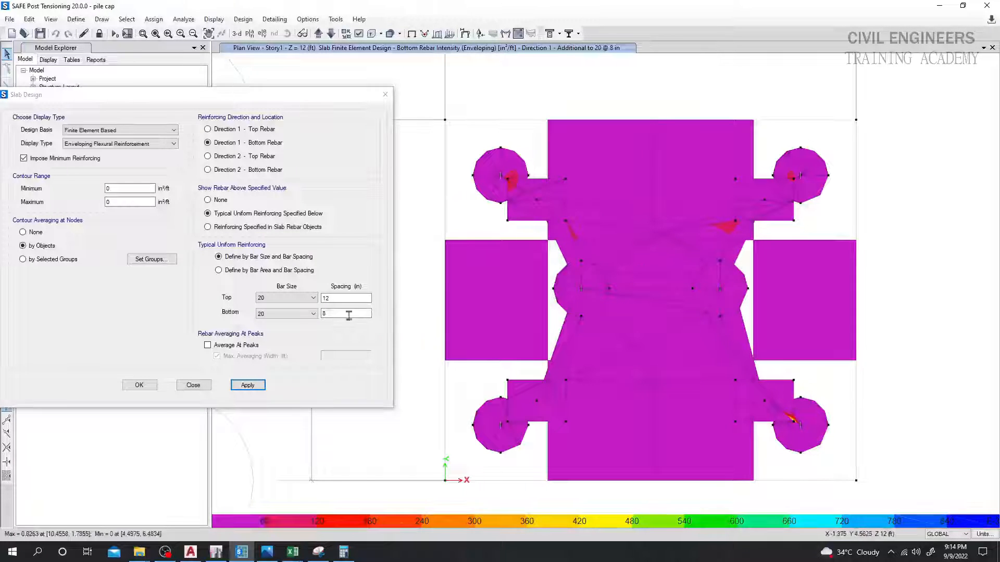
Set the bottom bar spacing to 6 in and update the Direction 1 bottom rebar display.
{"action": "left_click_drag", "start_coordinate": [347, 314], "coordinate": [314, 314]}
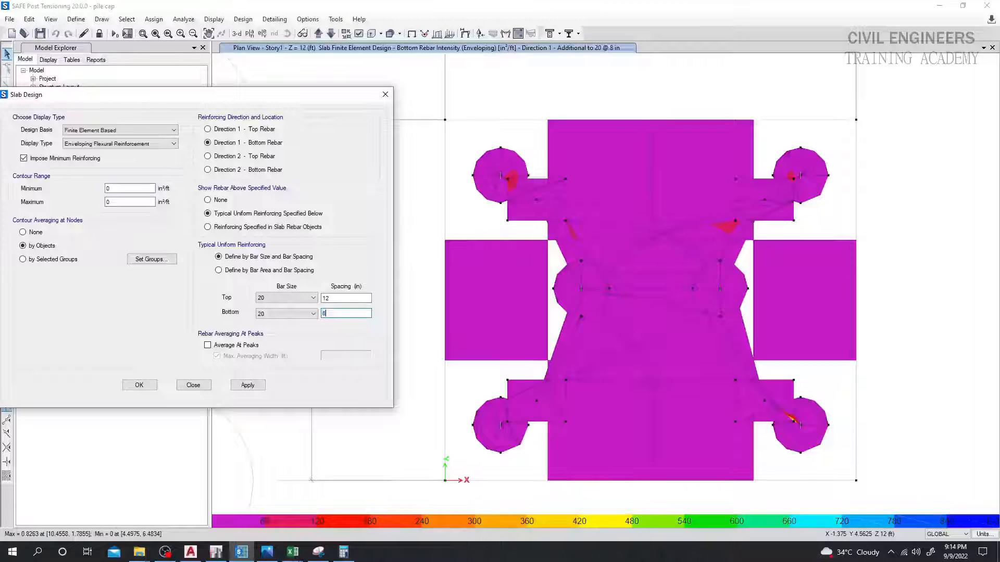
{"action": "type", "text": "6"}
{"action": "left_click", "coordinate": [248, 385]}
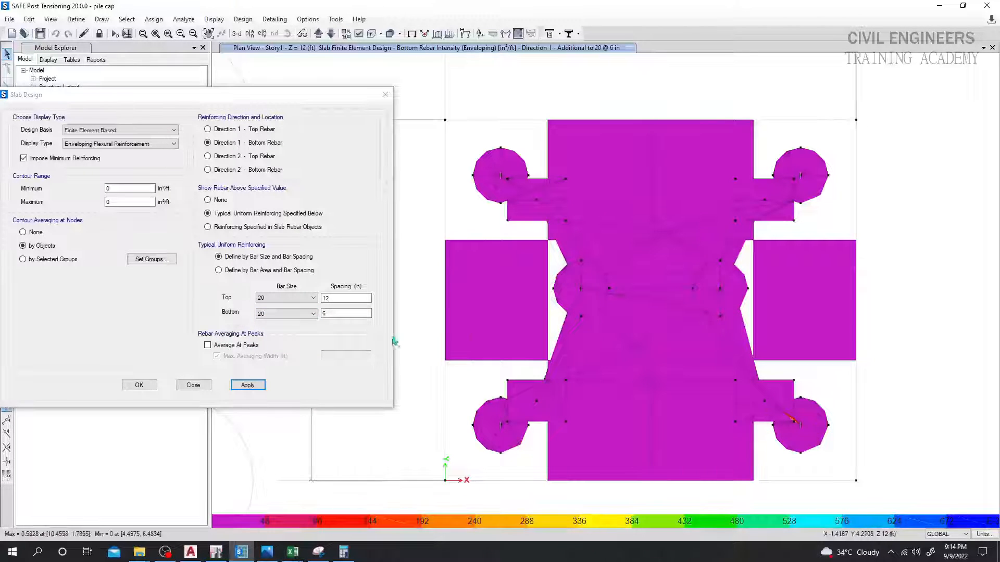
Display the Direction 2 bottom rebar required beyond the specified uniform bottom reinforcing.
{"action": "left_click", "coordinate": [237, 170]}
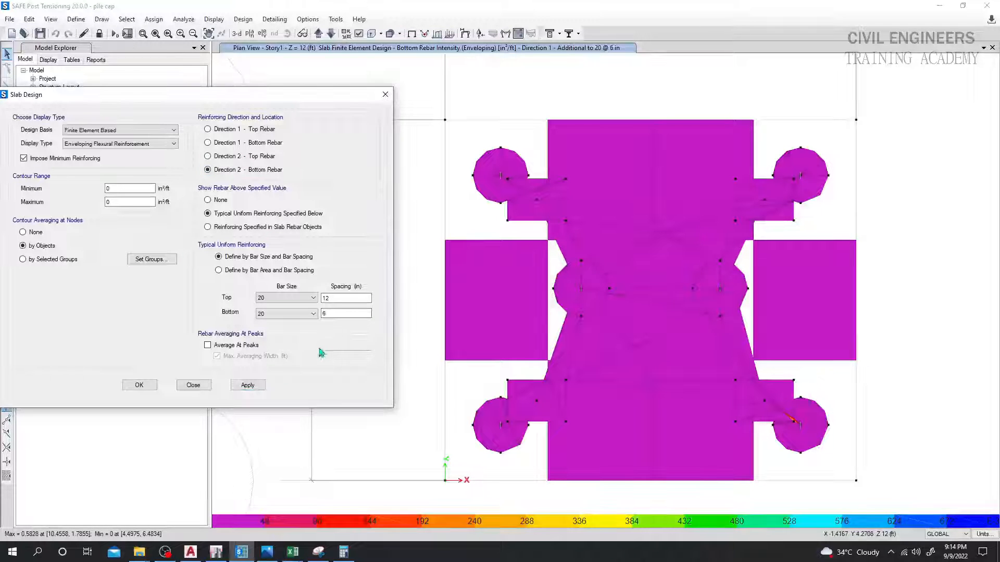
{"action": "left_click", "coordinate": [248, 385]}
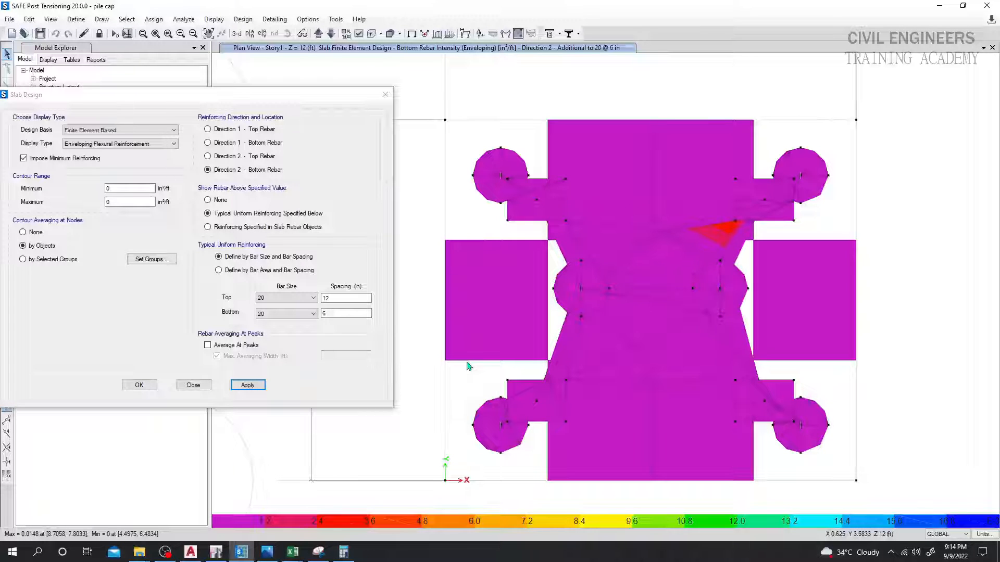
{"action": "left_click", "coordinate": [333, 313]}
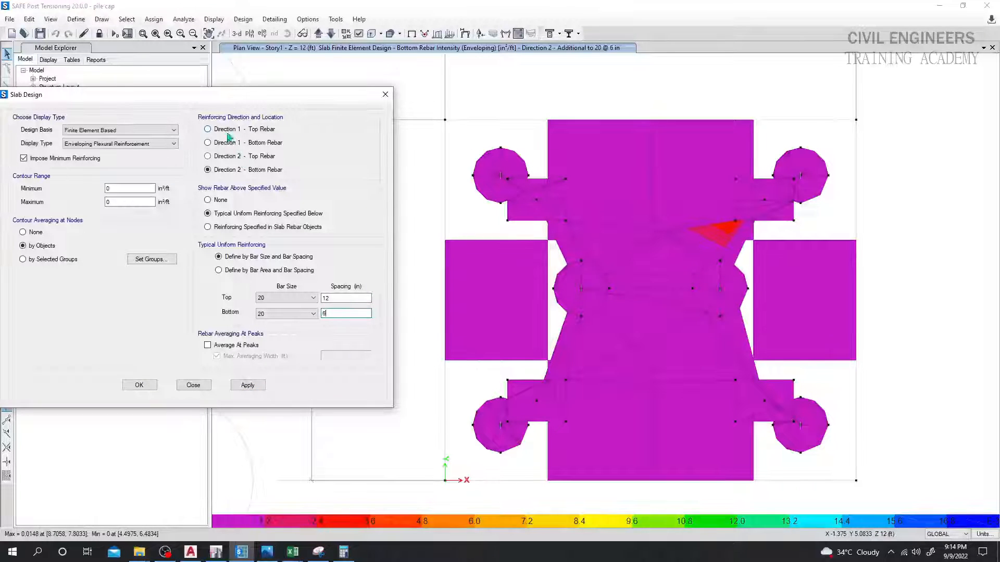
Set the top uniform reinforcing to size 16 bars at 8 in and display the Direction 1 top rebar.
{"action": "left_click", "coordinate": [312, 298]}
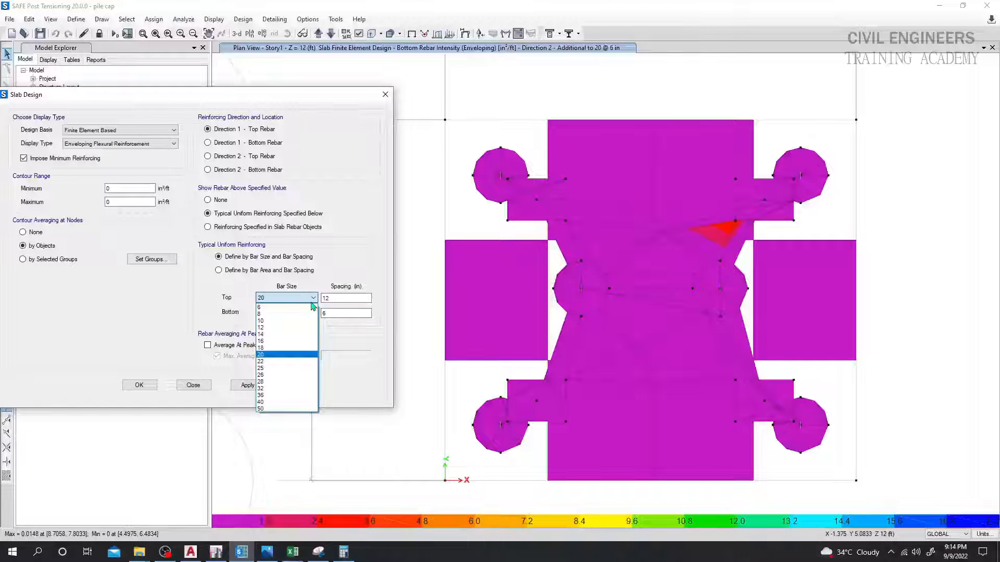
{"action": "left_click", "coordinate": [286, 346]}
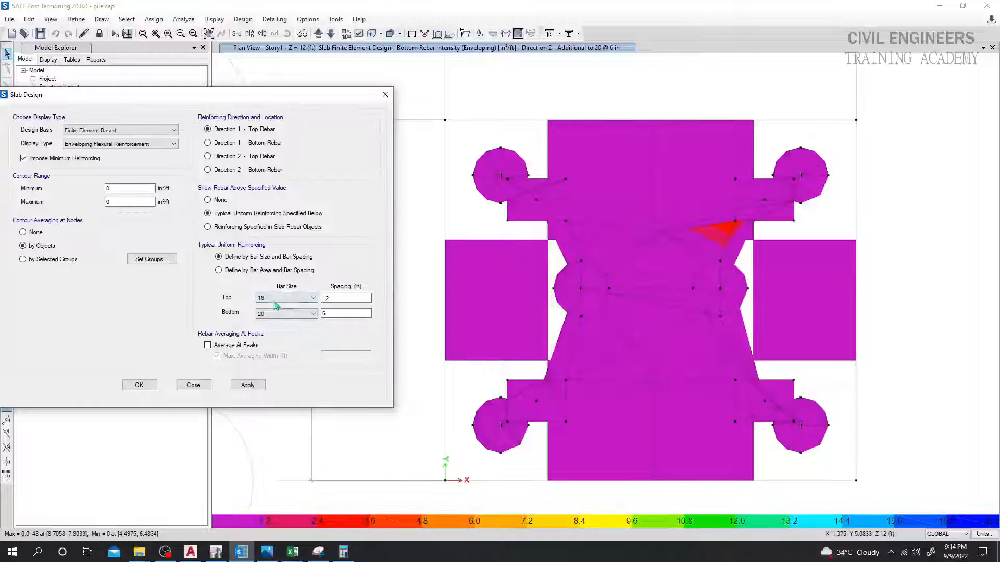
{"action": "key", "text": "Tab"}
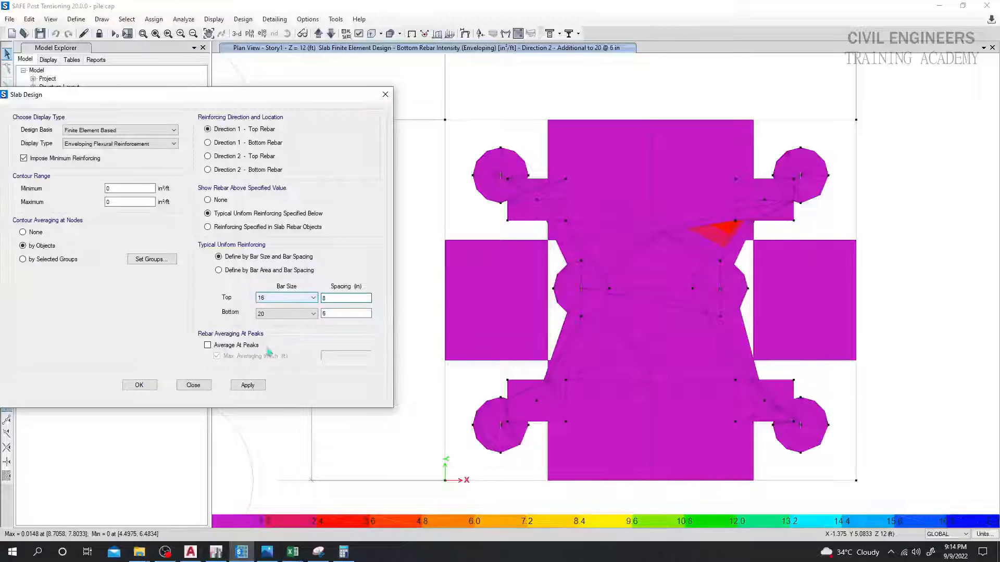
{"action": "left_click", "coordinate": [248, 385]}
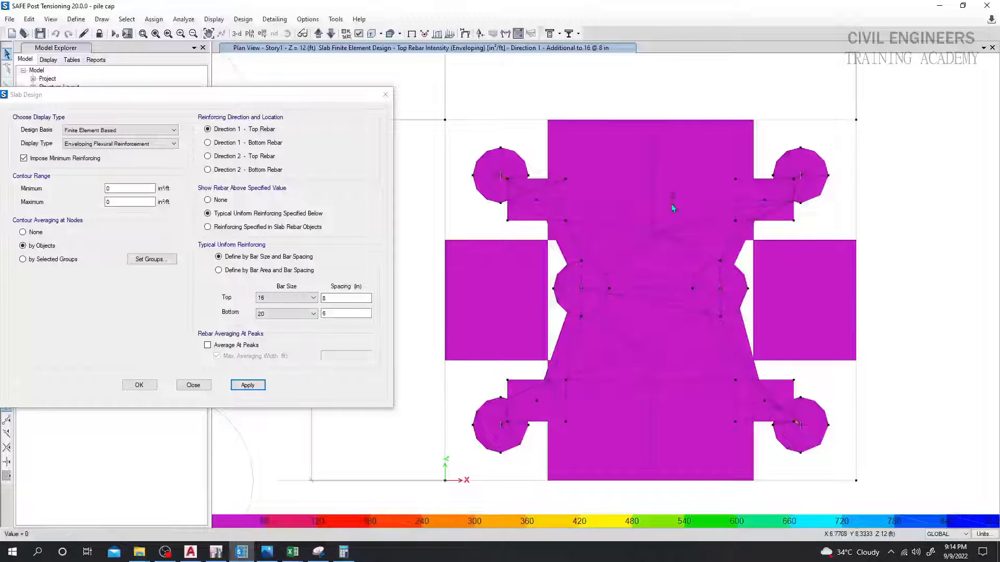
Display the full Direction 1 top rebar intensity with no uniform reinforcing deducted.
{"action": "double_click", "coordinate": [333, 297]}
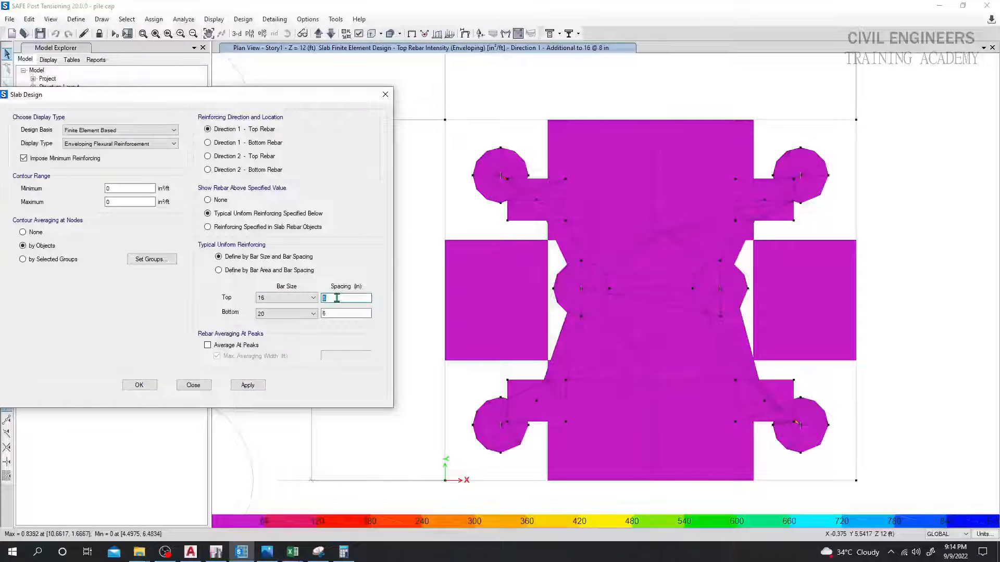
{"action": "left_click", "coordinate": [216, 200]}
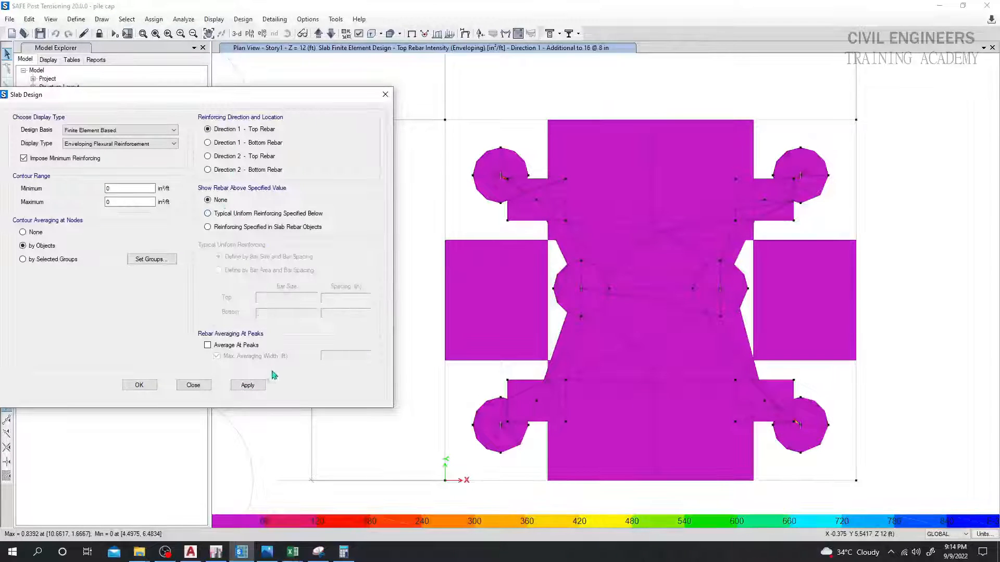
{"action": "left_click", "coordinate": [248, 386]}
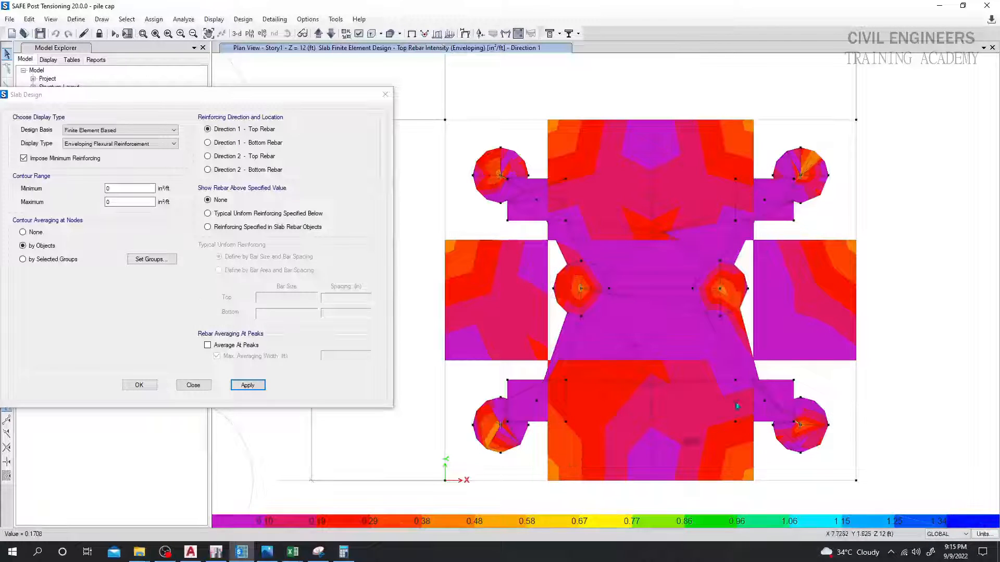
Switch the Direction 1 top rebar display back to rebar above the typical uniform reinforcing, with size 16 top bars at 8 in.
{"action": "left_click", "coordinate": [208, 213]}
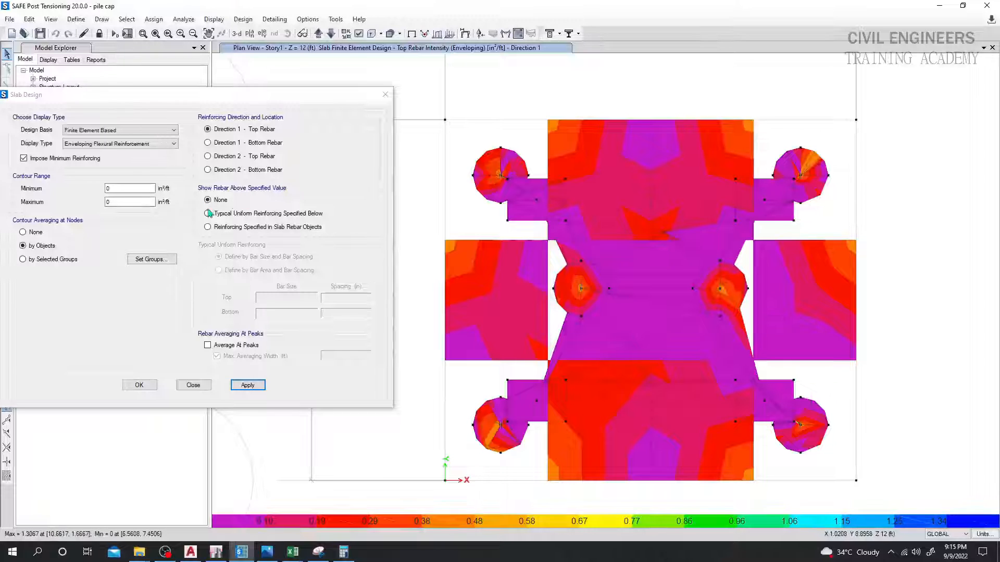
{"action": "left_click", "coordinate": [341, 297]}
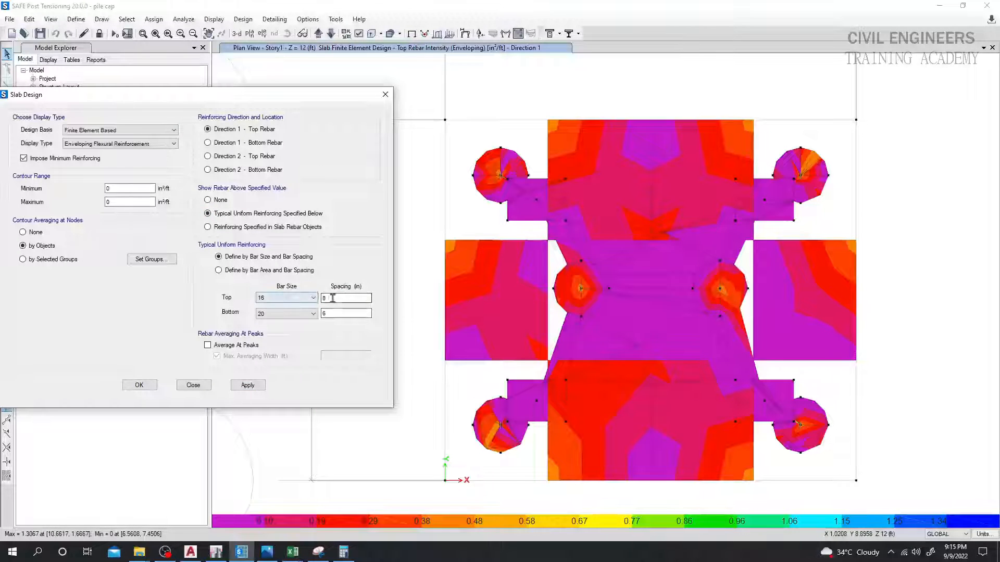
{"action": "left_click", "coordinate": [248, 385]}
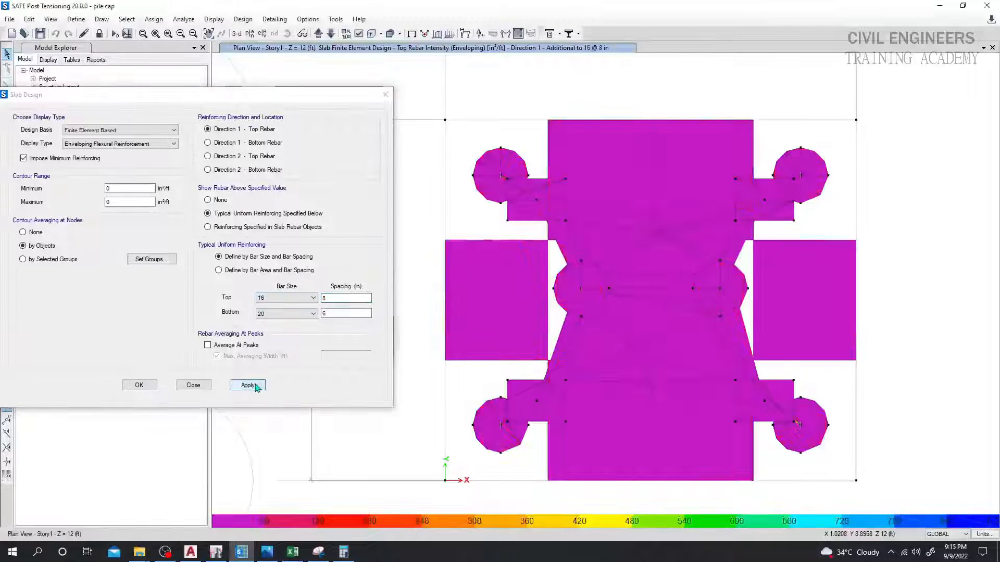
Display the Direction 2 top rebar required beyond the uniform top reinforcing and inspect the values at the middle piles.
{"action": "left_click", "coordinate": [221, 158]}
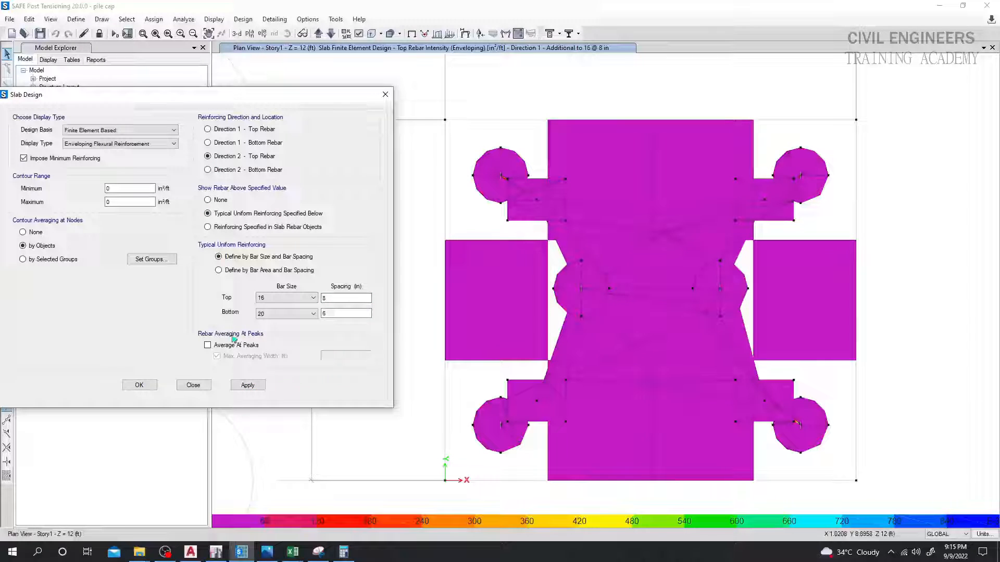
{"action": "left_click", "coordinate": [247, 384]}
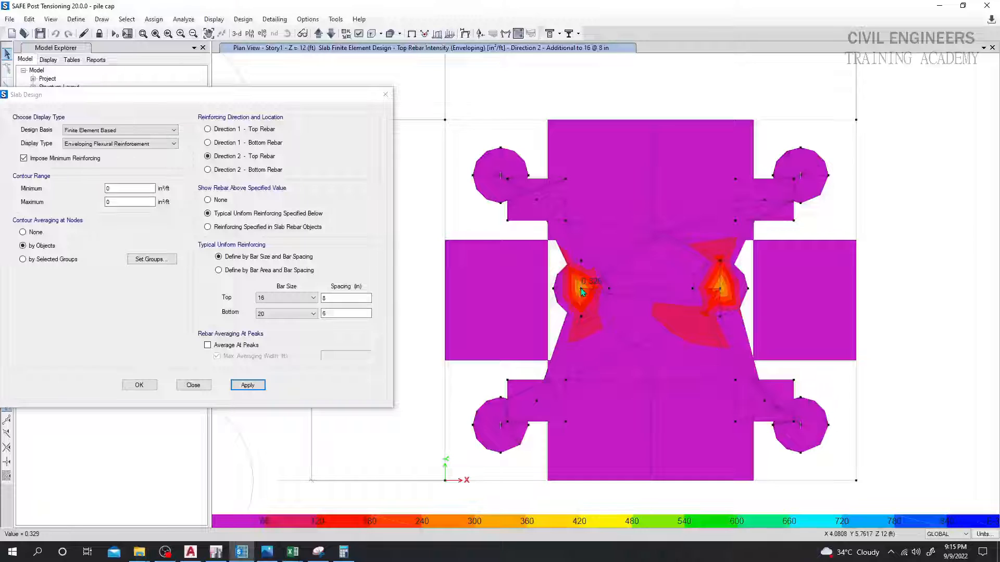
{"action": "left_click", "coordinate": [339, 359]}
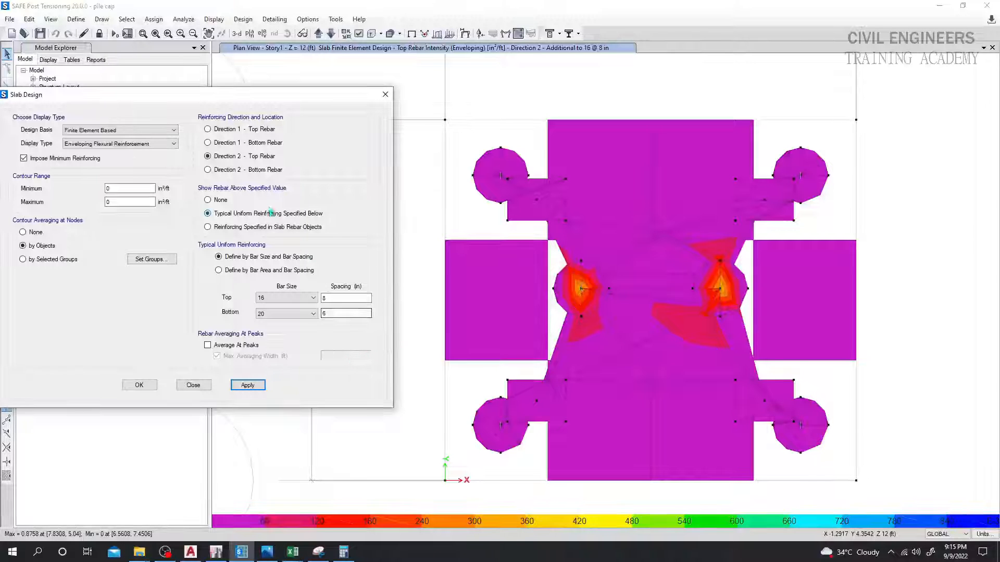
Set the top bar spacing to 6 in and update the Direction 2 top rebar display.
{"action": "left_click_drag", "start_coordinate": [338, 297], "coordinate": [305, 299]}
{"action": "type", "text": "6"}
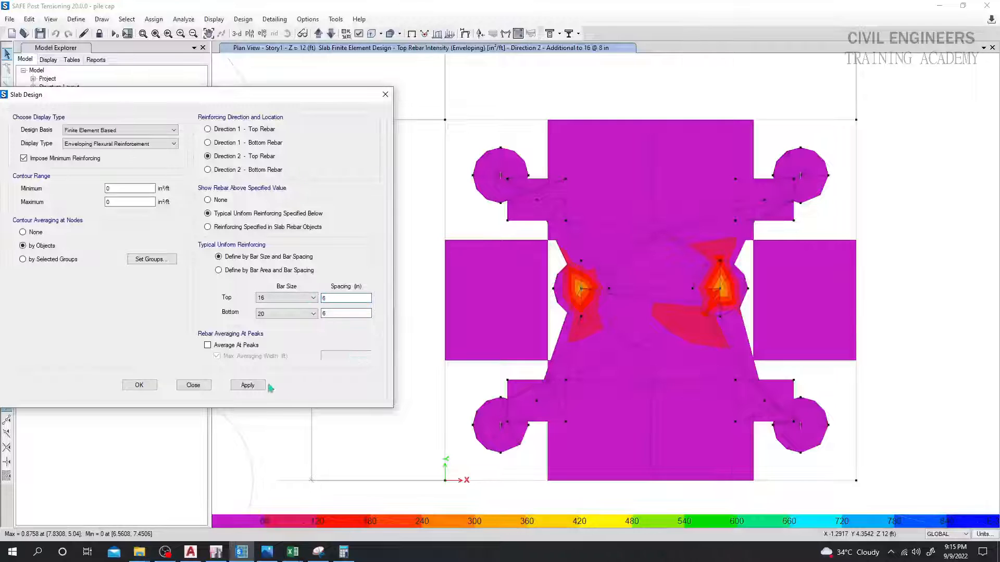
{"action": "left_click", "coordinate": [251, 385]}
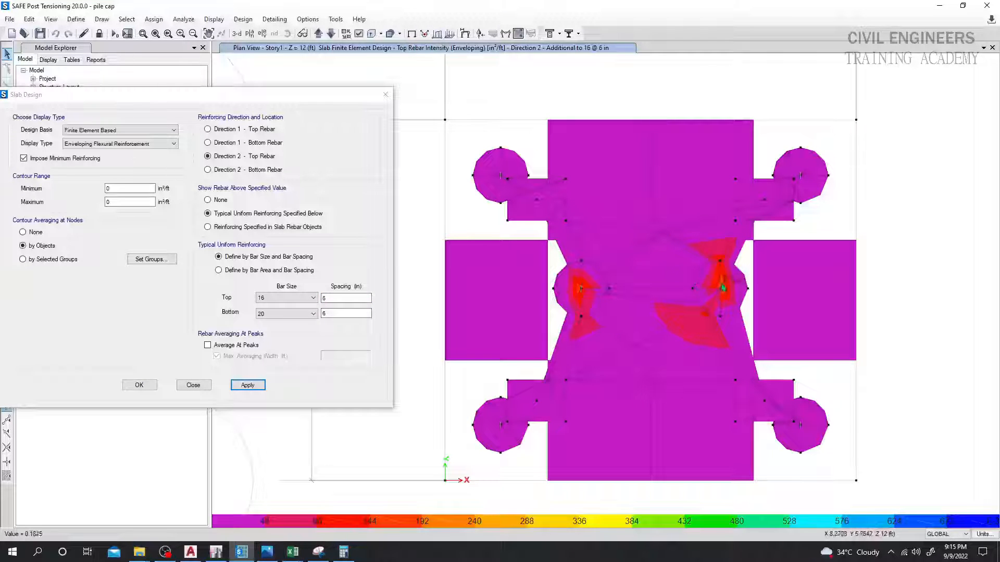
Inspect the Direction 2 top rebar values at the middle piles, set the top bar size to 20 and update the display.
{"action": "mouse_move", "coordinate": [721, 291]}
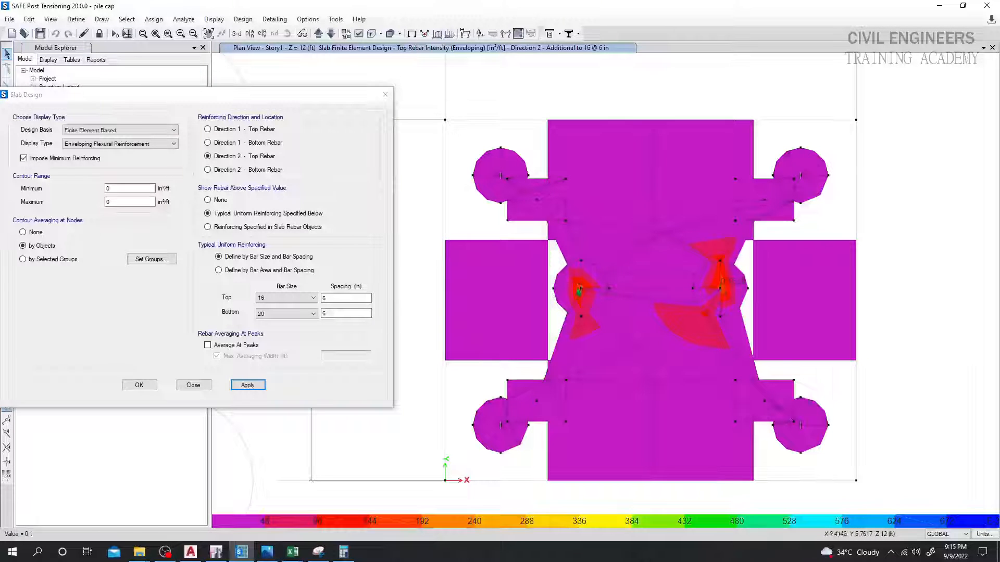
{"action": "left_click", "coordinate": [313, 298]}
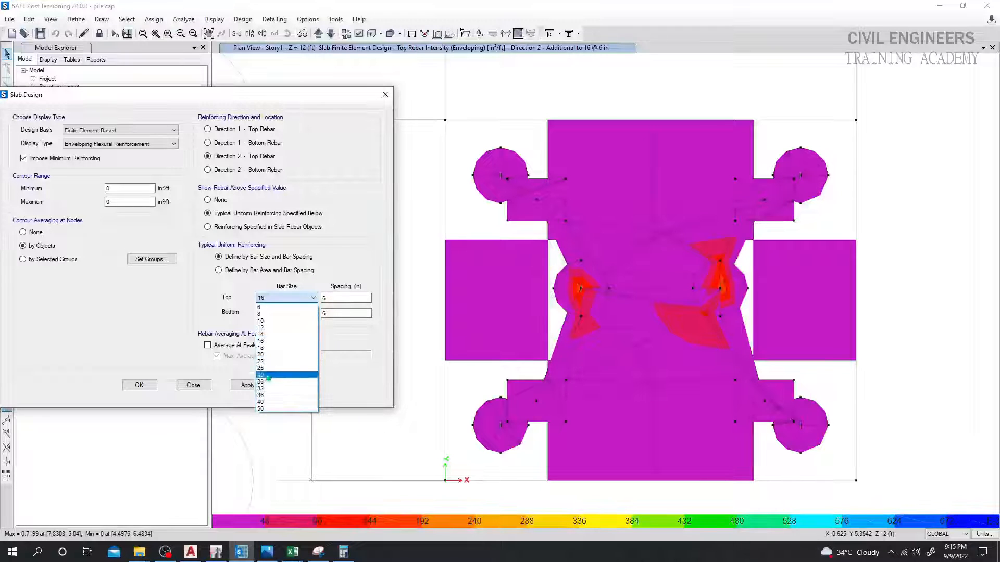
{"action": "left_click", "coordinate": [267, 355]}
{"action": "left_click", "coordinate": [247, 385]}
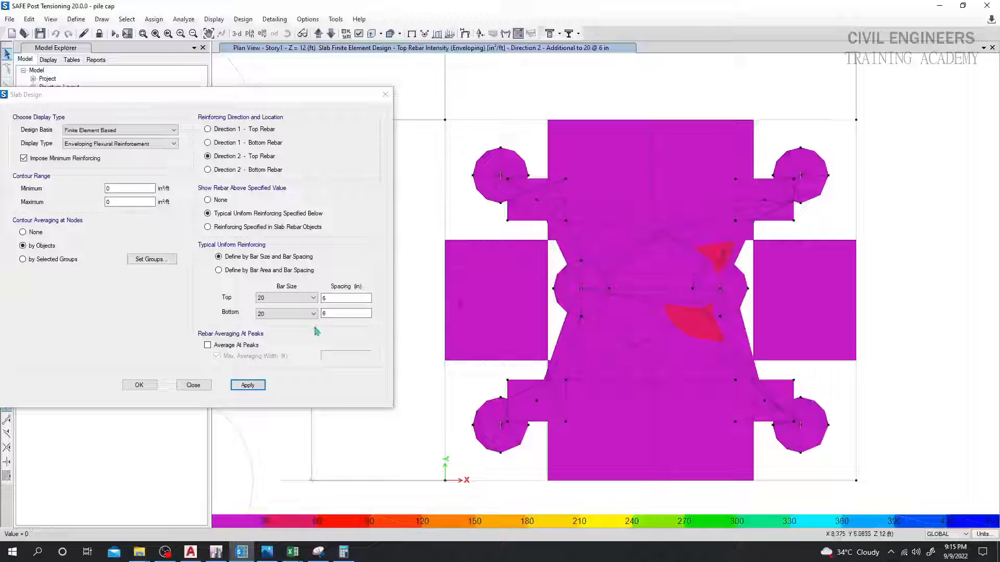
Try top bar spacings of 7 in and 8 in, updating the Direction 2 top rebar display for each.
{"action": "left_click", "coordinate": [335, 297]}
{"action": "double_click", "coordinate": [335, 298]}
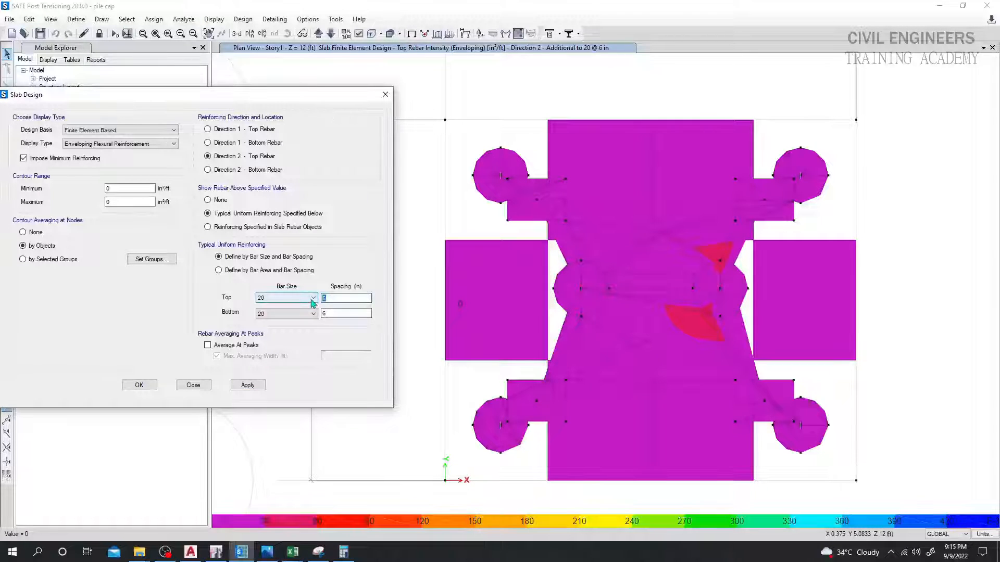
{"action": "left_click", "coordinate": [252, 385]}
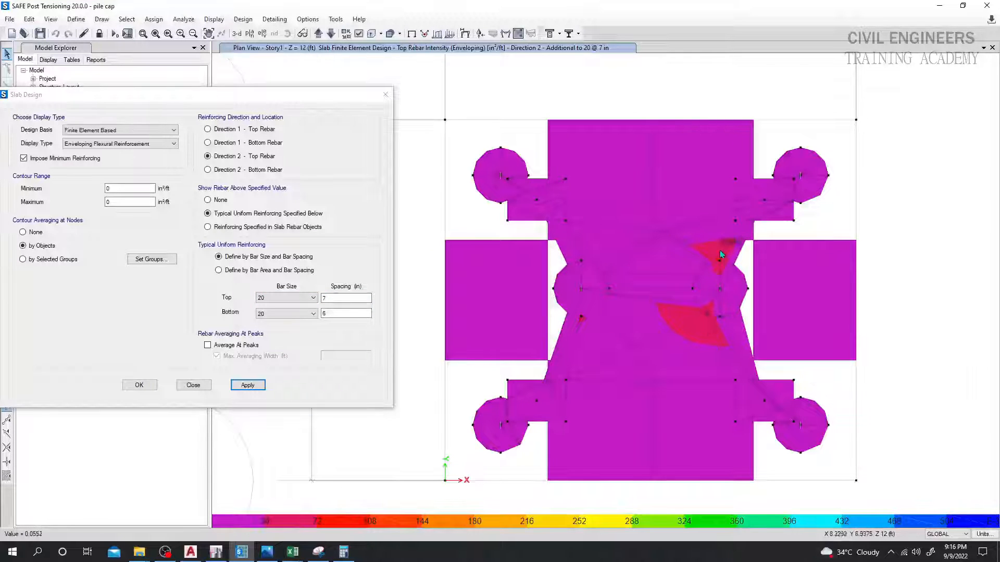
{"action": "double_click", "coordinate": [325, 298]}
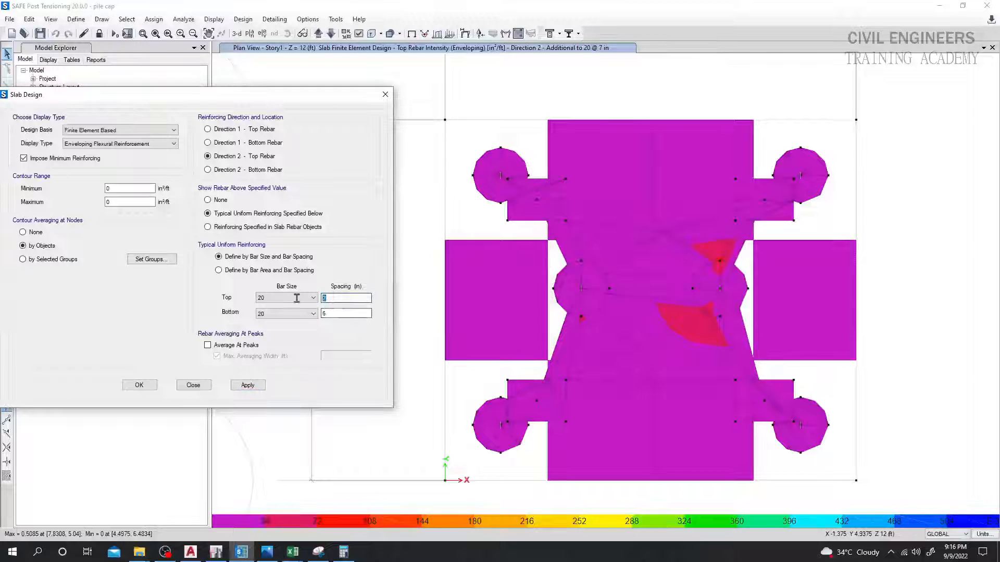
{"action": "type", "text": "8"}
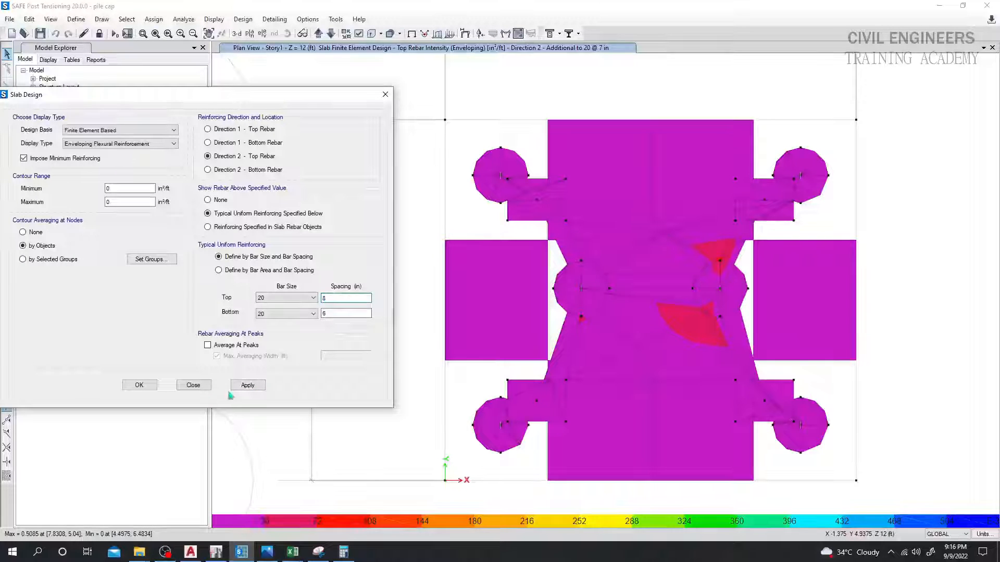
{"action": "left_click", "coordinate": [248, 385]}
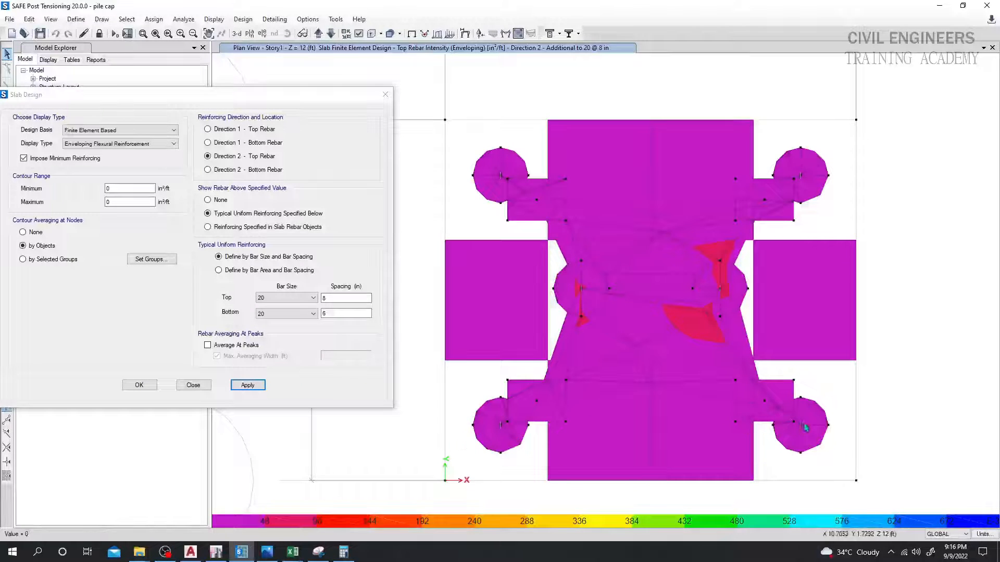
{"action": "double_click", "coordinate": [333, 298]}
{"action": "left_click_drag", "start_coordinate": [312, 297], "coordinate": [336, 298]}
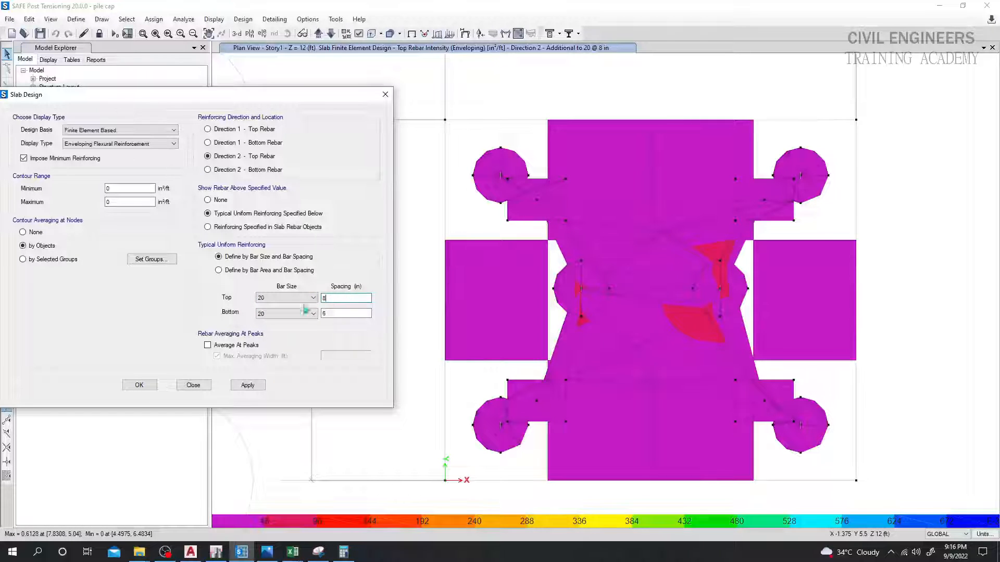
{"action": "double_click", "coordinate": [335, 313]}
{"action": "type", "text": "6"}
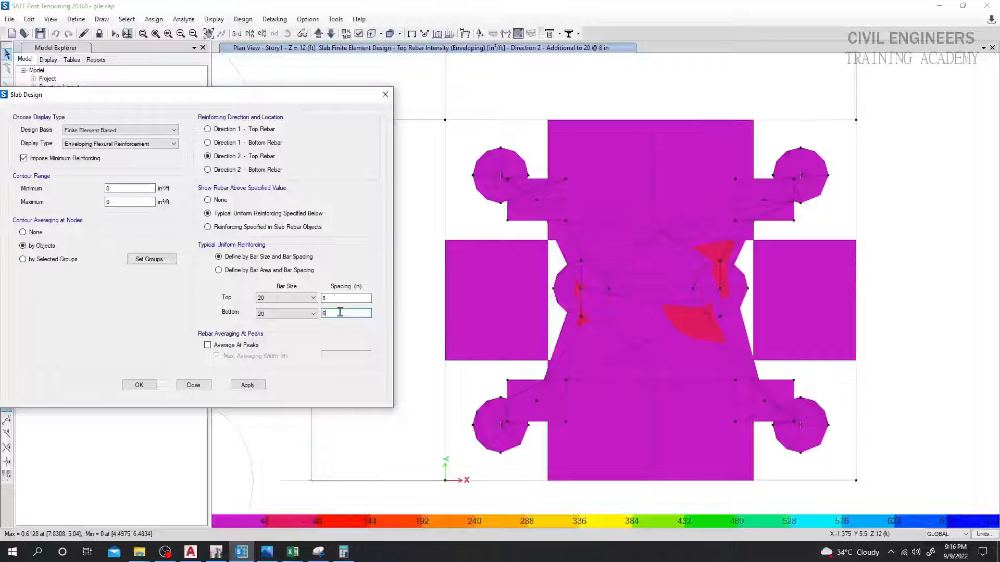
{"action": "double_click", "coordinate": [327, 298]}
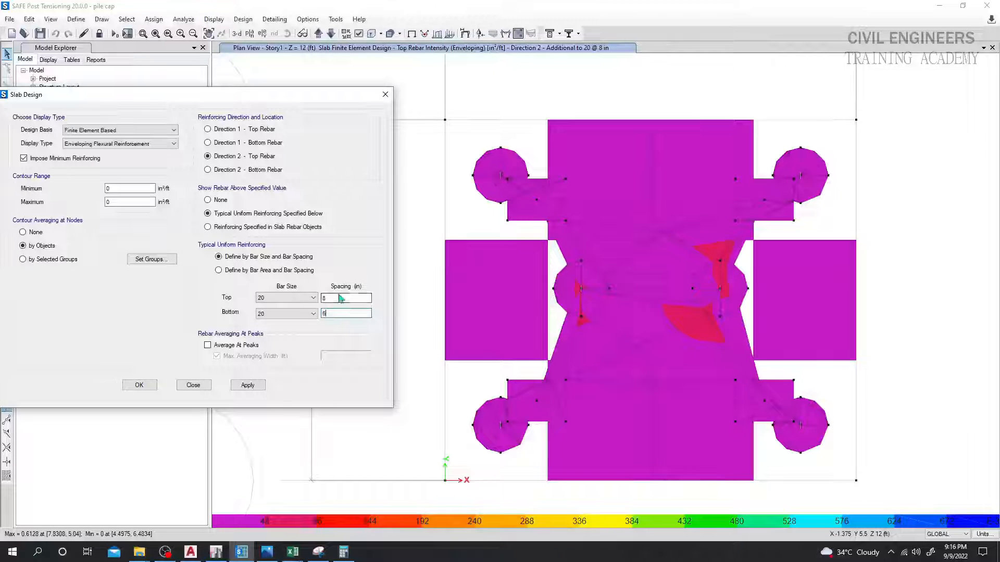
Set the top reinforcing to size 16 bars, first at 8 in and then at 6 in spacing, updating the display each time.
{"action": "left_click", "coordinate": [312, 299]}
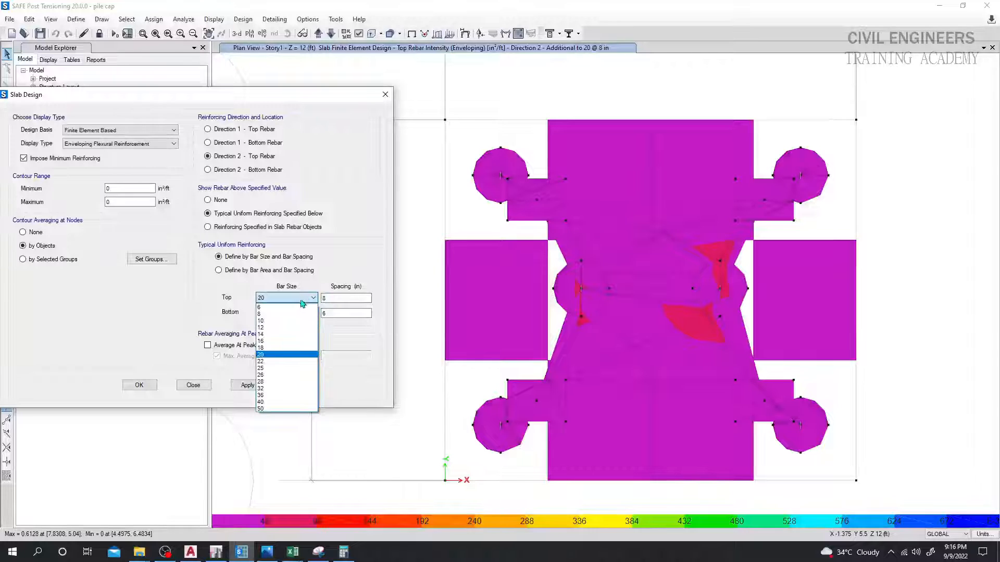
{"action": "left_click", "coordinate": [263, 341]}
{"action": "left_click", "coordinate": [248, 386]}
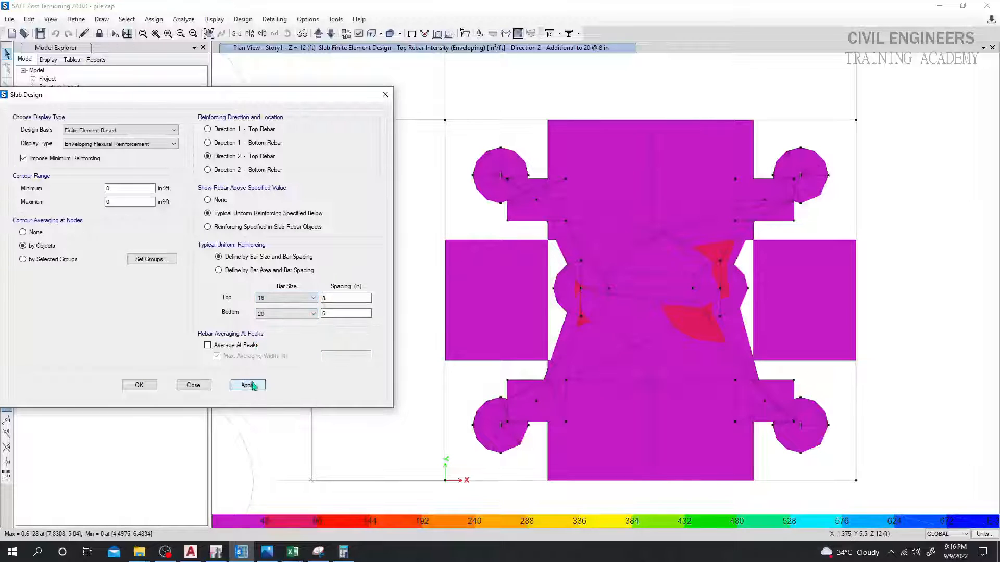
{"action": "double_click", "coordinate": [324, 298]}
{"action": "type", "text": "6"}
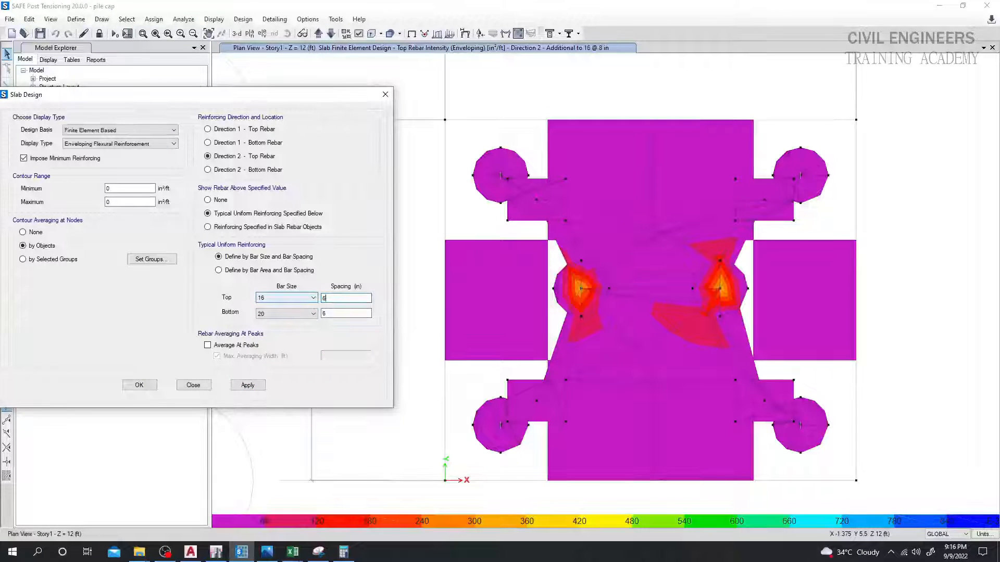
{"action": "left_click", "coordinate": [262, 384]}
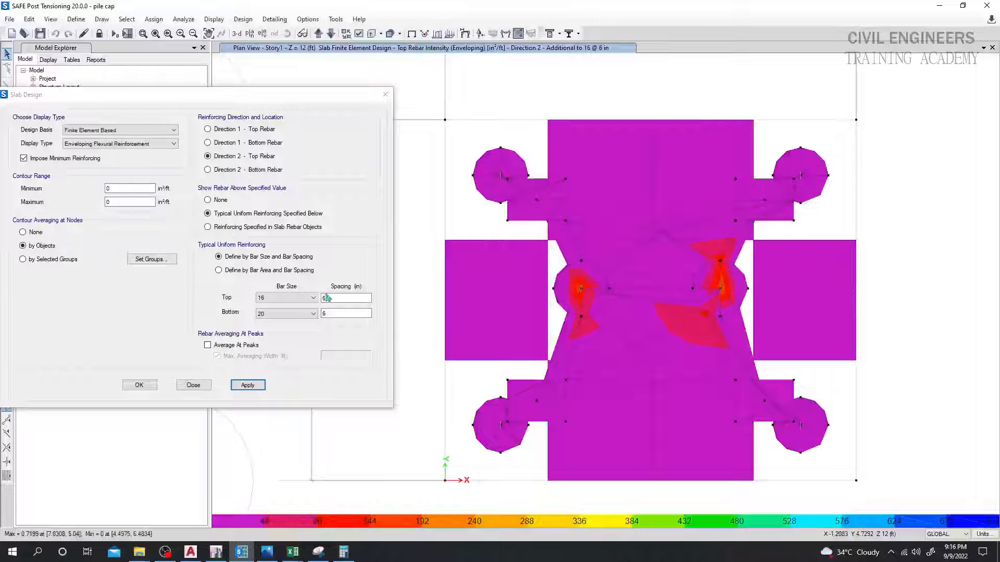
Apply size 20 top bars, then set their spacing to 8 in and update the Direction 2 top rebar display.
{"action": "left_click", "coordinate": [304, 299]}
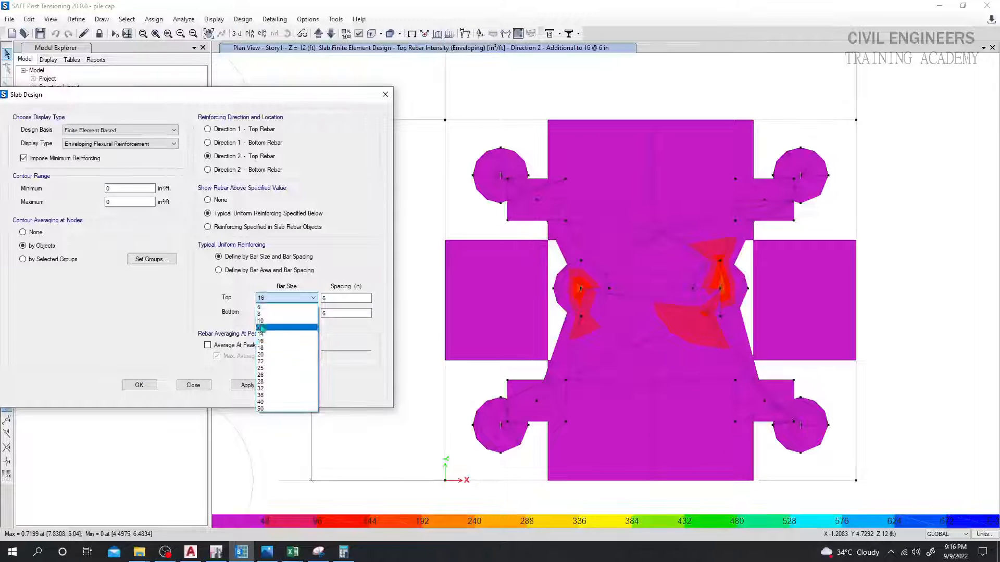
{"action": "left_click", "coordinate": [270, 355]}
{"action": "left_click", "coordinate": [248, 385]}
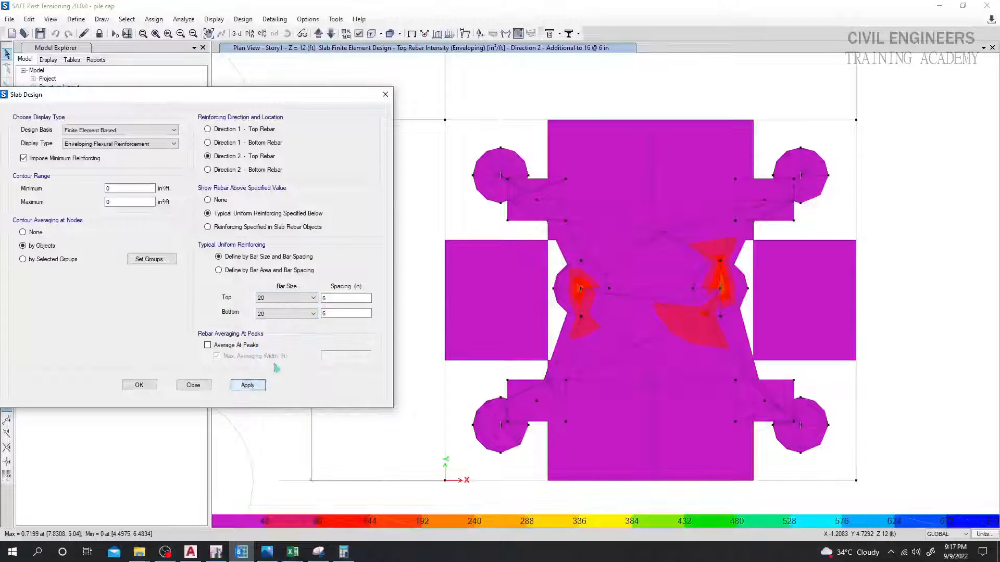
{"action": "double_click", "coordinate": [324, 298]}
{"action": "type", "text": "8"}
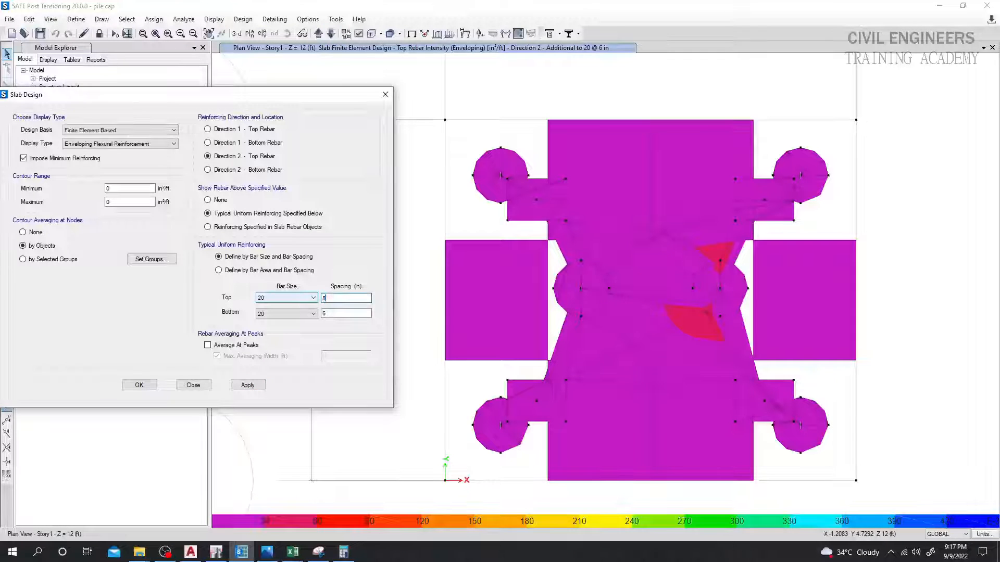
{"action": "left_click", "coordinate": [254, 387]}
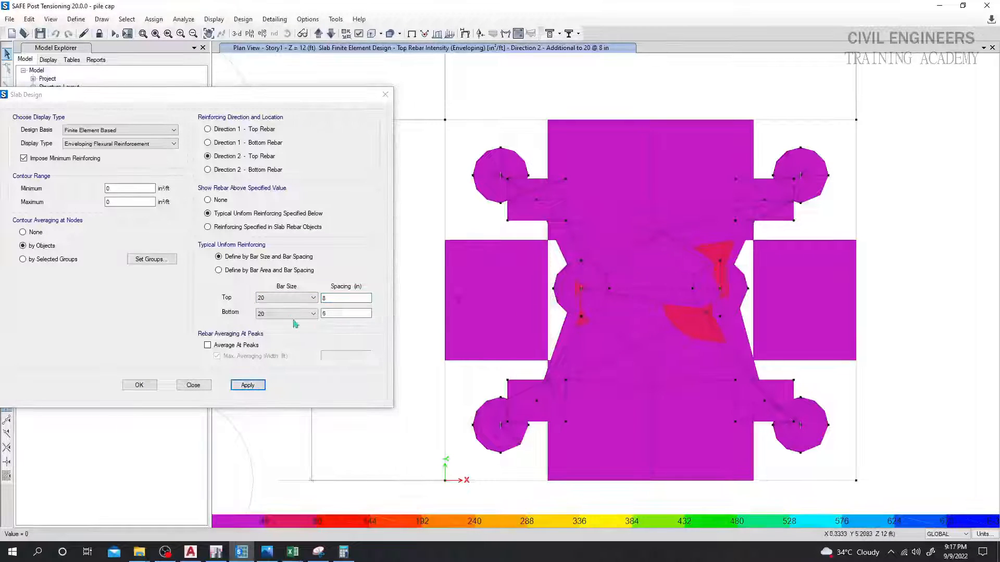
Display the Direction 1 top rebar, set the top bar size to 16 and update the display.
{"action": "left_click", "coordinate": [248, 385]}
{"action": "left_click", "coordinate": [313, 298]}
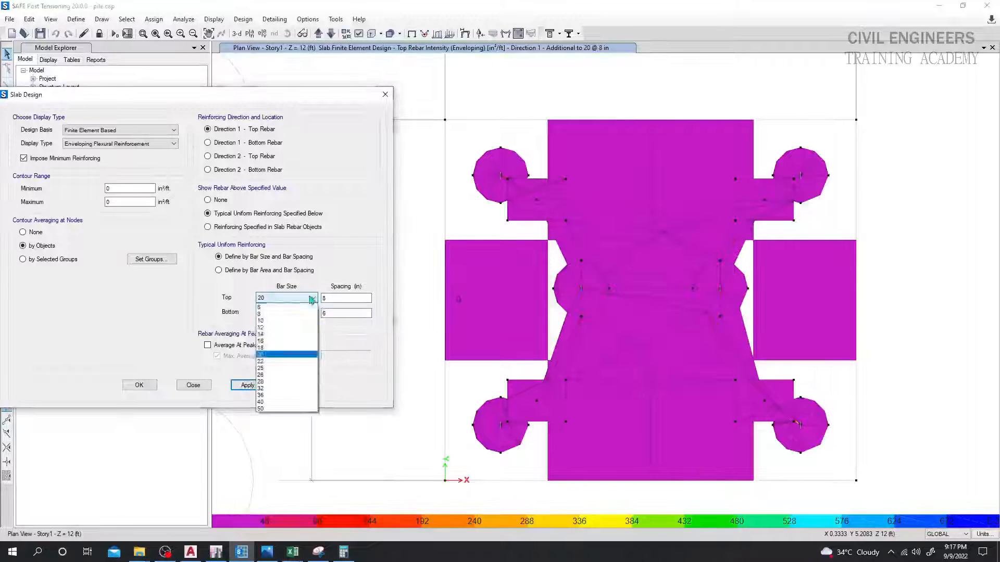
{"action": "left_click", "coordinate": [284, 339]}
{"action": "left_click", "coordinate": [248, 385]}
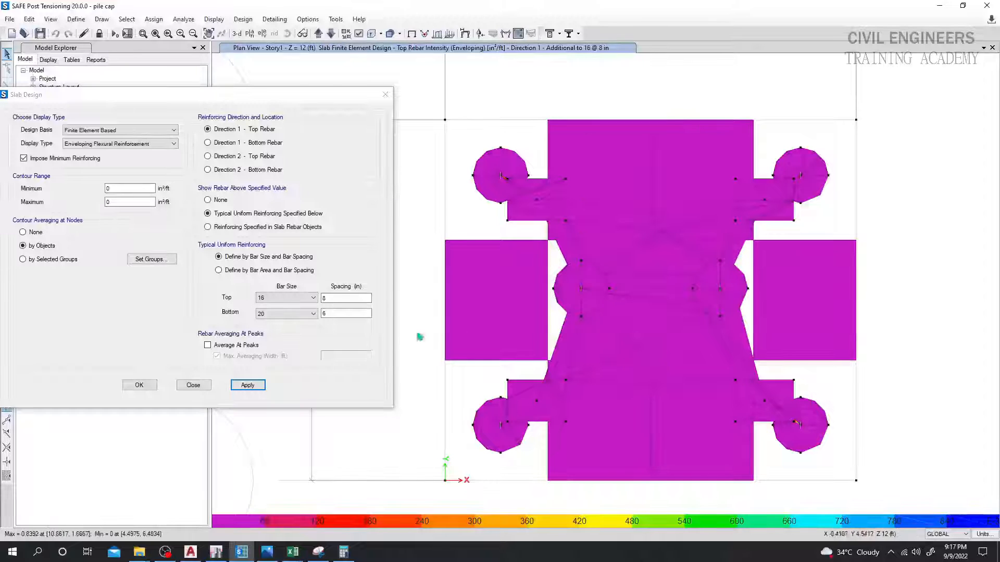
Close the slab design settings and save the pile cap model.
{"action": "left_click", "coordinate": [194, 386]}
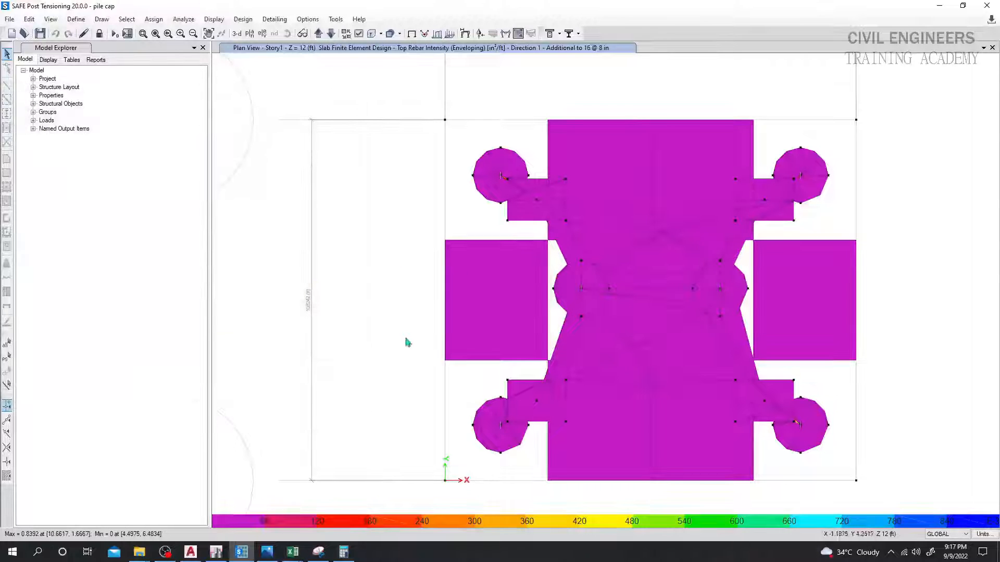
{"action": "left_click", "coordinate": [40, 34]}
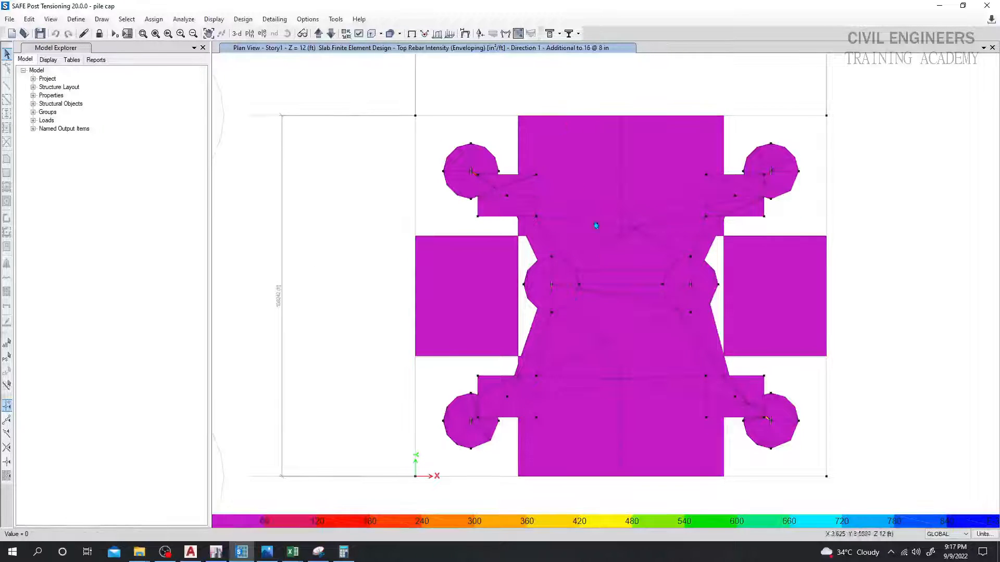
{"action": "middle_click_drag", "start_coordinate": [481, 376], "coordinate": [478, 365]}
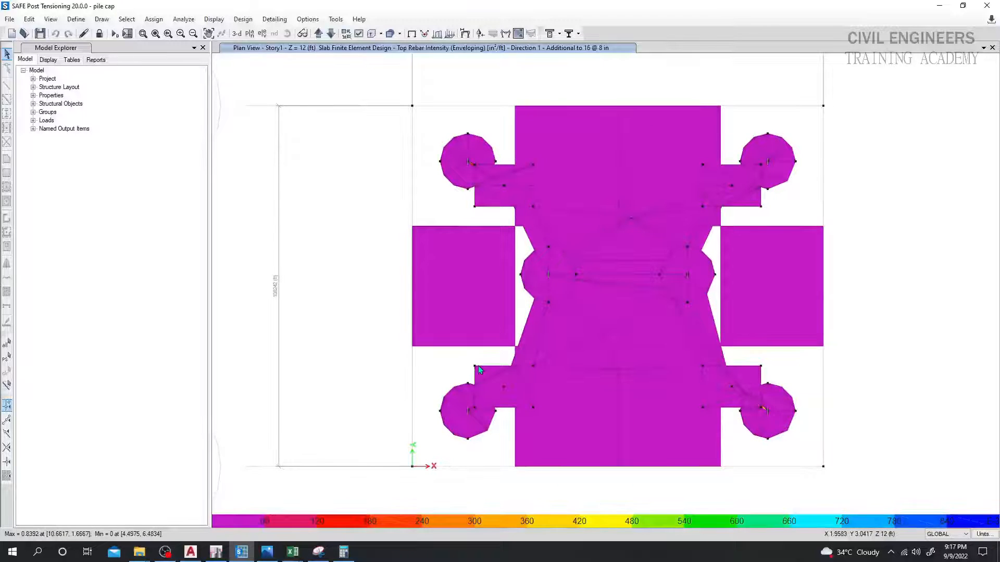